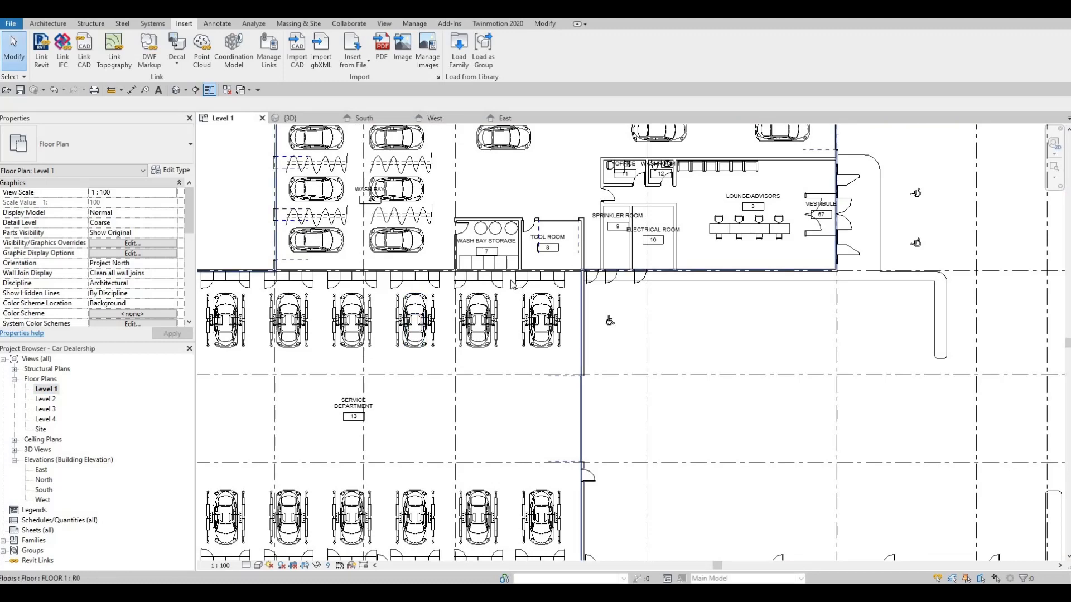
# Step: Place an M_Bollard 2 with 150 mm diameter outside the assessment area's south wall, beside the door next to the lounge
pyautogui.moveTo(476, 337); pyautogui.dragTo(509, 285, button='middle')
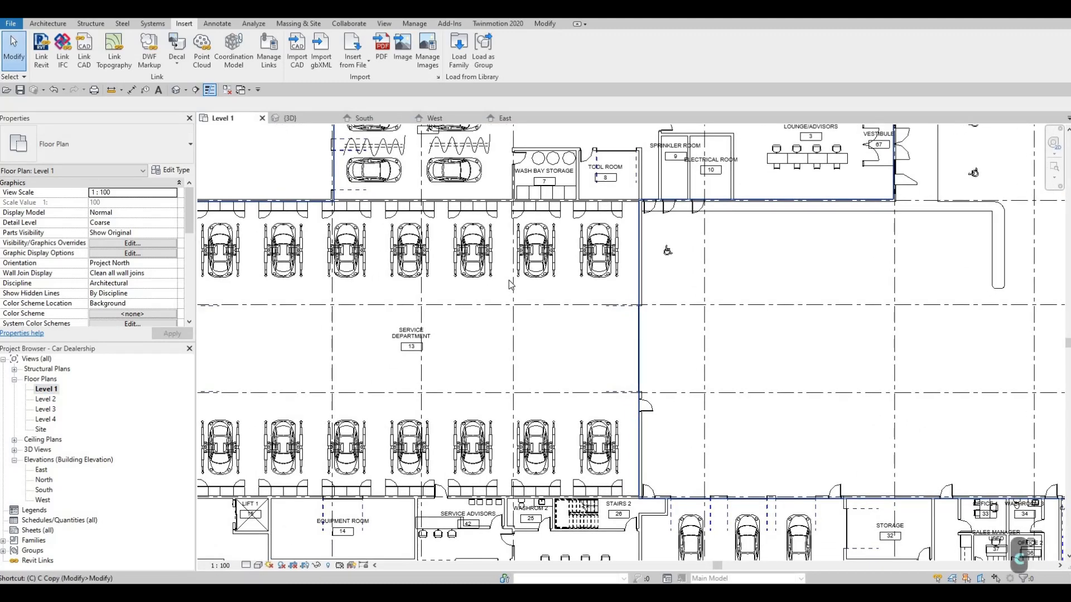
pyautogui.press('m')
pyautogui.moveTo(486, 366); pyautogui.dragTo(566, 252, button='middle')
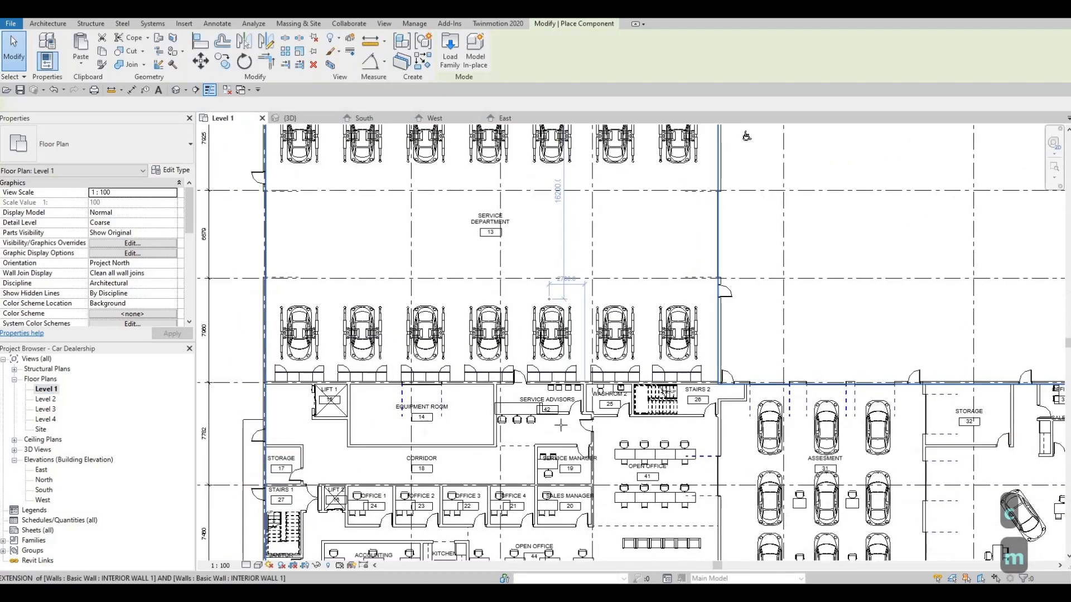
pyautogui.scroll(-1, 561, 425)
pyautogui.moveTo(560, 426); pyautogui.dragTo(589, 267, button='middle')
pyautogui.moveTo(588, 410); pyautogui.dragTo(410, 296, button='middle')
pyautogui.scroll(4, 584, 354)
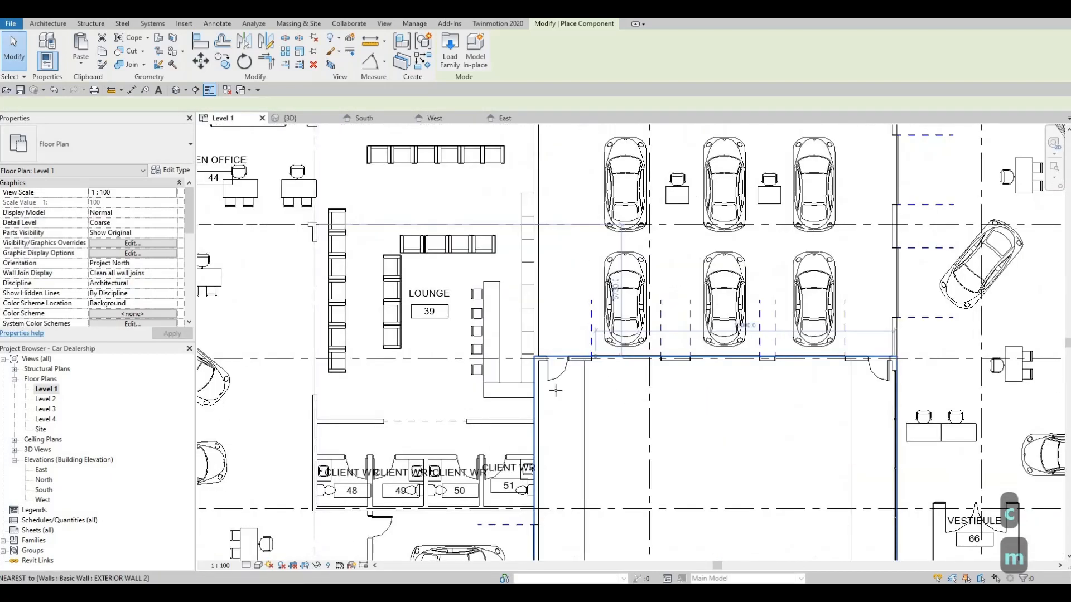
pyautogui.scroll(6, 553, 385)
pyautogui.click(549, 381)
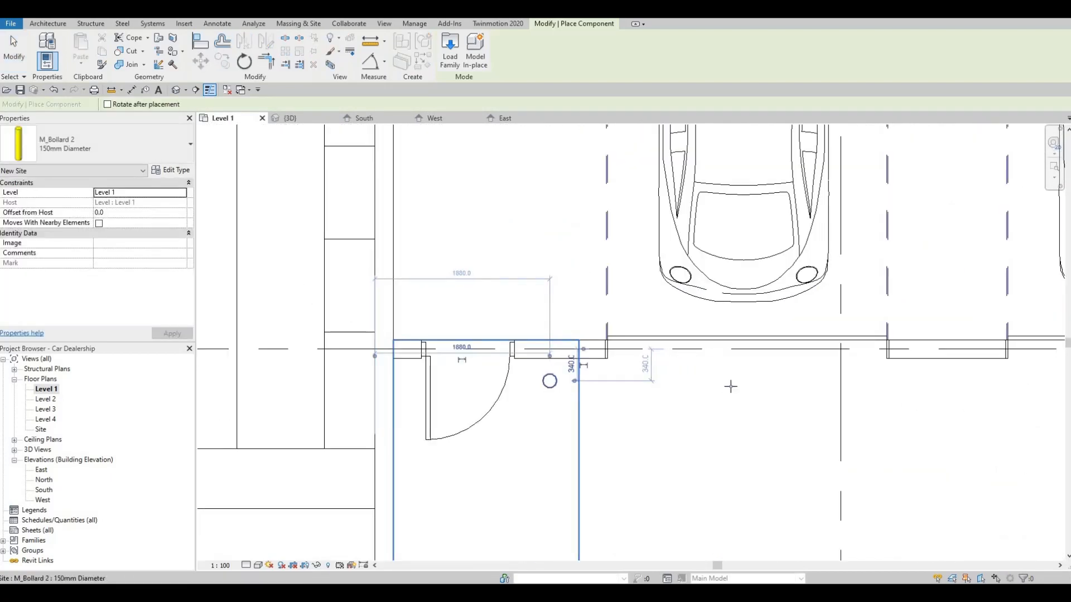
pyautogui.moveTo(794, 393); pyautogui.dragTo(675, 390, button='middle')
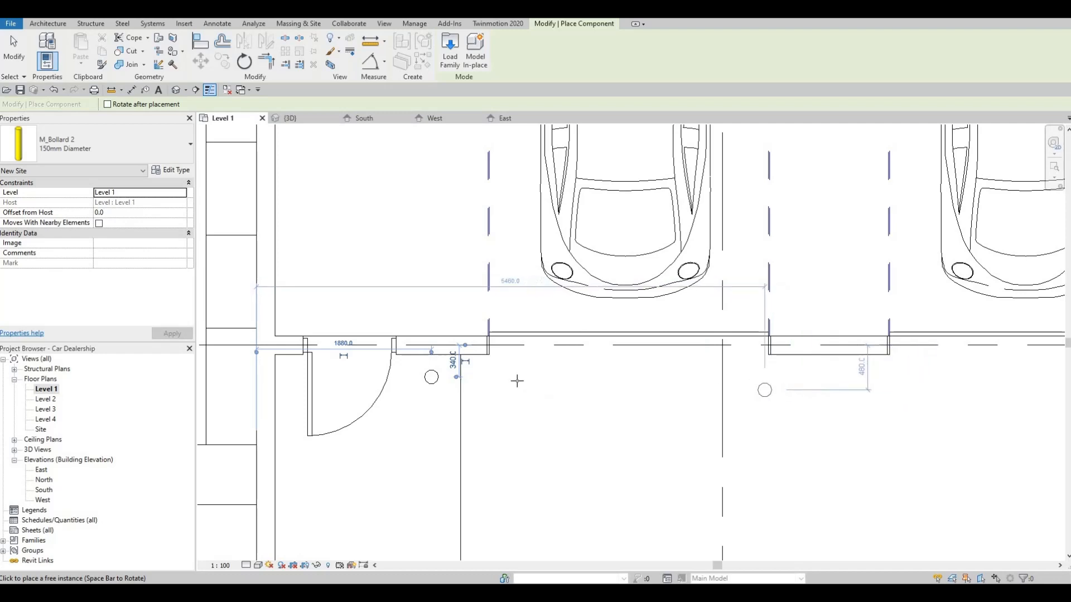
pyautogui.press('Escape')
pyautogui.press('Escape')
# Step: Copy the bollard horizontally along the assessment area's south wall to both piers between the garage doors and beside the opposite door
pyautogui.click(432, 377)
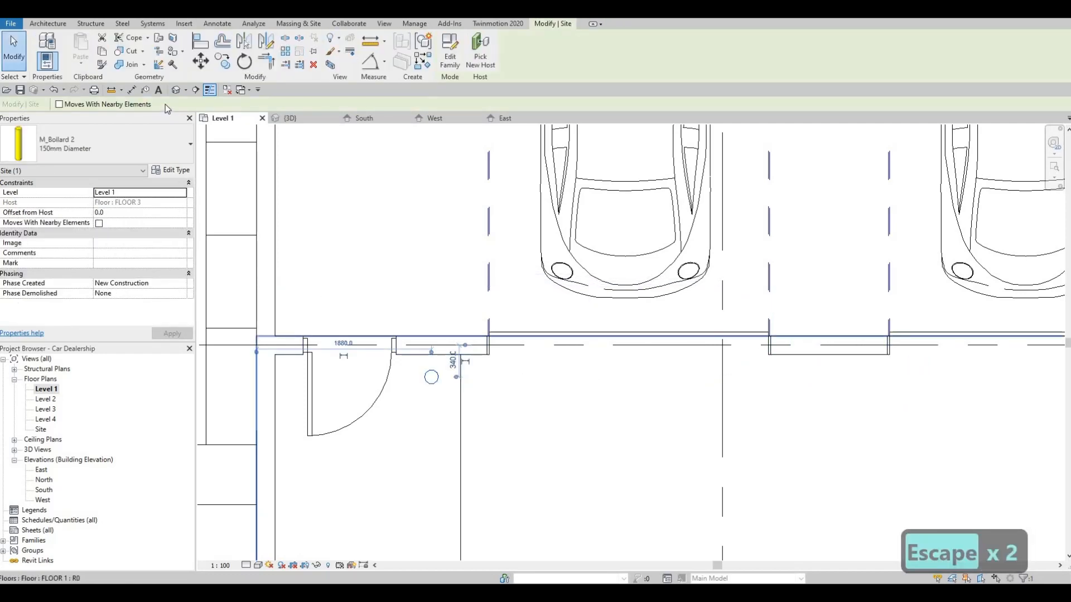
pyautogui.click(222, 64)
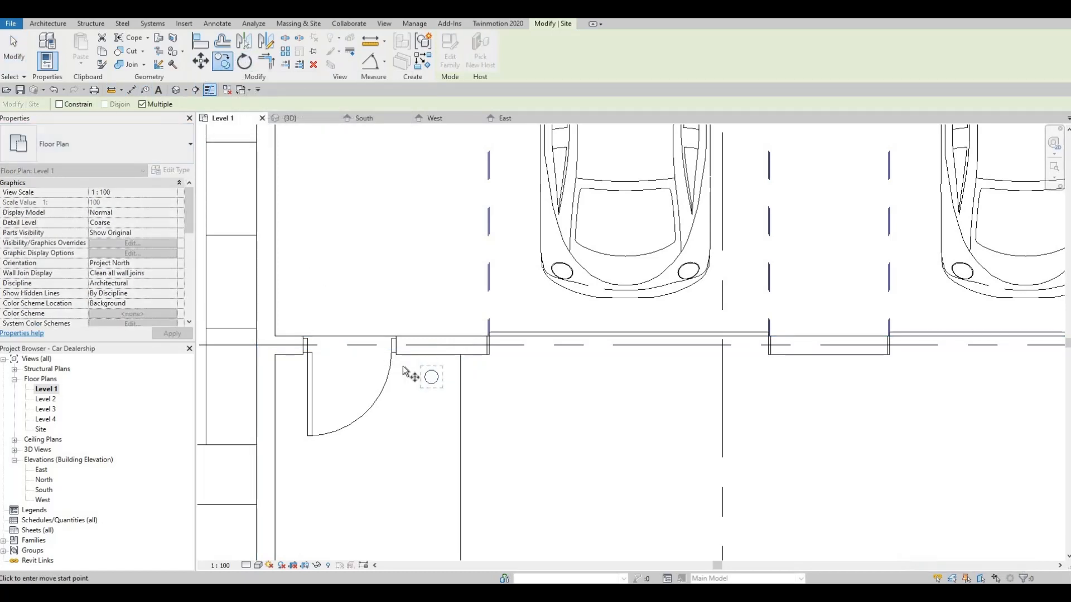
pyautogui.click(431, 378)
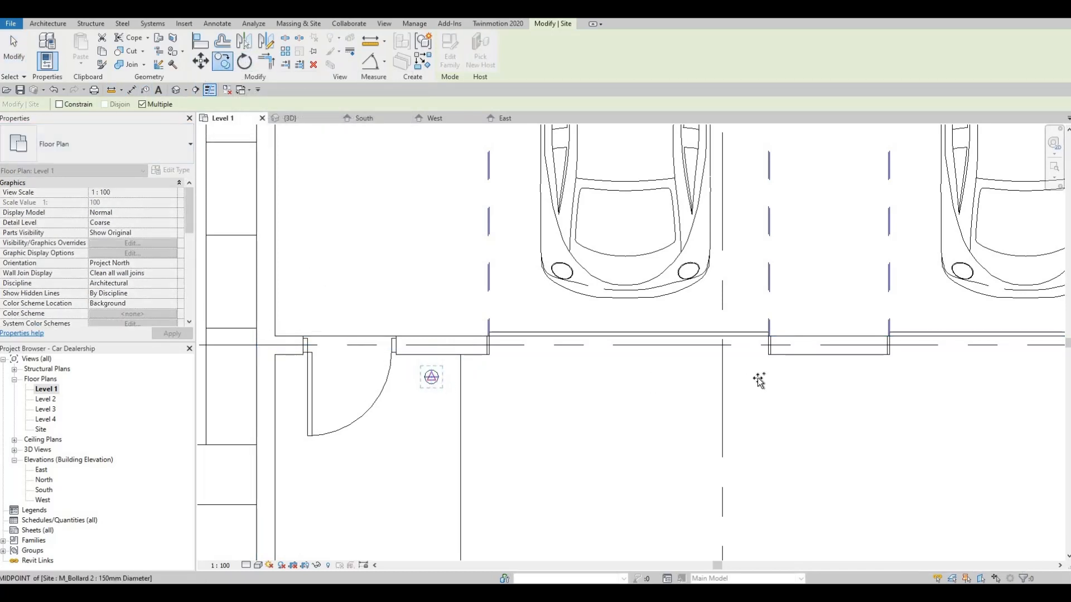
pyautogui.click(827, 378)
pyautogui.moveTo(849, 380); pyautogui.dragTo(580, 355, button='middle')
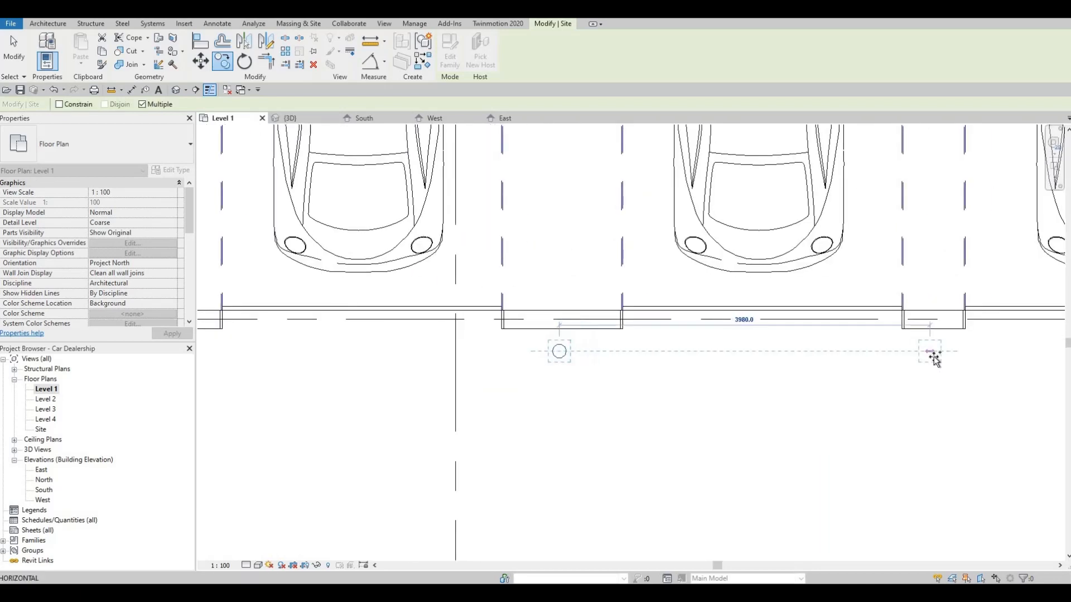
pyautogui.click(932, 356)
pyautogui.moveTo(899, 358); pyautogui.dragTo(618, 335, button='middle')
pyautogui.scroll(-1, 919, 343)
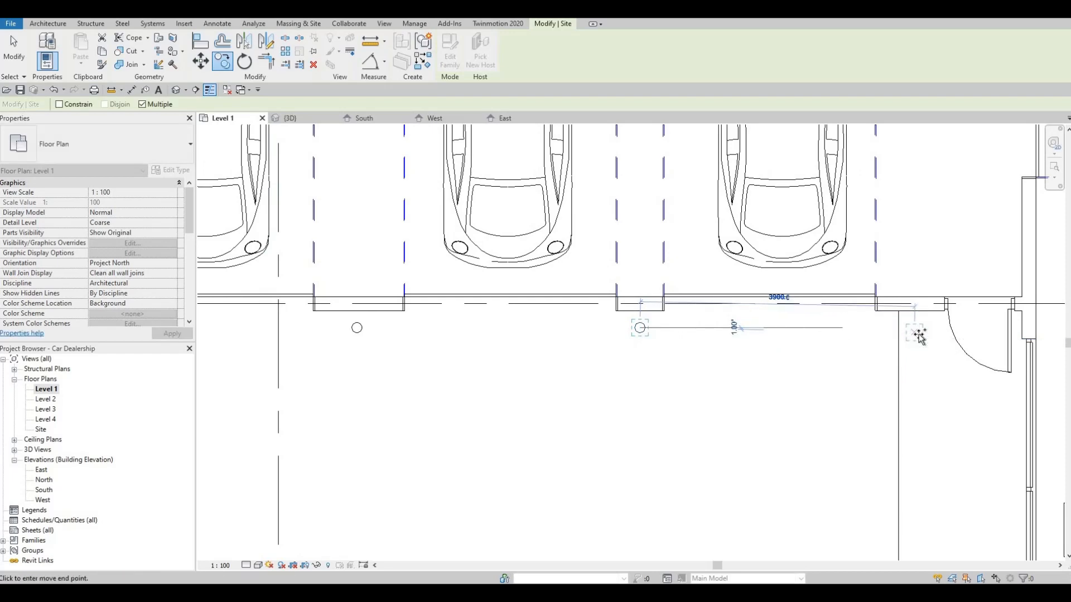
pyautogui.scroll(-2, 720, 353)
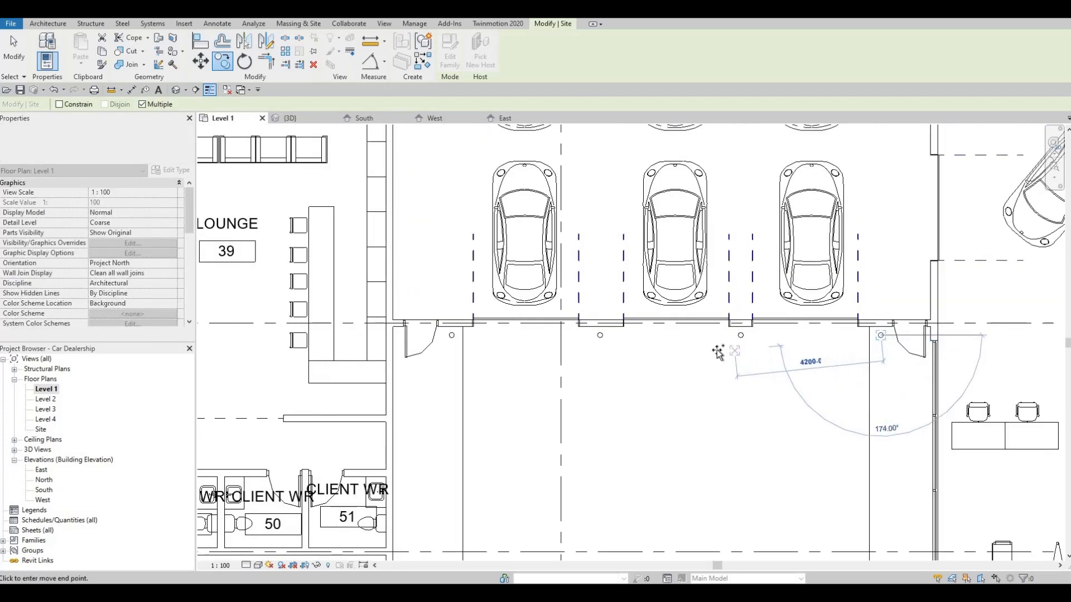
# Step: Place four bollard copies along the assessment area's north wall, beside the doors and at the piers, spacing the last two 4000 and 3800 mm
pyautogui.scroll(-4, 720, 353)
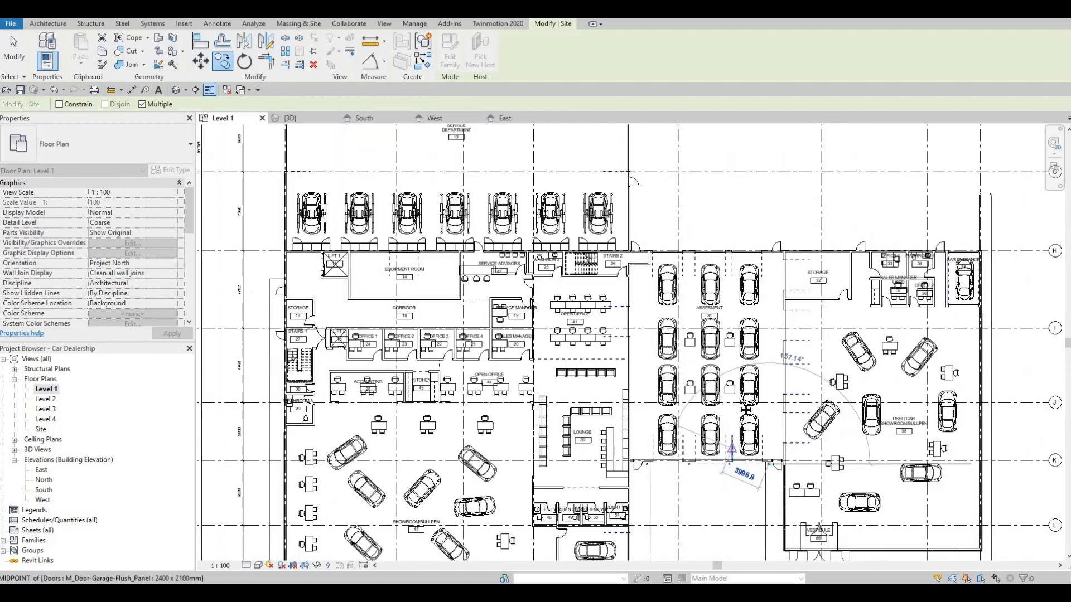
pyautogui.scroll(2, 746, 410)
pyautogui.scroll(1, 642, 196)
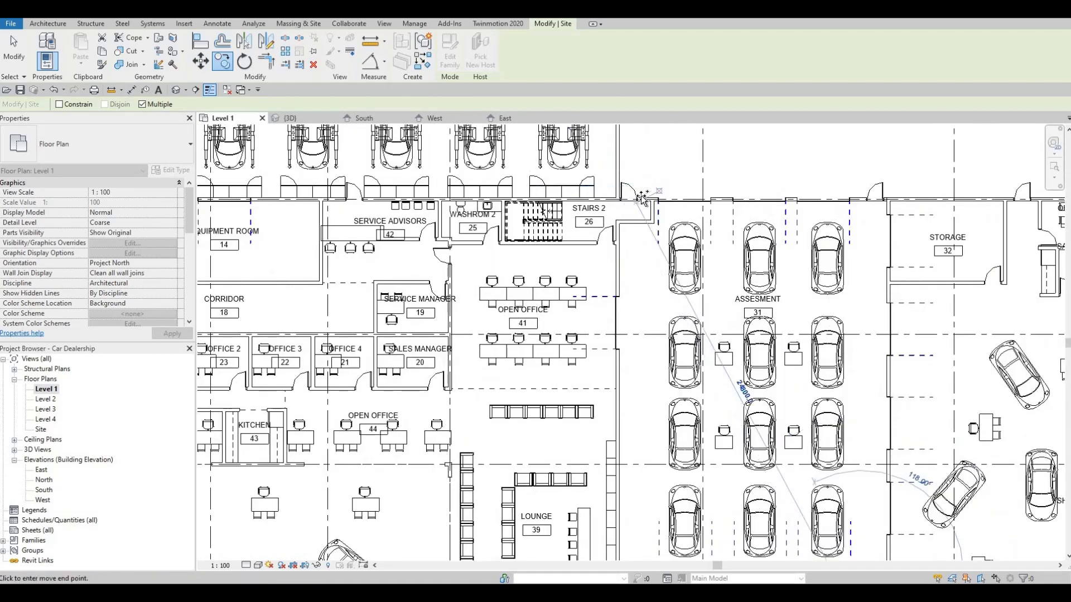
pyautogui.scroll(2, 641, 196)
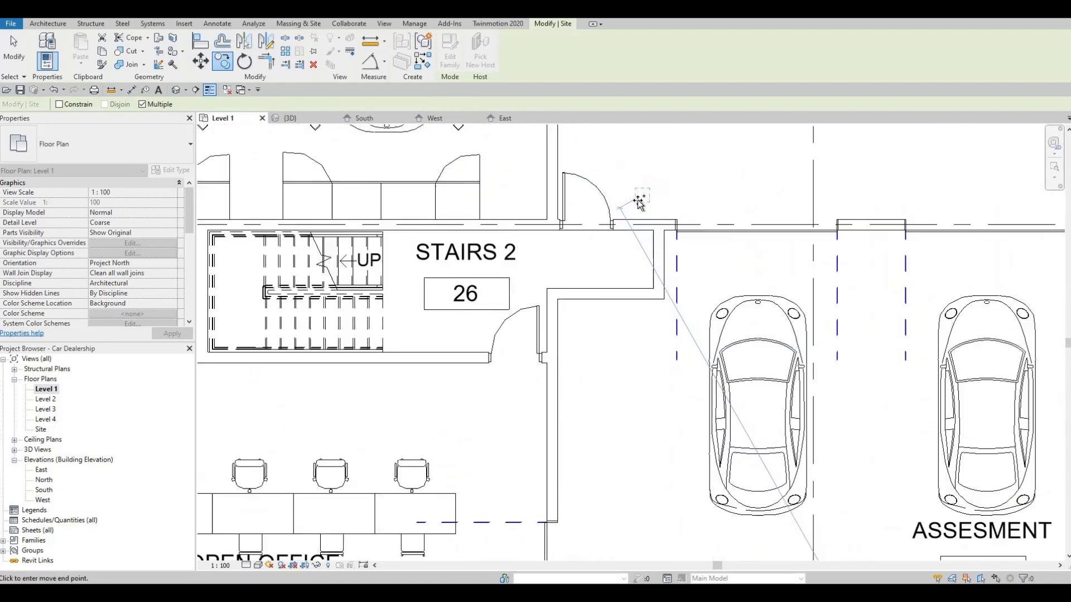
pyautogui.click(872, 200)
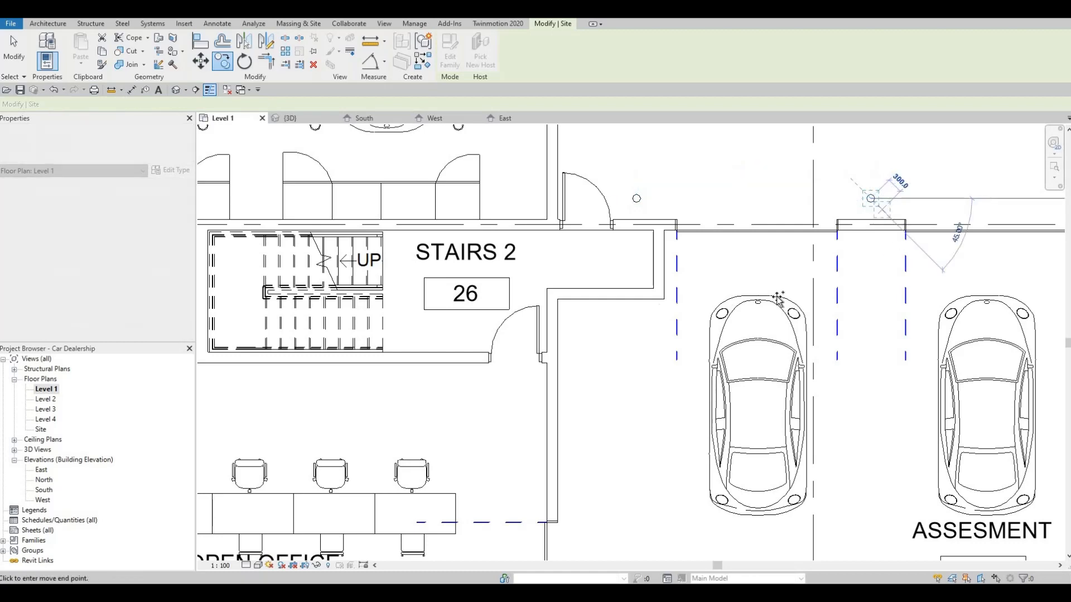
pyautogui.moveTo(779, 299); pyautogui.dragTo(558, 355, button='middle')
pyautogui.scroll(-1, 558, 354)
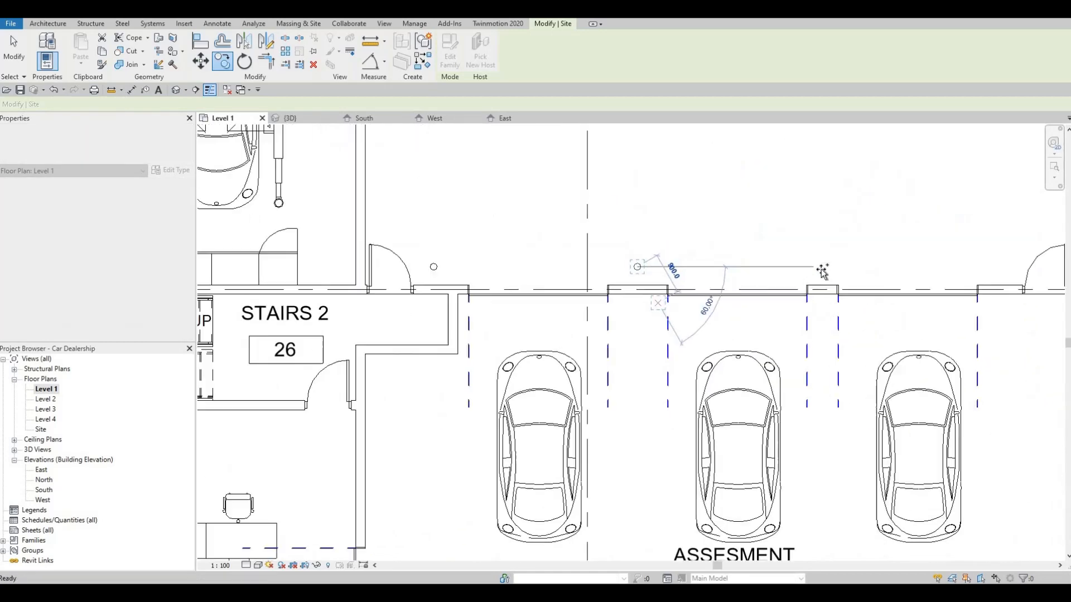
pyautogui.click(946, 270)
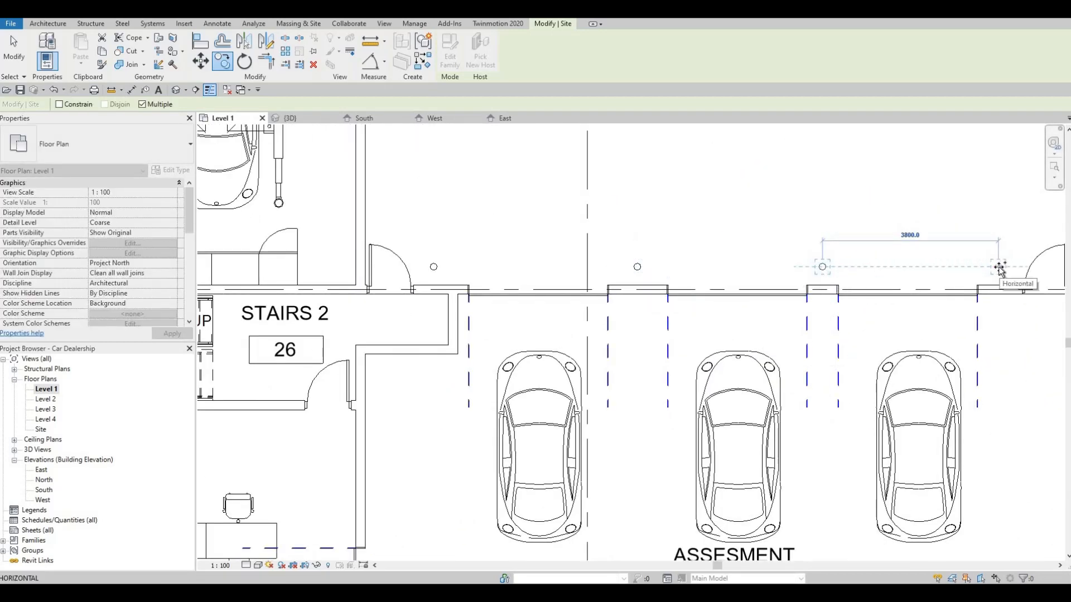
pyautogui.scroll(-5, 815, 370)
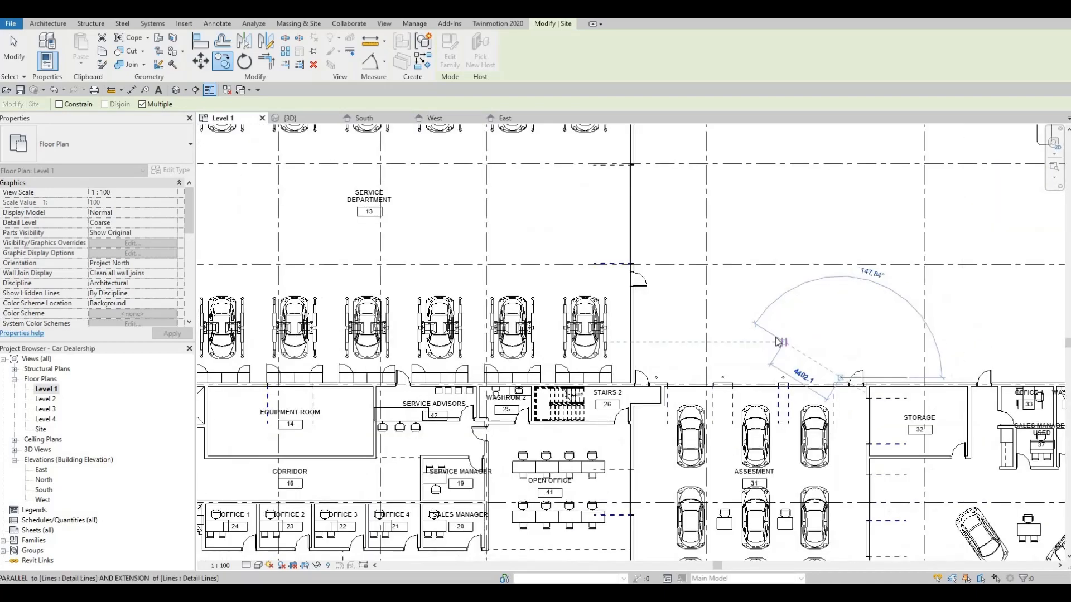
# Step: Review the Level 1 plan around the service department and the drive-thru entrance, and end the copying
pyautogui.scroll(-2, 767, 274)
pyautogui.scroll(2, 770, 269)
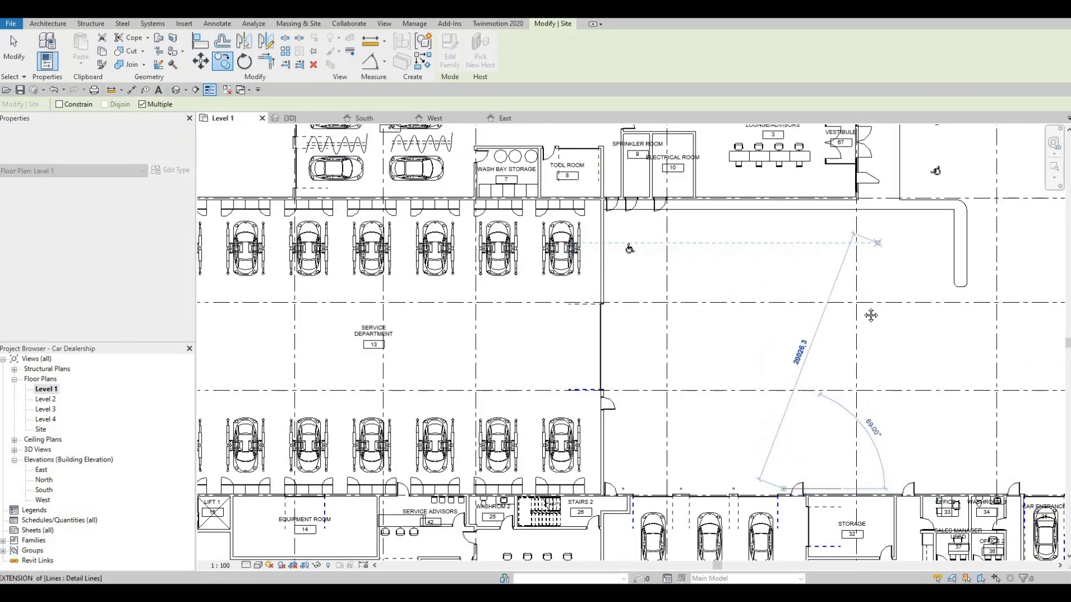
pyautogui.scroll(3, 868, 251)
pyautogui.moveTo(849, 223); pyautogui.dragTo(856, 295, button='middle')
pyautogui.scroll(-3, 789, 292)
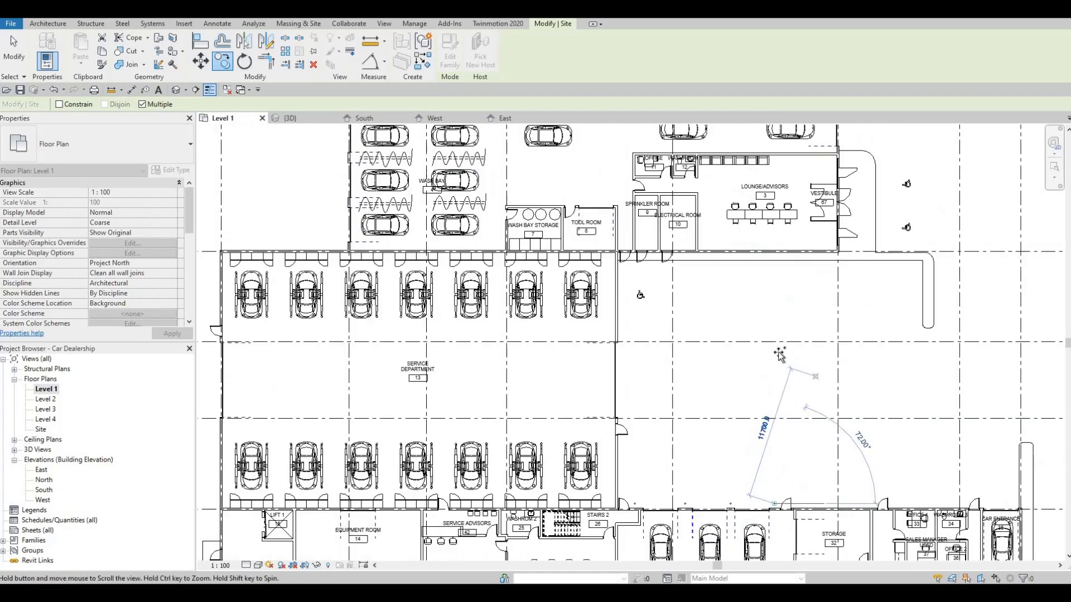
pyautogui.scroll(-3, 789, 293)
pyautogui.scroll(5, 731, 274)
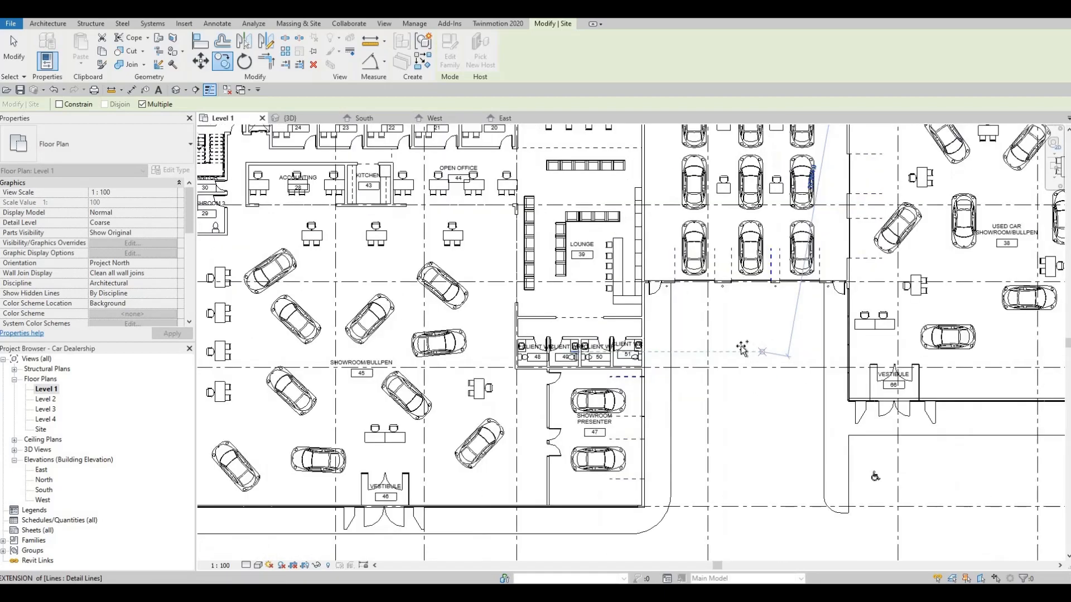
pyautogui.scroll(2, 731, 274)
pyautogui.press('Escape')
pyautogui.press('Escape')
pyautogui.press('Escape')
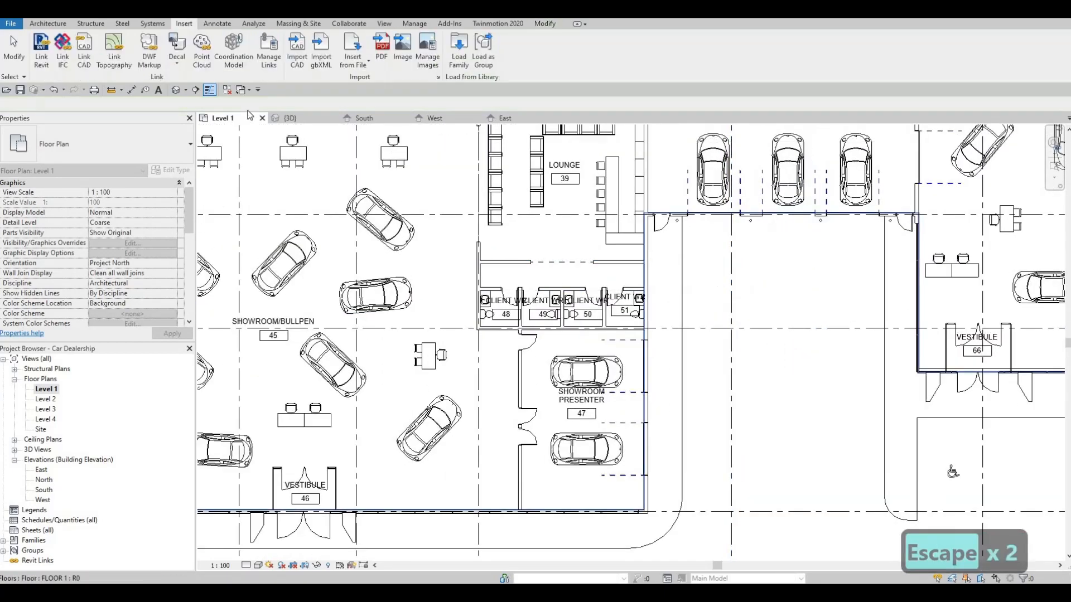
# Step: Open the 3D view and inspect the bollards at the Service Drive-Thru entrance and around the building
pyautogui.click(176, 90)
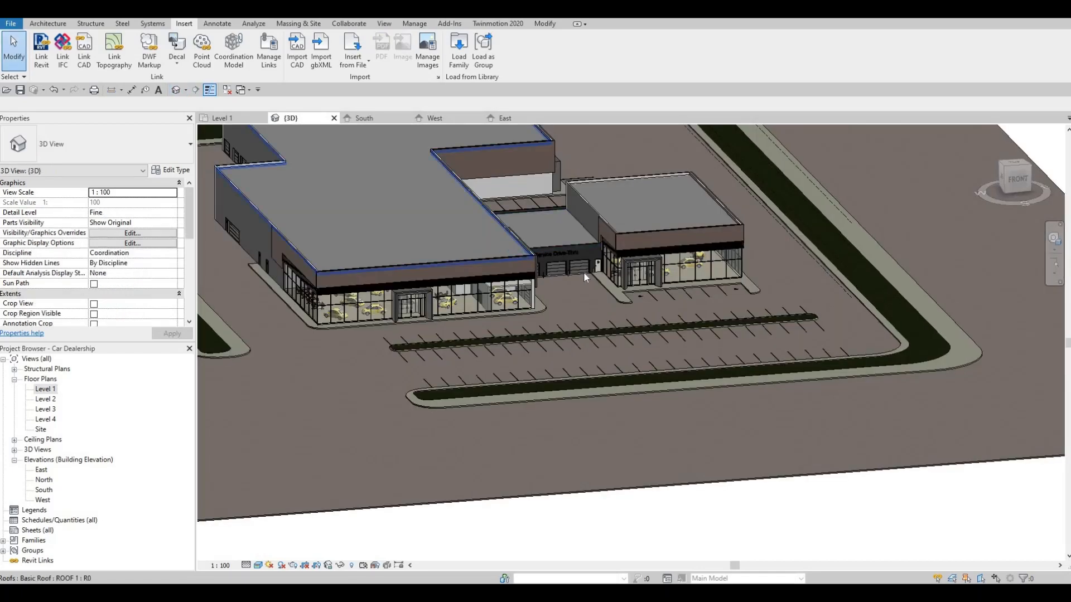
pyautogui.scroll(10, 625, 284)
pyautogui.press('Escape')
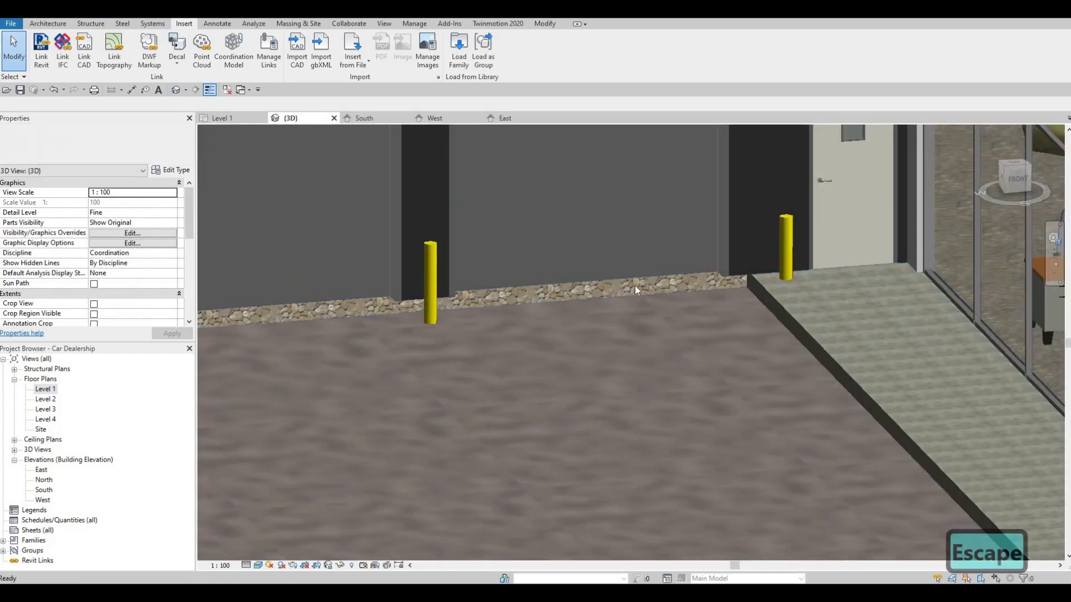
pyautogui.scroll(-6, 711, 304)
pyautogui.press('Escape')
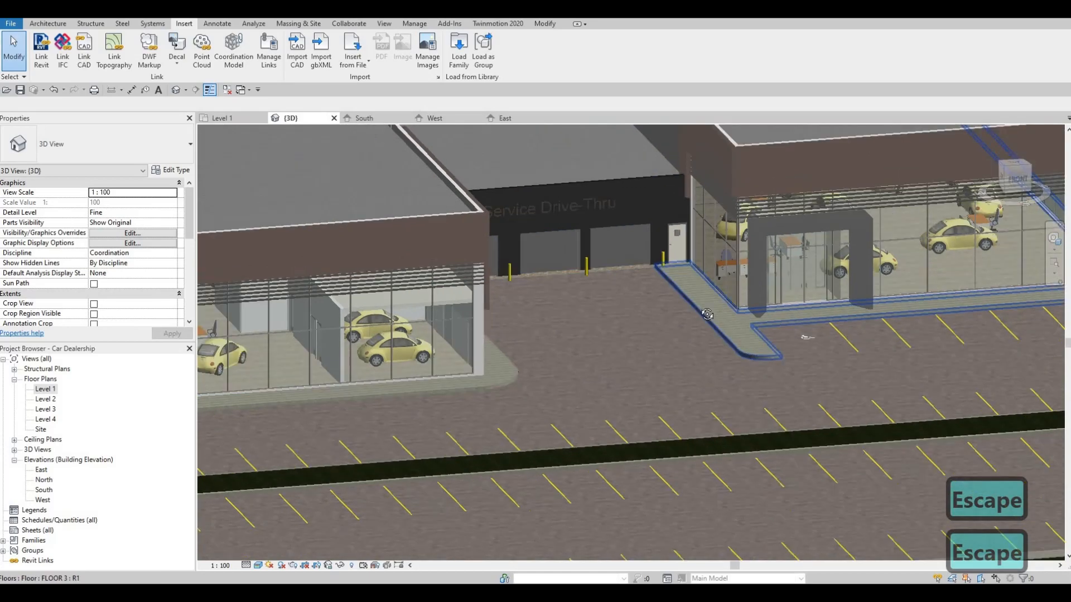
pyautogui.keyDown('shift'); pyautogui.moveTo(707, 314); pyautogui.dragTo(600, 322, button='middle'); pyautogui.keyUp('shift')
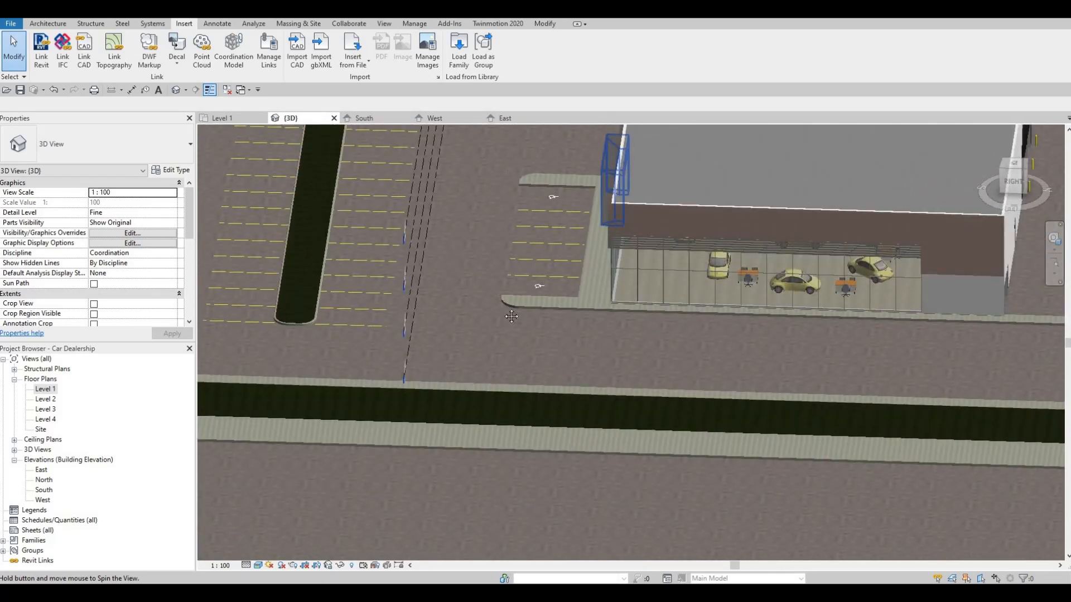
pyautogui.keyDown('shift'); pyautogui.moveTo(512, 316); pyautogui.dragTo(624, 235, button='middle'); pyautogui.keyUp('shift')
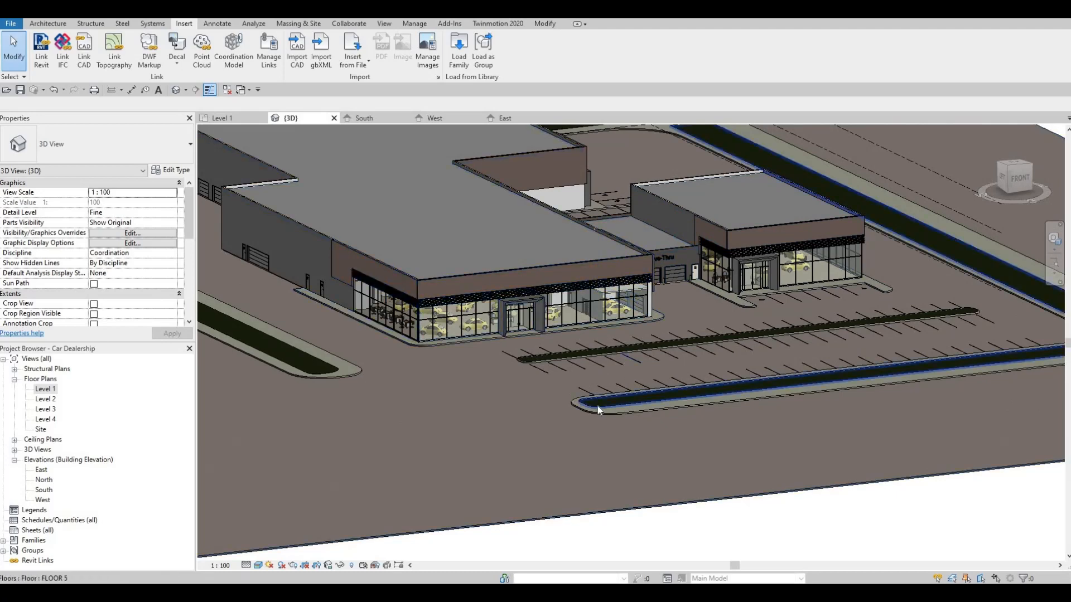
# Step: Examine the planted curb islands around the front parking lot in the 3D view
pyautogui.scroll(3, 594, 407)
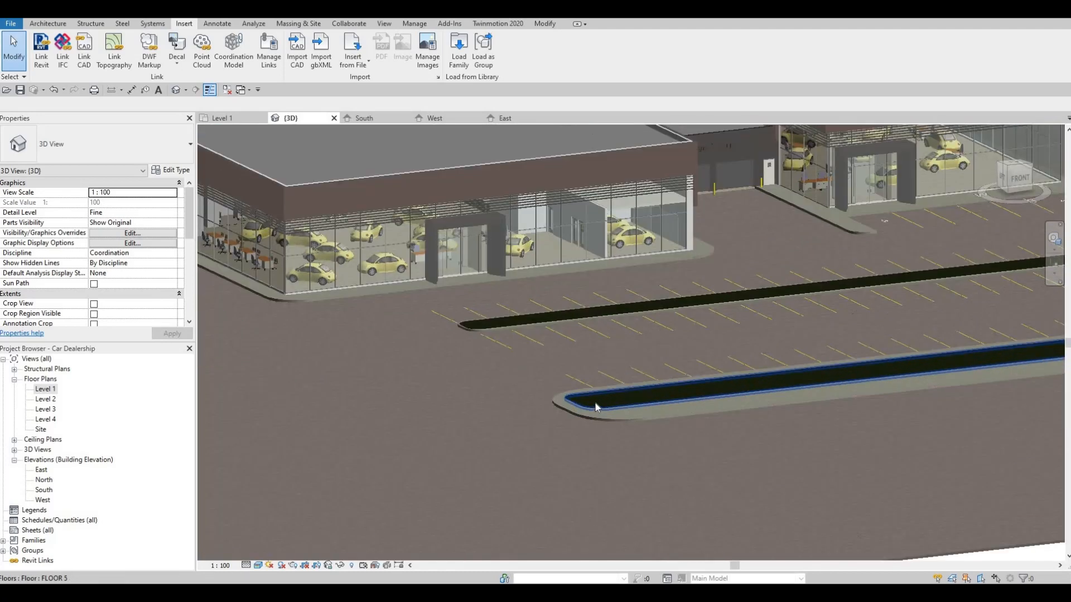
pyautogui.scroll(-2, 595, 407)
pyautogui.press('F1')
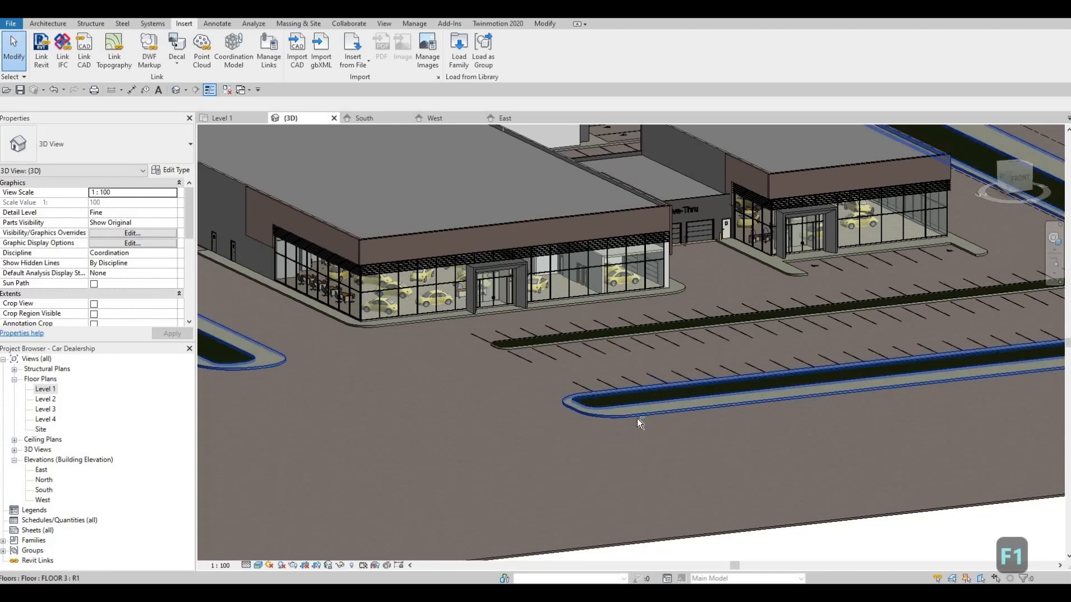
pyautogui.keyDown('shift'); pyautogui.moveTo(537, 446); pyautogui.dragTo(490, 386, button='middle'); pyautogui.keyUp('shift')
pyautogui.scroll(-4, 490, 386)
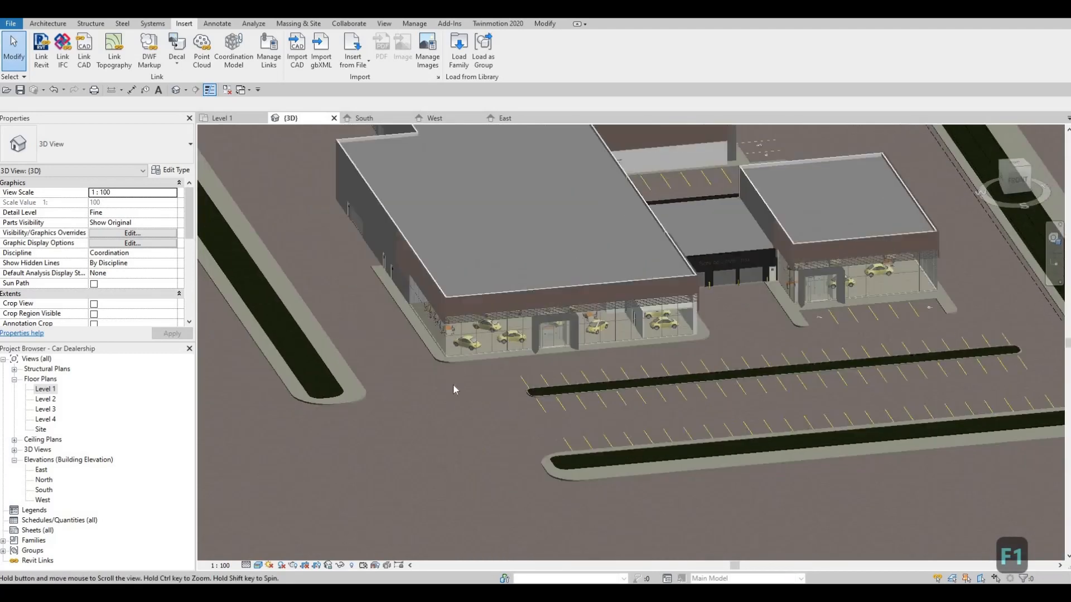
pyautogui.scroll(4, 650, 463)
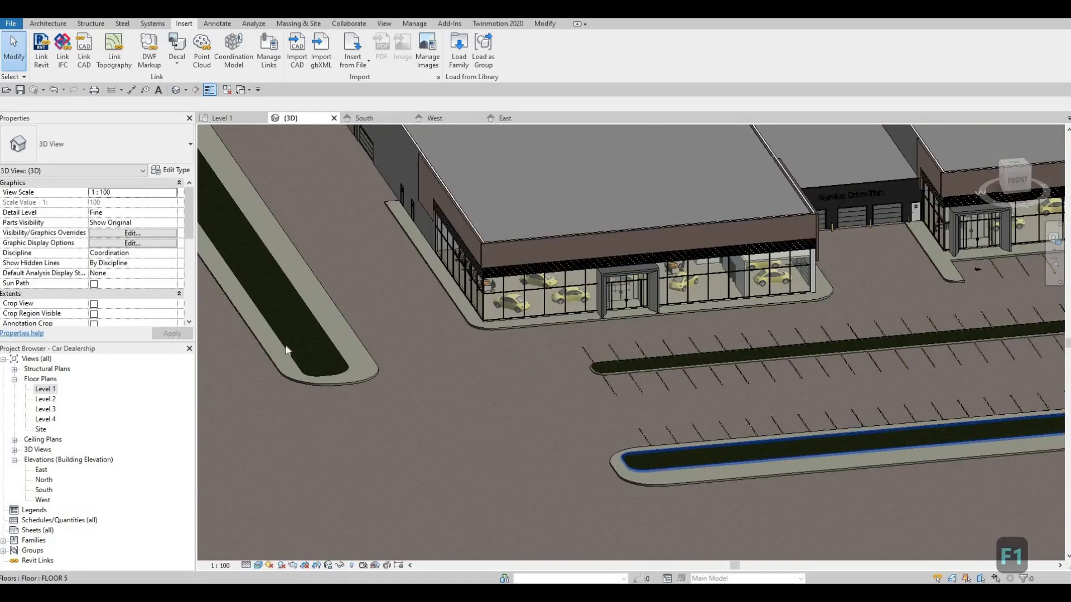
# Step: In the Level 1 plan, start an in-place model in the Generic Models category near the middle parking island, keeping the default name
pyautogui.doubleClick(50, 390)
pyautogui.scroll(-2, 377, 311)
pyautogui.scroll(2, 377, 311)
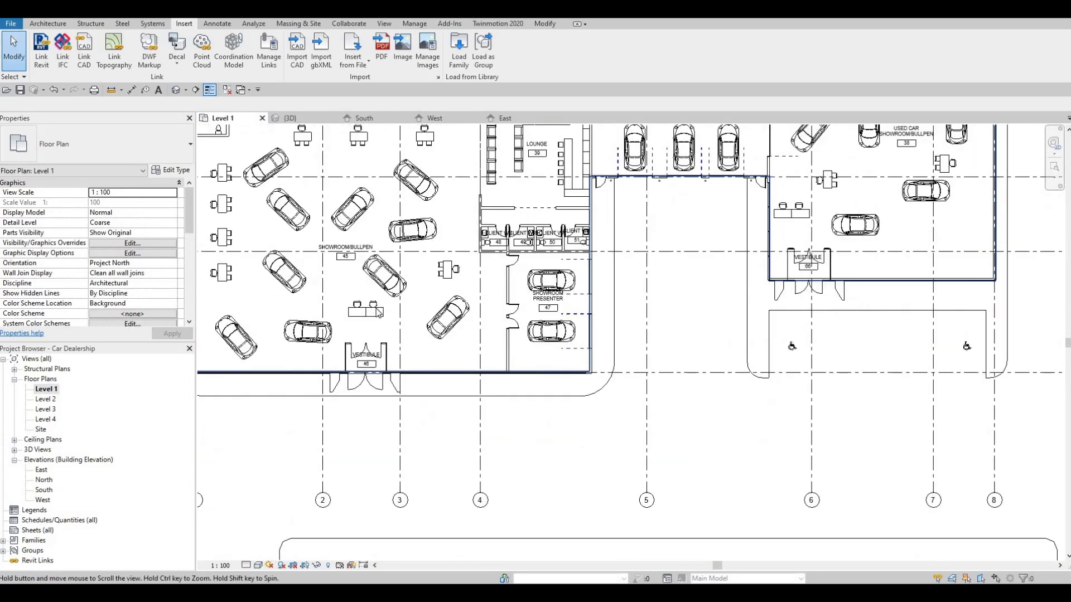
pyautogui.scroll(-1, 380, 313)
pyautogui.moveTo(379, 314); pyautogui.dragTo(418, 191, button='middle')
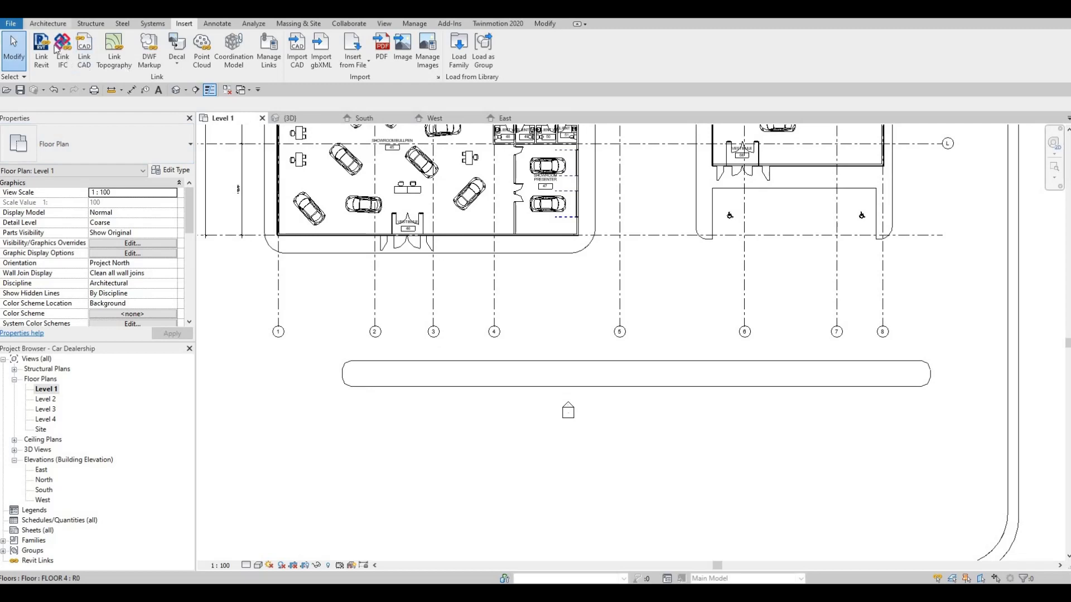
pyautogui.scroll(4, 57, 50)
pyautogui.click(130, 63)
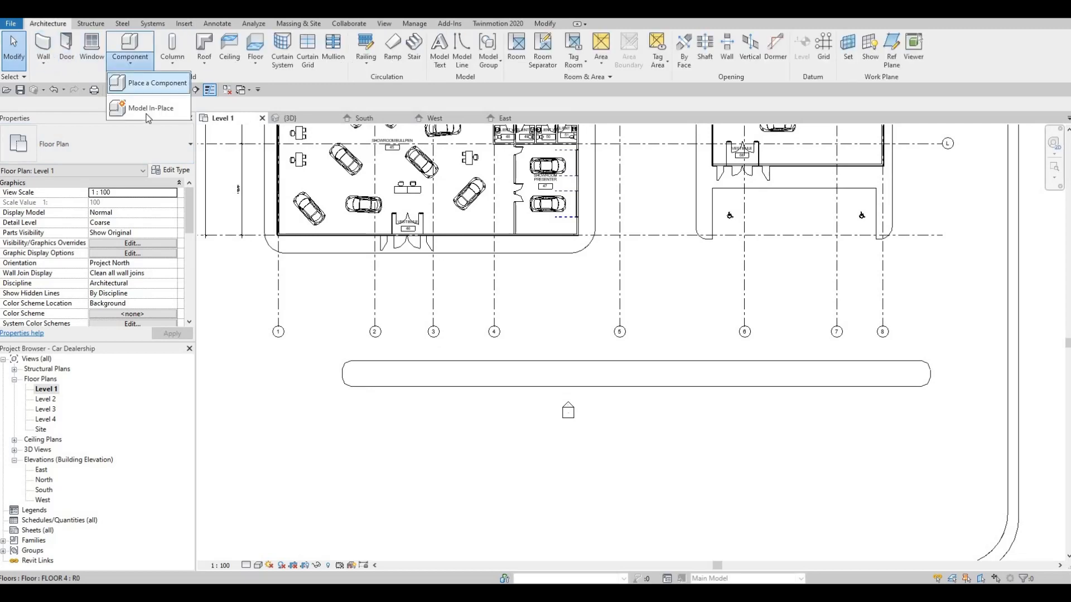
pyautogui.click(151, 108)
pyautogui.scroll(-4, 664, 251)
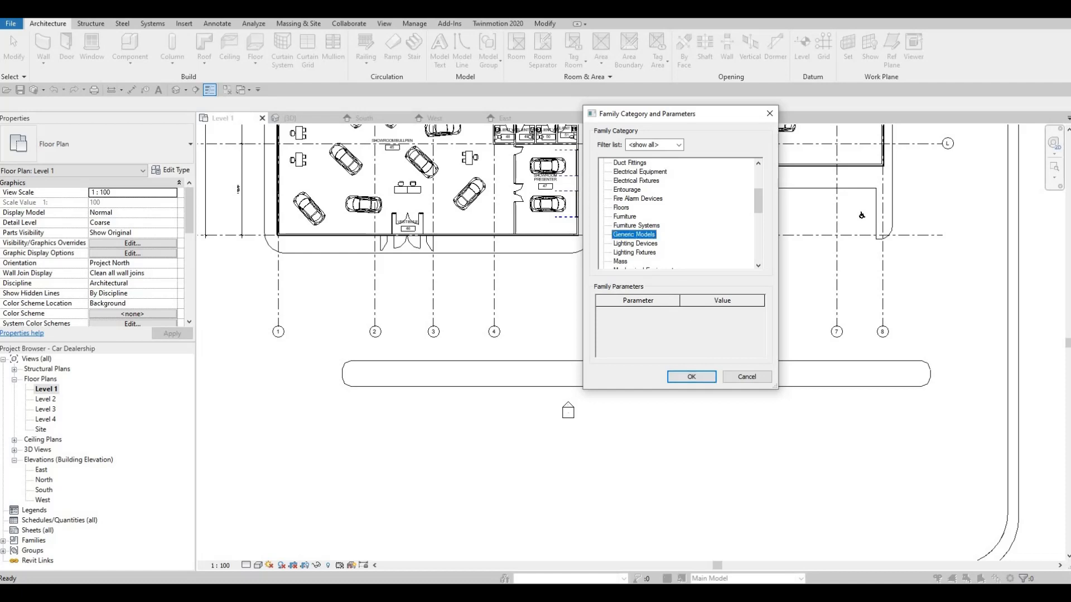
pyautogui.press('Return')
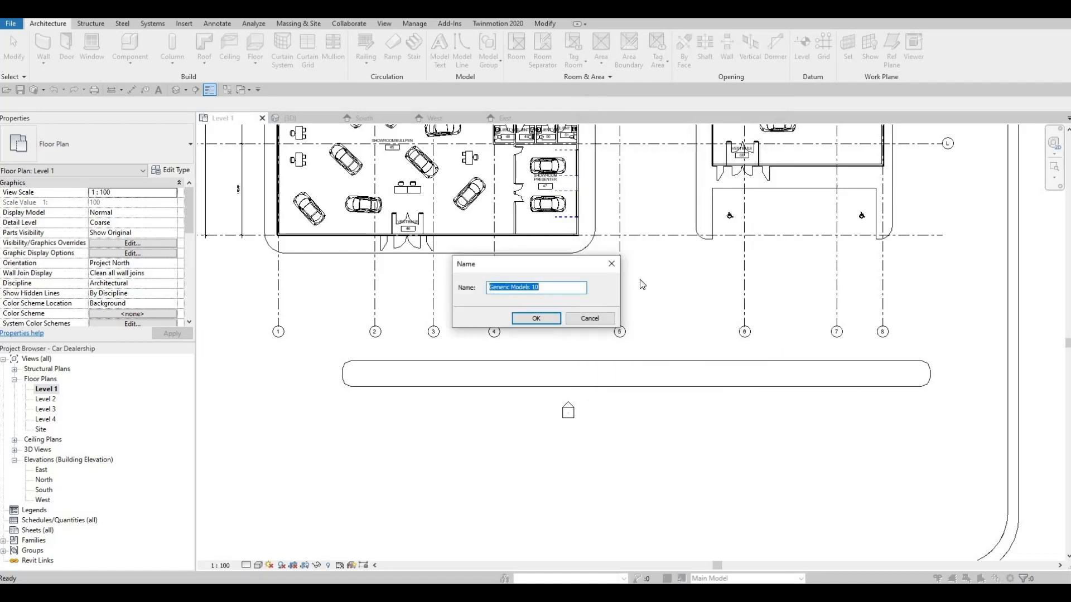
pyautogui.press('Return')
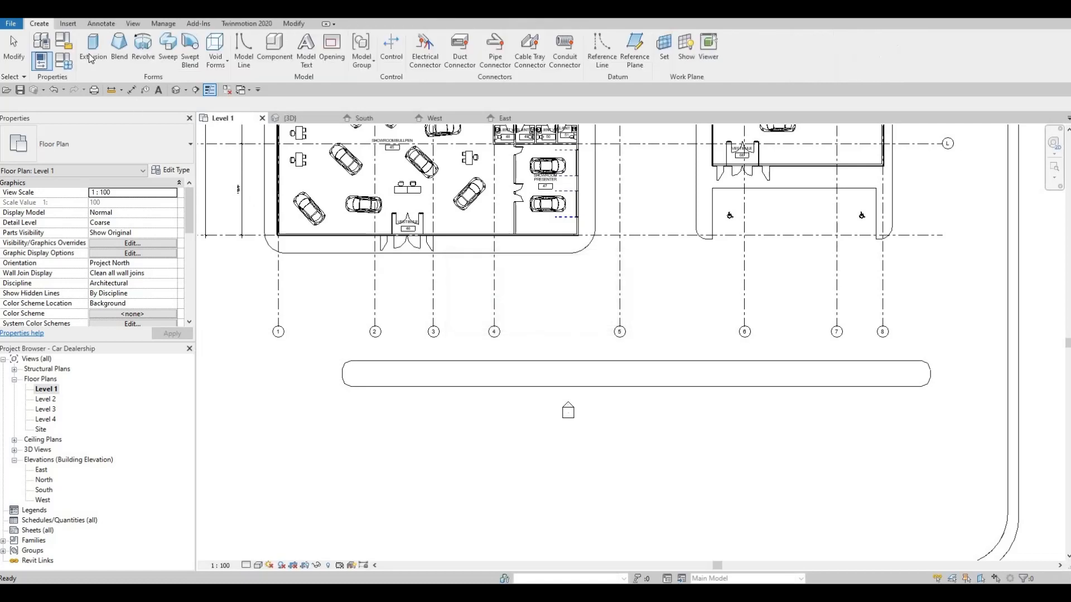
# Step: Start a rectangular extrusion and assign it the Metal, Sheeting Rails material from the AEC Materials Metal library
pyautogui.click(93, 49)
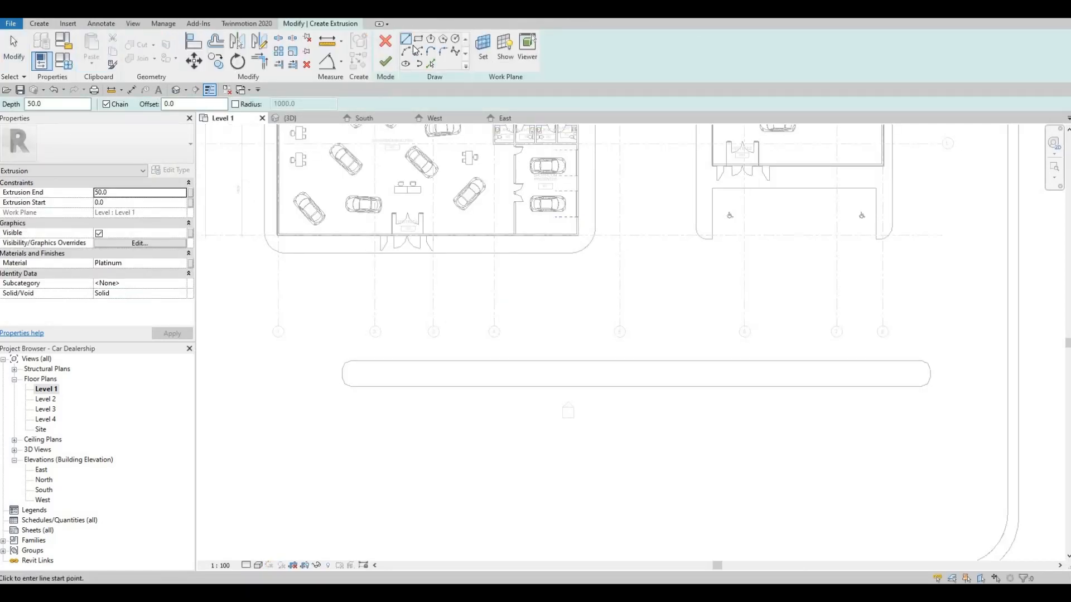
pyautogui.press('Escape')
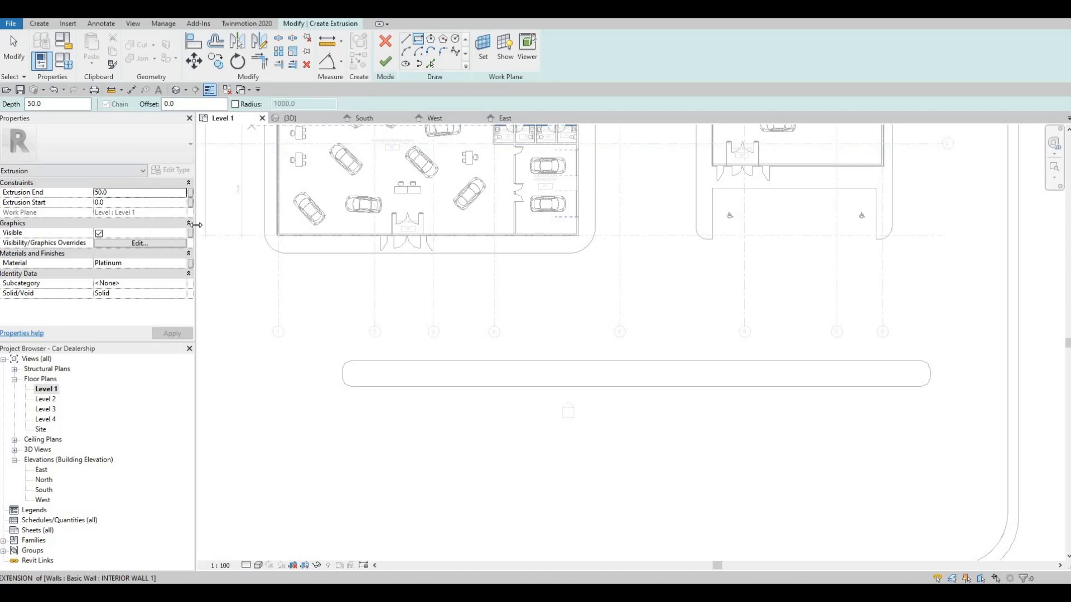
pyautogui.click(182, 269)
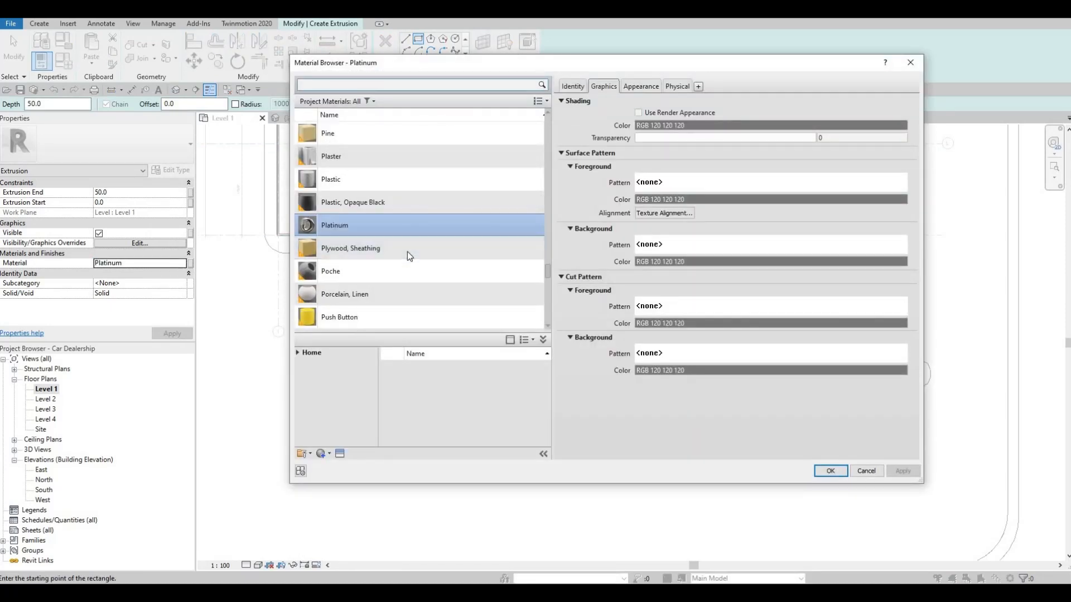
pyautogui.scroll(-3, 390, 246)
pyautogui.scroll(-5, 360, 281)
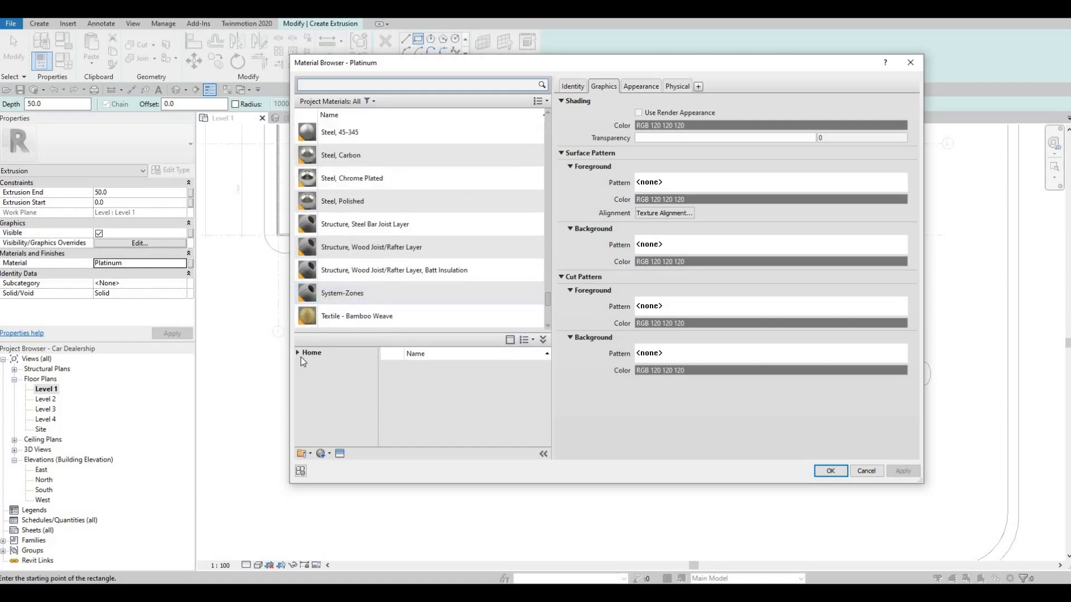
pyautogui.click(305, 376)
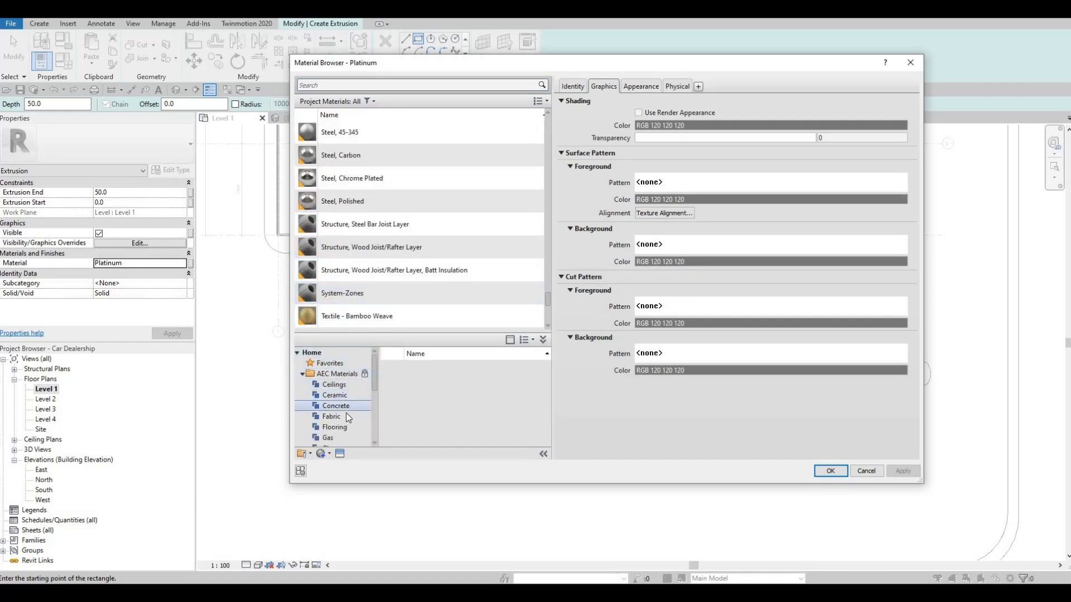
pyautogui.scroll(-4, 342, 414)
pyautogui.click(357, 363)
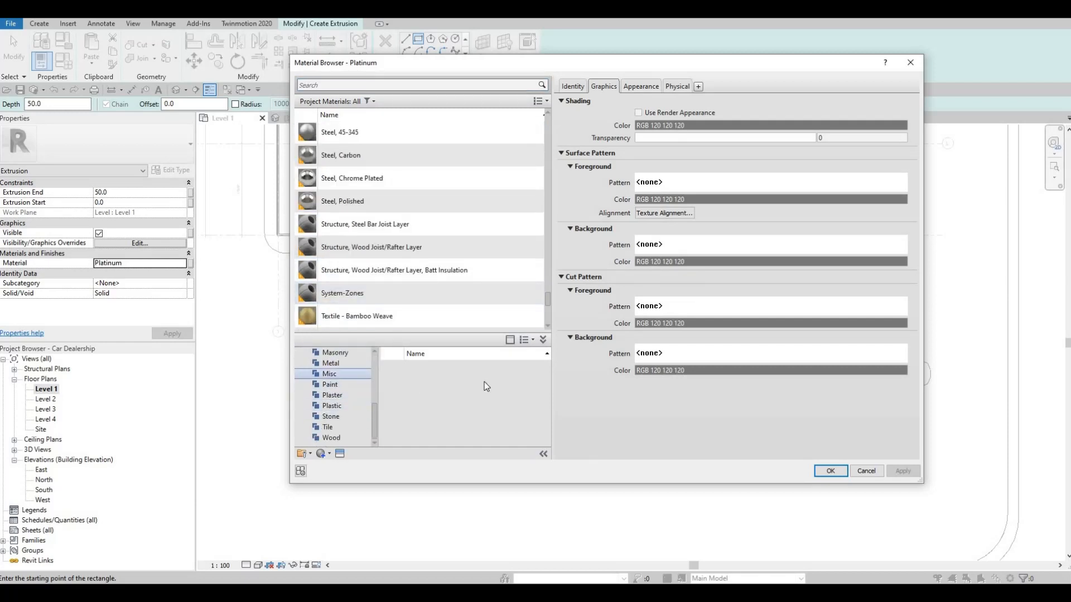
pyautogui.scroll(-5, 492, 415)
pyautogui.scroll(-3, 527, 426)
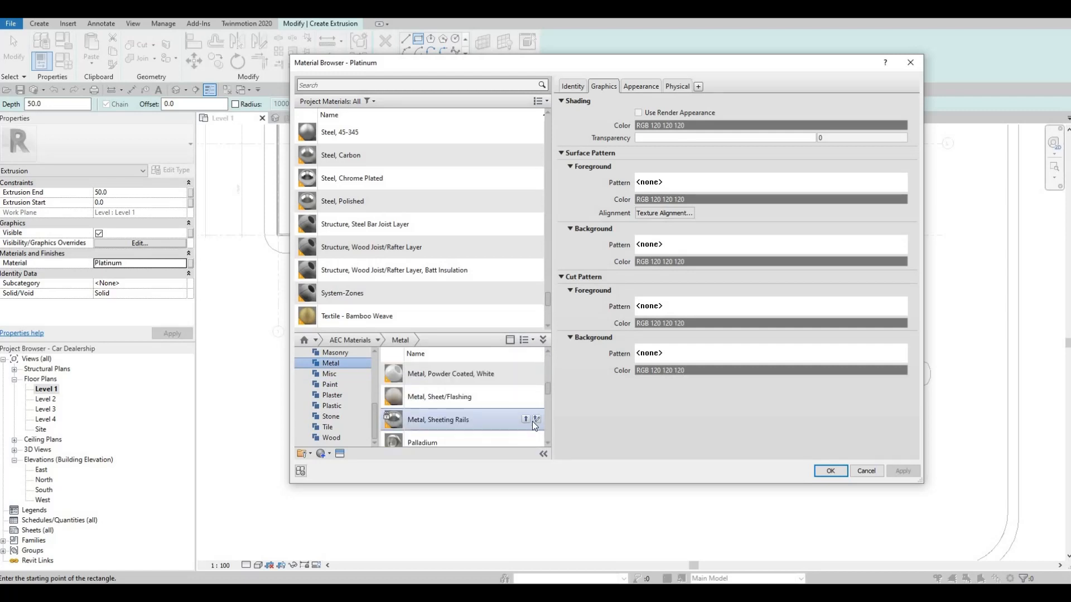
pyautogui.click(526, 420)
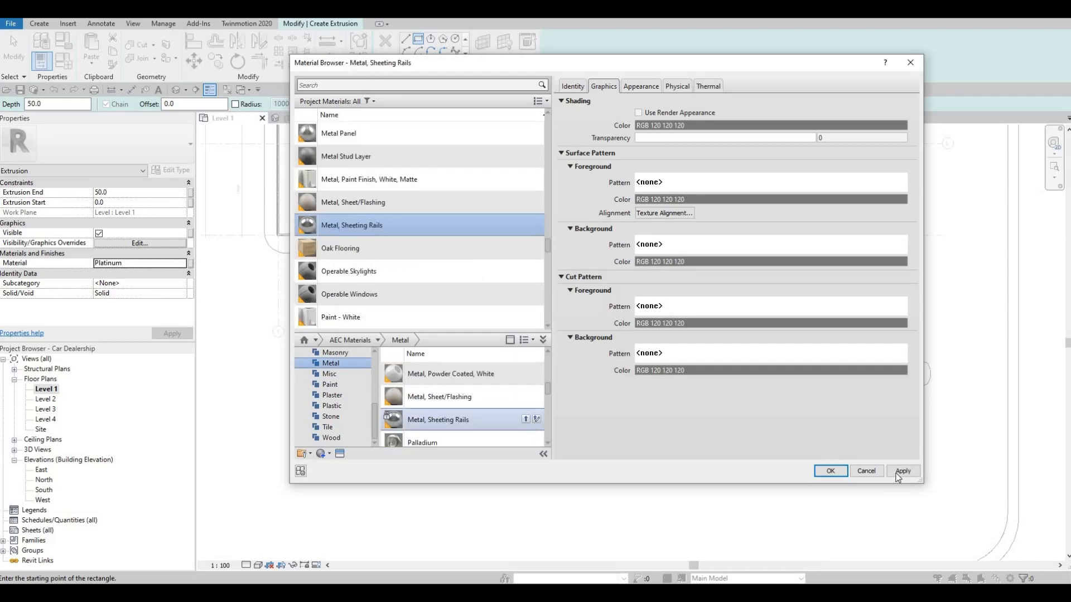
pyautogui.click(830, 471)
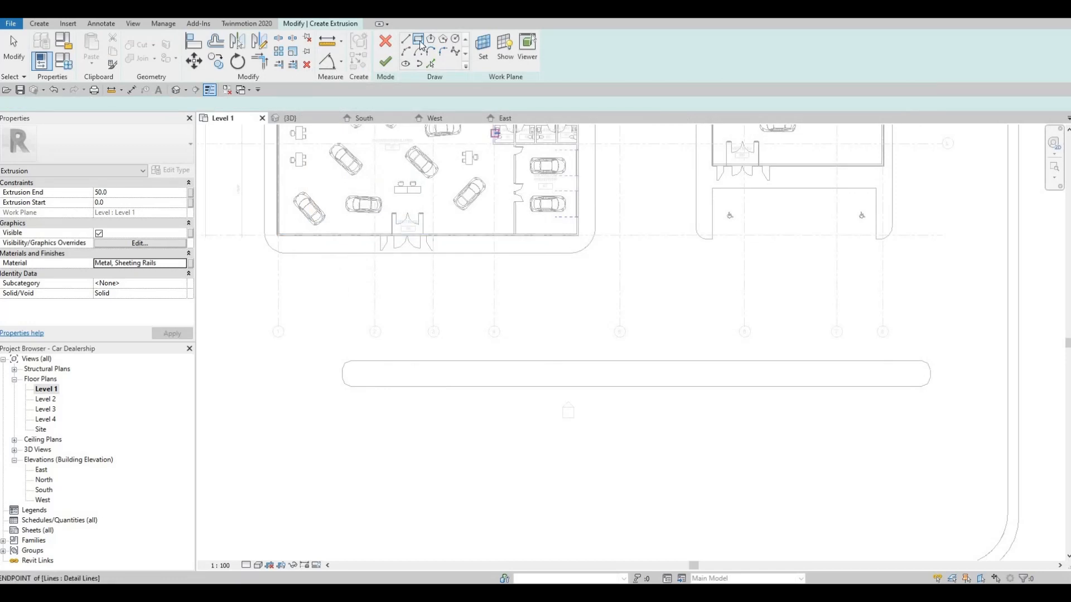
# Step: Sketch a rectangle about 600 by 1300 mm inside the west end of the middle parking island and finish the extrusion sketch
pyautogui.scroll(5, 359, 390)
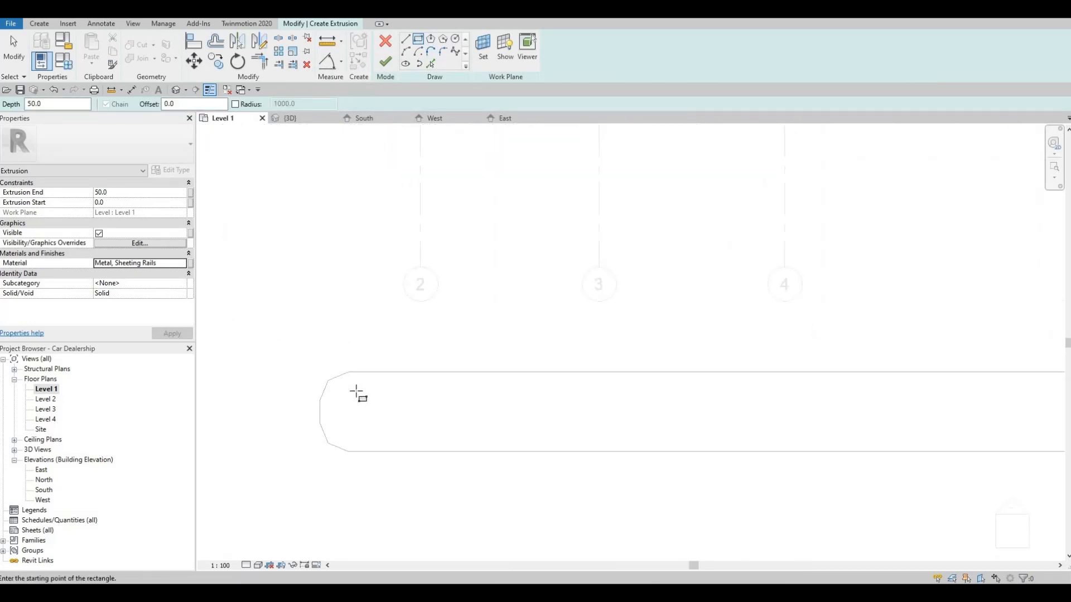
pyautogui.click(356, 390)
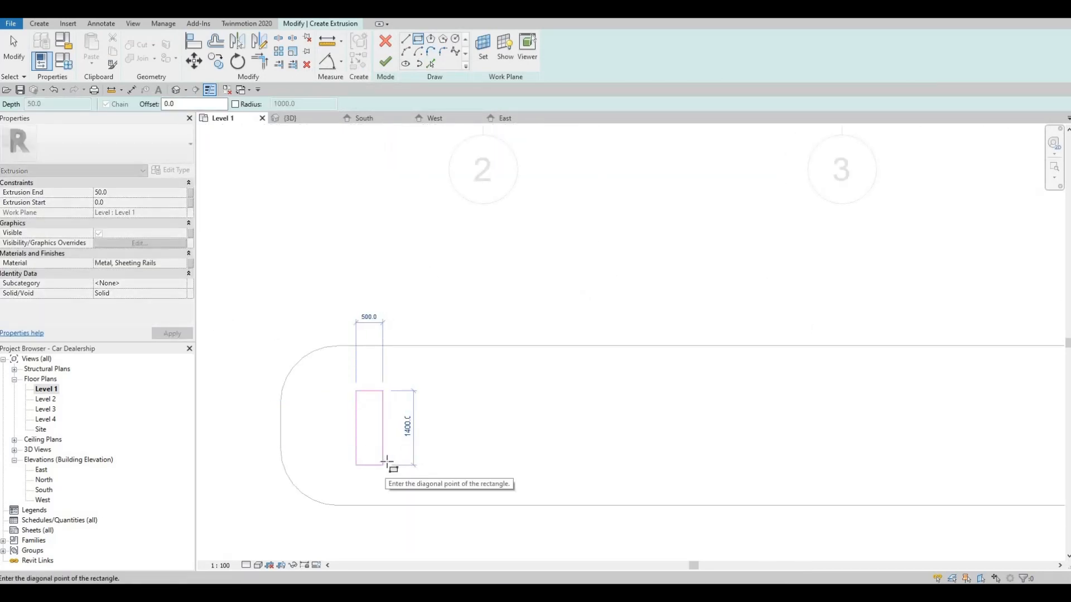
pyautogui.click(388, 460)
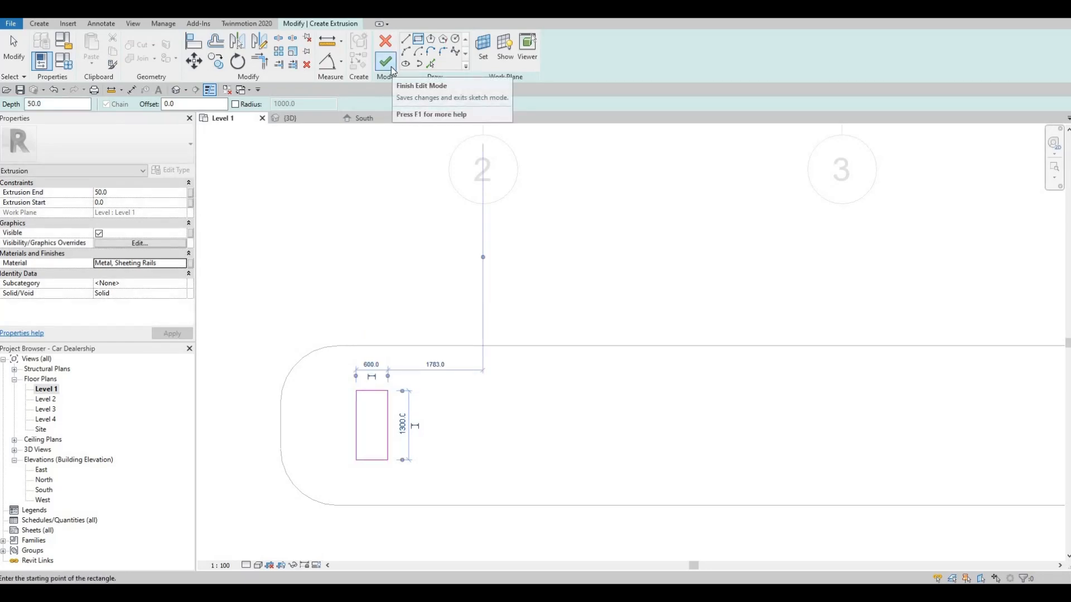
pyautogui.click(392, 70)
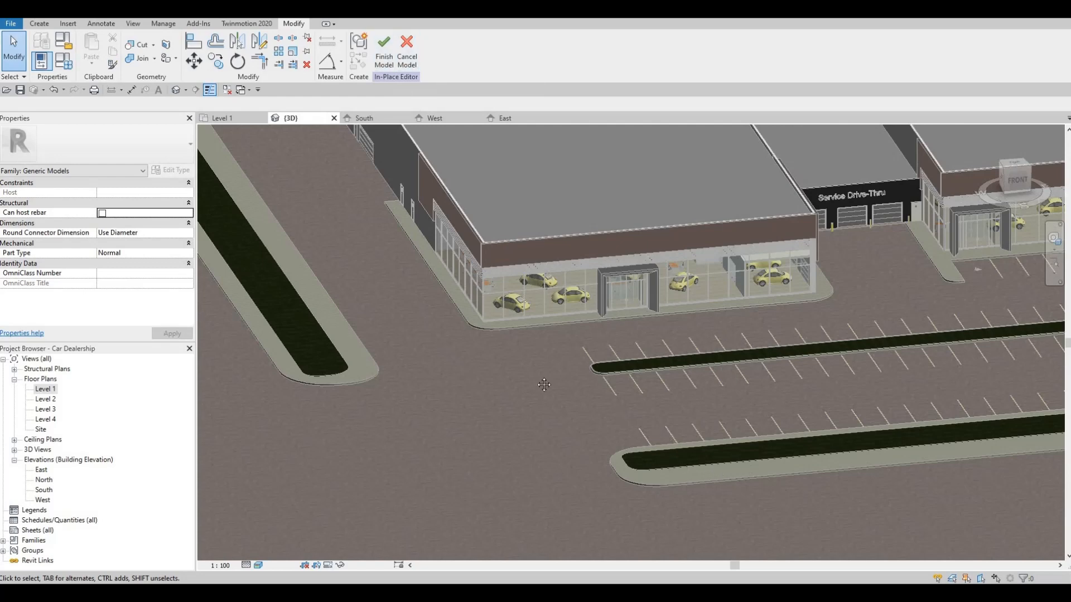
# Step: Check the front islands in 3D, and in the Level 1 plan set the rectangular extrusion's end to 600 mm
pyautogui.keyDown('shift'); pyautogui.moveTo(543, 385); pyautogui.dragTo(620, 393, button='middle'); pyautogui.keyUp('shift')
pyautogui.moveTo(826, 495); pyautogui.dragTo(601, 386, button='middle')
pyautogui.scroll(7, 599, 384)
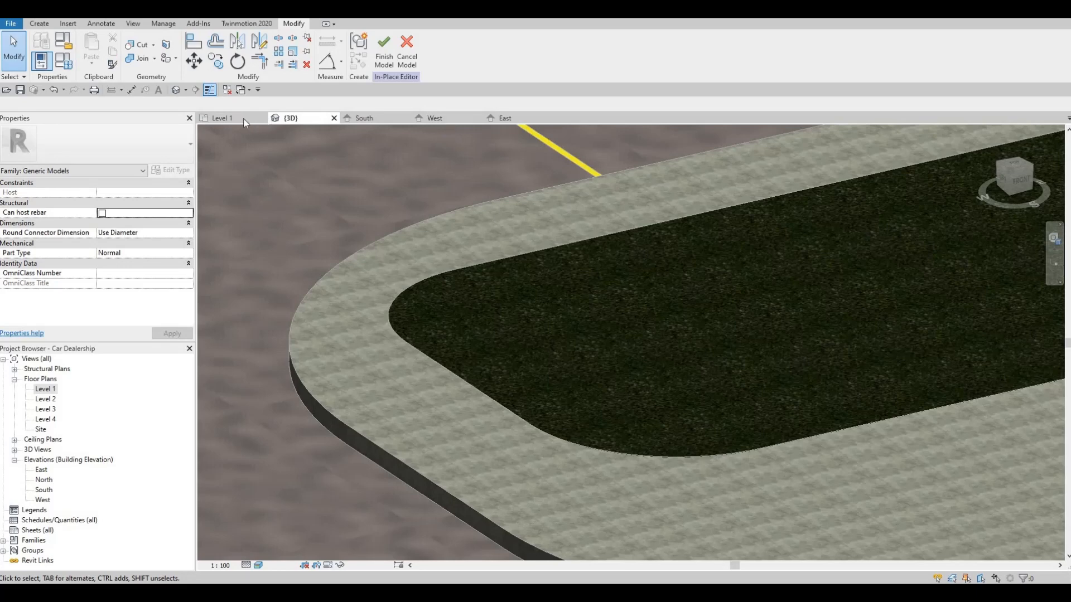
pyautogui.hotkey('ctrl', 'Tab')
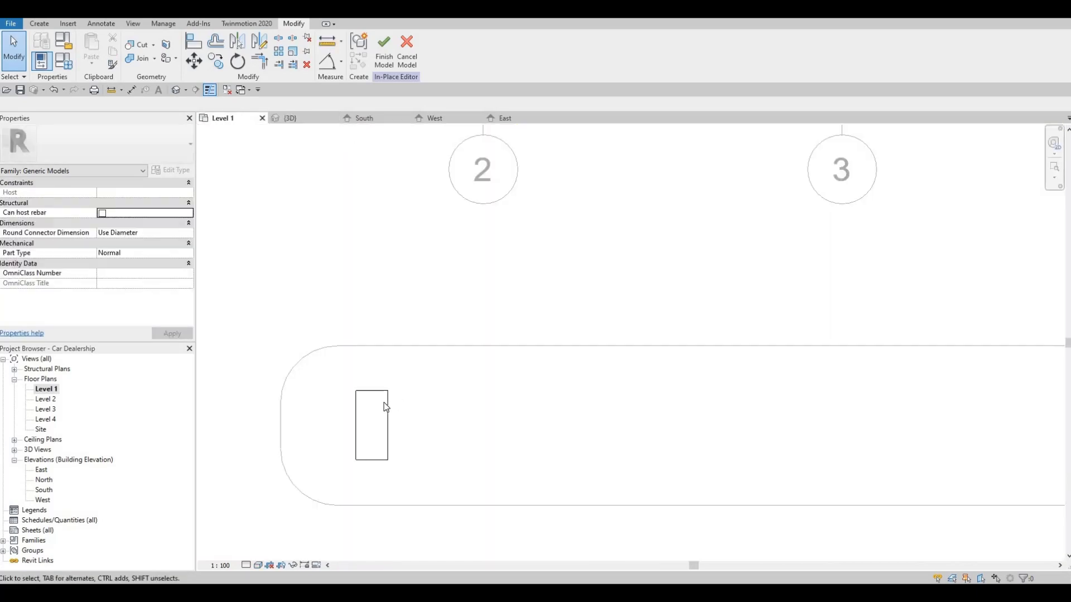
pyautogui.click(356, 391)
pyautogui.click(123, 193)
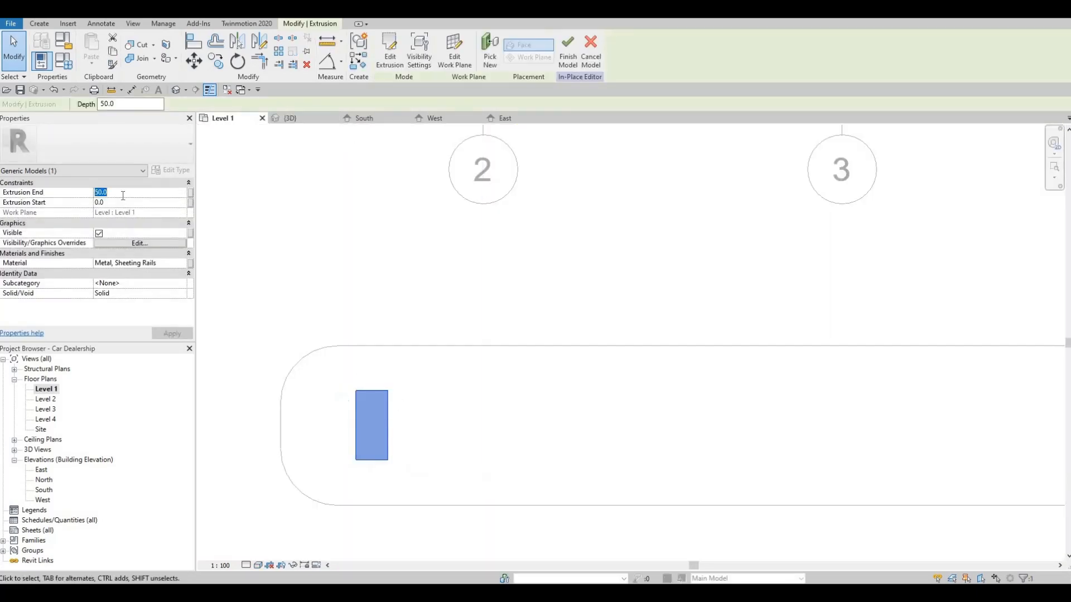
pyautogui.write('600')
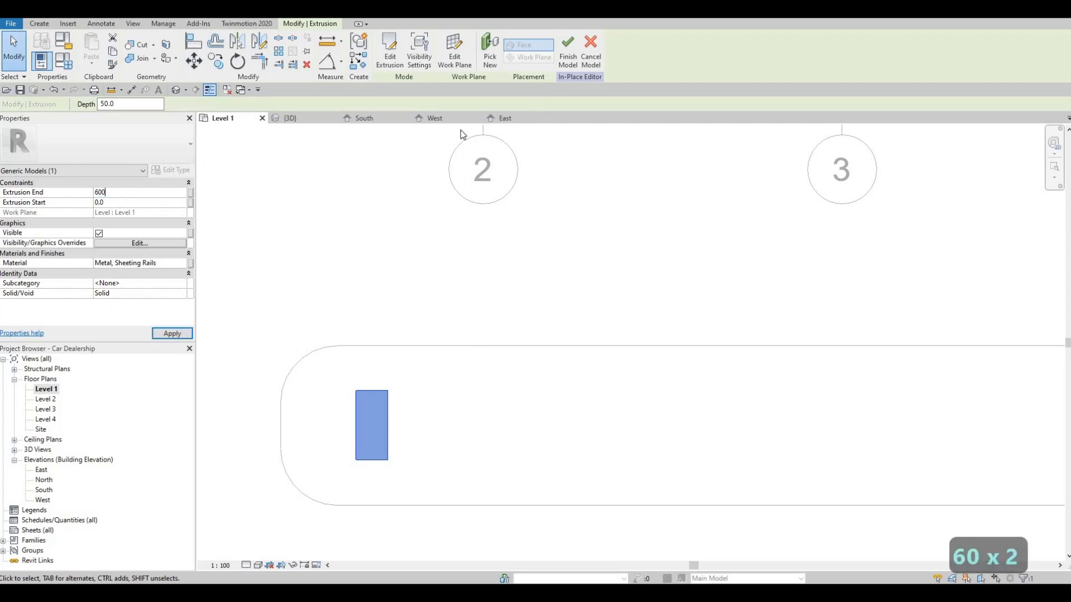
# Step: Locate the extruded block on the middle island in the 3D view and finish the in-place model
pyautogui.click(300, 119)
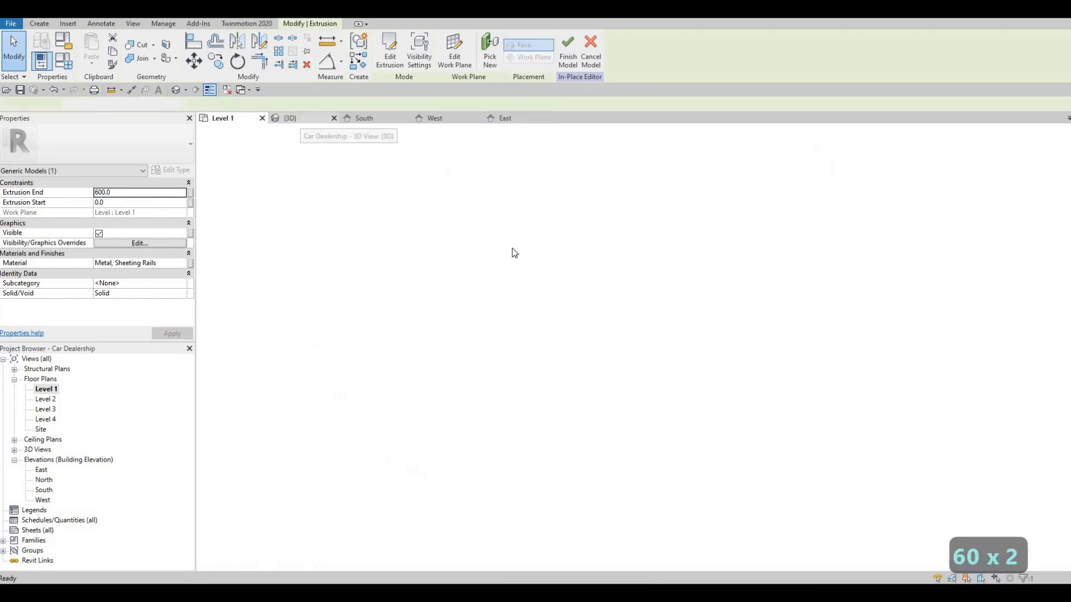
pyautogui.scroll(-6, 562, 212)
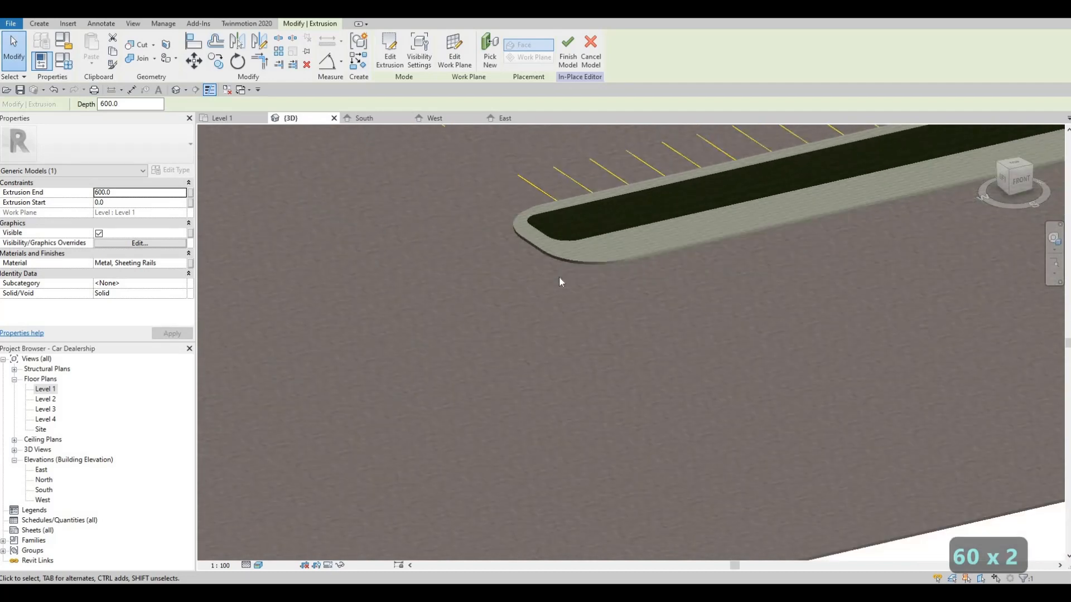
pyautogui.scroll(-2, 579, 266)
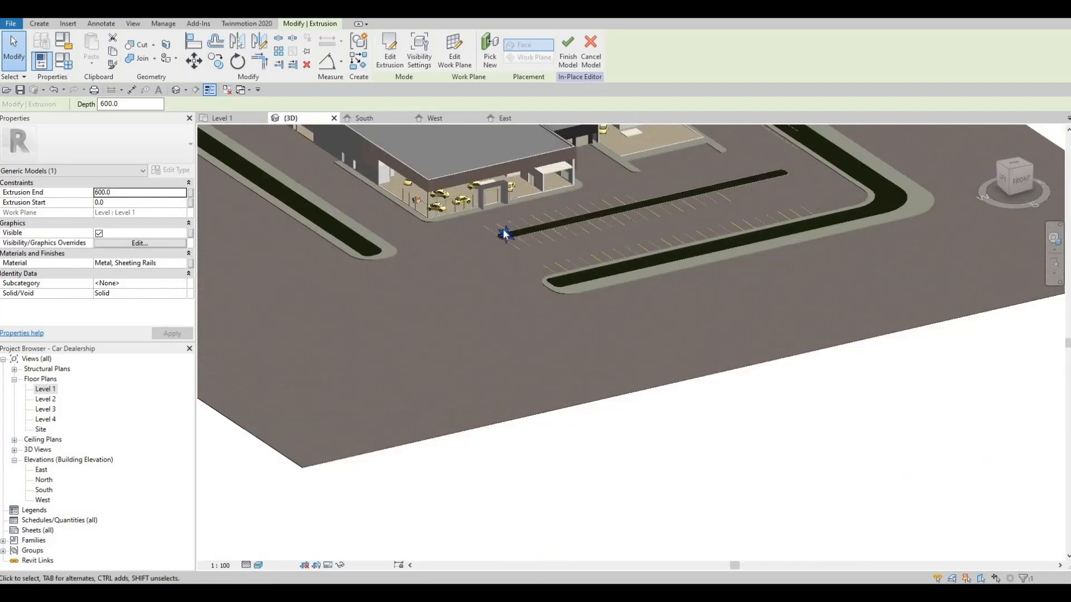
pyautogui.scroll(5, 505, 235)
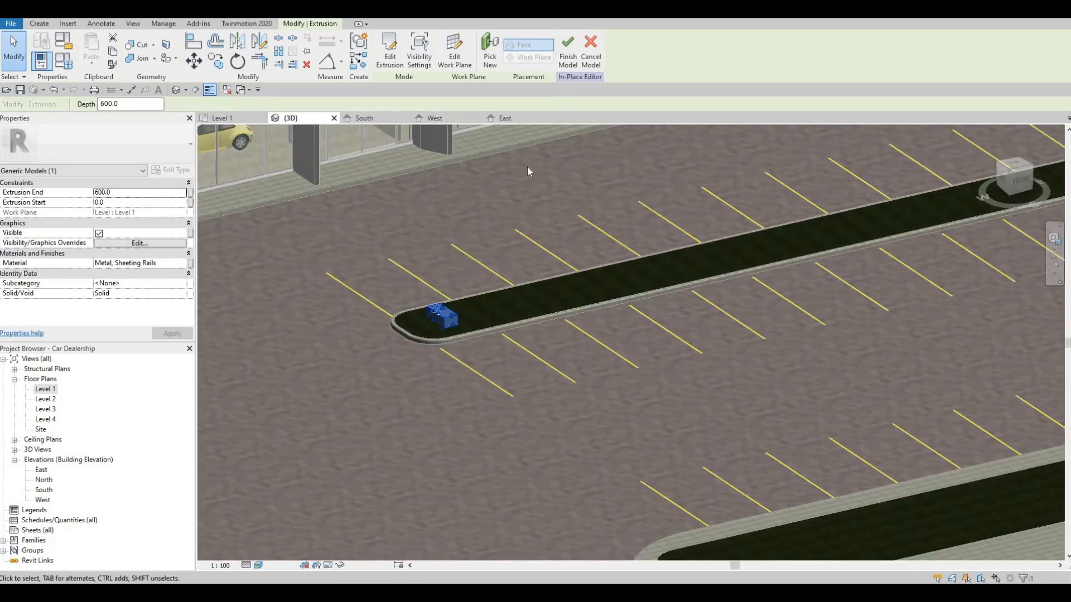
pyautogui.click(567, 51)
pyautogui.scroll(-2, 474, 259)
pyautogui.press('Escape')
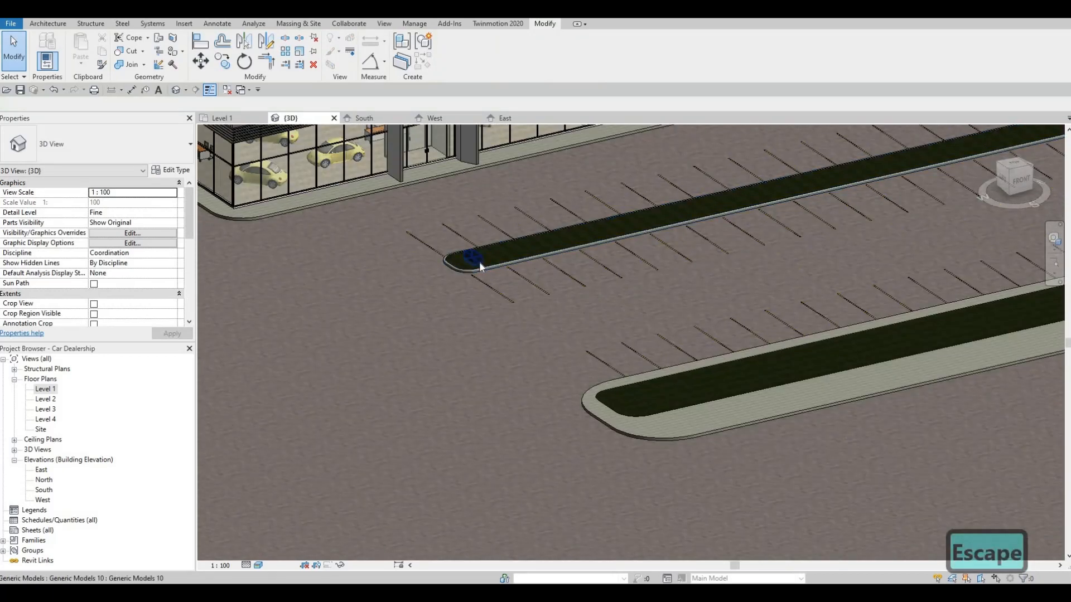
# Step: Stretch the block's south face from the middle parking island across the stalls to the planted outer front island
pyautogui.click(480, 262)
pyautogui.moveTo(649, 402); pyautogui.dragTo(675, 416)
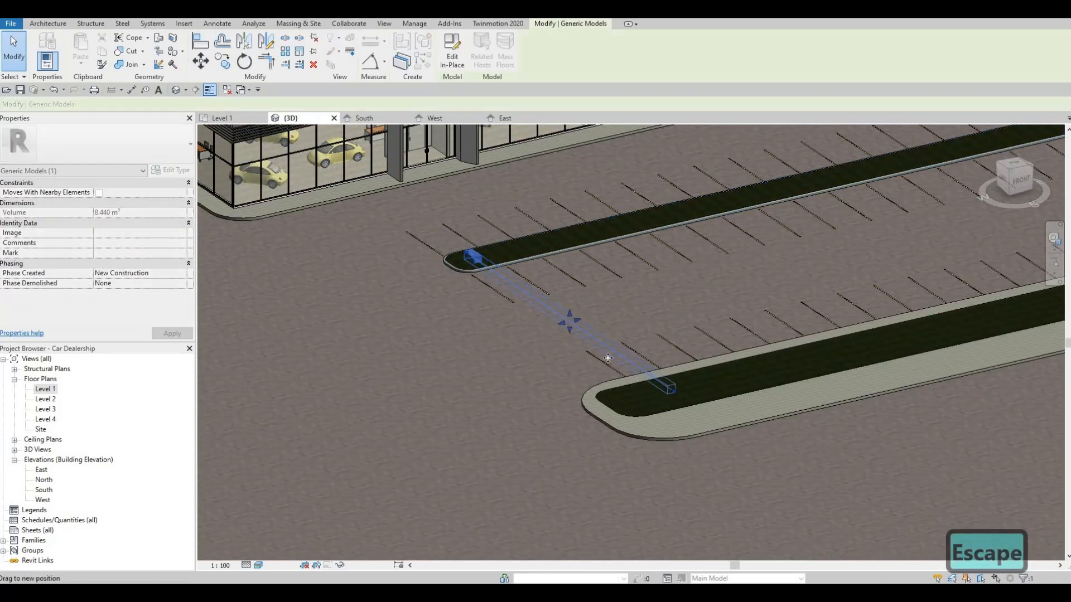
pyautogui.moveTo(608, 357); pyautogui.dragTo(618, 364)
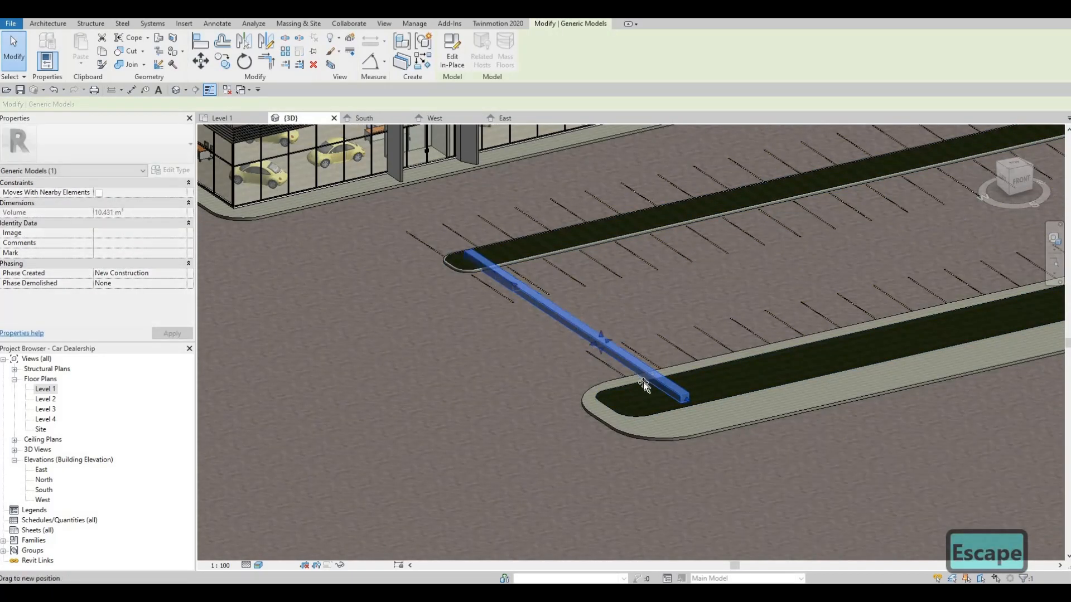
# Step: Pull the block's north face onto the outer front island and raise its top face to form a tall sign slab
pyautogui.moveTo(657, 392); pyautogui.dragTo(651, 301)
pyautogui.scroll(4, 657, 386)
pyautogui.scroll(-3, 651, 301)
pyautogui.press('Escape')
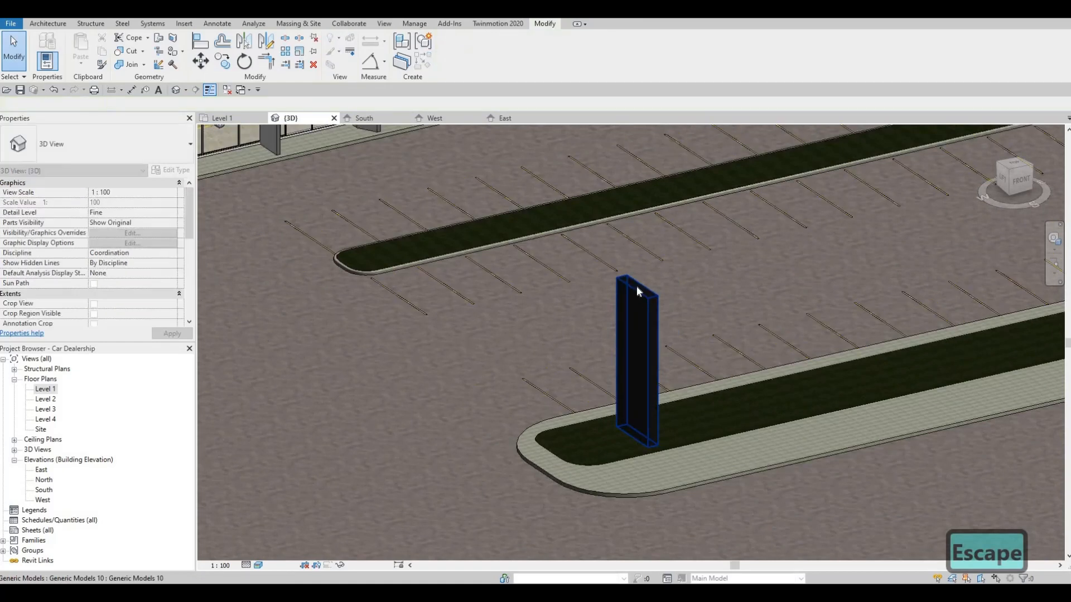
pyautogui.click(637, 285)
pyautogui.press('Escape')
pyautogui.press('Escape')
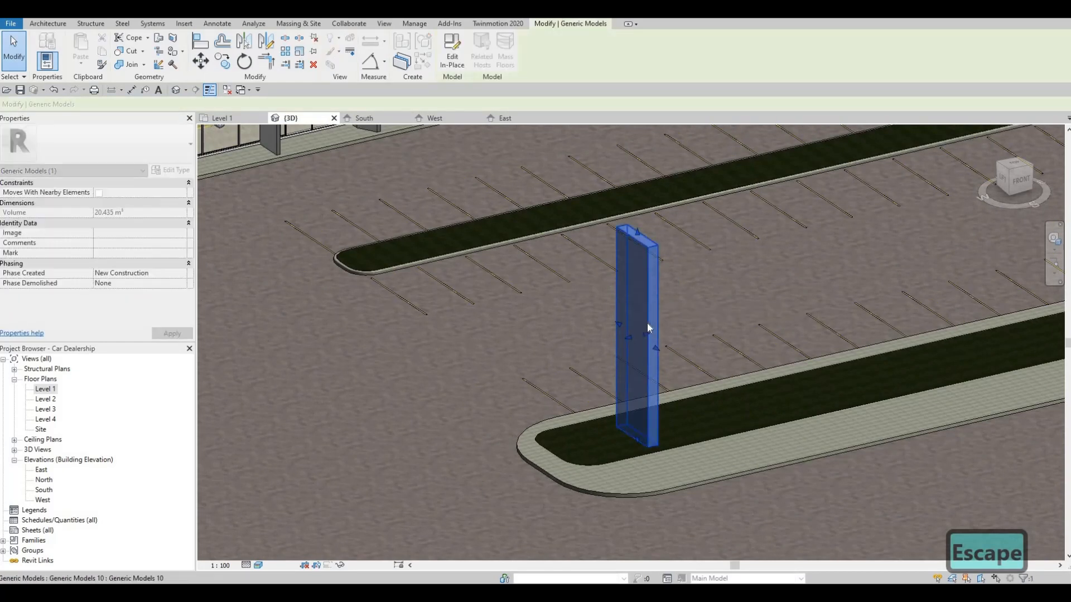
# Step: Widen the slab slightly by extending its narrow north face toward the parking stalls
pyautogui.click(622, 341)
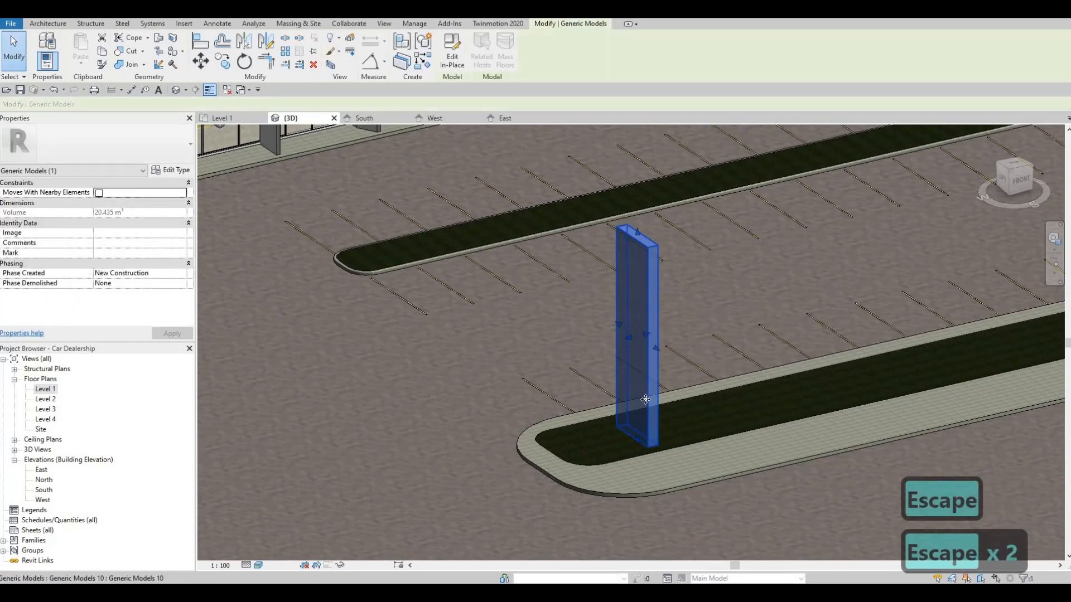
pyautogui.keyDown('shift'); pyautogui.moveTo(725, 421); pyautogui.dragTo(590, 313, button='middle'); pyautogui.keyUp('shift')
pyautogui.scroll(3, 591, 301)
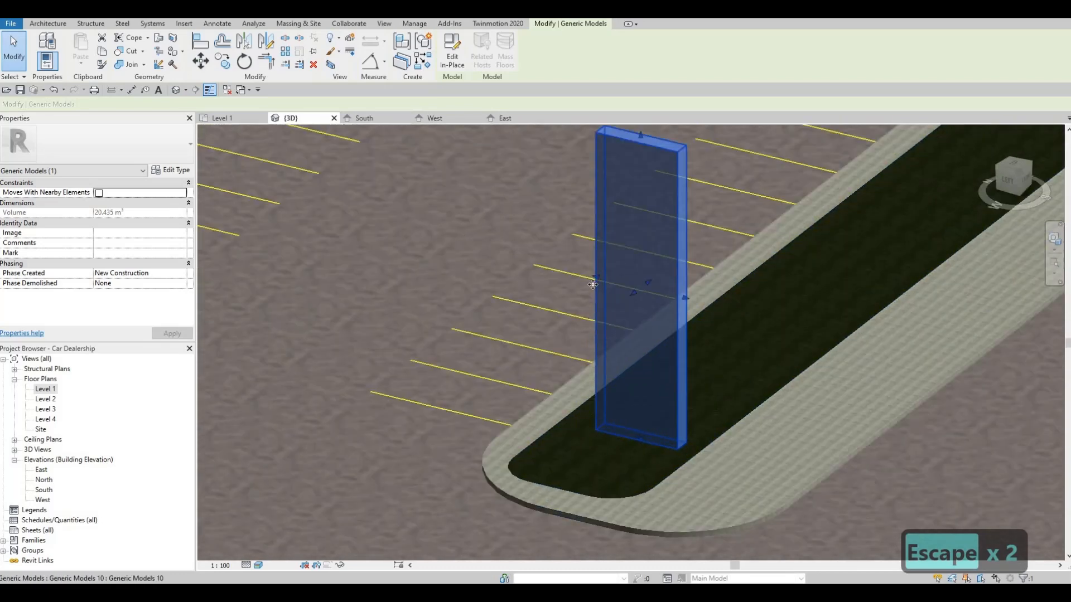
pyautogui.moveTo(595, 276); pyautogui.dragTo(582, 274)
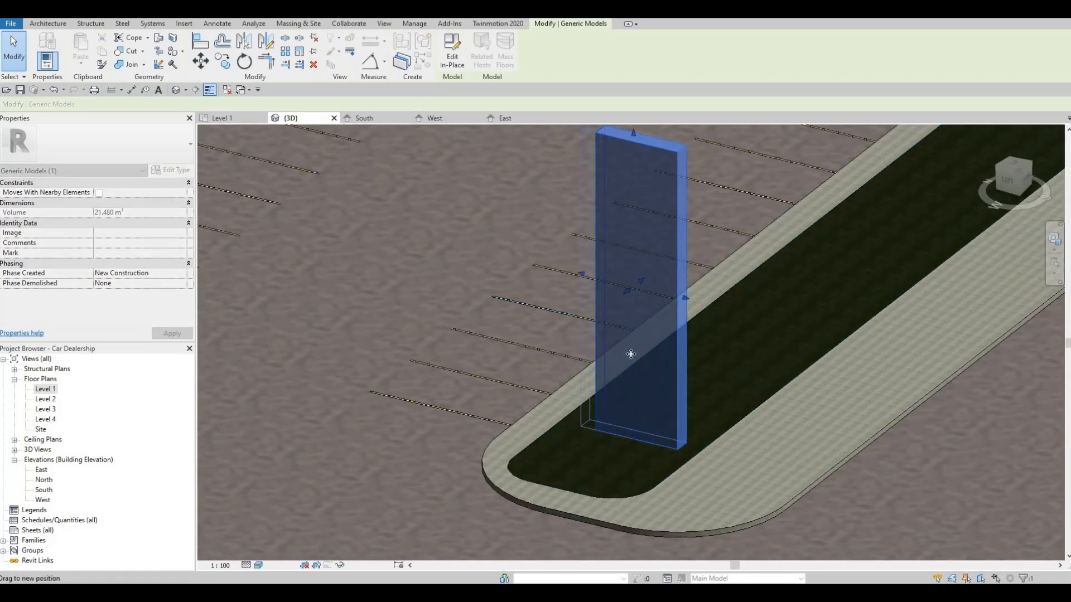
# Step: Widen the sign slab toward the parking stalls and pull both broad faces along the outer front island, keeping it thin
pyautogui.moveTo(634, 371); pyautogui.dragTo(624, 301)
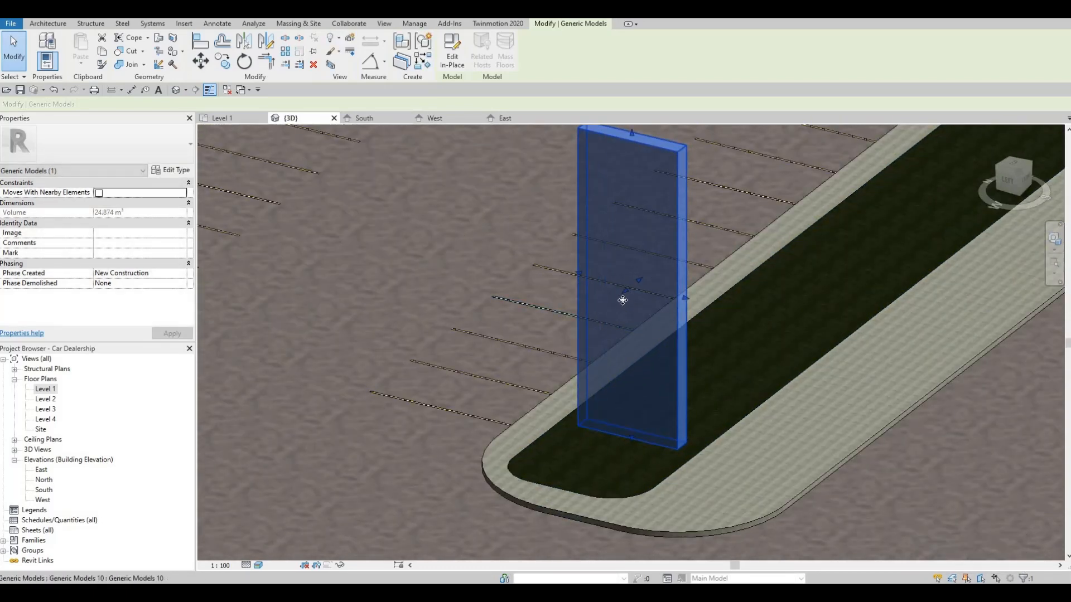
pyautogui.keyDown('shift'); pyautogui.moveTo(627, 335); pyautogui.dragTo(636, 296, button='middle'); pyautogui.keyUp('shift')
pyautogui.moveTo(689, 284); pyautogui.dragTo(694, 279)
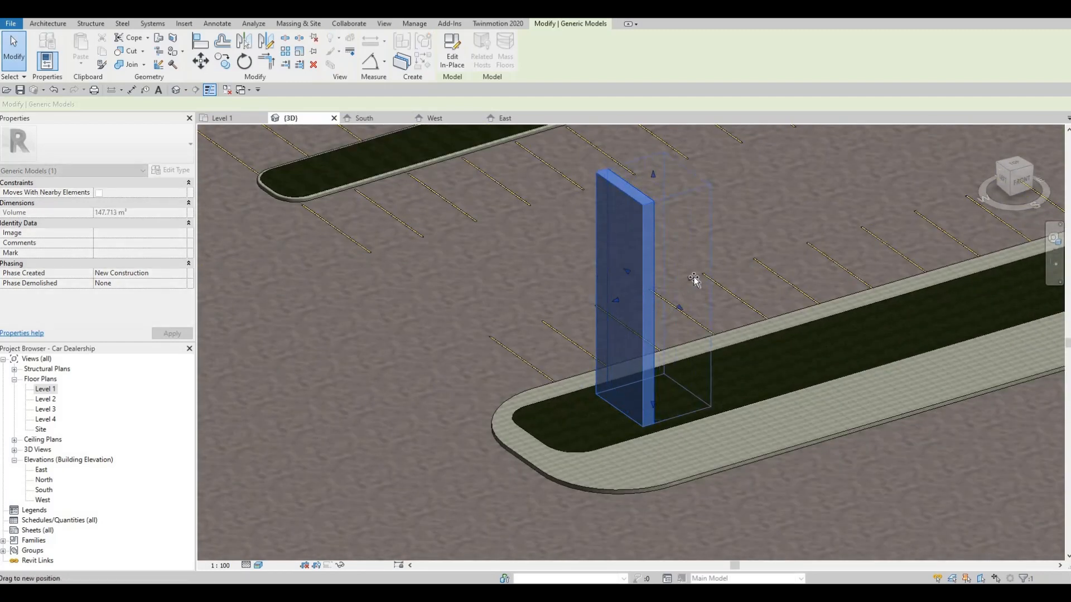
pyautogui.moveTo(603, 301); pyautogui.dragTo(650, 299)
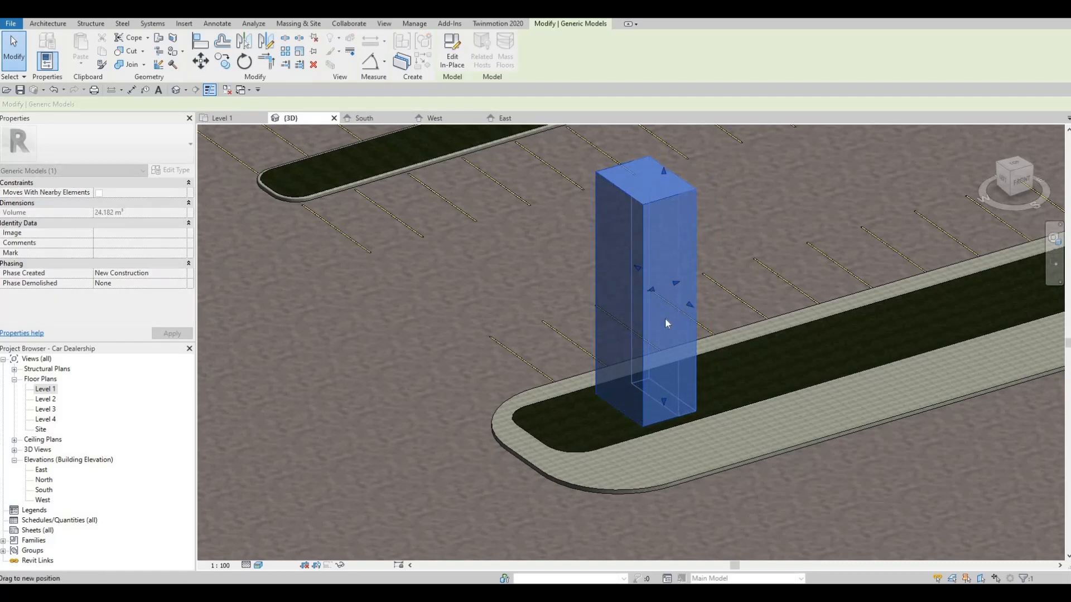
pyautogui.press('Escape')
pyautogui.press('Escape')
# Step: Examine the sign slab from several angles in the 3D view and look for it in the South elevation
pyautogui.scroll(-3, 663, 316)
pyautogui.moveTo(676, 311); pyautogui.dragTo(678, 194, button='middle')
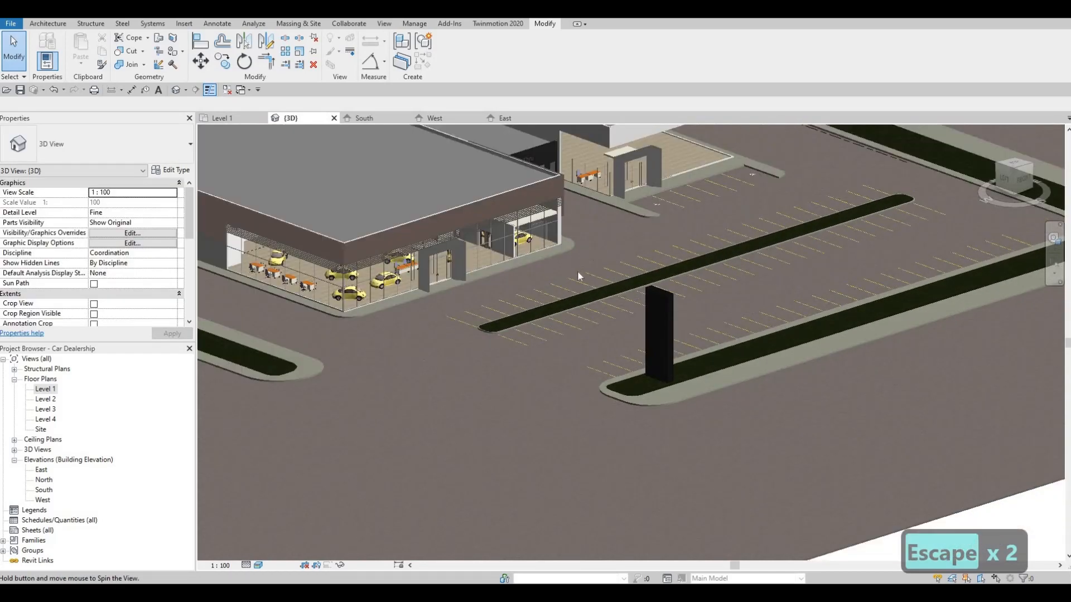
pyautogui.keyDown('shift'); pyautogui.moveTo(577, 270); pyautogui.dragTo(473, 276, button='middle'); pyautogui.keyUp('shift')
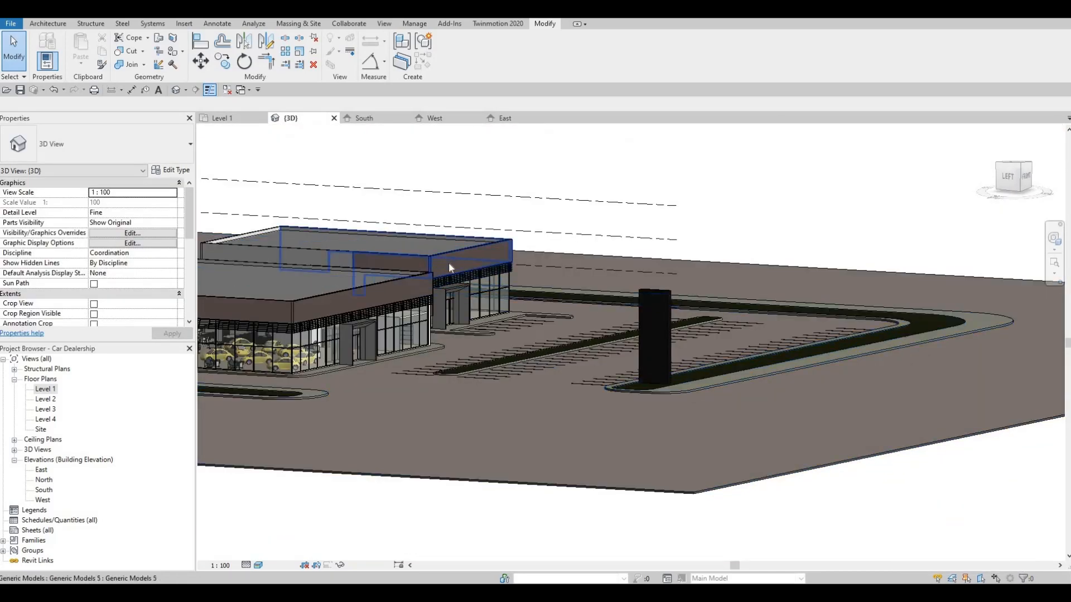
pyautogui.click(657, 291)
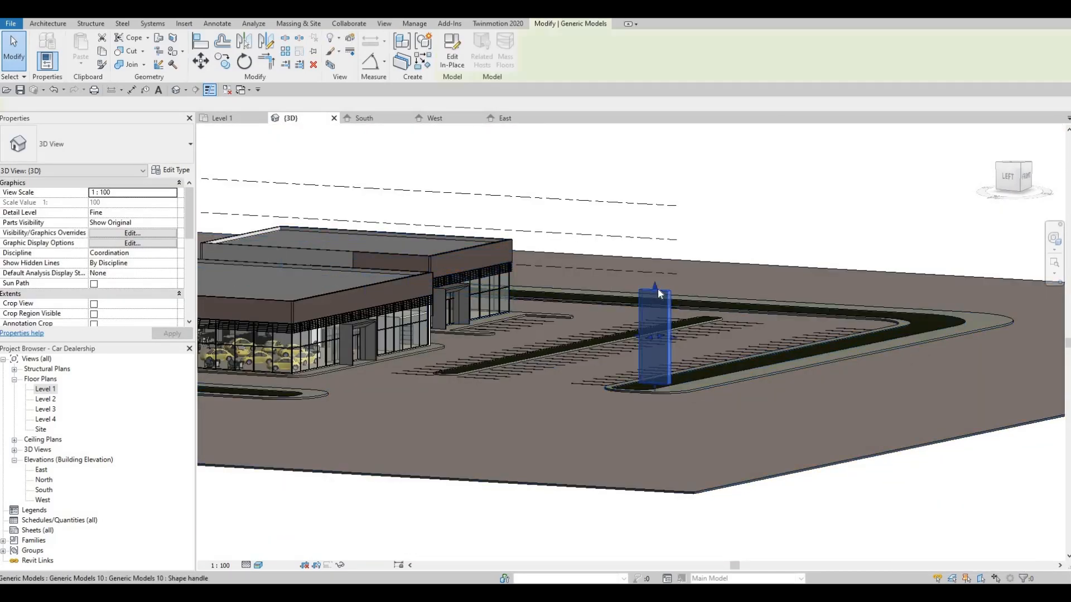
pyautogui.press('Escape')
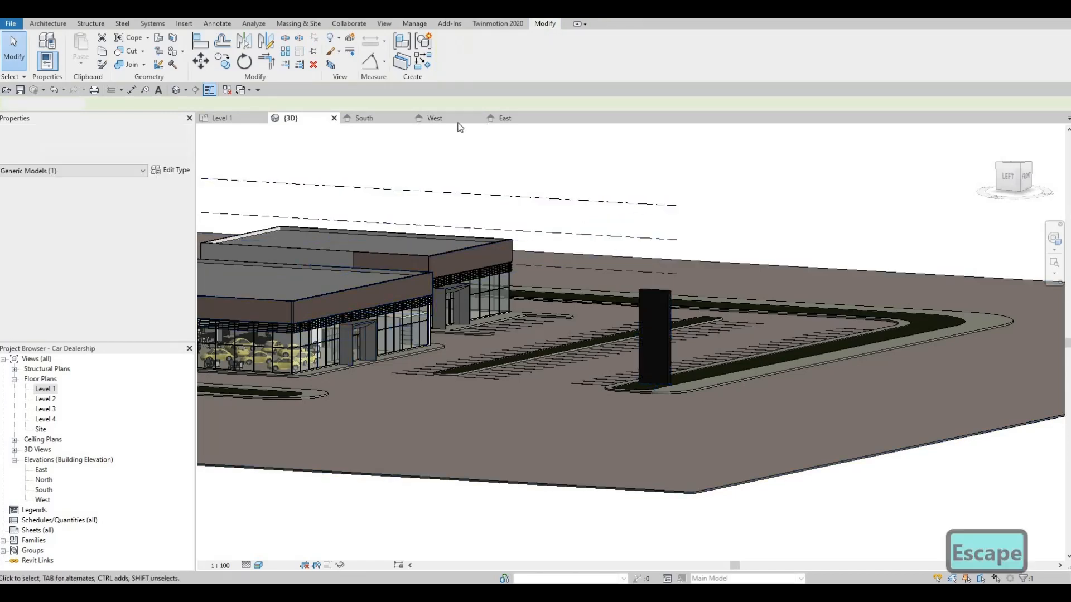
pyautogui.click(378, 120)
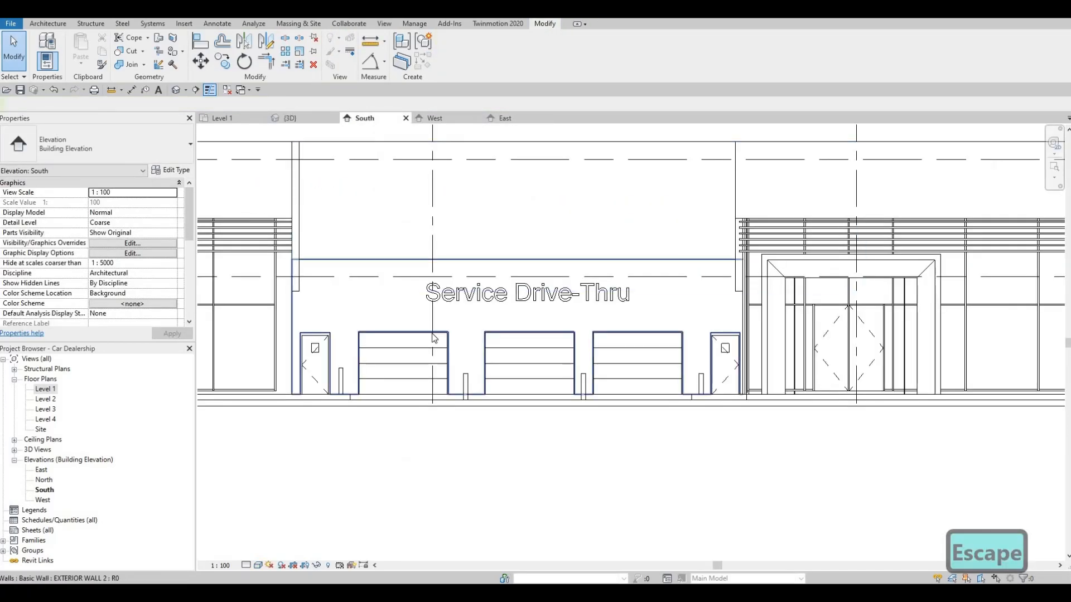
pyautogui.scroll(-3, 585, 329)
pyautogui.scroll(-1, 228, 328)
pyautogui.moveTo(229, 328); pyautogui.dragTo(430, 321, button='middle')
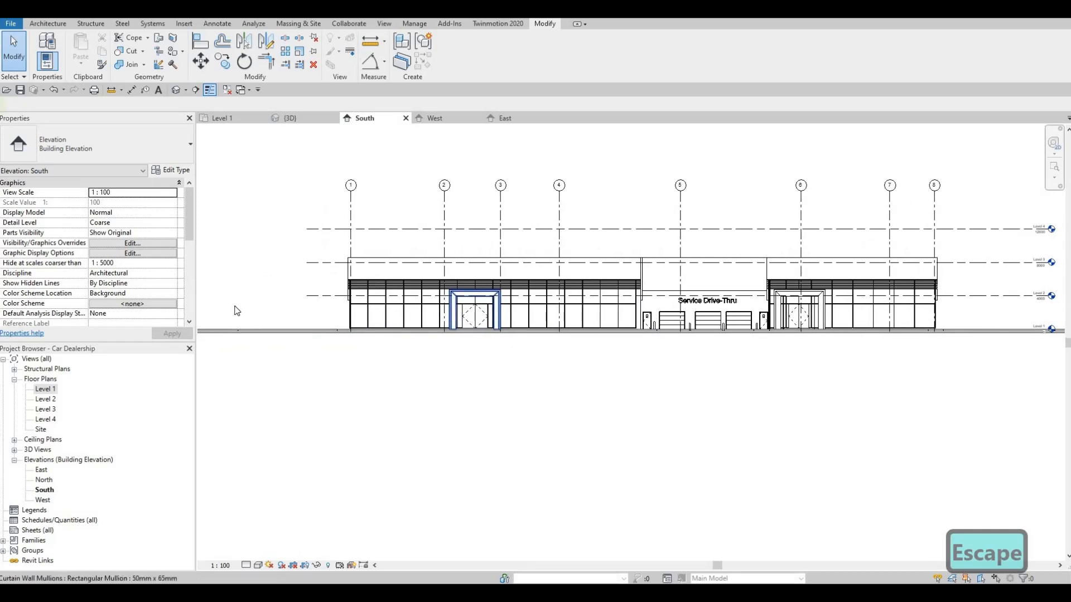
pyautogui.scroll(2, 367, 287)
# Step: Move the South elevation marker in the Level 1 plan from between the parking islands to south of the outer front island
pyautogui.doubleClick(44, 389)
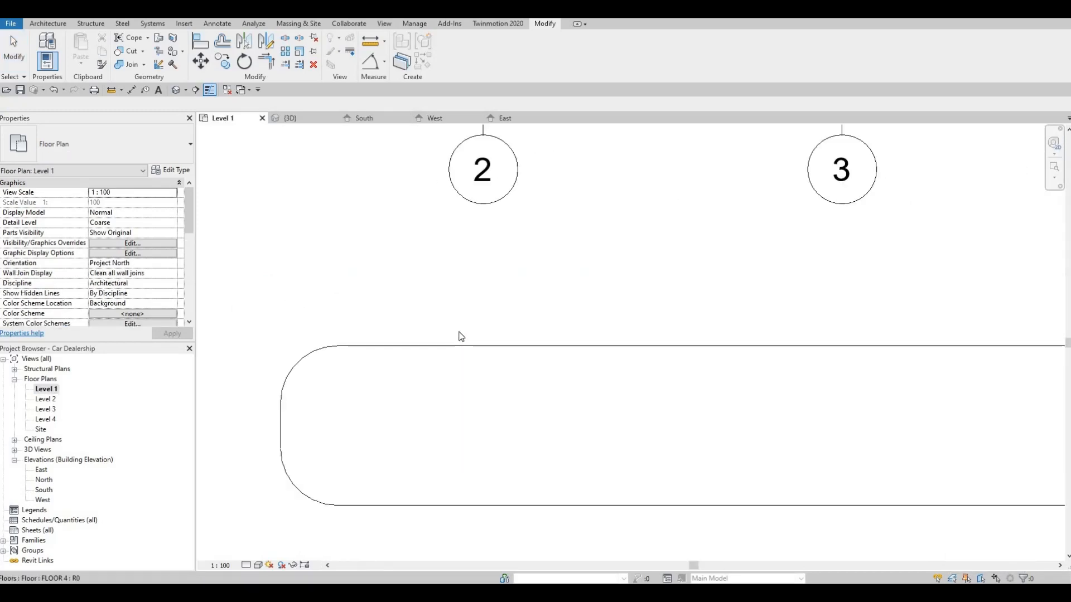
pyautogui.scroll(-4, 538, 371)
pyautogui.scroll(-4, 540, 370)
pyautogui.click(538, 352)
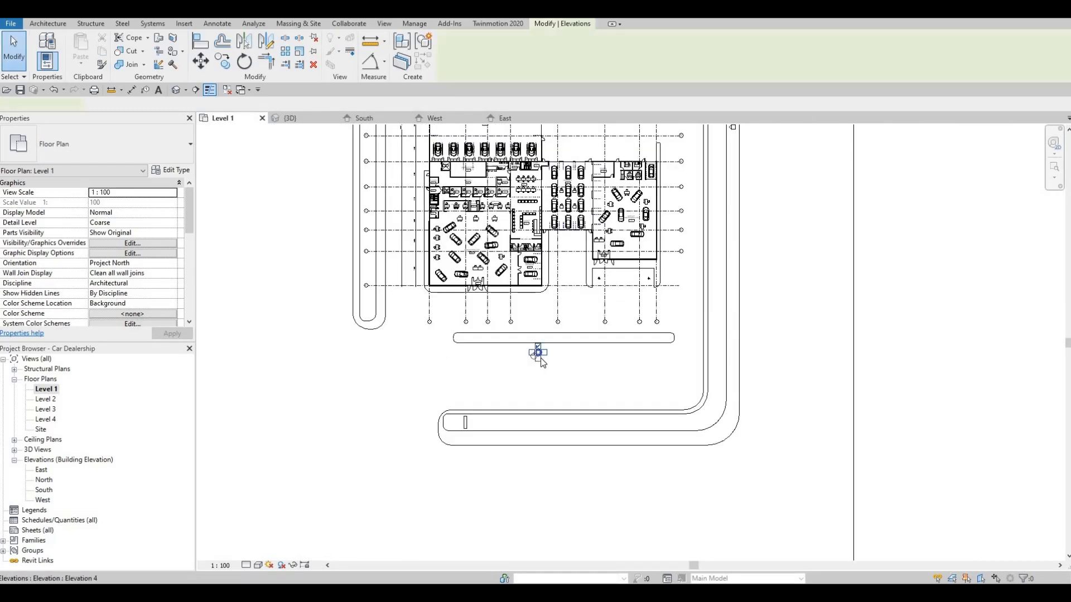
pyautogui.scroll(2, 539, 352)
pyautogui.moveTo(535, 534); pyautogui.dragTo(531, 537)
pyautogui.press('Escape')
pyautogui.press('Escape')
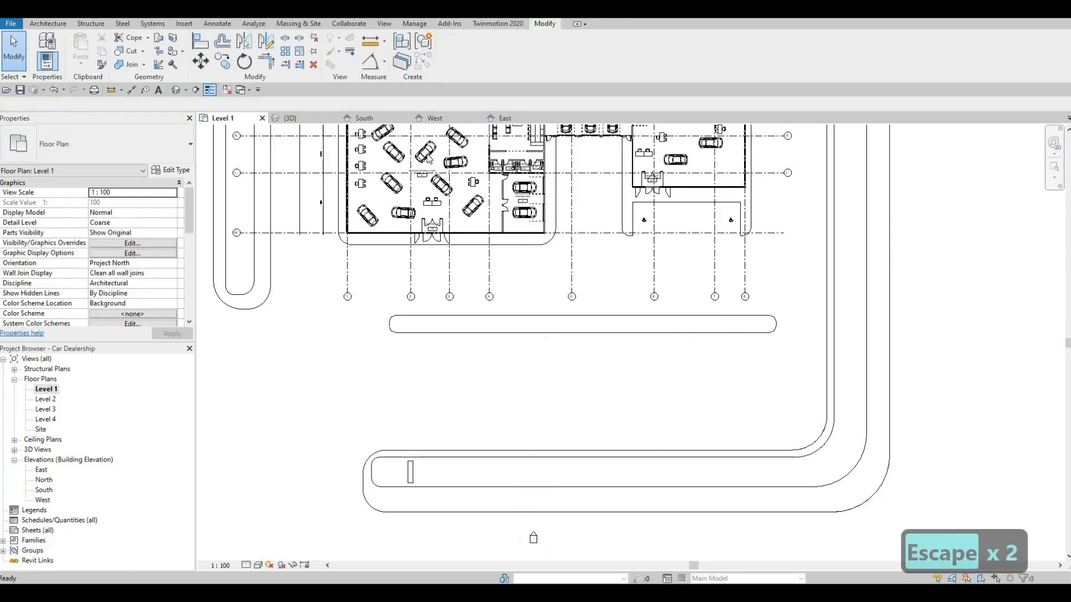
# Step: Check whether the sign slab shows in the South elevation with the relocated marker
pyautogui.click(365, 118)
pyautogui.moveTo(491, 328); pyautogui.dragTo(425, 338, button='middle')
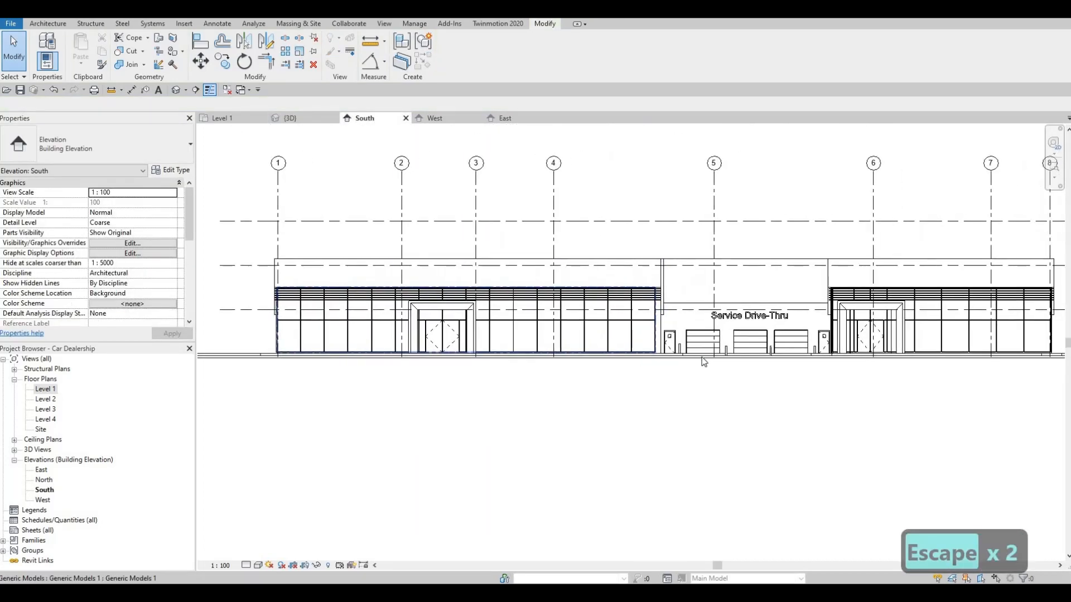
pyautogui.scroll(-1, 466, 324)
pyautogui.press('Escape')
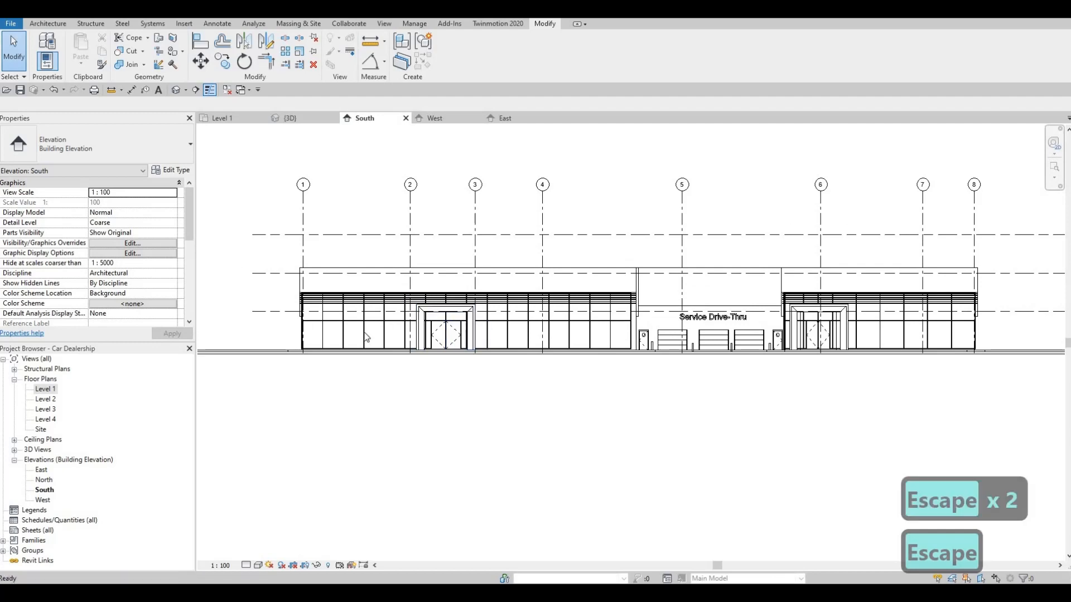
pyautogui.click(300, 120)
# Step: Try to rotate the South elevation marker in the Level 1 plan to face away and add an opposite elevation view
pyautogui.click(222, 118)
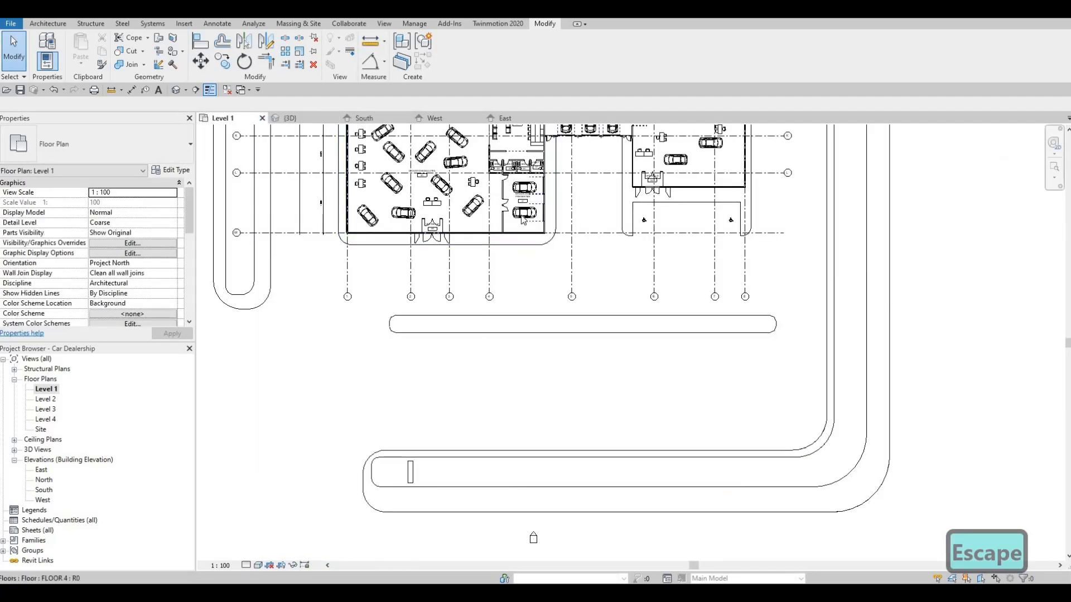
pyautogui.scroll(-3, 522, 218)
pyautogui.moveTo(538, 392); pyautogui.dragTo(554, 281, button='middle')
pyautogui.scroll(-1, 554, 282)
pyautogui.click(548, 318)
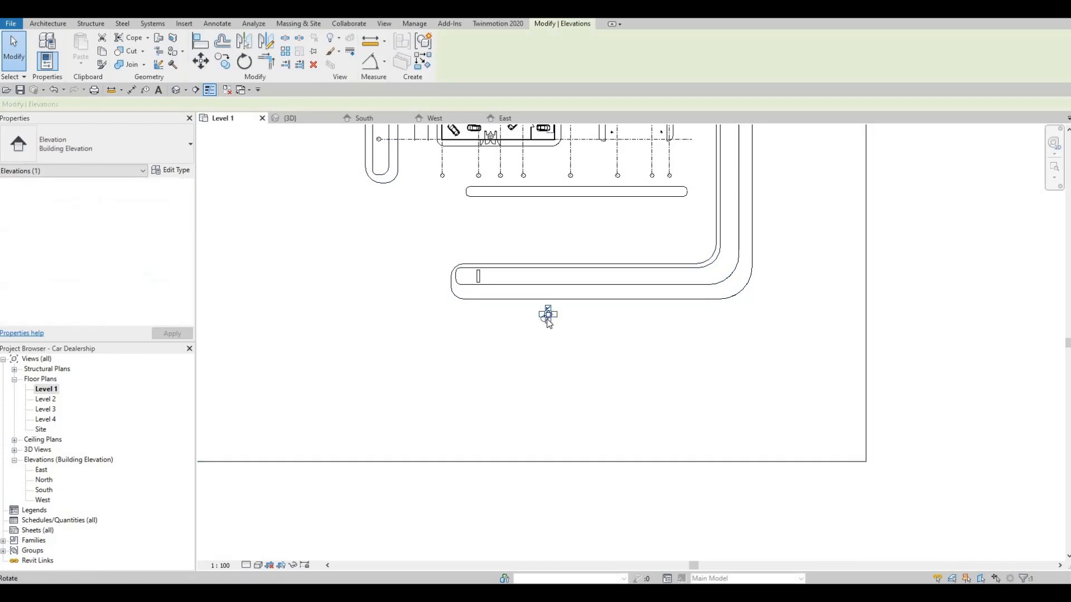
pyautogui.scroll(1, 549, 323)
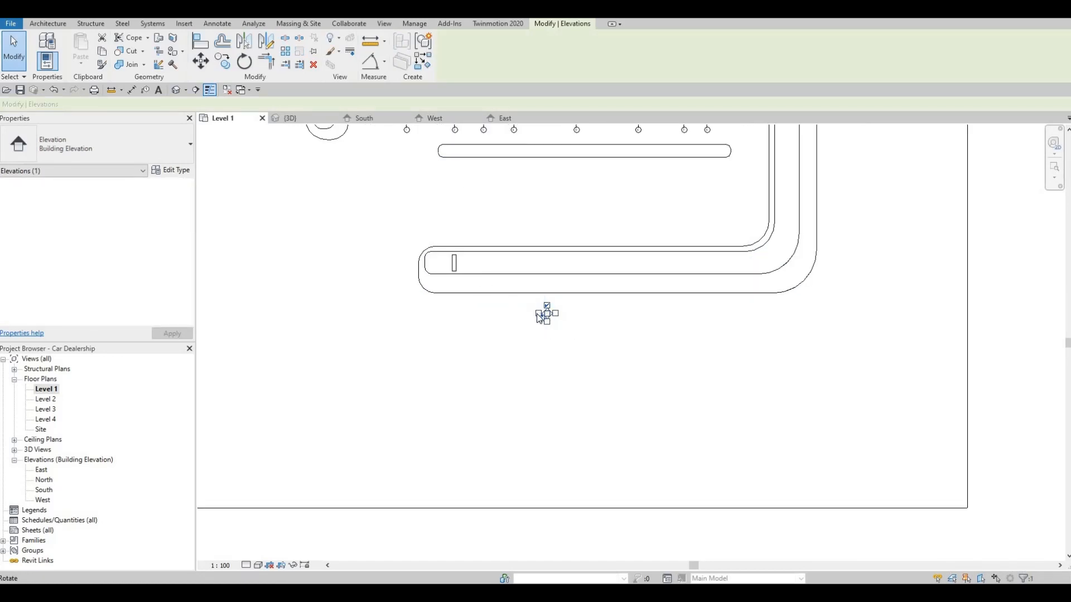
pyautogui.click(541, 317)
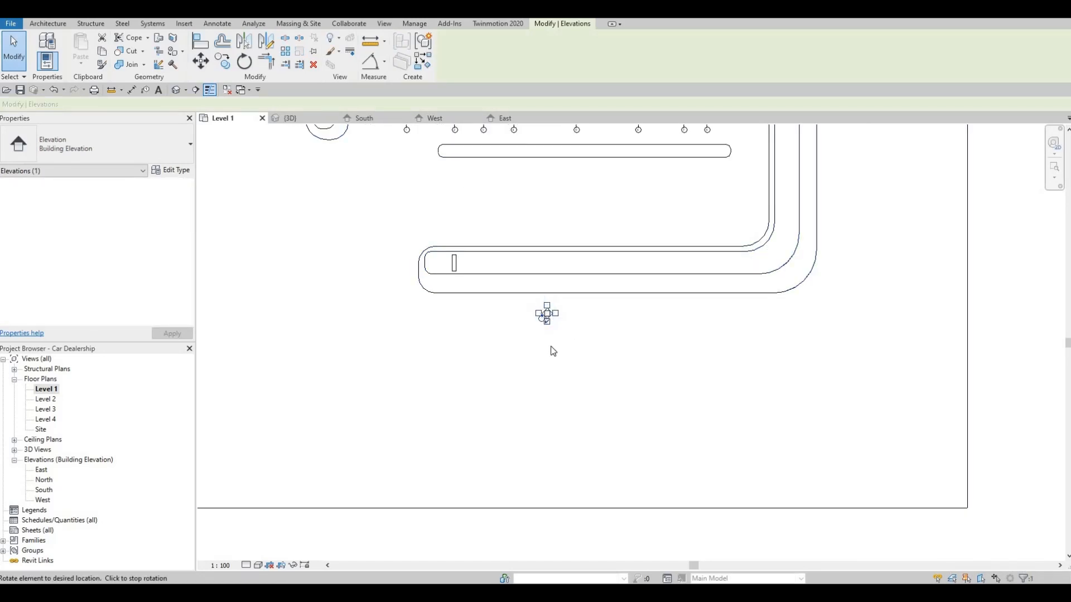
pyautogui.click(551, 346)
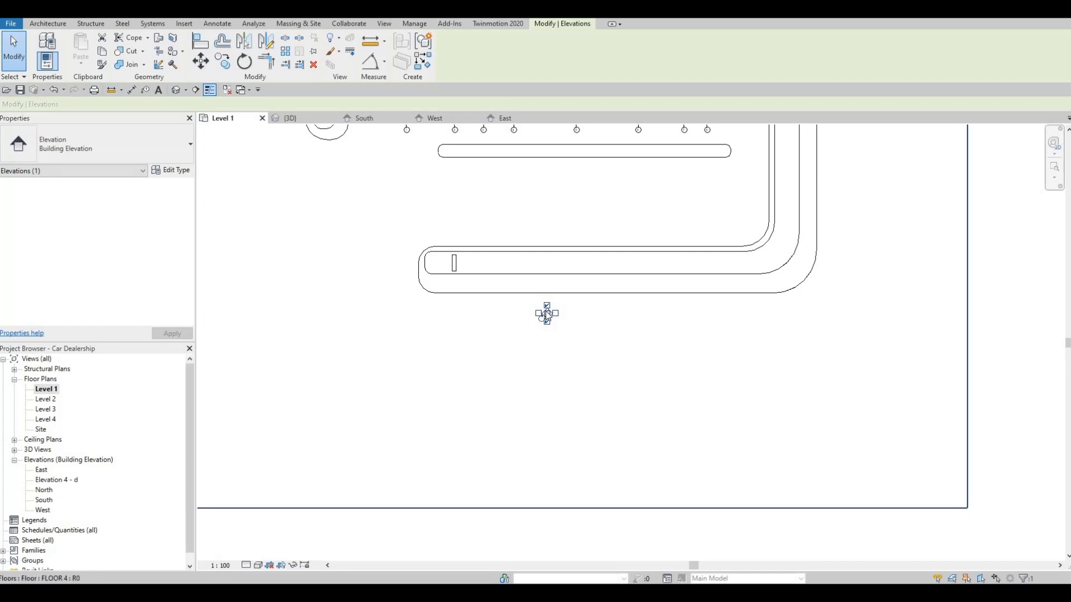
pyautogui.press('Escape')
# Step: Delete the South elevation view from the rotated marker in the Level 1 plan
pyautogui.scroll(5, 549, 316)
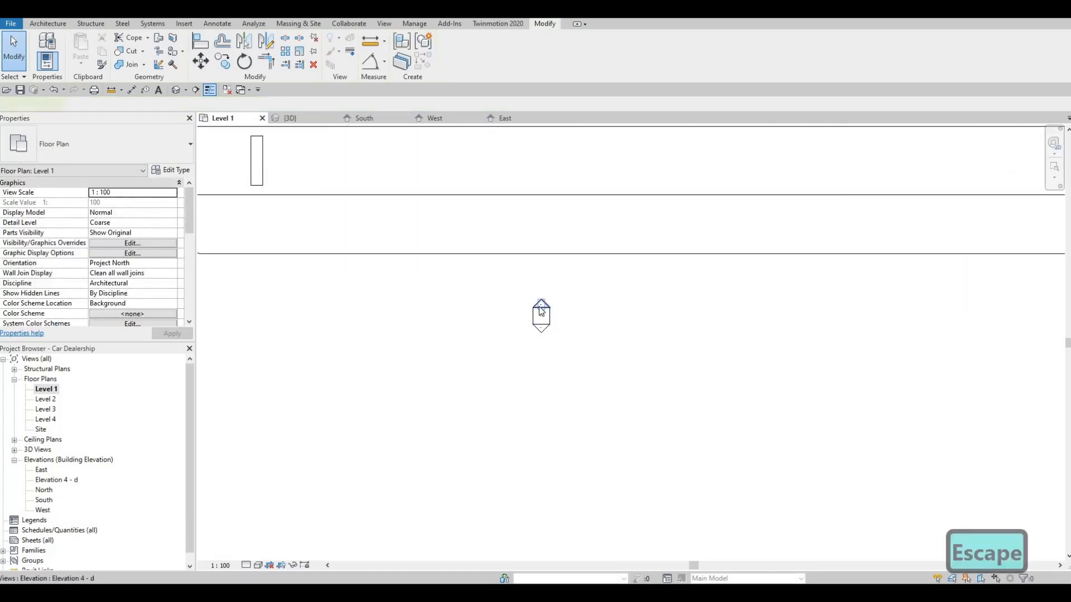
pyautogui.click(533, 318)
pyautogui.press('Escape')
pyautogui.click(535, 324)
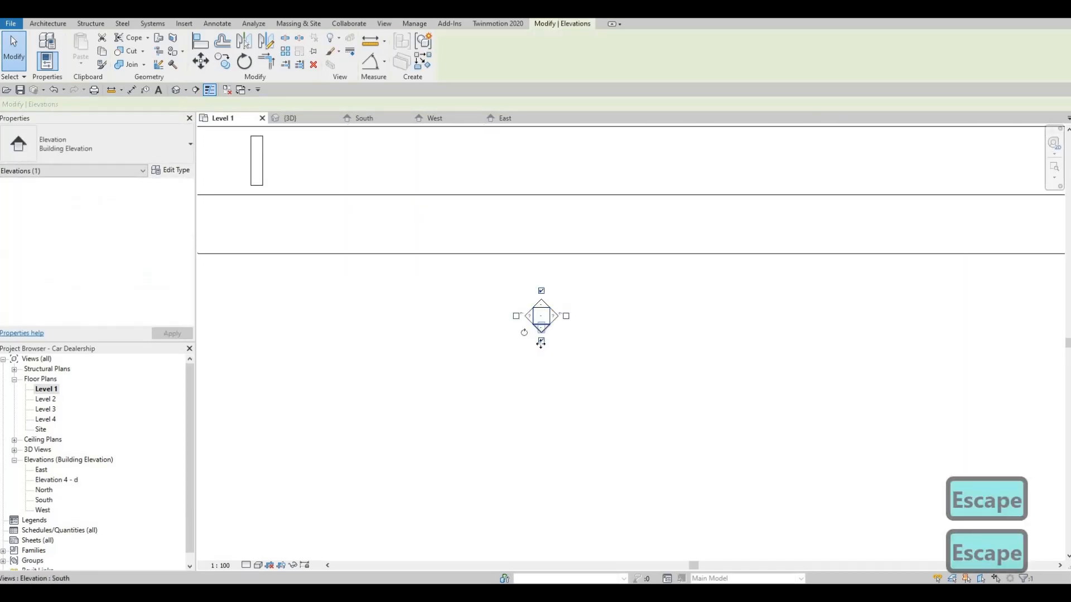
pyautogui.click(536, 316)
pyautogui.press('Escape')
pyautogui.click(543, 338)
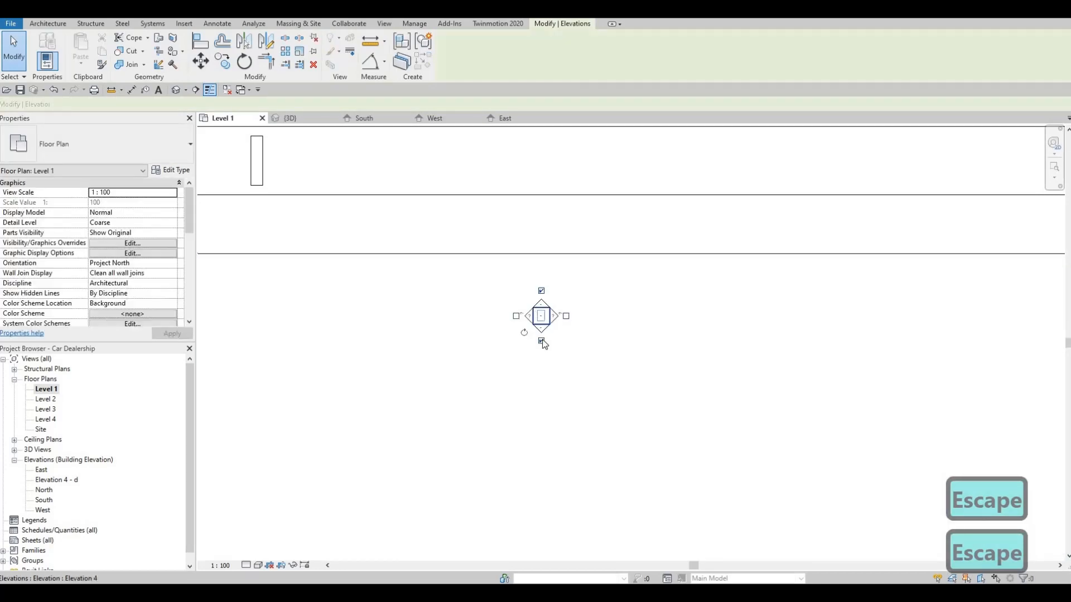
pyautogui.press('Delete')
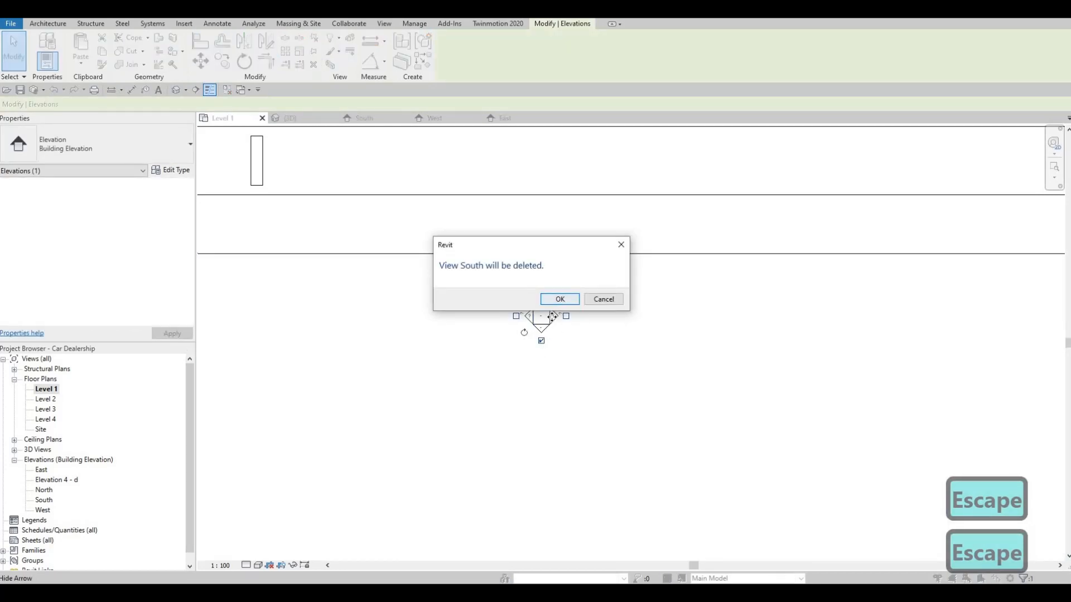
pyautogui.click(560, 299)
pyautogui.press('Escape')
pyautogui.press('Escape')
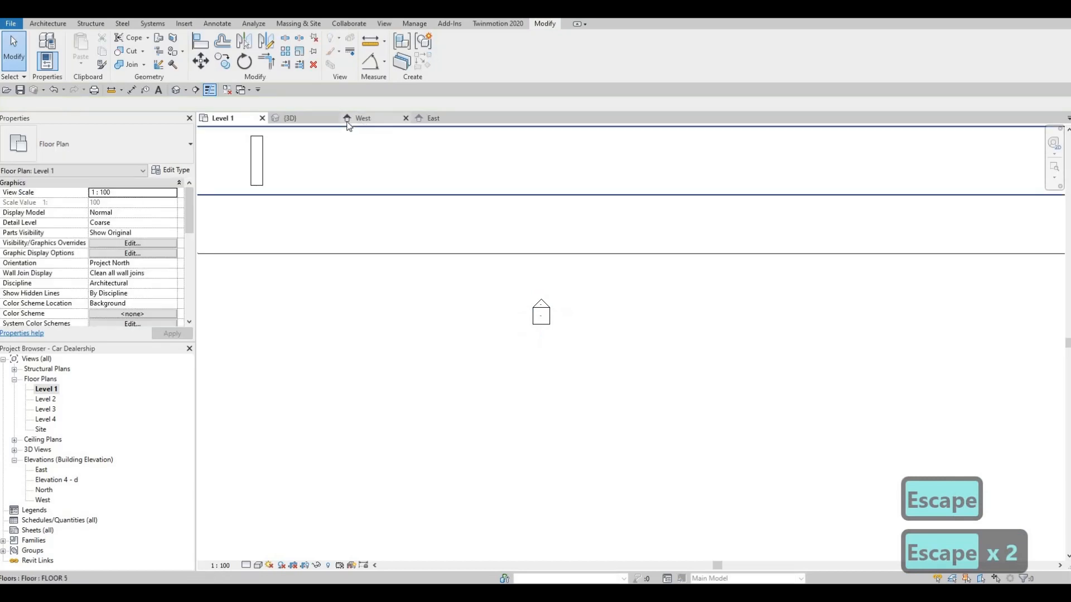
# Step: Undo the South view deletion, the added elevation view and the marker rotation
pyautogui.click(346, 123)
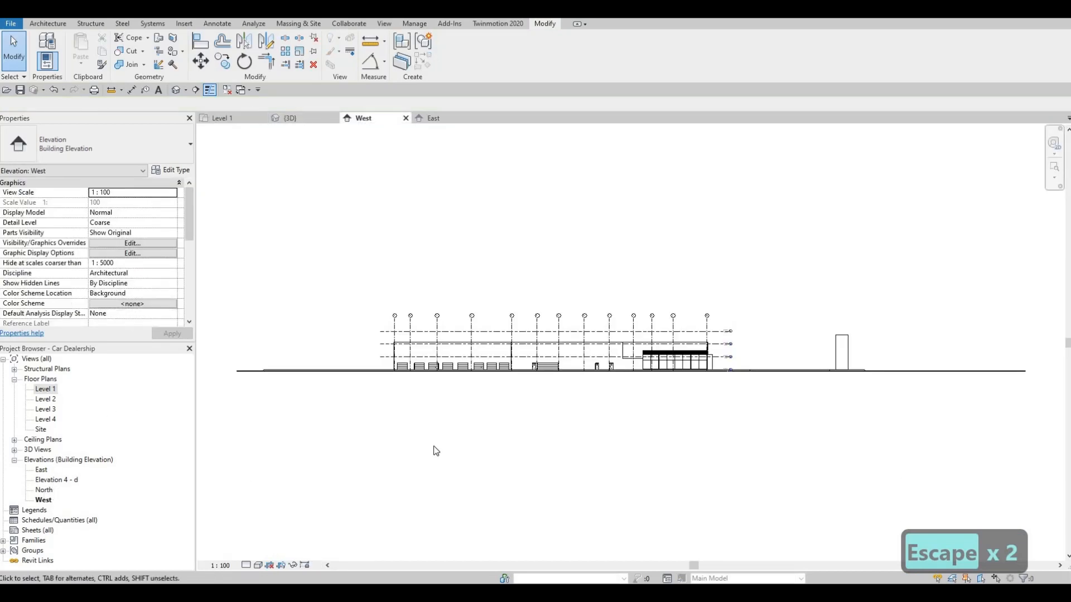
pyautogui.press('Escape')
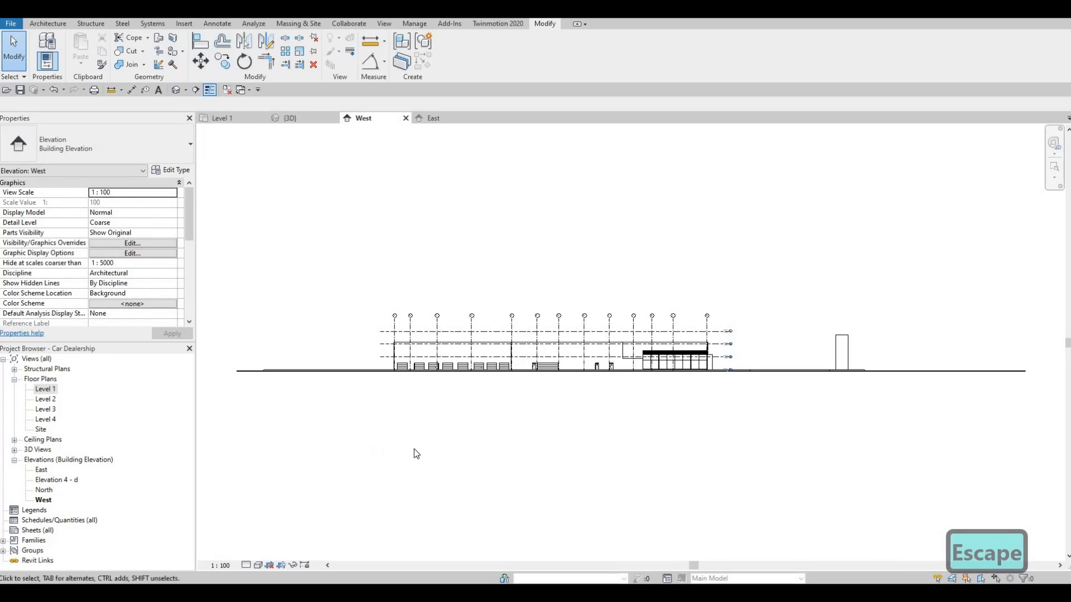
pyautogui.hotkey('ctrl', 'z')
pyautogui.hotkey('ctrl', 'z')
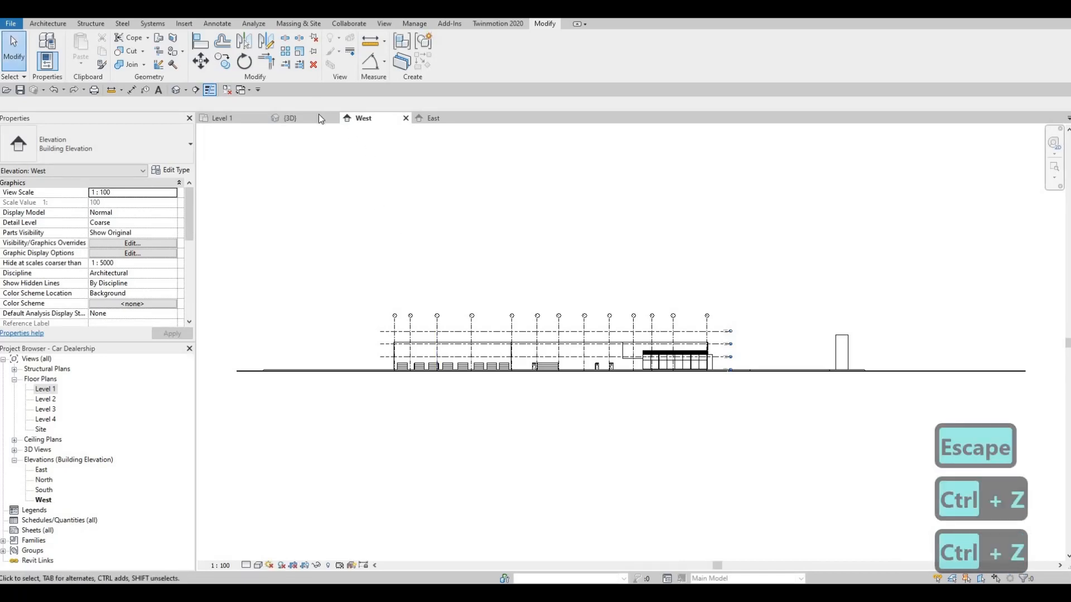
pyautogui.click(226, 118)
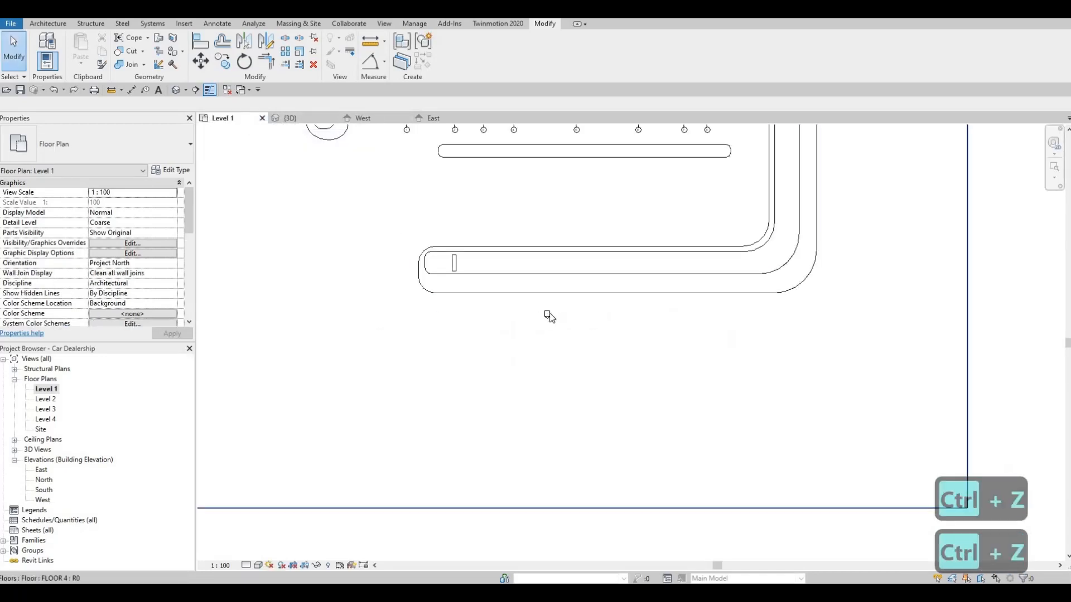
pyautogui.press('Escape')
pyautogui.hotkey('ctrl', 'a')
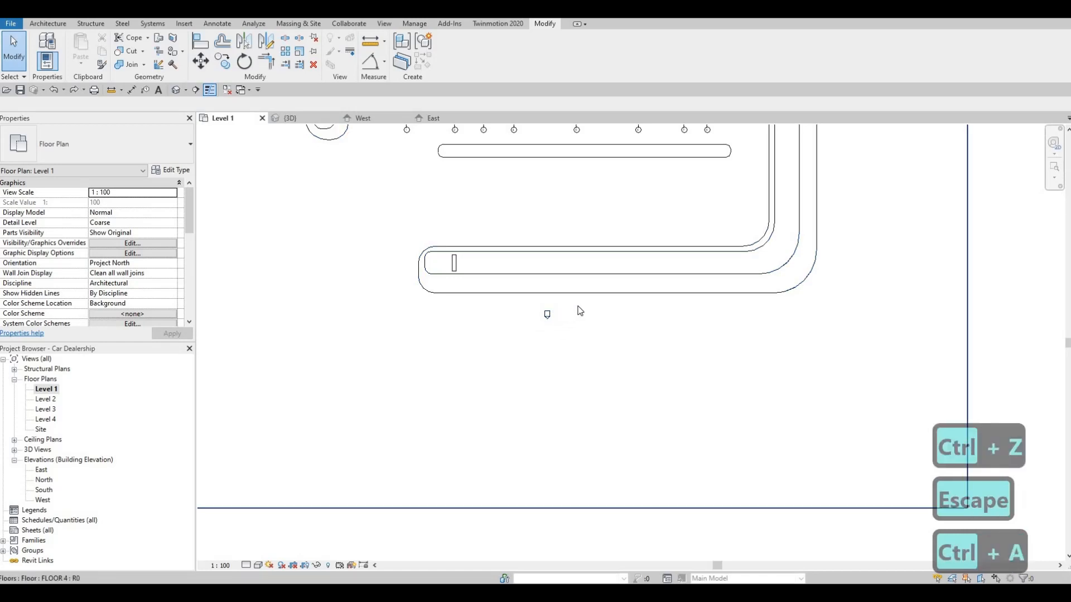
pyautogui.press('Escape')
pyautogui.hotkey('ctrl', 'z')
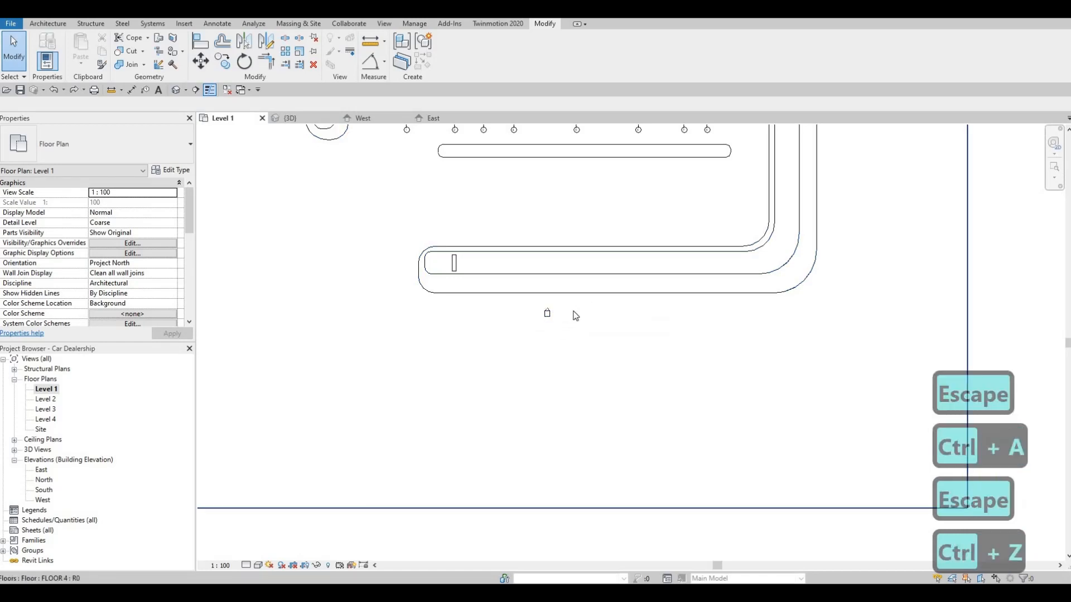
pyautogui.press('Escape')
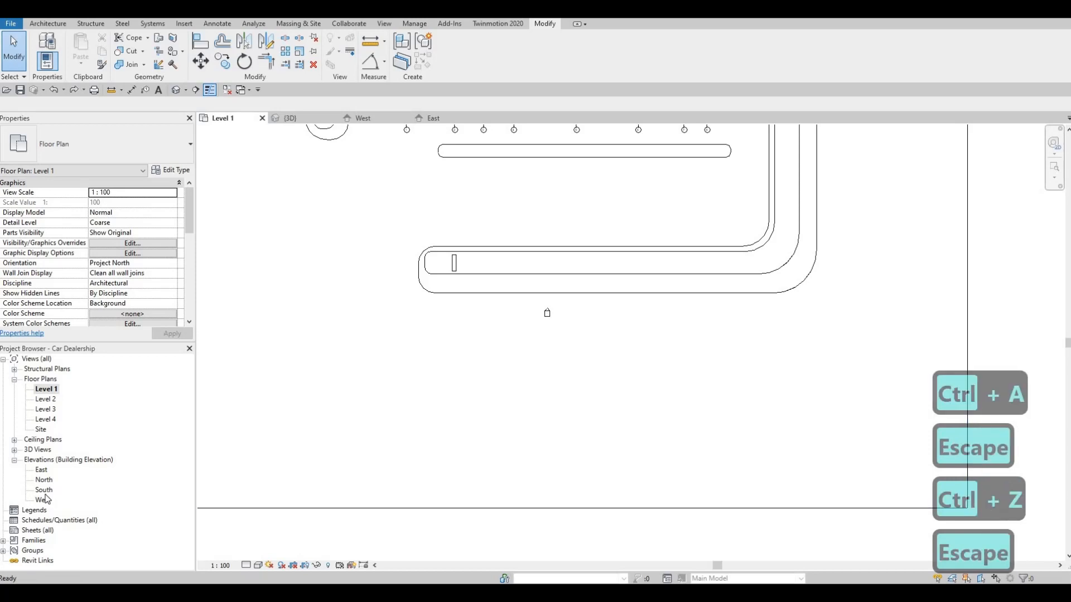
# Step: Reopen the South elevation to look for the sign slab, compare with the 3D view, and return to the Level 1 plan
pyautogui.doubleClick(46, 490)
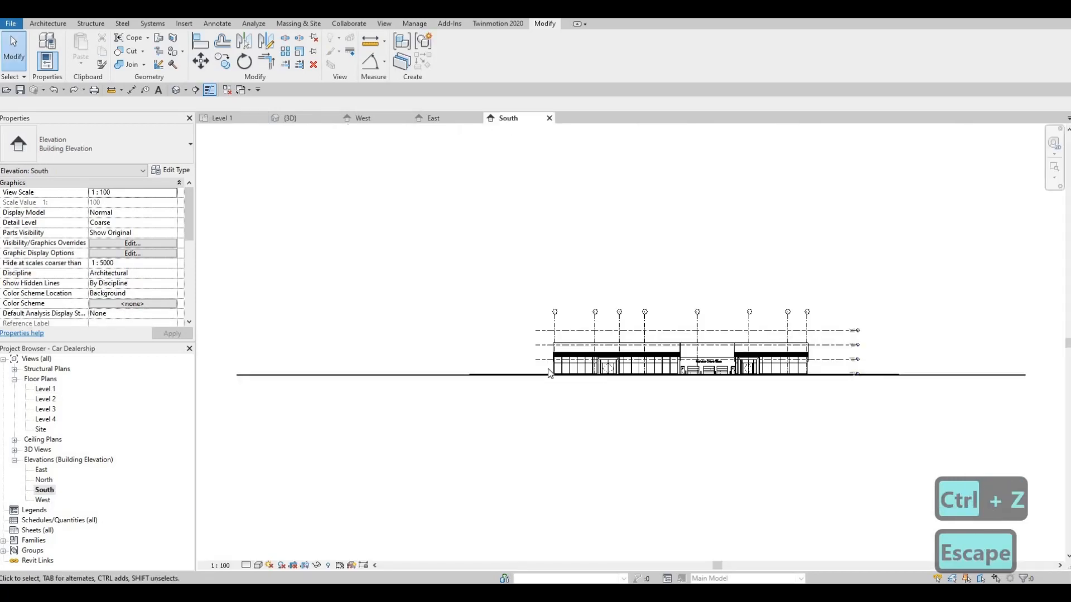
pyautogui.scroll(4, 529, 374)
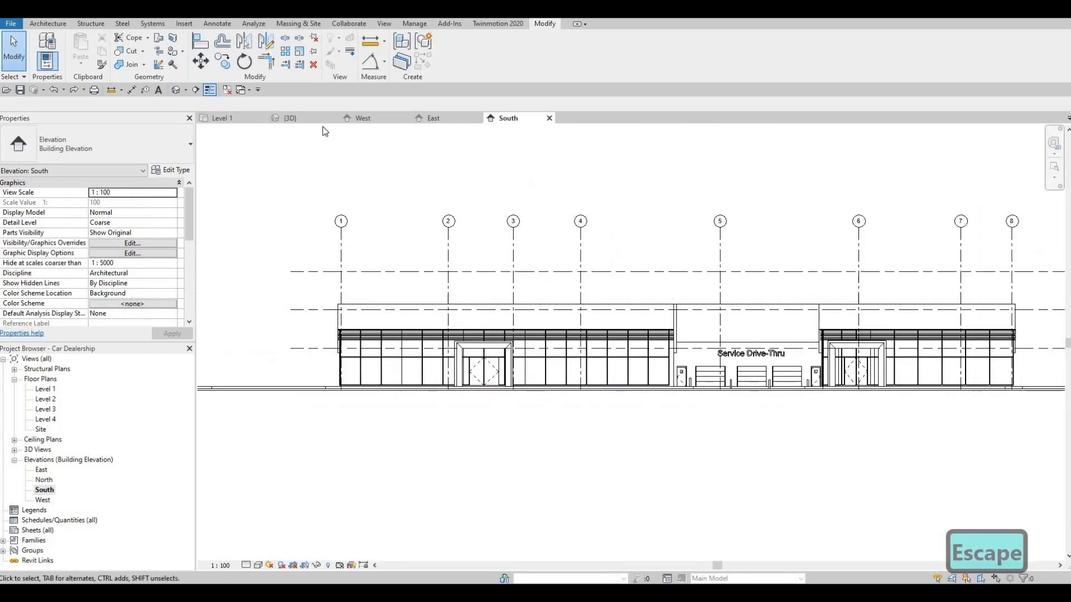
pyautogui.click(291, 118)
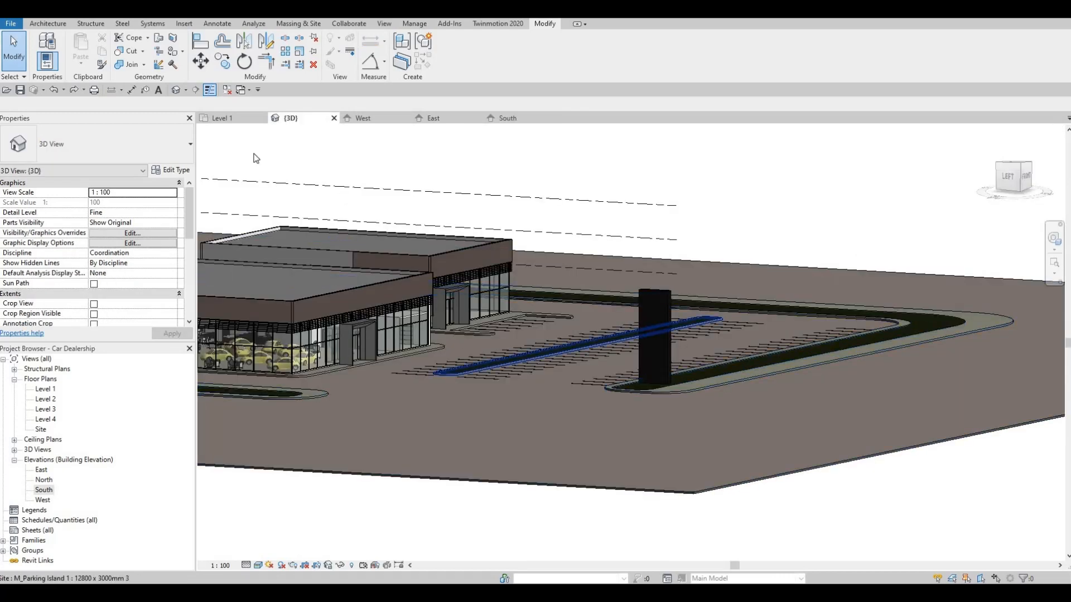
pyautogui.click(241, 119)
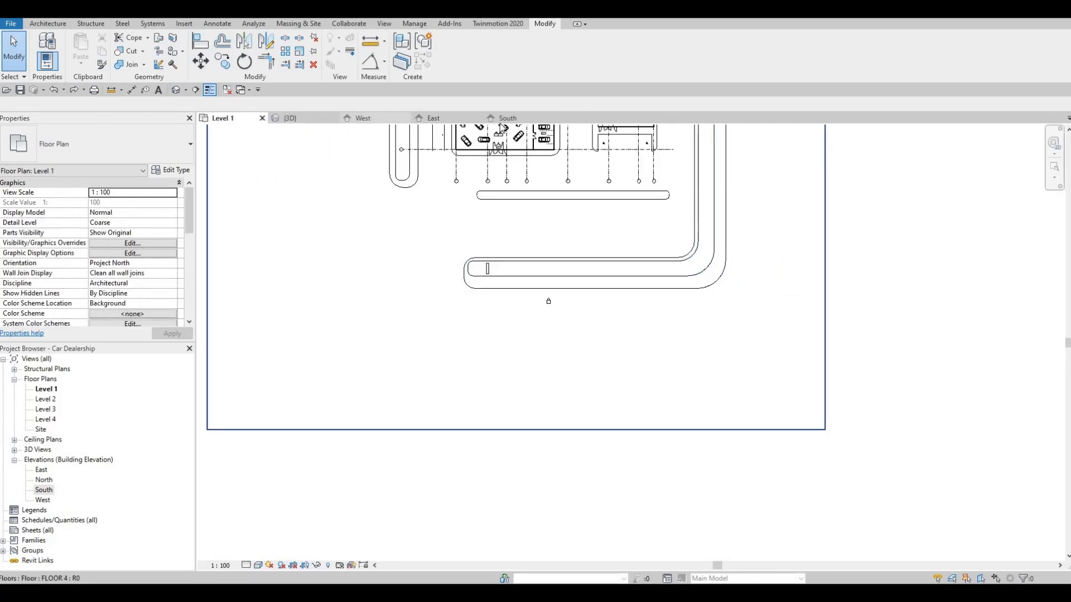
# Step: Compare the South elevation with the 3D view to check where the sign pylon stands relative to the building
pyautogui.click(505, 118)
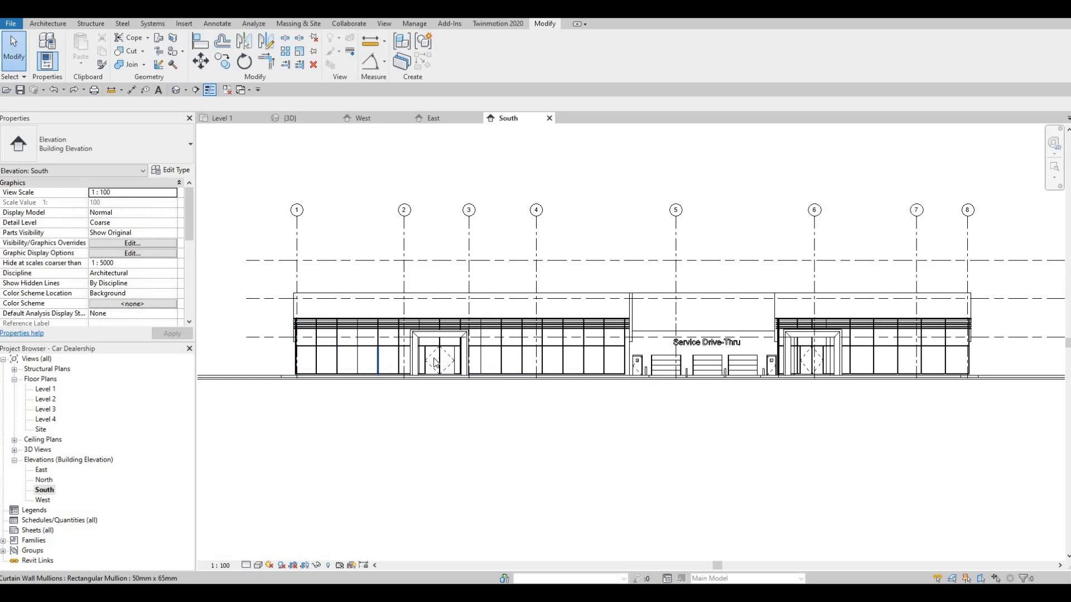
pyautogui.moveTo(436, 364); pyautogui.dragTo(483, 350, button='middle')
pyautogui.press('Escape')
pyautogui.scroll(-1, 310, 295)
pyautogui.press('Escape')
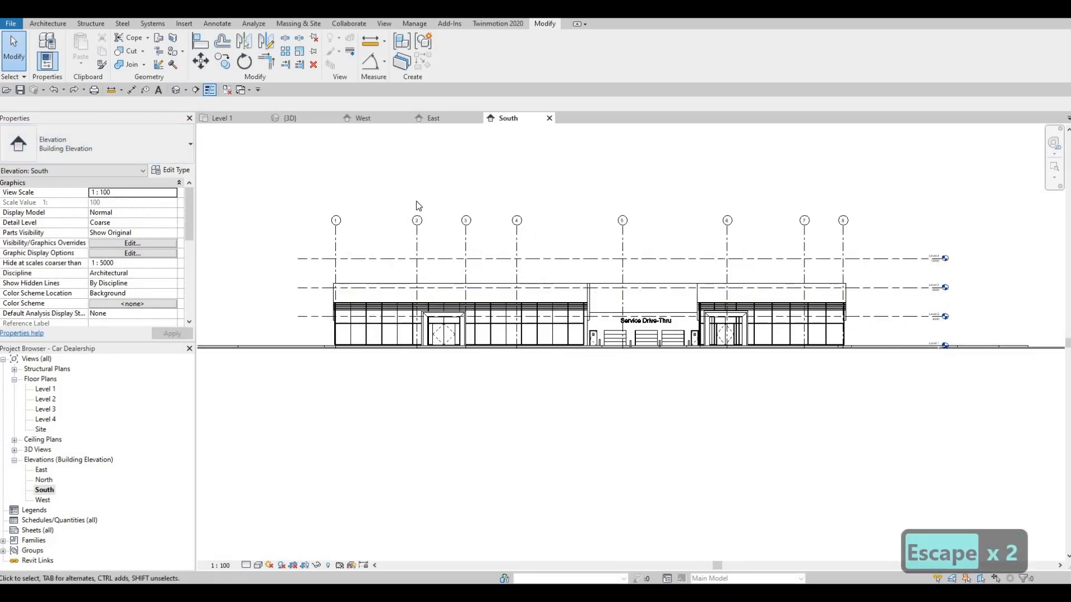
pyautogui.click(290, 118)
pyautogui.keyDown('shift'); pyautogui.moveTo(338, 297); pyautogui.dragTo(613, 296, button='middle'); pyautogui.keyUp('shift')
pyautogui.press('Escape')
pyautogui.click(666, 298)
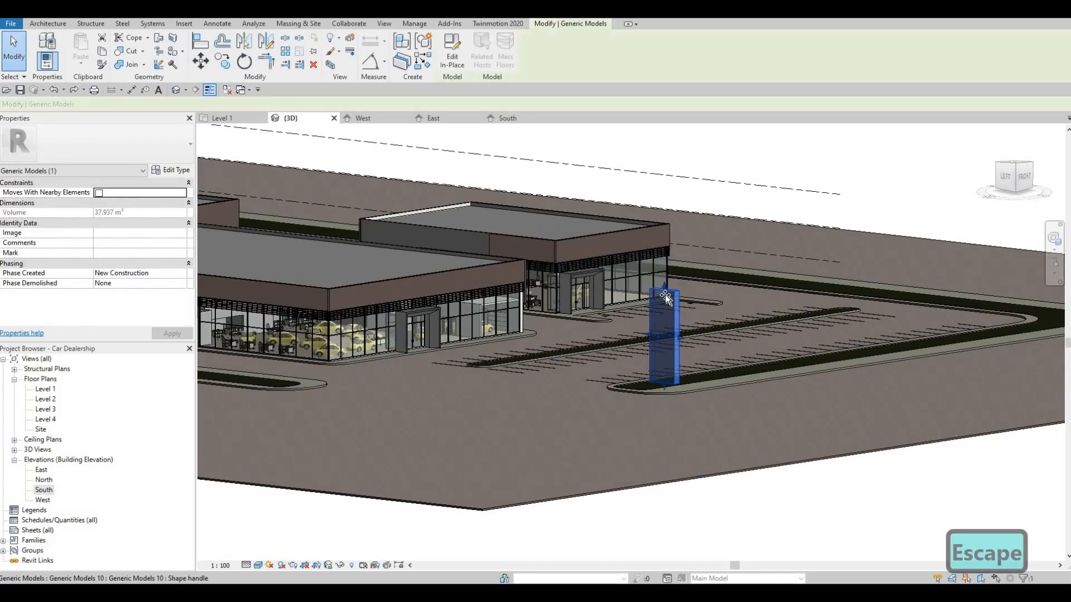
pyautogui.press('Escape')
pyautogui.keyDown('shift'); pyautogui.moveTo(580, 349); pyautogui.dragTo(536, 369, button='middle'); pyautogui.keyUp('shift')
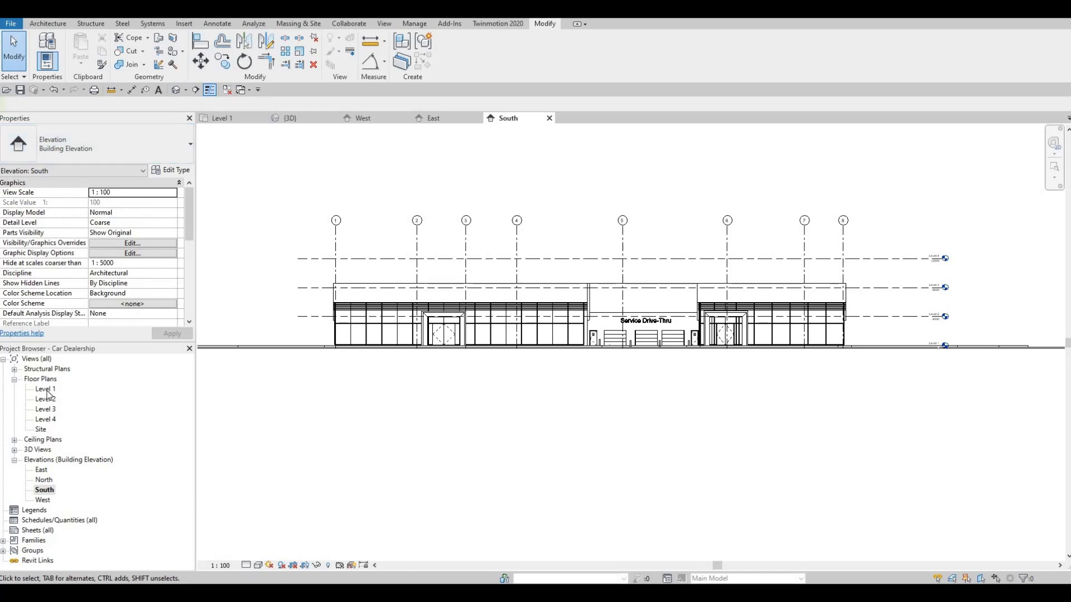
# Step: Create a perspective camera view from the Level 1 plan, with the eye southwest of the front parking island and the target beyond the building's northeast
pyautogui.doubleClick(47, 391)
pyautogui.scroll(-5, 496, 367)
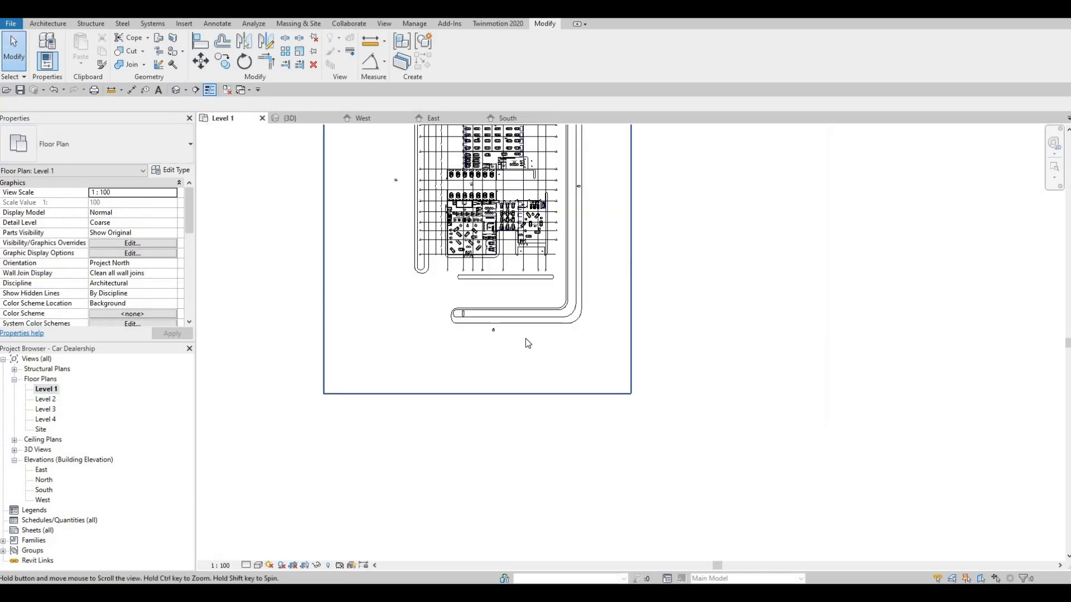
pyautogui.press('Escape')
pyautogui.moveTo(477, 356); pyautogui.dragTo(481, 396, button='middle')
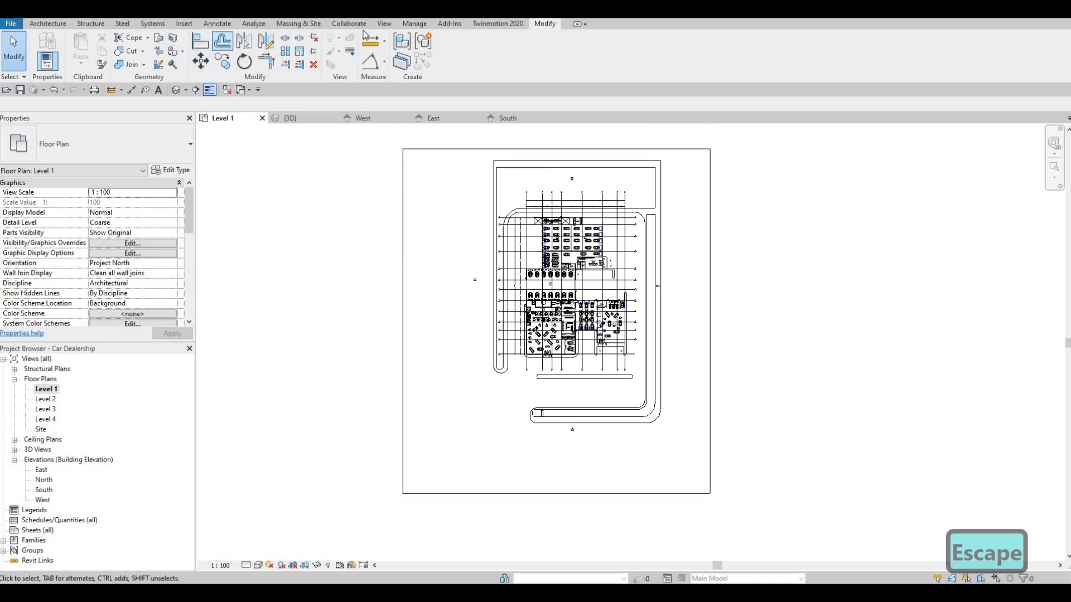
pyautogui.click(384, 23)
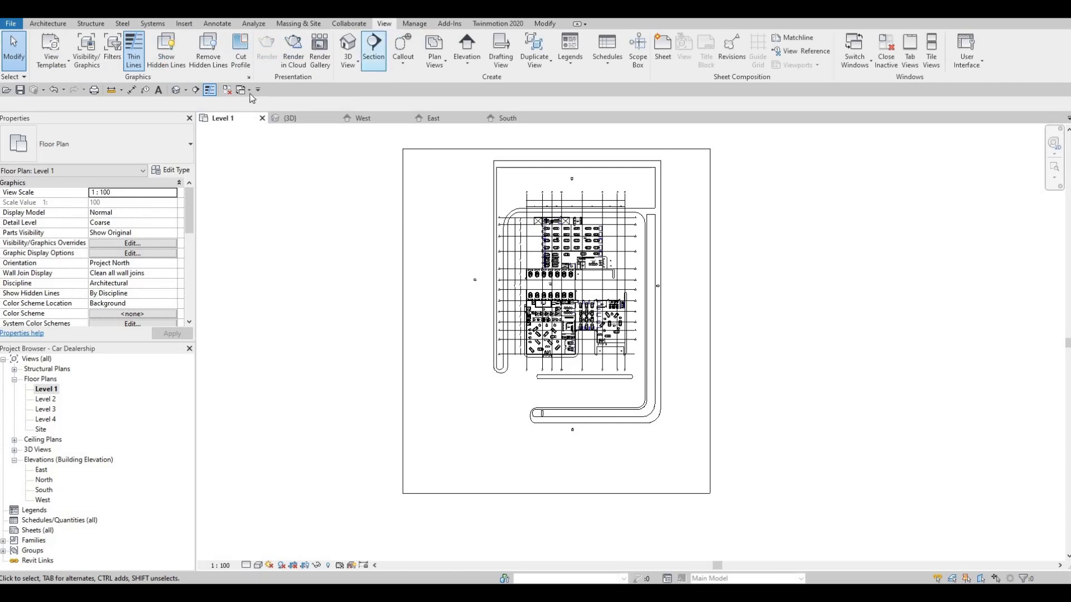
pyautogui.click(185, 90)
pyautogui.click(190, 117)
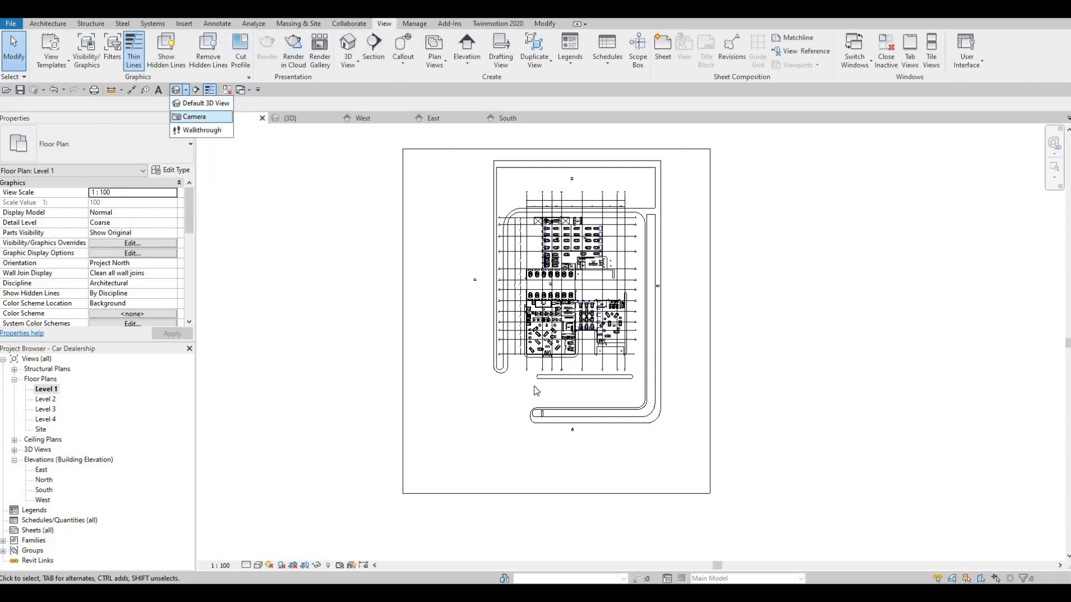
pyautogui.click(496, 442)
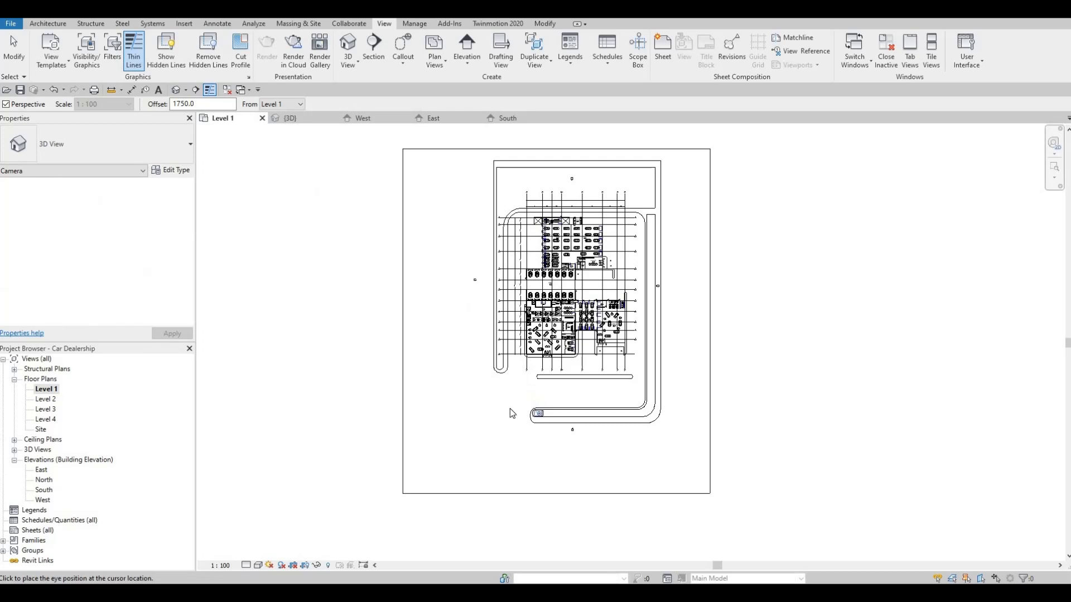
pyautogui.click(610, 209)
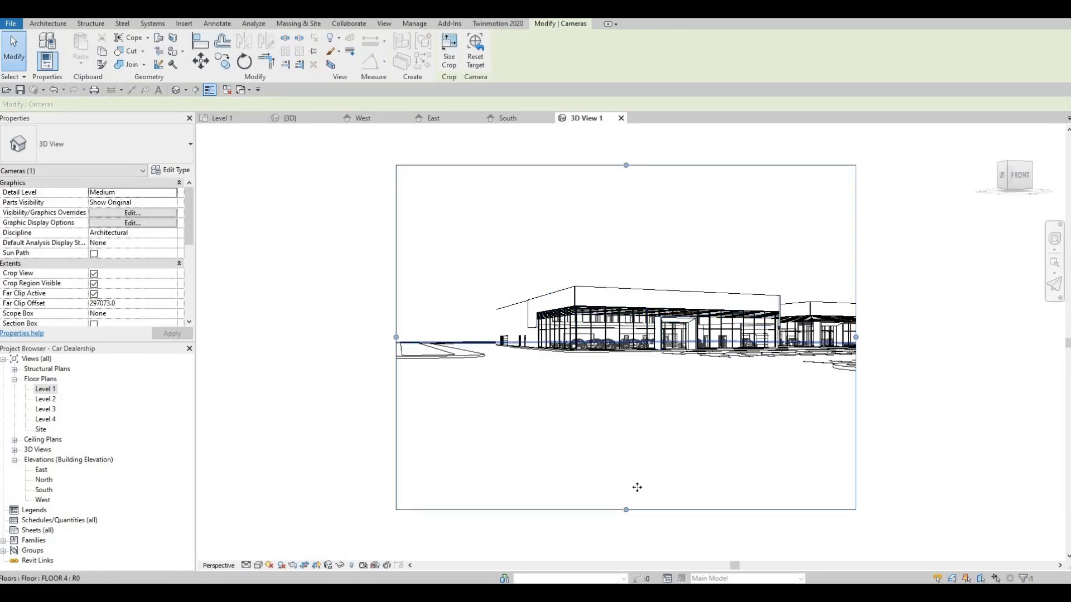
# Step: Widen the camera view's crop region to include the sign pylon, raise its upper edge and trim the empty foreground
pyautogui.moveTo(626, 510); pyautogui.dragTo(626, 462)
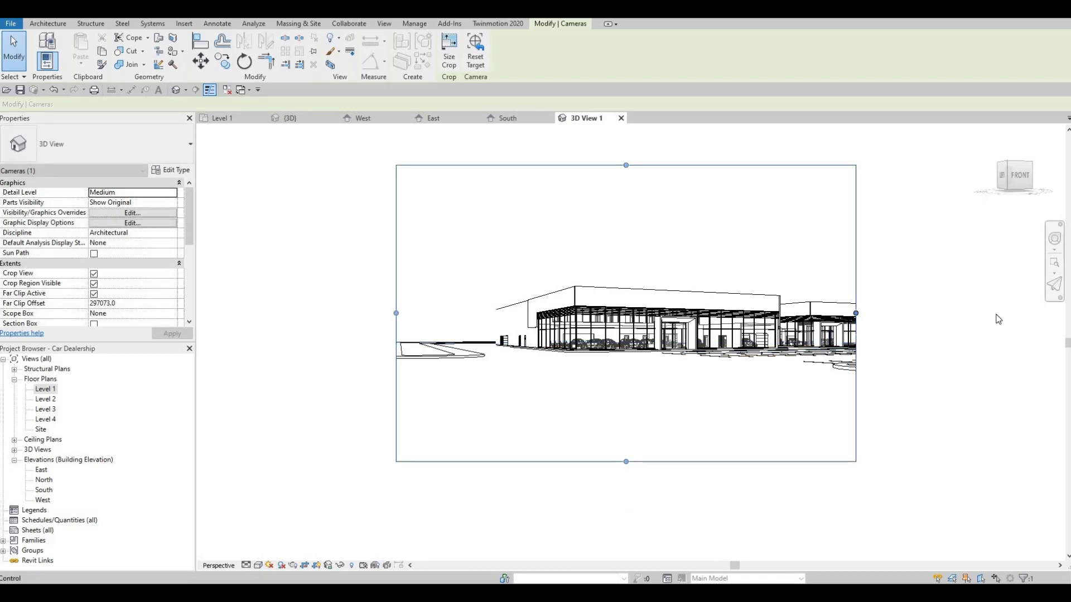
pyautogui.moveTo(855, 313); pyautogui.dragTo(998, 319)
pyautogui.moveTo(927, 325); pyautogui.dragTo(804, 338, button='middle')
pyautogui.scroll(-3, 805, 338)
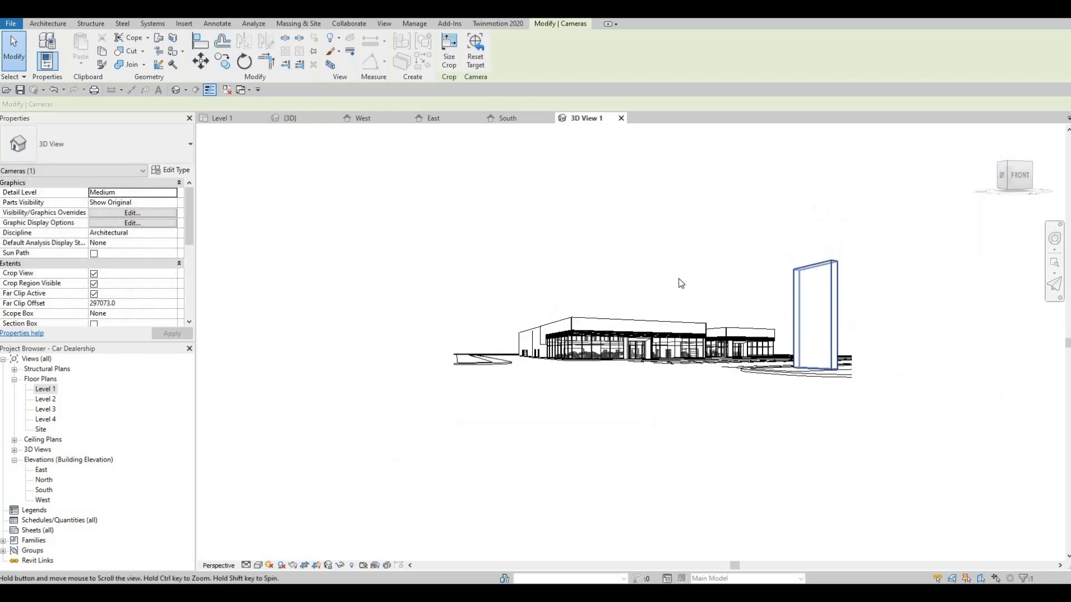
pyautogui.moveTo(678, 284); pyautogui.dragTo(670, 314, button='middle')
pyautogui.moveTo(644, 267); pyautogui.dragTo(653, 234)
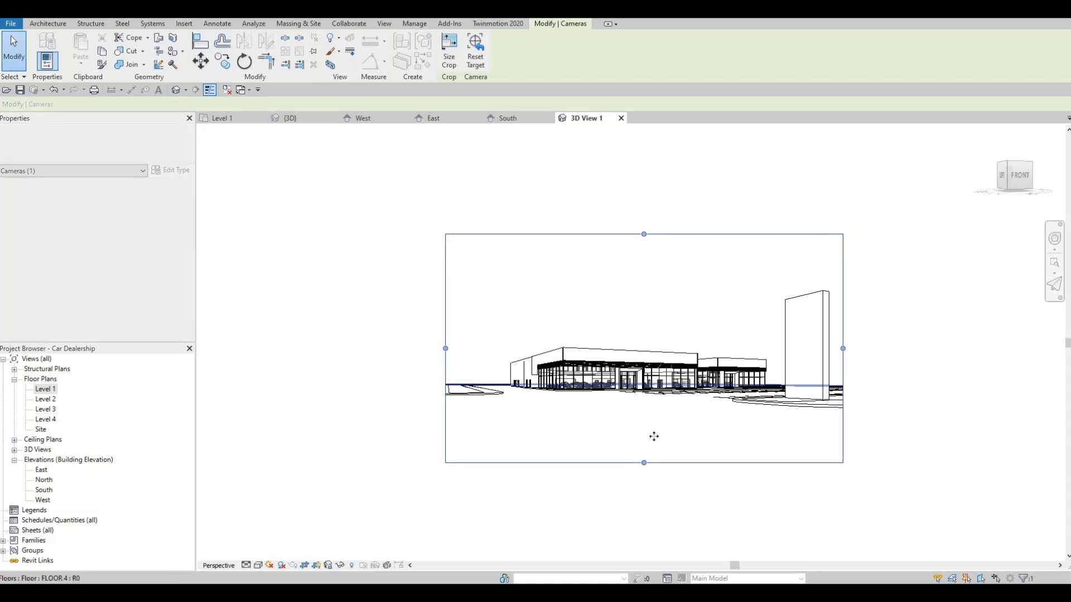
pyautogui.moveTo(644, 462); pyautogui.dragTo(643, 436)
pyautogui.press('Escape')
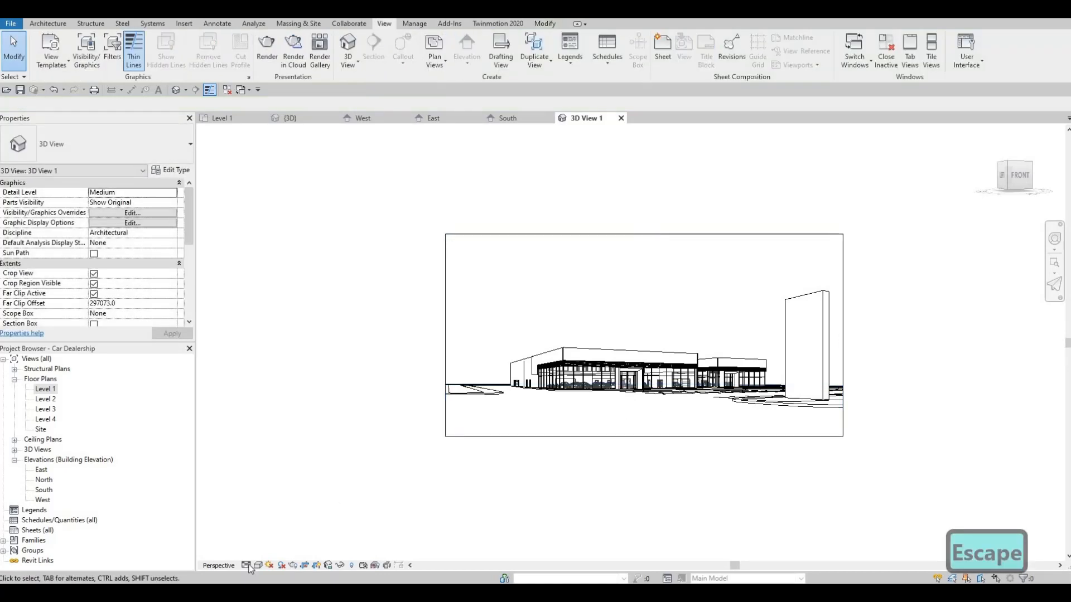
# Step: Set the camera view's detail level to Fine and change its visual style to show the model's materials
pyautogui.click(246, 565)
pyautogui.click(262, 553)
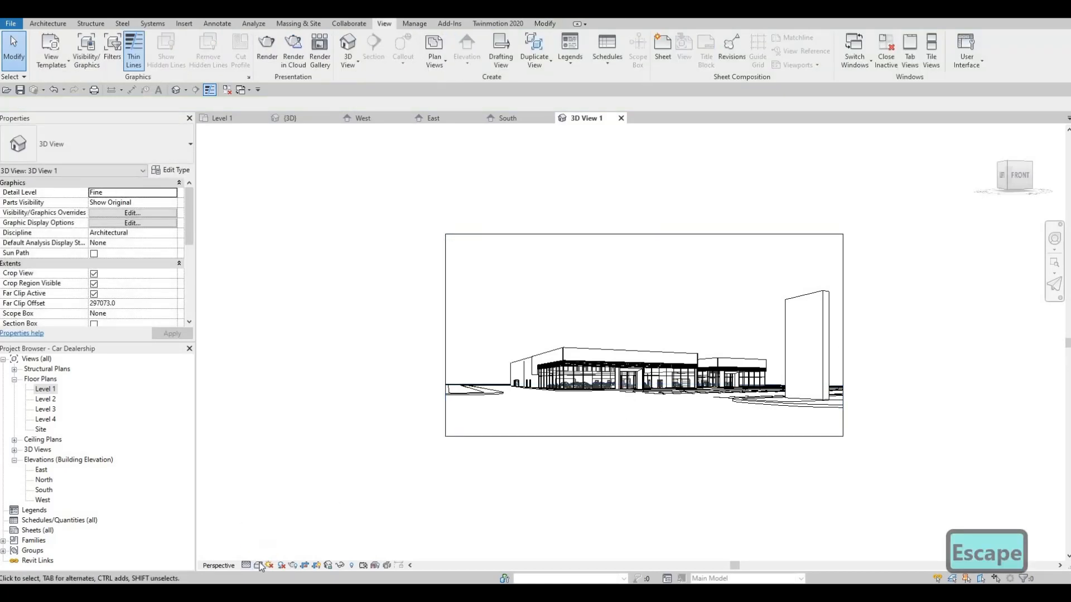
pyautogui.click(259, 565)
pyautogui.click(270, 553)
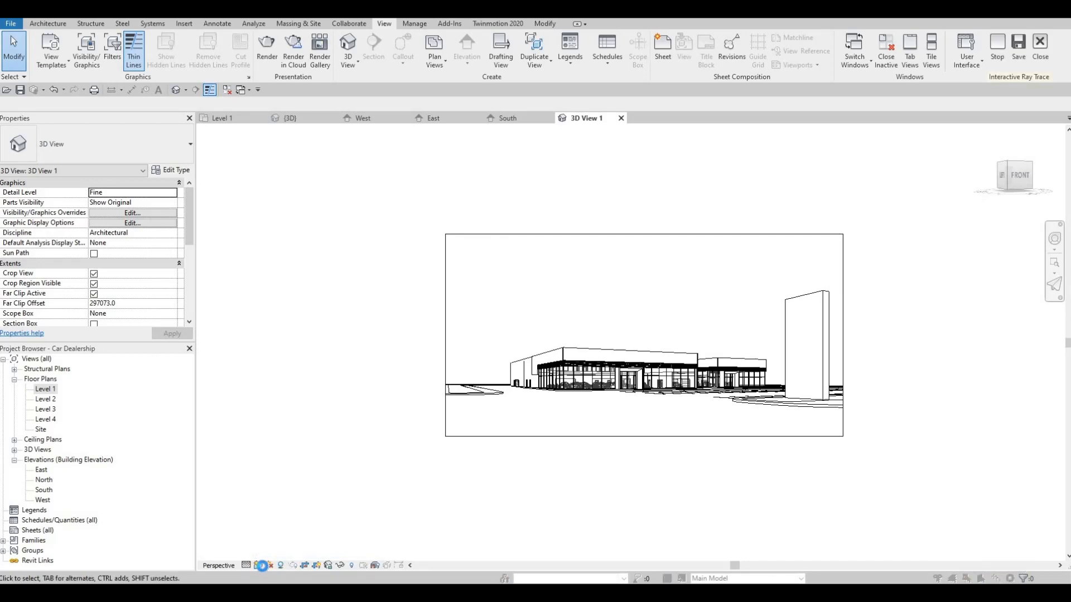
pyautogui.press('Escape')
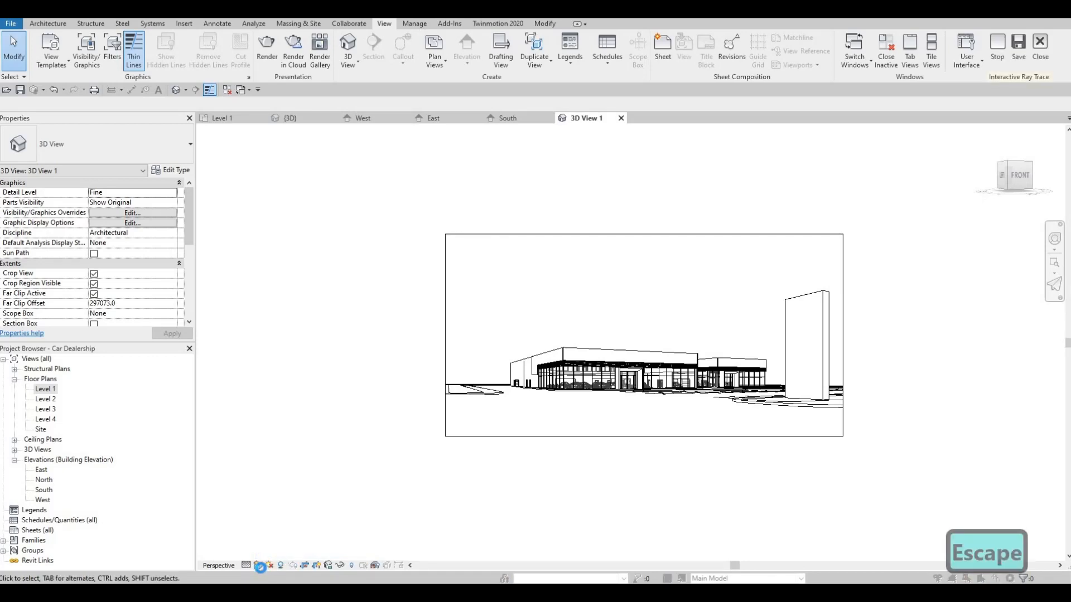
pyautogui.press('F1')
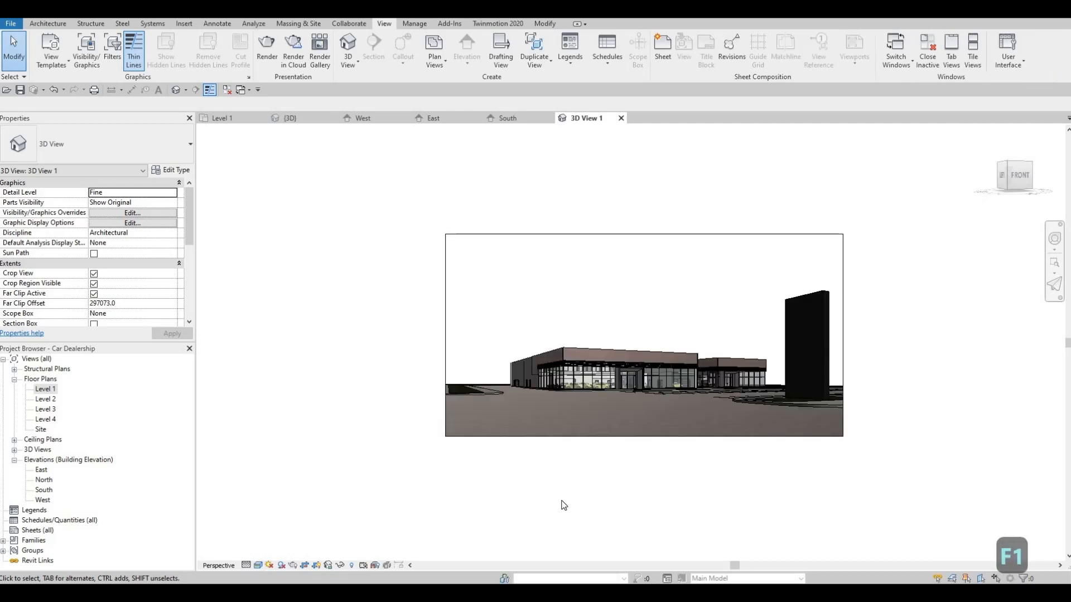
# Step: Examine the building, parking lot and sign pylon in the perspective camera view
pyautogui.moveTo(653, 415); pyautogui.dragTo(628, 420, button='middle')
pyautogui.scroll(6, 634, 415)
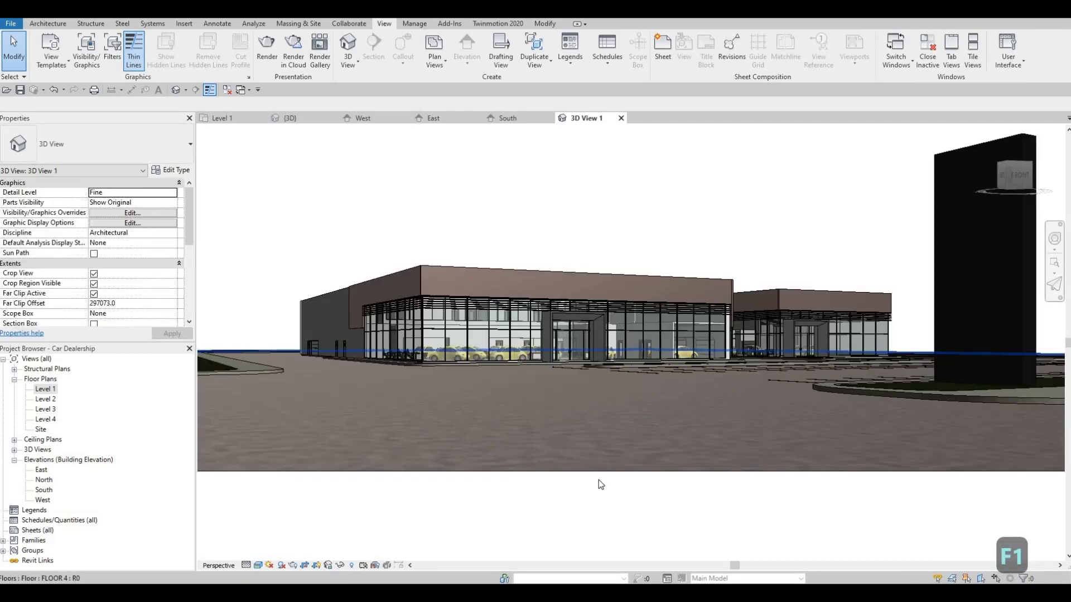
pyautogui.moveTo(630, 379); pyautogui.dragTo(580, 451, button='middle')
pyautogui.scroll(-3, 580, 450)
pyautogui.scroll(-2, 580, 452)
pyautogui.scroll(1, 513, 453)
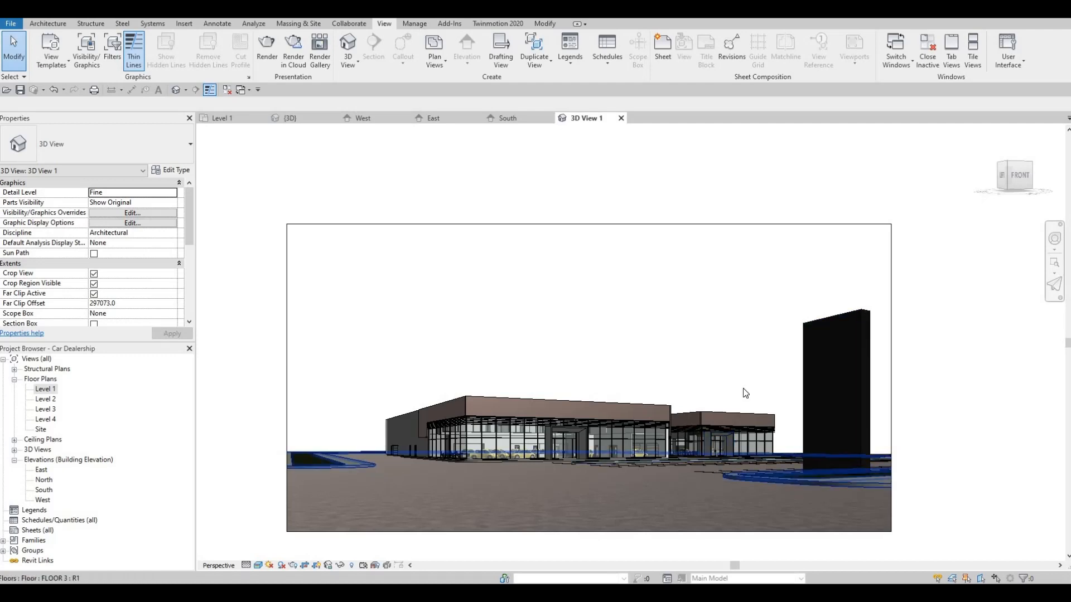
pyautogui.moveTo(569, 369); pyautogui.dragTo(582, 346, button='middle')
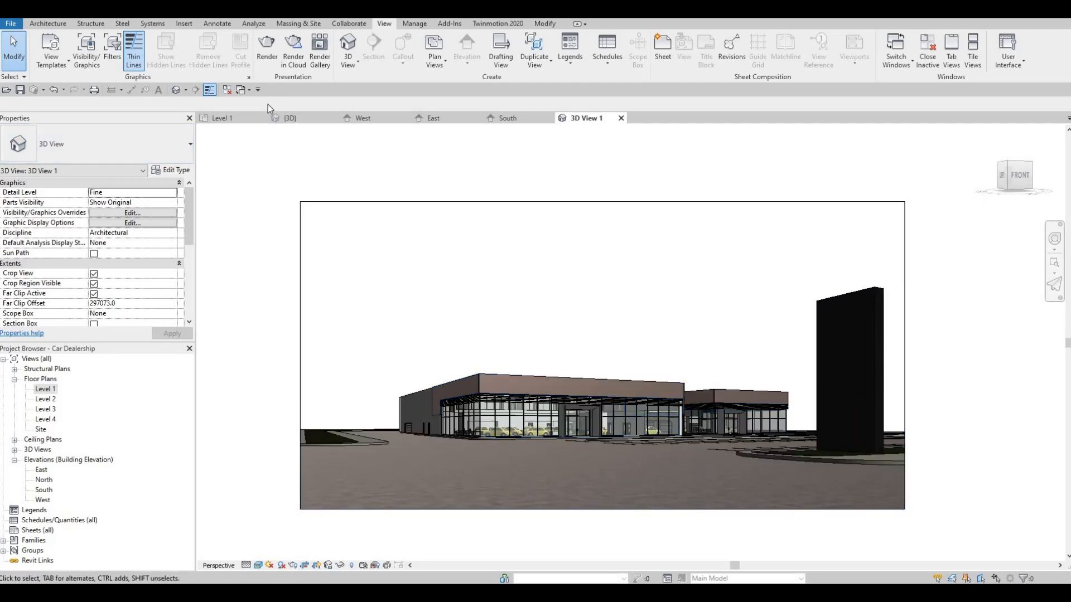
pyautogui.scroll(-2, 440, 203)
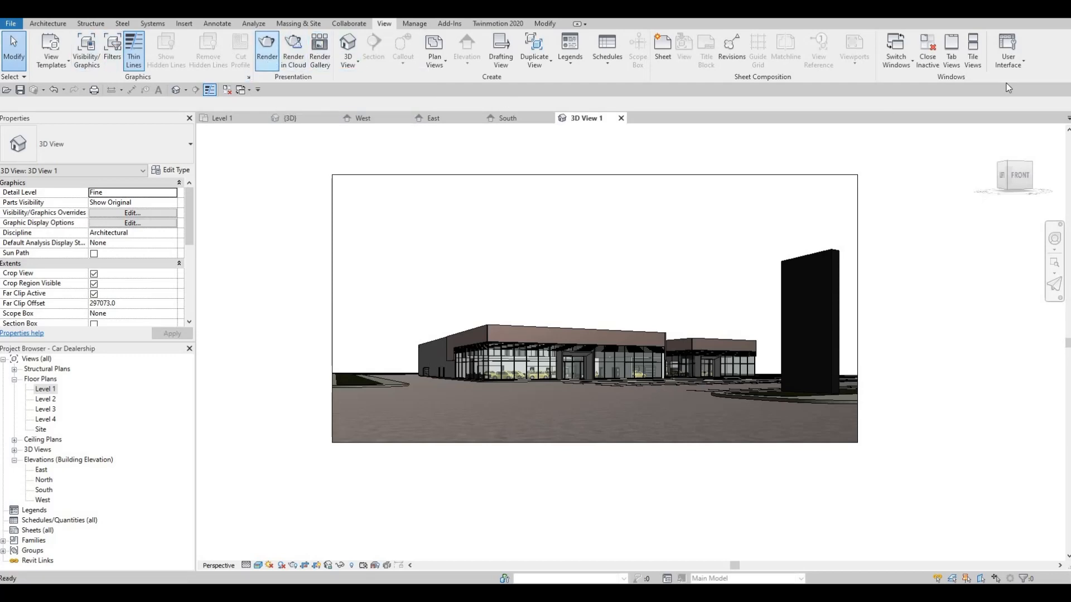
# Step: Render the perspective view at Draft quality and screen resolution with sun-only exterior lighting and a Sky: Few Clouds background
pyautogui.moveTo(911, 119); pyautogui.dragTo(628, 91)
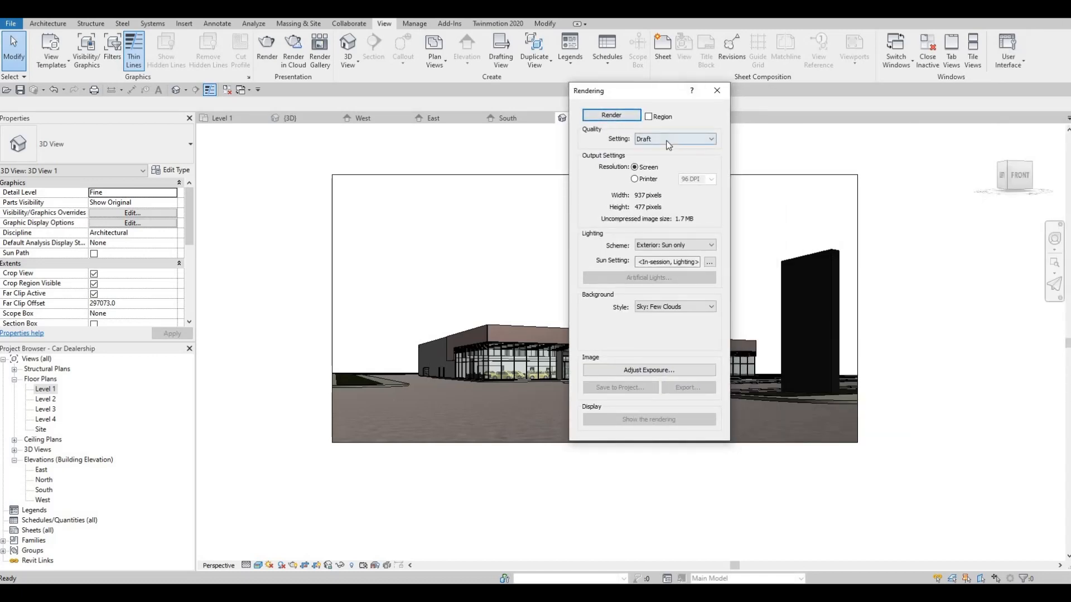
pyautogui.click(658, 139)
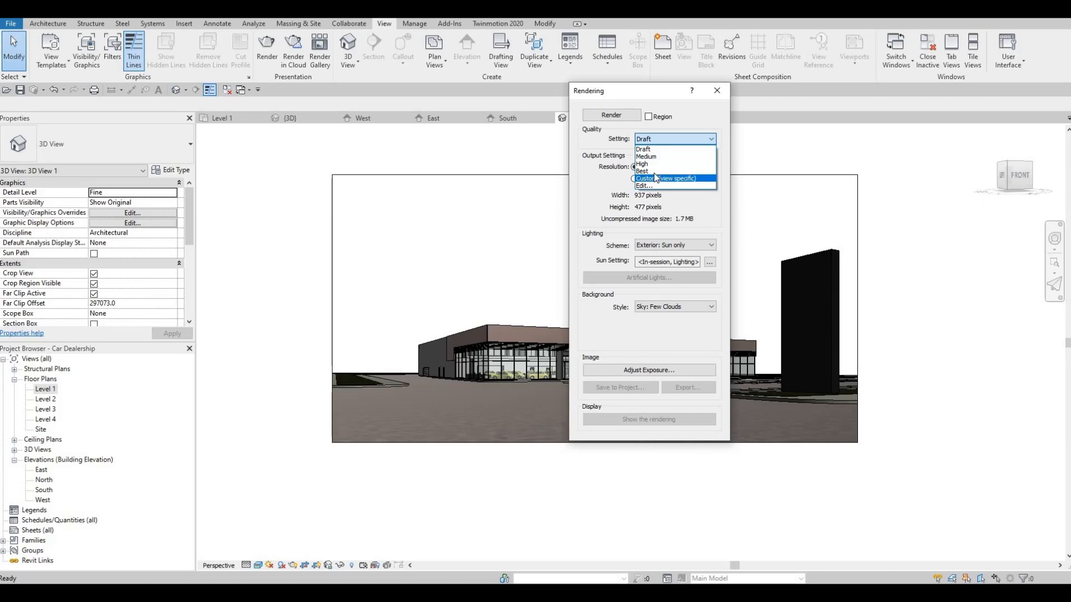
pyautogui.click(614, 115)
pyautogui.click(614, 115)
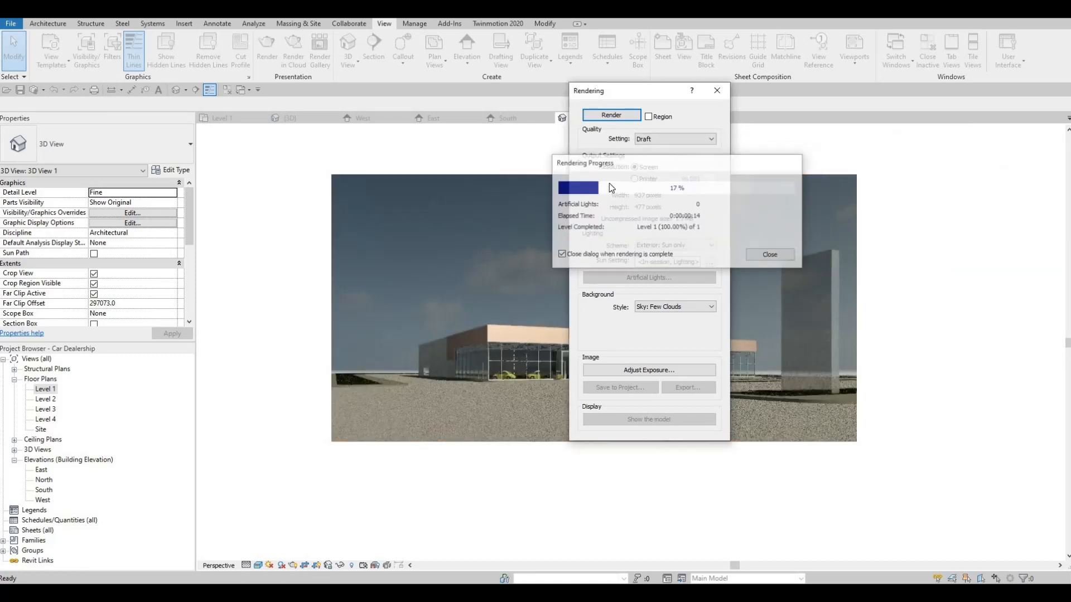
# Step: Save the rendering to the project as 3D View 1_1, look at the file export option and close the rendering settings
pyautogui.click(607, 387)
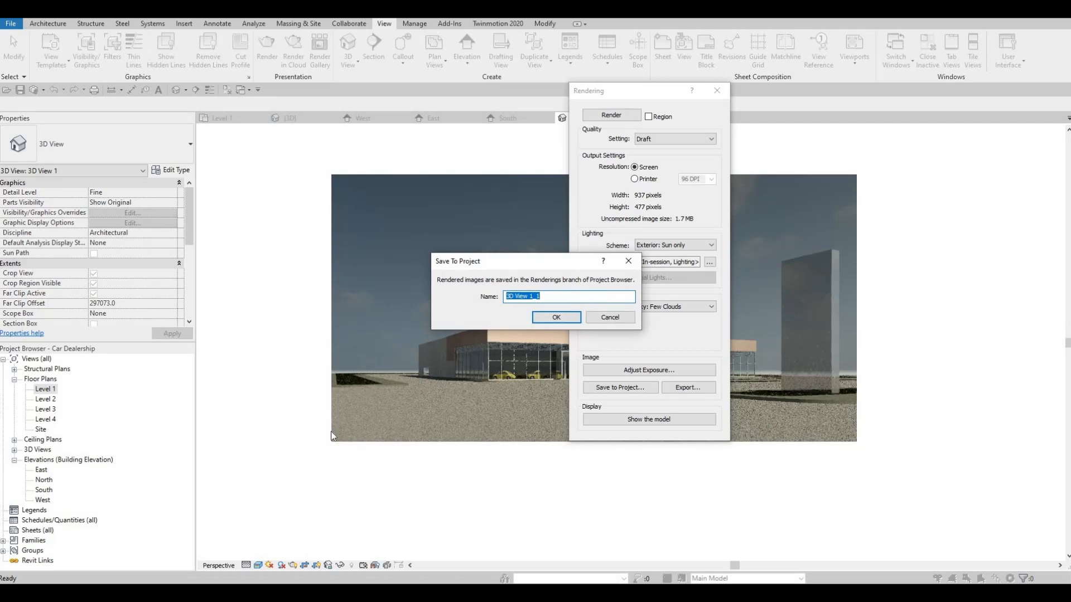
pyautogui.press('Return')
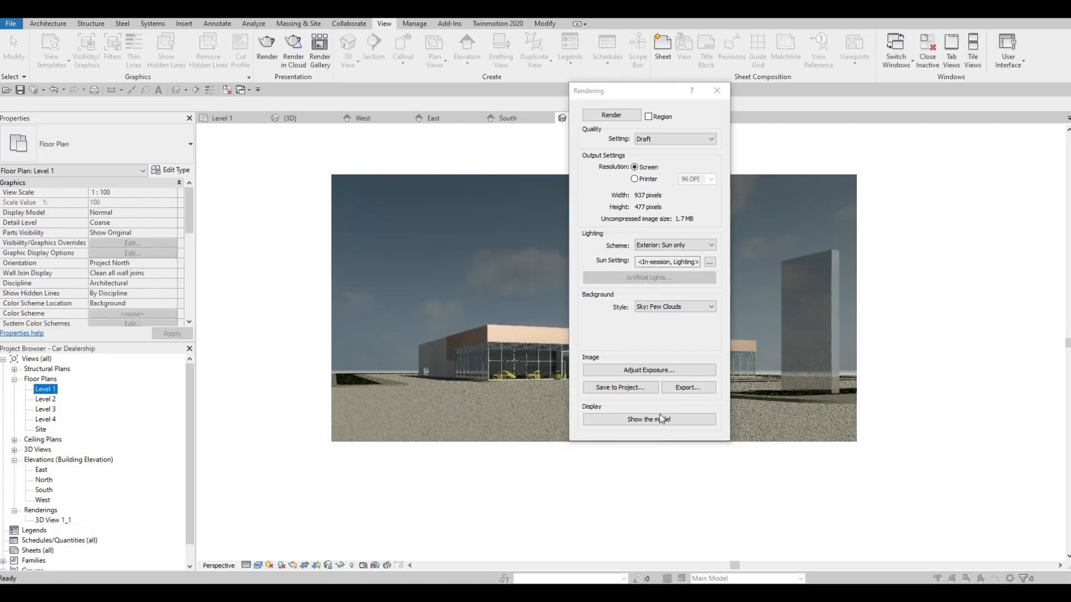
pyautogui.click(695, 389)
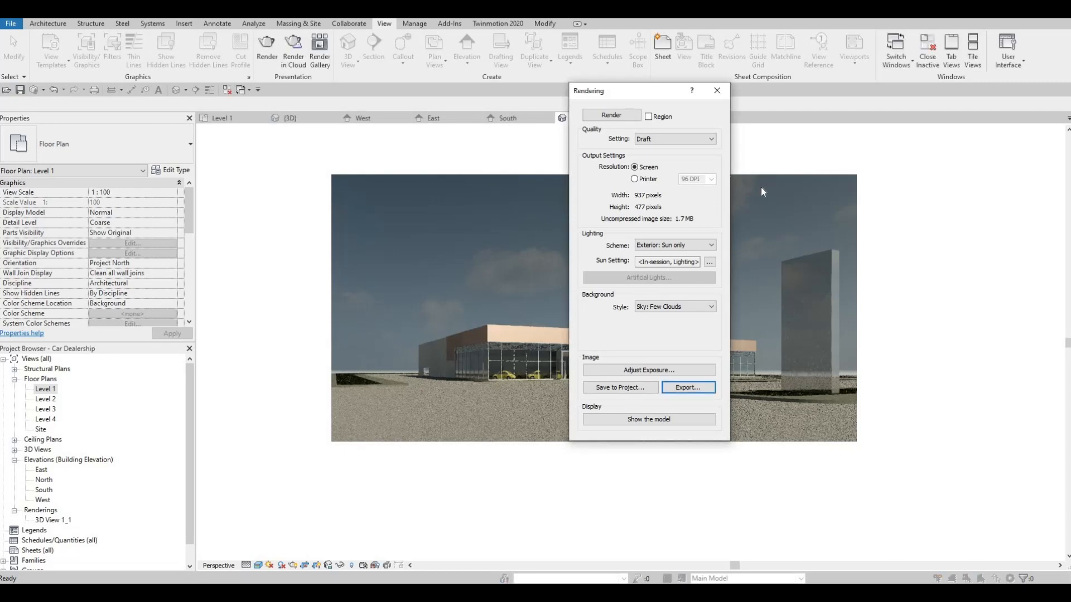
pyautogui.click(722, 95)
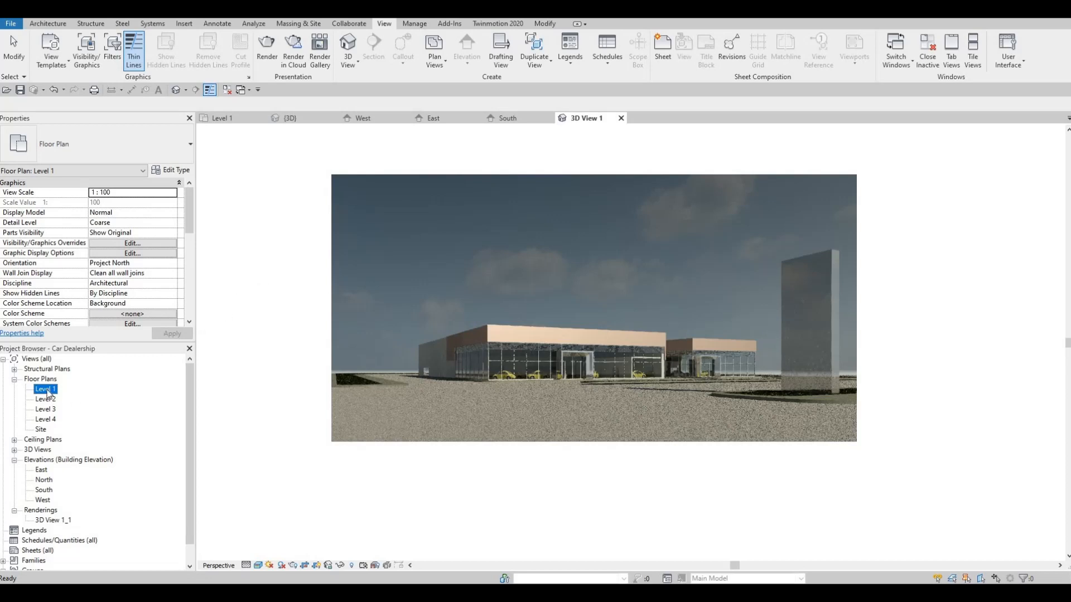
# Step: Start creating a new drawing sheet in the project's sheet collection
pyautogui.middleClick(352, 413)
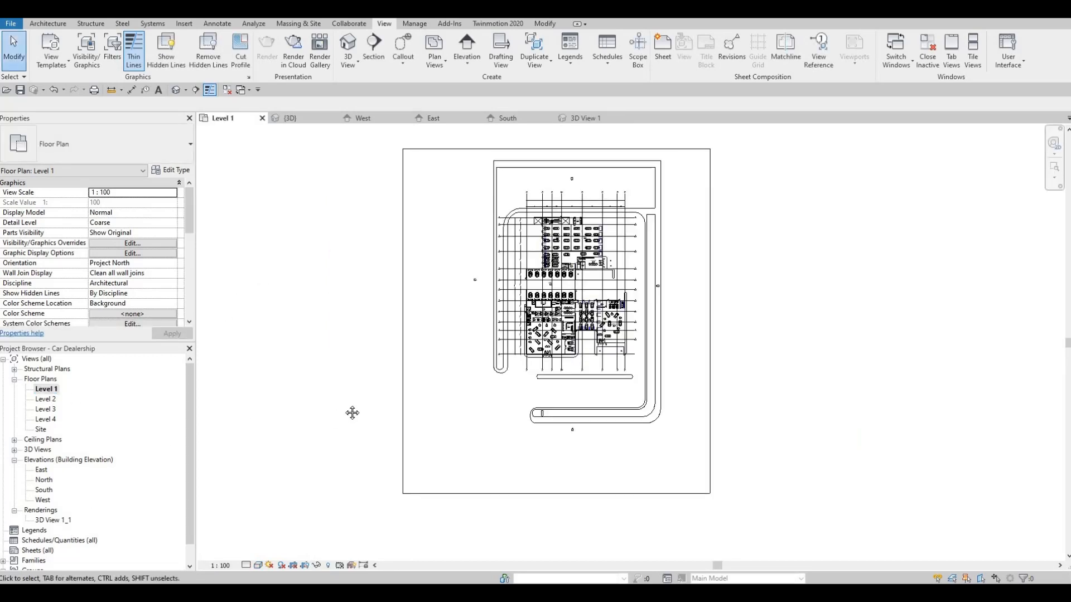
pyautogui.moveTo(304, 449); pyautogui.dragTo(390, 427, button='middle')
pyautogui.scroll(-1, 394, 425)
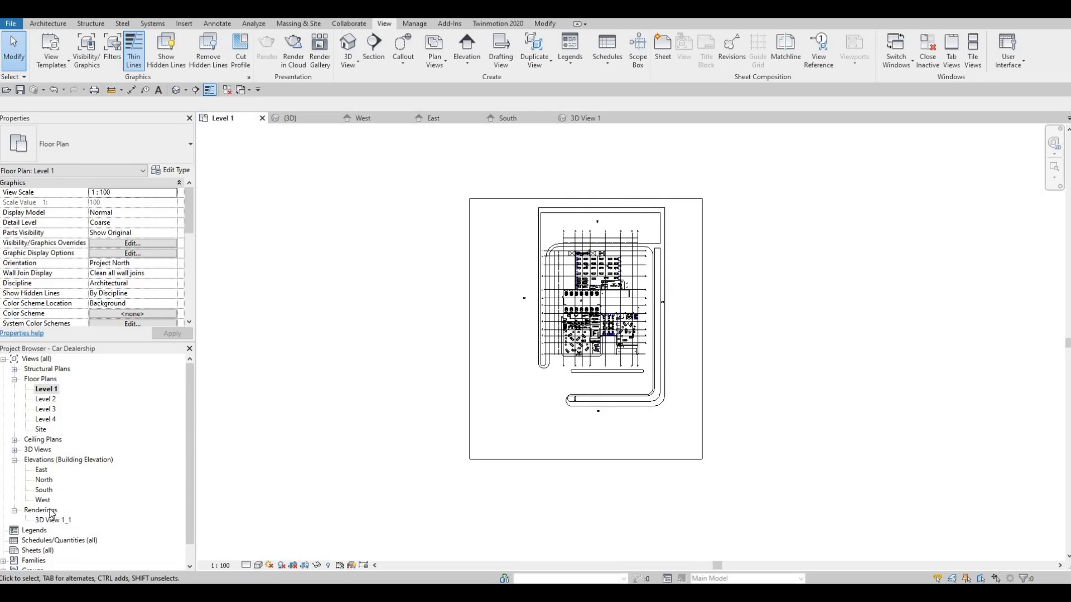
pyautogui.scroll(-1, 50, 514)
pyautogui.click(35, 533)
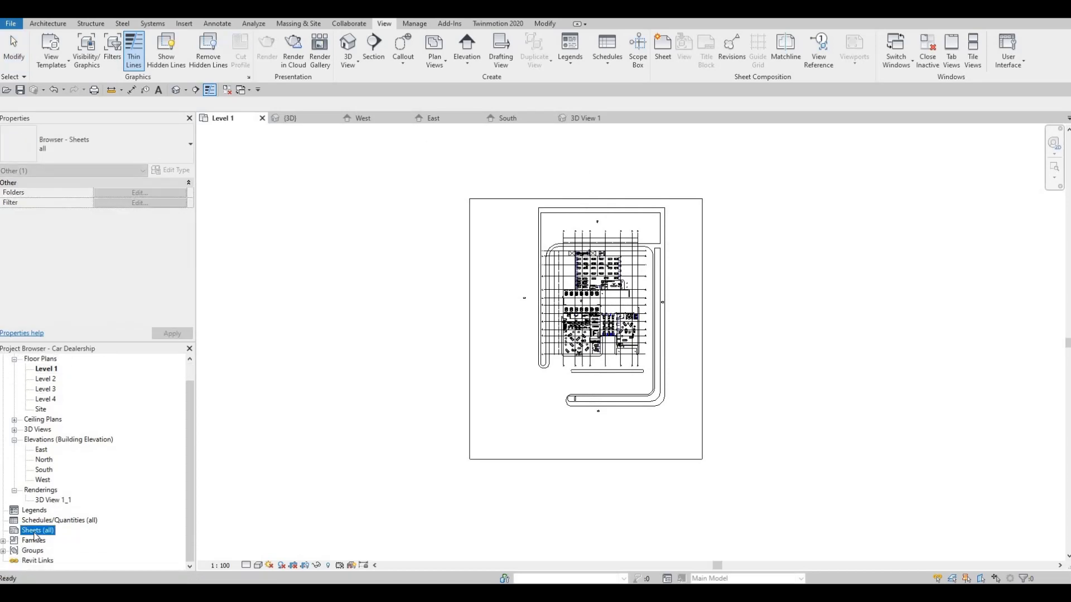
pyautogui.rightClick(36, 531)
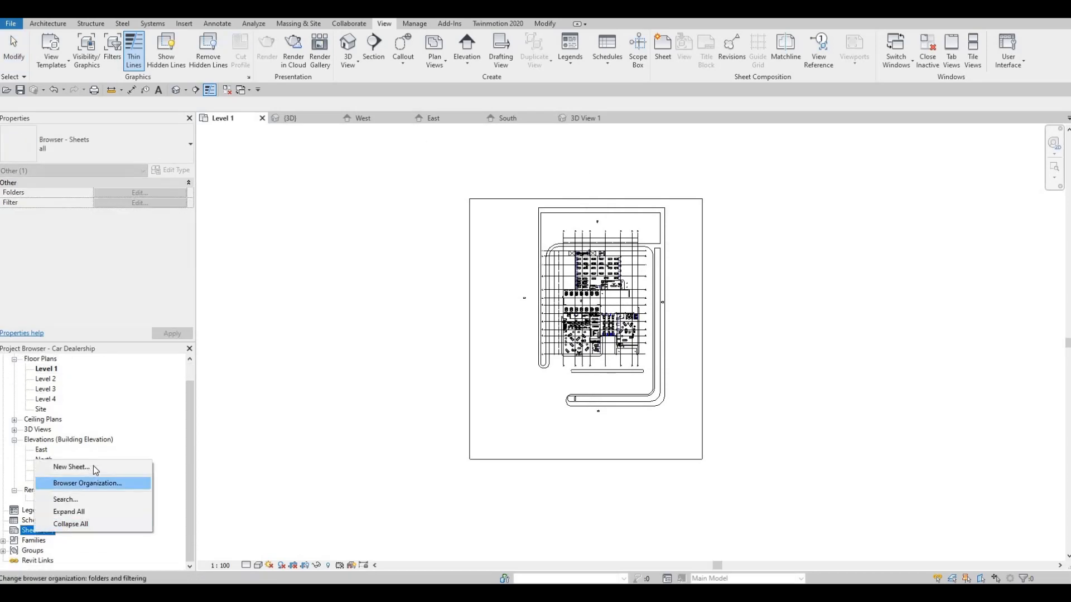
pyautogui.click(92, 468)
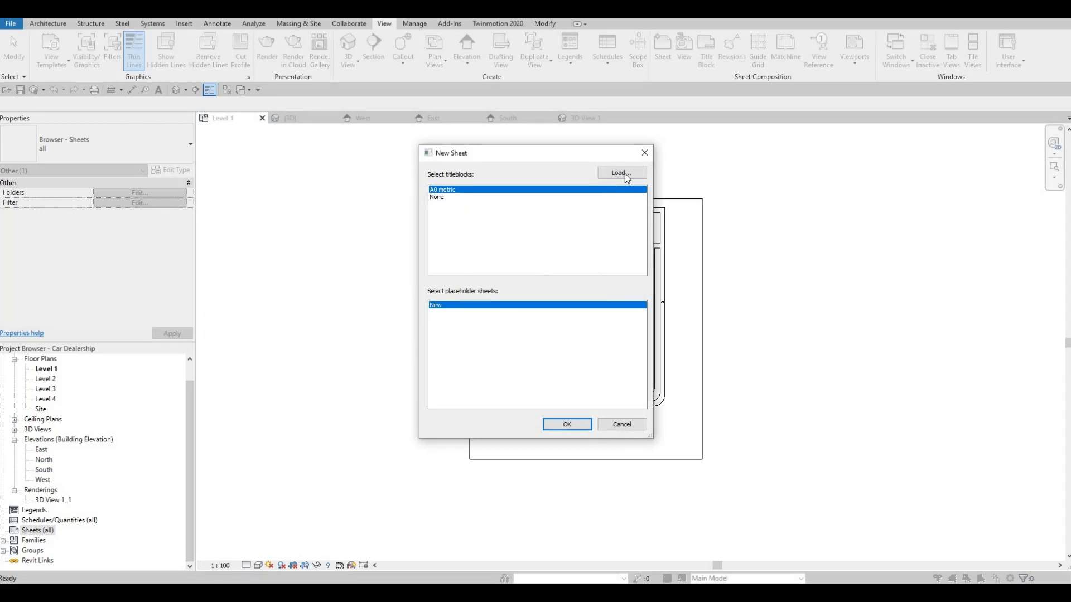
# Step: Preview the metric title block families in the Titleblocks library folder, cancel loading, and create the sheet with the A0 metric title block
pyautogui.click(630, 176)
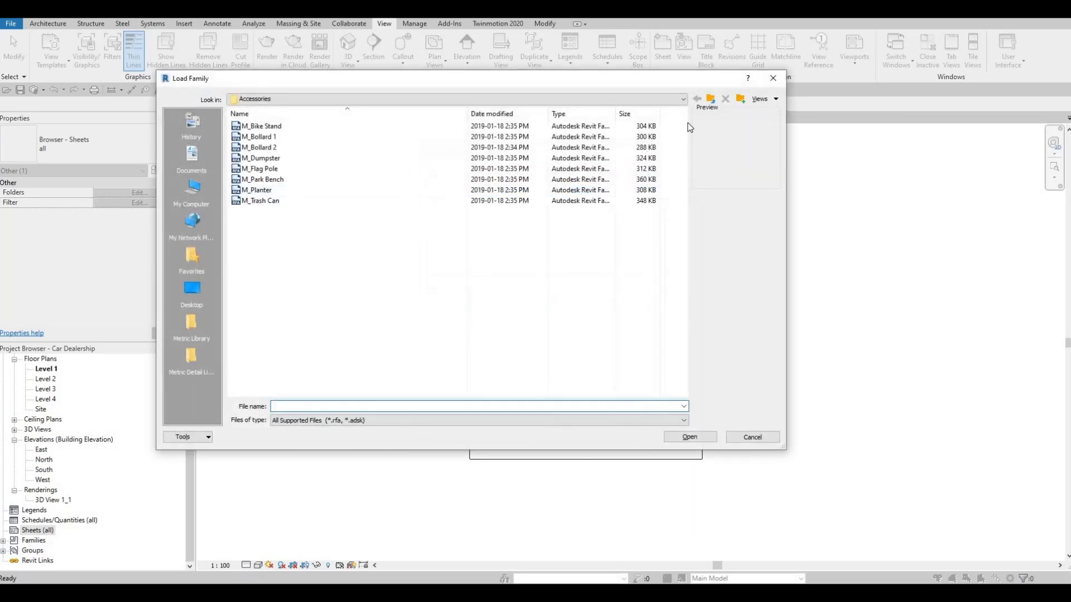
pyautogui.click(709, 101)
pyautogui.click(709, 100)
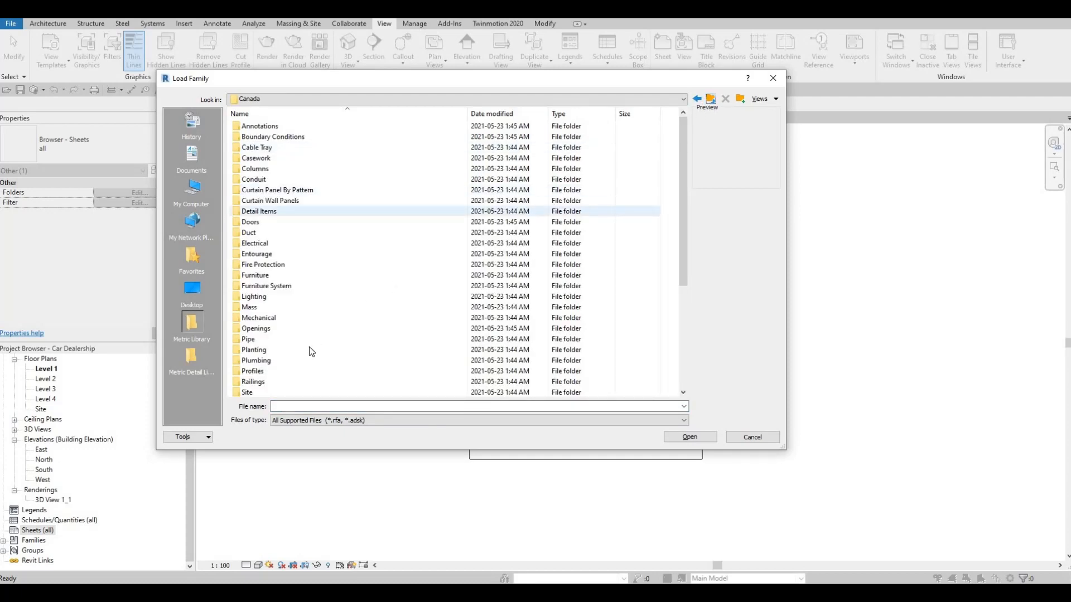
pyautogui.scroll(-5, 309, 349)
pyautogui.doubleClick(259, 372)
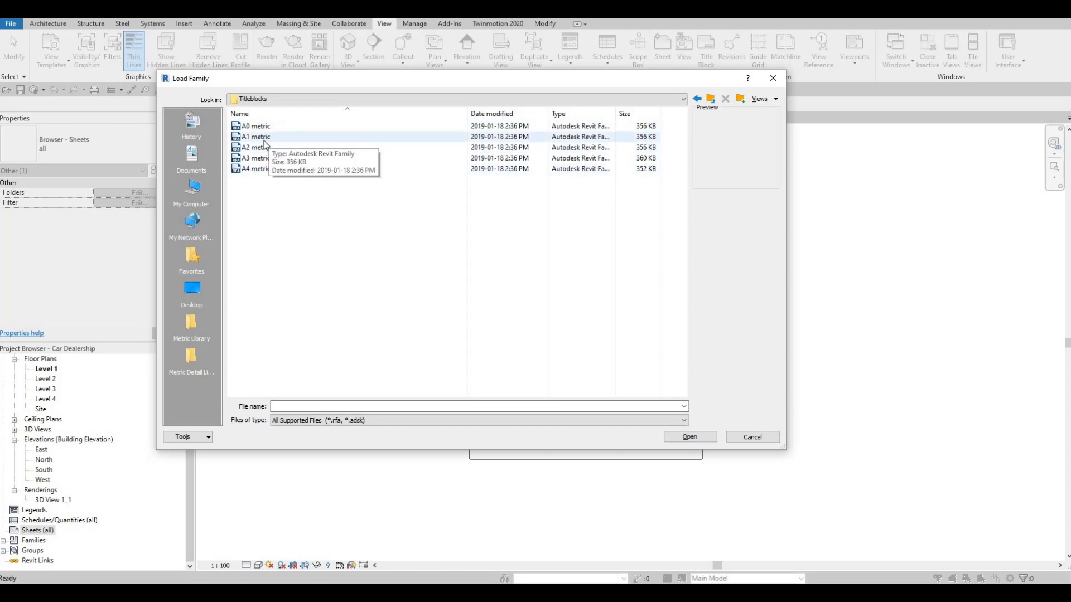
pyautogui.click(269, 137)
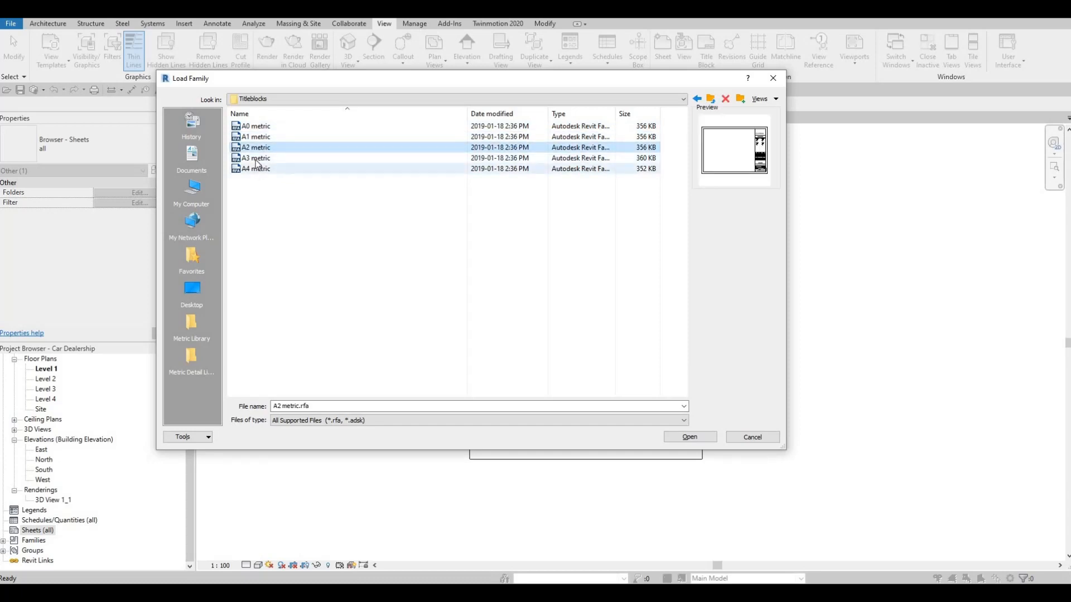
pyautogui.click(259, 158)
pyautogui.click(257, 147)
pyautogui.click(257, 137)
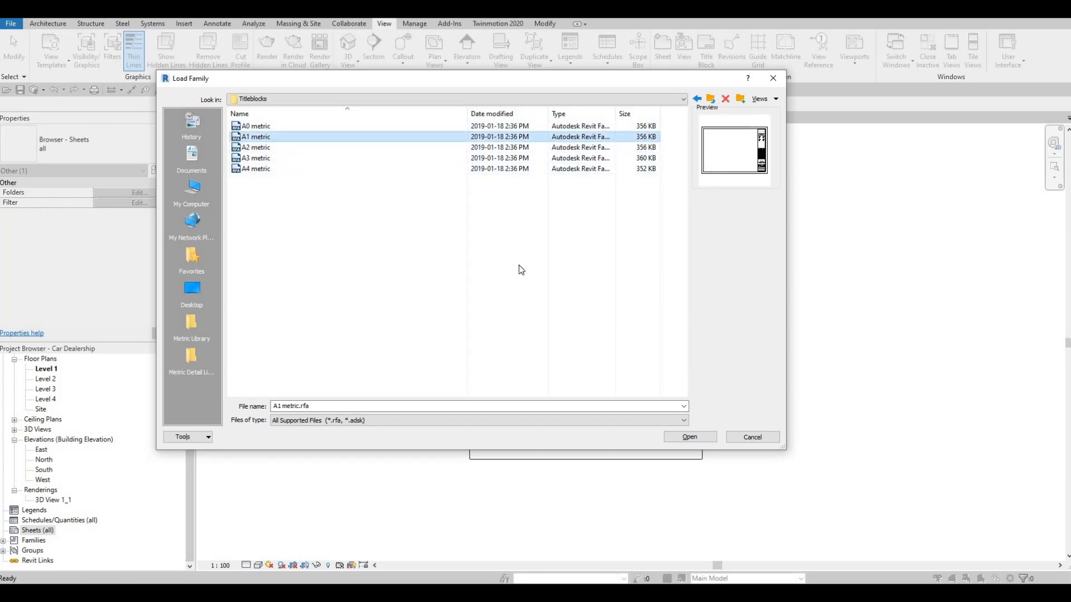
pyautogui.click(256, 126)
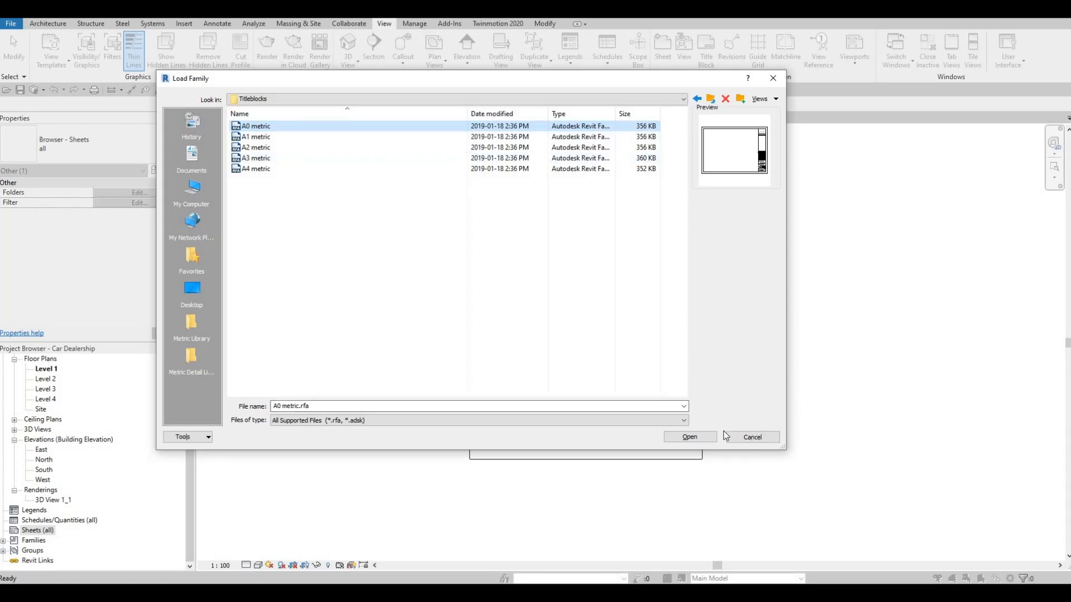
pyautogui.click(736, 436)
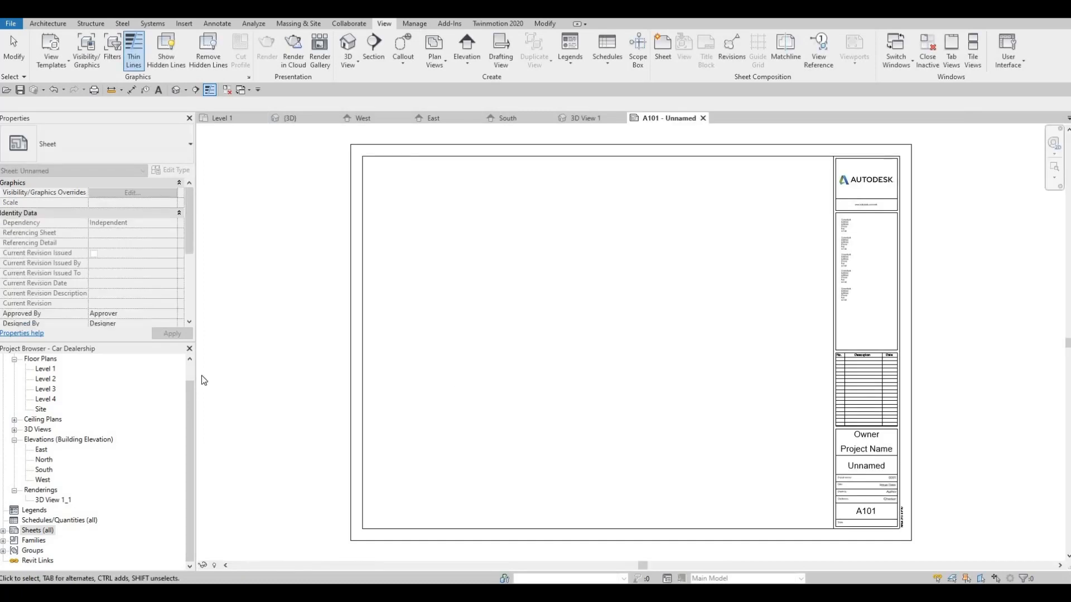
# Step: Examine the new sheet's layout and title block, expand the sheet list and check the options available for sheet A101
pyautogui.scroll(-2, 340, 480)
pyautogui.scroll(2, 365, 474)
pyautogui.moveTo(443, 465); pyautogui.dragTo(485, 417, button='middle')
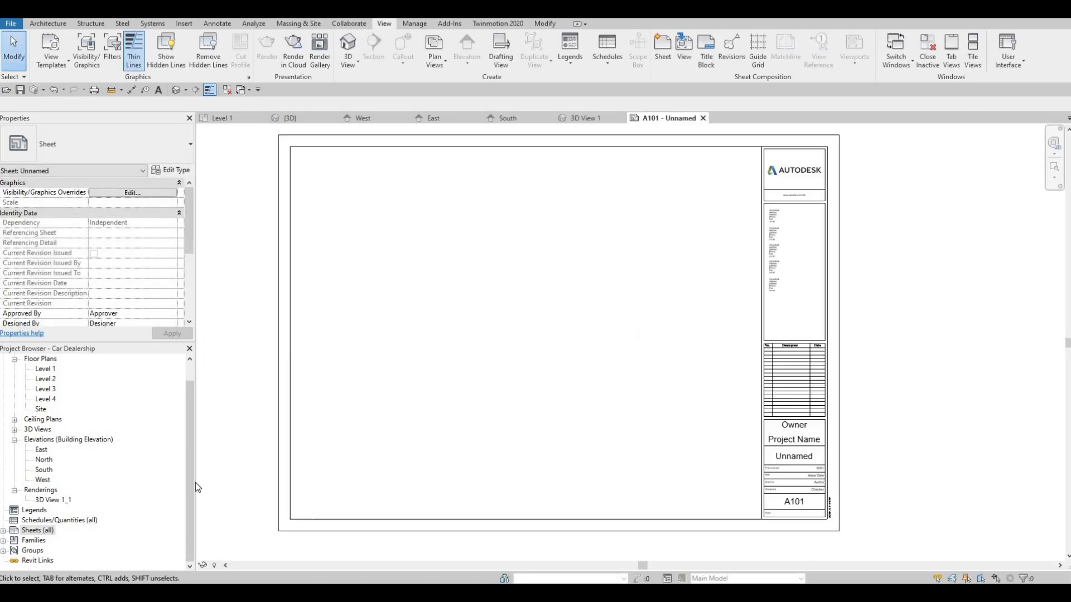
pyautogui.doubleClick(14, 530)
pyautogui.scroll(-1, 44, 546)
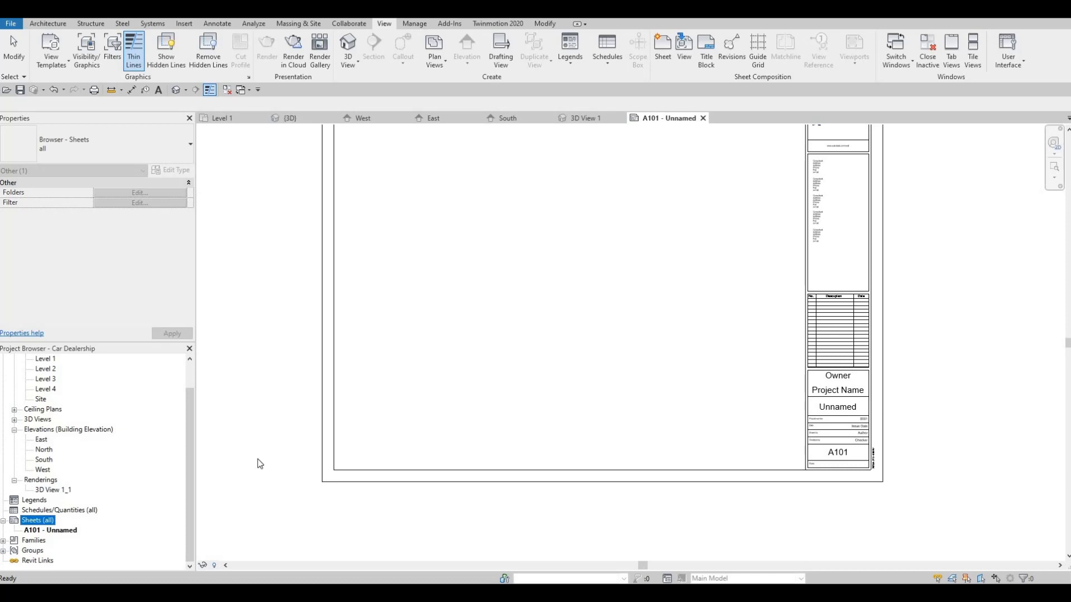
pyautogui.click(47, 531)
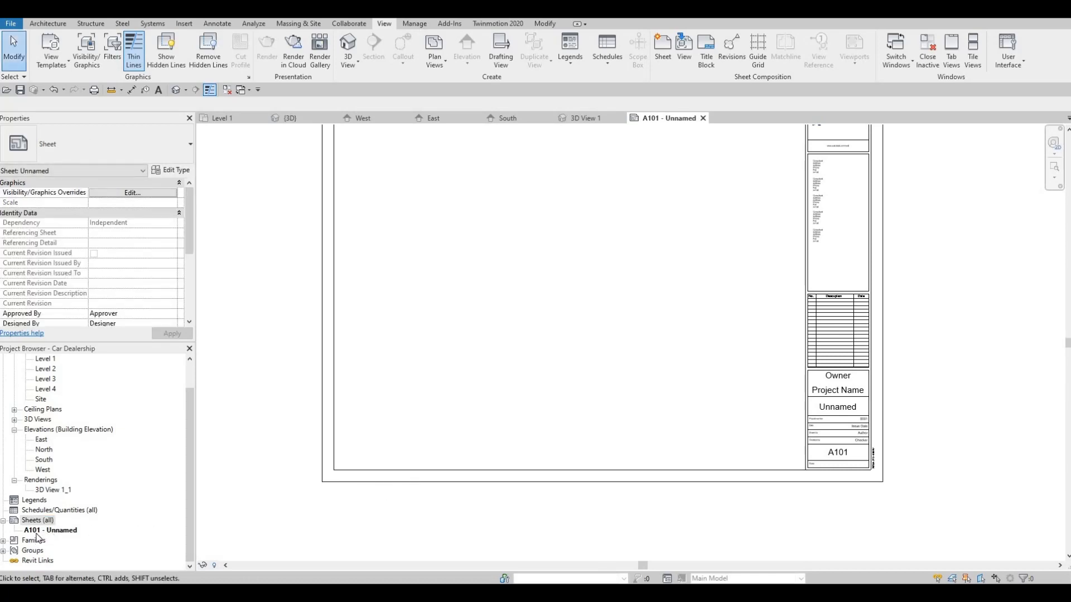
pyautogui.rightClick(38, 531)
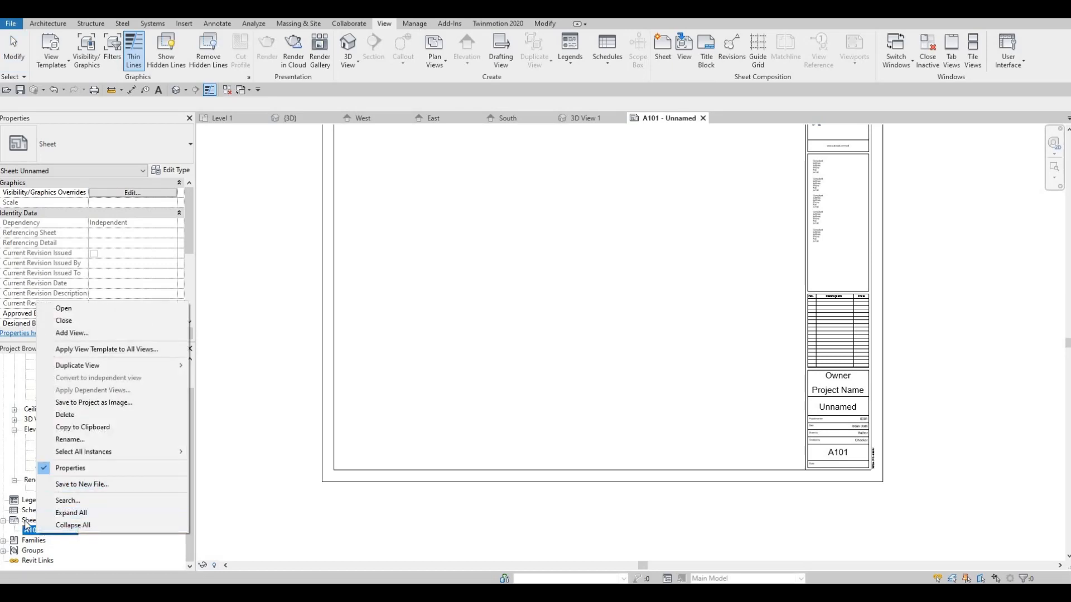
pyautogui.click(28, 522)
# Step: Create three more sheets with the A0 metric title block
pyautogui.rightClick(35, 522)
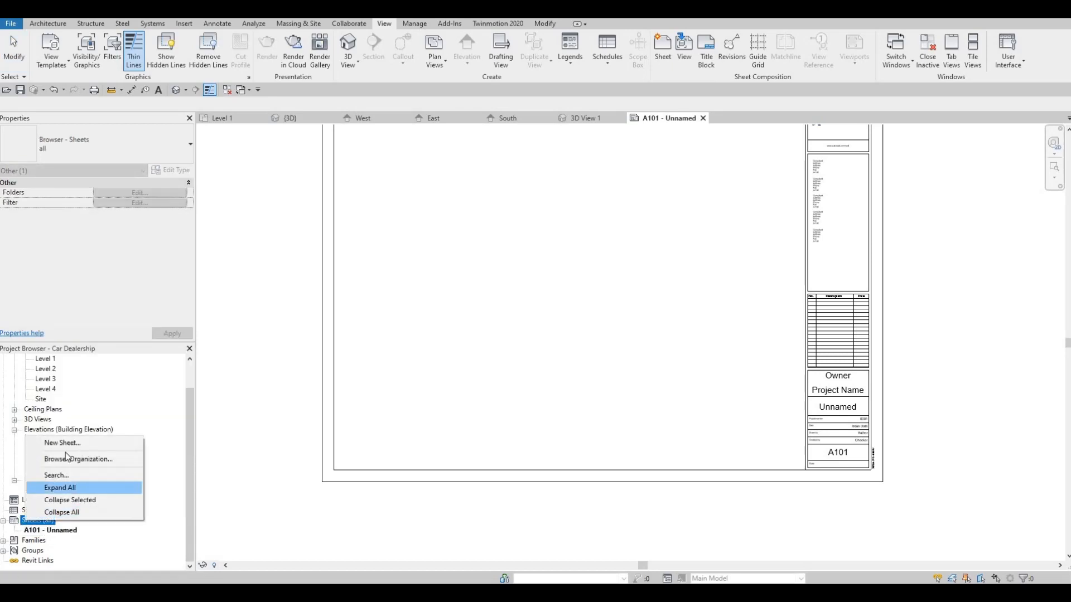
pyautogui.click(62, 443)
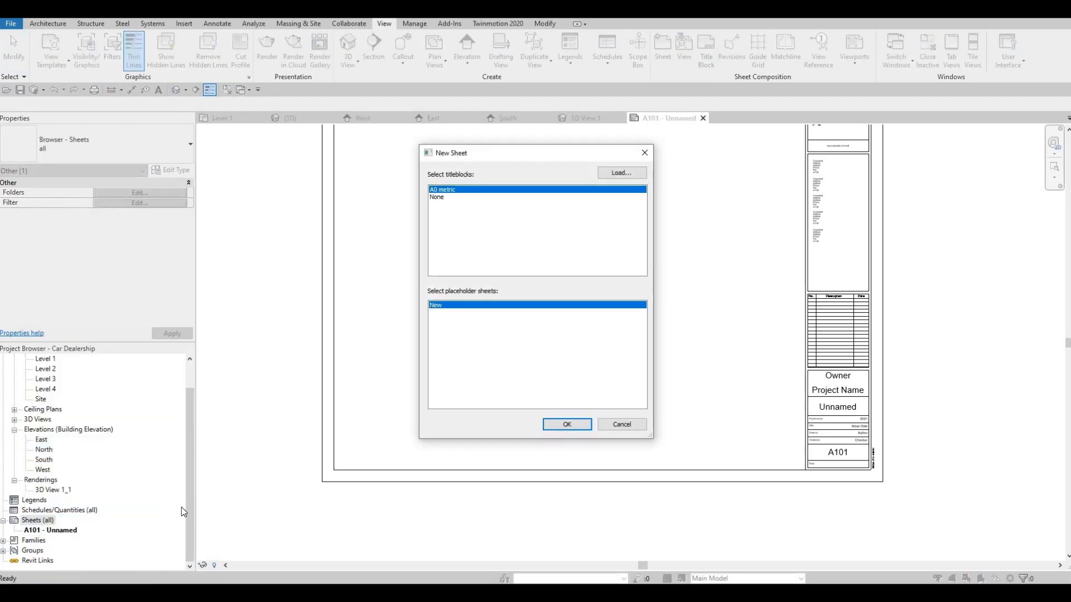
pyautogui.press('Return')
pyautogui.click(31, 520)
pyautogui.rightClick(31, 521)
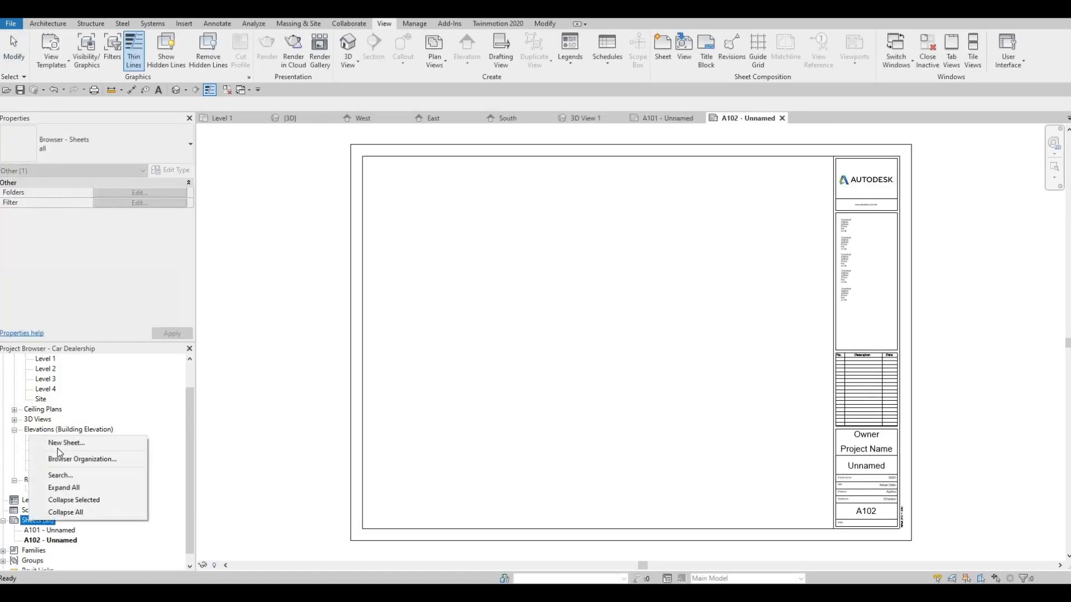
pyautogui.click(63, 443)
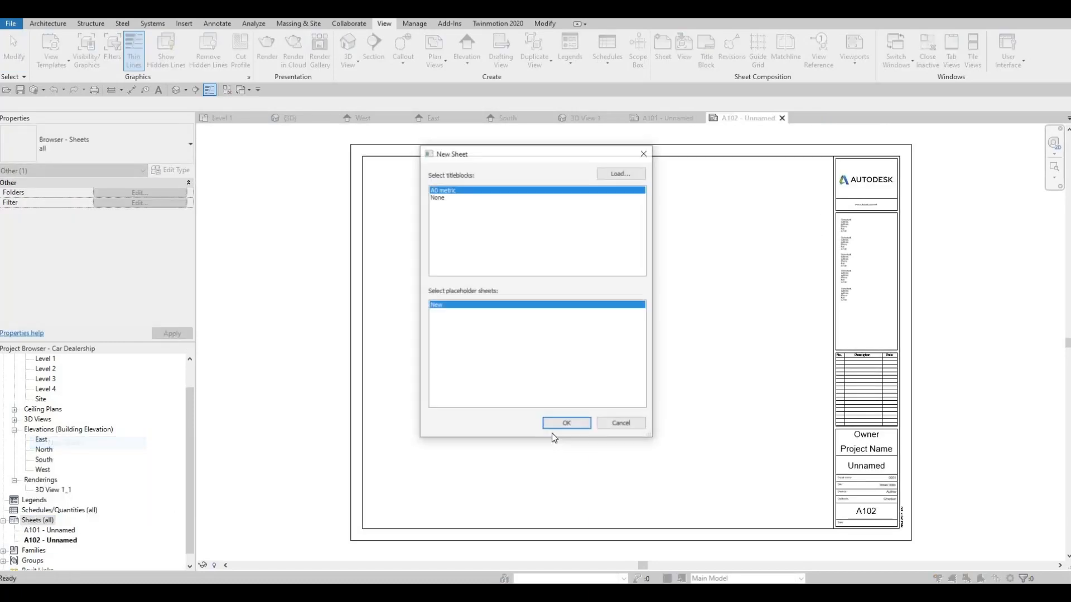
pyautogui.press('Return')
pyautogui.rightClick(45, 520)
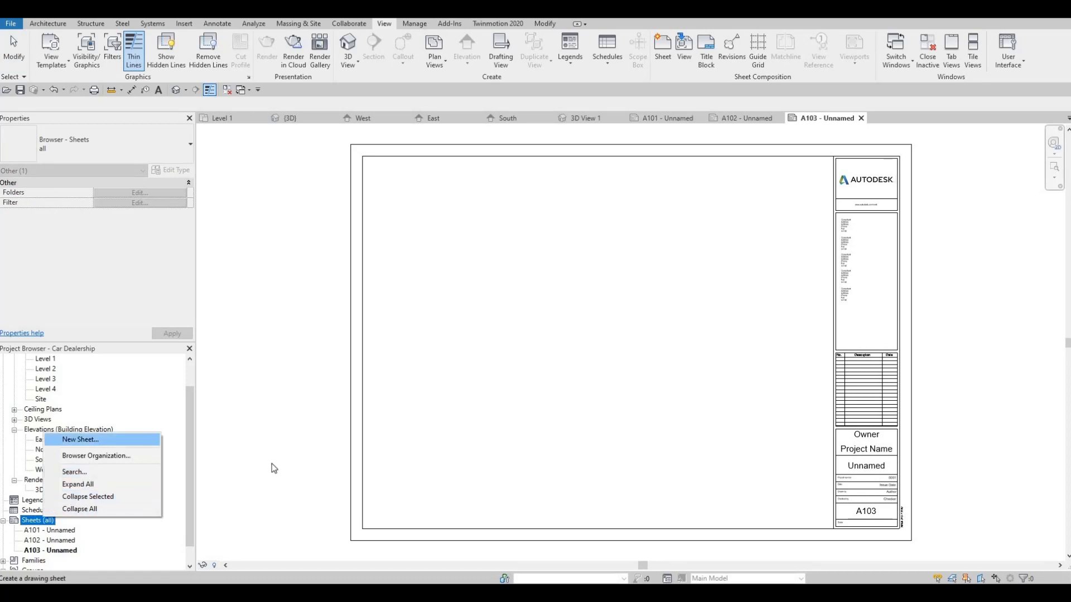
pyautogui.press('Return')
pyautogui.press('Return')
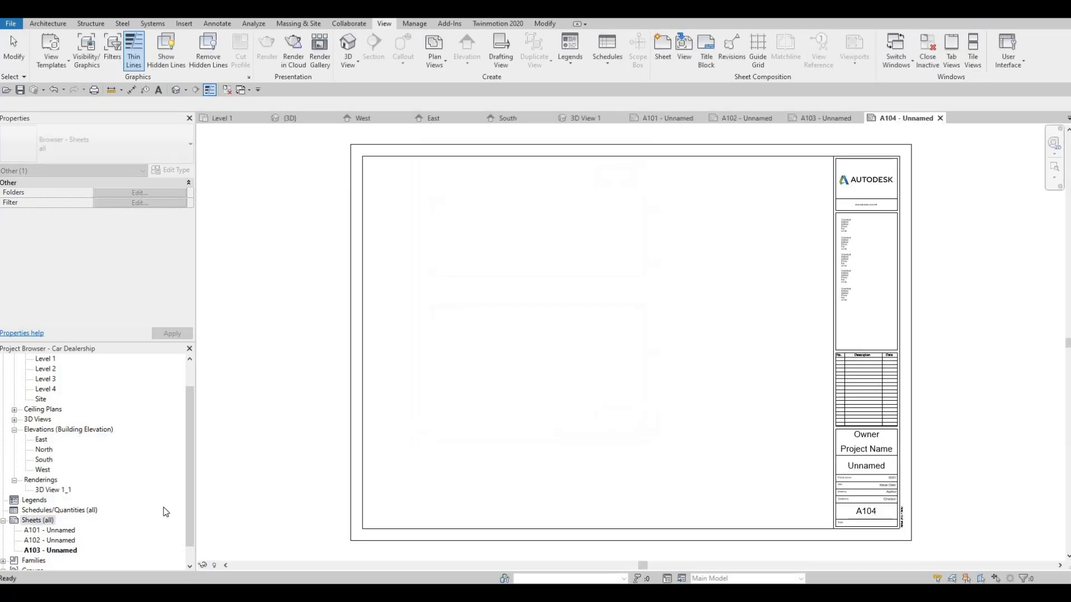
# Step: Open sheet A101 and change its sheet name in the title block to COVER SHEET
pyautogui.click(55, 531)
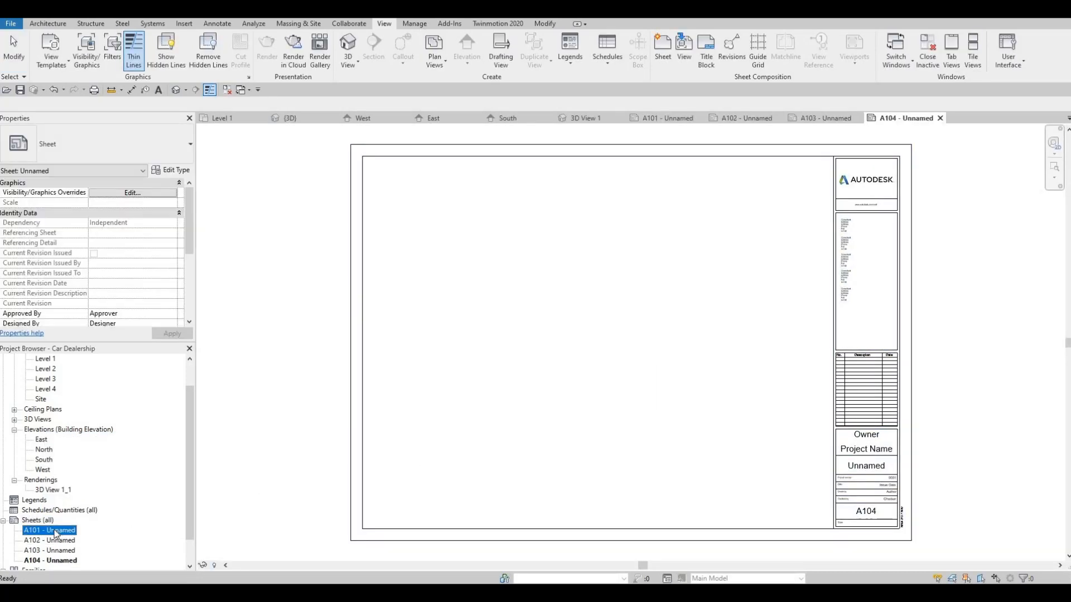
pyautogui.doubleClick(55, 531)
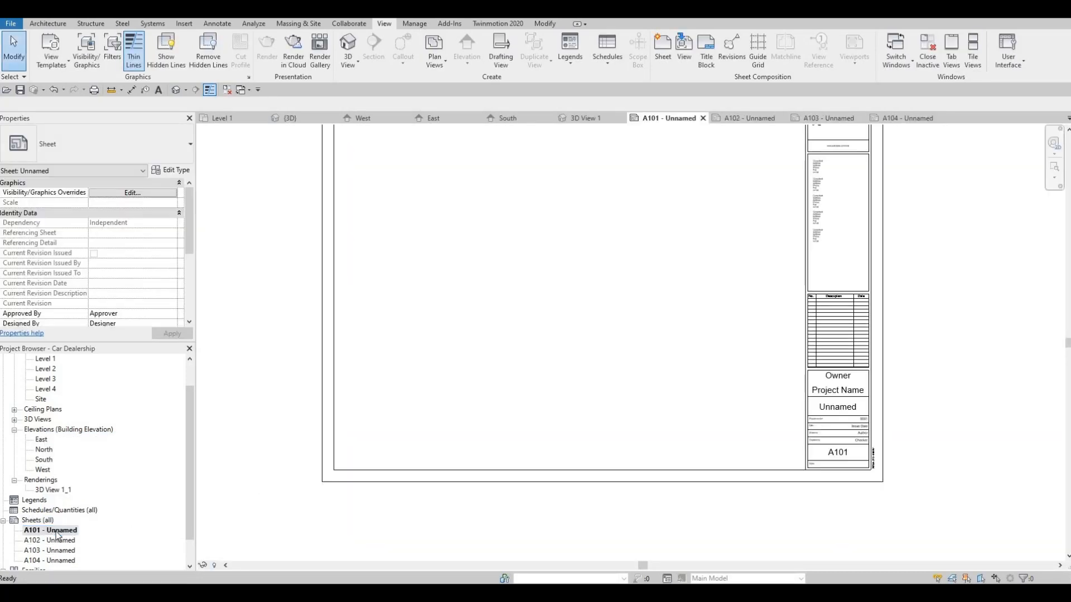
pyautogui.click(842, 411)
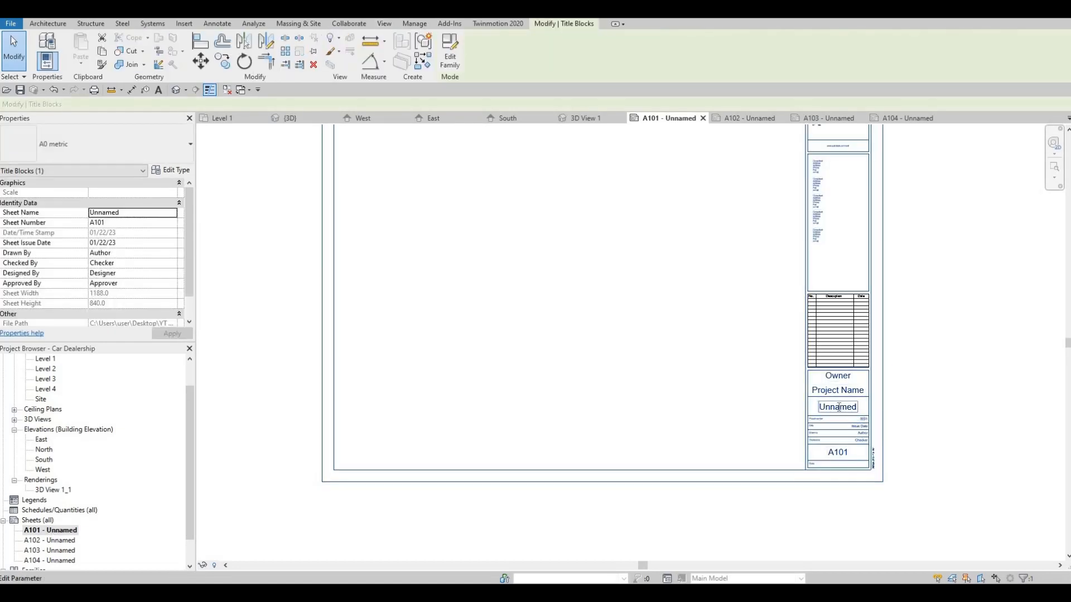
pyautogui.click(842, 409)
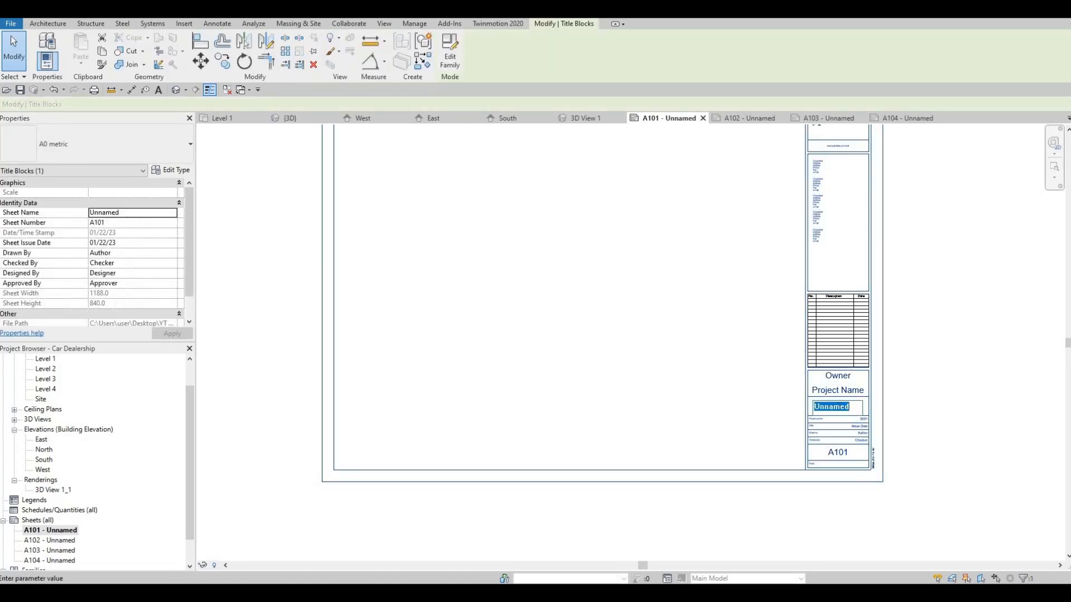
pyautogui.write('co')
pyautogui.press('BackSpace')
pyautogui.press('BackSpace')
pyautogui.press('capslock')
pyautogui.write('COV')
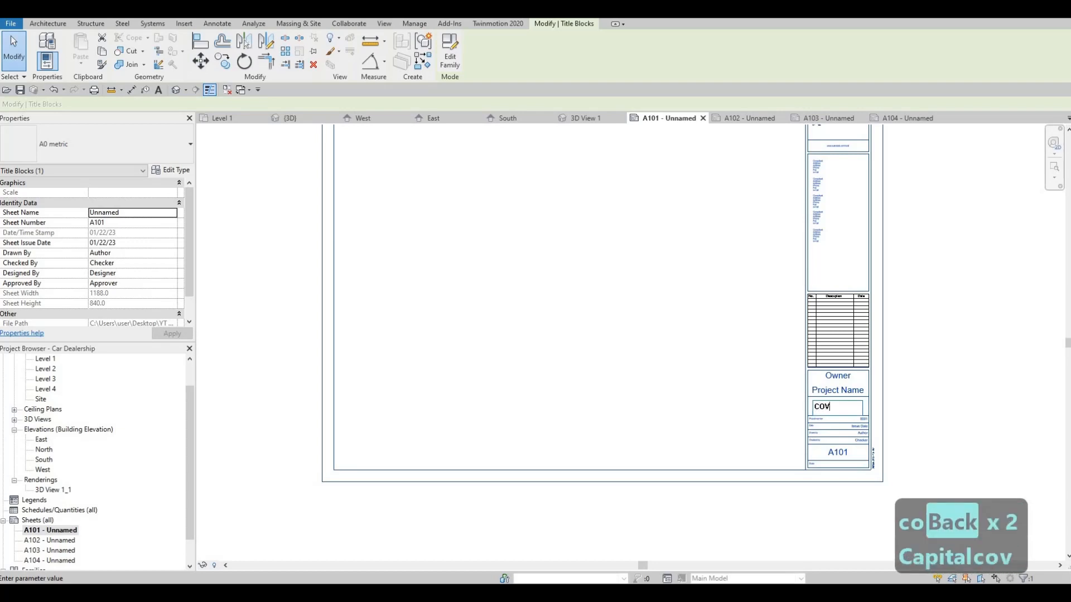
pyautogui.write('ER SHEET')
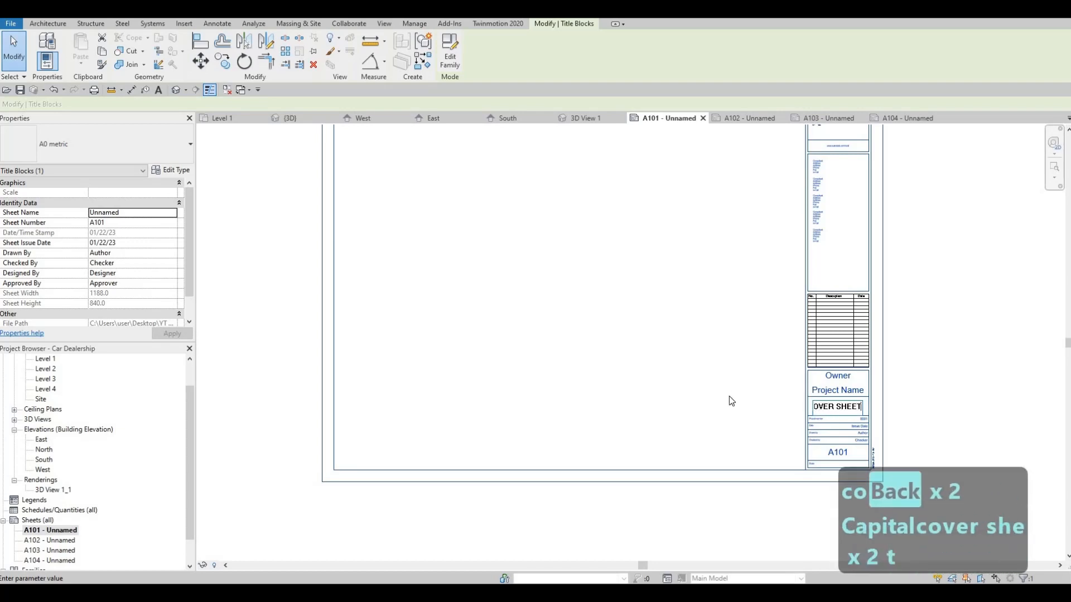
pyautogui.click(729, 398)
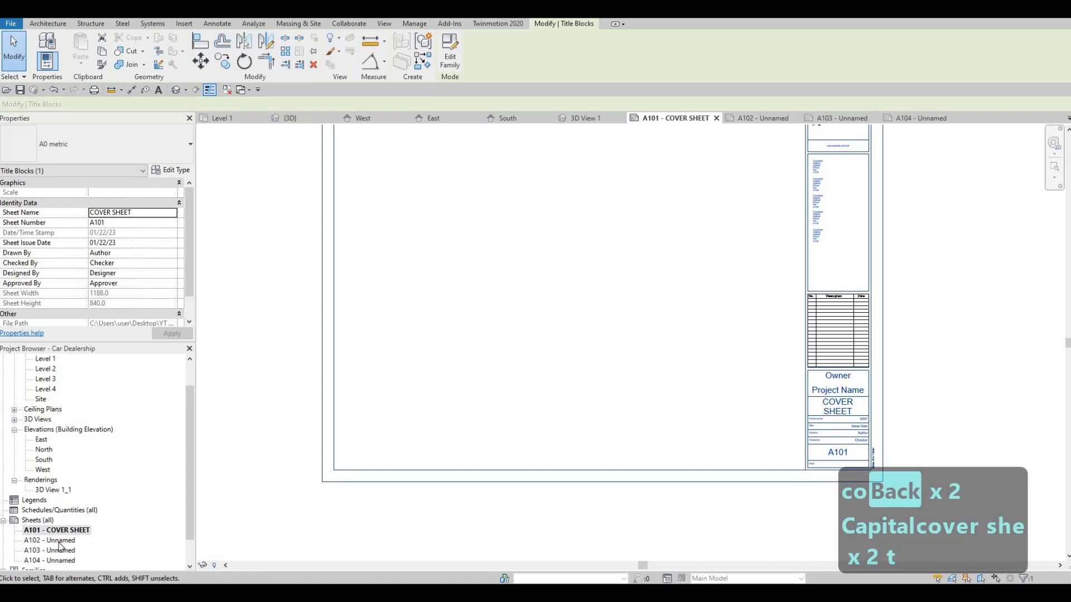
# Step: Rename sheet A102 as FIRST FLOOR, keeping its sheet number
pyautogui.click(55, 542)
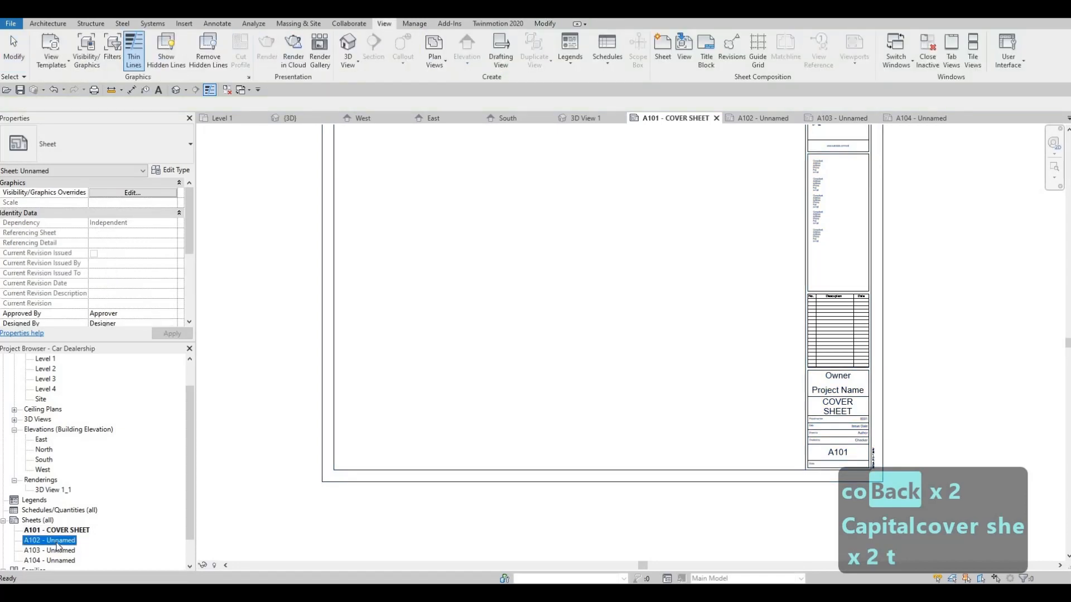
pyautogui.press('F2')
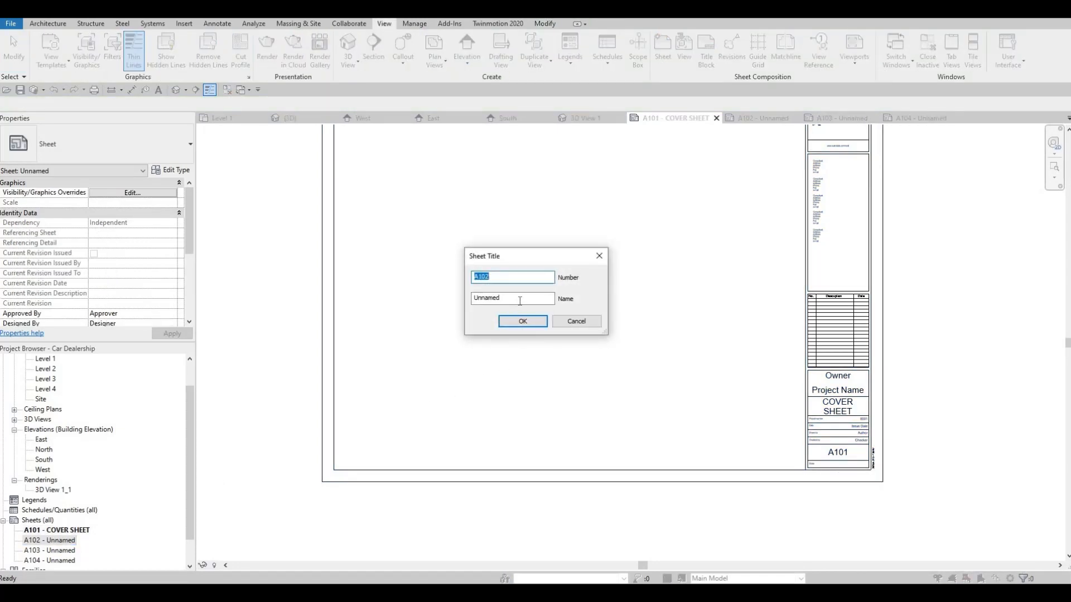
pyautogui.press('Tab')
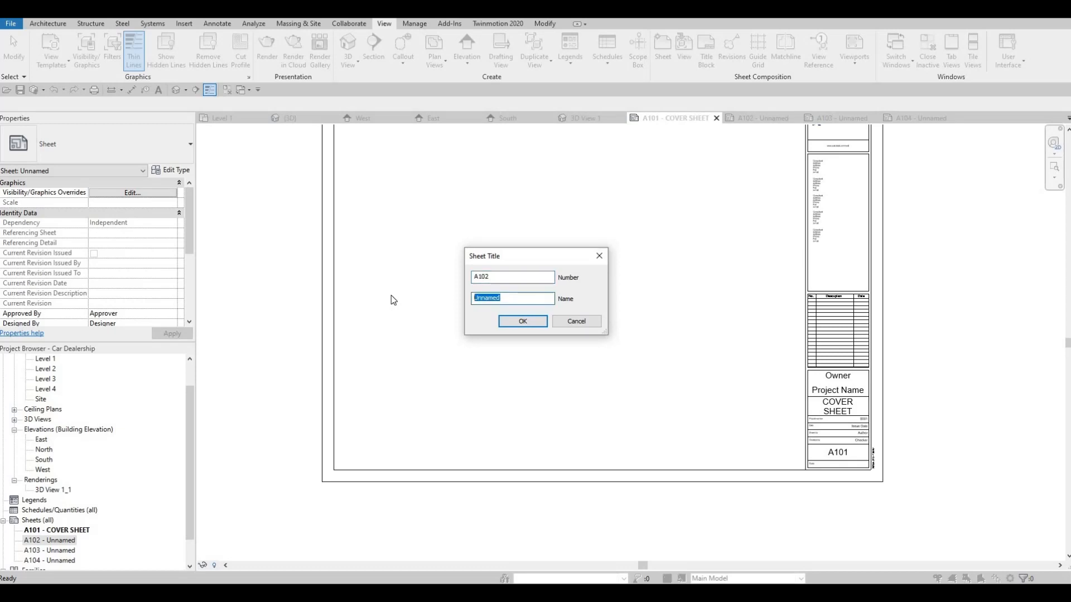
pyautogui.write('F')
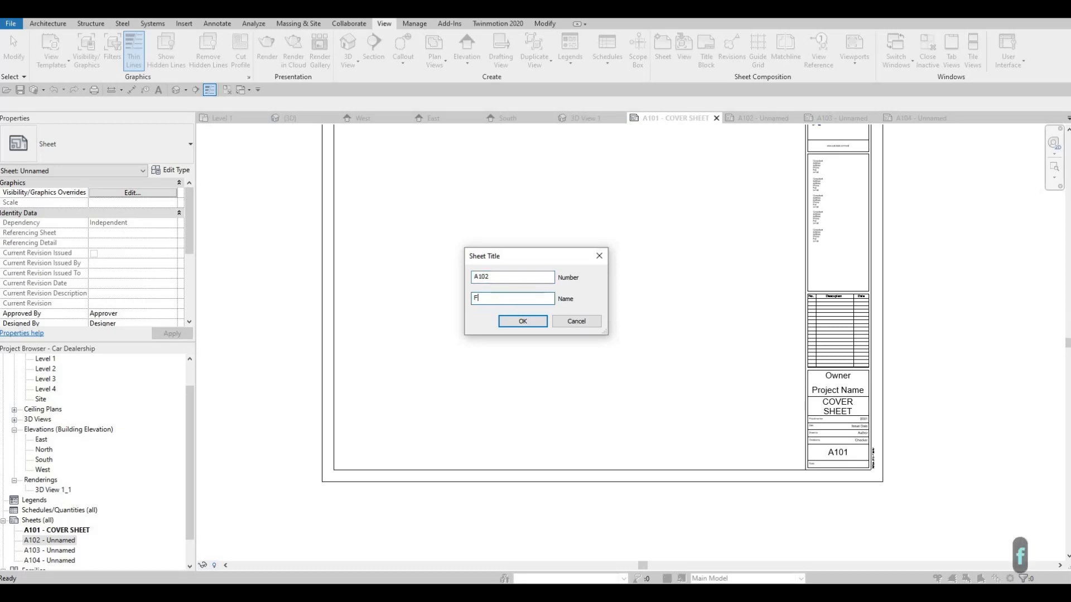
pyautogui.write('IRST FLOOR')
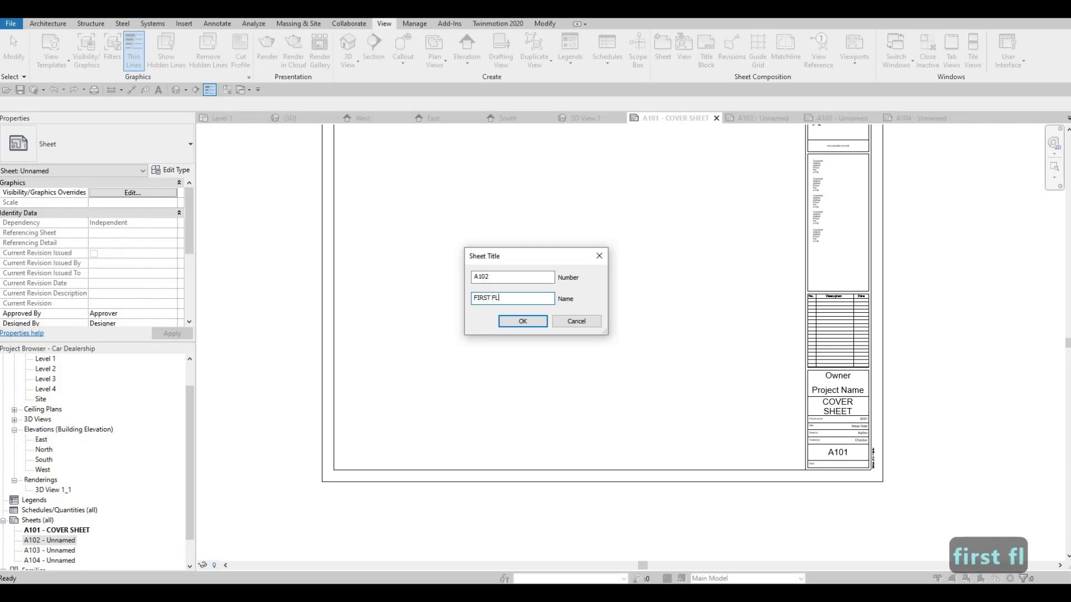
pyautogui.click(523, 324)
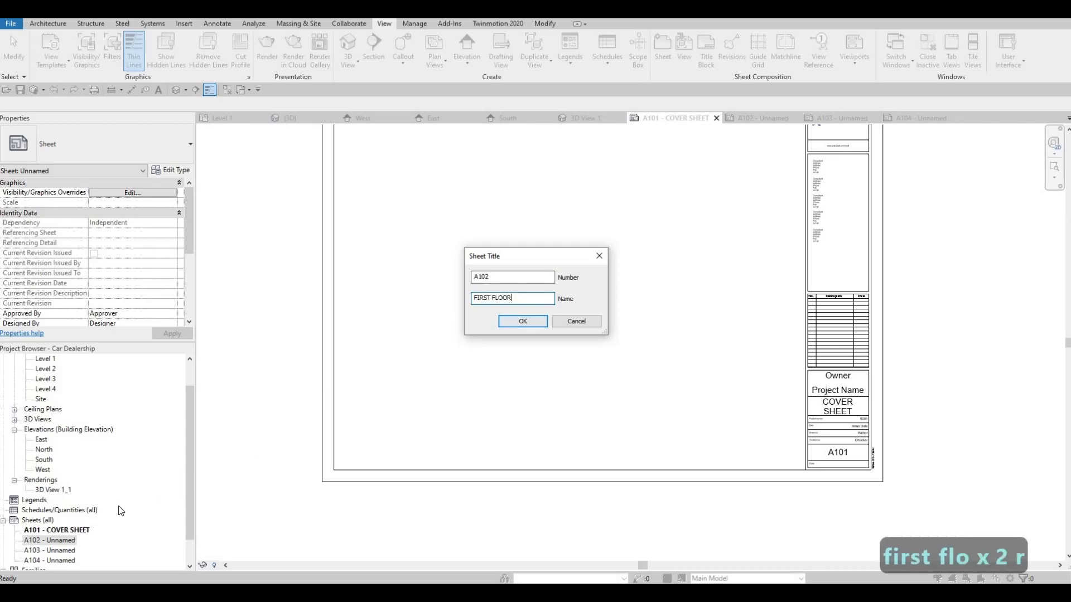
# Step: Rename sheet A103 as SECOND FLOOR, keeping its sheet number
pyautogui.click(68, 552)
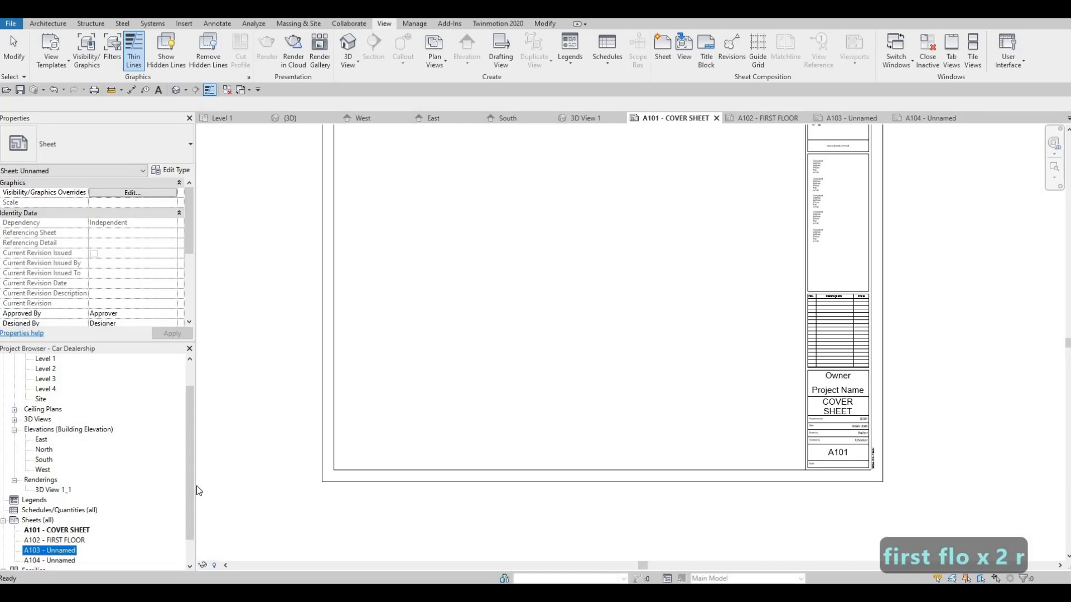
pyautogui.press('F2')
pyautogui.press('Tab')
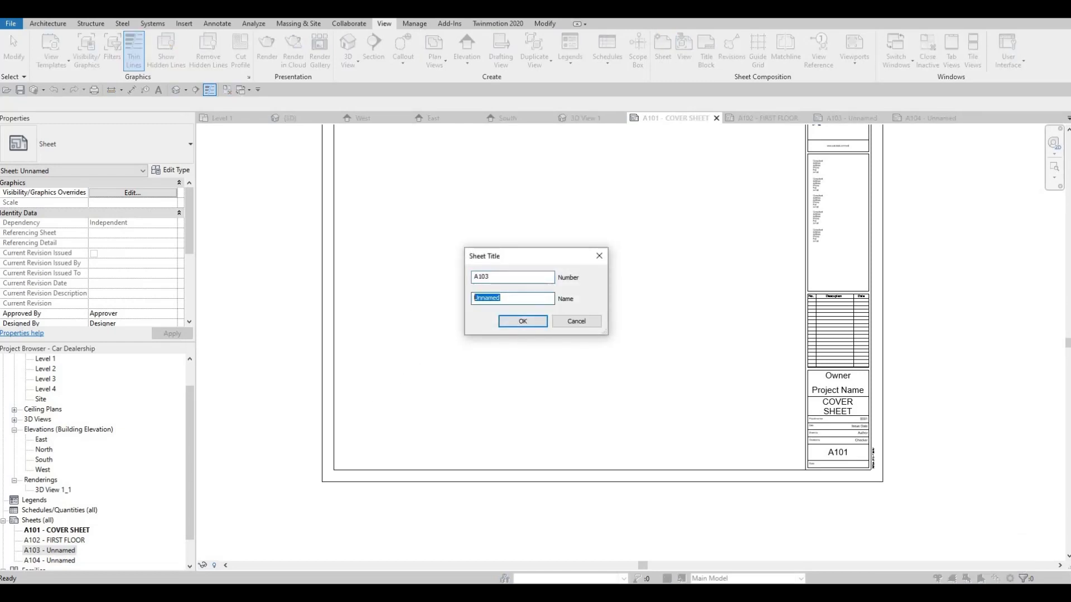
pyautogui.write('SECOND FLOOR')
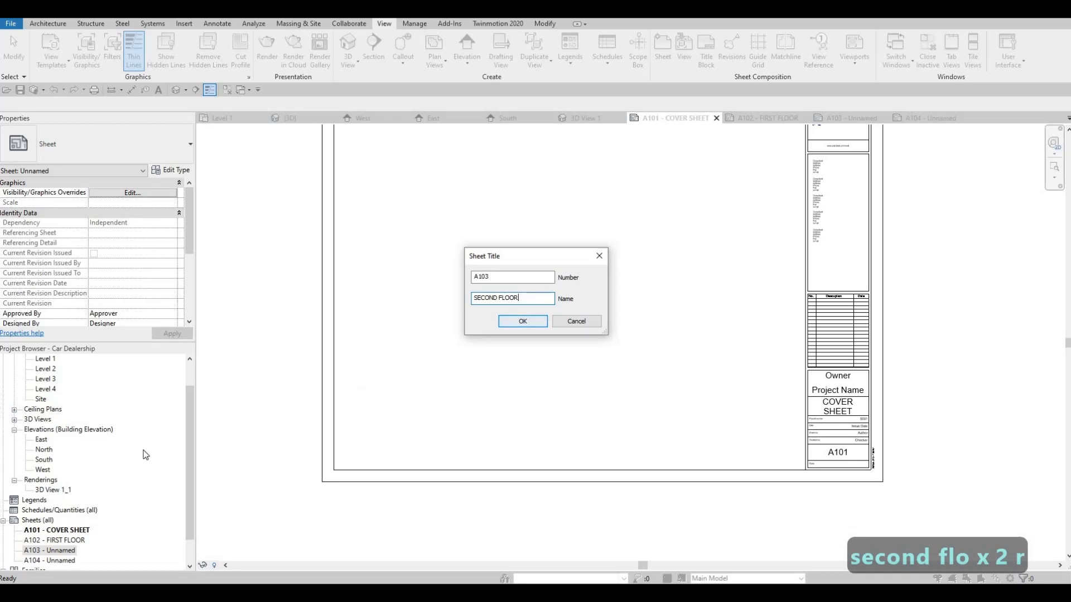
pyautogui.click(522, 321)
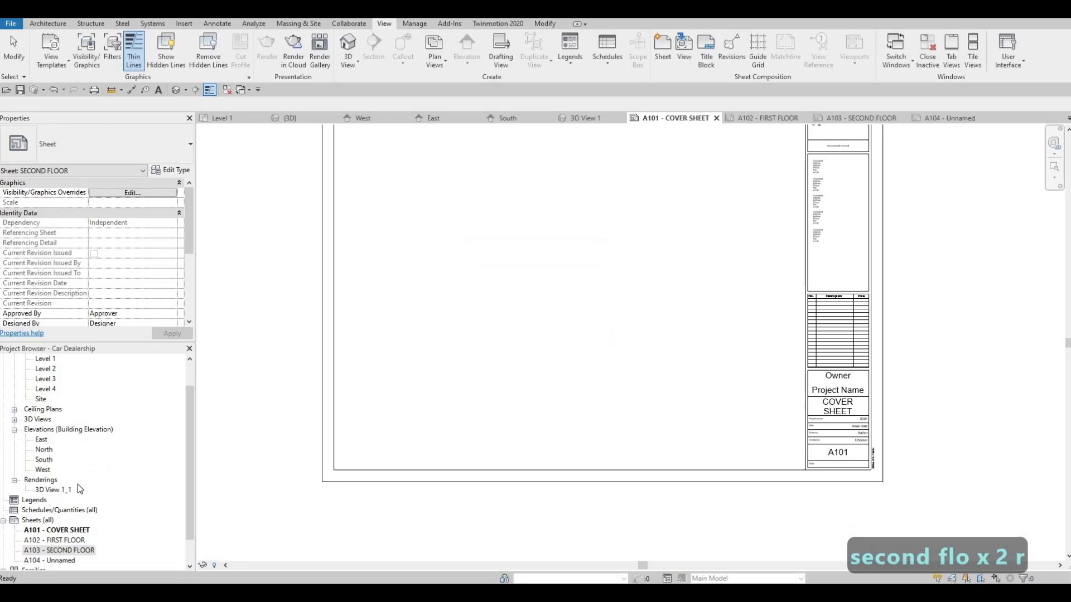
# Step: Rename sheet A104 as ELEVATION, keeping its sheet number
pyautogui.scroll(-1, 64, 527)
pyautogui.click(61, 531)
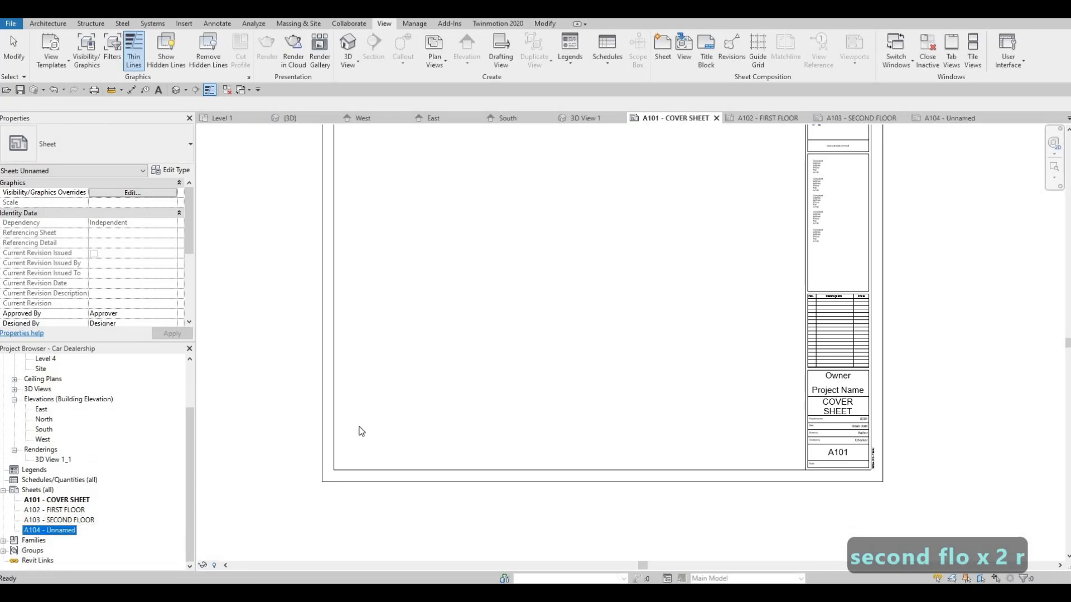
pyautogui.press('F2')
pyautogui.press('Tab')
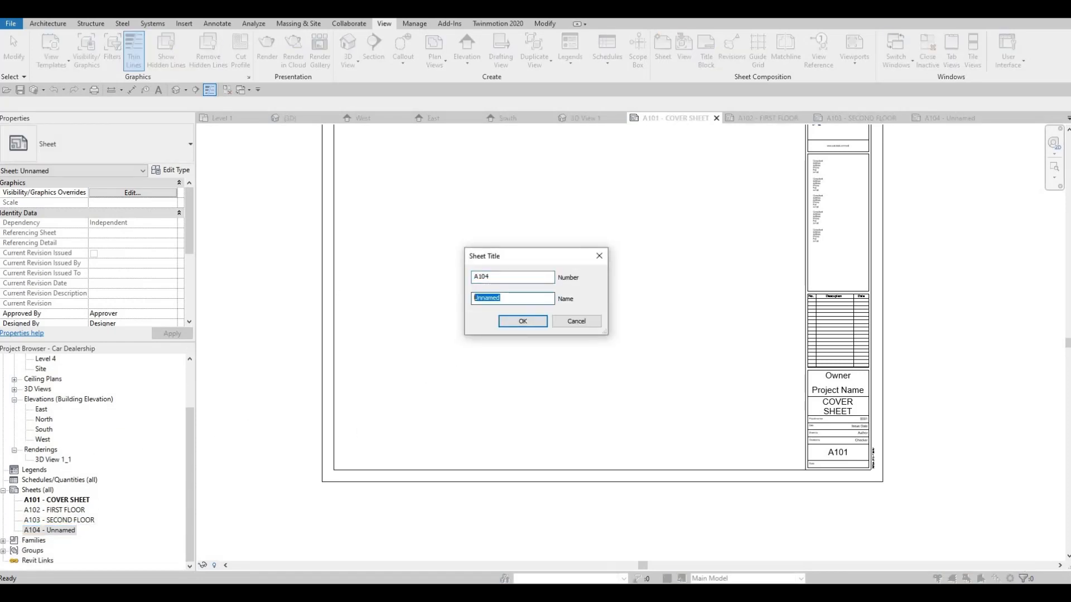
pyautogui.write('ELEVATION')
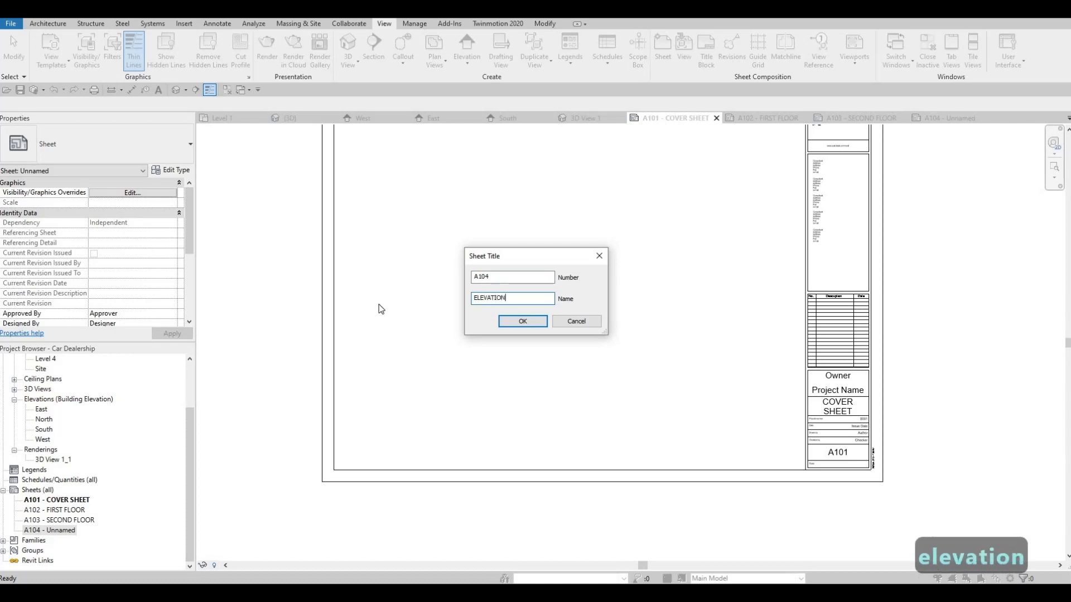
pyautogui.press('Return')
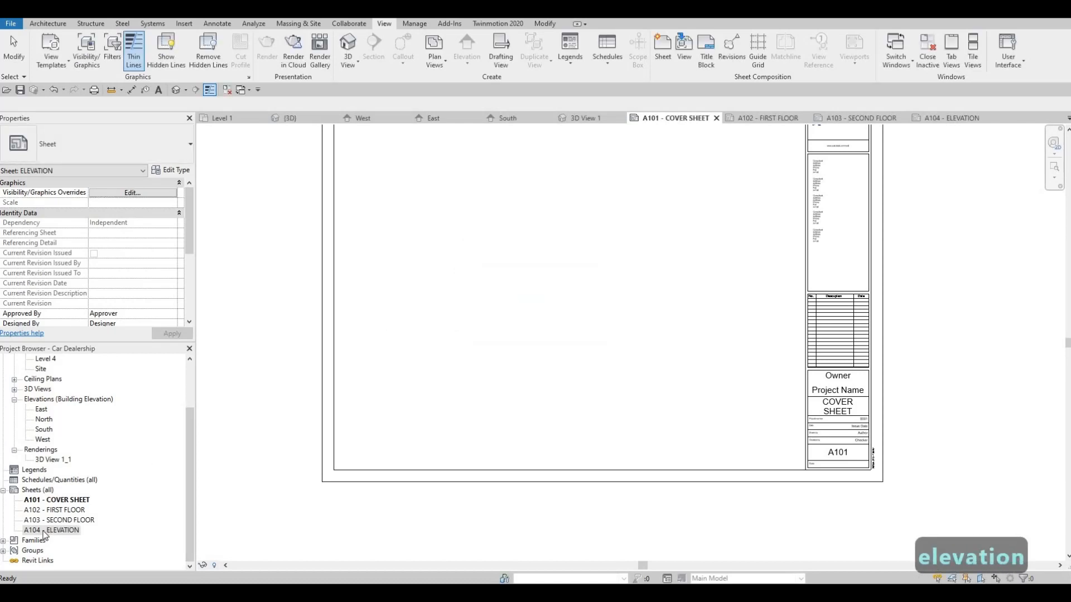
pyautogui.rightClick(44, 530)
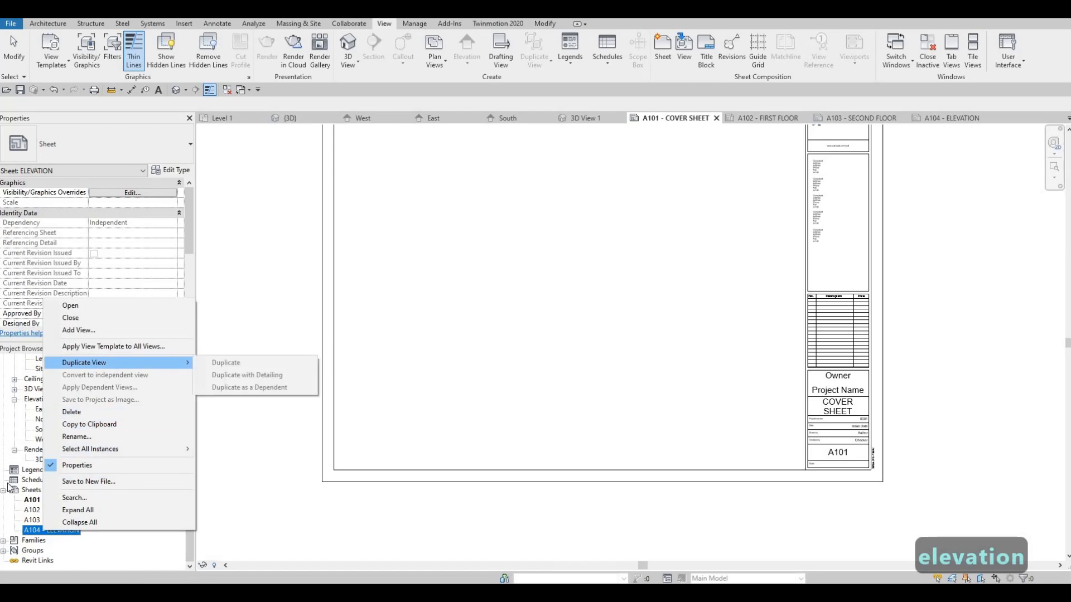
pyautogui.click(22, 493)
pyautogui.rightClick(21, 496)
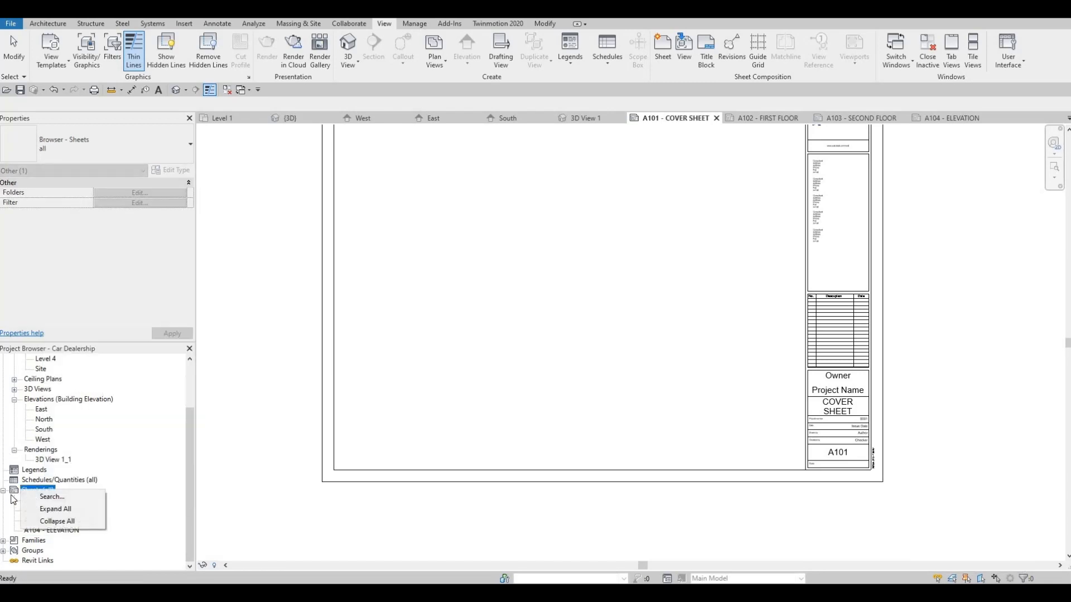
# Step: Create one more new sheet with the A0 metric title block
pyautogui.click(34, 490)
pyautogui.rightClick(34, 492)
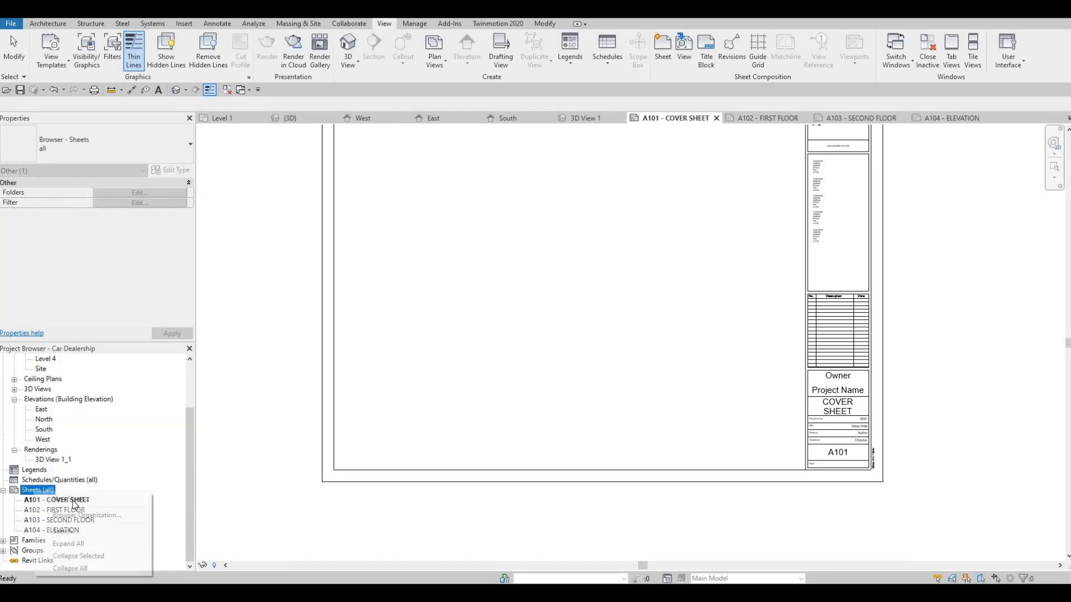
pyautogui.click(71, 499)
pyautogui.click(575, 426)
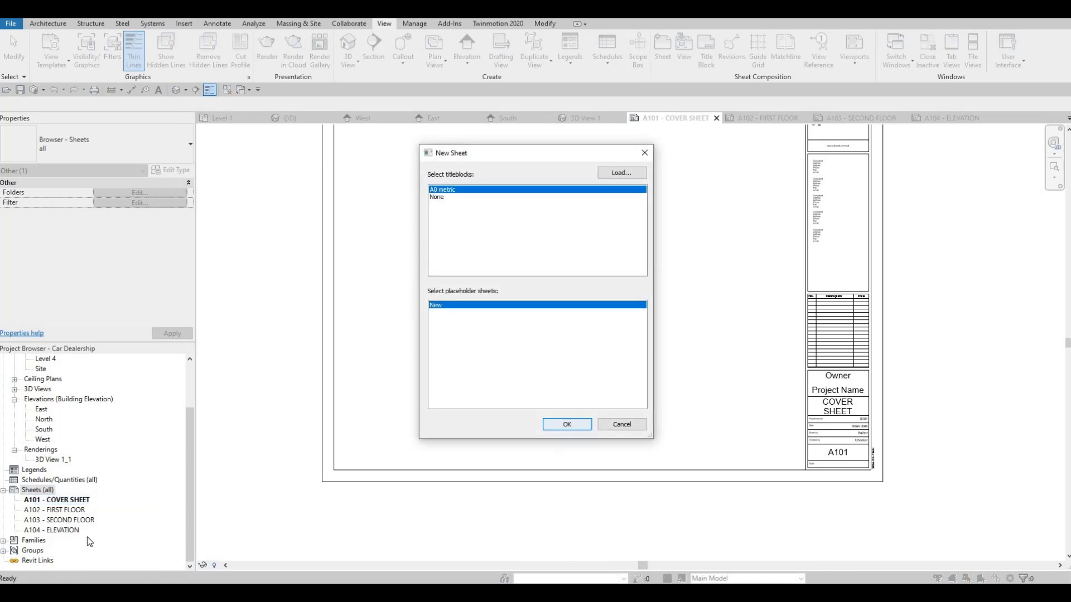
# Step: Give the new sheet A105 the name ELEVATION as well, keeping its sheet number
pyautogui.click(70, 532)
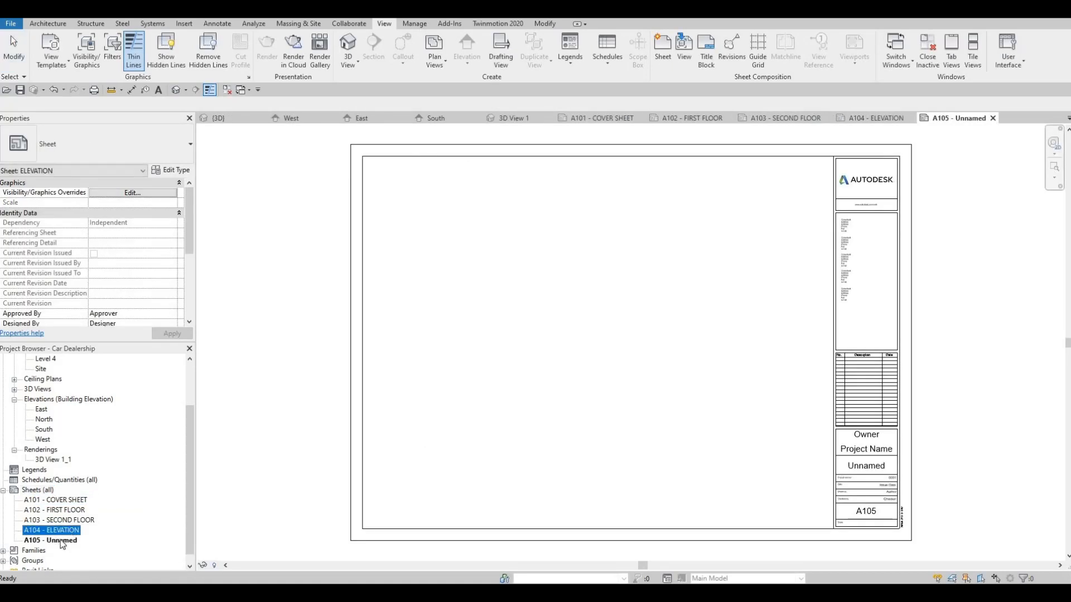
pyautogui.click(61, 540)
pyautogui.press('F2')
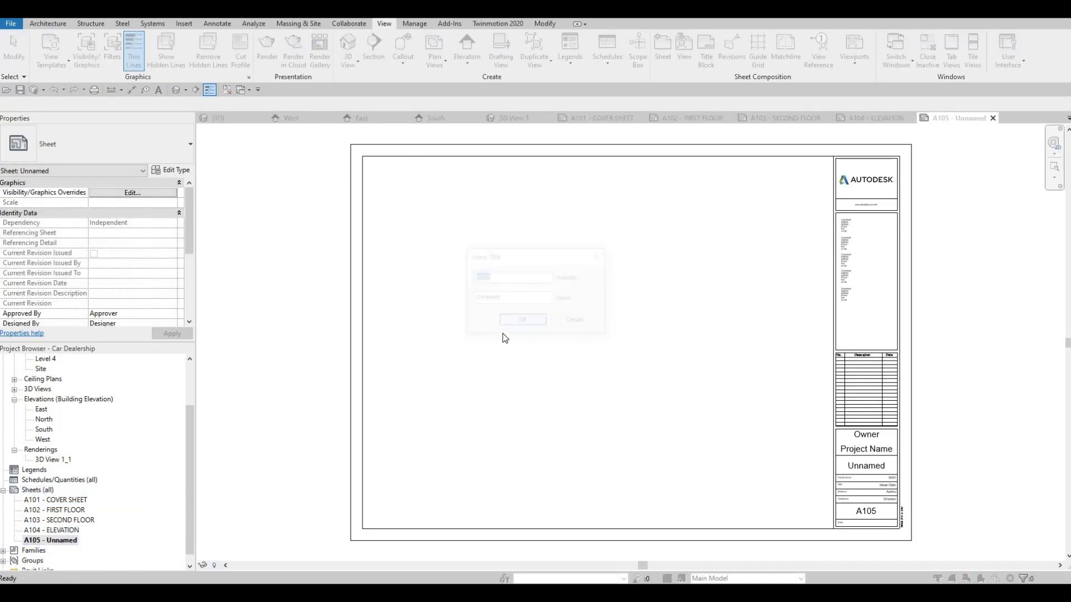
pyautogui.press('Tab')
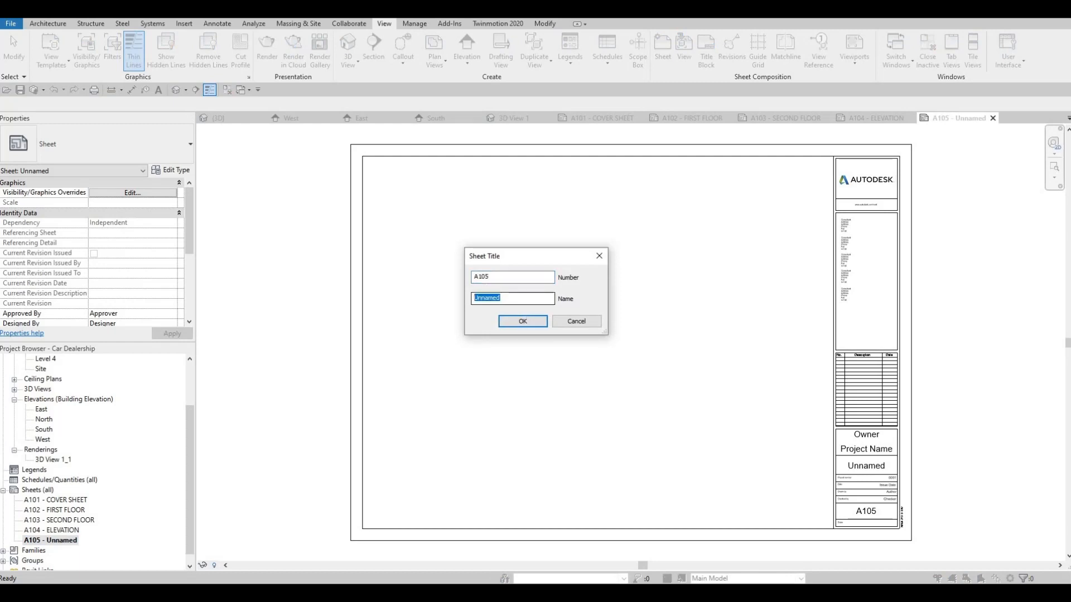
pyautogui.write('ELEVATION')
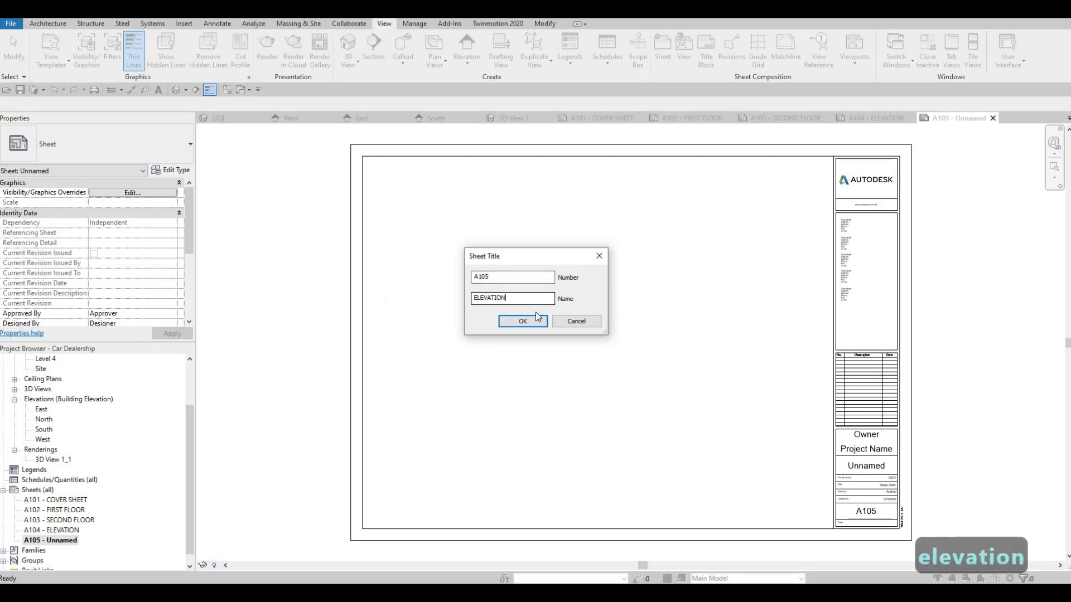
pyautogui.click(522, 322)
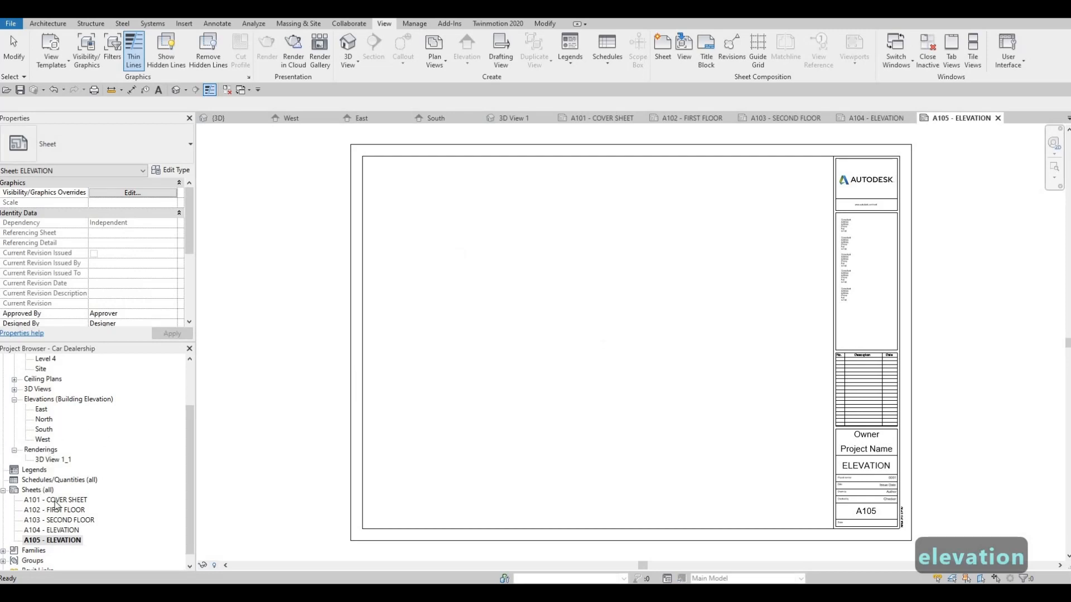
# Step: Open sheet A101 - COVER SHEET and close all other inactive views
pyautogui.doubleClick(57, 501)
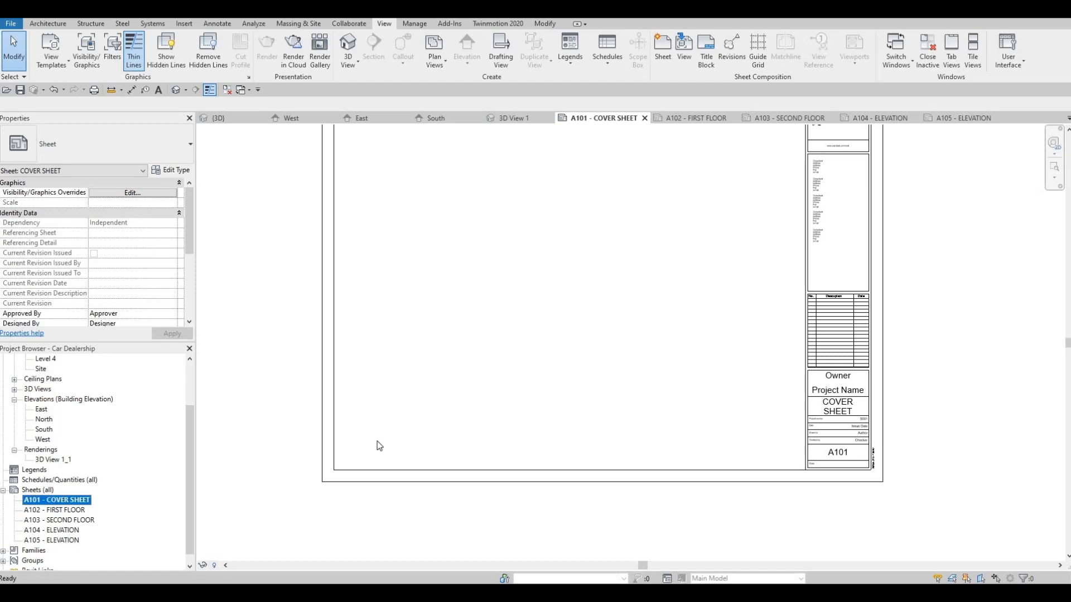
pyautogui.moveTo(592, 457); pyautogui.dragTo(621, 508, button='middle')
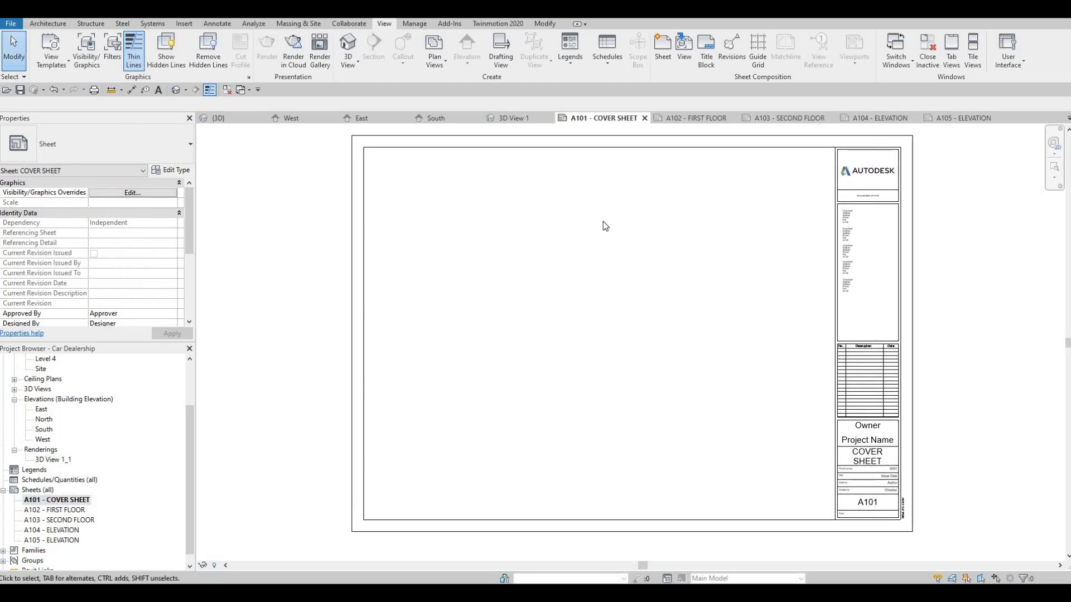
pyautogui.click(226, 90)
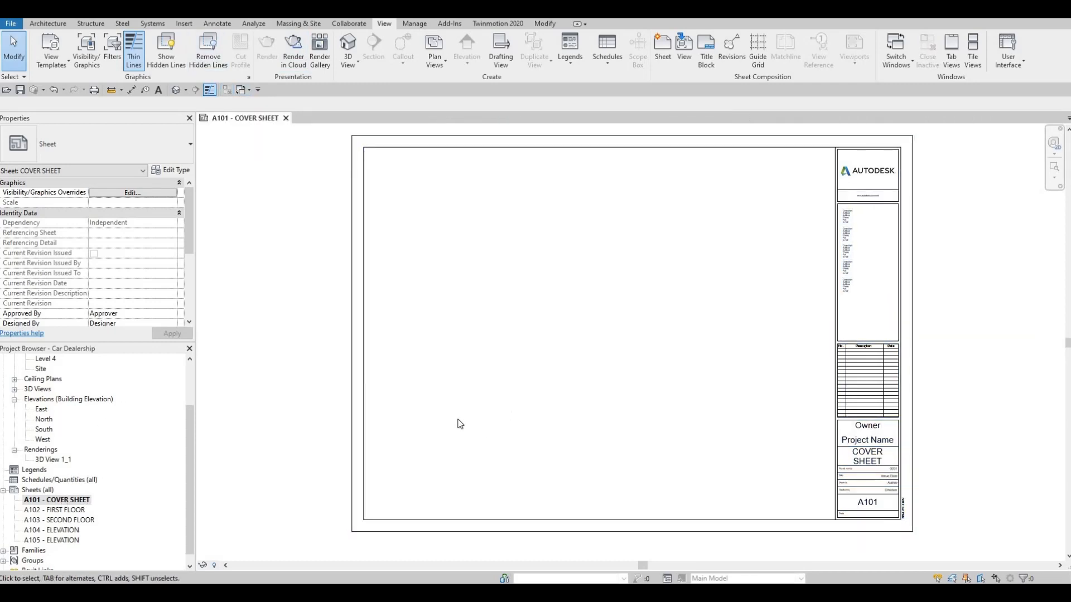
# Step: Place the rendering 3D View 1_1 in the upper left part of the cover sheet
pyautogui.click(53, 460)
pyautogui.moveTo(415, 341); pyautogui.dragTo(487, 232)
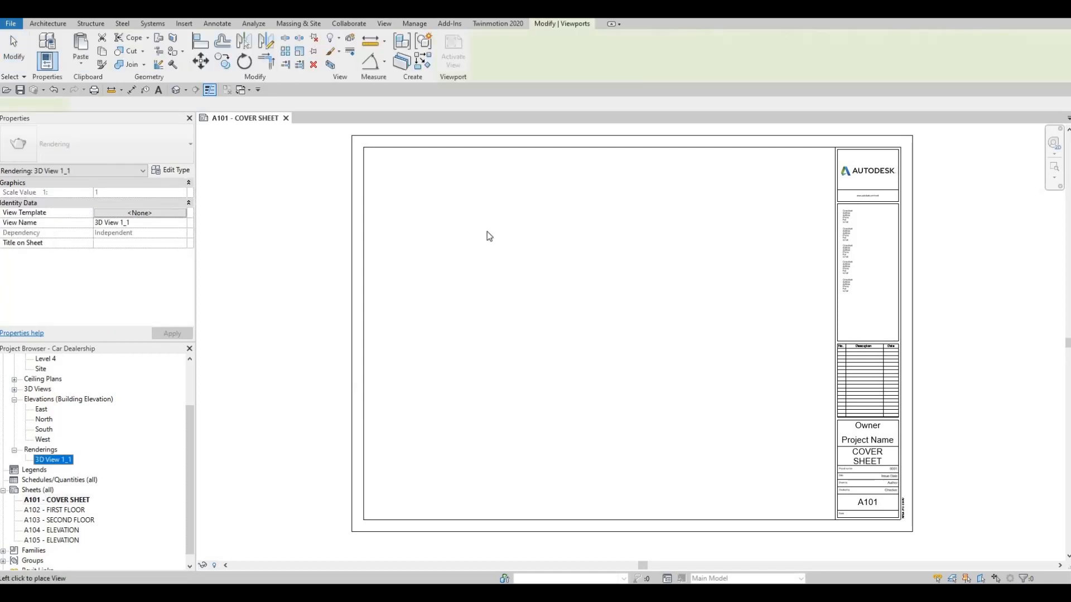
pyautogui.click(485, 231)
pyautogui.press('Escape')
pyautogui.press('Escape')
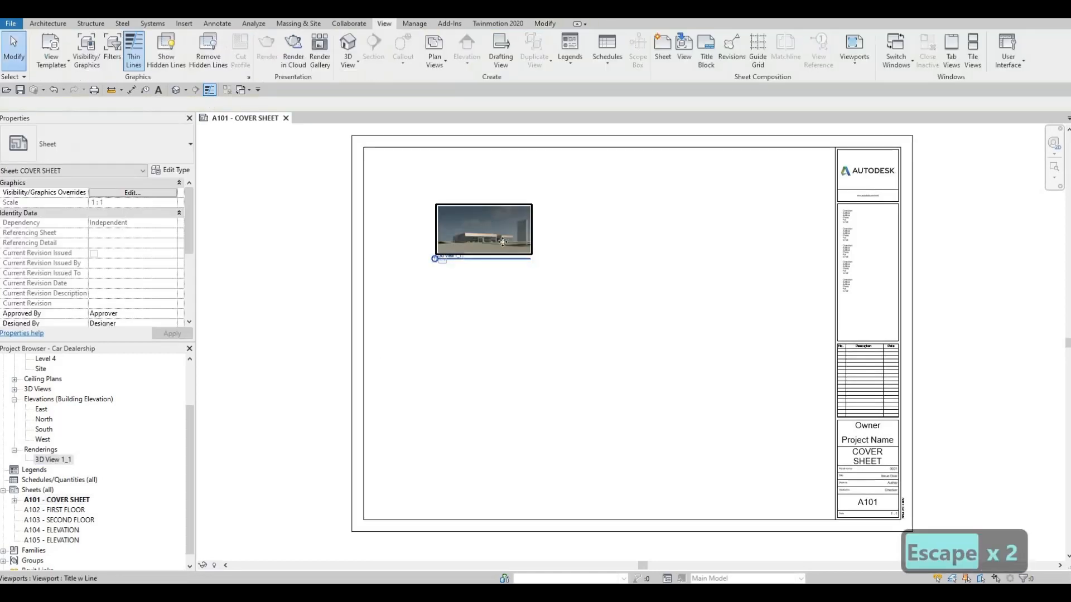
# Step: Move the rendering's viewport slightly up and to the left on the cover sheet
pyautogui.click(486, 222)
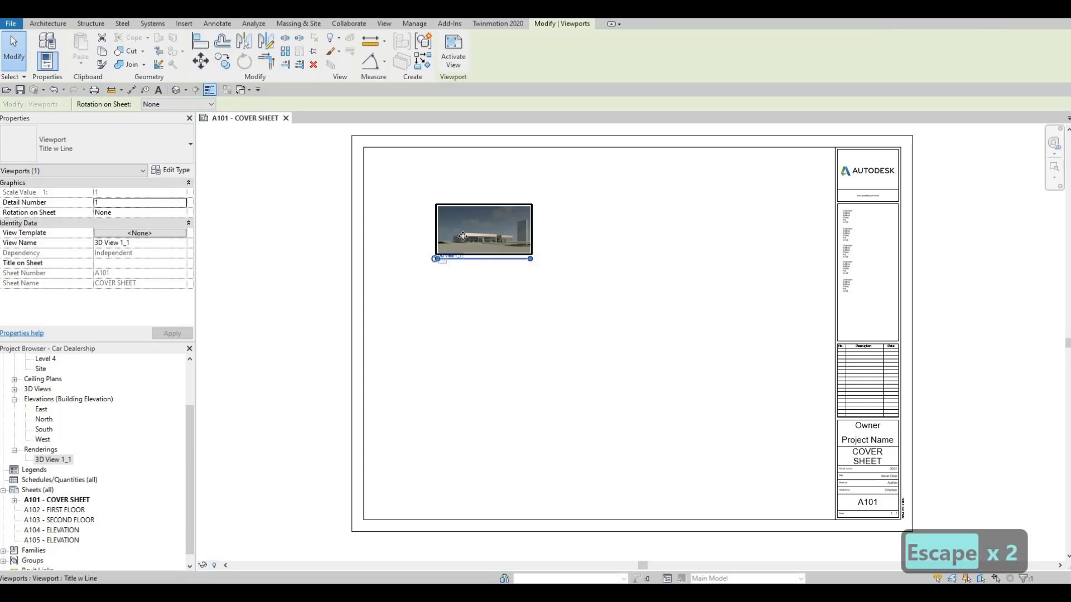
pyautogui.scroll(2, 496, 218)
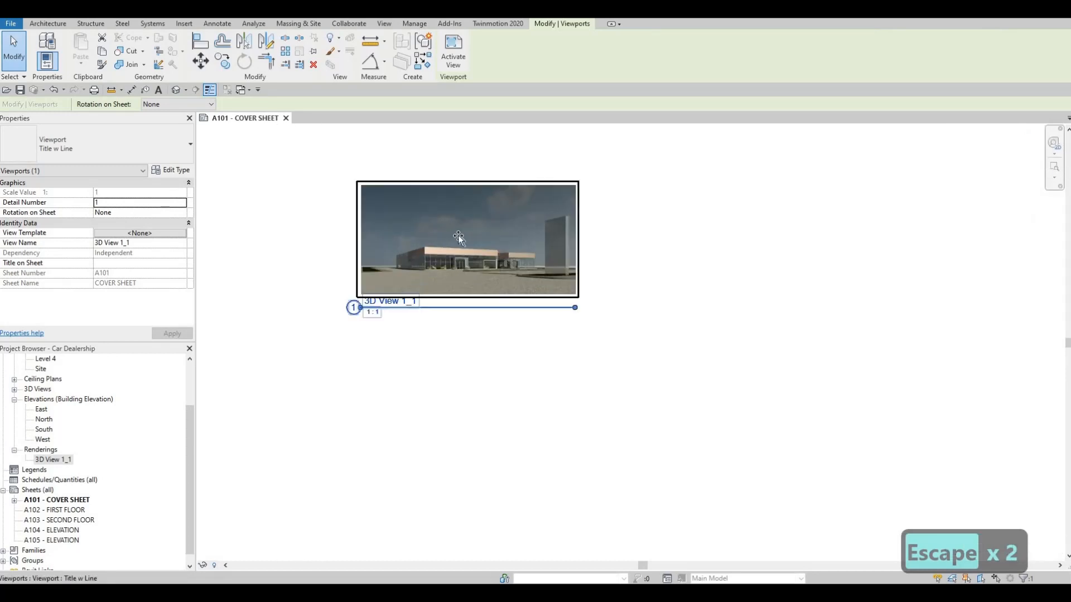
pyautogui.moveTo(459, 237); pyautogui.dragTo(515, 247)
pyautogui.moveTo(432, 257); pyautogui.dragTo(347, 223)
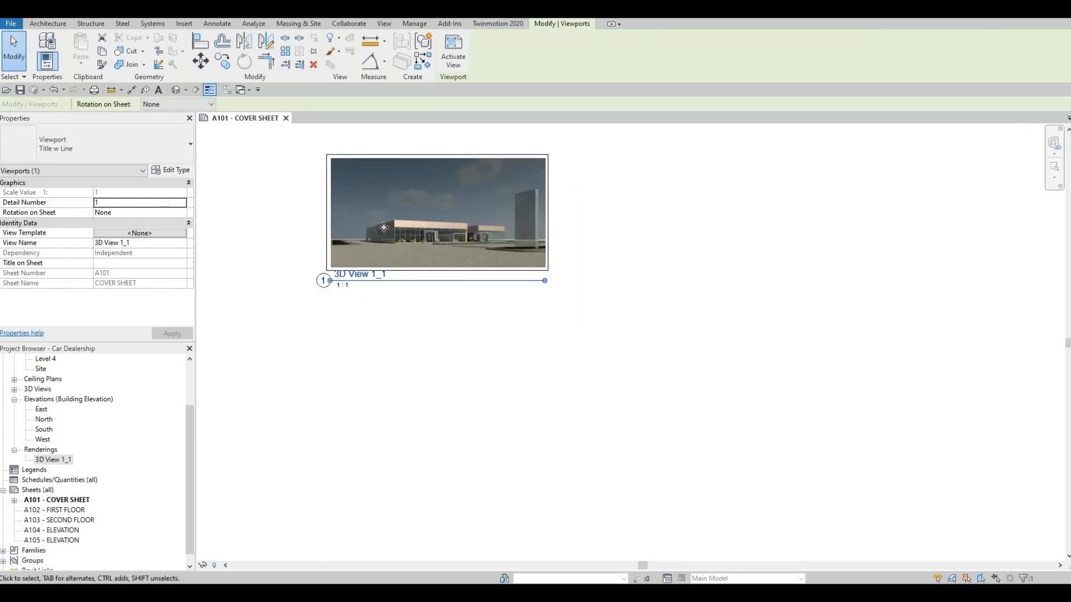
# Step: Activate the rendering's viewport and enlarge its image proportionally to about 418 by 213
pyautogui.press('Escape')
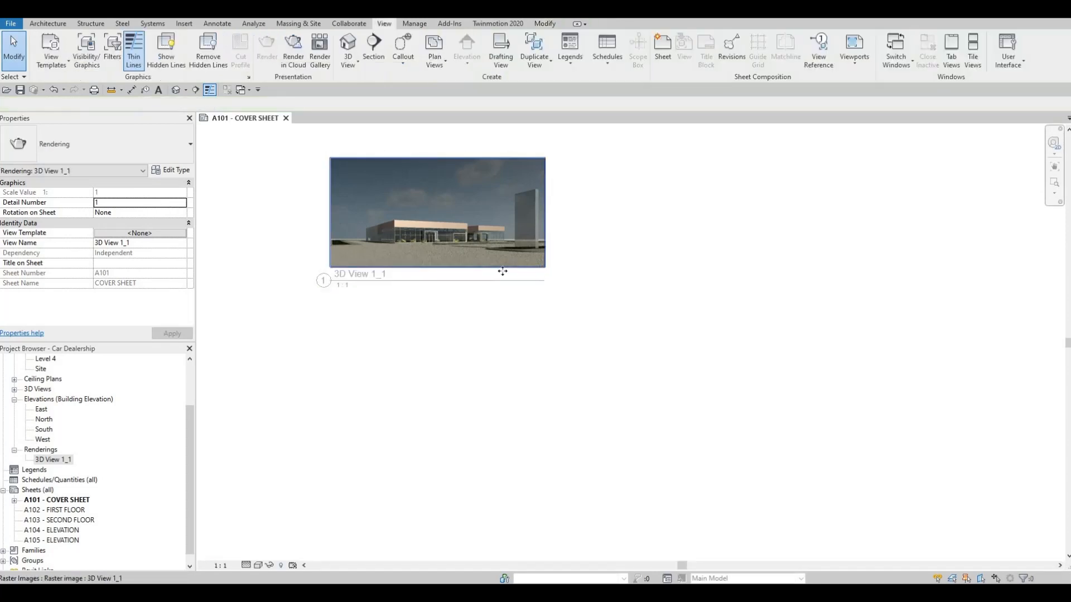
pyautogui.click(545, 268)
pyautogui.moveTo(545, 267); pyautogui.dragTo(776, 411)
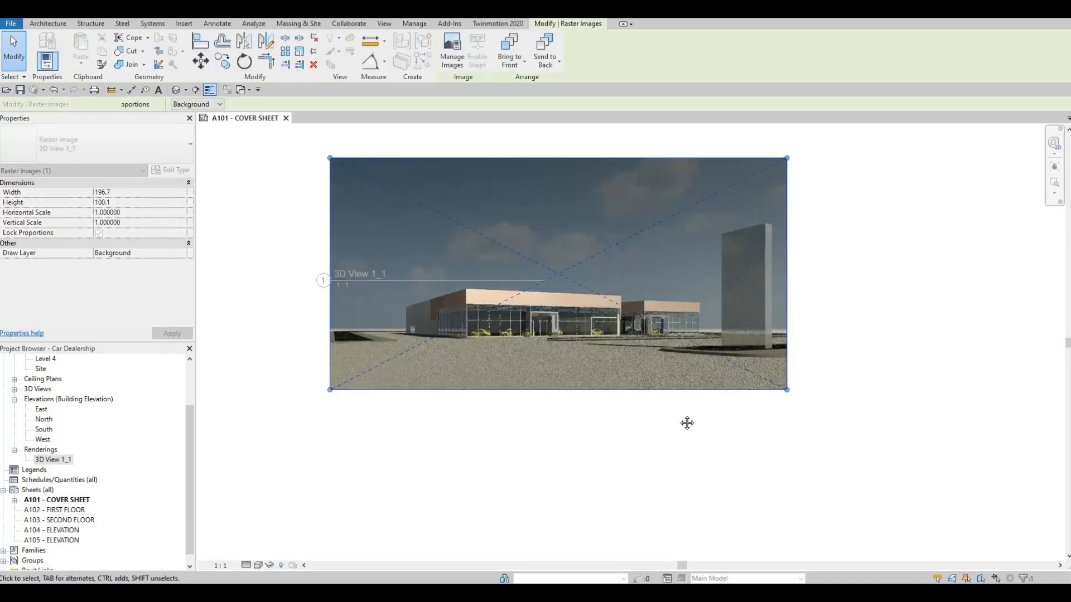
# Step: Shift the rendering image toward the sheet's upper left corner and enlarge it proportionally to about 641 by 326
pyautogui.scroll(-3, 687, 424)
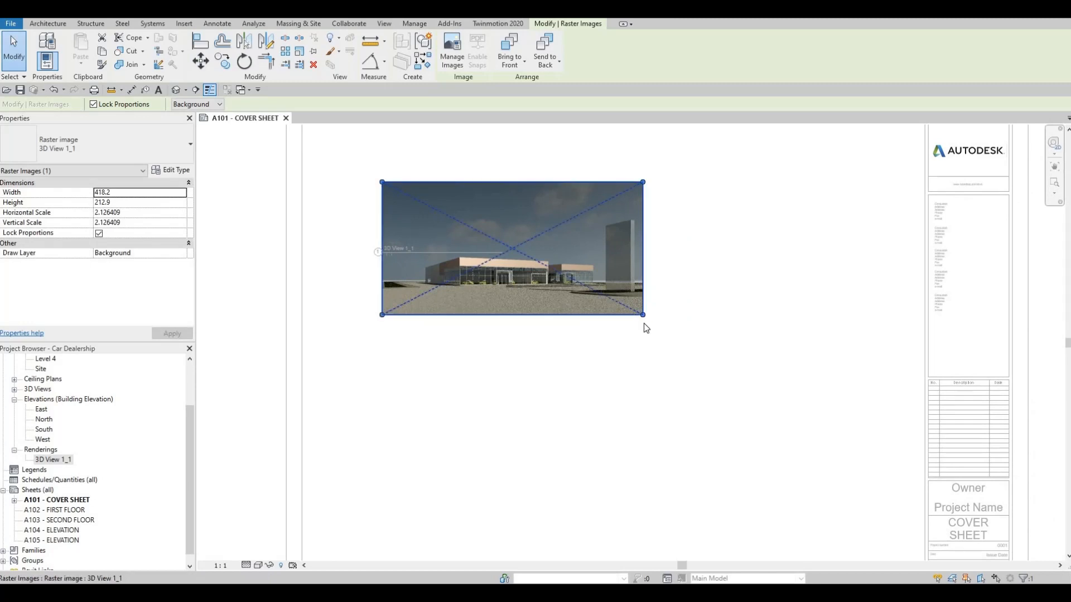
pyautogui.moveTo(643, 316); pyautogui.dragTo(715, 351)
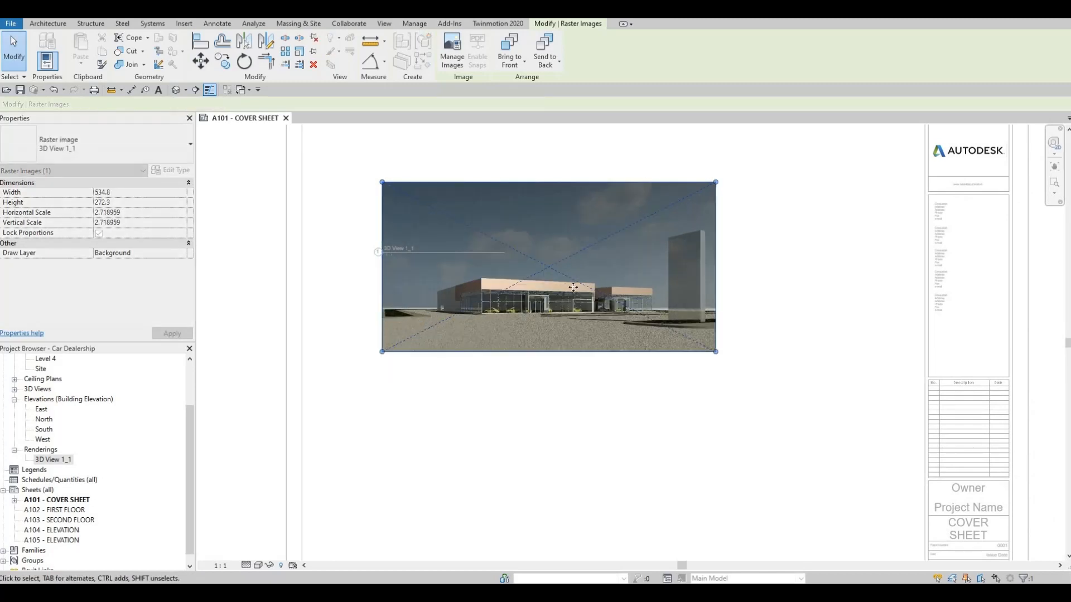
pyautogui.moveTo(573, 287); pyautogui.dragTo(533, 272)
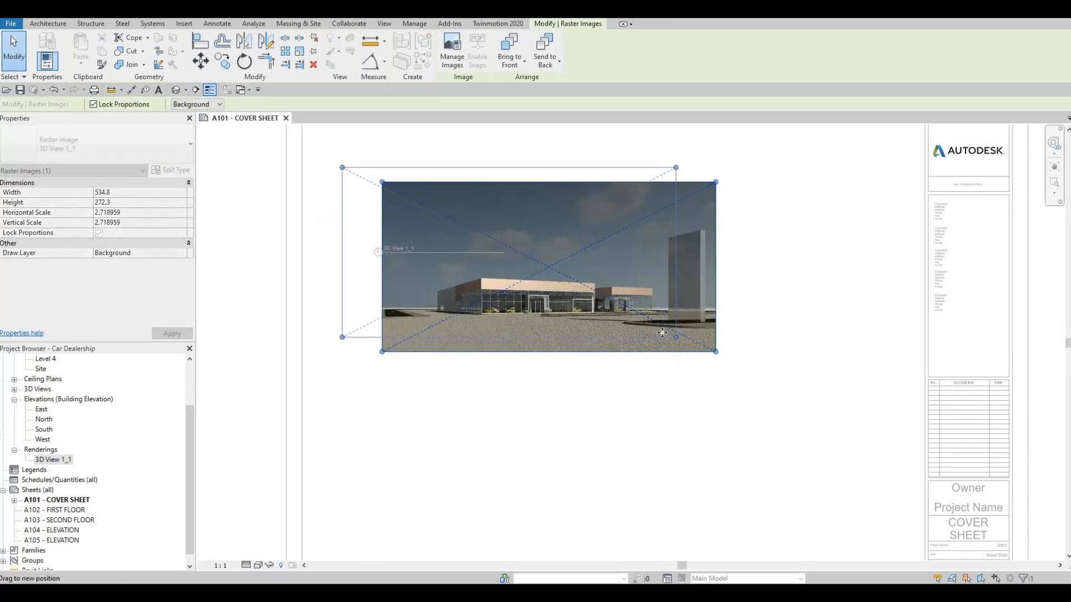
pyautogui.moveTo(676, 337); pyautogui.dragTo(728, 401)
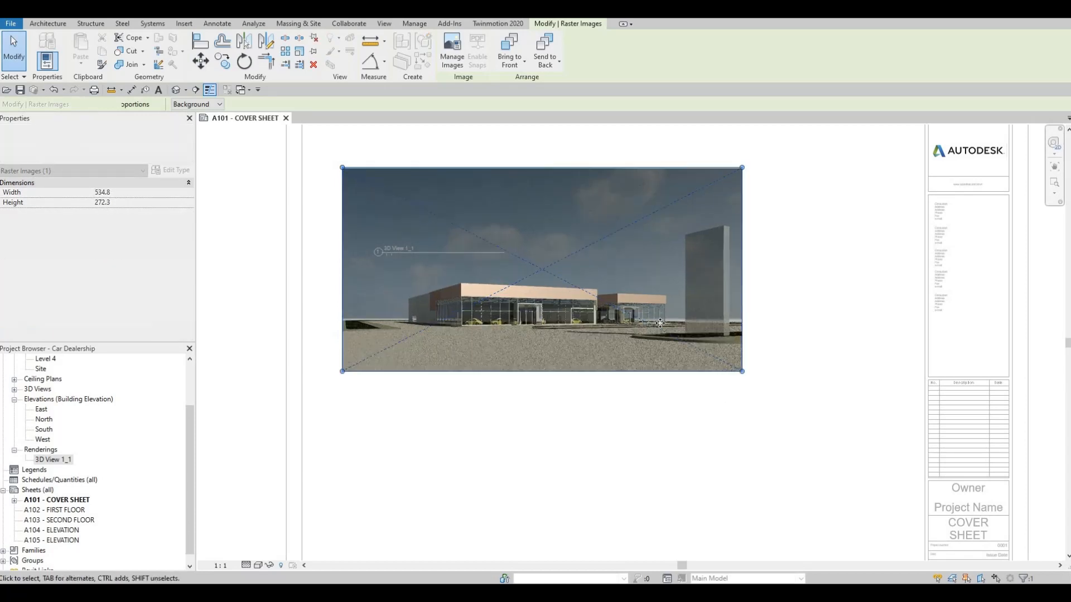
pyautogui.moveTo(659, 329)
pyautogui.mouseDown()
pyautogui.moveTo(626, 319)
pyautogui.moveTo(670, 343)
pyautogui.mouseUp()
# Step: Enlarge the rendering image proportionally to about 894 by 455 so it spans most of the sheet width, and deactivate the viewport
pyautogui.scroll(-2, 696, 366)
pyautogui.click(793, 388)
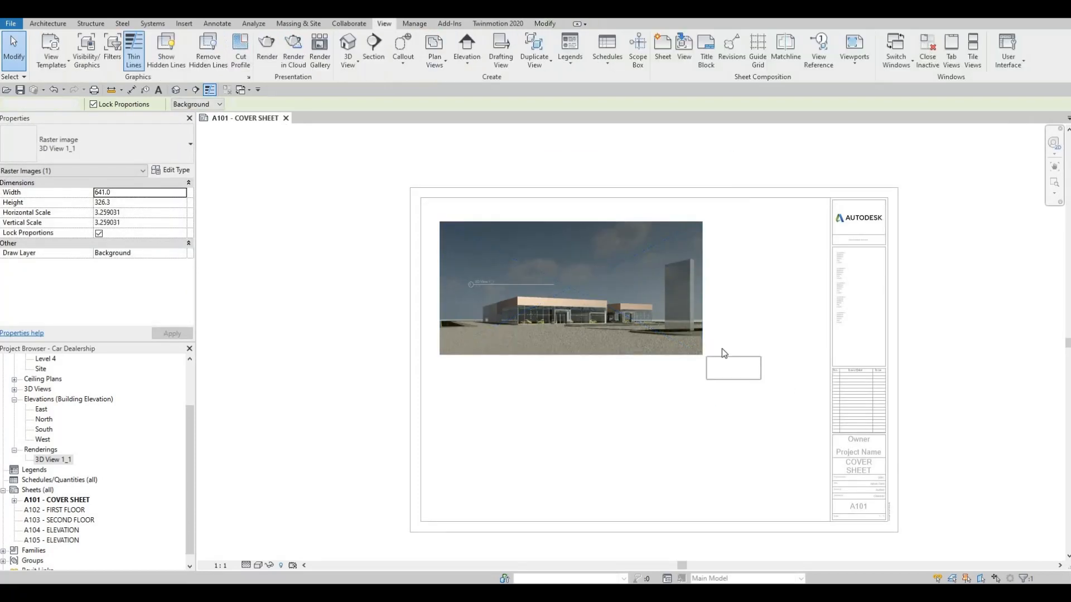
pyautogui.click(700, 352)
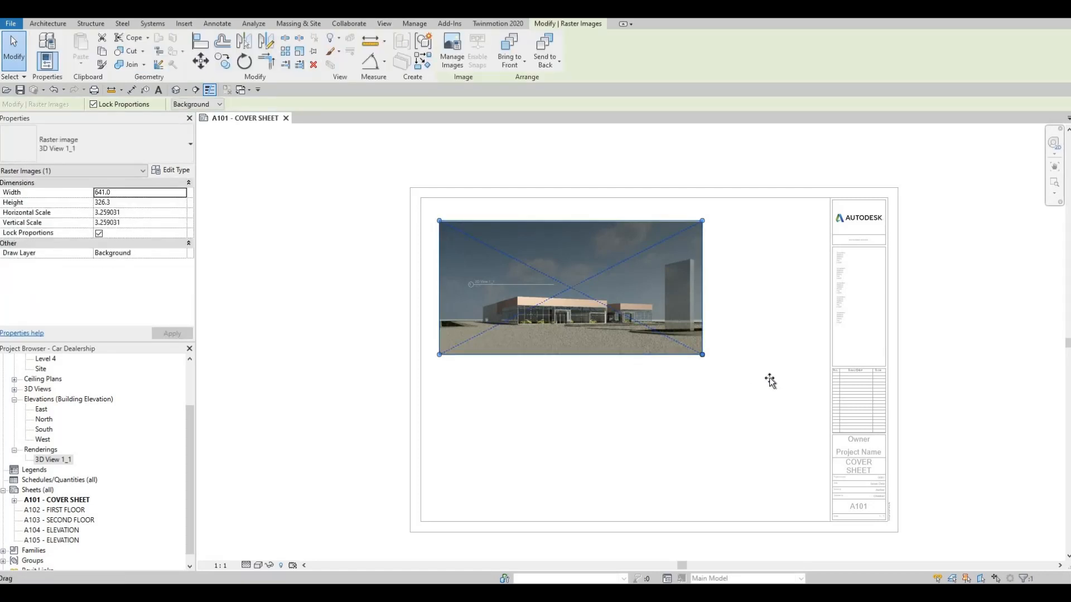
pyautogui.moveTo(770, 381); pyautogui.dragTo(752, 406)
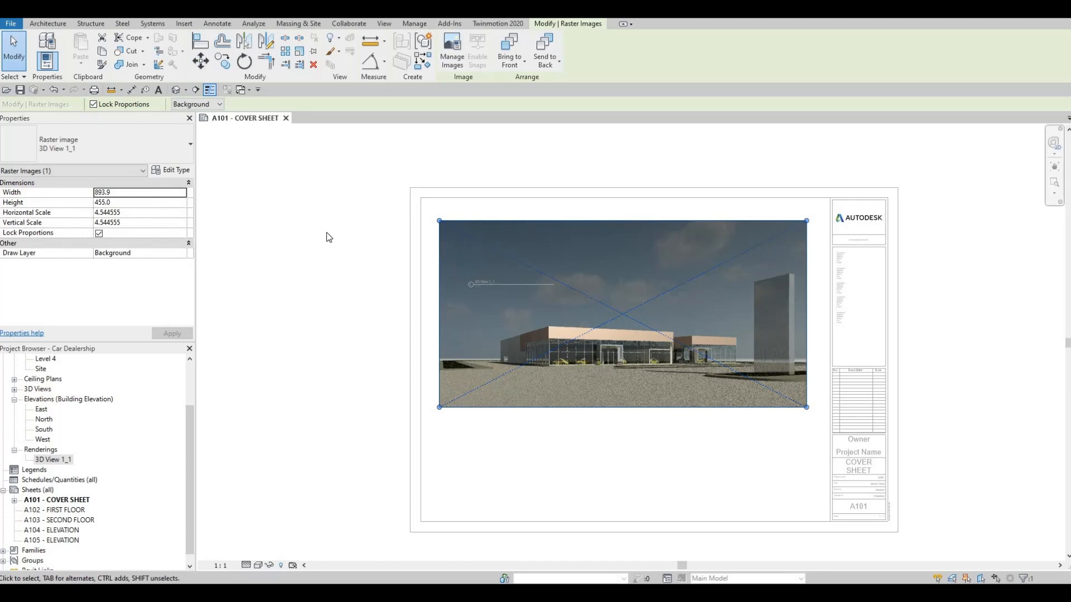
pyautogui.press('Escape')
pyautogui.press('Escape')
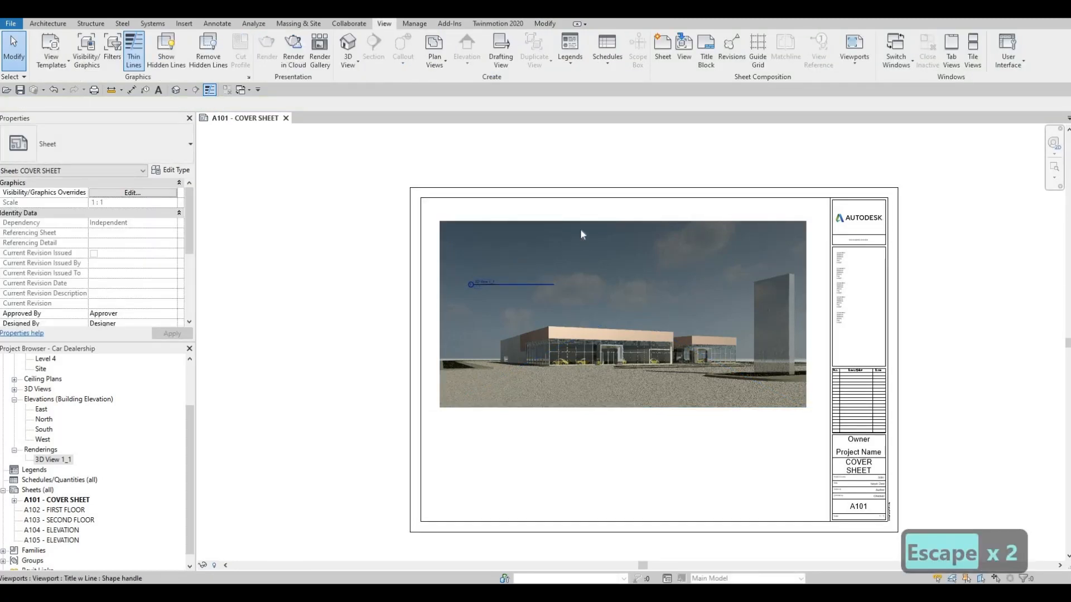
# Step: Change the rendering's viewport type on the cover sheet to No Title
pyautogui.press('Escape')
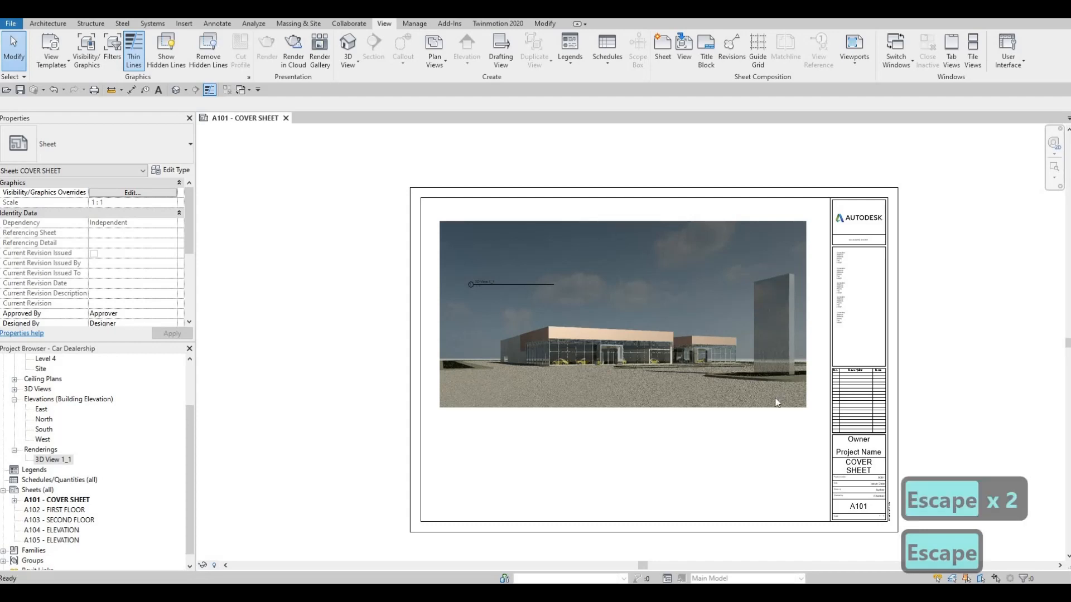
pyautogui.moveTo(801, 400); pyautogui.dragTo(762, 341, button='middle')
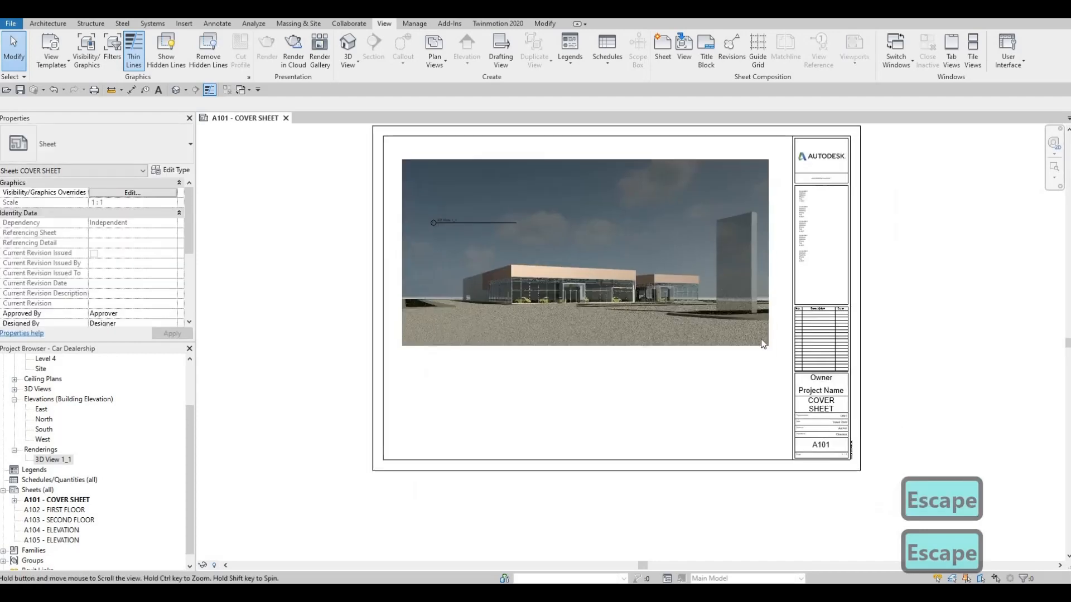
pyautogui.scroll(-1, 730, 309)
pyautogui.press('Escape')
pyautogui.click(520, 202)
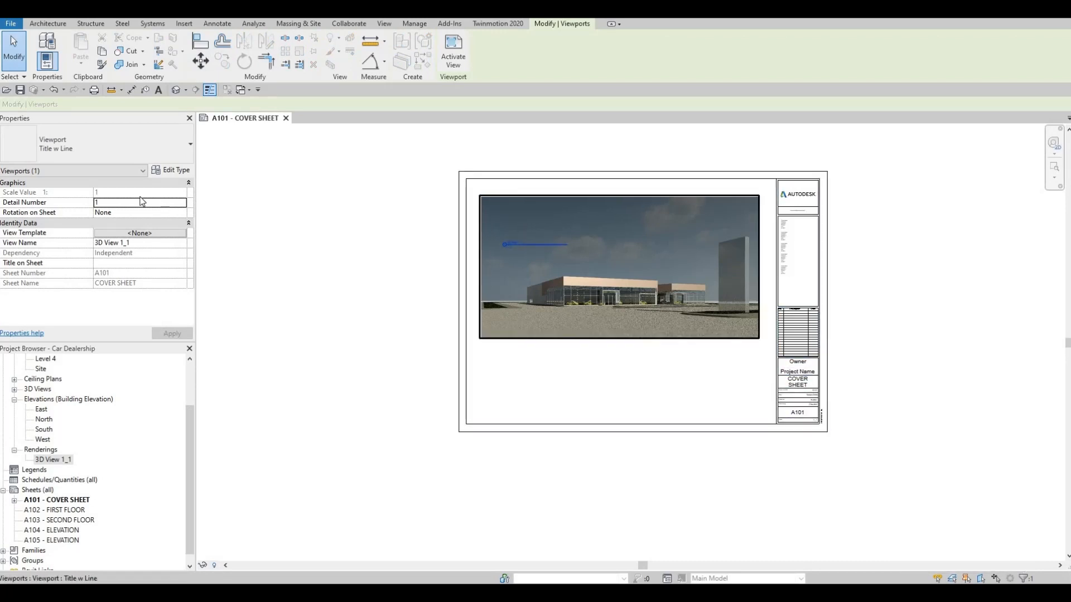
pyautogui.click(99, 152)
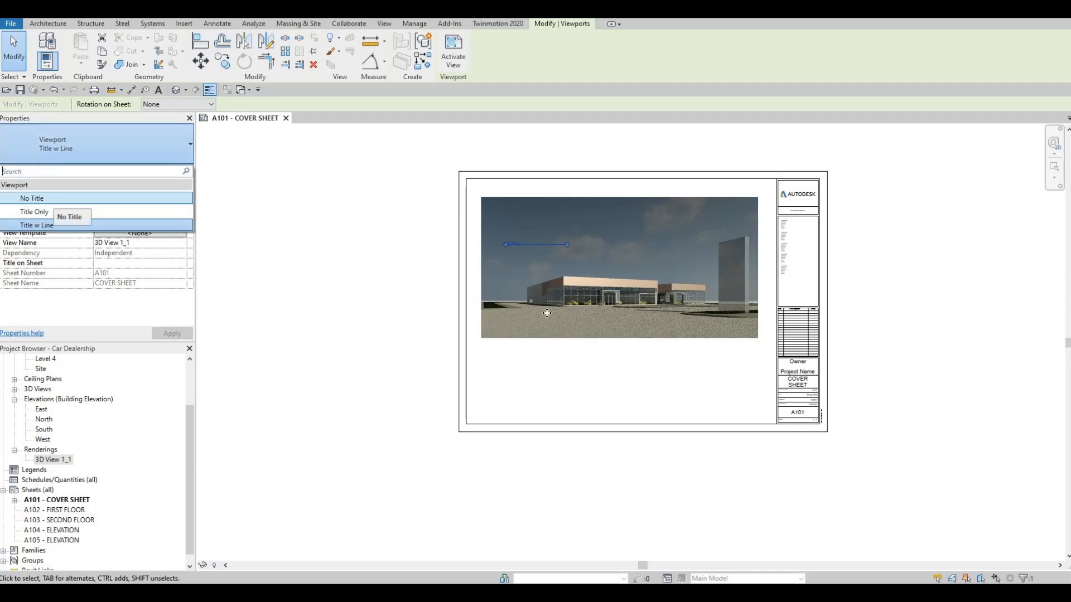
pyautogui.click(53, 199)
pyautogui.press('Escape')
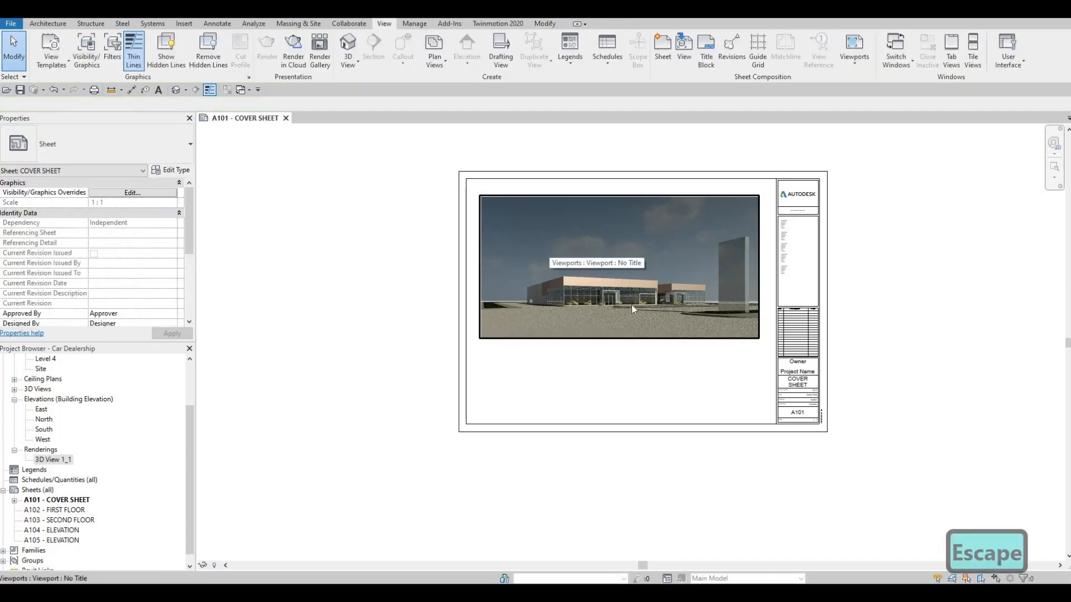
# Step: Nudge the rendering's viewport three increments up and one to the right on the cover sheet
pyautogui.scroll(2, 601, 262)
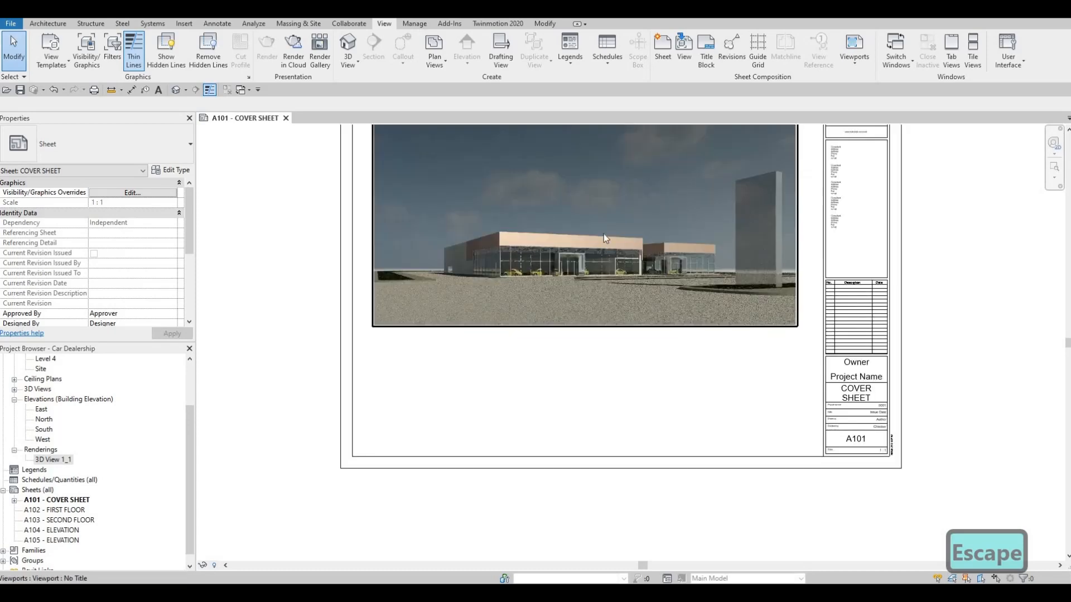
pyautogui.scroll(3, 613, 240)
pyautogui.scroll(-4, 642, 297)
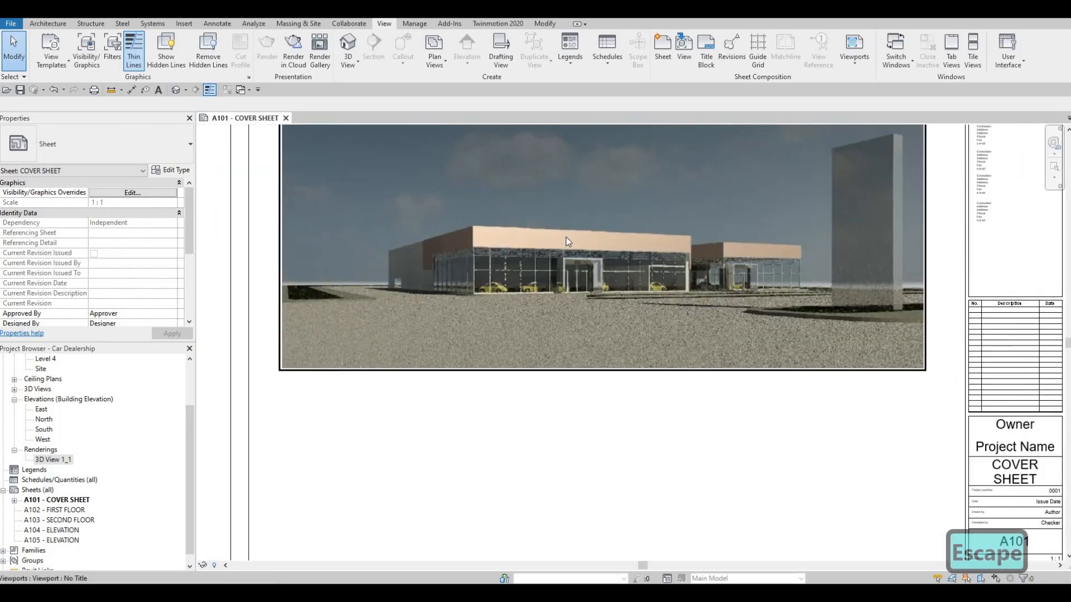
pyautogui.scroll(-5, 718, 269)
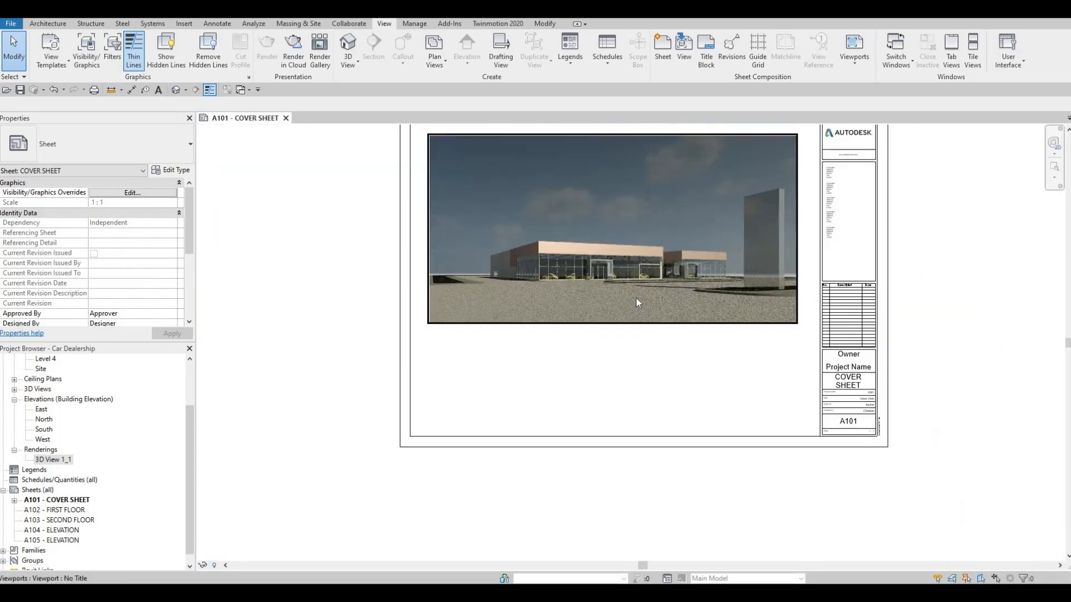
pyautogui.moveTo(543, 264); pyautogui.dragTo(538, 291, button='middle')
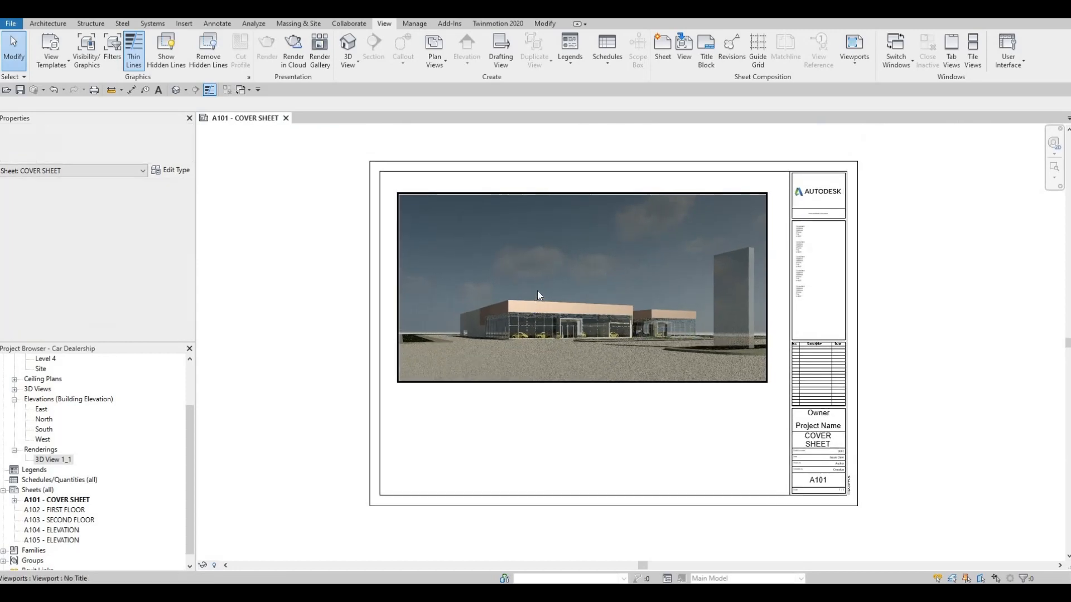
pyautogui.moveTo(578, 324); pyautogui.dragTo(576, 305, button='middle')
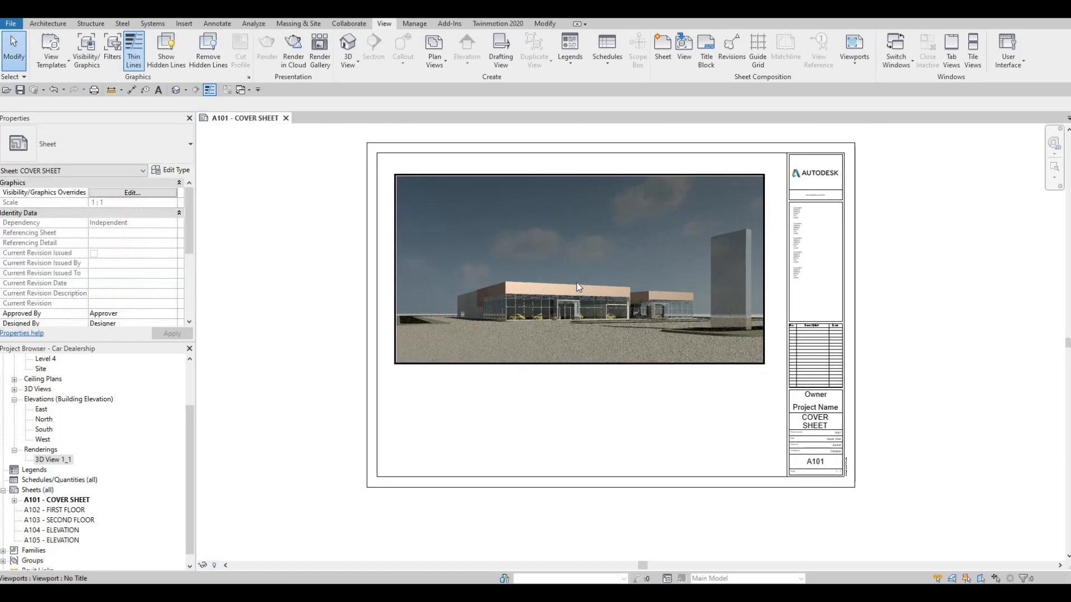
pyautogui.click(600, 184)
pyautogui.press('Up')
pyautogui.press('Up')
pyautogui.press('Up')
pyautogui.press('Right')
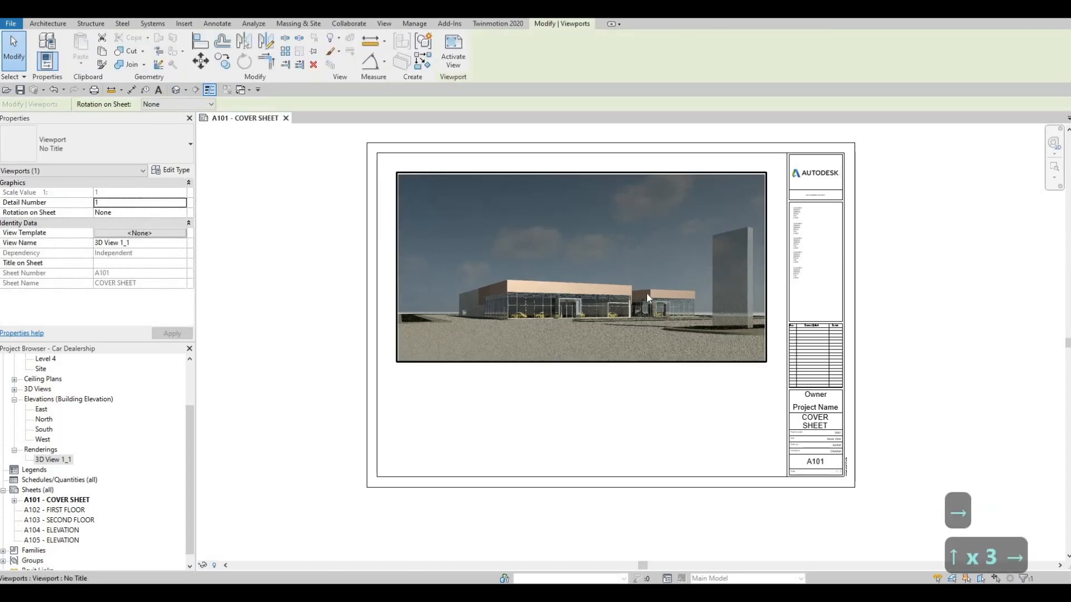
pyautogui.press('Escape')
pyautogui.press('Escape')
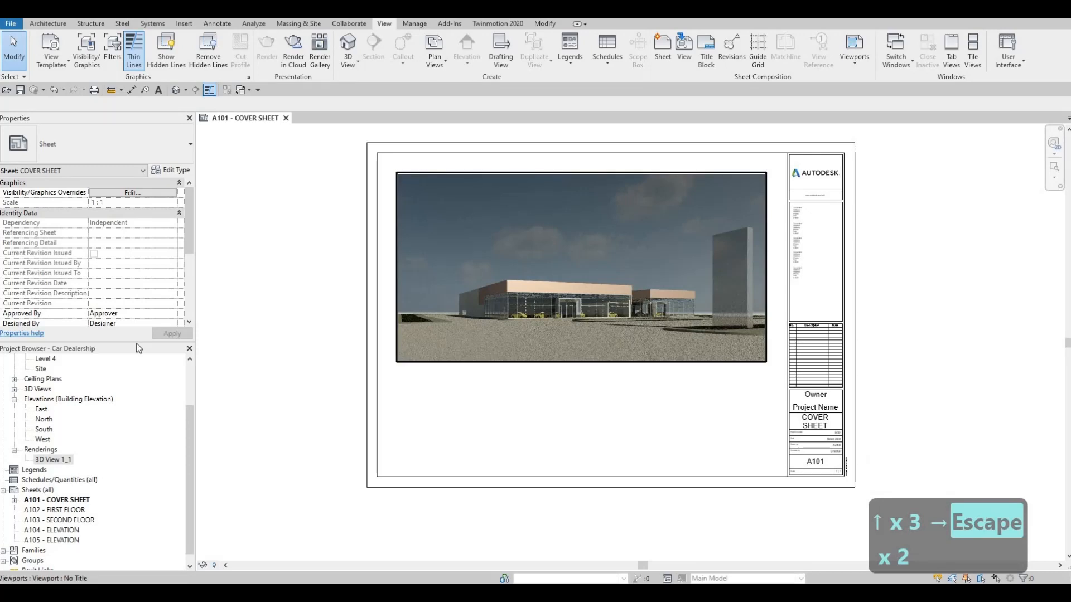
# Step: Create a new sheet list schedule with the Sheet Number and Sheet Name fields, in that order
pyautogui.scroll(-1, 39, 464)
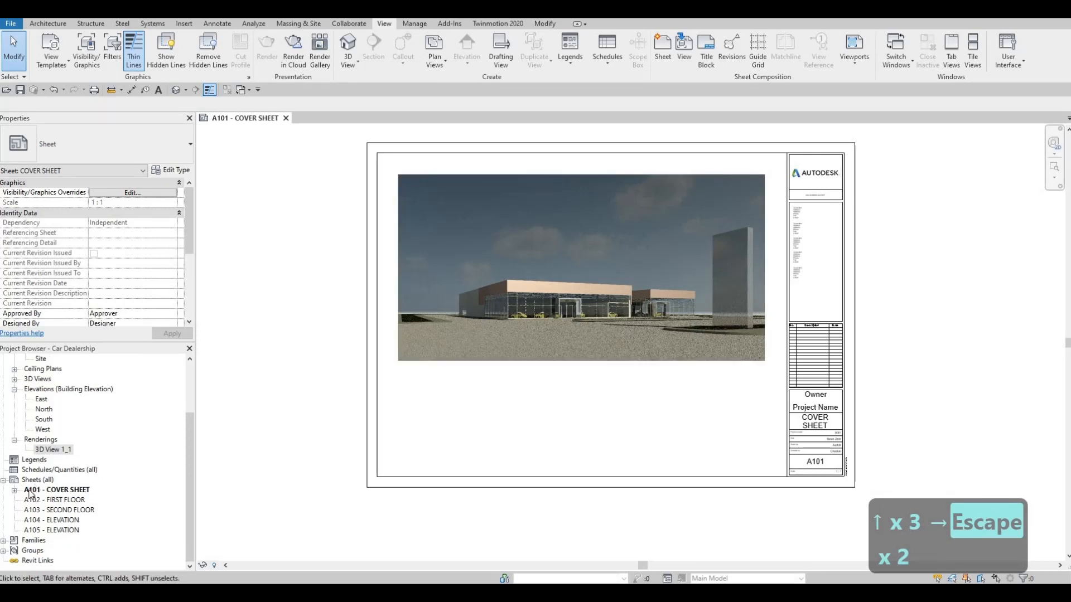
pyautogui.scroll(1, 26, 479)
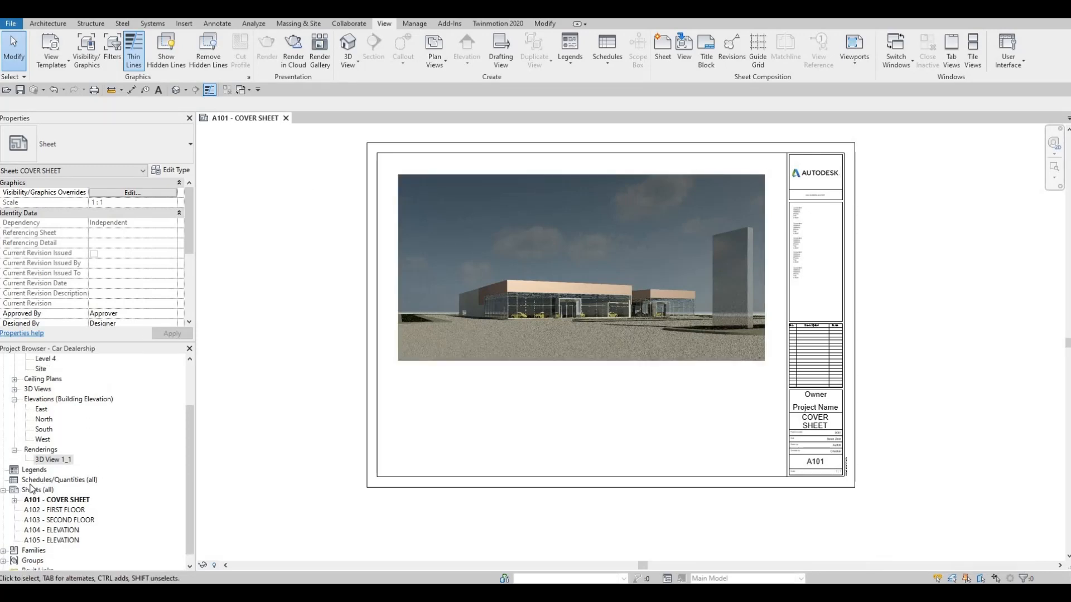
pyautogui.rightClick(31, 483)
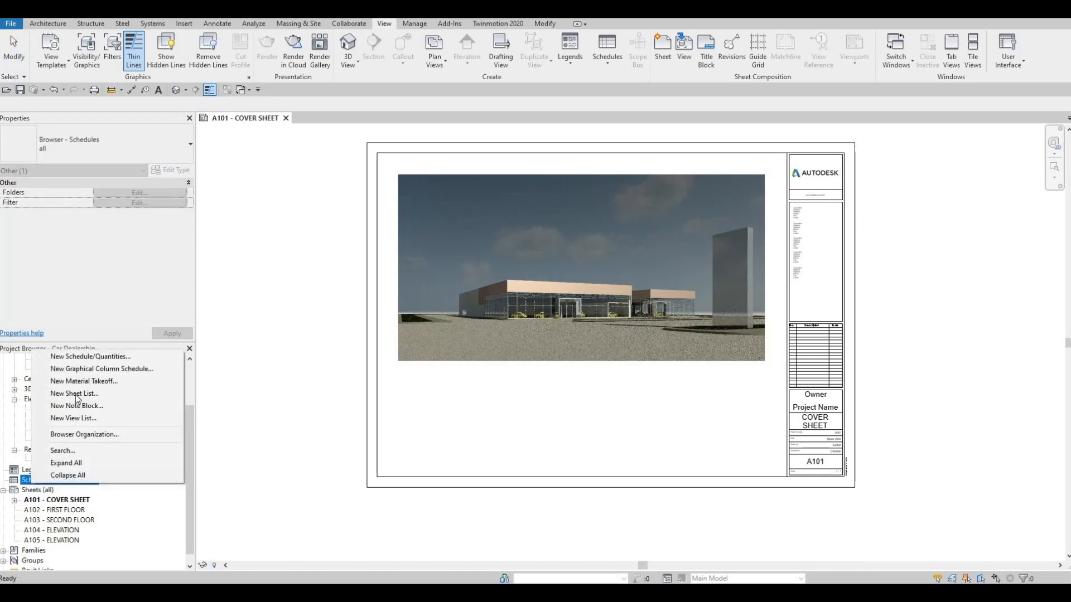
pyautogui.click(29, 482)
pyautogui.rightClick(37, 478)
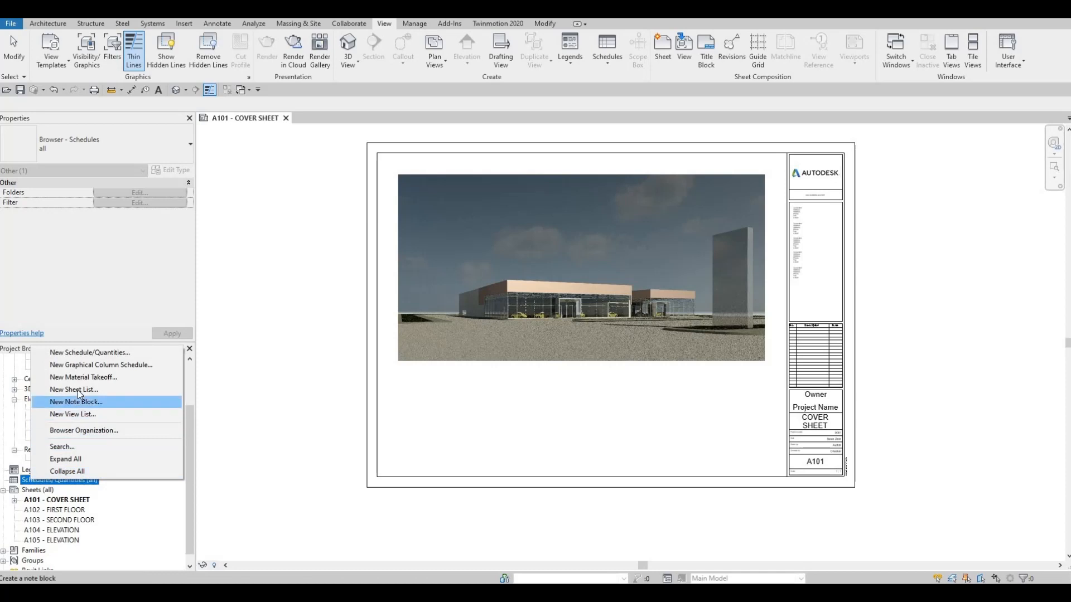
pyautogui.click(78, 390)
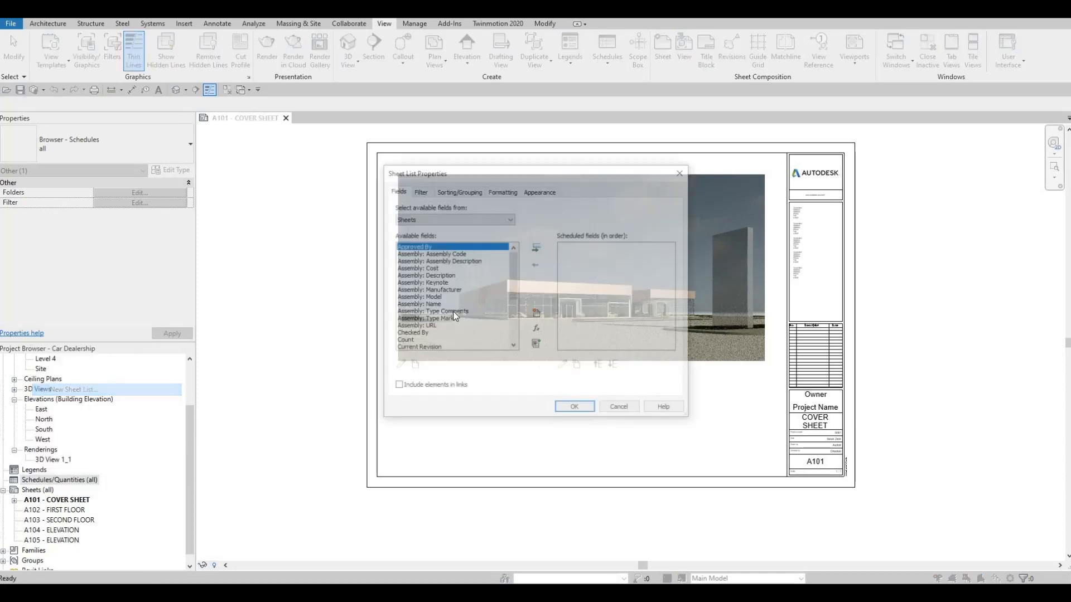
pyautogui.scroll(-4, 483, 311)
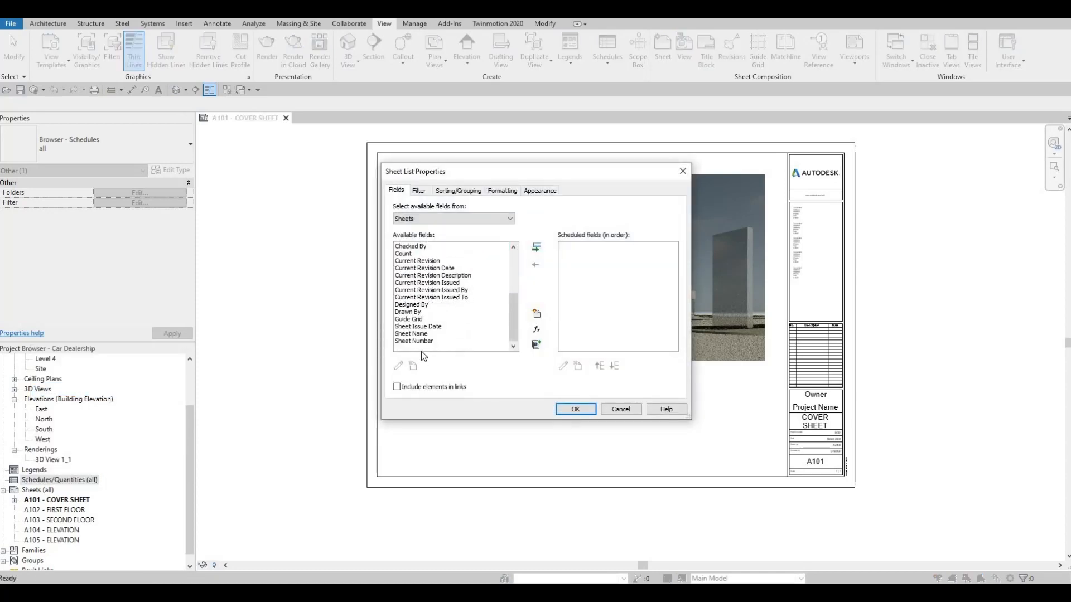
pyautogui.click(433, 341)
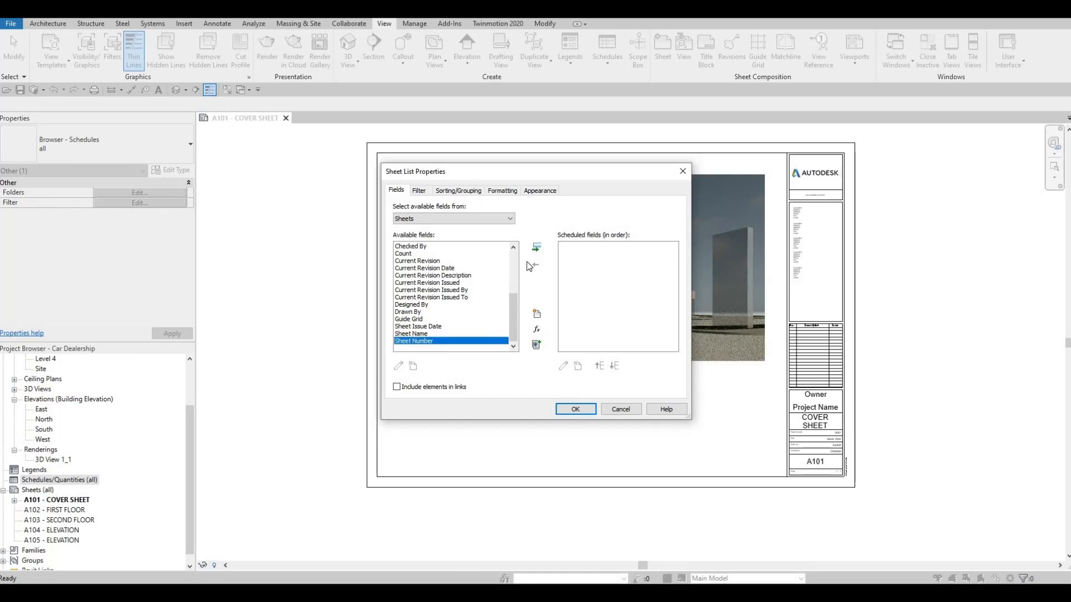
pyautogui.click(537, 248)
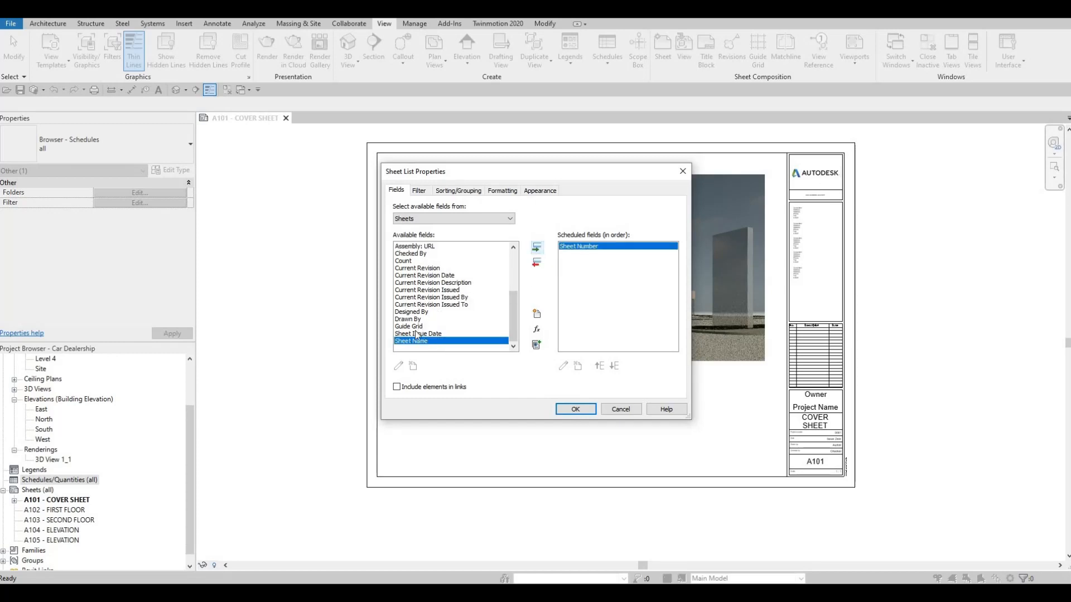
pyautogui.click(537, 250)
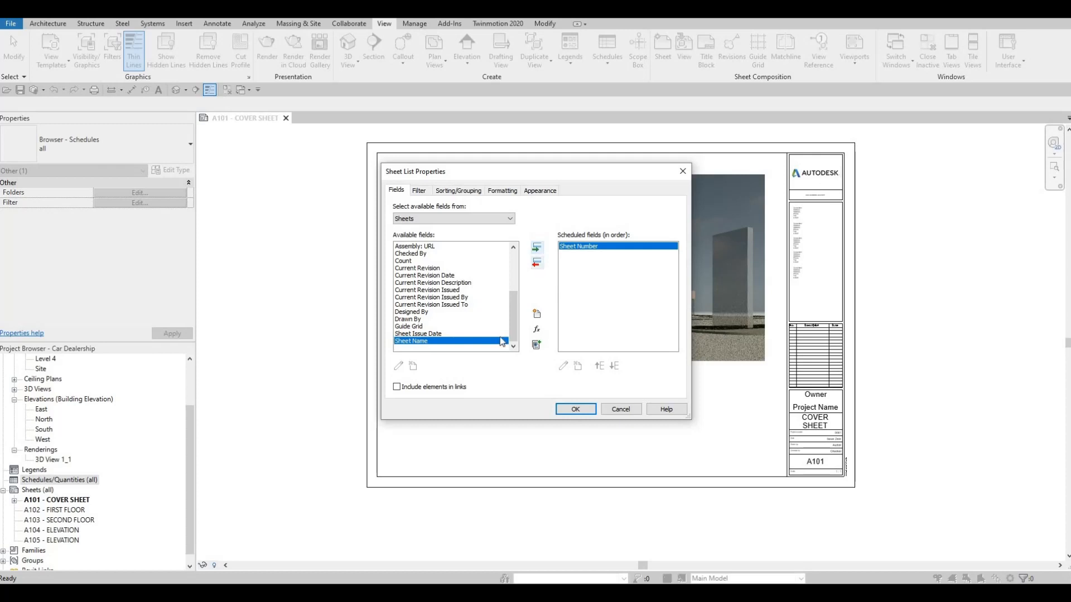
pyautogui.click(579, 409)
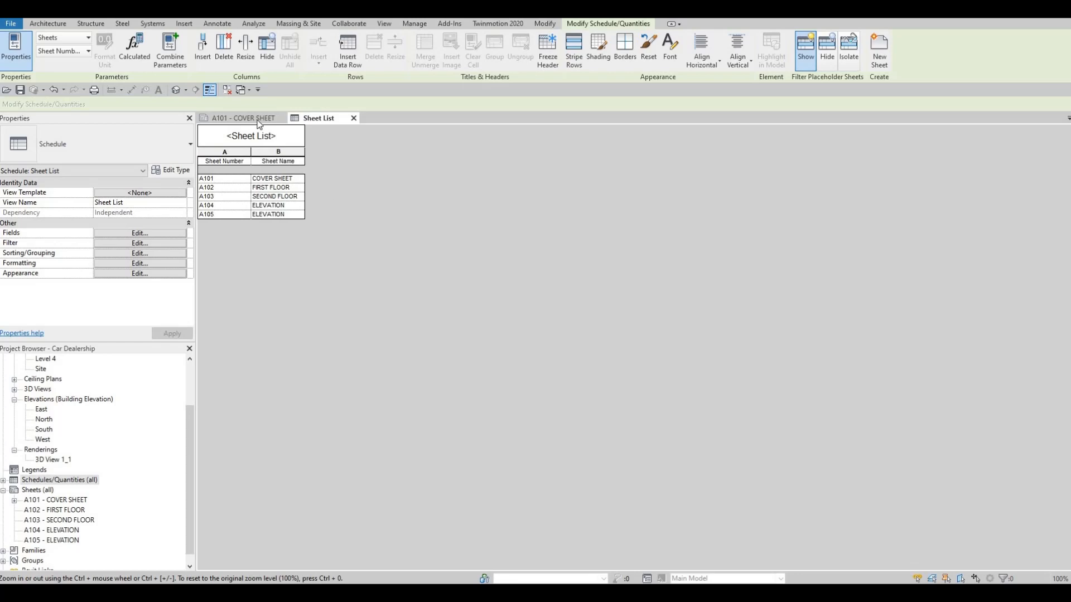
# Step: Return to the cover sheet and place the Sheet List below the rendering, near the title block
pyautogui.click(258, 118)
pyautogui.click(4, 481)
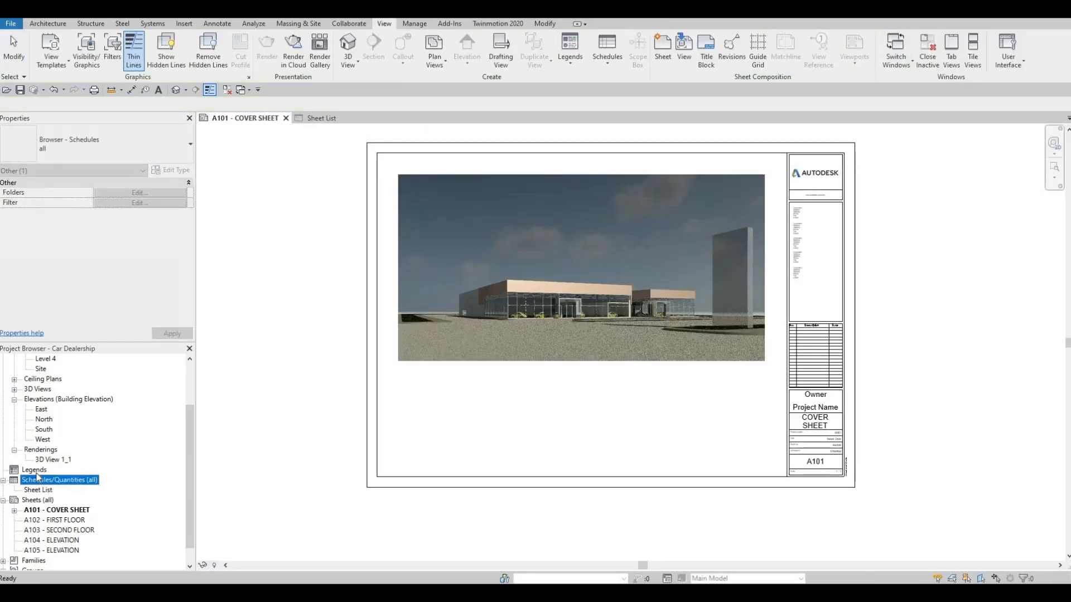
pyautogui.scroll(-1, 46, 478)
pyautogui.click(41, 471)
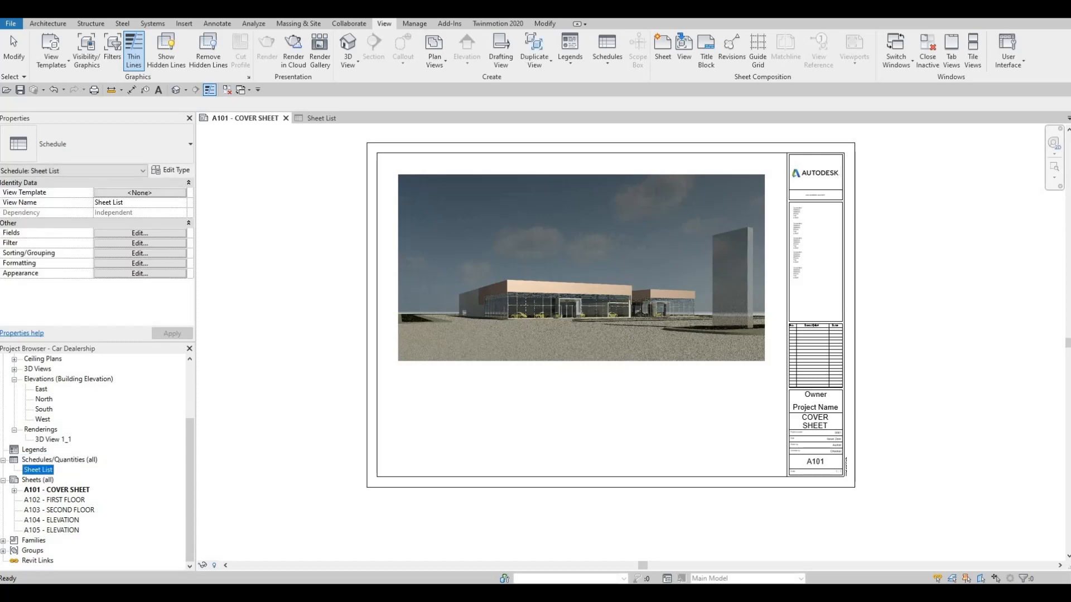
pyautogui.moveTo(38, 469); pyautogui.dragTo(716, 385)
pyautogui.scroll(3, 717, 391)
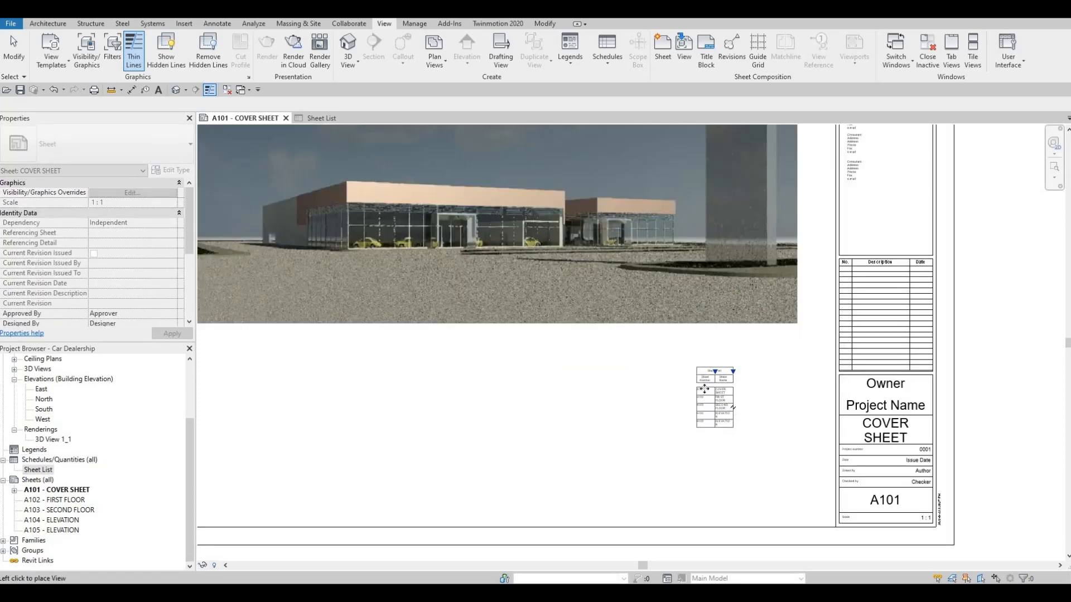
pyautogui.click(704, 389)
pyautogui.scroll(2, 736, 345)
pyautogui.press('Escape')
pyautogui.press('Escape')
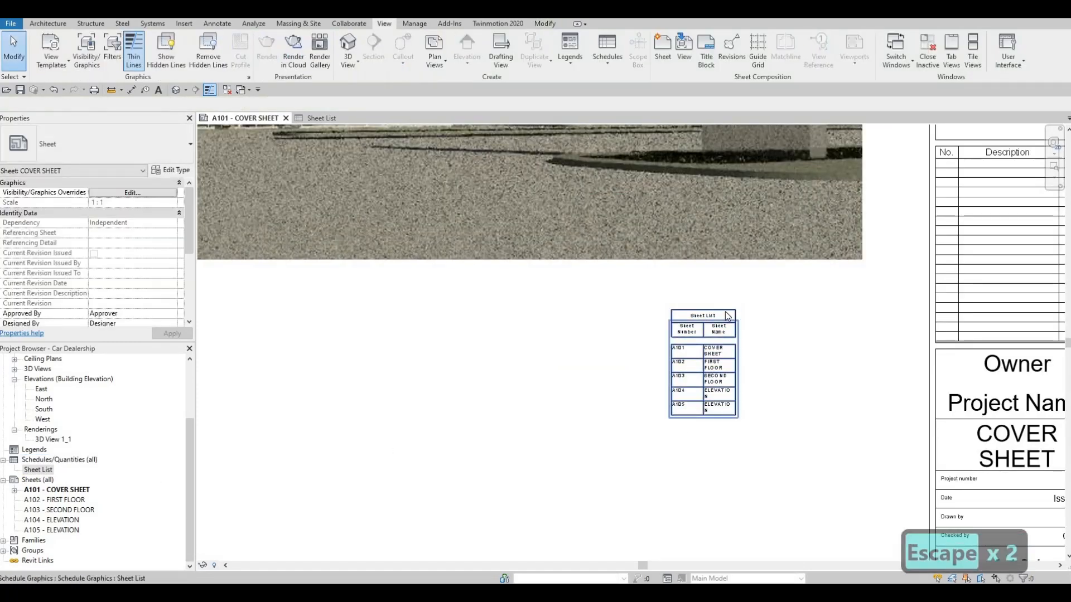
# Step: Widen the placed sheet list's Sheet Name and Sheet Number columns so each entry and heading fits on one line
pyautogui.click(729, 316)
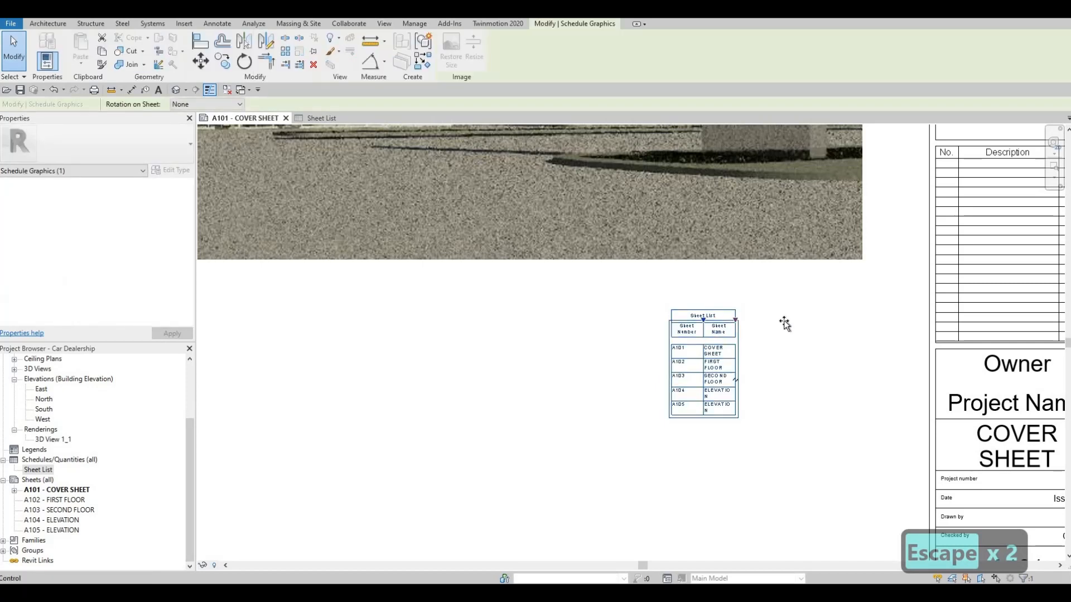
pyautogui.moveTo(735, 319); pyautogui.dragTo(819, 320)
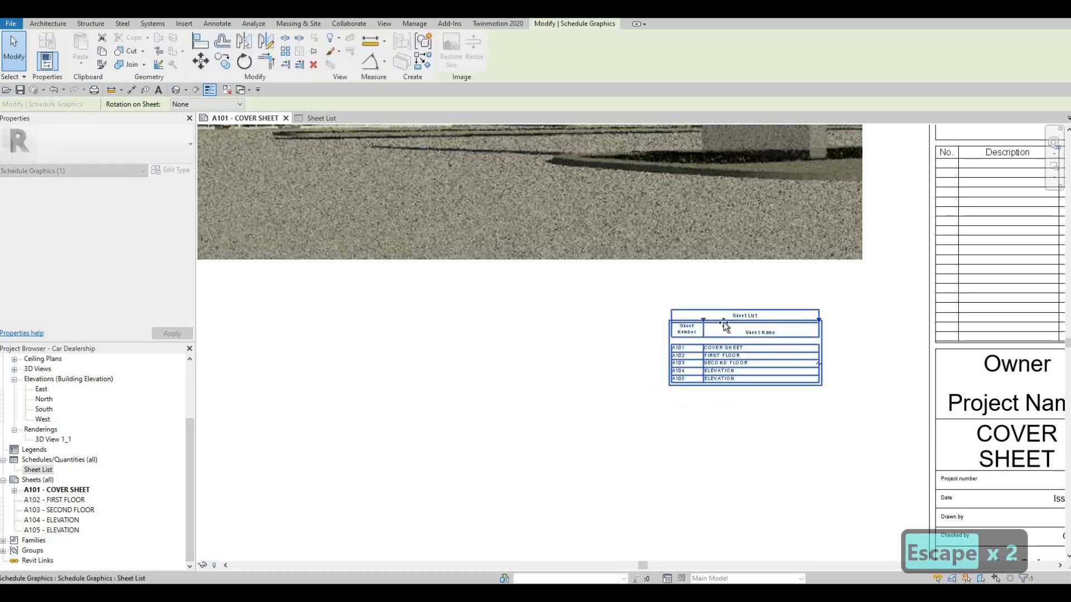
pyautogui.moveTo(704, 320); pyautogui.dragTo(740, 421)
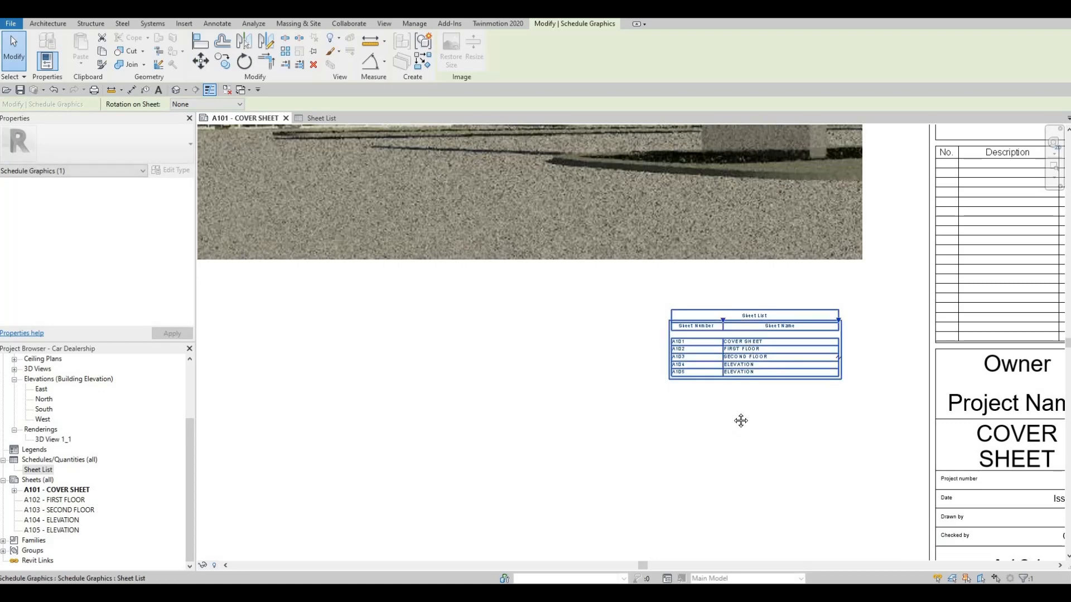
pyautogui.press('Escape')
# Step: Widen the Sheet Number column of the placed sheet list slightly more and deselect the list
pyautogui.moveTo(806, 360); pyautogui.dragTo(825, 281, button='middle')
pyautogui.scroll(-1, 831, 277)
pyautogui.scroll(1, 845, 240)
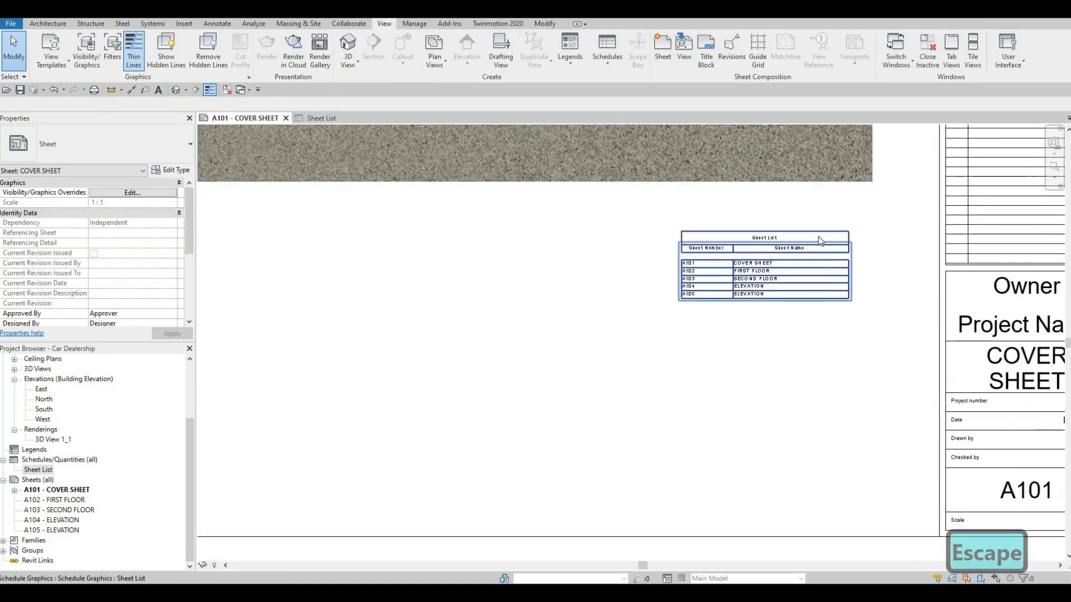
pyautogui.scroll(1, 818, 236)
pyautogui.click(844, 246)
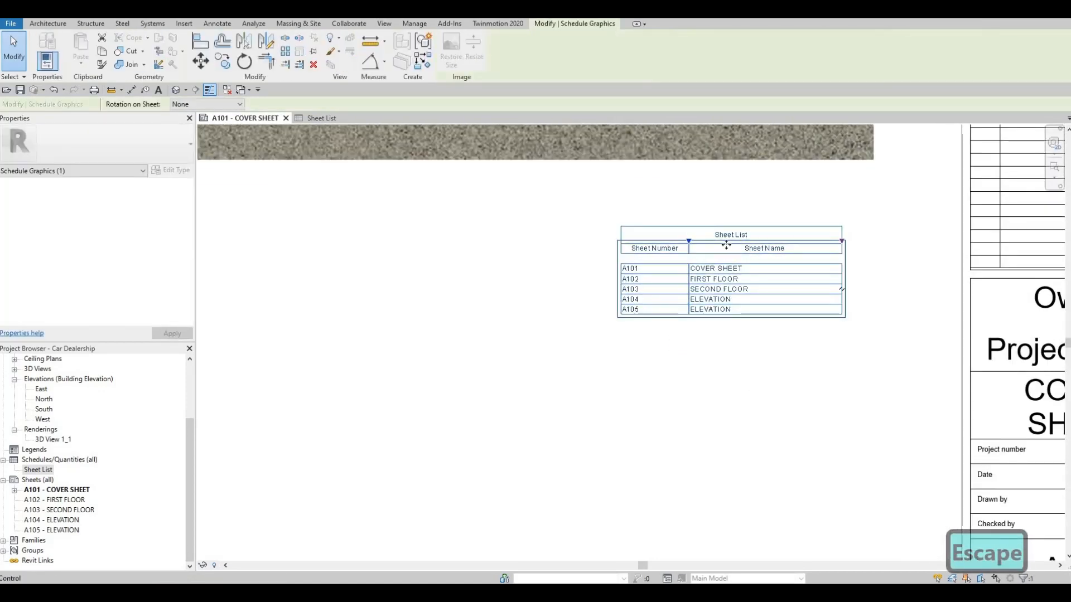
pyautogui.moveTo(688, 241); pyautogui.dragTo(695, 242)
pyautogui.press('Escape')
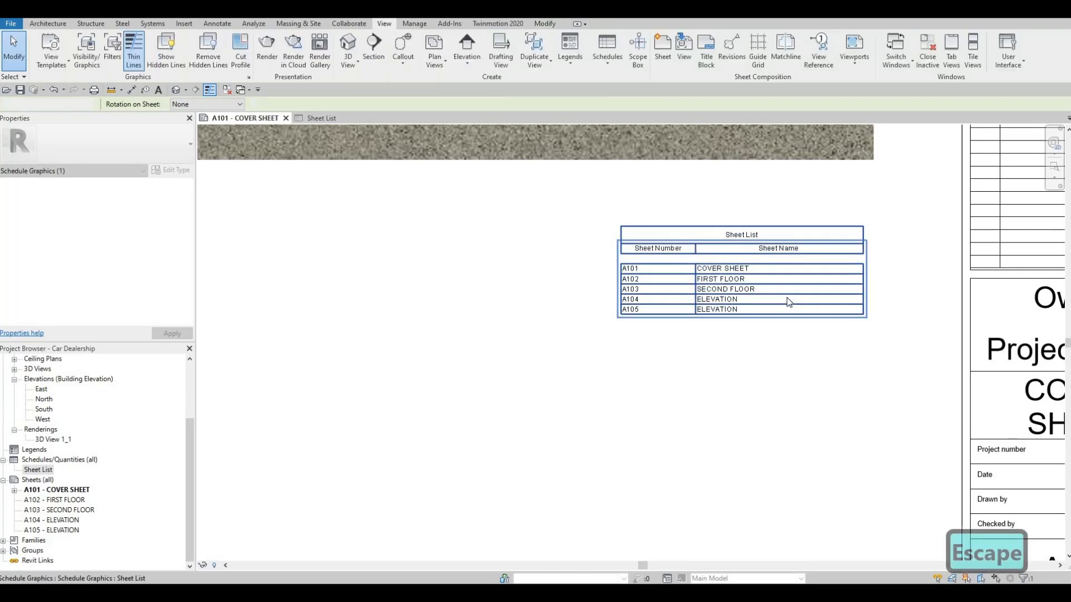
pyautogui.scroll(-5, 790, 301)
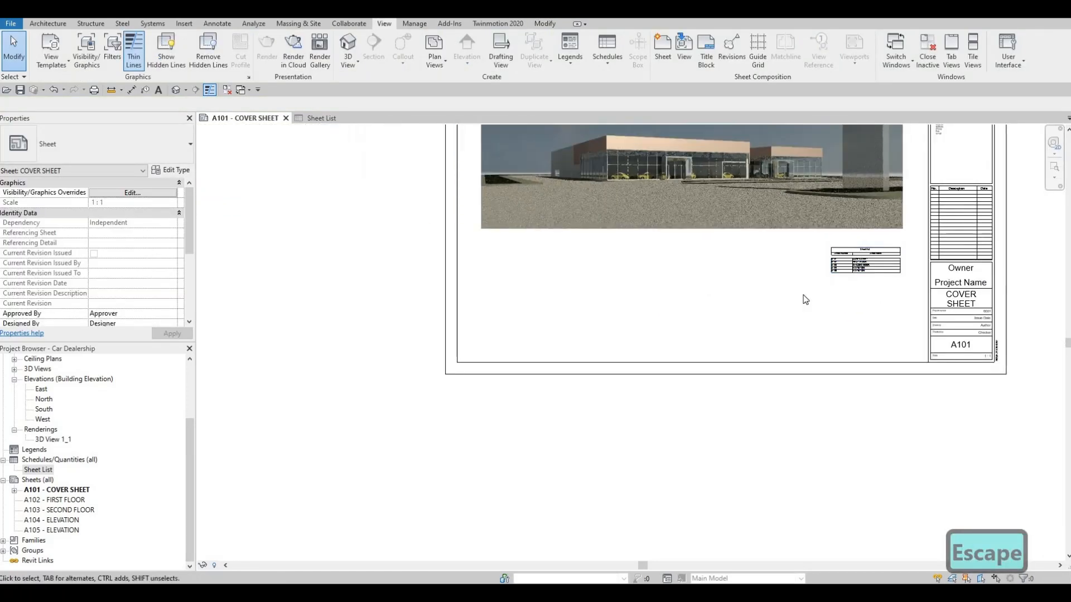
pyautogui.scroll(3, 805, 299)
pyautogui.scroll(-3, 708, 284)
pyautogui.press('Escape')
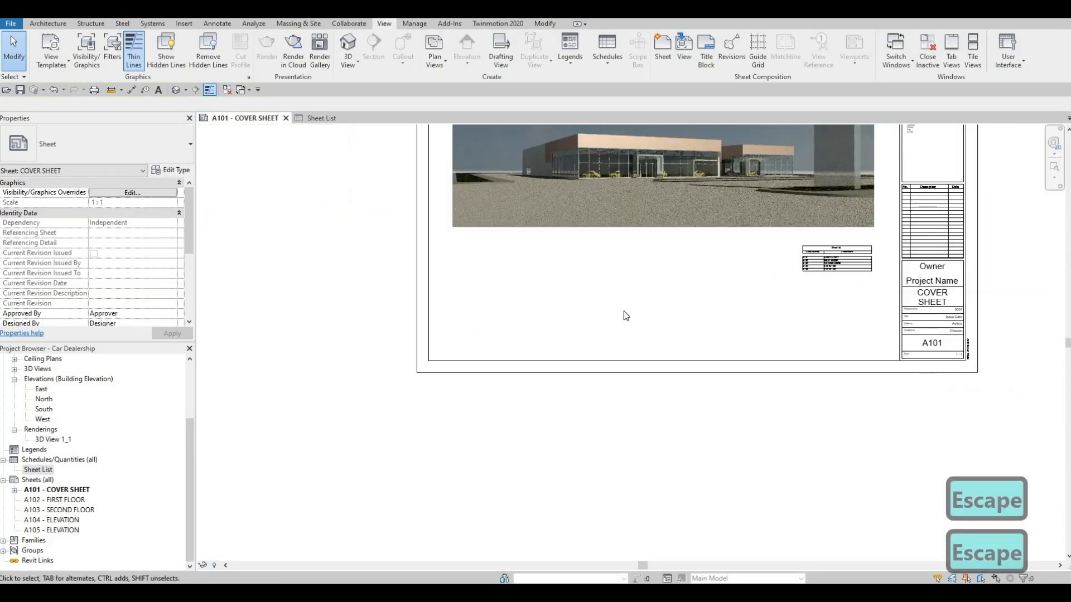
pyautogui.doubleClick(63, 501)
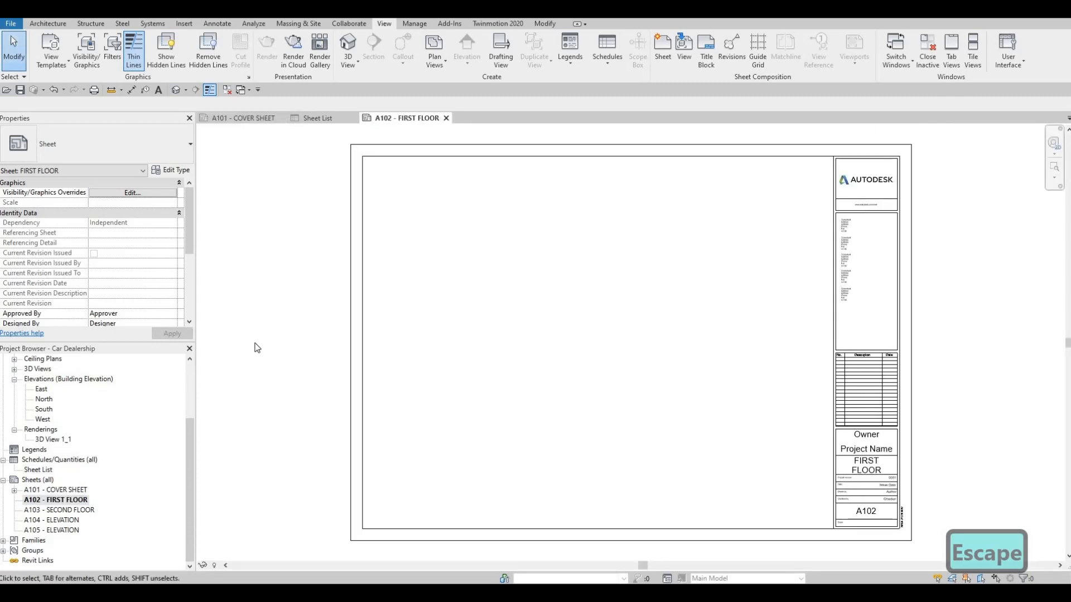
pyautogui.scroll(3, 48, 407)
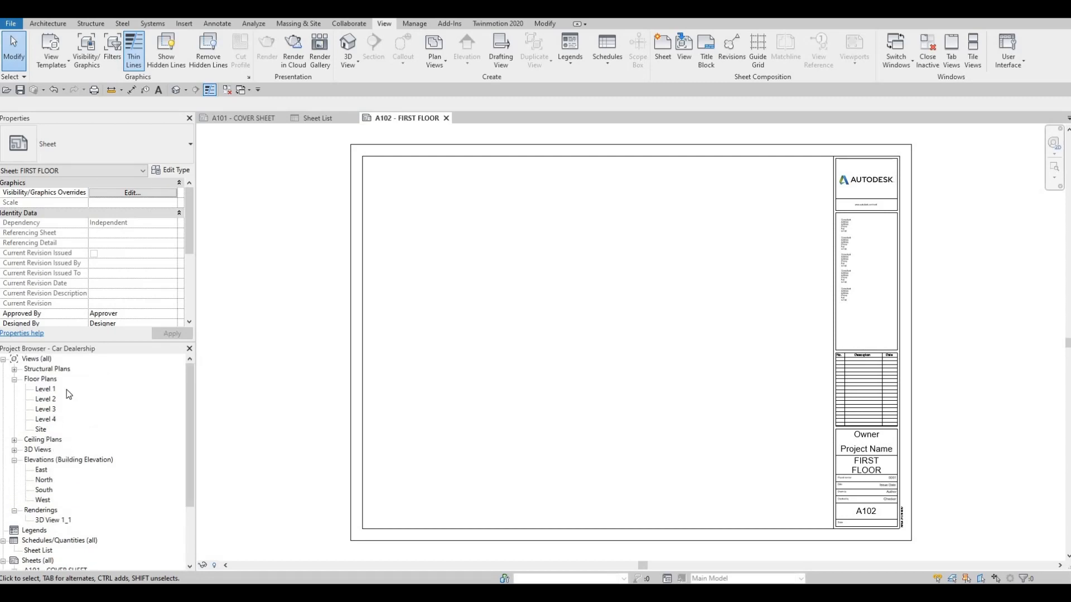
pyautogui.click(42, 391)
pyautogui.moveTo(449, 354); pyautogui.dragTo(532, 357)
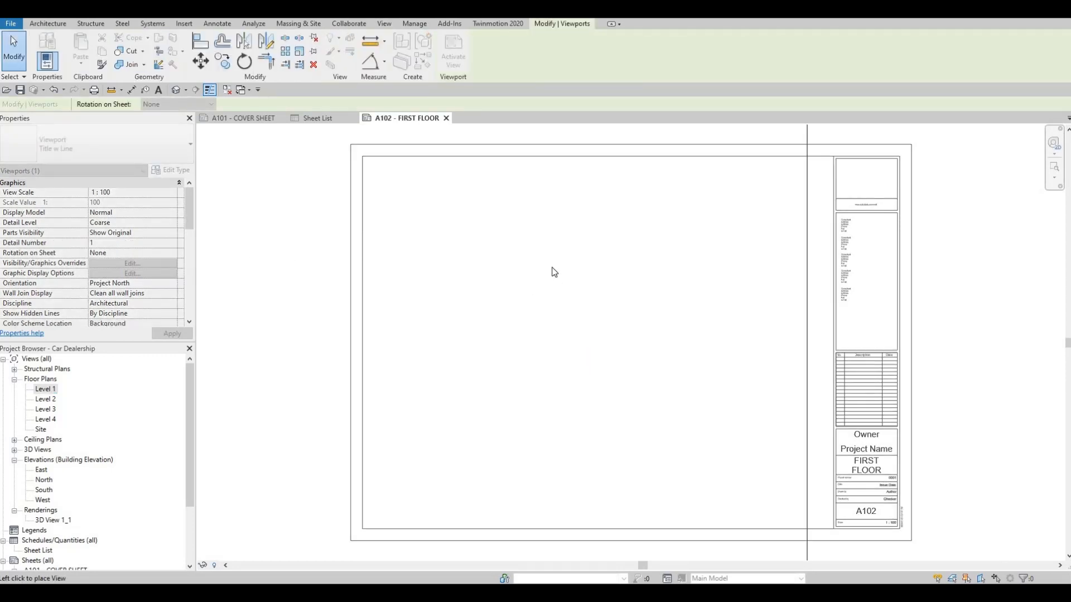
pyautogui.press('Escape')
pyautogui.press('Escape')
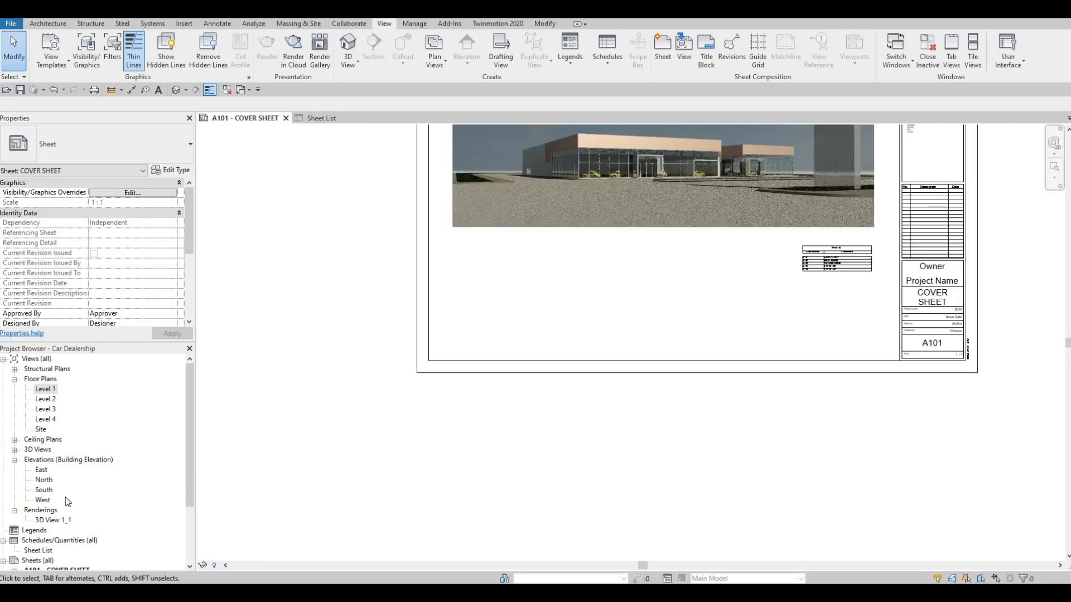
# Step: Create a new sheet with the A0 metric title block
pyautogui.scroll(-3, 65, 497)
pyautogui.click(38, 481)
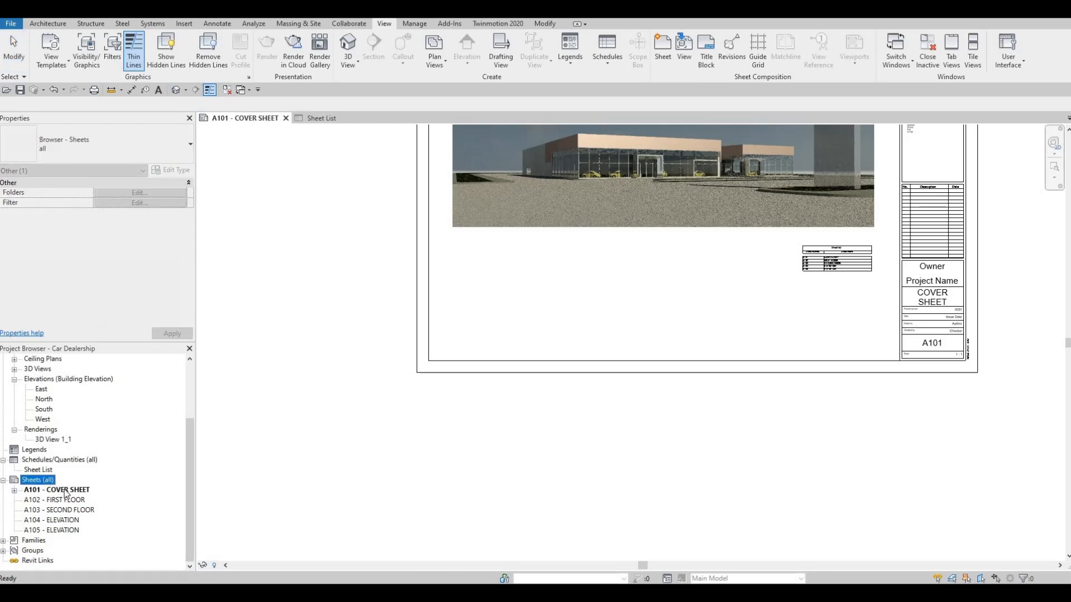
pyautogui.rightClick(37, 481)
pyautogui.click(59, 489)
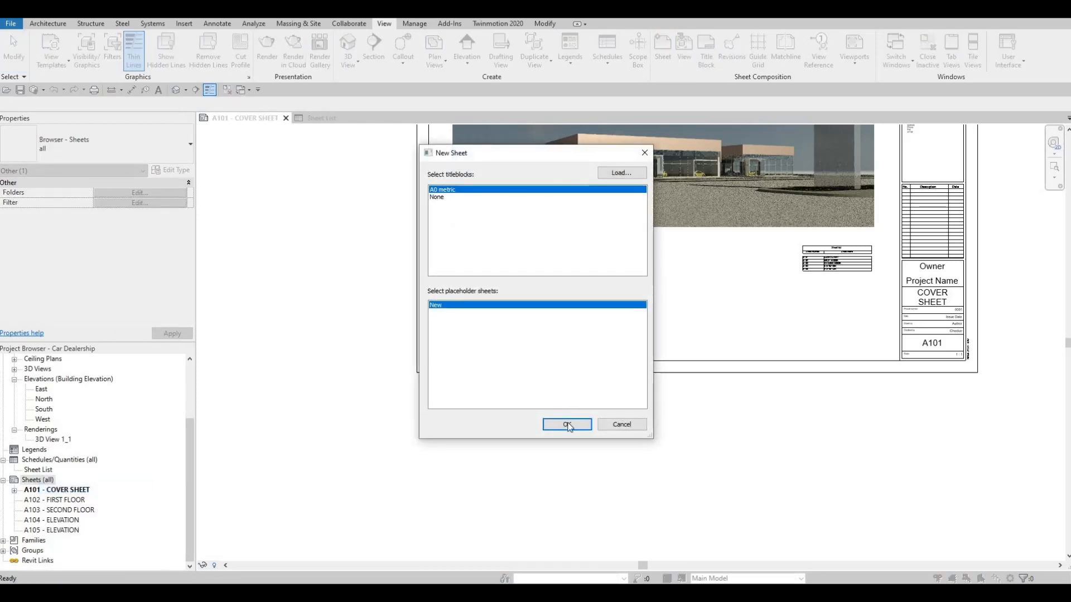
pyautogui.click(567, 425)
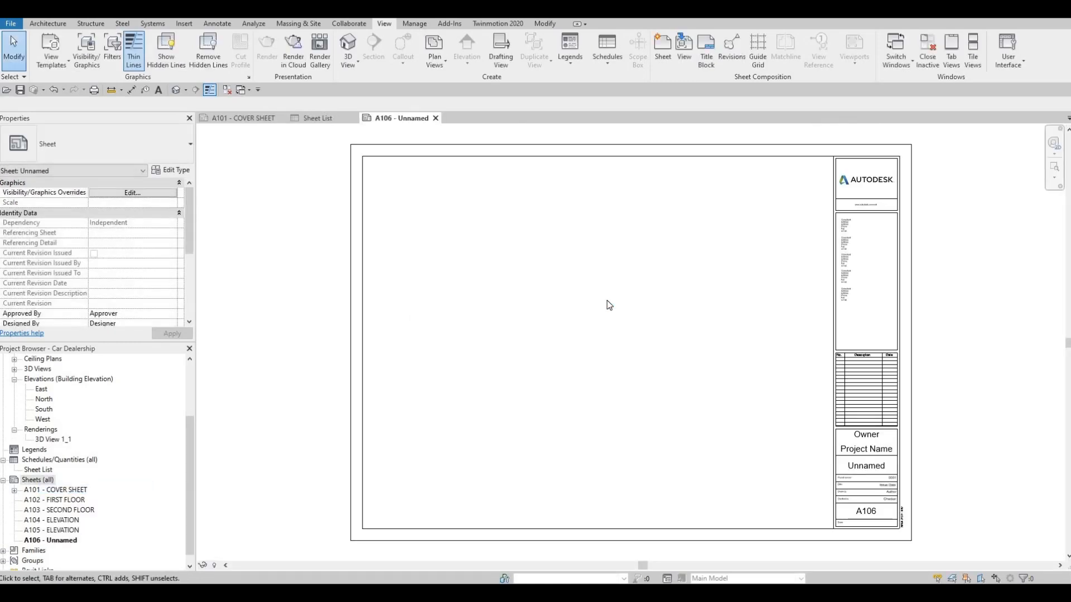
# Step: Name the new A106 sheet SITE PLAN
pyautogui.click(58, 541)
pyautogui.press('F2')
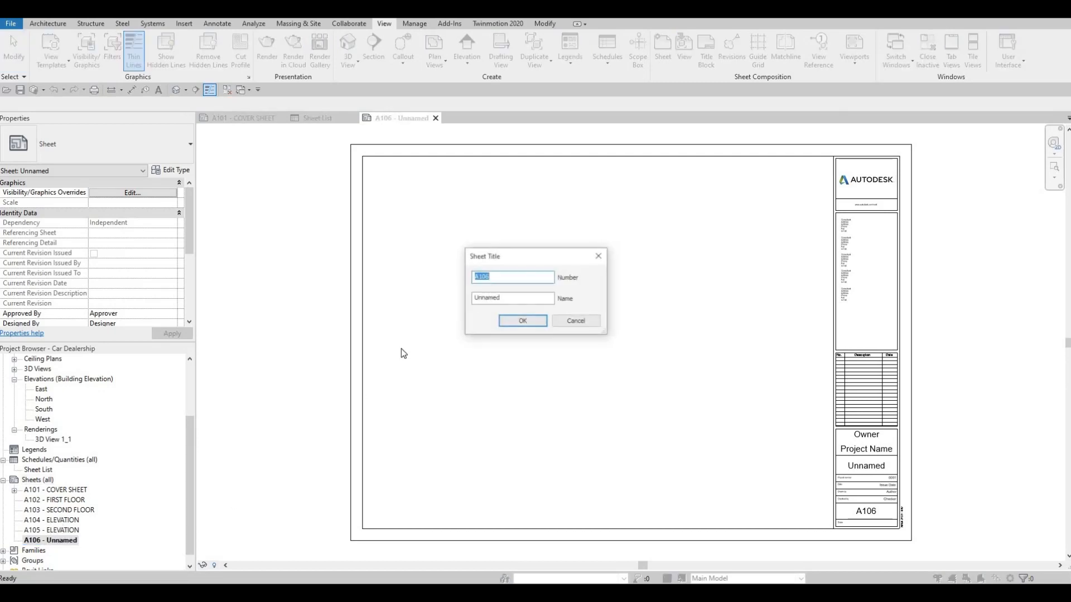
pyautogui.press('Tab')
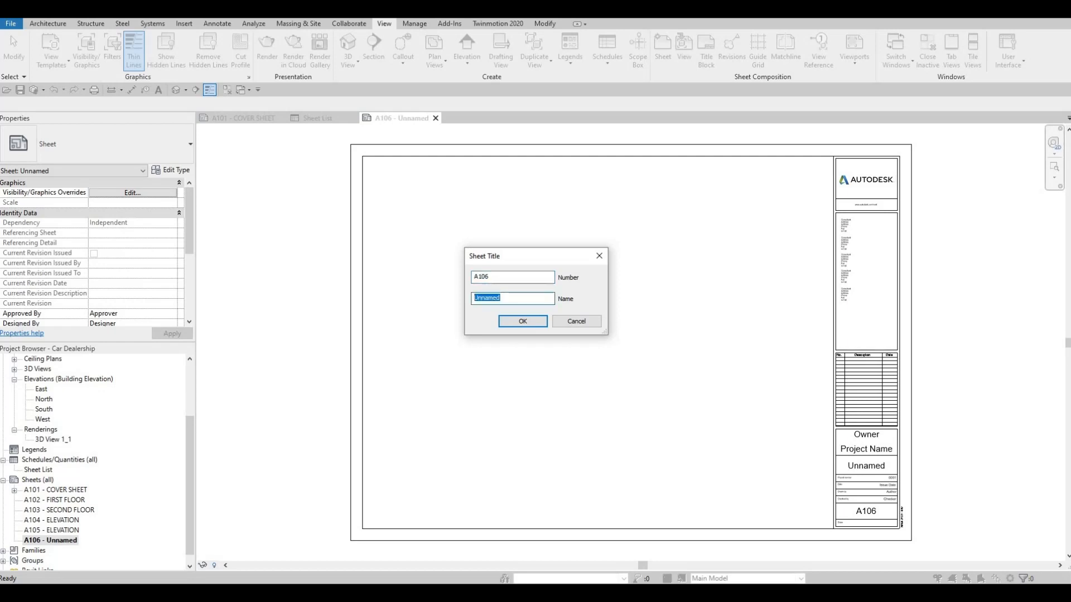
pyautogui.write('SITE PL')
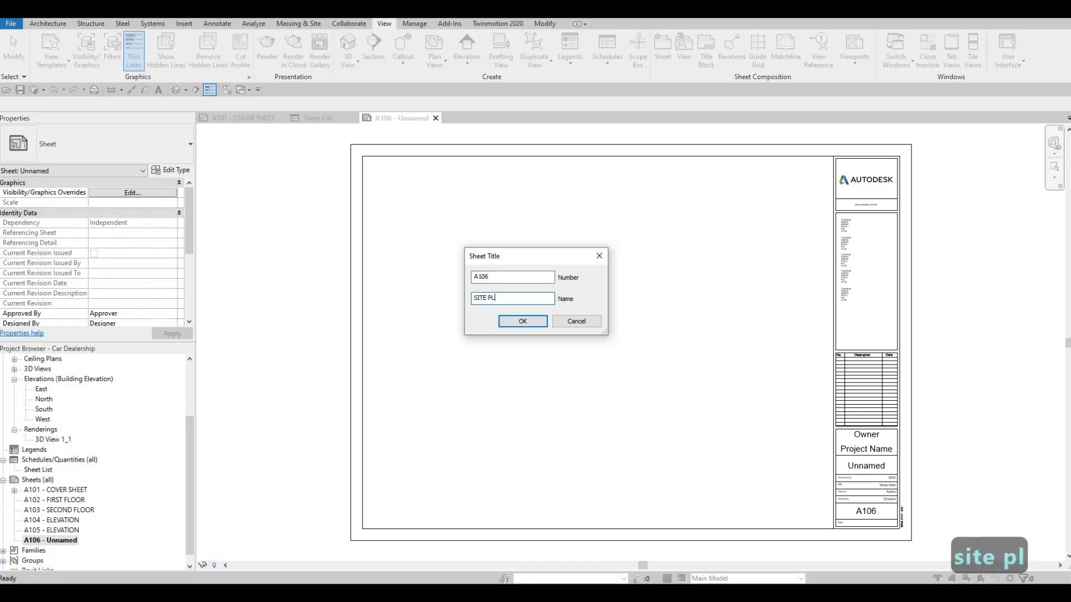
pyautogui.write('AN')
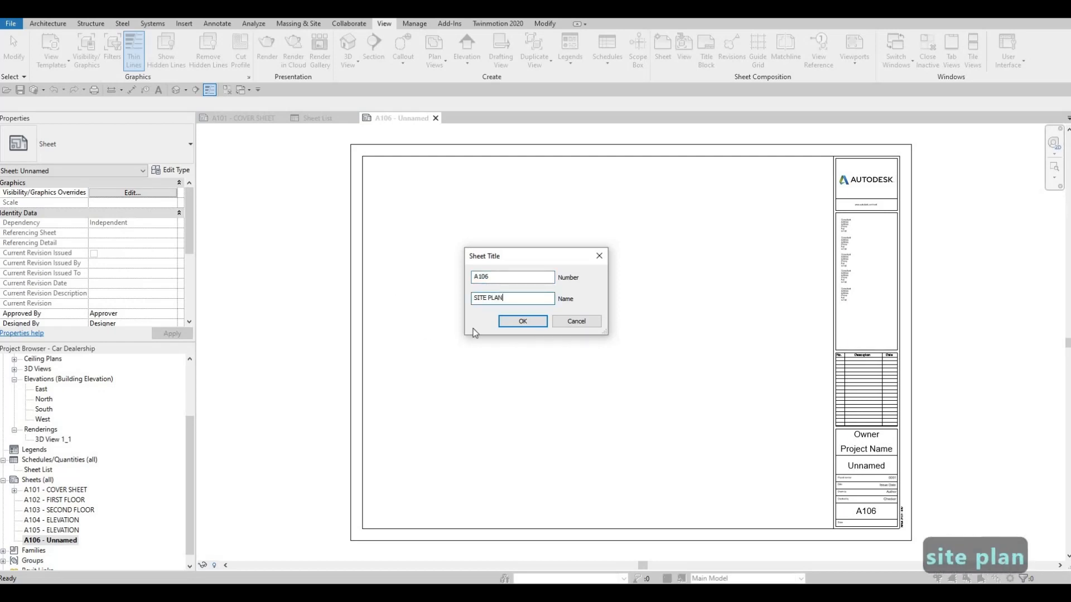
pyautogui.click(512, 319)
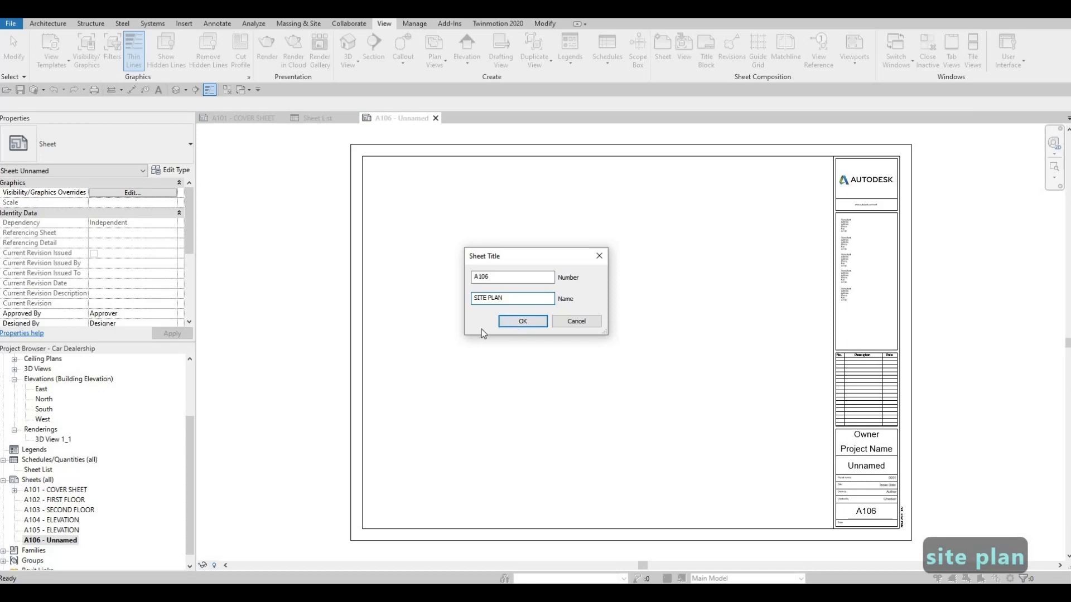
# Step: Change the sheet number of the A105 elevation sheet to A107
pyautogui.click(40, 533)
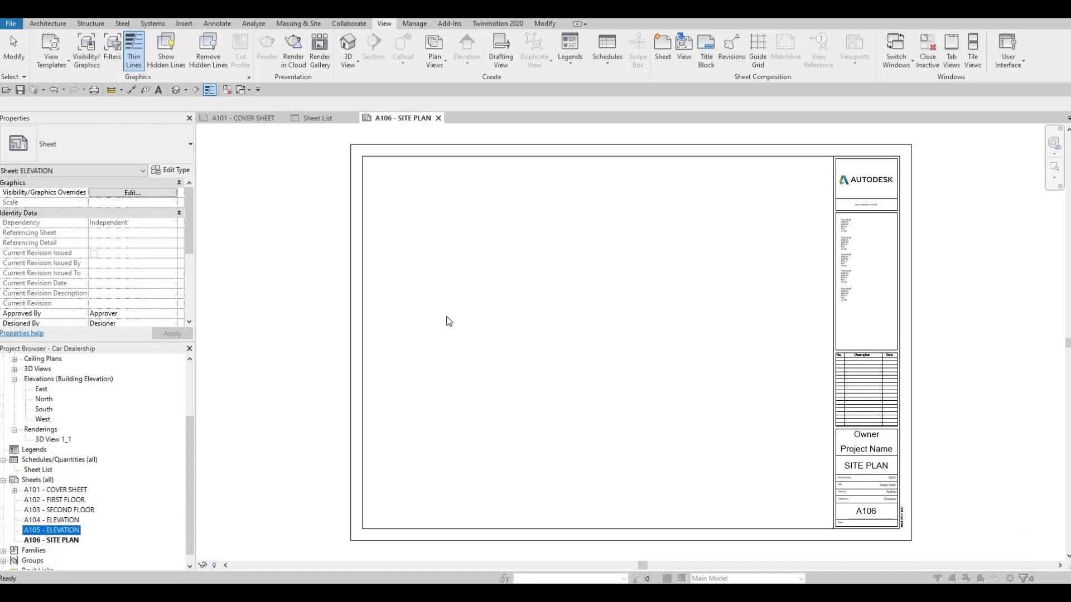
pyautogui.press('F2')
pyautogui.write('A106')
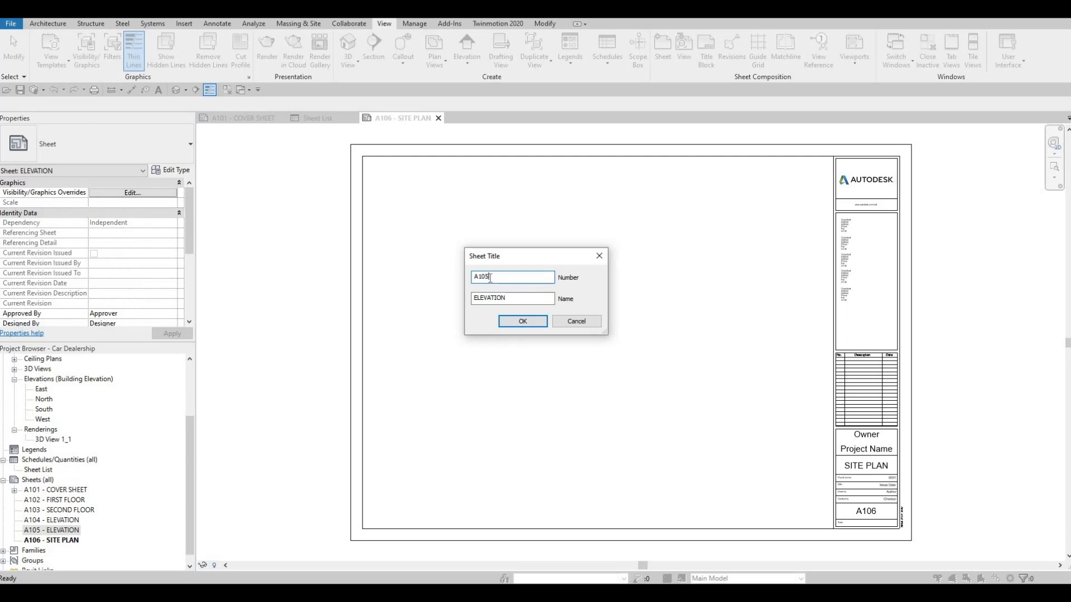
pyautogui.press('BackSpace')
pyautogui.write('7')
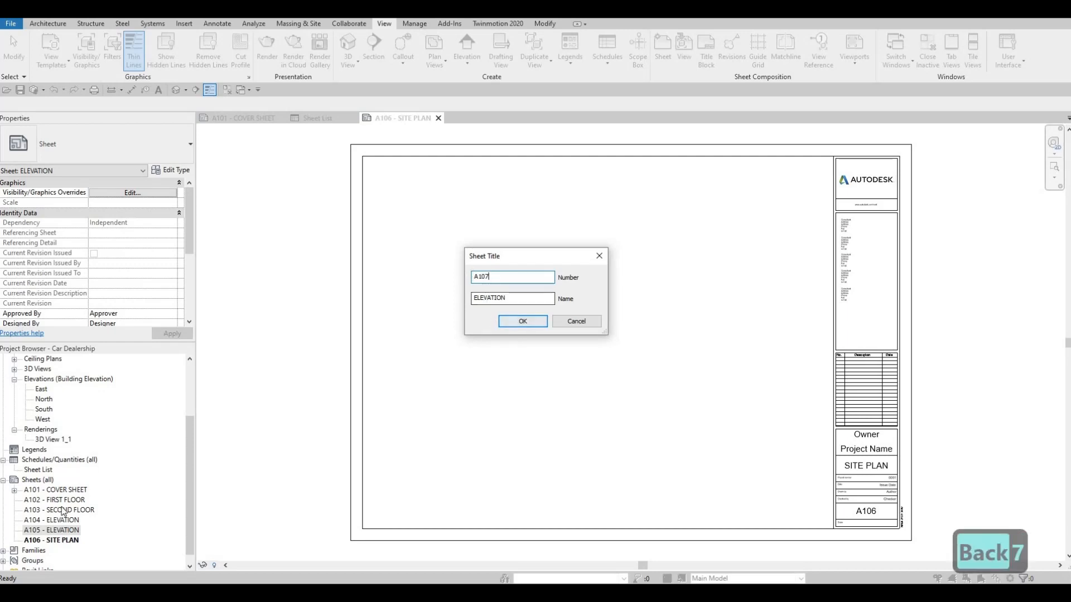
pyautogui.press('Return')
pyautogui.click(44, 520)
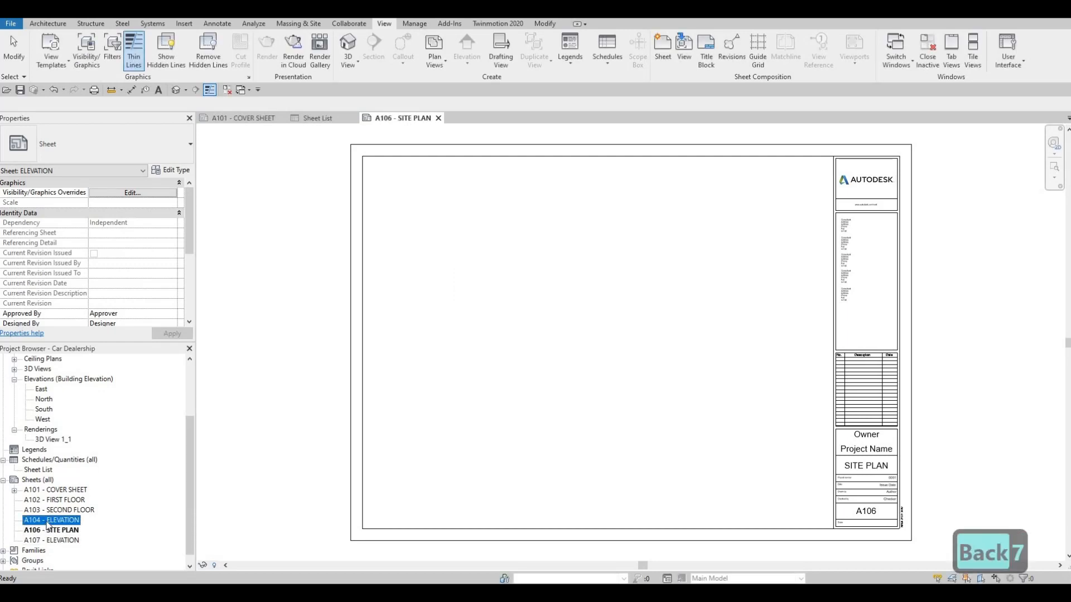
pyautogui.press('F2')
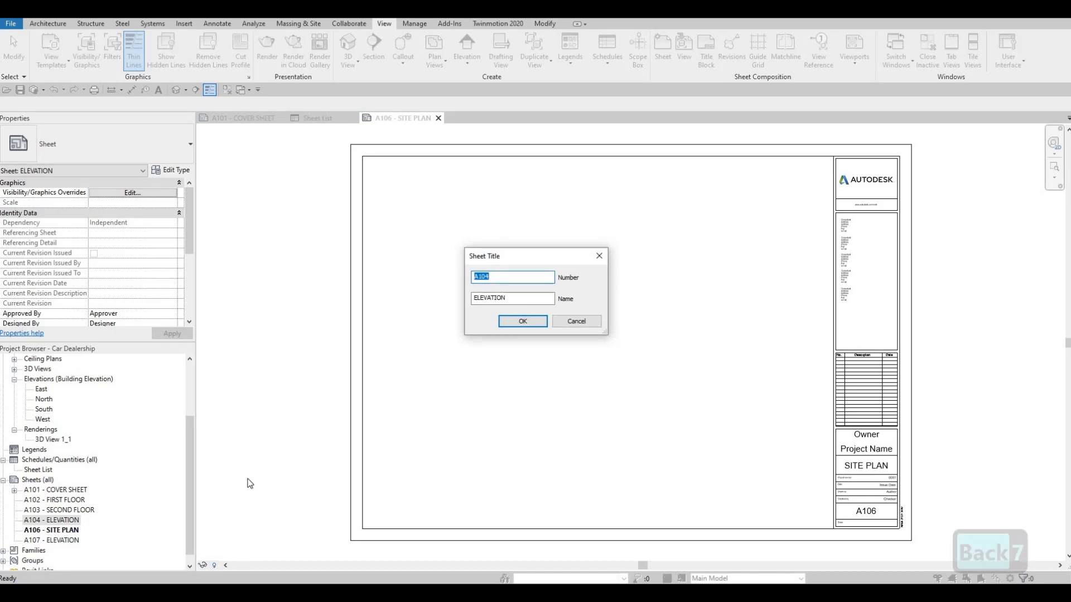
pyautogui.press('Escape')
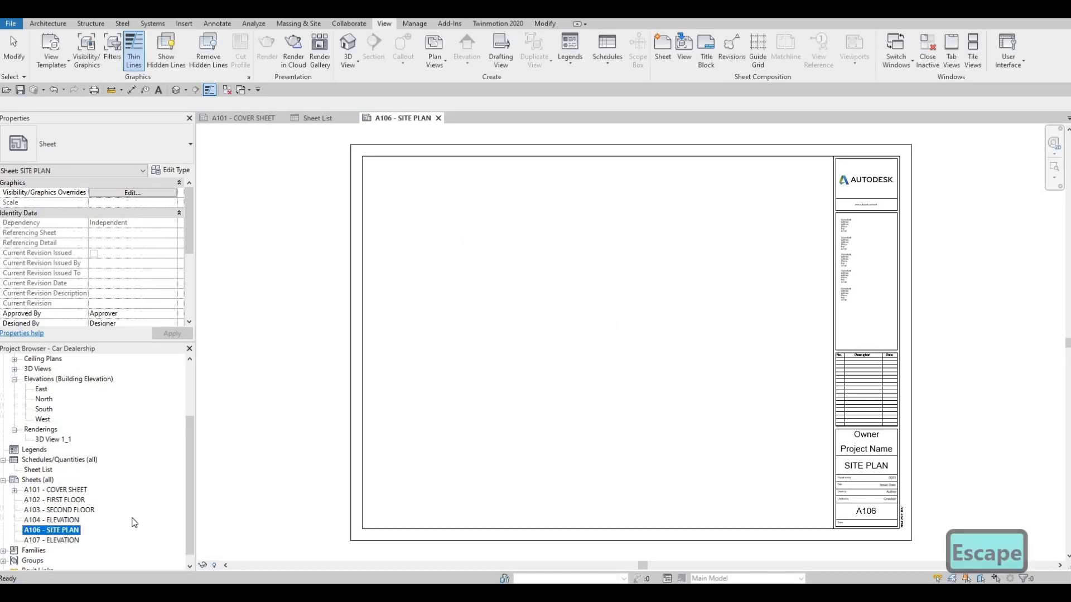
# Step: Change the SITE PLAN sheet's number to A100
pyautogui.press('F2')
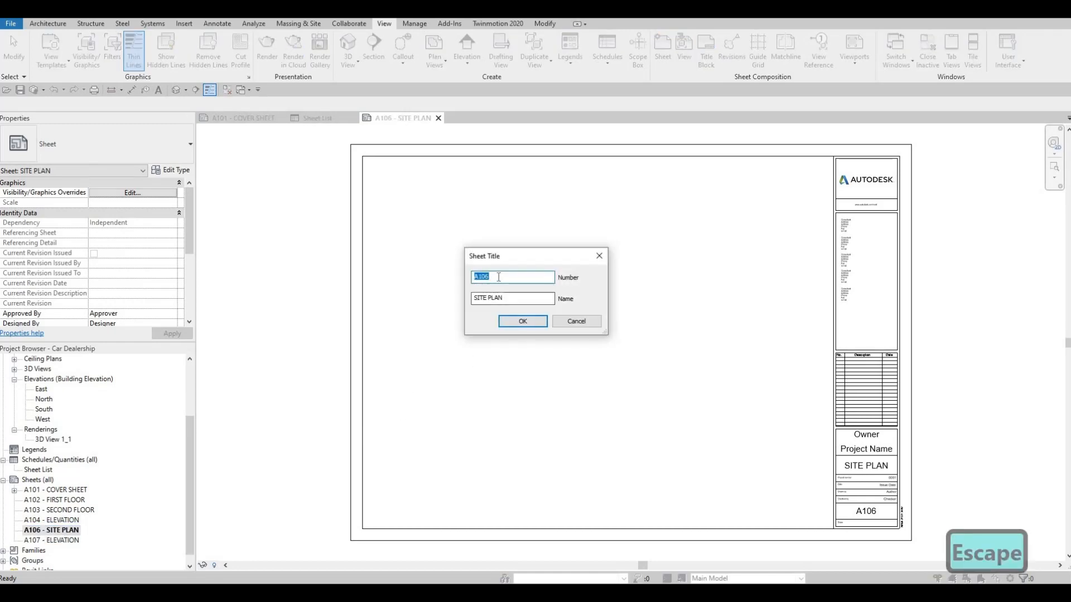
pyautogui.click(499, 278)
pyautogui.press('BackSpace')
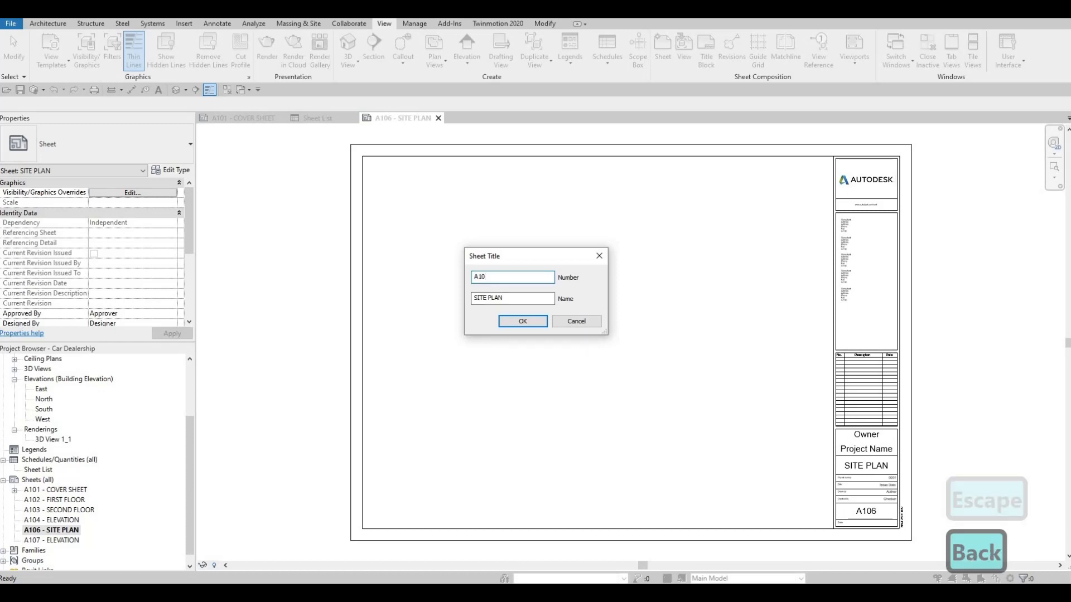
pyautogui.write('0')
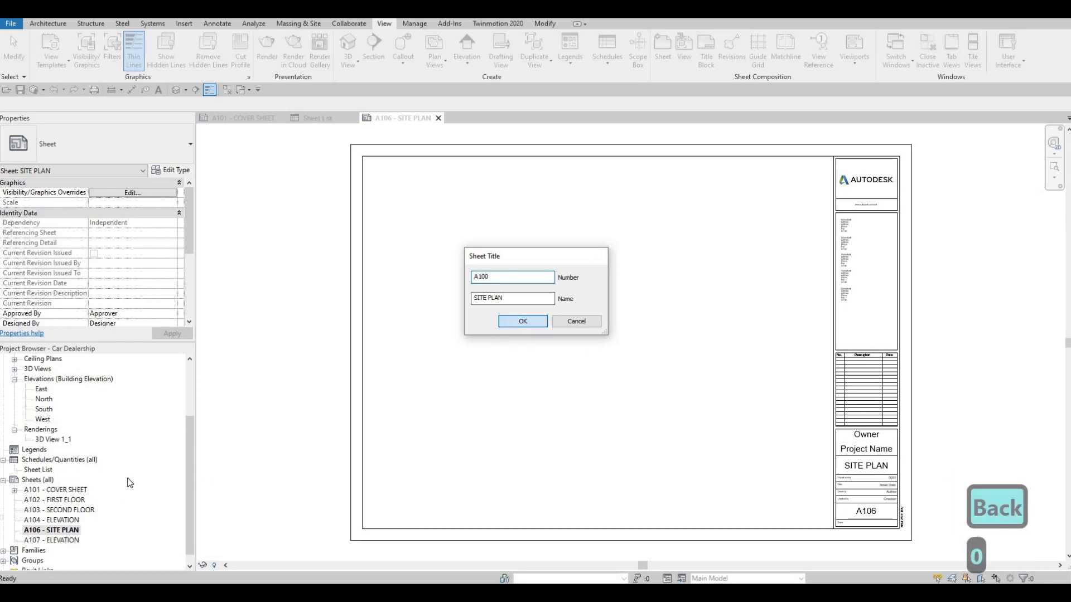
pyautogui.press('Return')
# Step: Renumber the last elevation sheet, A107, as A106
pyautogui.click(38, 513)
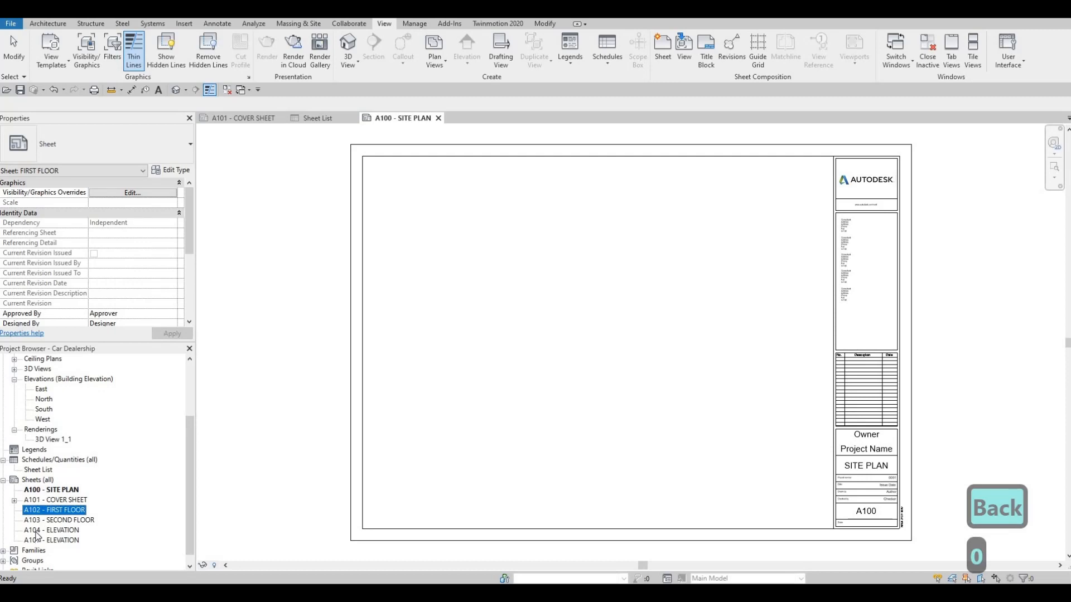
pyautogui.click(37, 530)
pyautogui.click(37, 541)
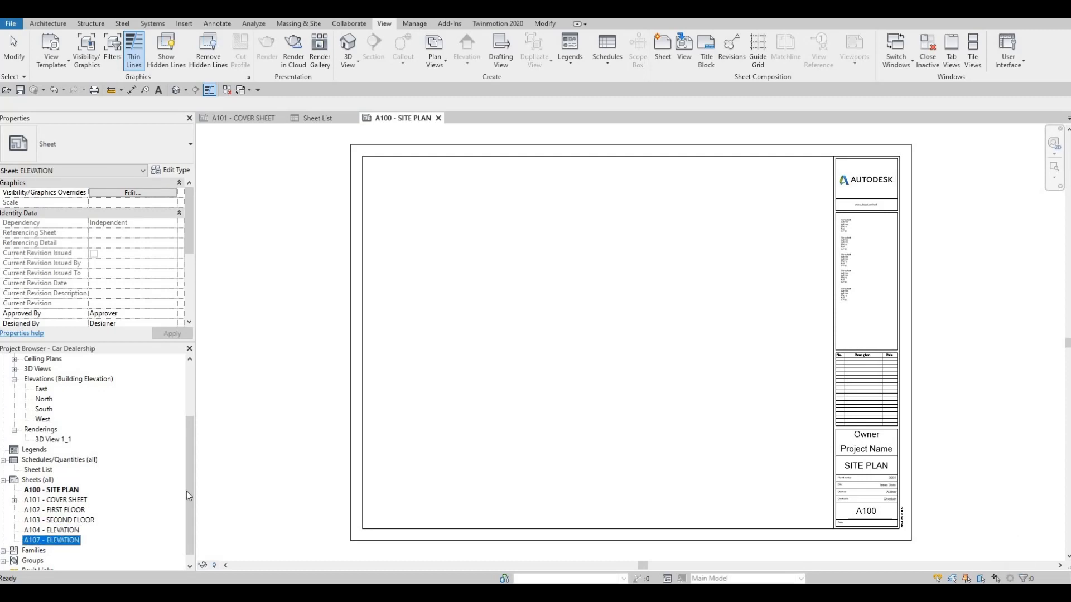
pyautogui.press('F2')
pyautogui.click(496, 274)
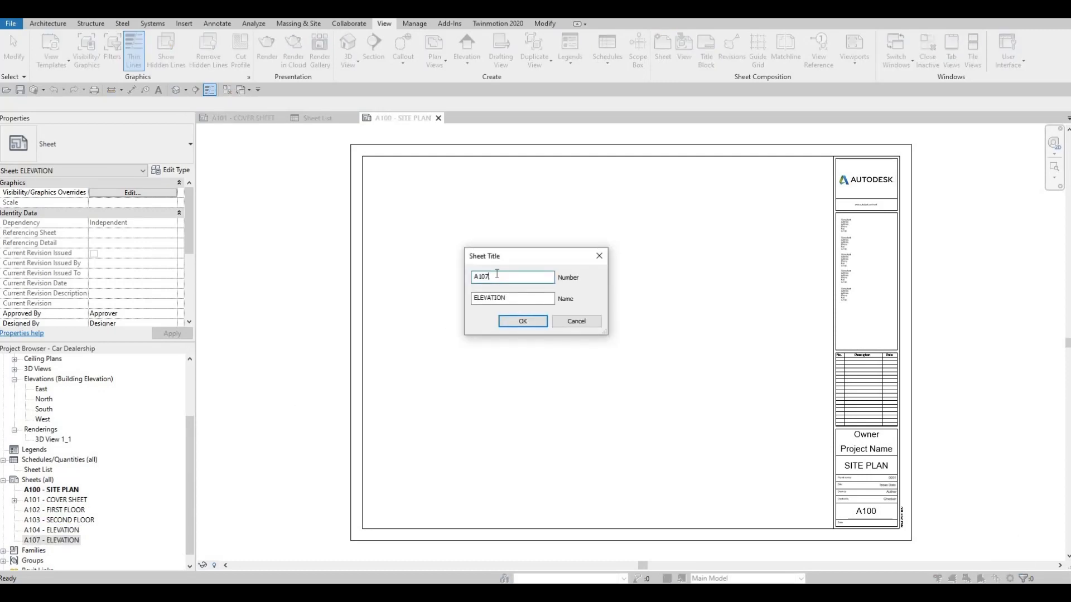
pyautogui.press('BackSpace')
pyautogui.write('6')
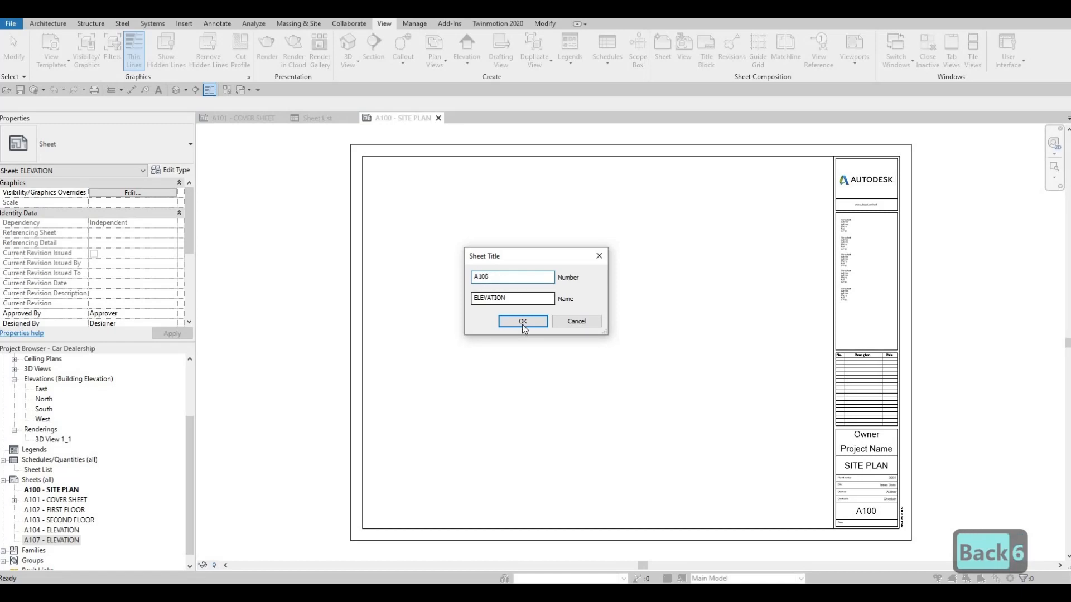
pyautogui.press('Return')
# Step: Renumber the remaining A104 elevation sheet as A105
pyautogui.click(45, 531)
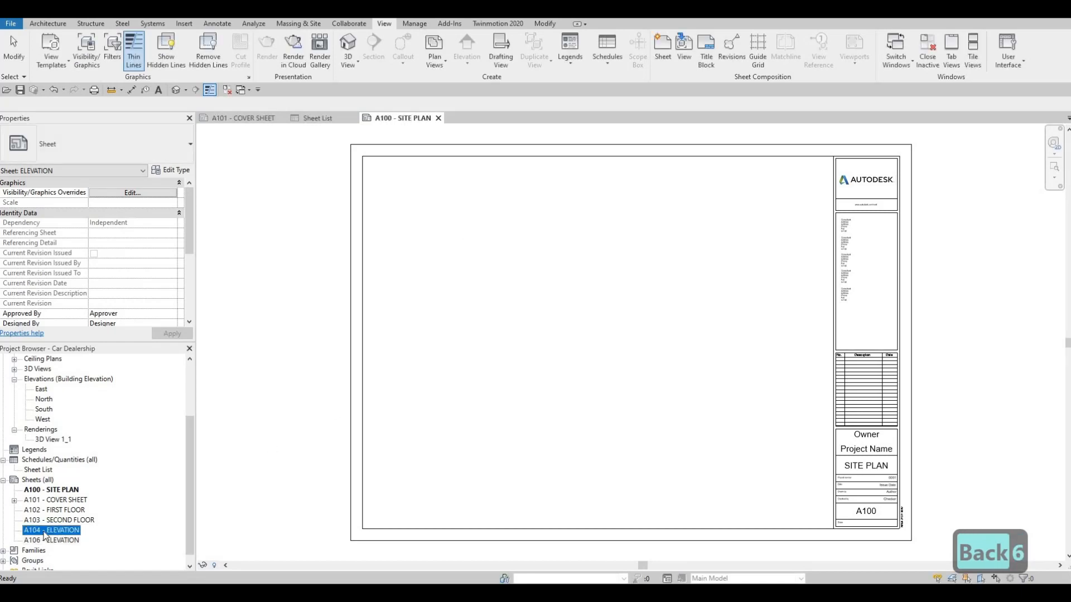
pyautogui.click(498, 277)
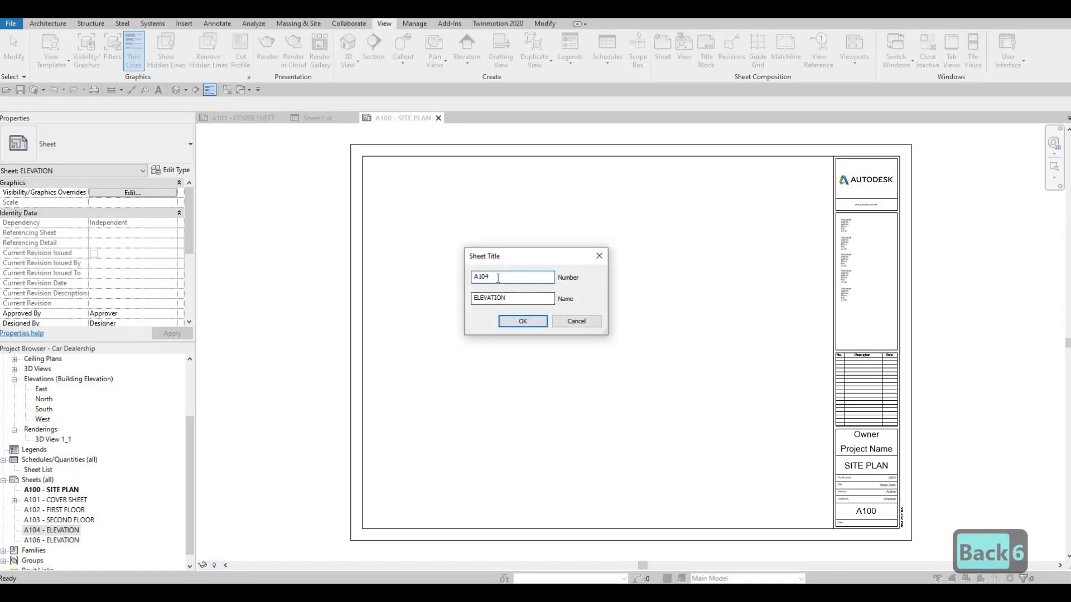
pyautogui.press('BackSpace')
pyautogui.write('5')
pyautogui.press('Return')
# Step: Set the SECOND FLOOR sheet's number to A104
pyautogui.click(39, 521)
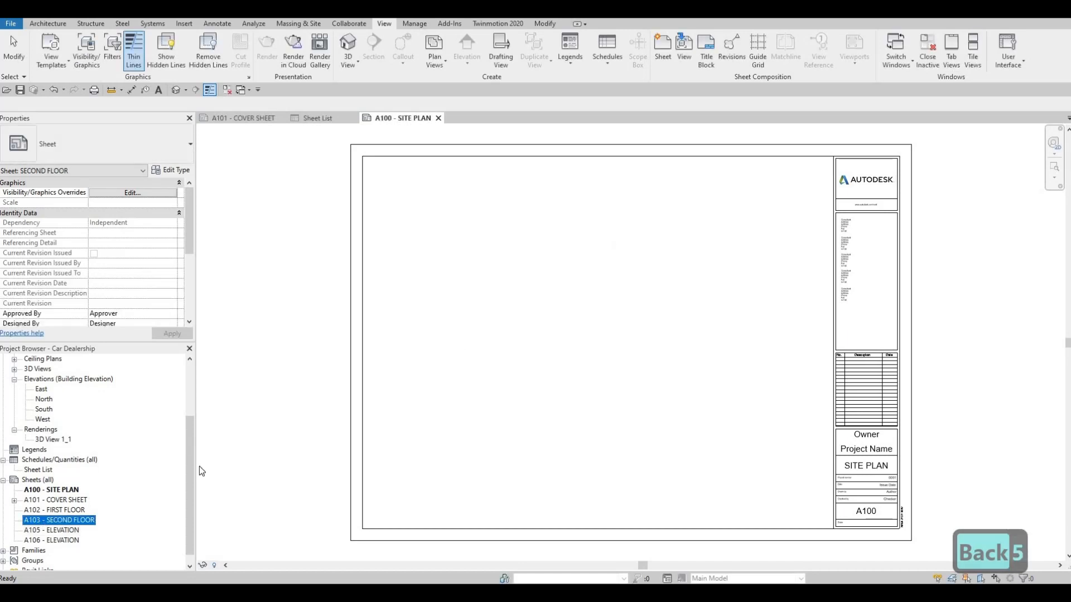
pyautogui.press('F2')
pyautogui.click(497, 277)
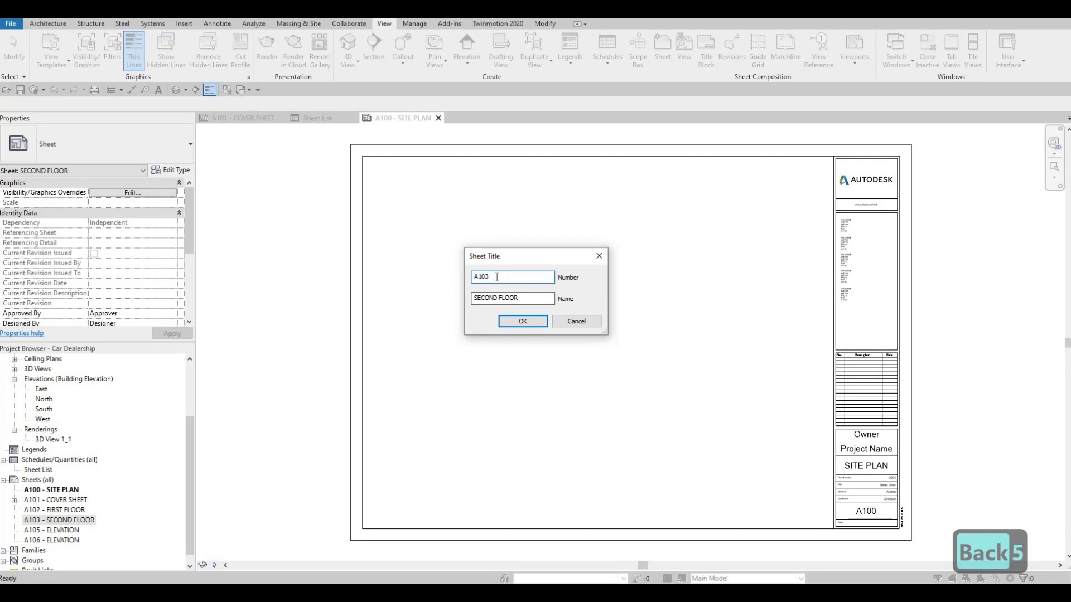
pyautogui.press('BackSpace')
pyautogui.write('3')
pyautogui.press('BackSpace')
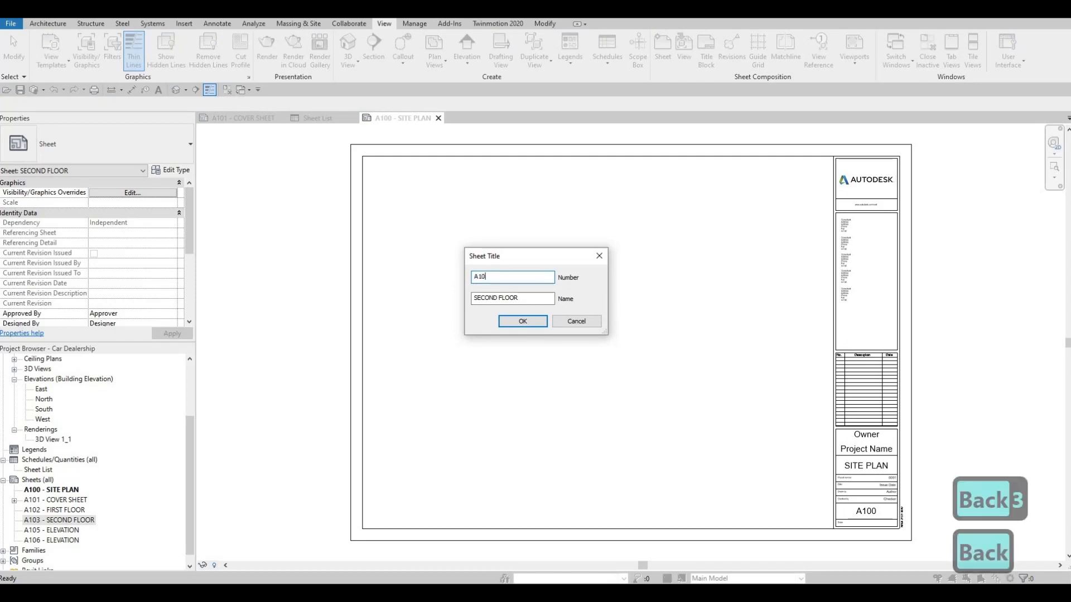
pyautogui.write('4')
pyautogui.press('Return')
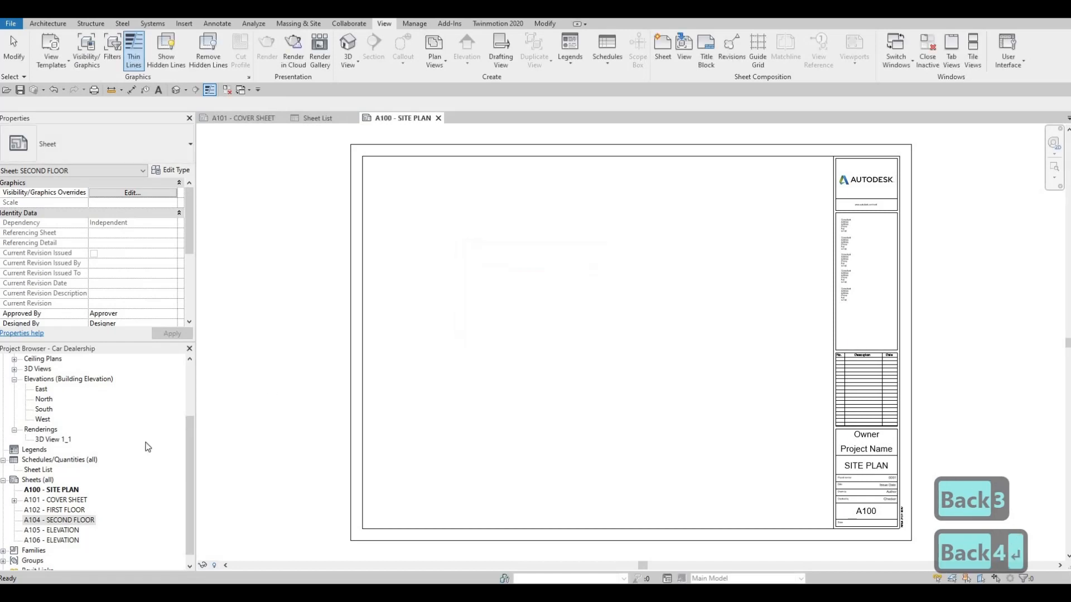
# Step: Set the FIRST FLOOR sheet's number to A103
pyautogui.click(35, 511)
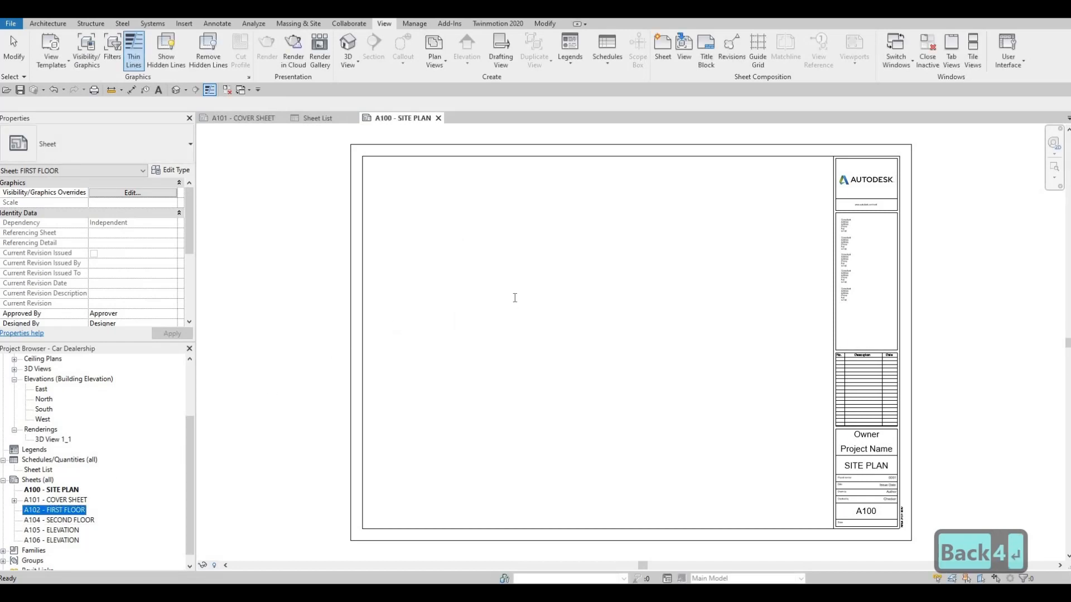
pyautogui.press('F2')
pyautogui.click(501, 282)
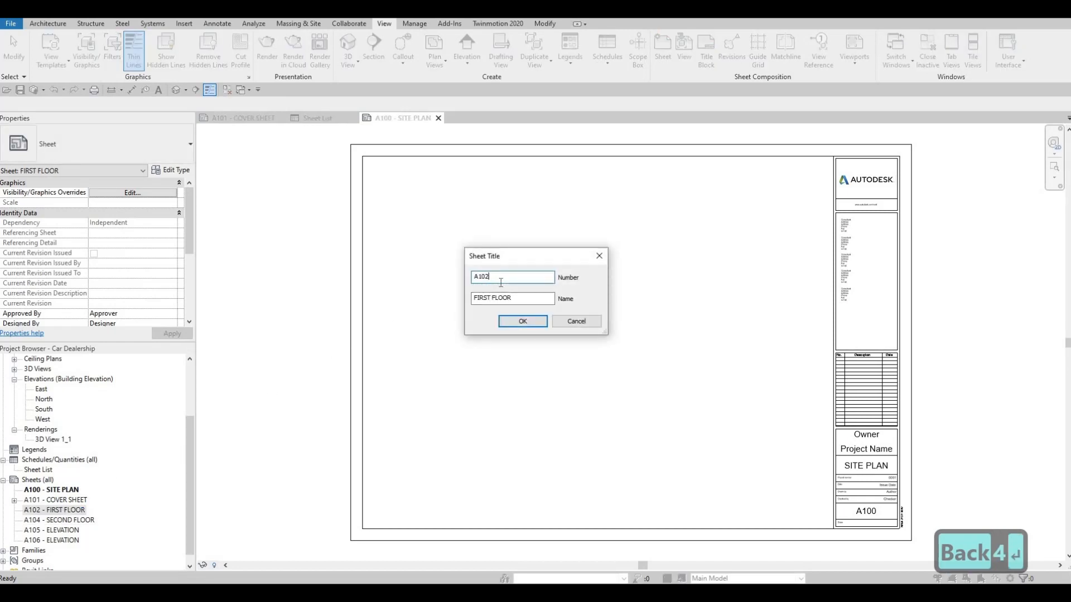
pyautogui.press('BackSpace')
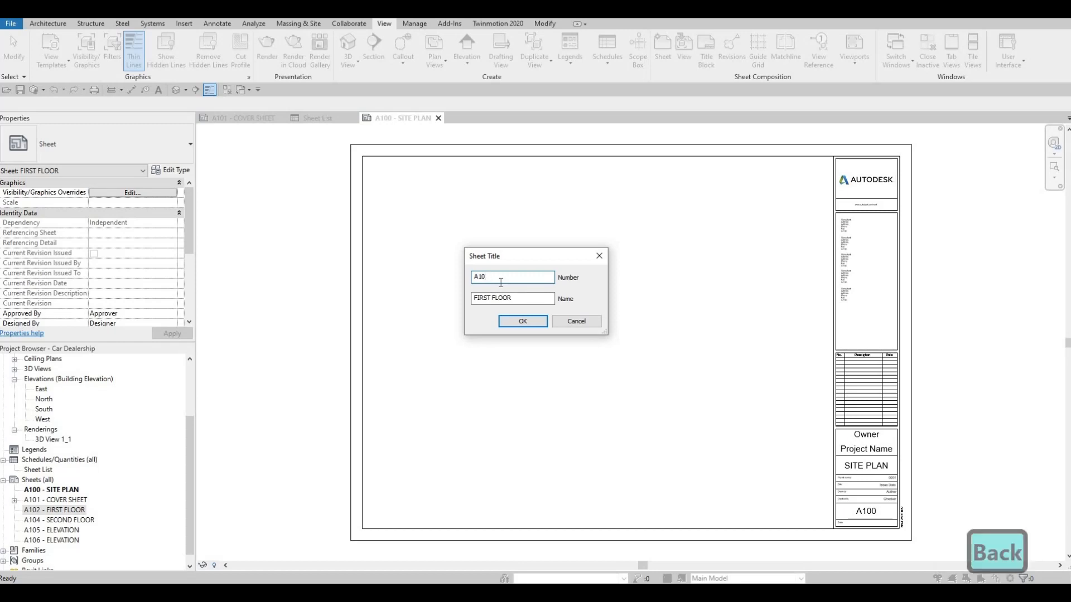
pyautogui.write('3')
pyautogui.press('Return')
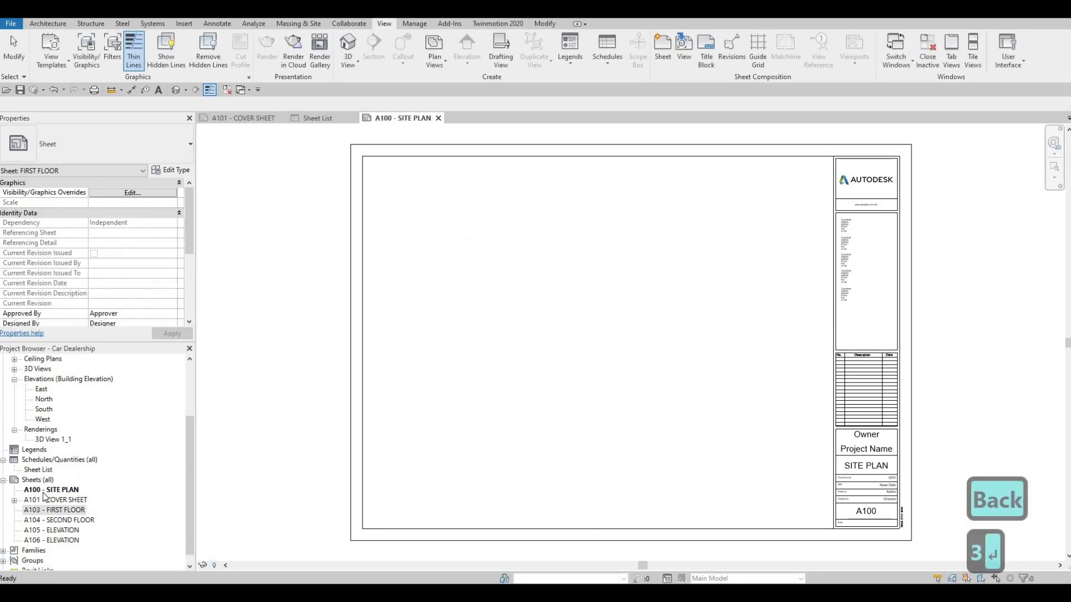
# Step: Set the SITE PLAN sheet's number to A102
pyautogui.click(44, 490)
pyautogui.click(49, 489)
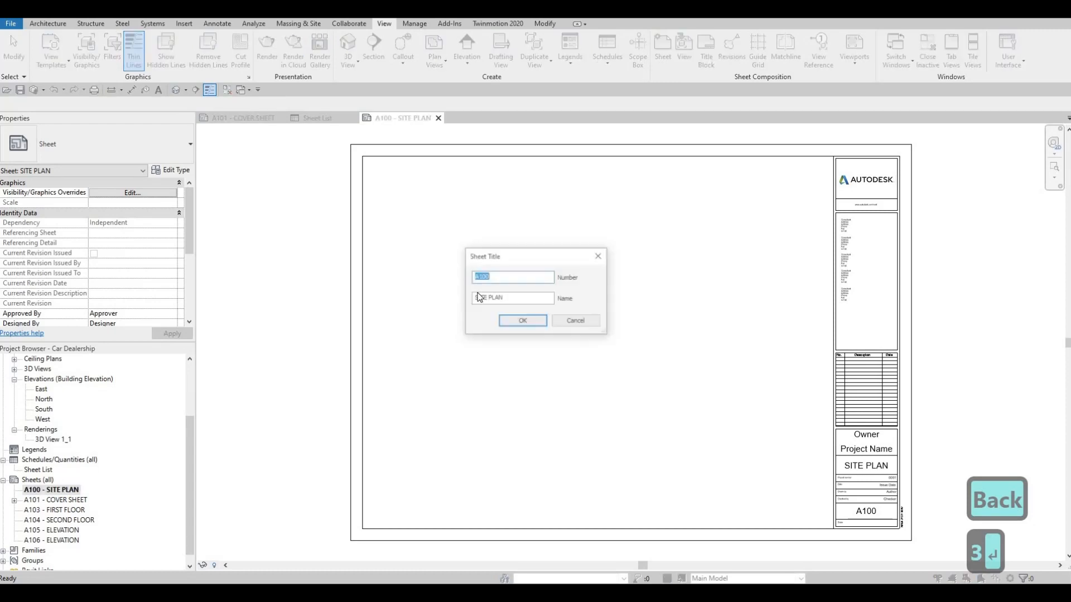
pyautogui.write('A103')
pyautogui.press('BackSpace')
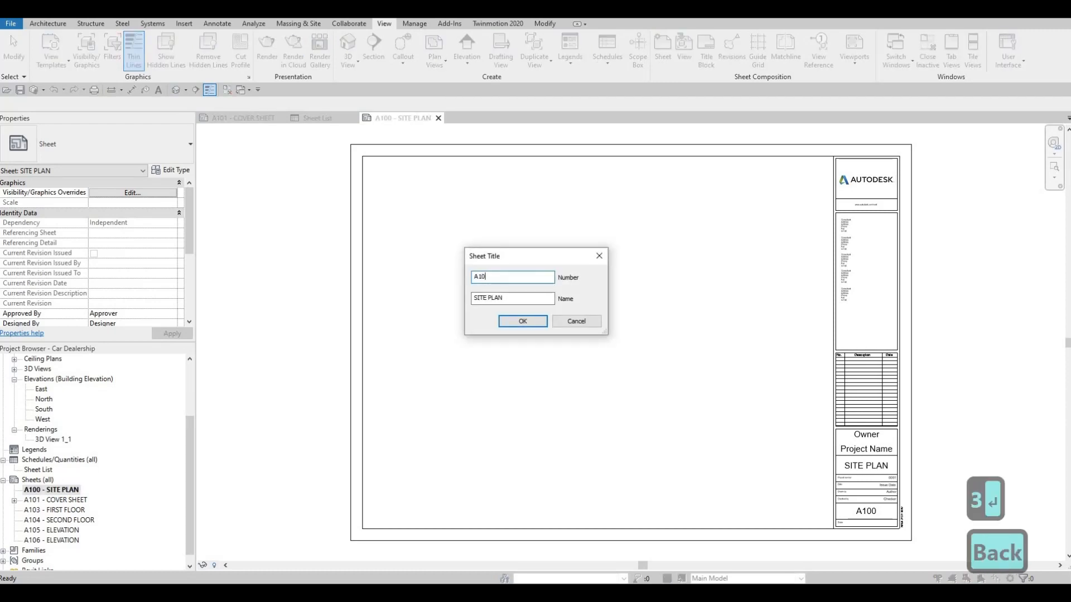
pyautogui.write('2')
pyautogui.press('Return')
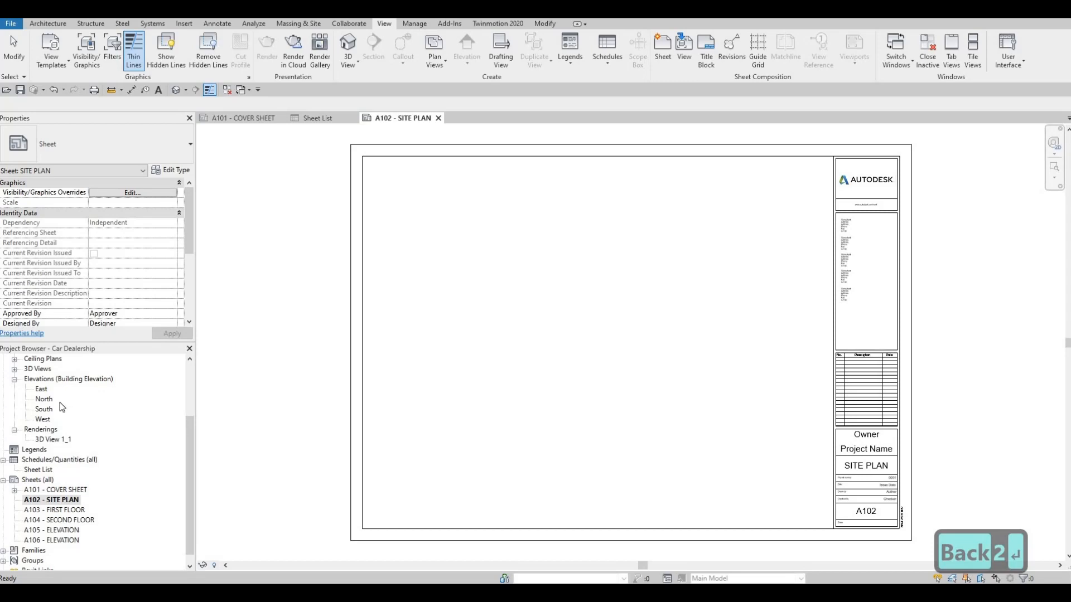
# Step: Place the Site floor plan view on the A102 - SITE PLAN sheet, roughly centred over the title block
pyautogui.scroll(3, 62, 407)
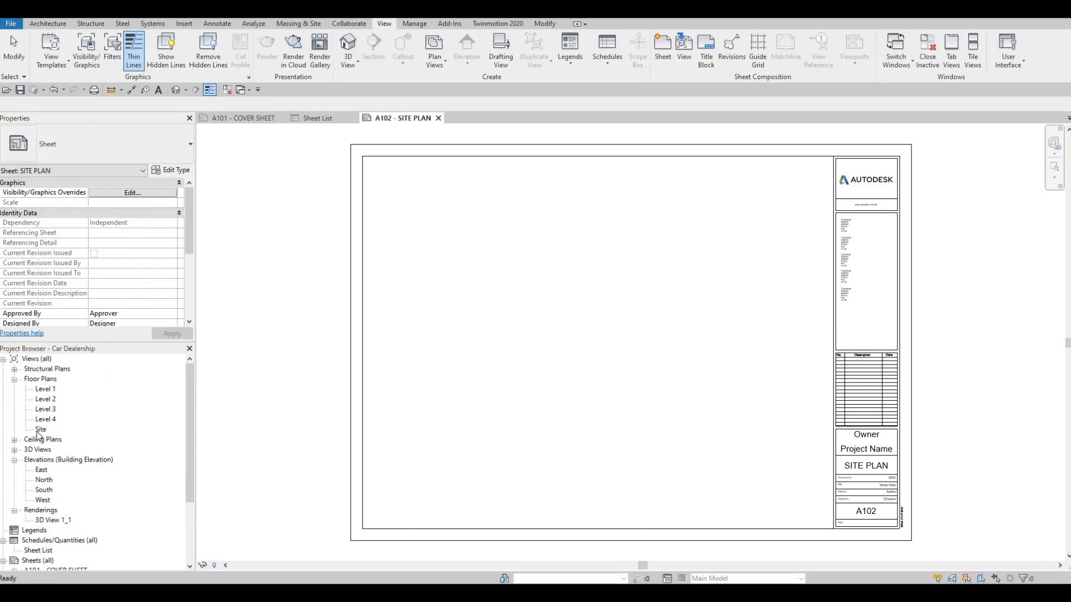
pyautogui.click(40, 430)
pyautogui.moveTo(540, 336); pyautogui.dragTo(617, 321)
pyautogui.scroll(-3, 607, 312)
pyautogui.scroll(-3, 608, 311)
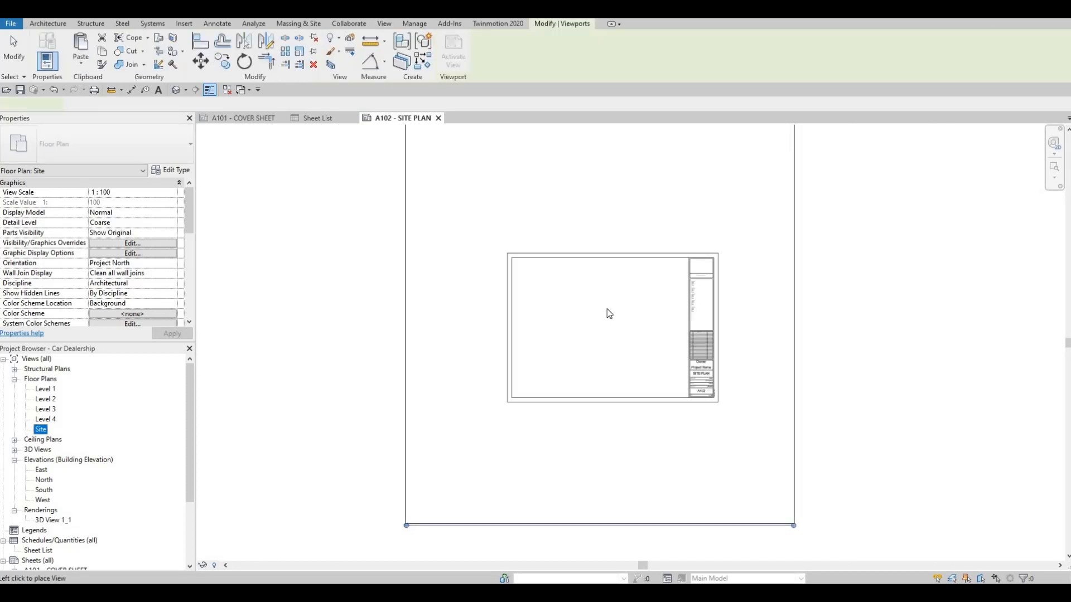
pyautogui.click(607, 311)
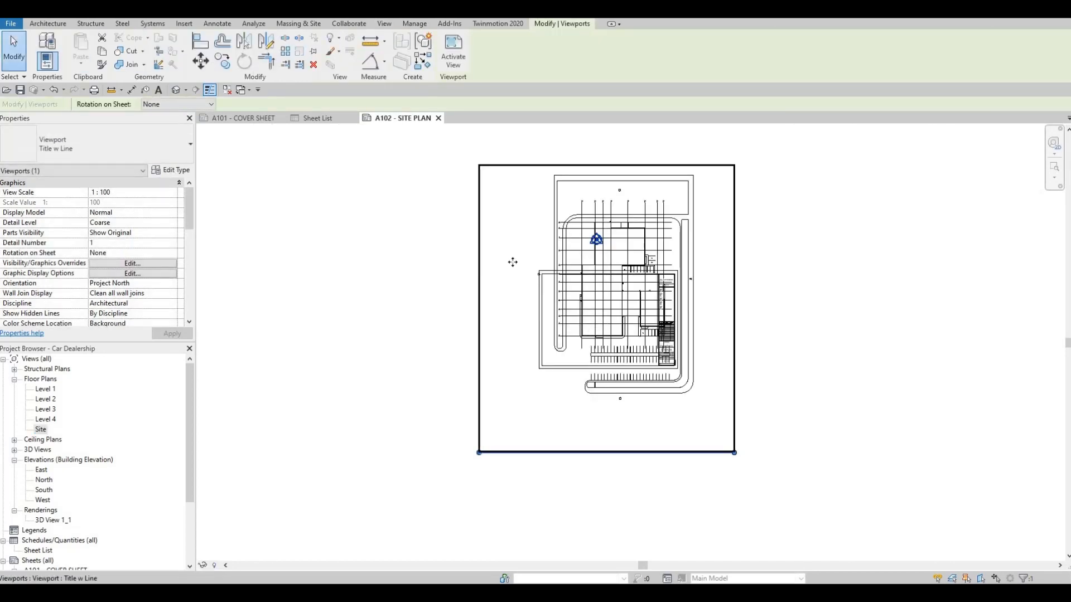
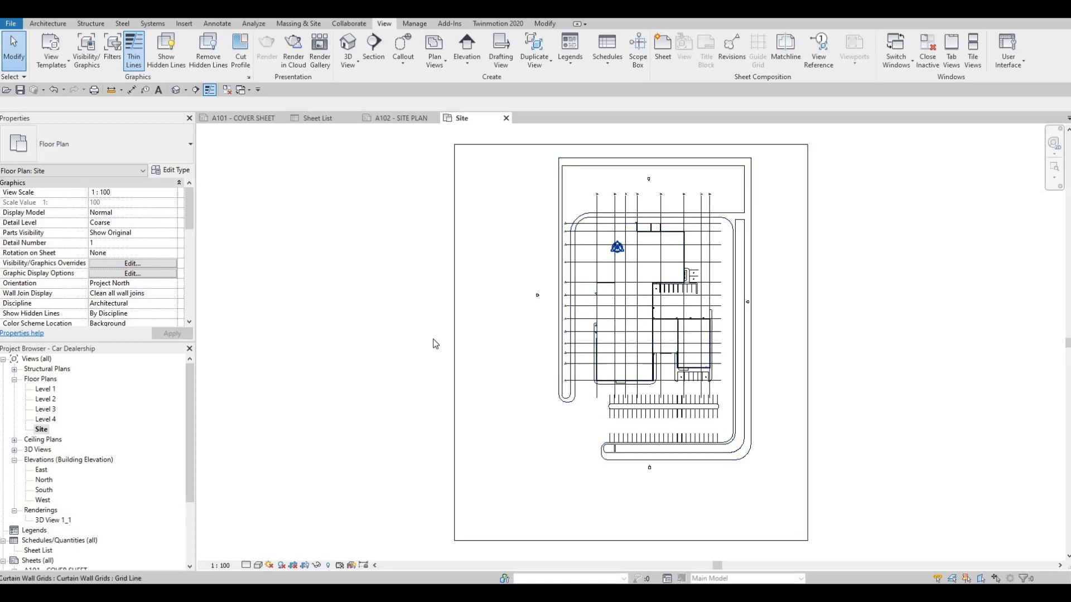
# Step: Set the Site floor plan's view scale to 1:50
pyautogui.click(221, 565)
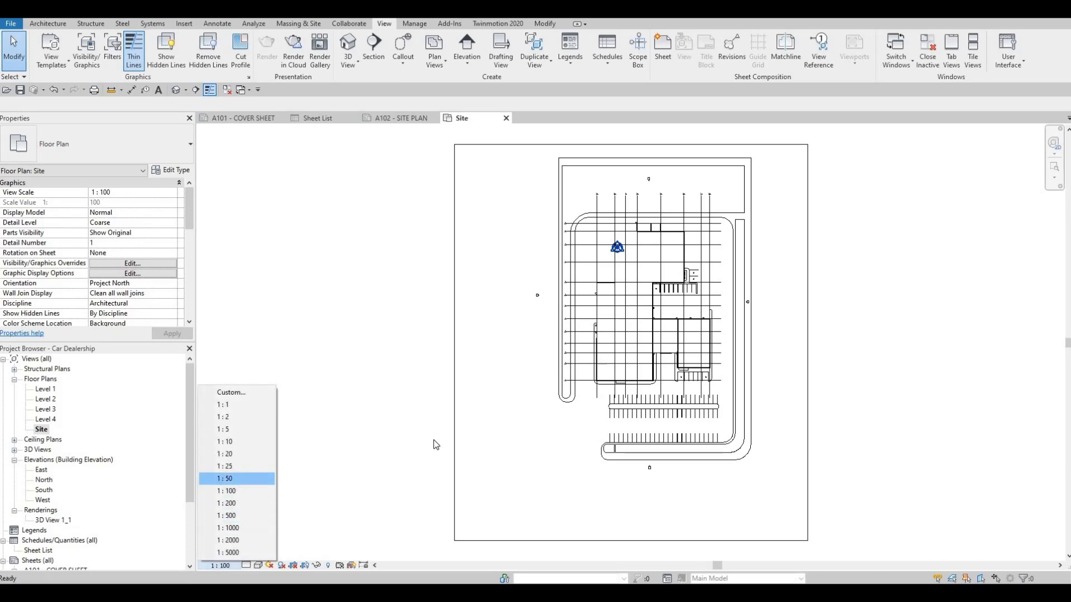
pyautogui.press('Escape')
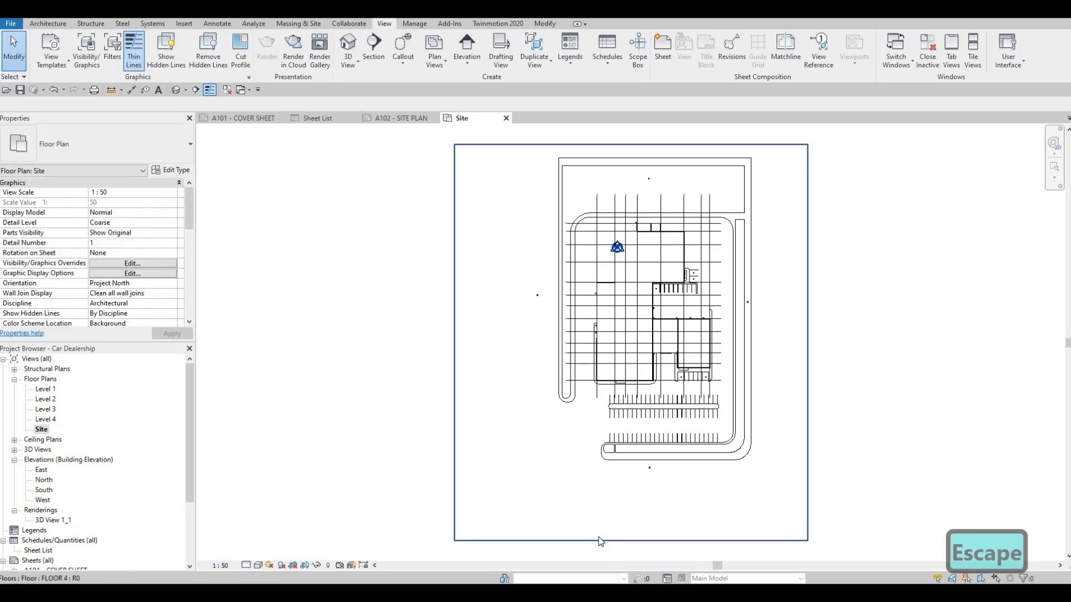
pyautogui.click(308, 382)
pyautogui.press('Escape')
# Step: Turn on Crop View, Crop Region Visible and Annotation Crop for the Site floor plan
pyautogui.scroll(-10, 89, 272)
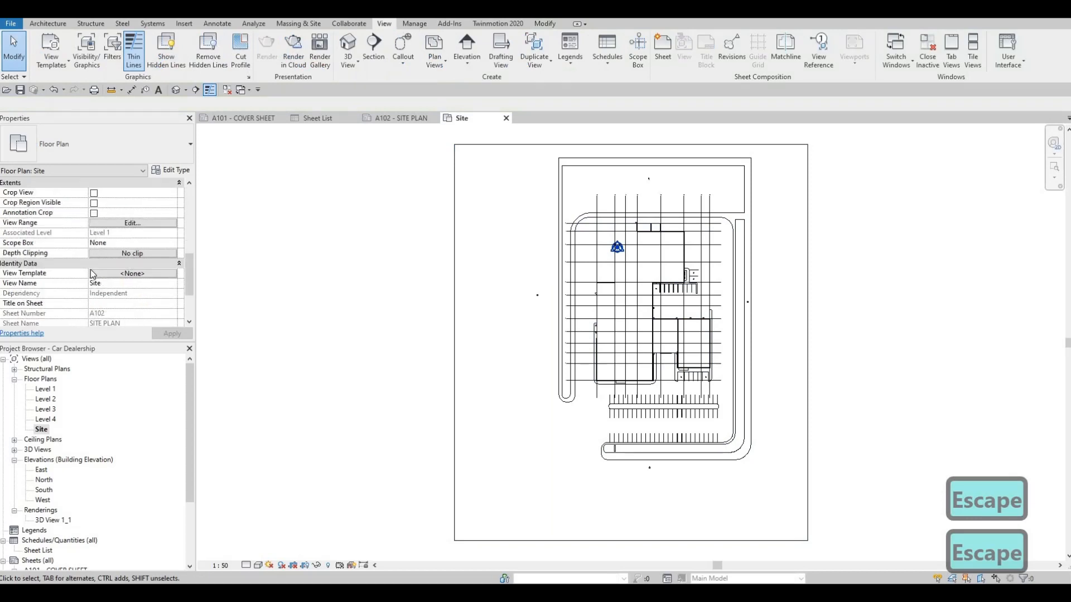
pyautogui.scroll(10, 89, 270)
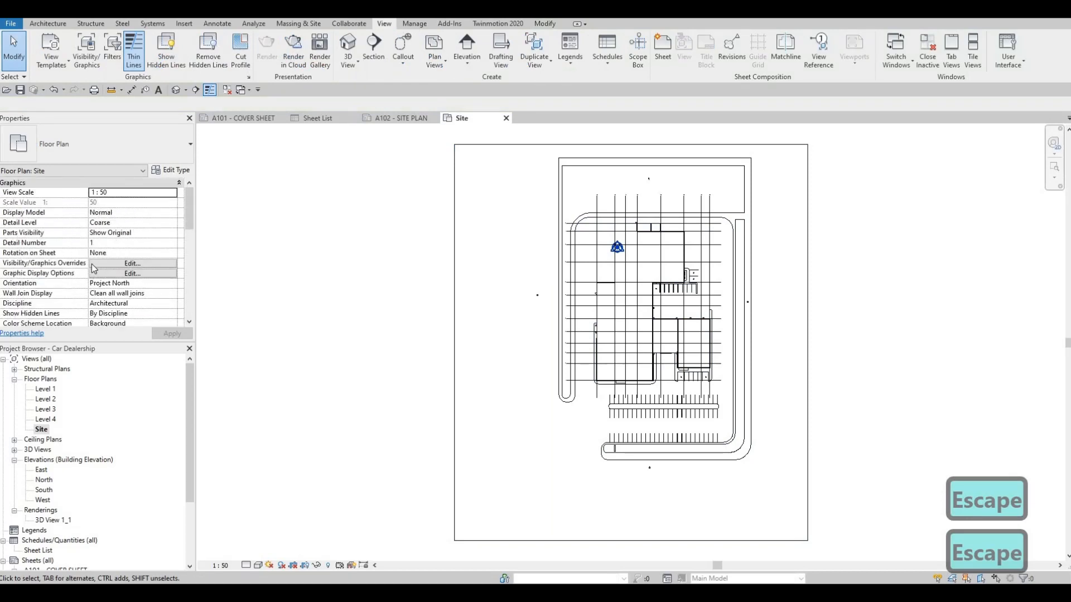
pyautogui.scroll(-10, 94, 268)
pyautogui.scroll(5, 89, 285)
pyautogui.scroll(-3, 95, 260)
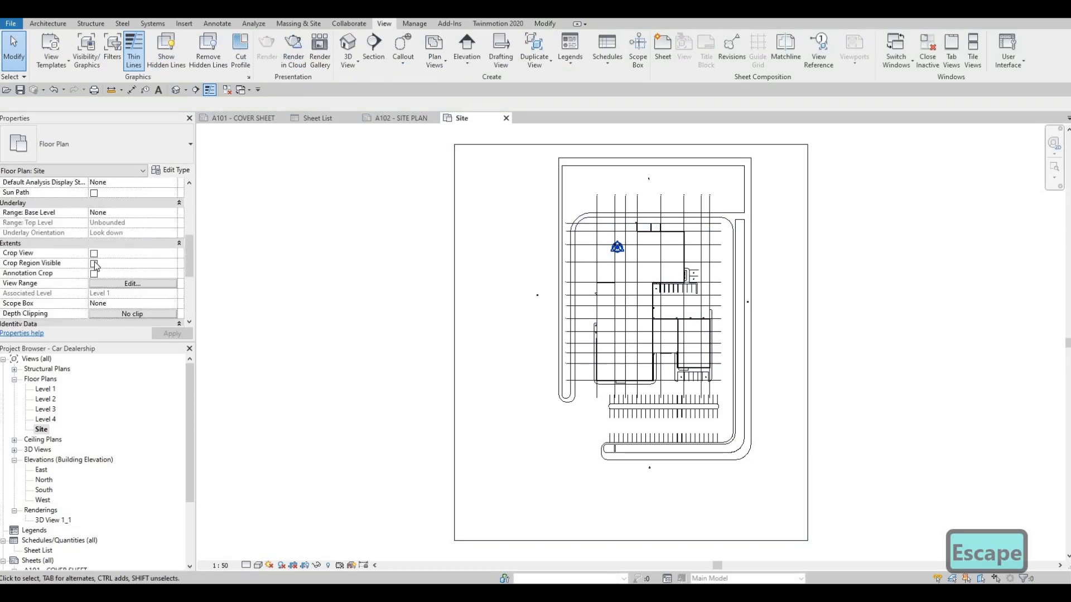
pyautogui.click(93, 254)
pyautogui.click(94, 263)
pyautogui.click(94, 274)
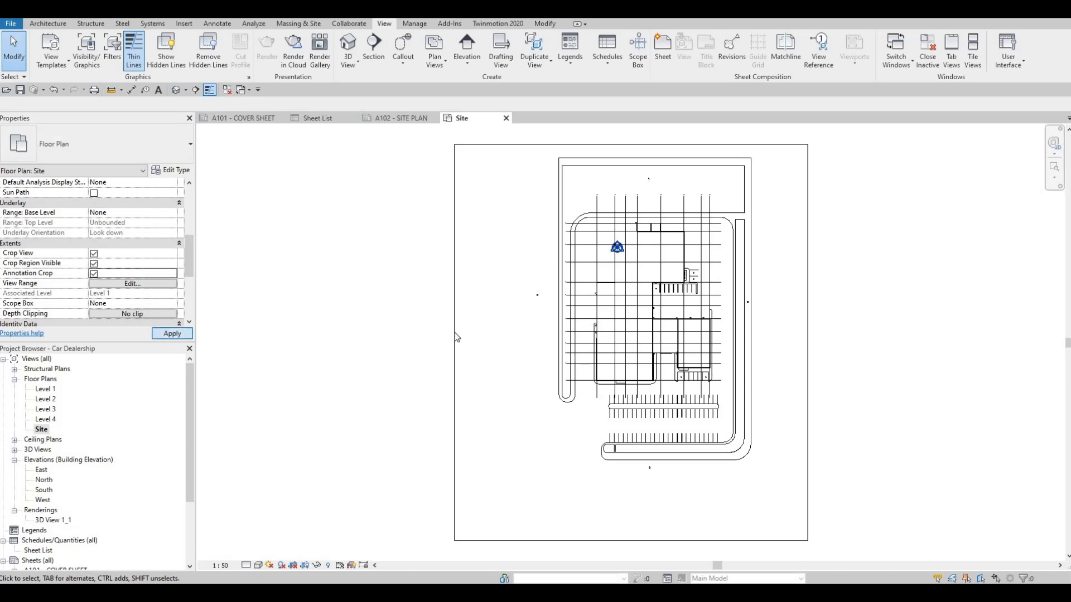
# Step: Pull the lower edge of the Site view's crop region up to just below the southern road
pyautogui.scroll(-2, 417, 310)
pyautogui.moveTo(452, 296); pyautogui.dragTo(428, 304, button='middle')
pyautogui.click(414, 317)
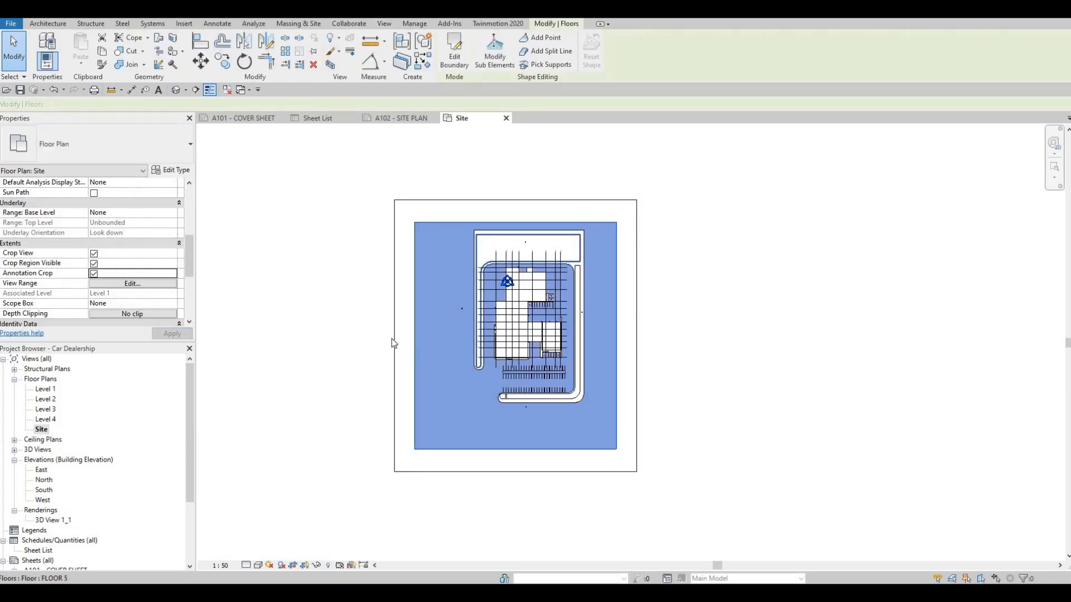
pyautogui.press('Escape')
pyautogui.click(394, 340)
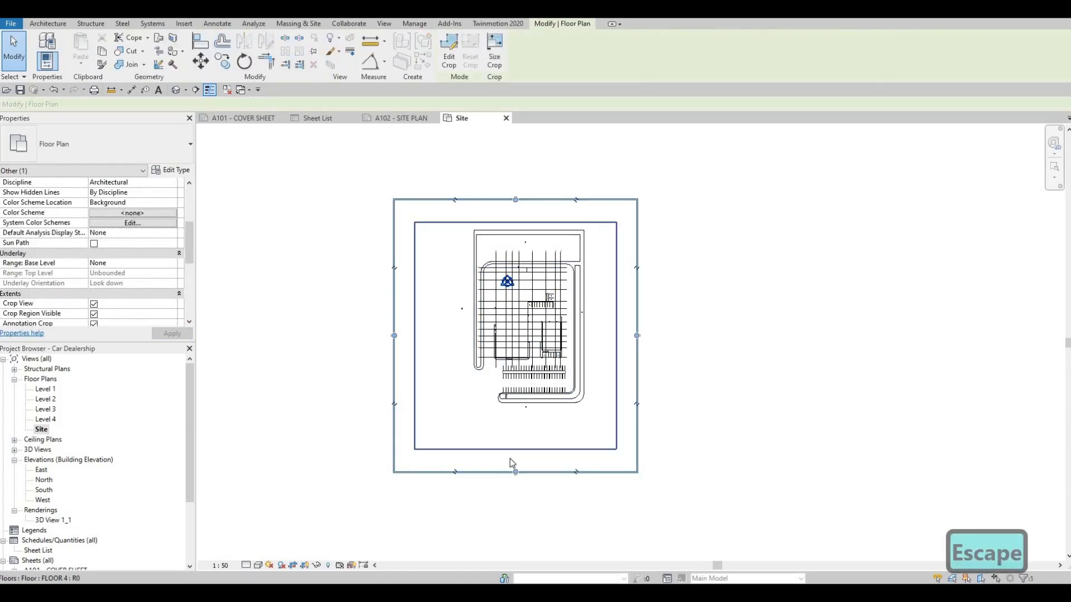
pyautogui.click(511, 414)
pyautogui.press('Escape')
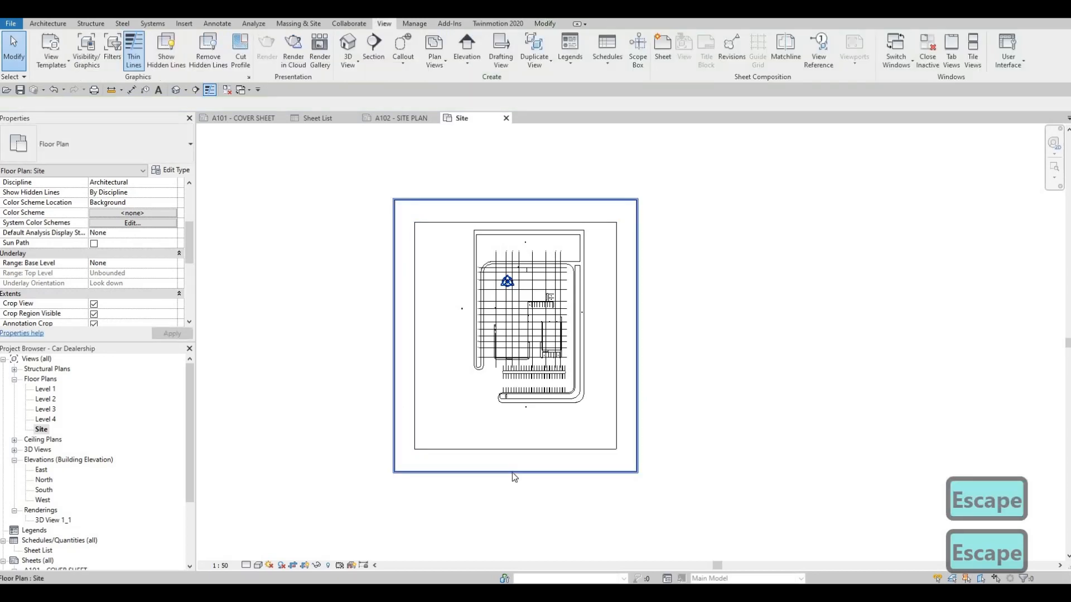
pyautogui.click(512, 473)
pyautogui.moveTo(515, 473); pyautogui.dragTo(517, 421)
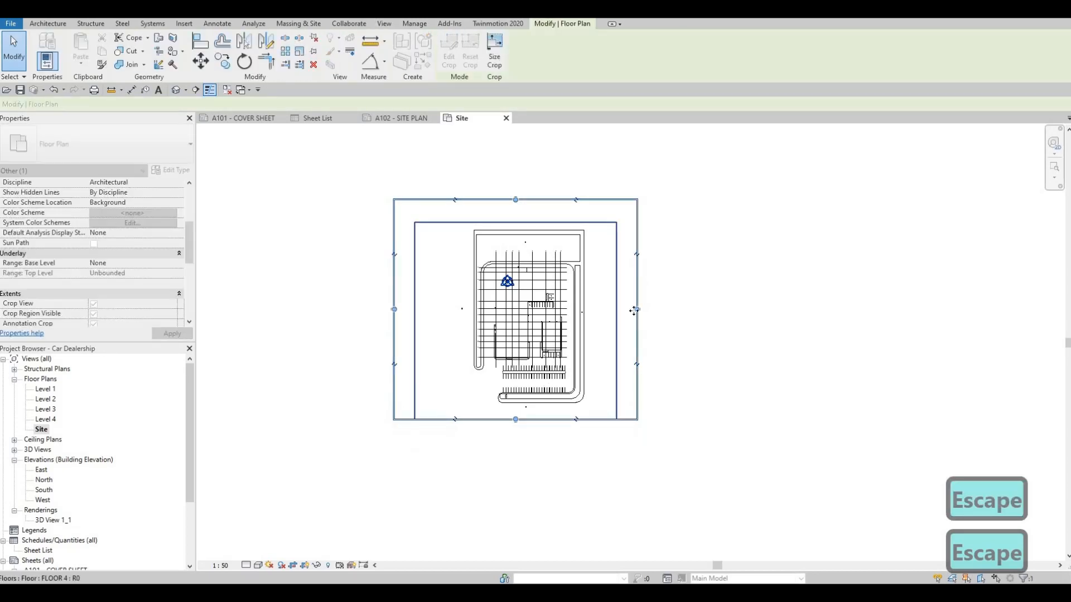
# Step: Pull the crop region's side and upper edges in close around the site roads and hide the crop region
pyautogui.moveTo(634, 311); pyautogui.dragTo(601, 310)
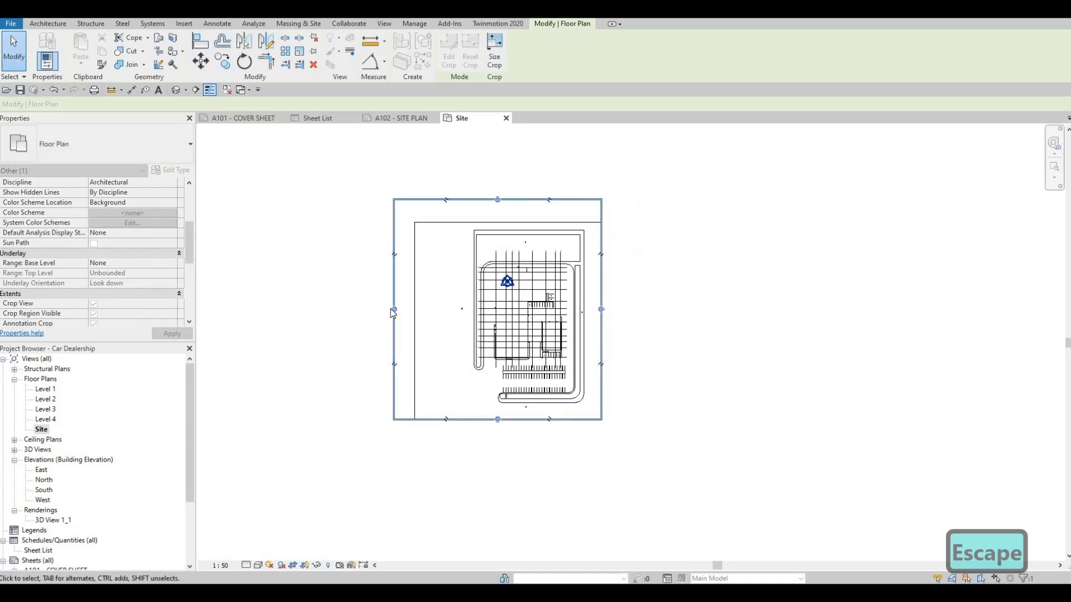
pyautogui.moveTo(396, 310); pyautogui.dragTo(384, 309)
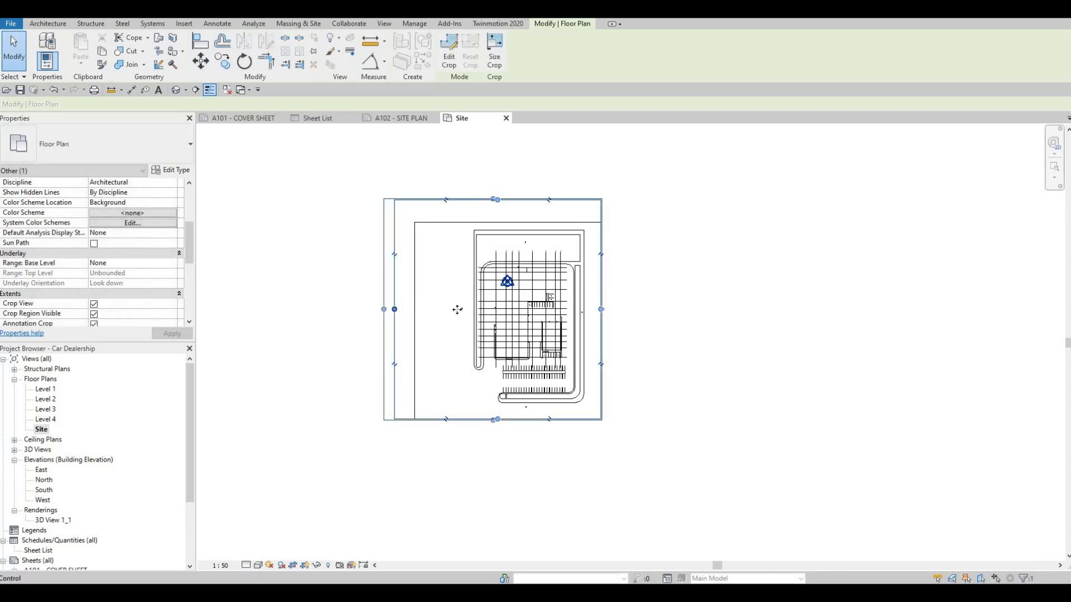
pyautogui.moveTo(458, 310); pyautogui.dragTo(528, 223)
pyautogui.moveTo(455, 320); pyautogui.dragTo(463, 321)
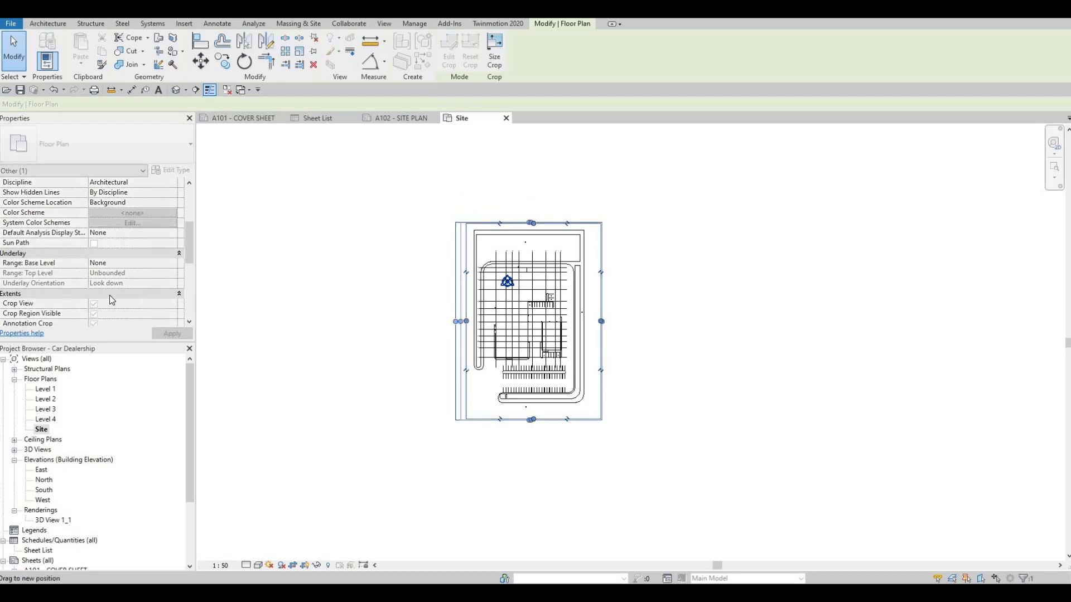
pyautogui.click(177, 334)
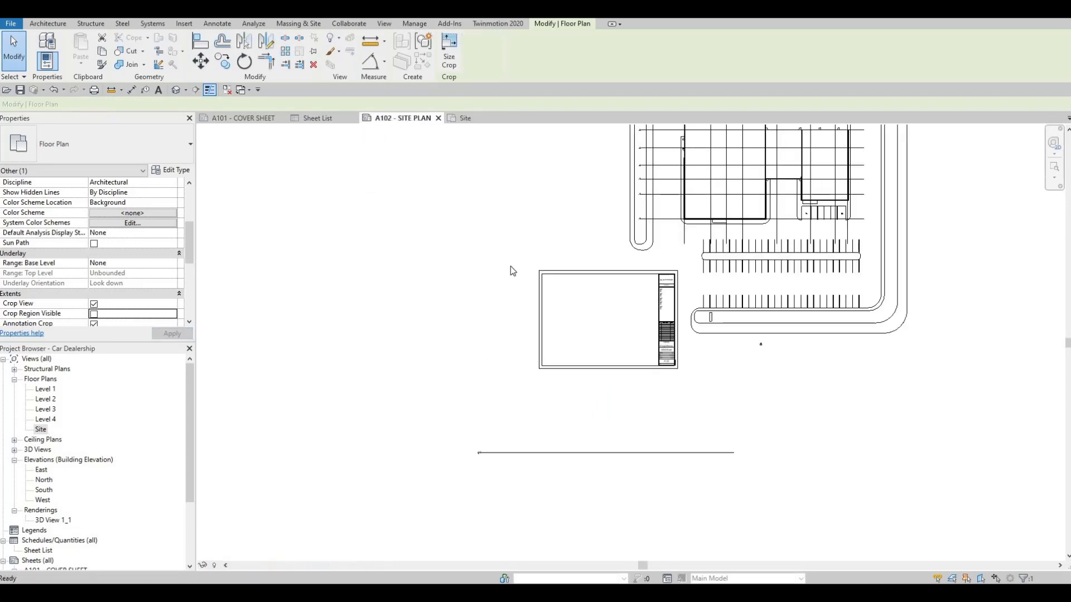
# Step: Delete the oversized Site viewport from the A102 - SITE PLAN sheet
pyautogui.scroll(-2, 510, 268)
pyautogui.moveTo(621, 194)
pyautogui.mouseDown(button='middle')
pyautogui.moveTo(608, 237)
pyautogui.moveTo(575, 278)
pyautogui.mouseUp(button='middle')
pyautogui.scroll(-1, 575, 278)
pyautogui.press('Escape')
pyautogui.press('Escape')
pyautogui.click(574, 278)
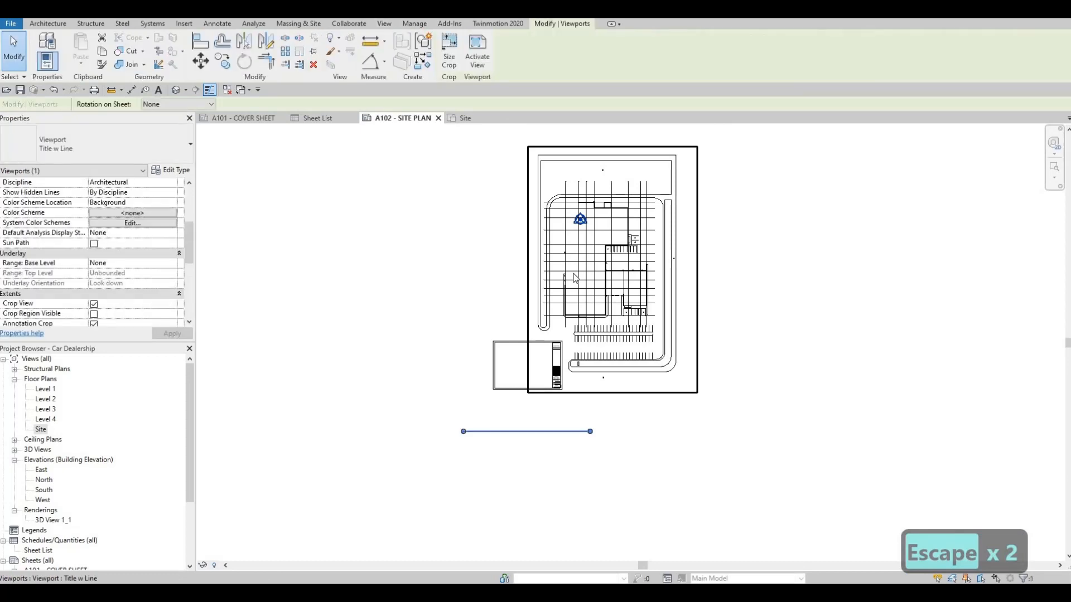
pyautogui.press('Delete')
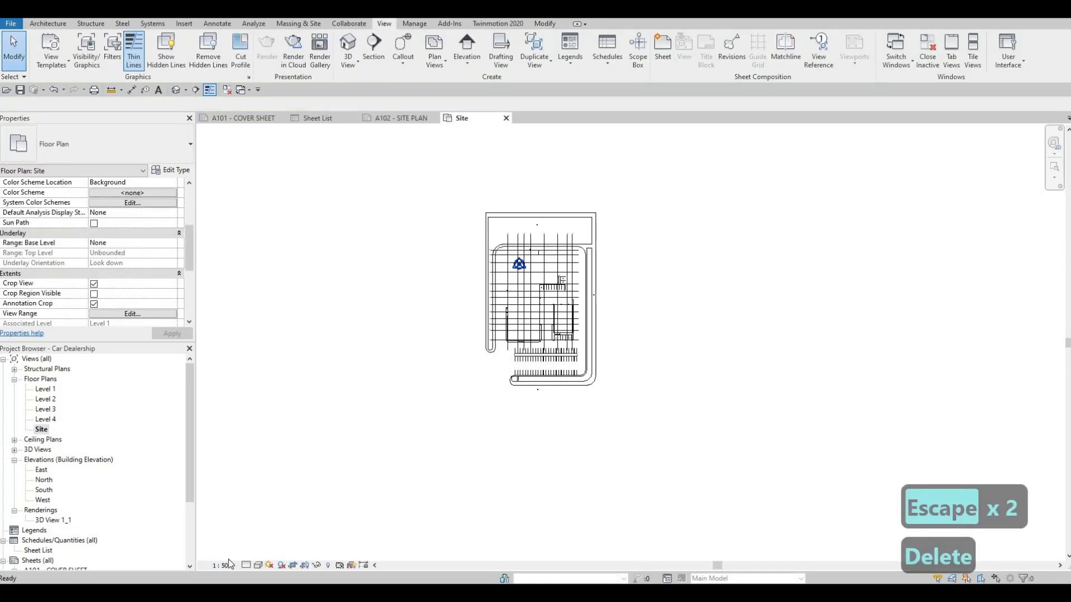
# Step: Set the Site view's scale to 1:200 and place the view on the A102 - SITE PLAN sheet
pyautogui.click(226, 565)
pyautogui.click(238, 504)
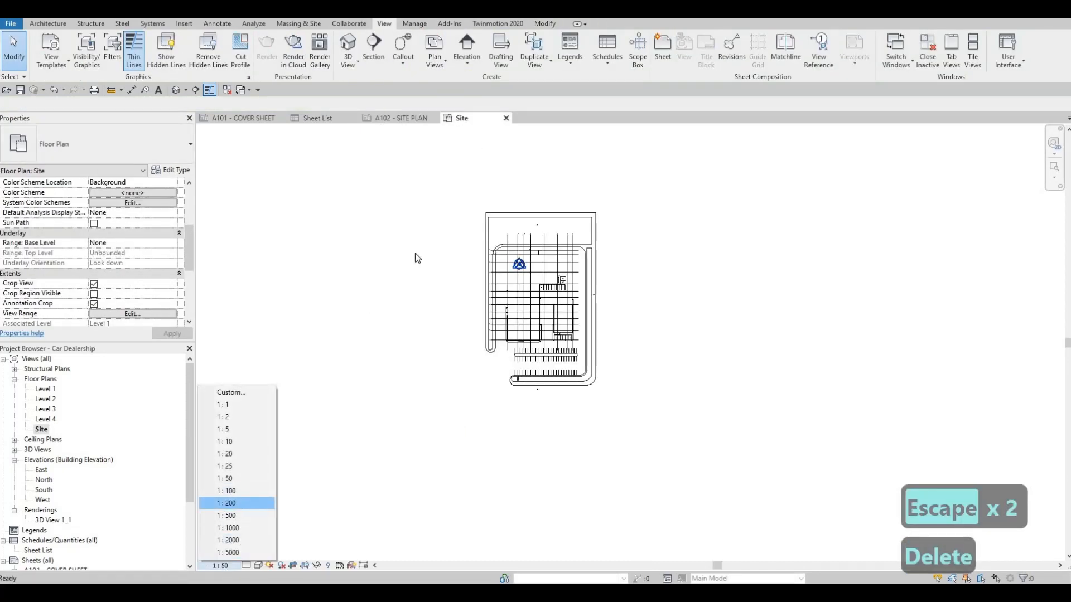
pyautogui.click(400, 119)
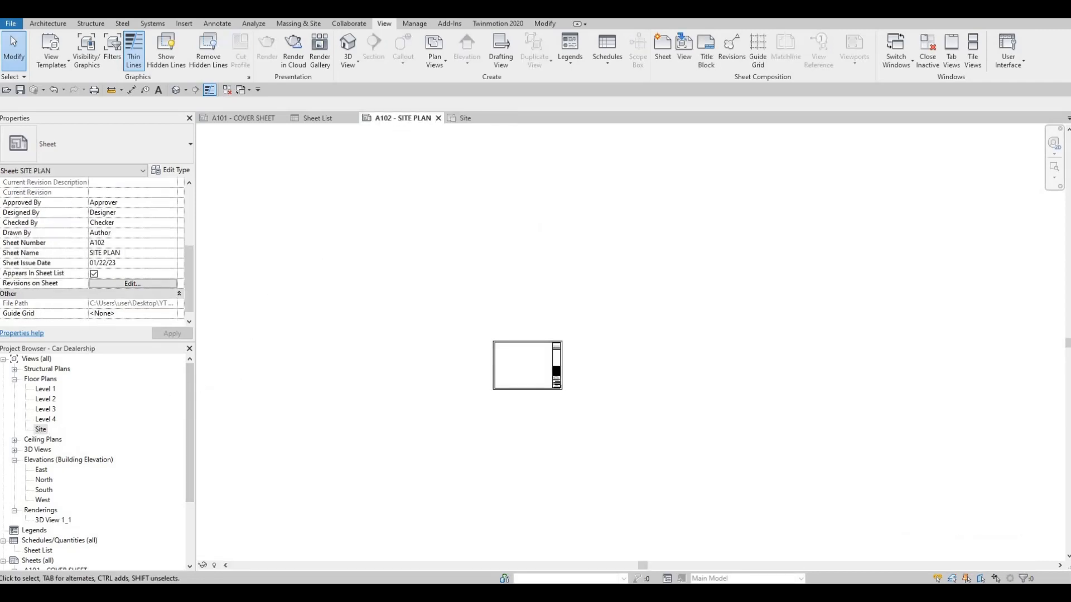
pyautogui.moveTo(40, 430); pyautogui.dragTo(528, 363)
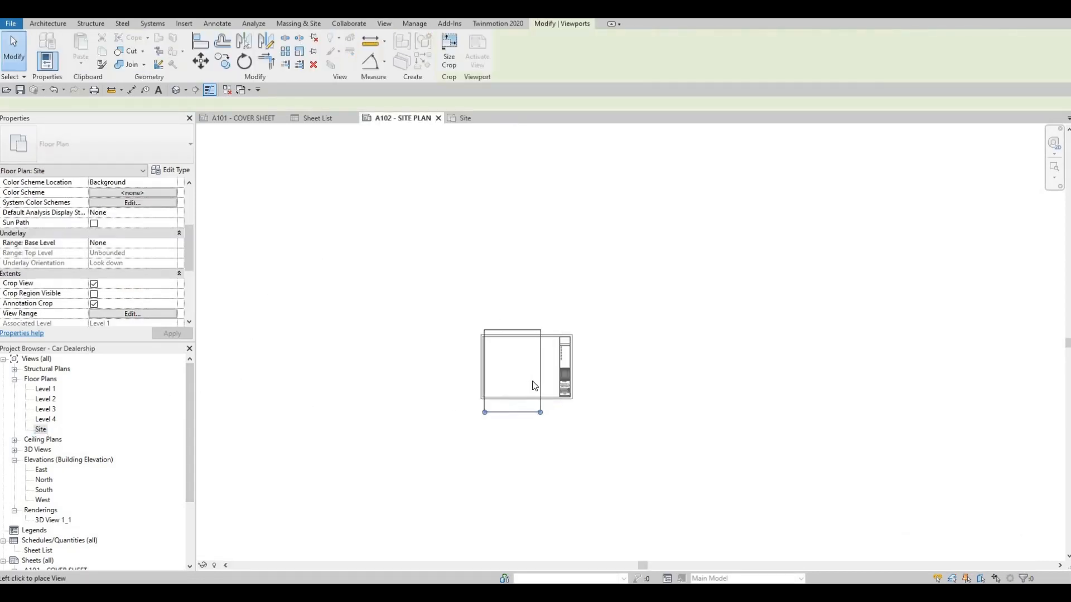
pyautogui.scroll(5, 535, 386)
pyautogui.click(537, 364)
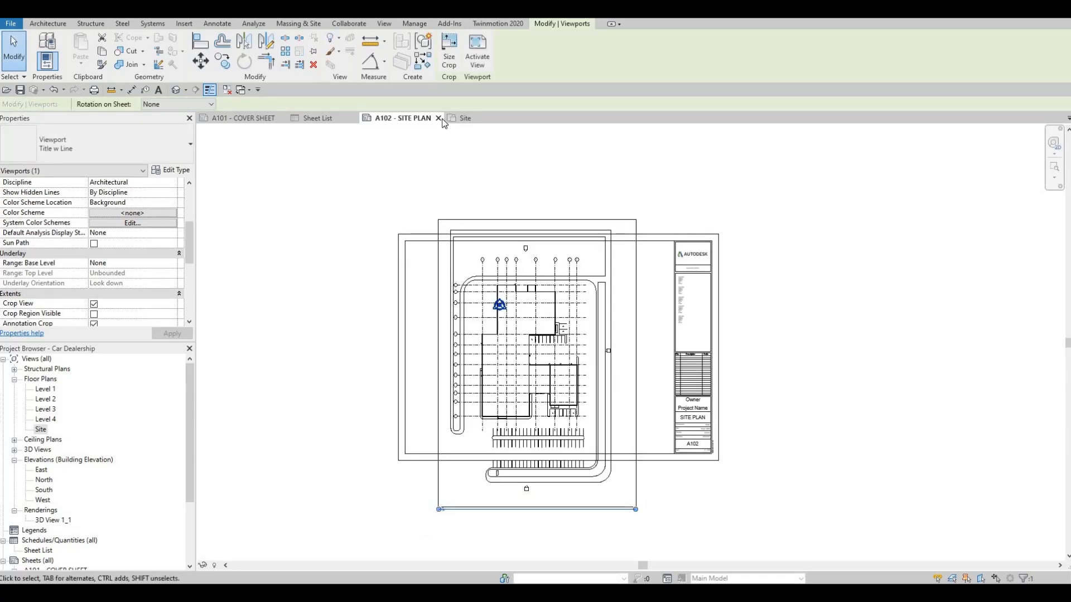
pyautogui.press('Escape')
# Step: Give the Site floor plan a custom scale of 1:250 with the display name enabled
pyautogui.click(481, 121)
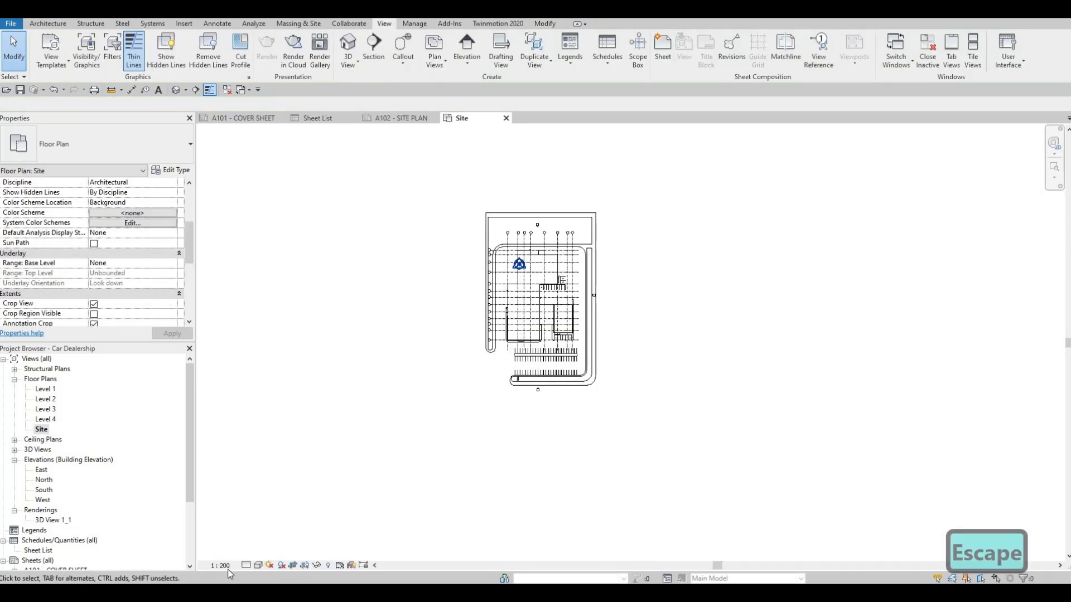
pyautogui.click(225, 567)
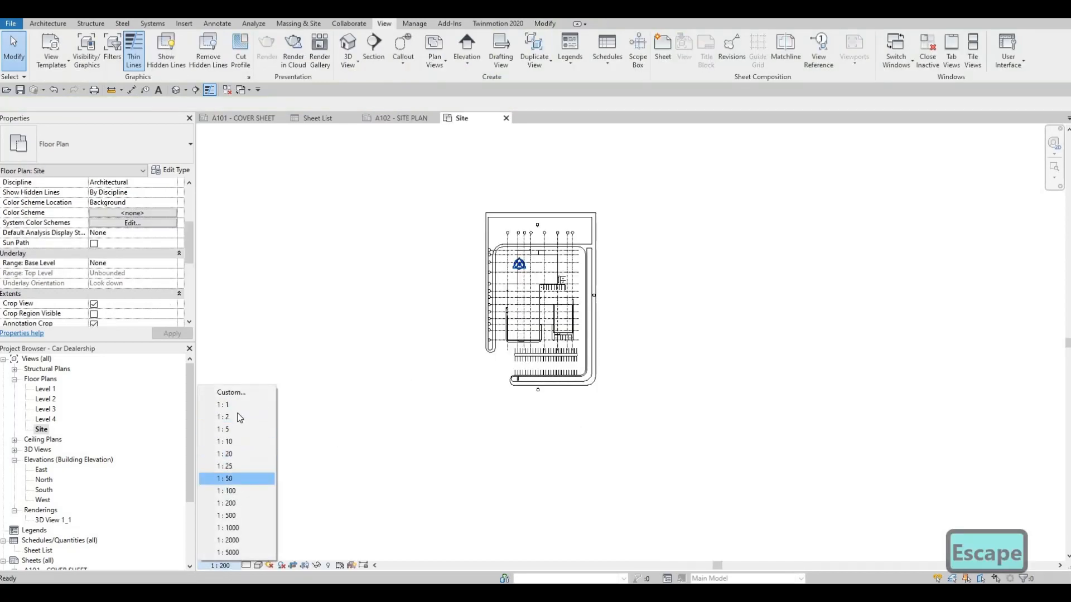
pyautogui.click(231, 393)
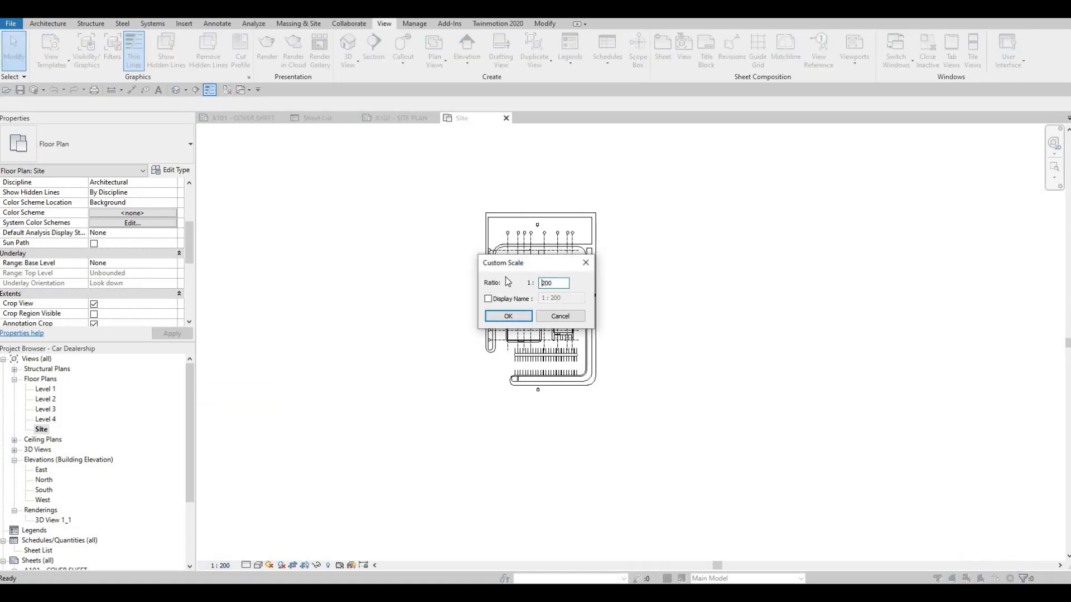
pyautogui.write('25')
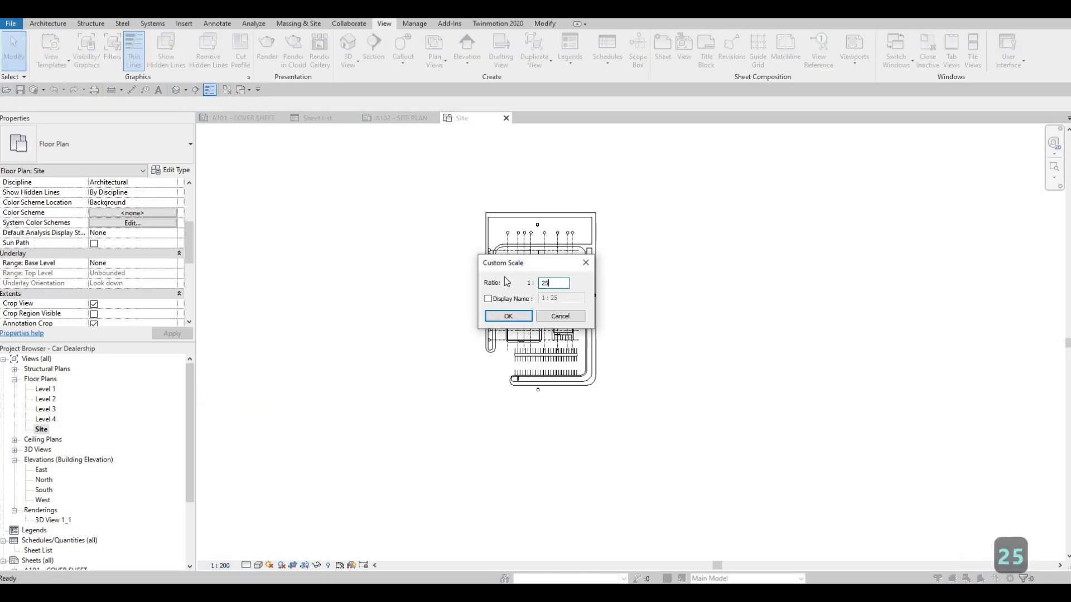
pyautogui.write('0')
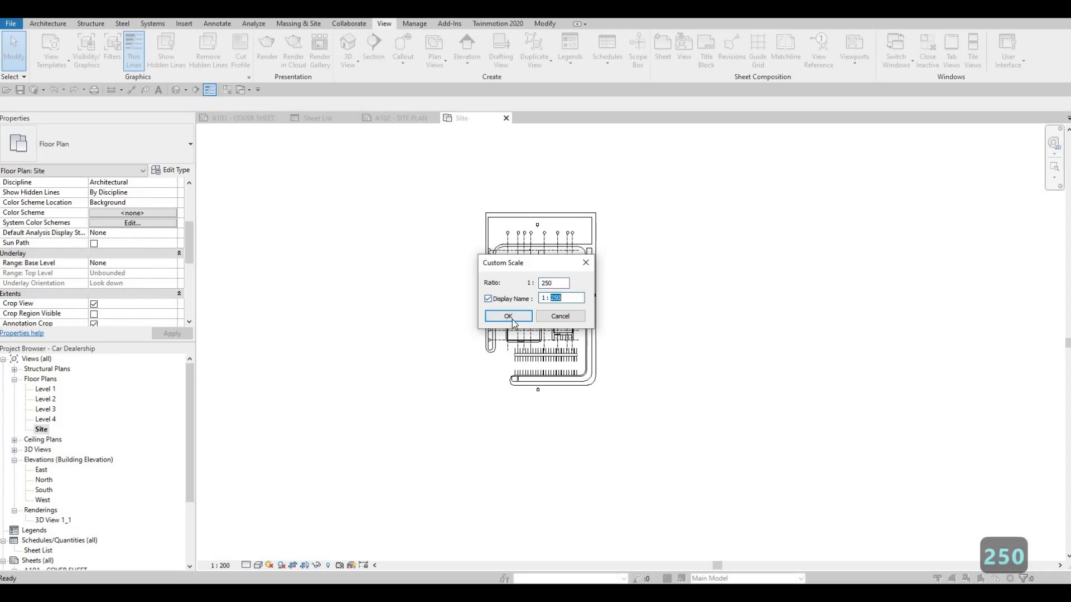
pyautogui.press('Return')
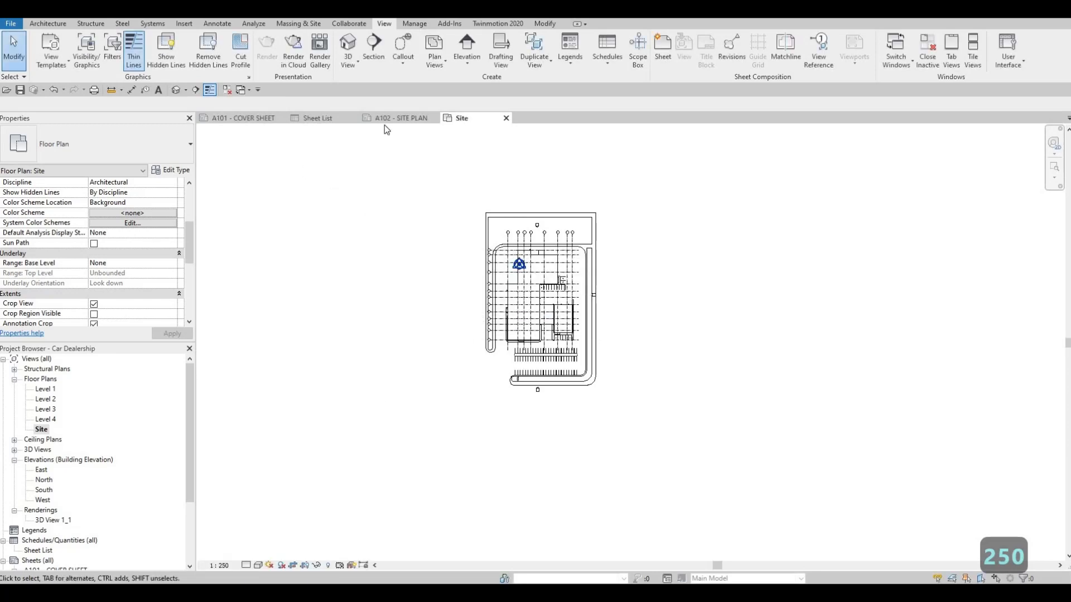
# Step: Move the Site viewport up on the A102 sheet so the plan sits inside the title block frame
pyautogui.click(400, 118)
pyautogui.click(524, 296)
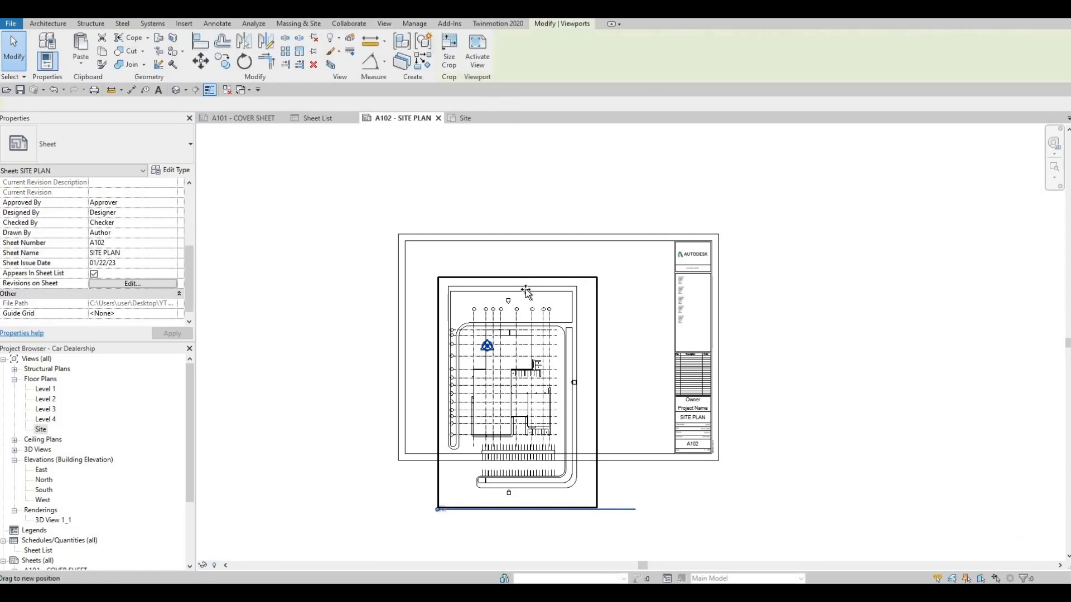
pyautogui.moveTo(524, 296); pyautogui.dragTo(518, 302)
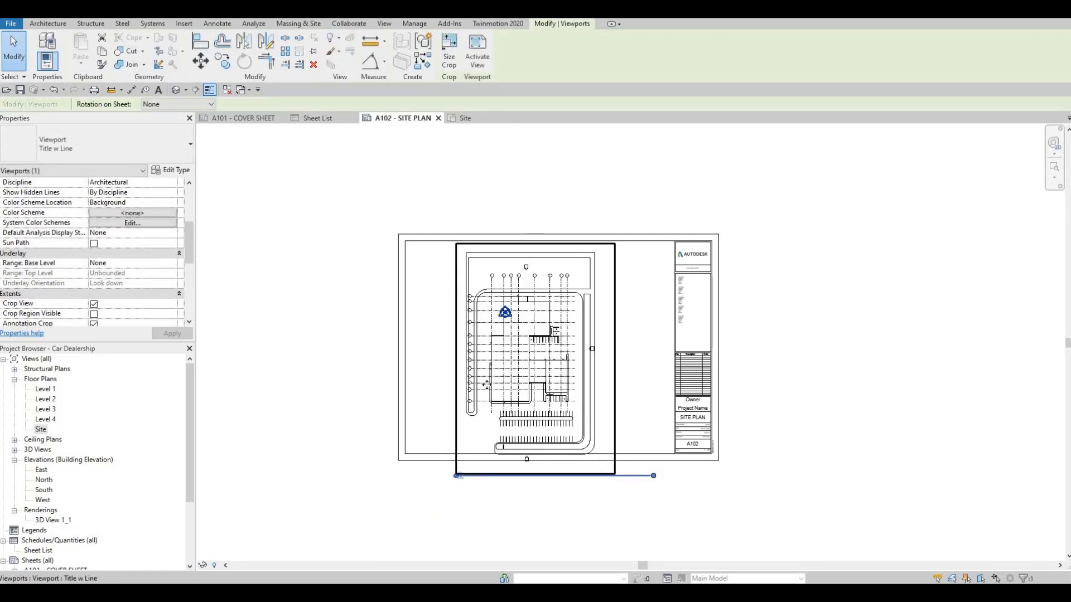
# Step: Make the crop region visible again in the Site floor plan
pyautogui.click(468, 118)
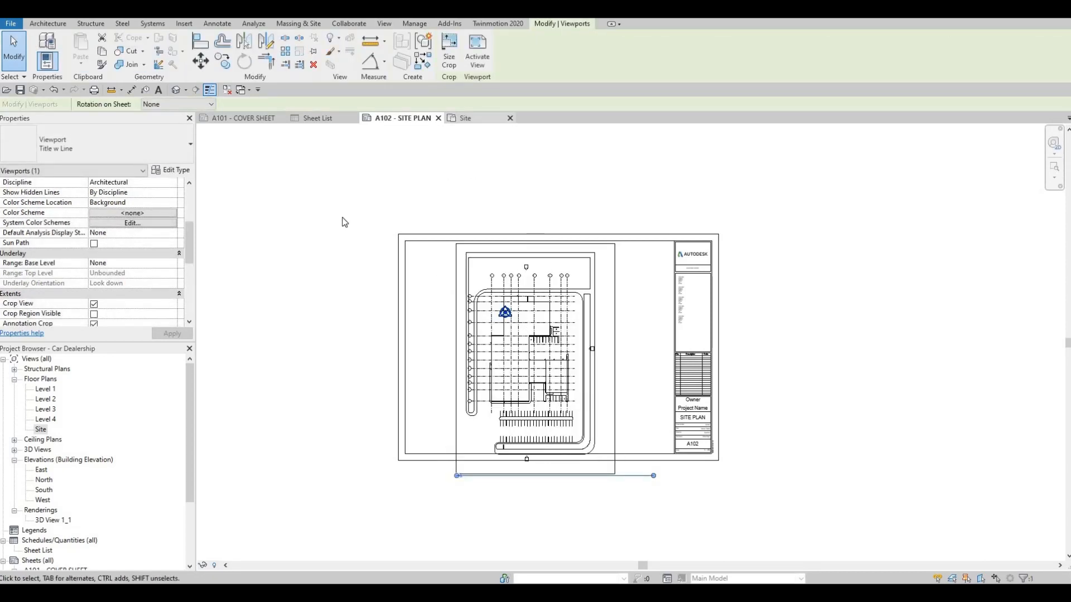
pyautogui.click(94, 314)
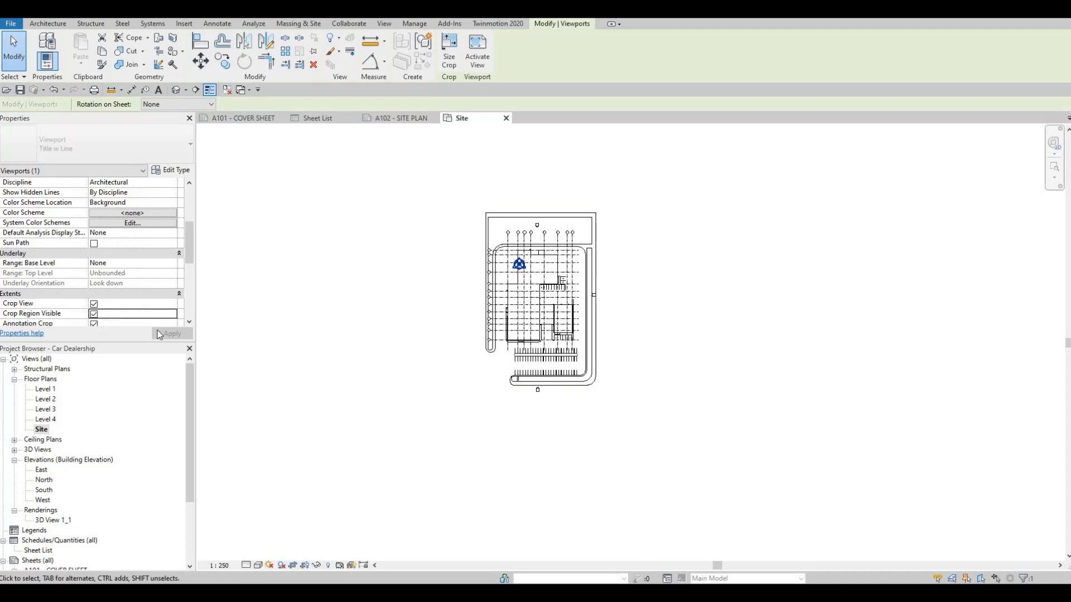
pyautogui.click(171, 334)
# Step: Pull the Site crop region's upper edge down to just above the north elevation marker and its lower edge up to the south marker
pyautogui.click(546, 207)
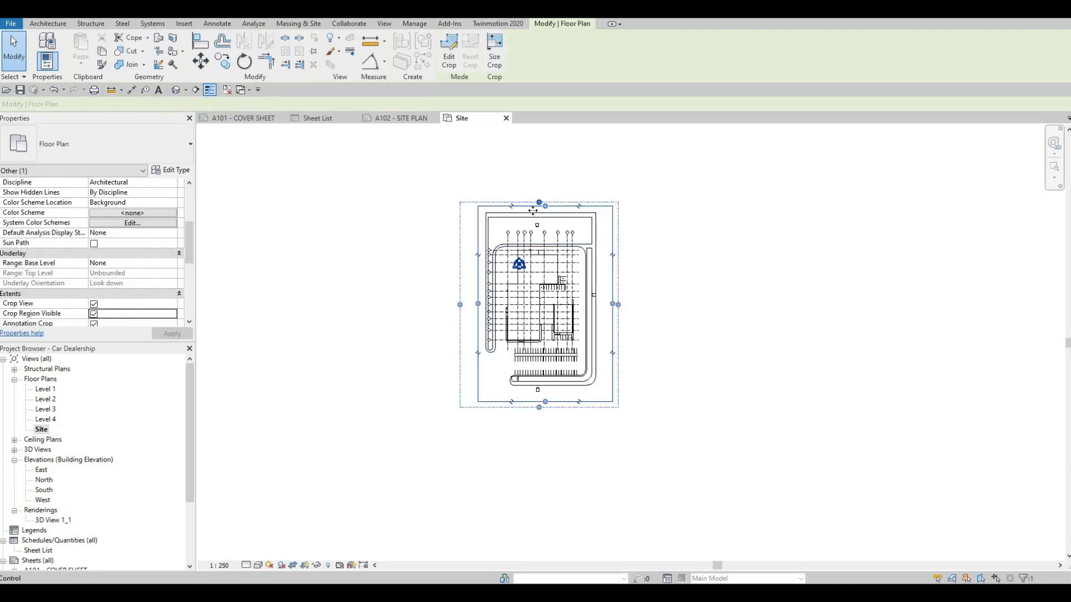
pyautogui.scroll(3, 547, 208)
pyautogui.moveTo(519, 294); pyautogui.dragTo(510, 293)
pyautogui.moveTo(522, 438); pyautogui.dragTo(539, 293, button='middle')
pyautogui.moveTo(559, 517); pyautogui.dragTo(560, 488)
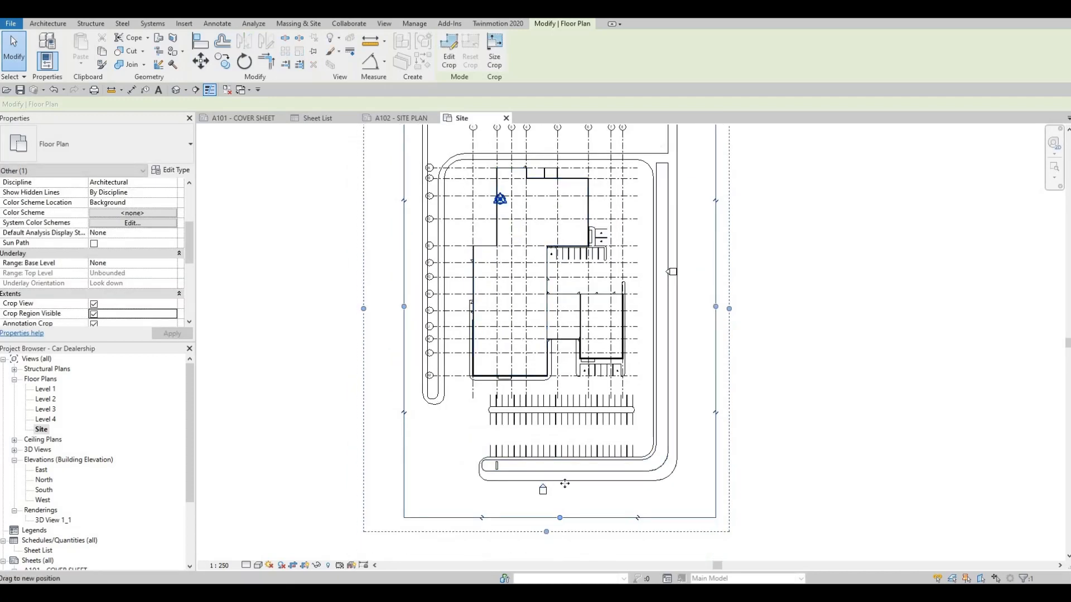
pyautogui.press('Escape')
pyautogui.scroll(3, 546, 494)
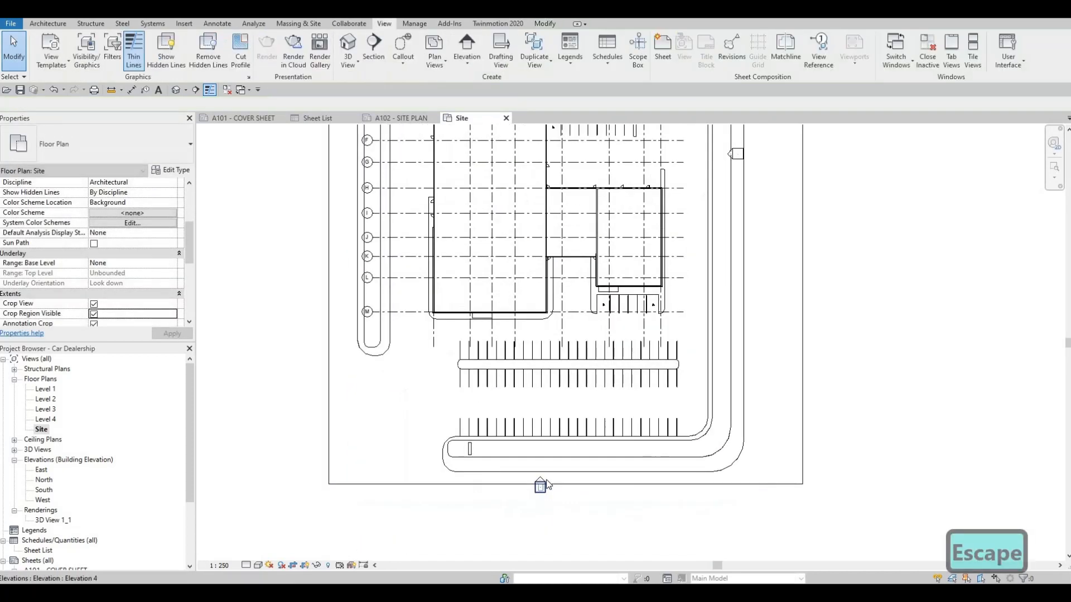
pyautogui.scroll(-4, 546, 481)
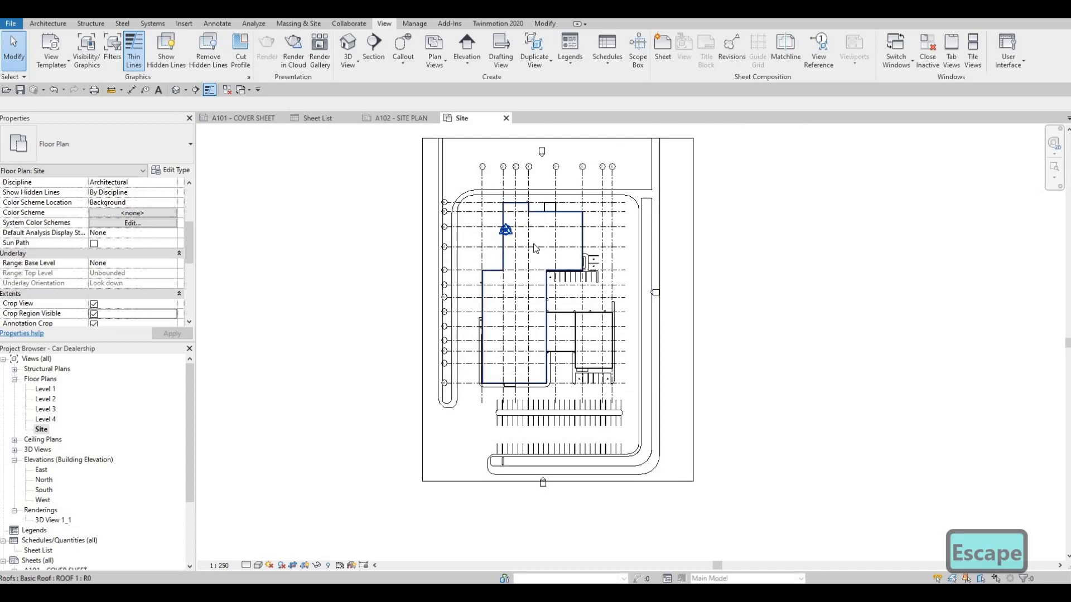
pyautogui.scroll(-2, 538, 240)
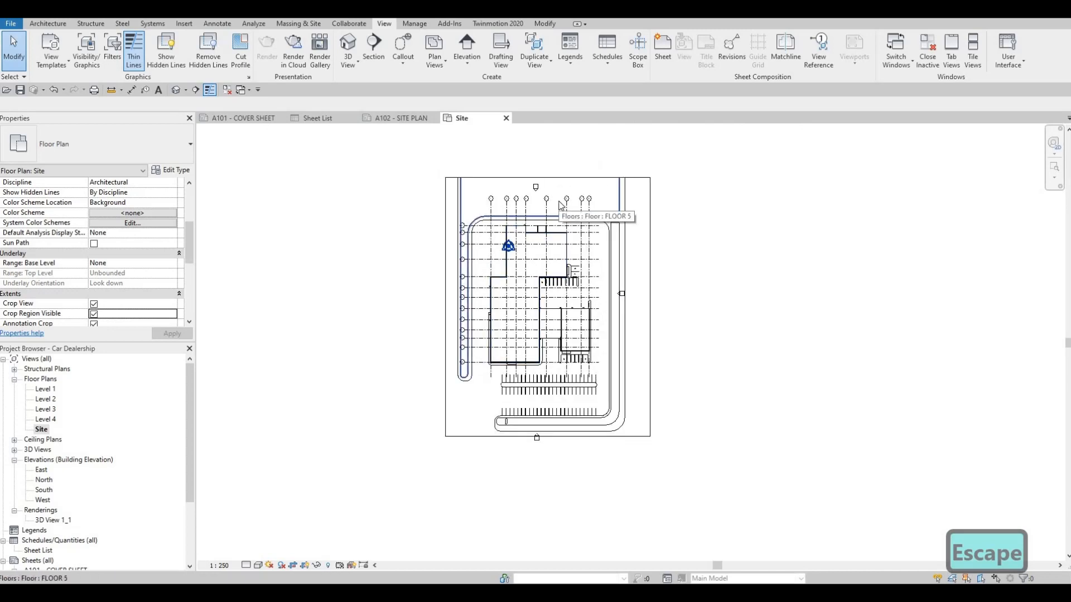
# Step: Hide the Elevations annotation category in the Site floor plan through its visibility/graphic overrides
pyautogui.press('v')
pyautogui.press('g')
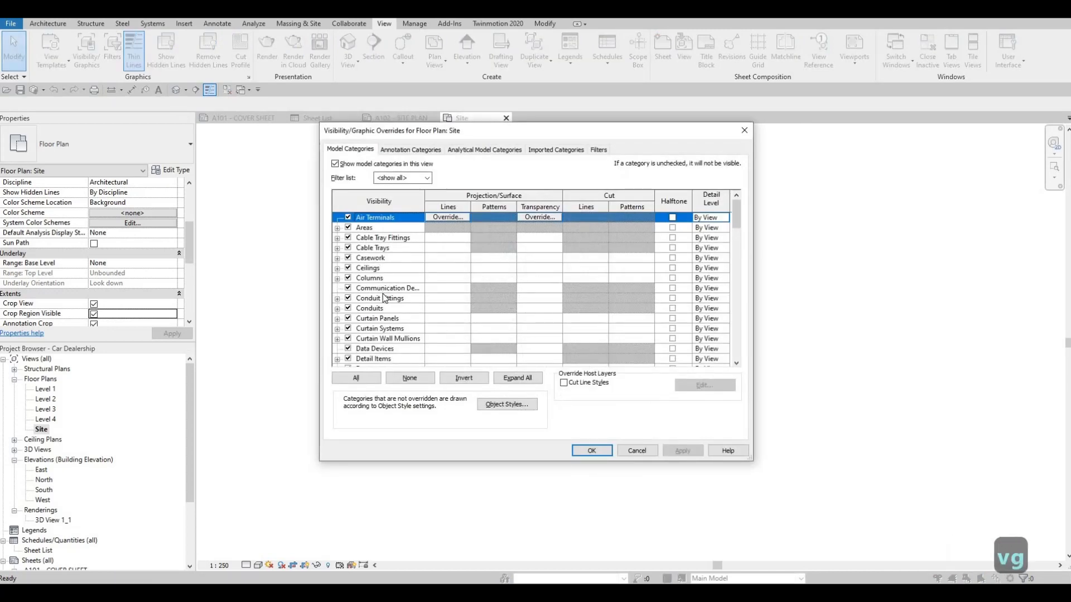
pyautogui.scroll(-7, 384, 297)
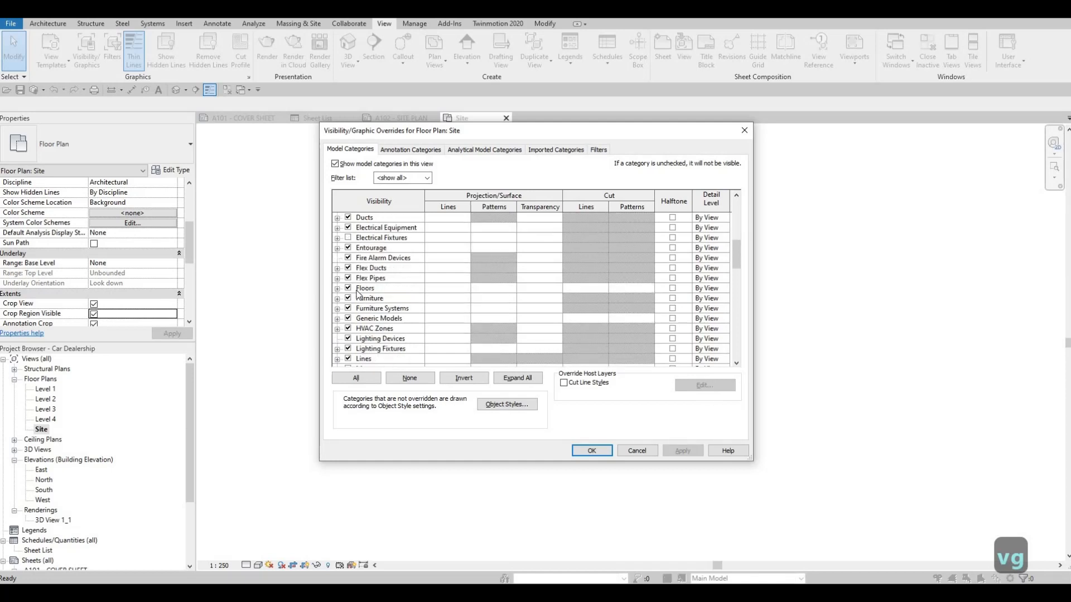
pyautogui.scroll(1, 357, 294)
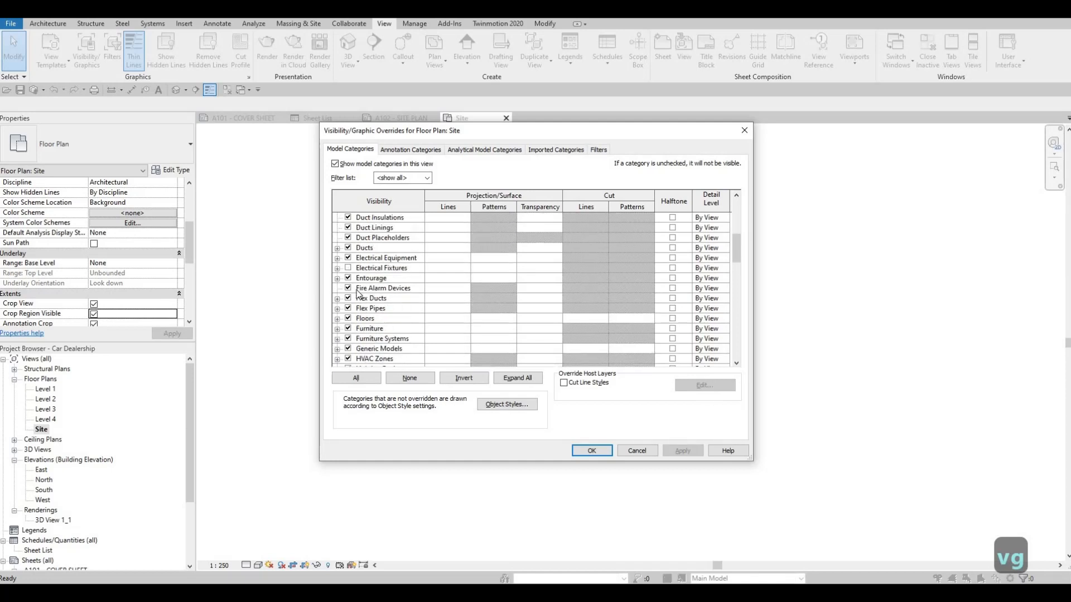
pyautogui.click(406, 151)
pyautogui.scroll(-8, 371, 322)
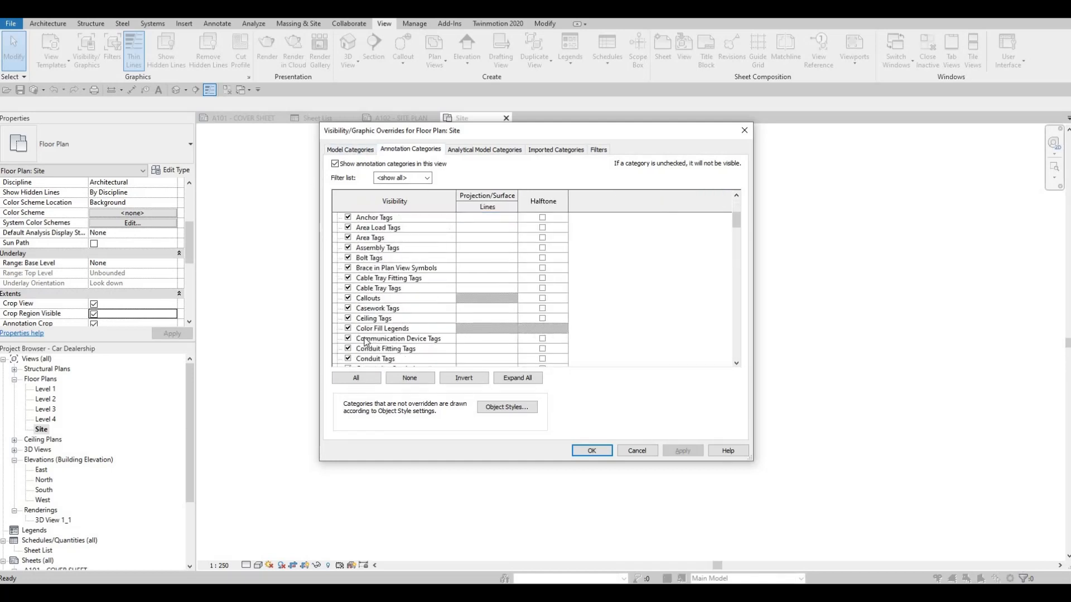
pyautogui.scroll(-2, 365, 341)
pyautogui.click(354, 351)
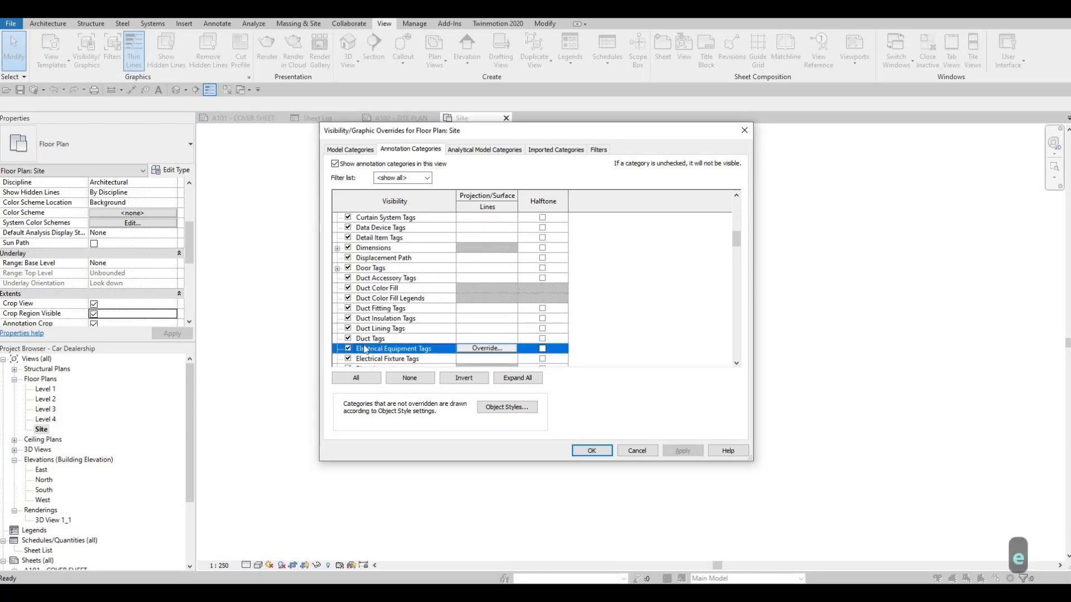
pyautogui.scroll(-3, 366, 341)
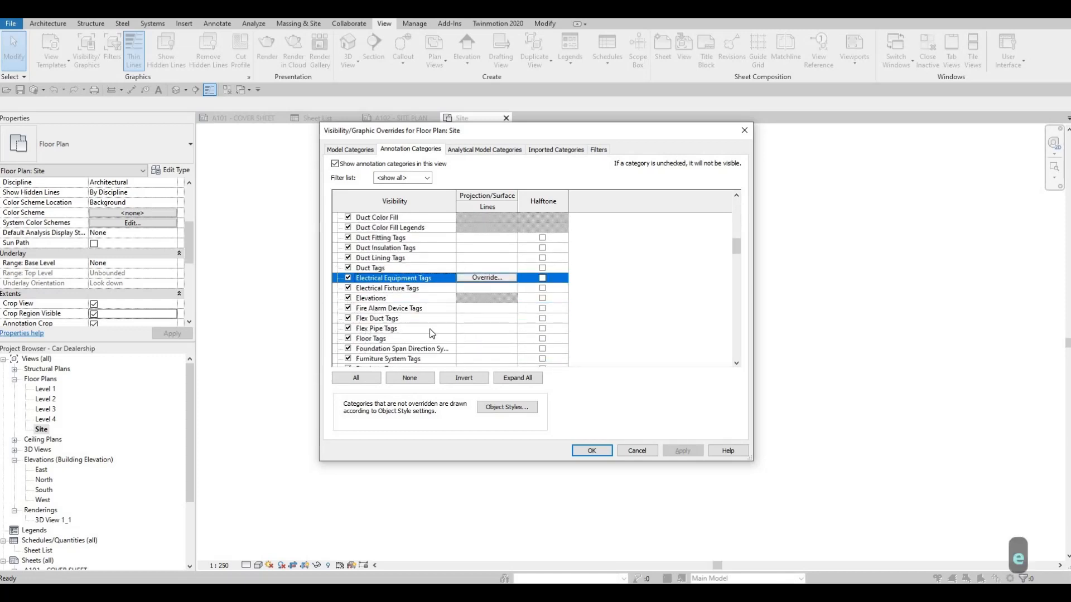
pyautogui.click(348, 298)
pyautogui.click(681, 452)
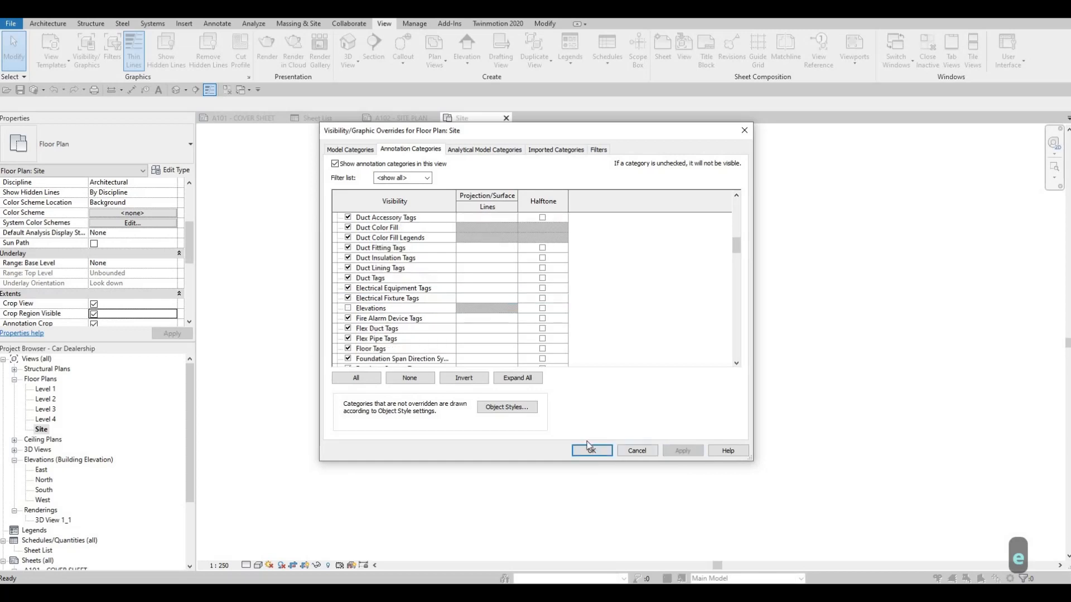
pyautogui.click(583, 451)
# Step: Pull the right edge of the Site crop region inward, closer to the outer edge of the road
pyautogui.scroll(4, 539, 306)
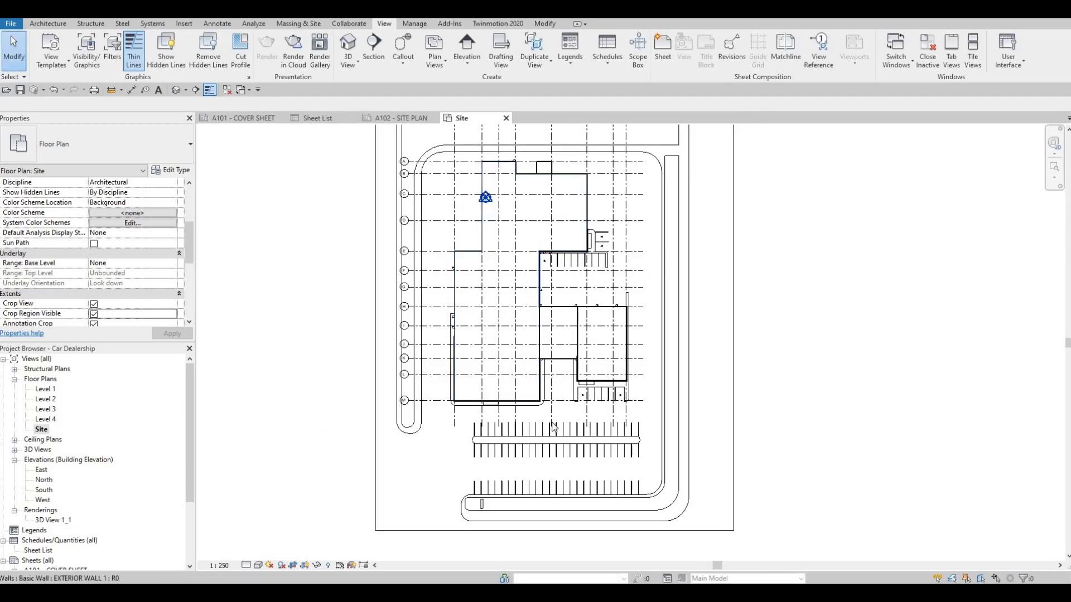
pyautogui.press('Escape')
pyautogui.scroll(-3, 537, 289)
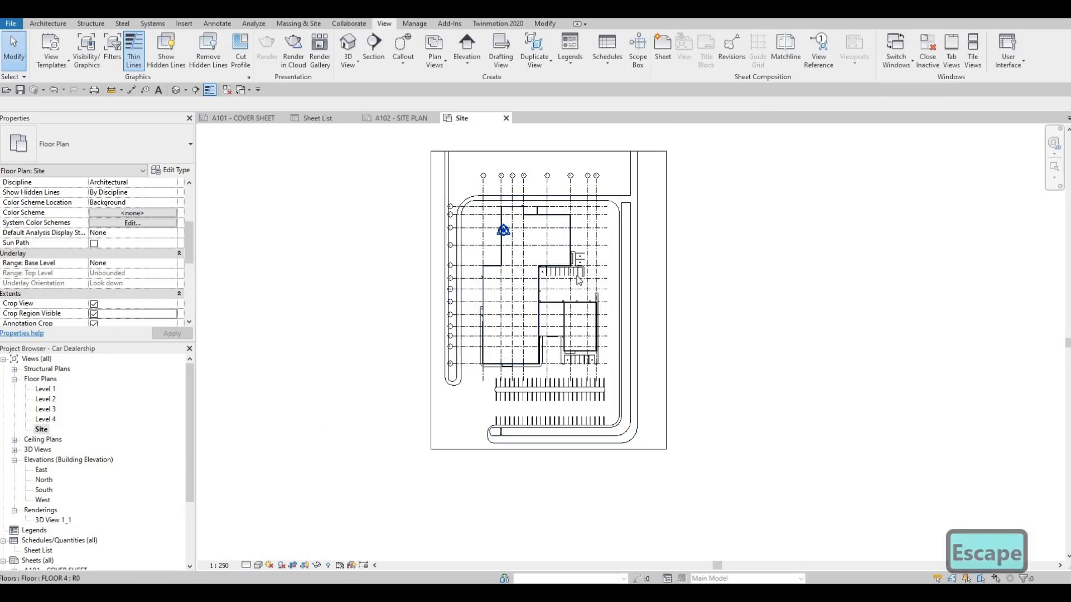
pyautogui.click(666, 301)
# Step: On sheet A102, move the Site viewport up inside the frame and nudge it roughly midway between the frame's left edge and the title block
pyautogui.click(407, 118)
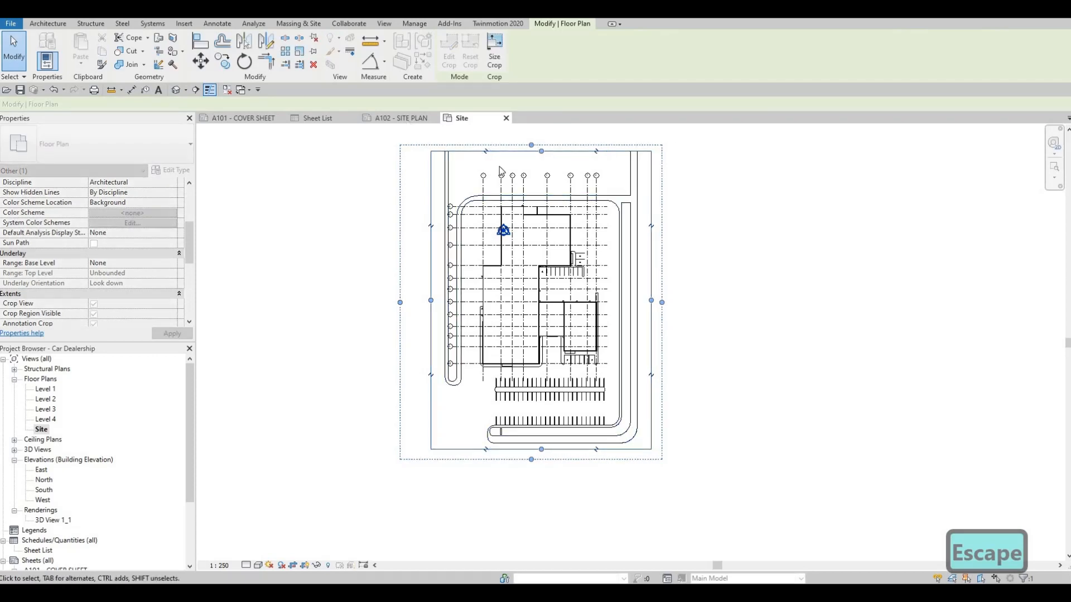
pyautogui.moveTo(530, 278); pyautogui.dragTo(522, 268)
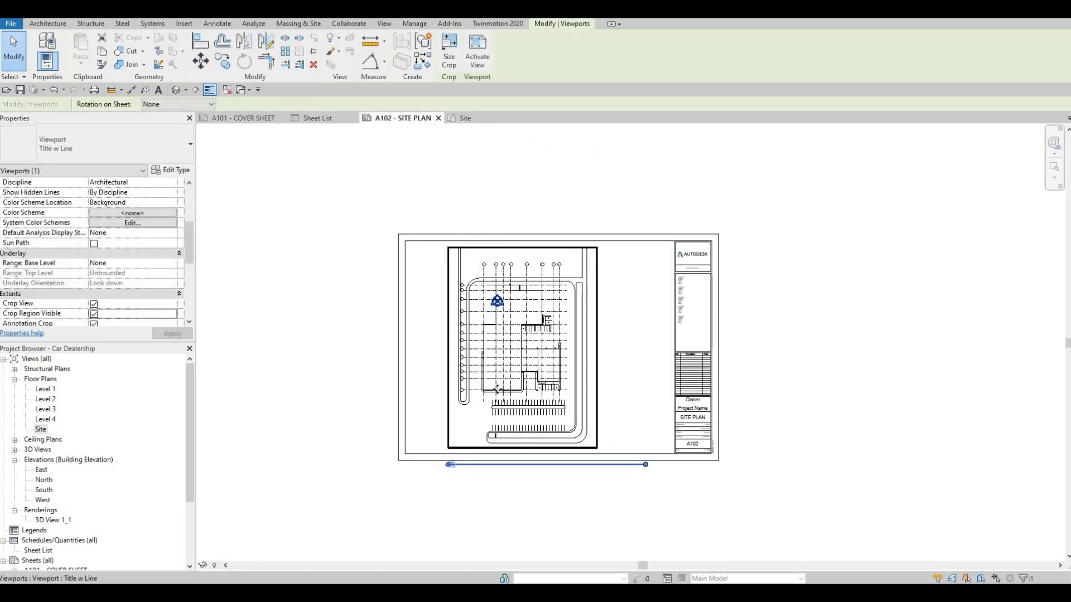
pyautogui.press('Right')
pyautogui.press('Right')
pyautogui.press('Right')
pyautogui.press('Right')
pyautogui.press('Right')
pyautogui.press('Right')
pyautogui.press('Right')
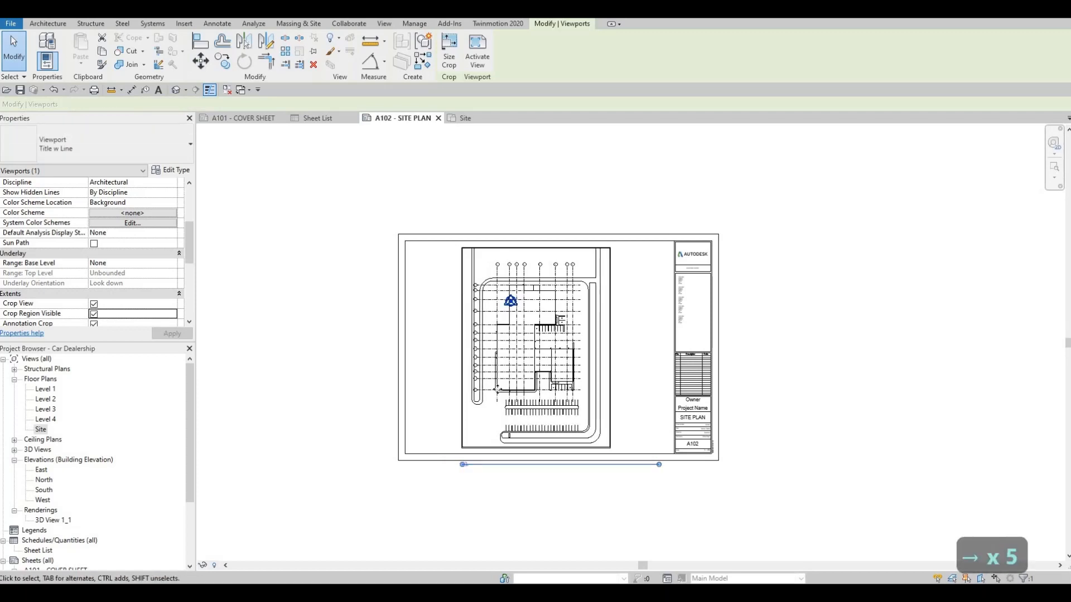
pyautogui.press('Right')
pyautogui.press('Right')
pyautogui.press('Right')
pyautogui.press('Right')
pyautogui.press('Right')
pyautogui.press('Right')
pyautogui.press('Right')
pyautogui.press('Right')
pyautogui.press('Right')
pyautogui.press('Right')
pyautogui.press('Right')
pyautogui.press('Right')
pyautogui.press('Right')
pyautogui.press('Right')
pyautogui.press('Right')
pyautogui.press('Right')
pyautogui.press('Right')
pyautogui.press('Right')
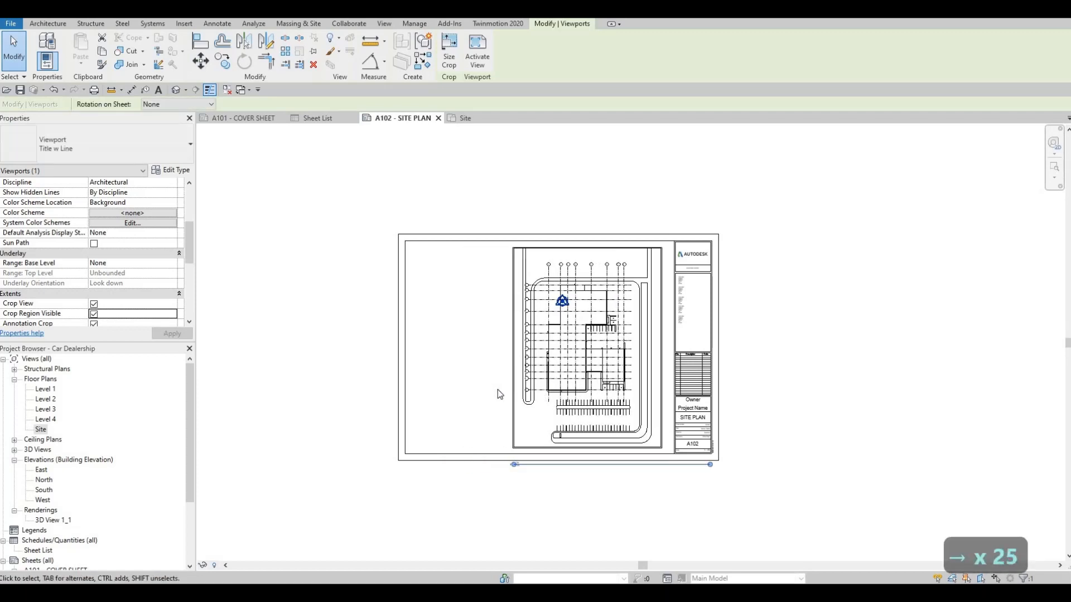
pyautogui.press('Left')
pyautogui.press('Left')
pyautogui.press('Left')
pyautogui.press('Left')
pyautogui.press('Left')
pyautogui.press('Left')
pyautogui.press('Left')
pyautogui.press('Left')
pyautogui.press('Left')
pyautogui.press('Left')
pyautogui.press('Left')
pyautogui.press('Left')
pyautogui.press('Left')
pyautogui.press('Left')
pyautogui.press('Left')
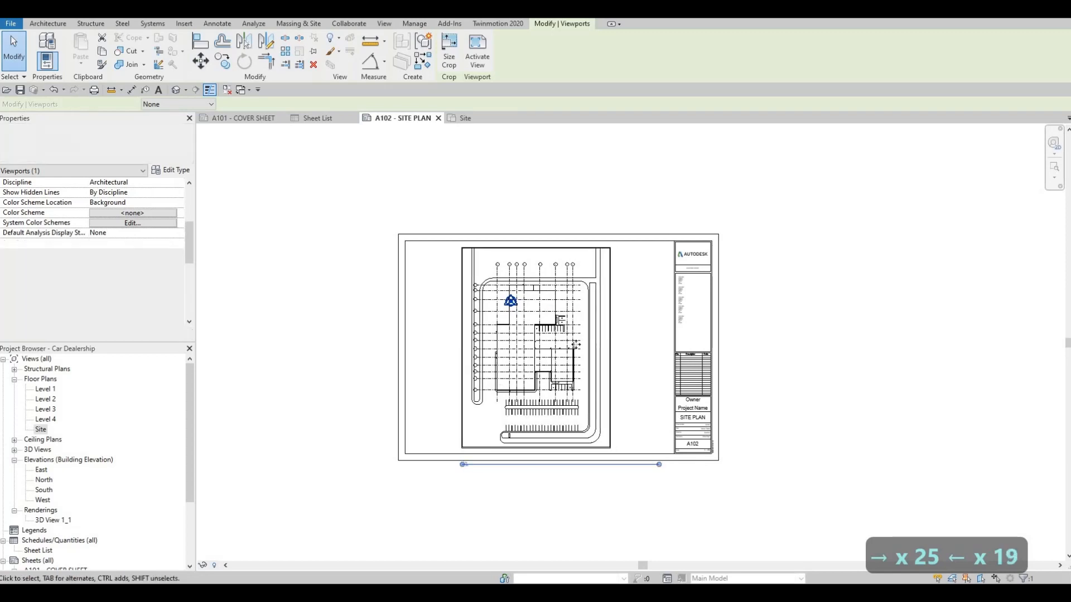
pyautogui.press('Right')
pyautogui.press('Right')
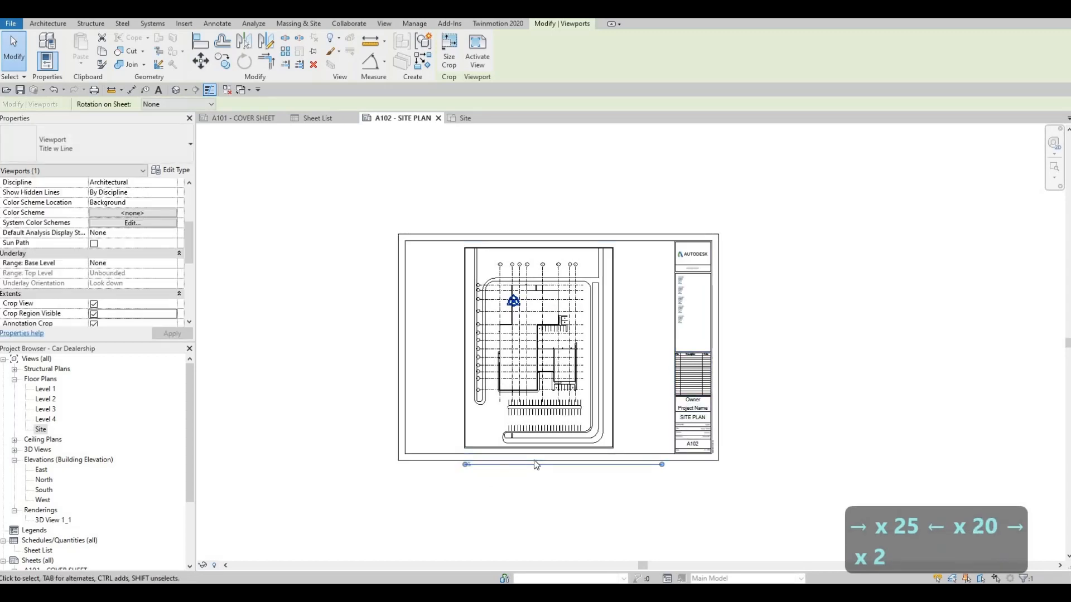
# Step: Move the Site view title up between the viewport and the frame's lower border, and shorten its line to a short stub under the name
pyautogui.scroll(5, 498, 439)
pyautogui.press('Escape')
pyautogui.press('Escape')
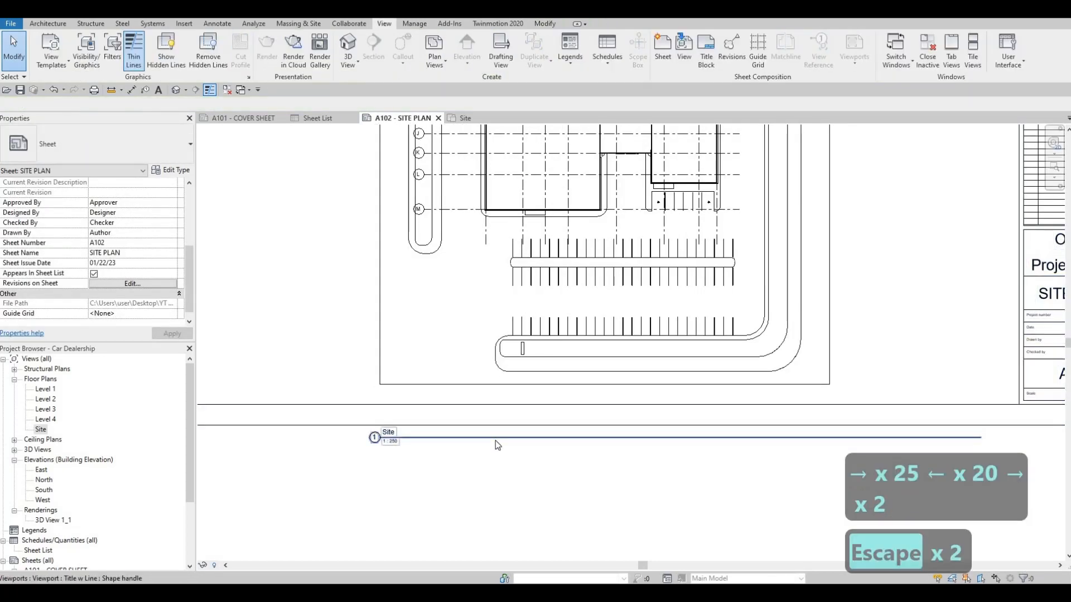
pyautogui.click(440, 441)
pyautogui.moveTo(440, 438); pyautogui.dragTo(448, 397)
pyautogui.press('Escape')
pyautogui.press('Escape')
pyautogui.click(547, 232)
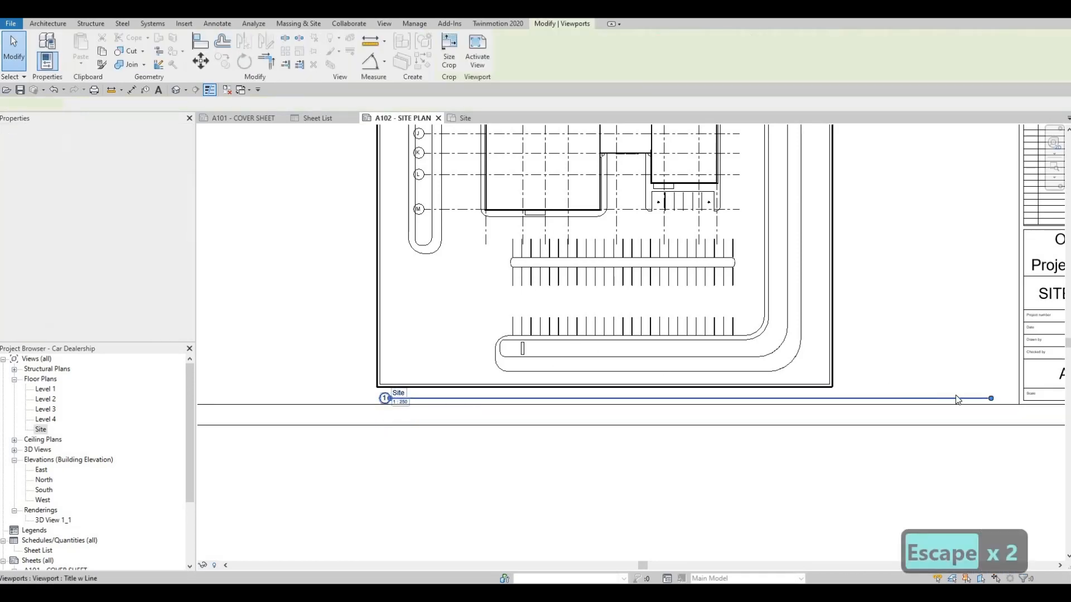
pyautogui.moveTo(876, 410); pyautogui.dragTo(396, 403)
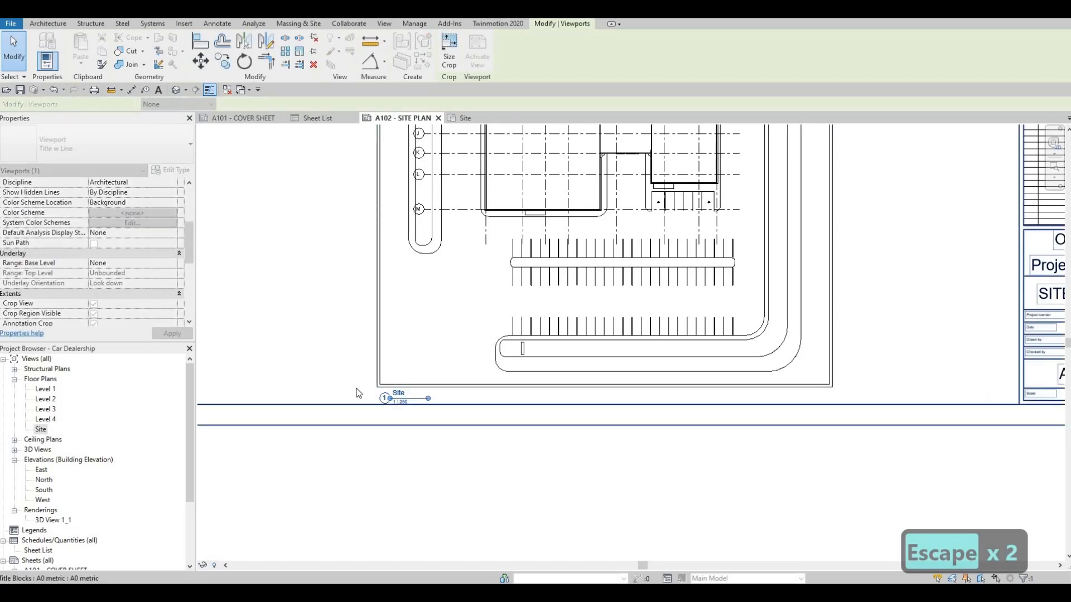
# Step: Try to enter SITE PLAN as the Site viewport's Title on Sheet
pyautogui.scroll(-4, 112, 285)
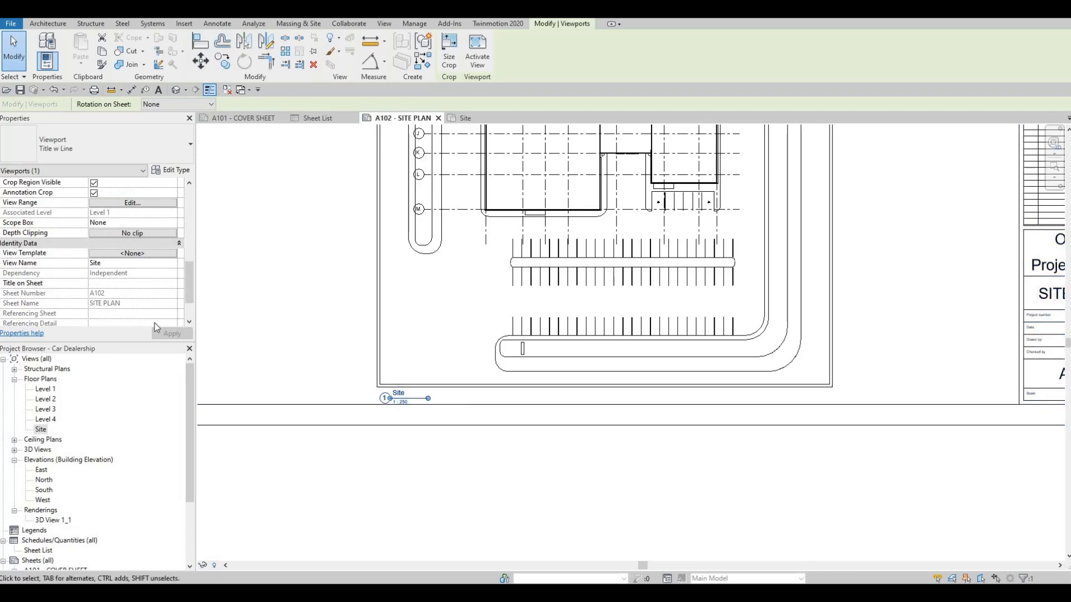
pyautogui.click(119, 284)
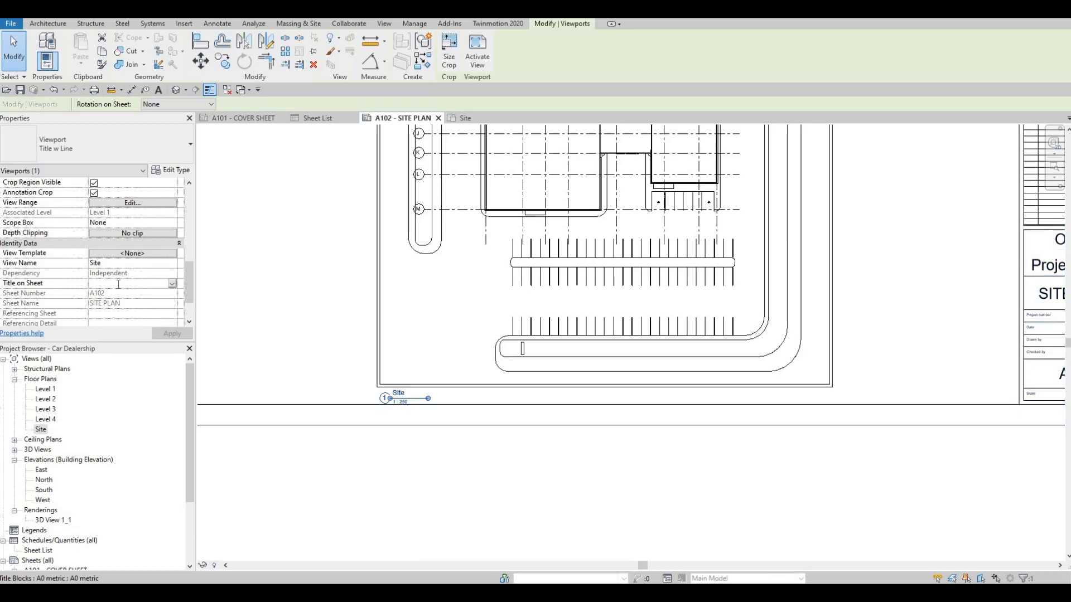
pyautogui.write('SITE')
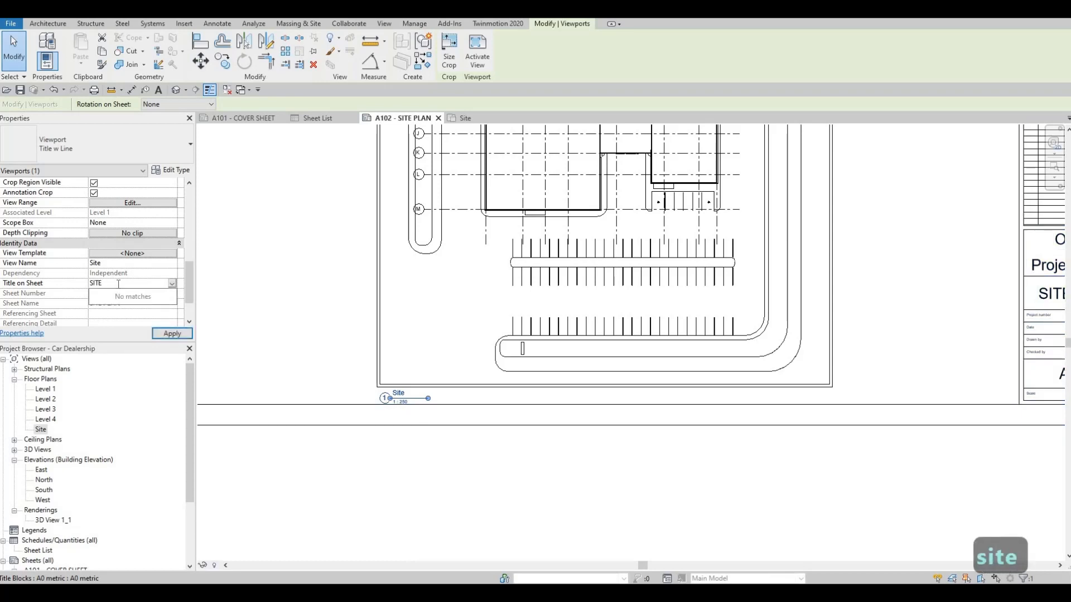
pyautogui.write(' PLAZN')
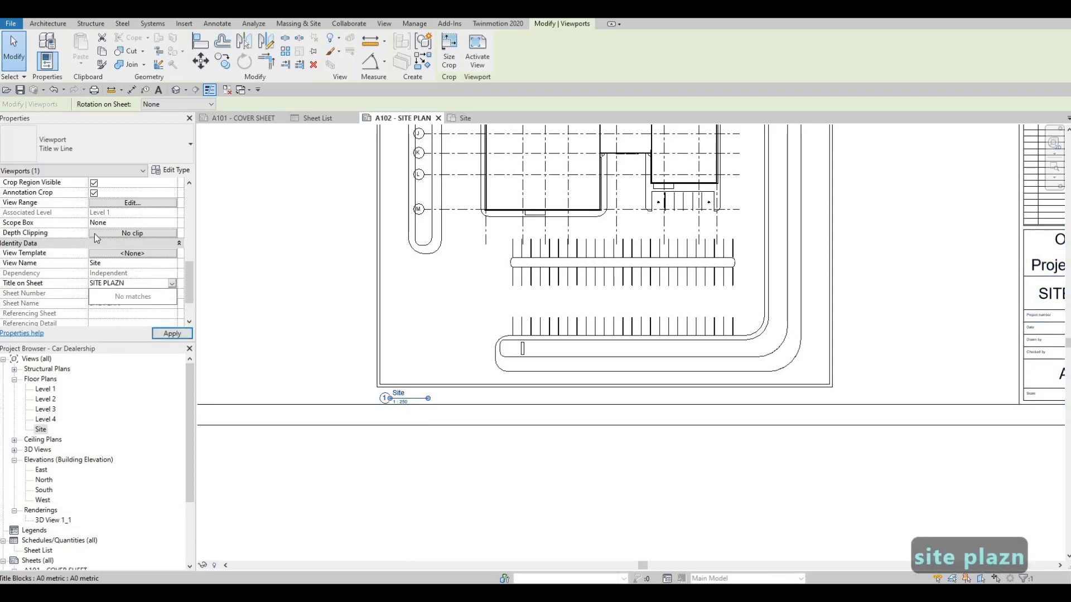
pyautogui.press('BackSpace')
pyautogui.press('BackSpace')
pyautogui.write('N')
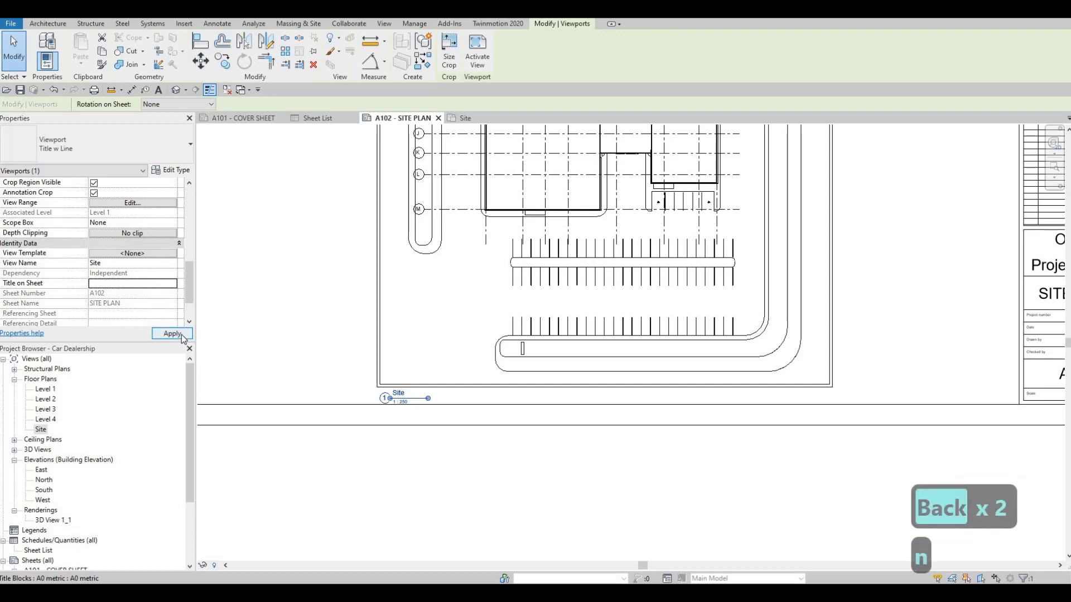
pyautogui.click(173, 332)
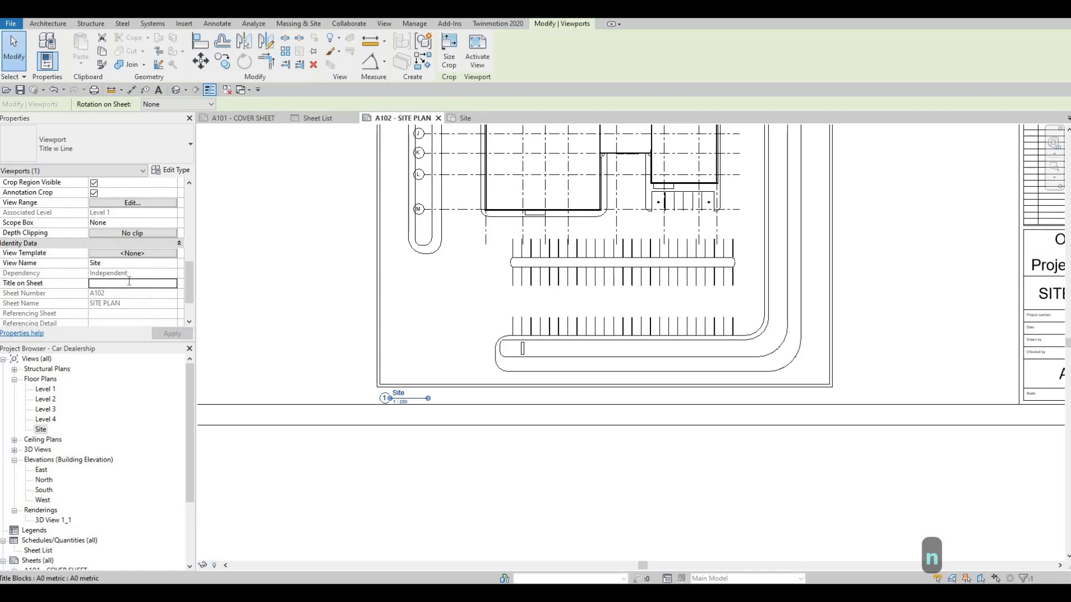
# Step: Set the Site viewport's Title on Sheet to SITE PLAN and apply it
pyautogui.click(129, 283)
pyautogui.write('SITE')
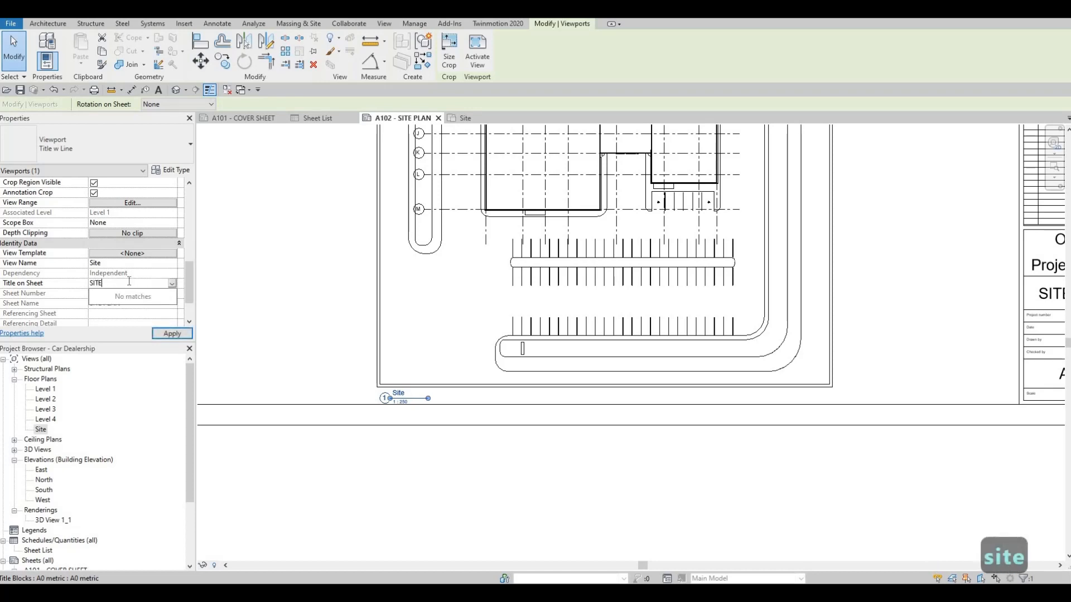
pyautogui.write(' PLAN')
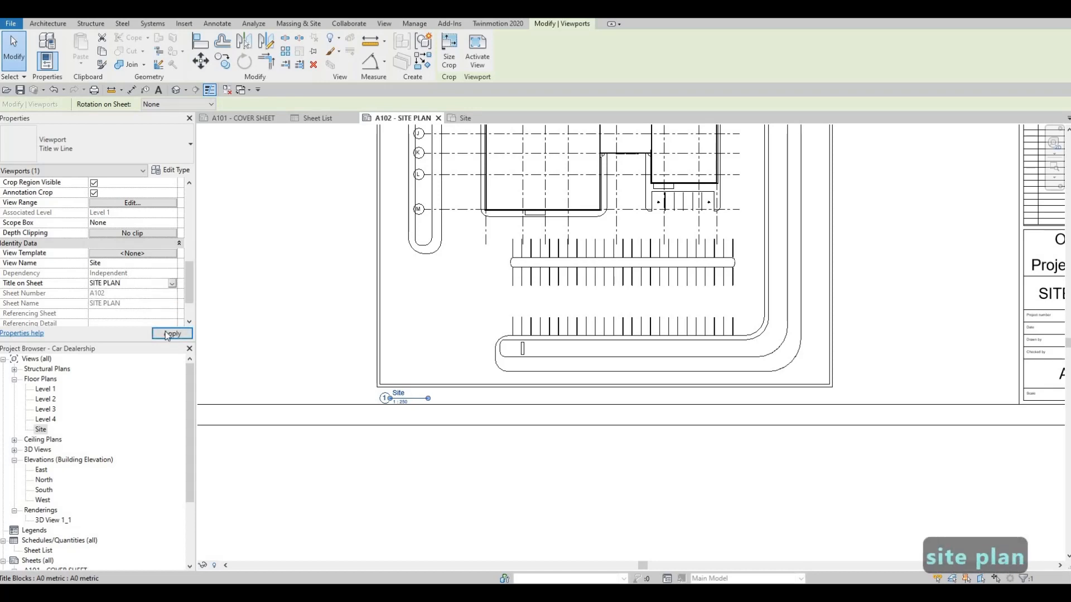
pyautogui.click(167, 333)
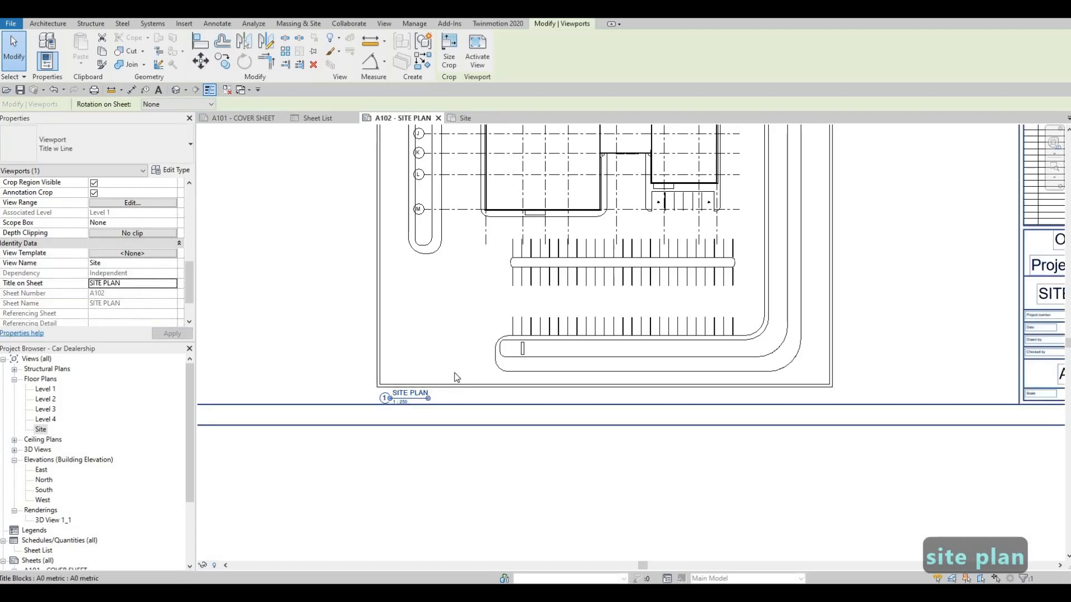
# Step: Lengthen the view title line slightly so it extends just past the end of the SITE PLAN text
pyautogui.scroll(3, 456, 377)
pyautogui.press('Escape')
pyautogui.press('Escape')
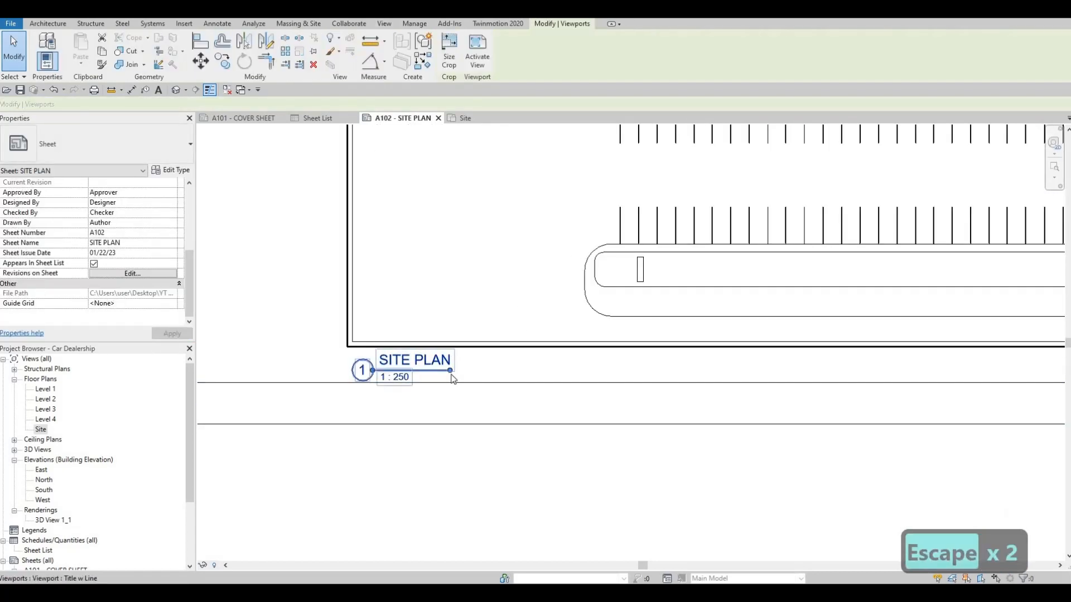
pyautogui.moveTo(452, 370)
pyautogui.mouseDown()
pyautogui.moveTo(428, 371)
pyautogui.moveTo(456, 369)
pyautogui.mouseUp()
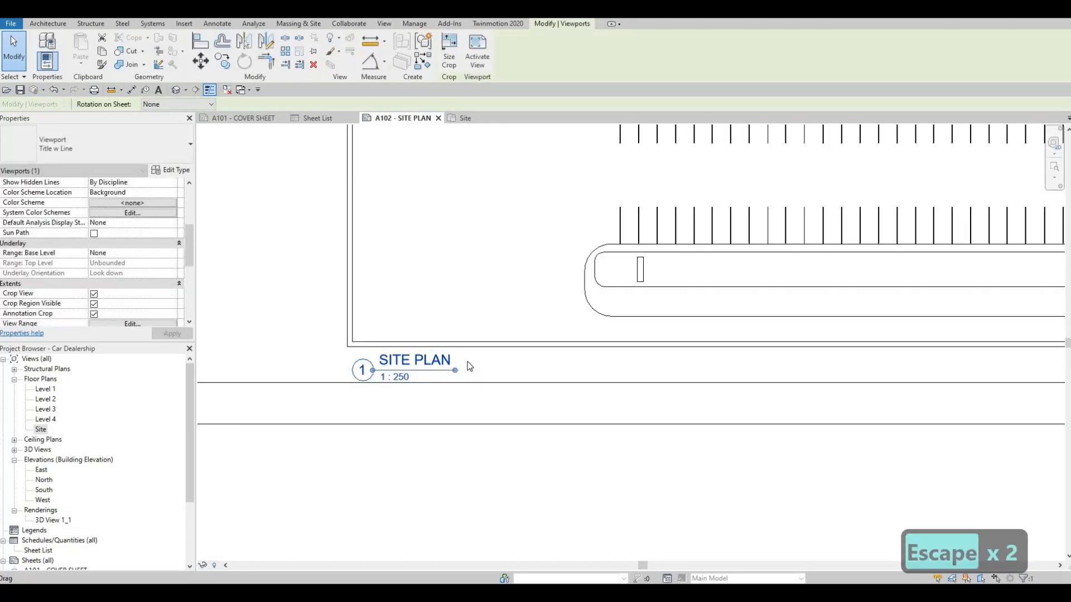
pyautogui.press('Escape')
# Step: Examine the site plan's placement and view title on sheet A102, along with the project's list of sheets
pyautogui.scroll(-5, 483, 357)
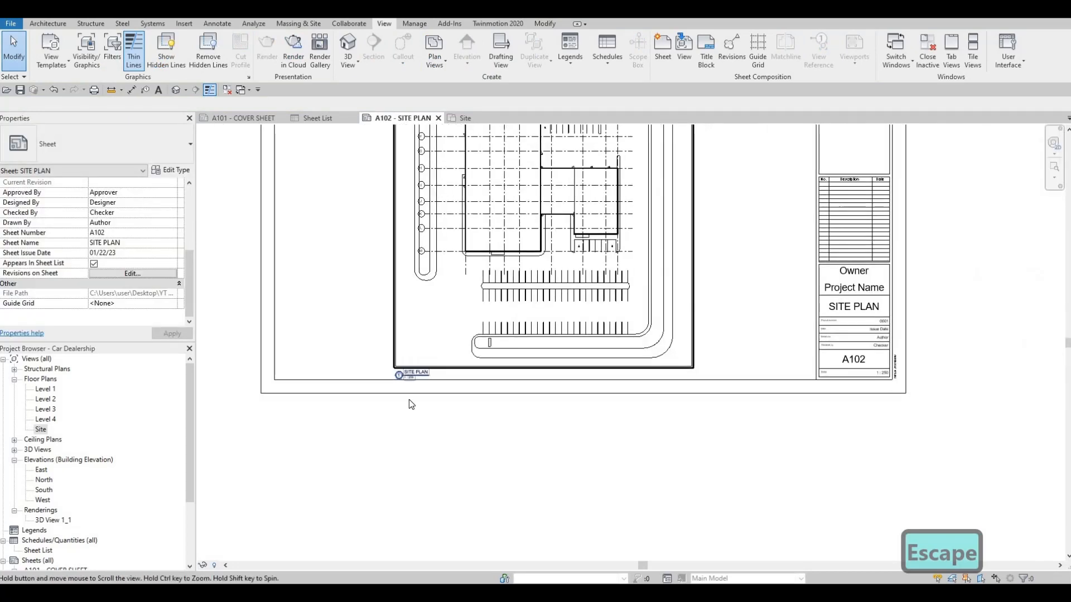
pyautogui.scroll(5, 410, 403)
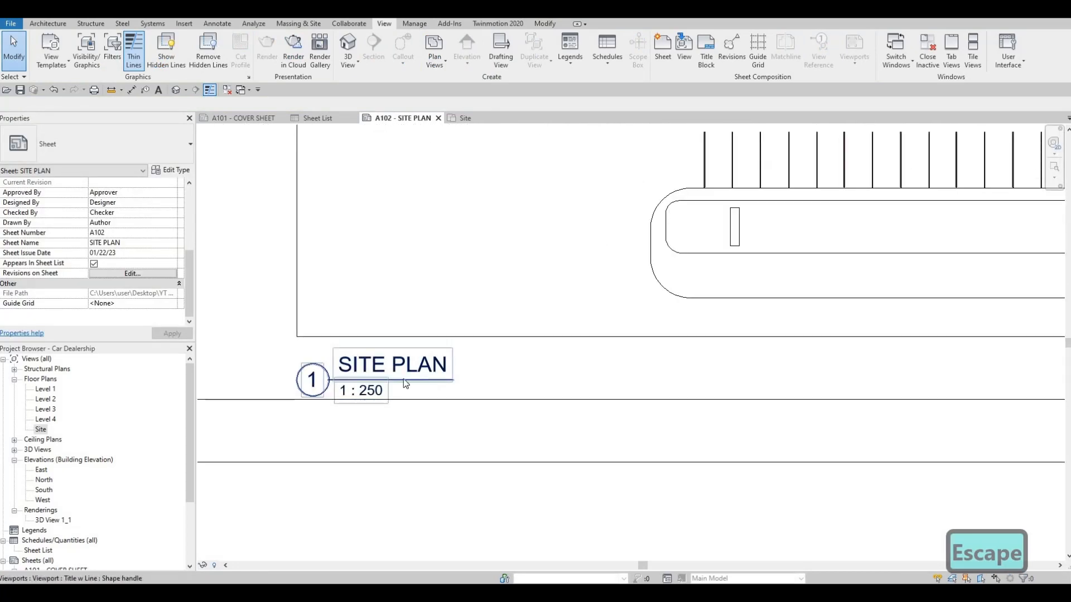
pyautogui.scroll(-2, 405, 383)
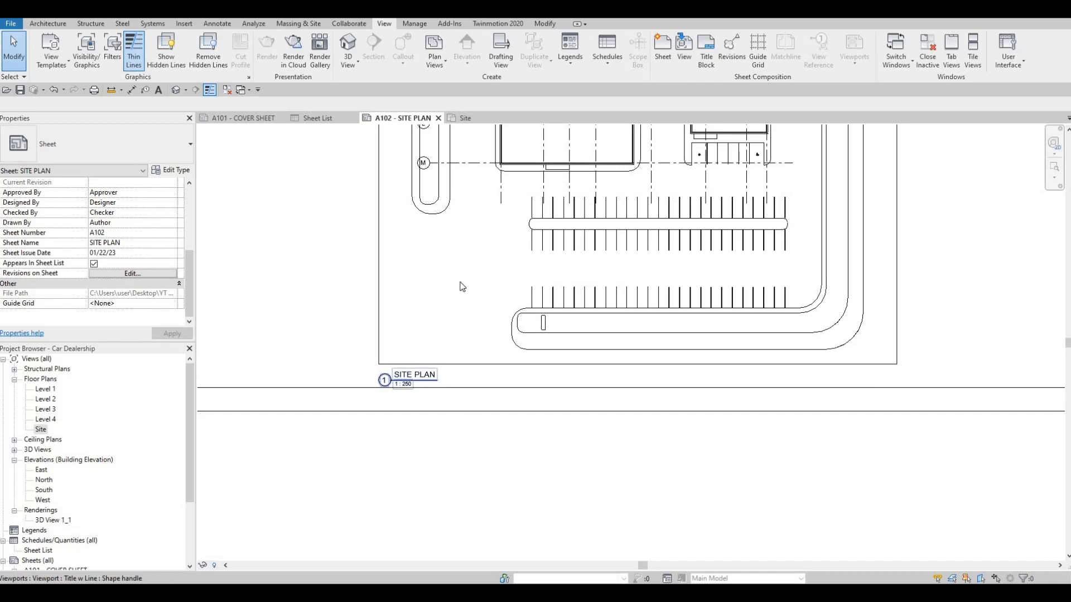
pyautogui.scroll(-3, 433, 375)
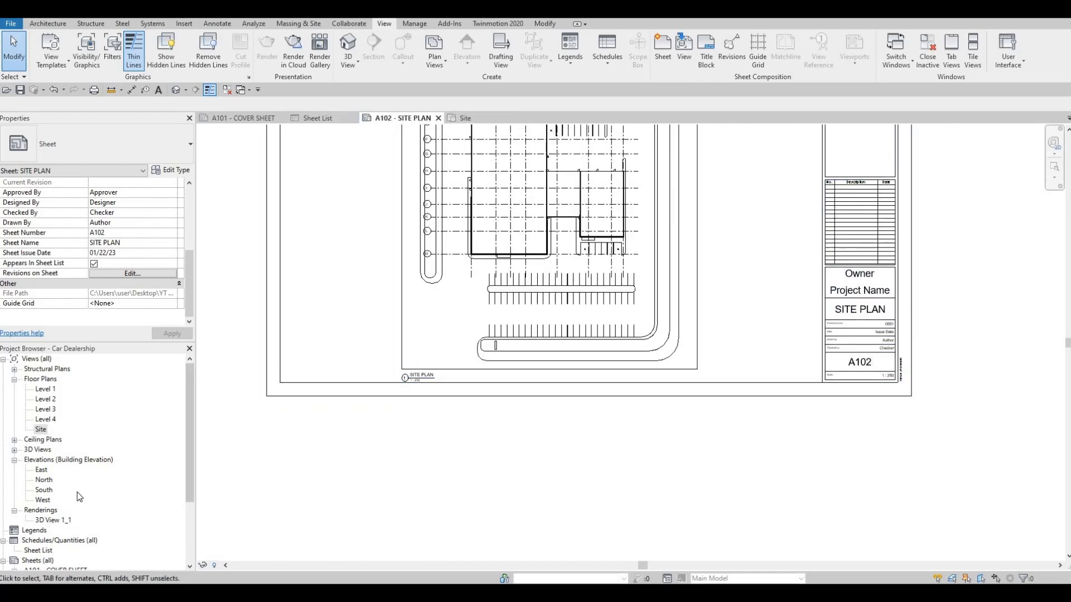
pyautogui.scroll(-2, 66, 521)
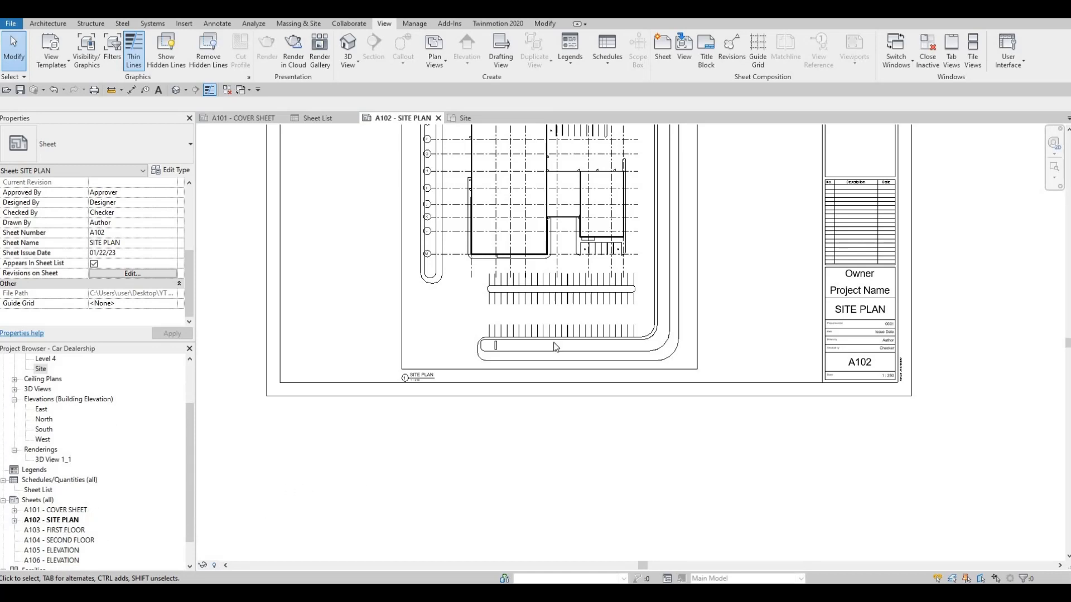
pyautogui.moveTo(554, 343); pyautogui.dragTo(549, 437, button='middle')
pyautogui.moveTo(492, 158); pyautogui.dragTo(499, 153, button='middle')
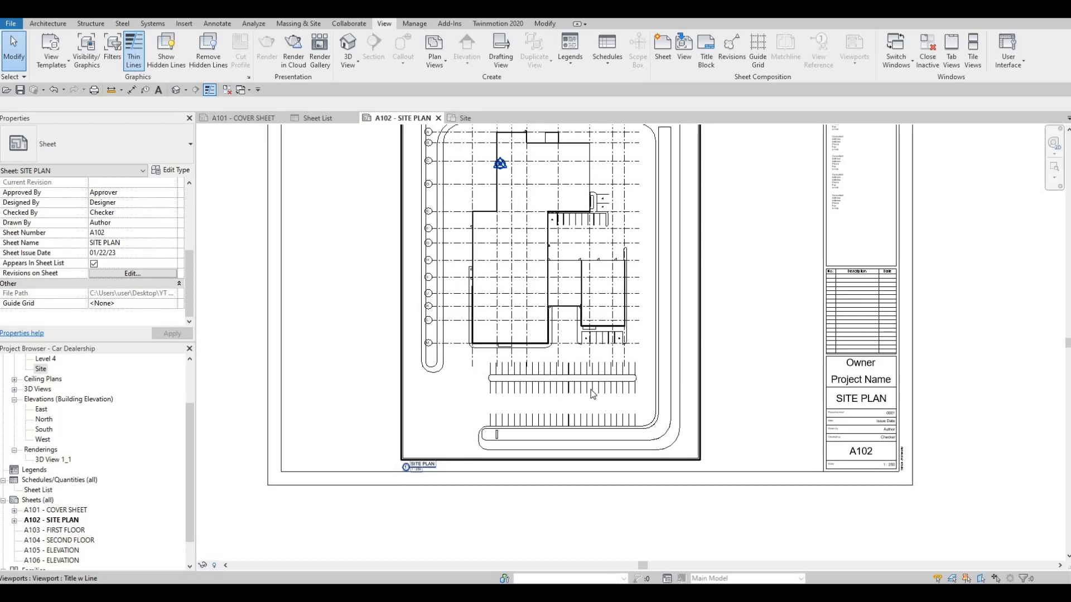
# Step: Open sheet A103 - FIRST FLOOR and the Level 1 floor plan view
pyautogui.doubleClick(61, 530)
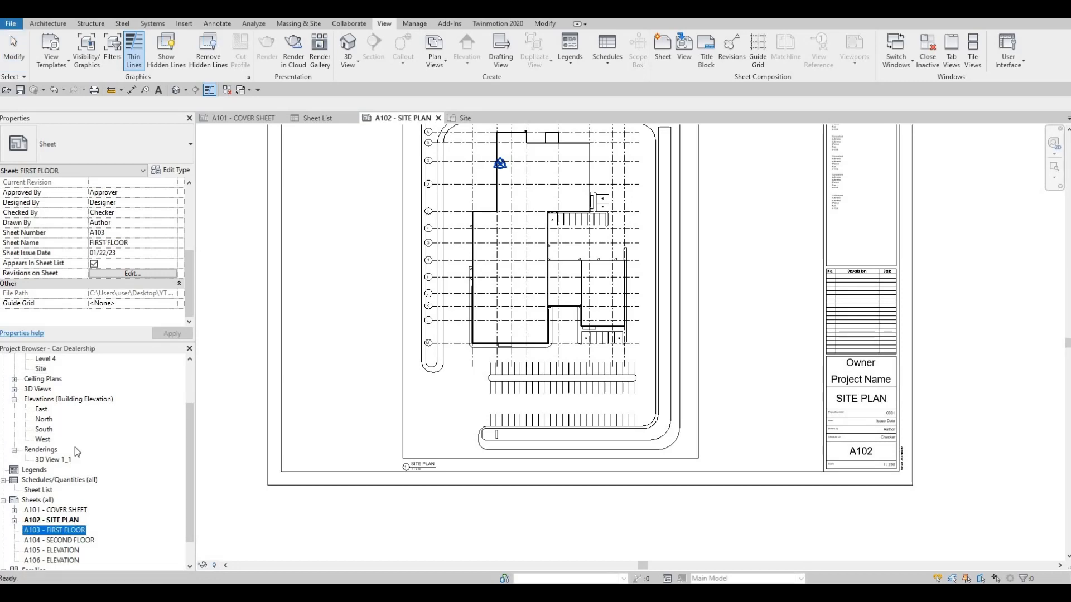
pyautogui.scroll(2, 62, 452)
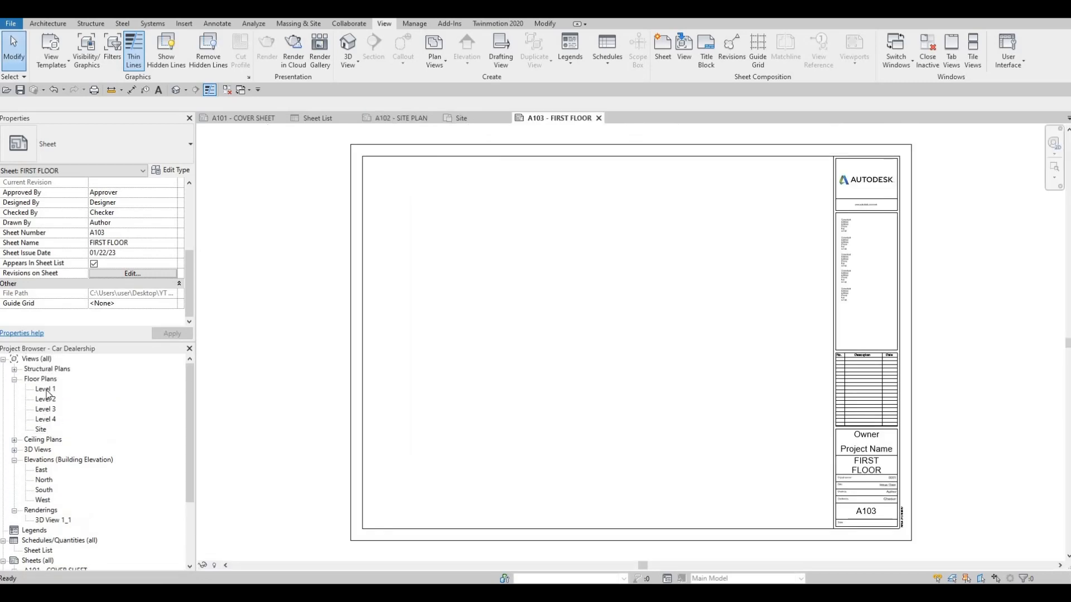
pyautogui.click(46, 389)
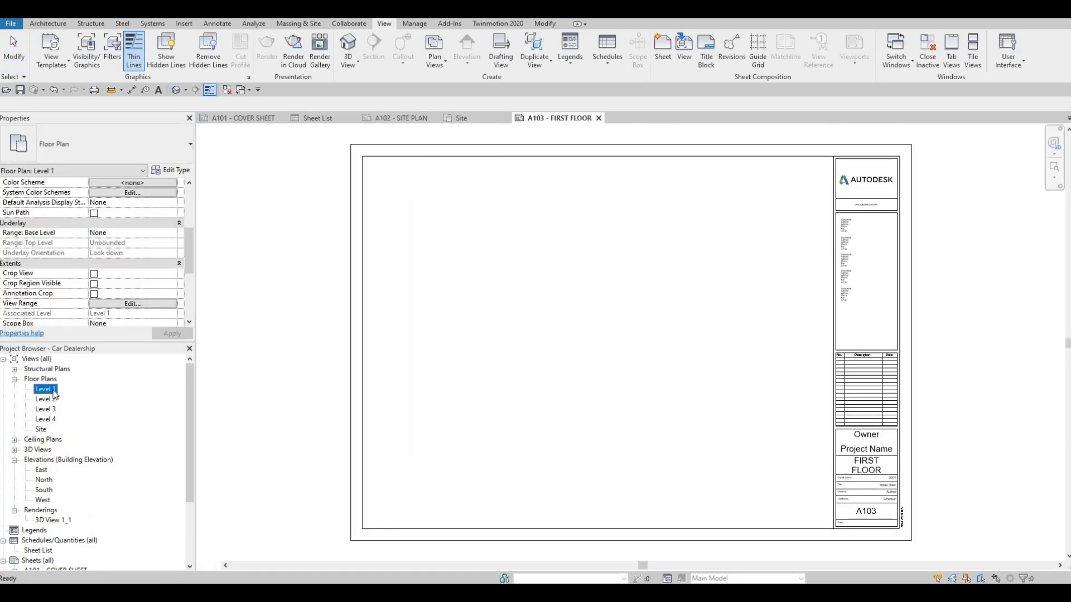
pyautogui.doubleClick(54, 390)
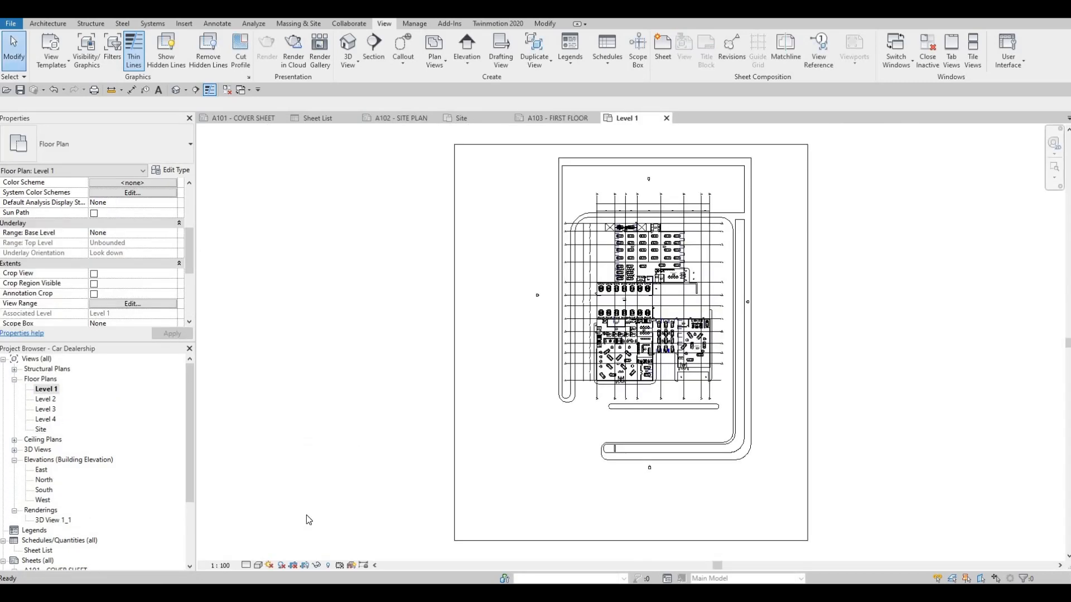
# Step: Set the Level 1 view scale to 1:200 and turn on Crop View, Crop Region Visible and Annotation Crop
pyautogui.click(227, 565)
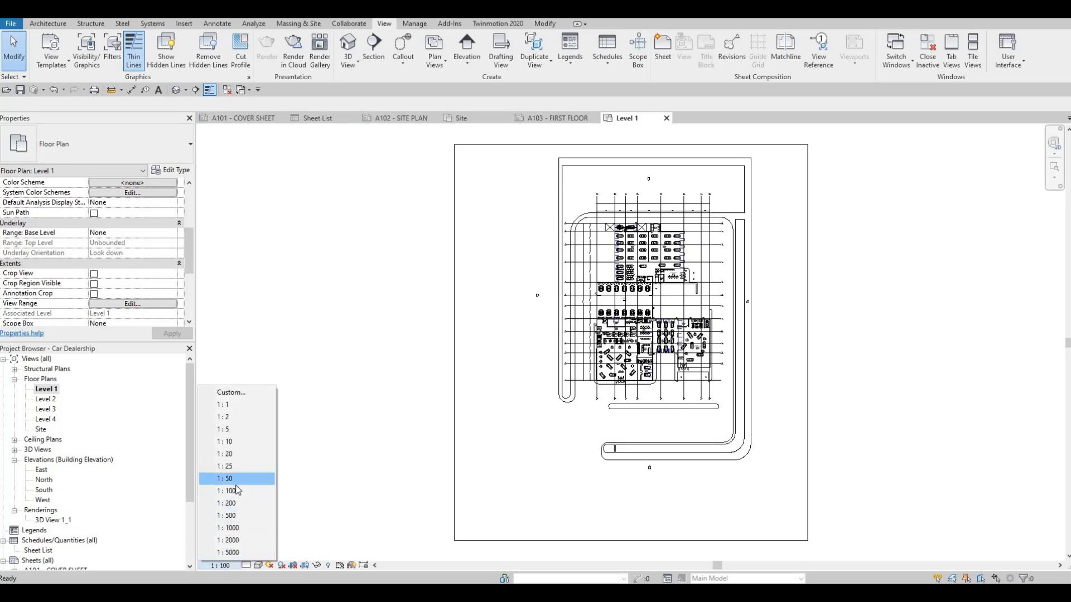
pyautogui.click(464, 491)
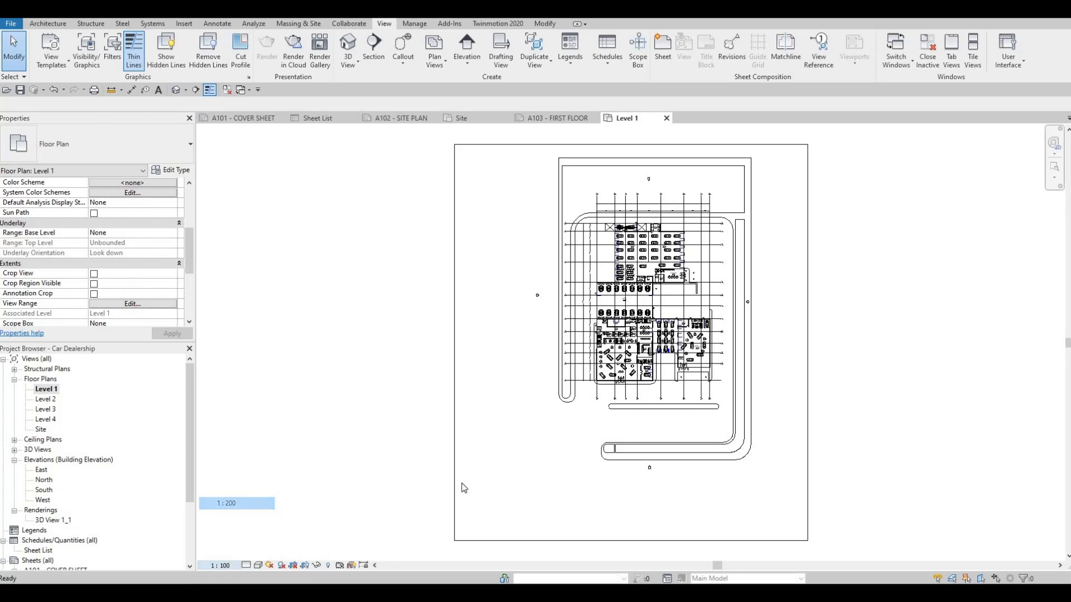
pyautogui.click(93, 274)
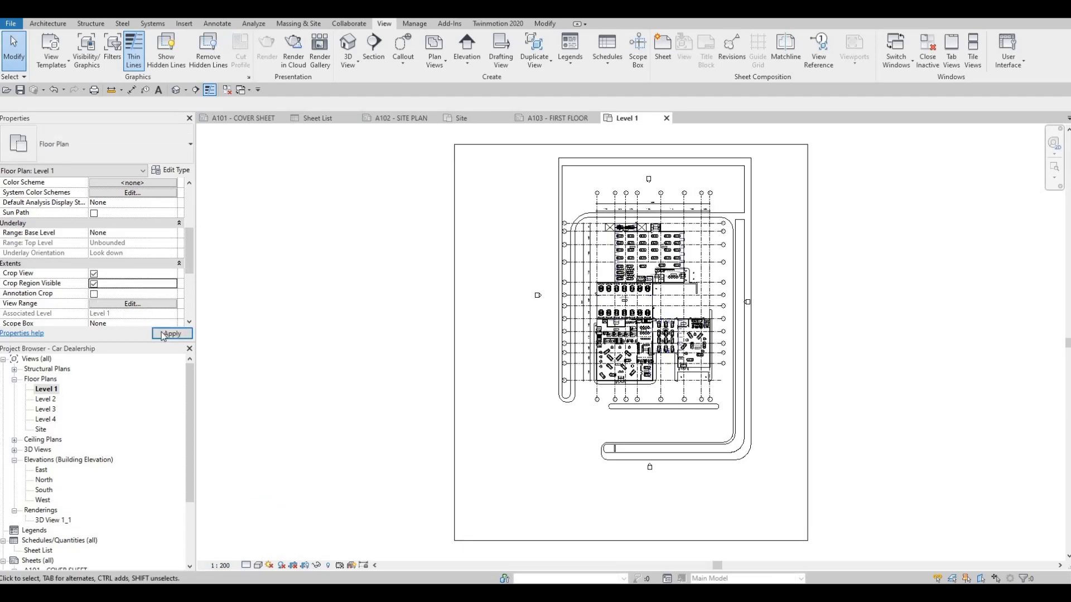
pyautogui.click(94, 294)
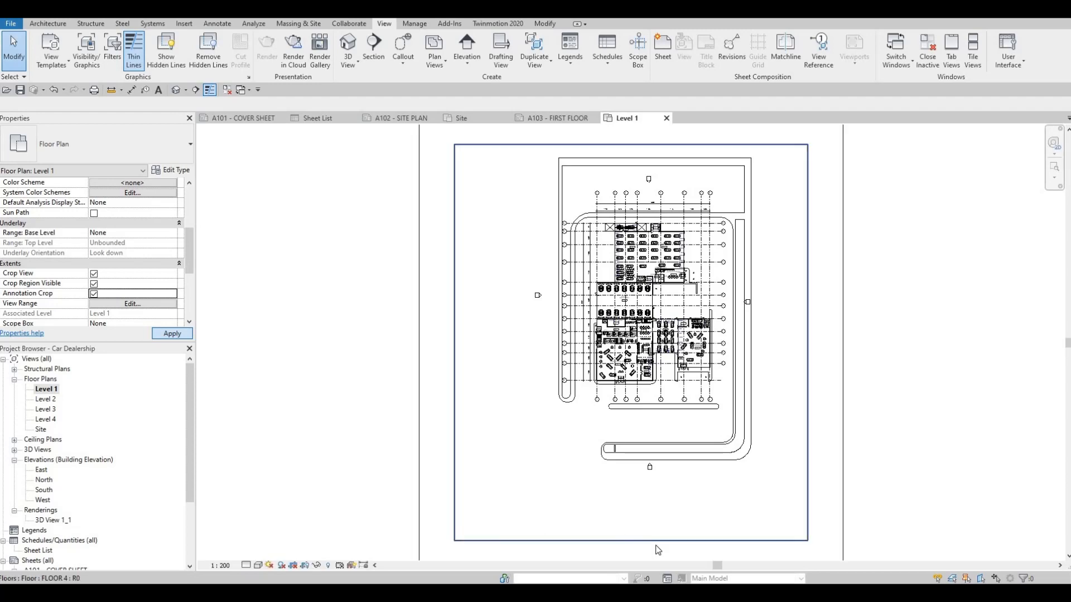
# Step: Shrink the Level 1 crop region to fit closely around the building and its grid bubbles, cutting off the surrounding site
pyautogui.click(540, 539)
pyautogui.scroll(-3, 625, 443)
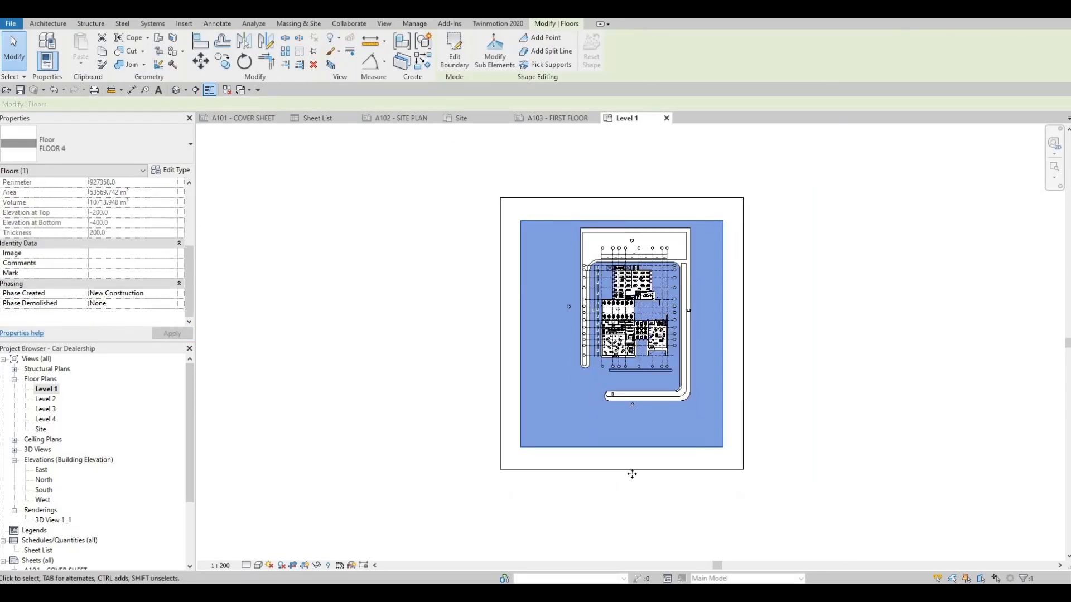
pyautogui.click(634, 473)
pyautogui.moveTo(637, 397); pyautogui.dragTo(623, 258)
pyautogui.scroll(2, 669, 226)
pyautogui.moveTo(696, 156); pyautogui.dragTo(692, 237)
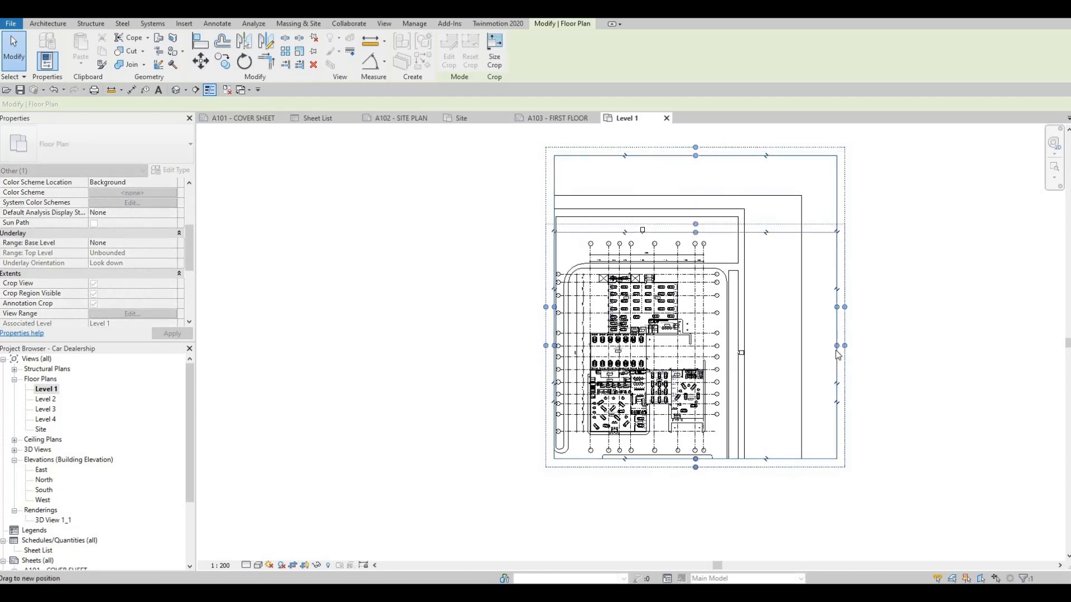
pyautogui.moveTo(818, 344); pyautogui.dragTo(686, 339)
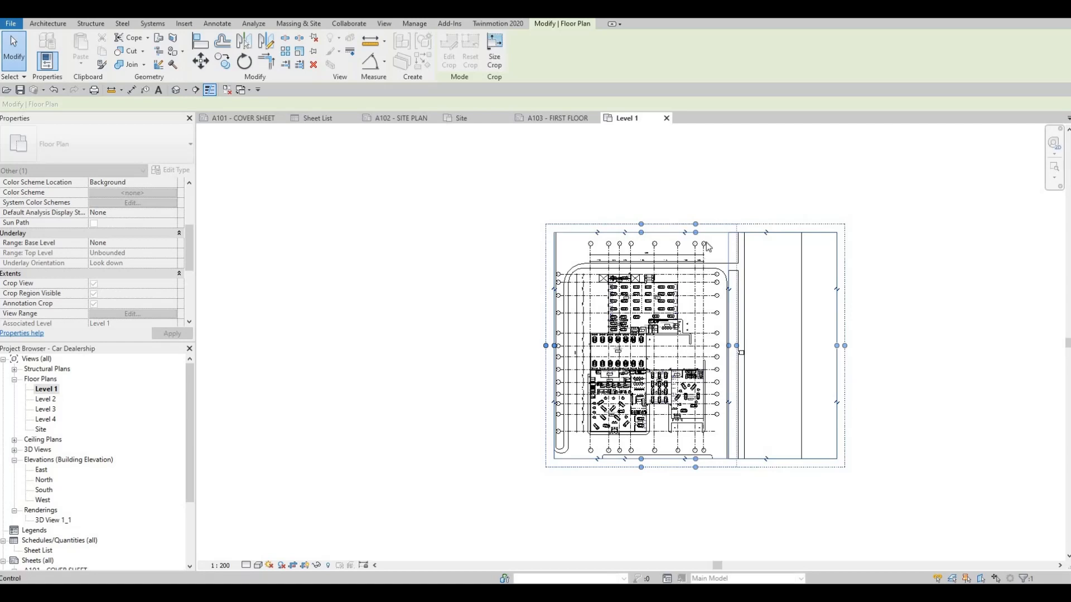
pyautogui.scroll(2, 686, 340)
pyautogui.press('Escape')
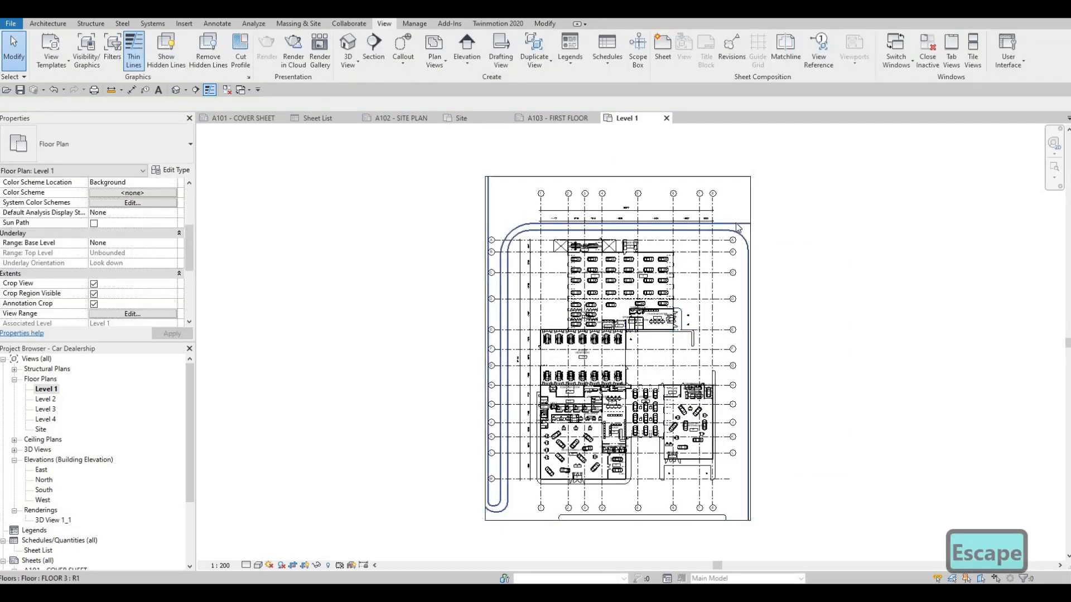
pyautogui.press('Escape')
pyautogui.press('Escape')
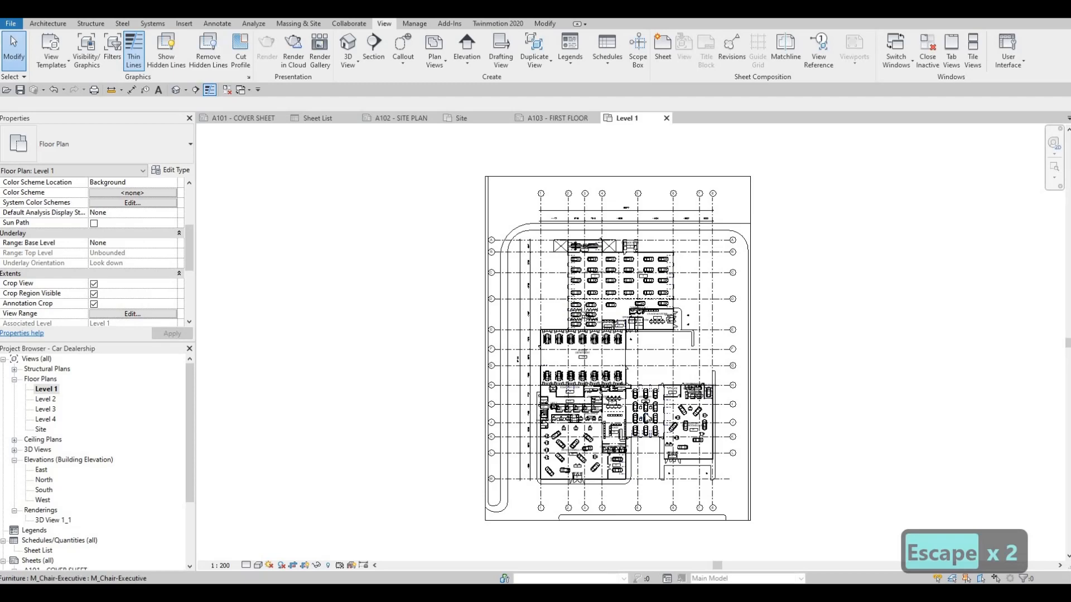
# Step: Try hiding the whole Floors category in the Level 1 view through Visibility/Graphic Overrides, and undo the change
pyautogui.press('v')
pyautogui.press('g')
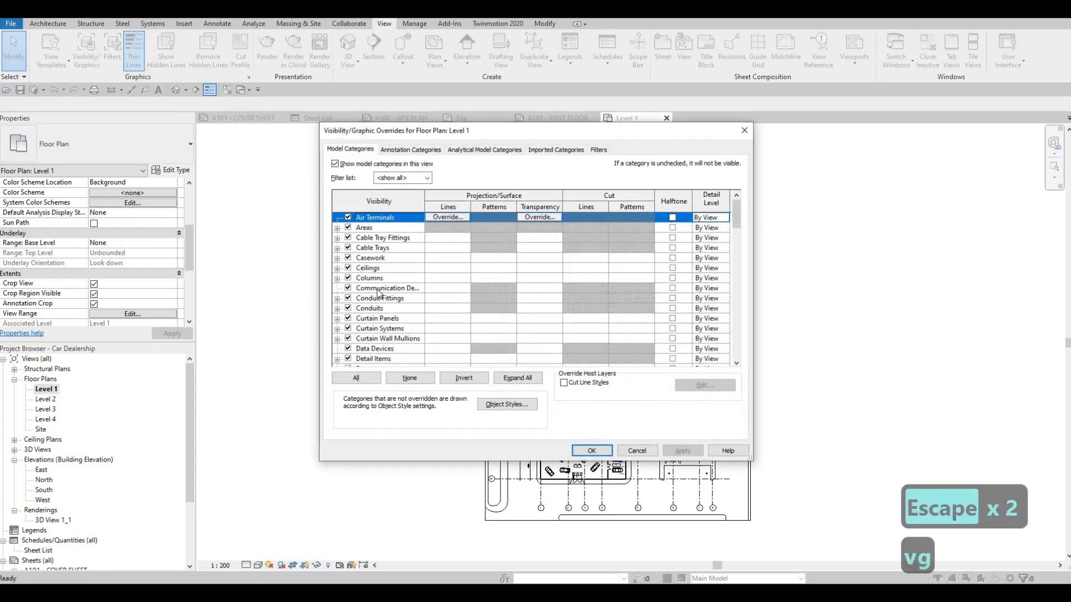
pyautogui.scroll(-2, 377, 292)
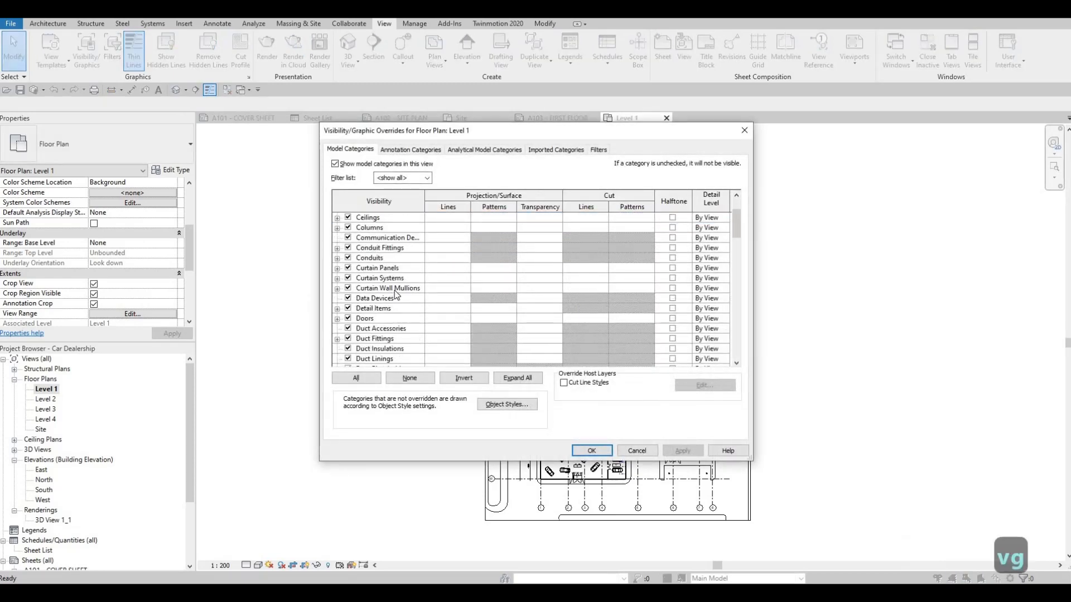
pyautogui.press('f')
pyautogui.scroll(-2, 380, 329)
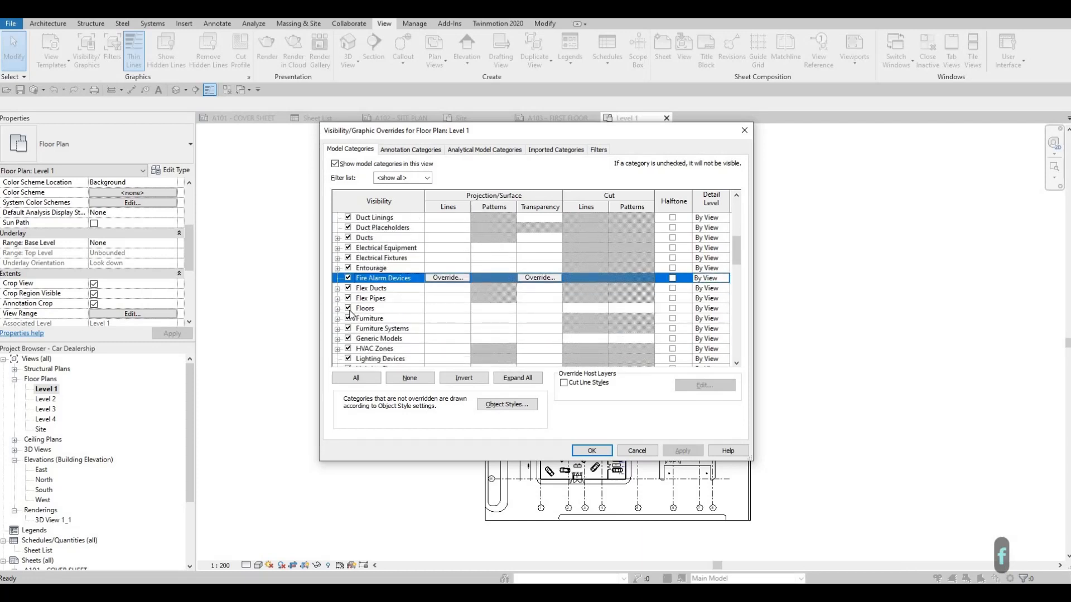
pyautogui.click(348, 308)
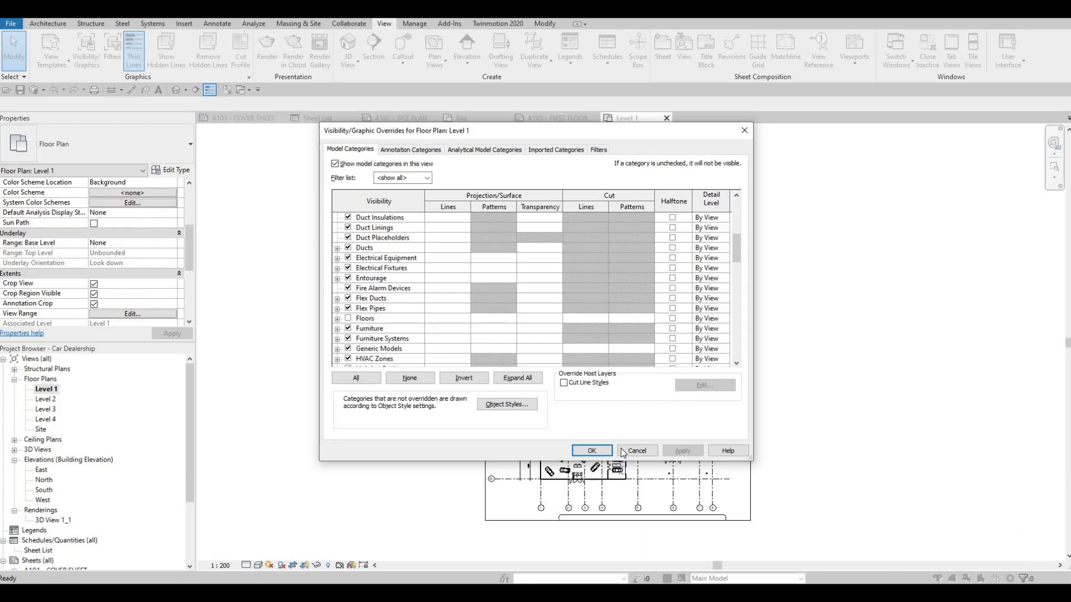
pyautogui.click(623, 452)
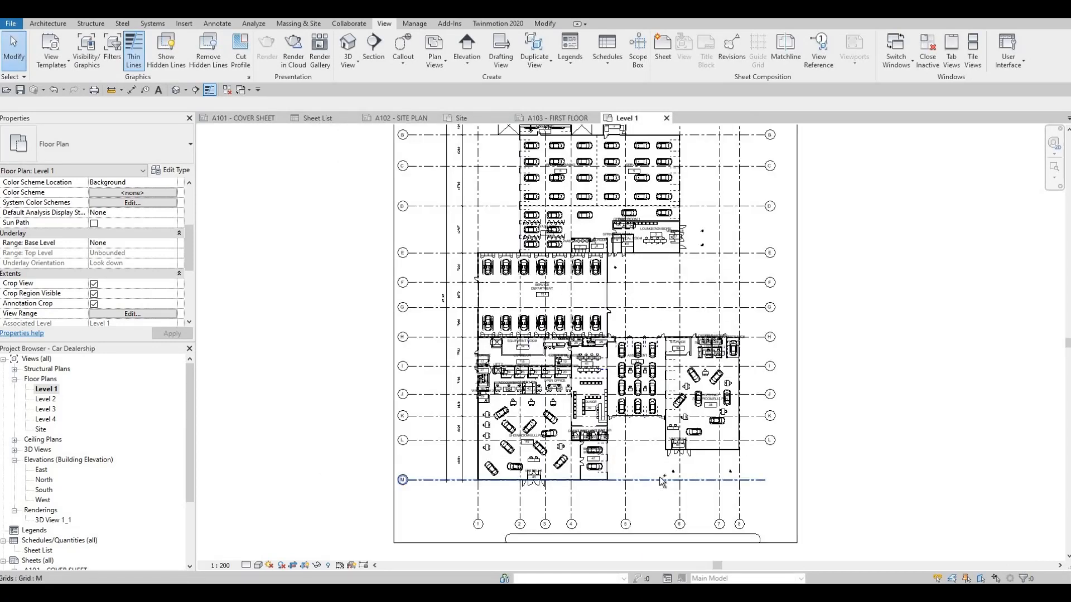
pyautogui.hotkey('ctrl', 'z')
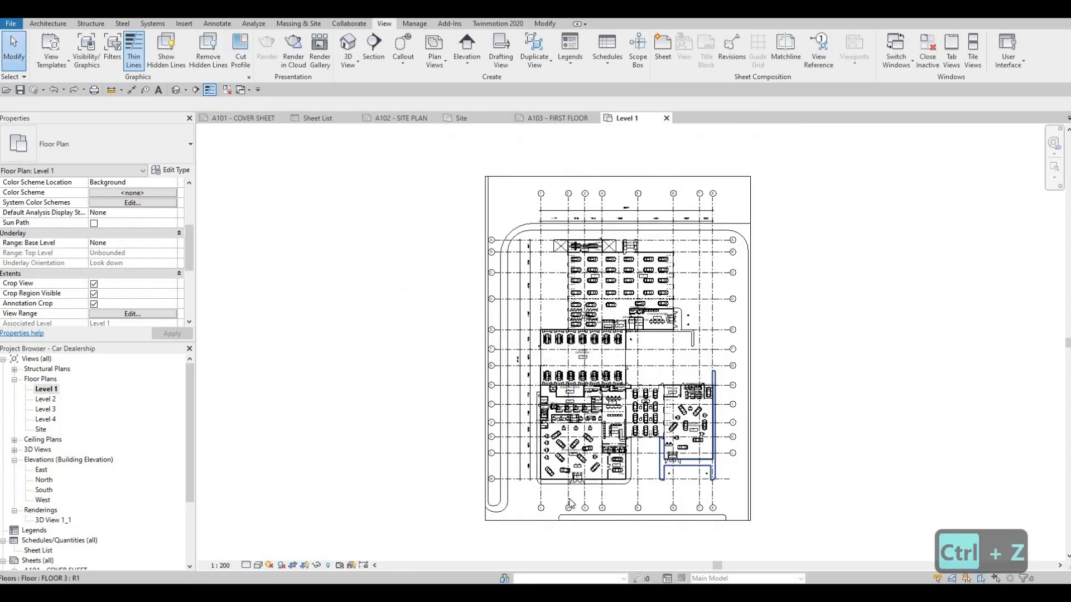
# Step: Hide the site floors around the building and the parking island below it as individual elements in the Level 1 view
pyautogui.press('Escape')
pyautogui.press('Escape')
pyautogui.click(510, 497)
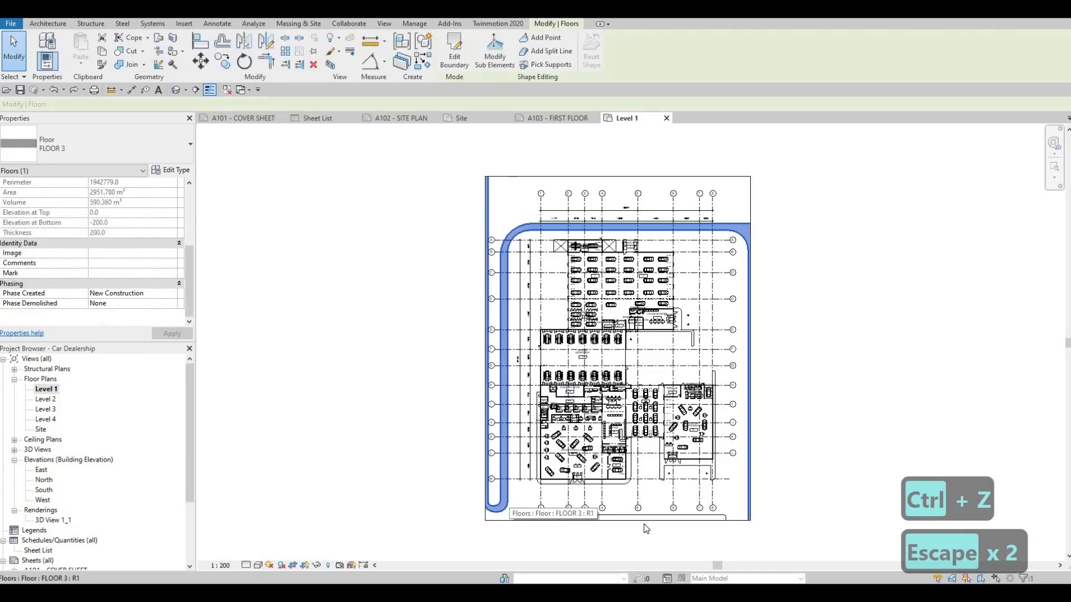
pyautogui.keyDown('ctrl'); pyautogui.click(669, 519); pyautogui.keyUp('ctrl')
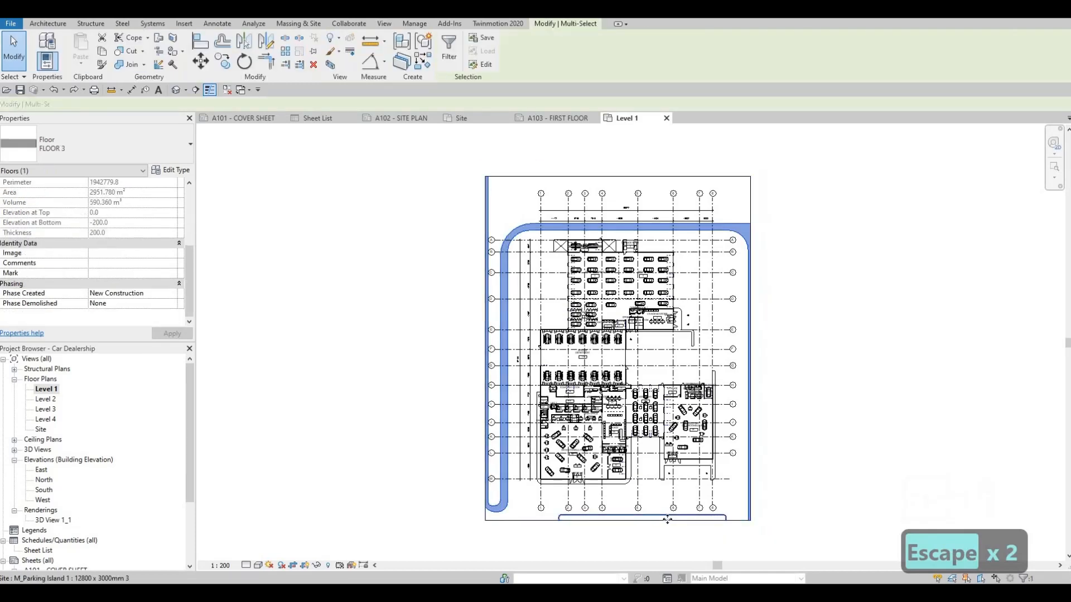
pyautogui.press('Escape')
pyautogui.click(509, 495)
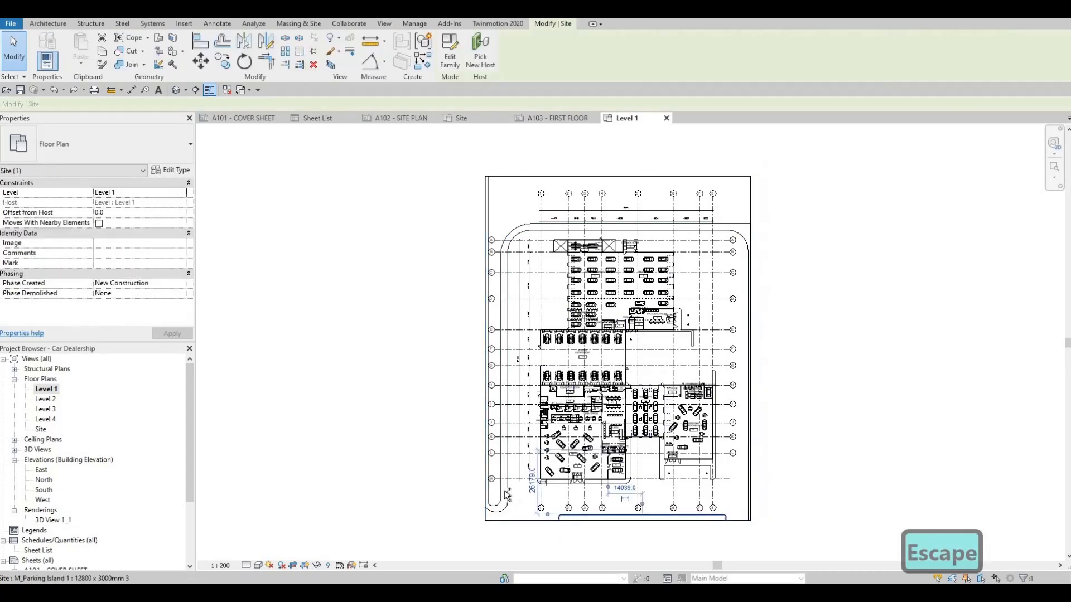
pyautogui.keyDown('ctrl'); pyautogui.click(508, 492); pyautogui.keyUp('ctrl')
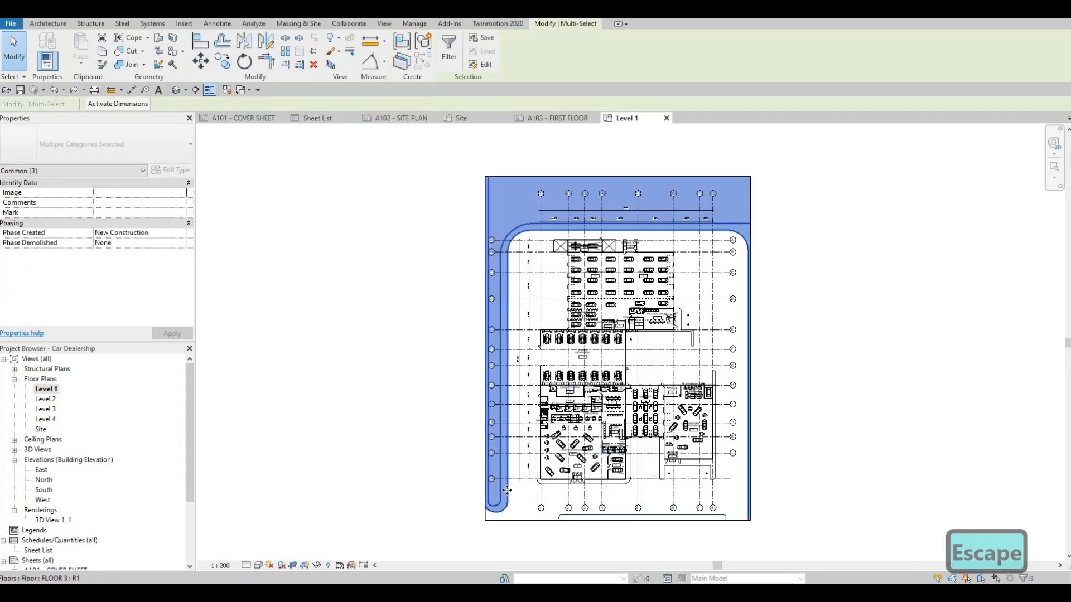
pyautogui.rightClick(507, 241)
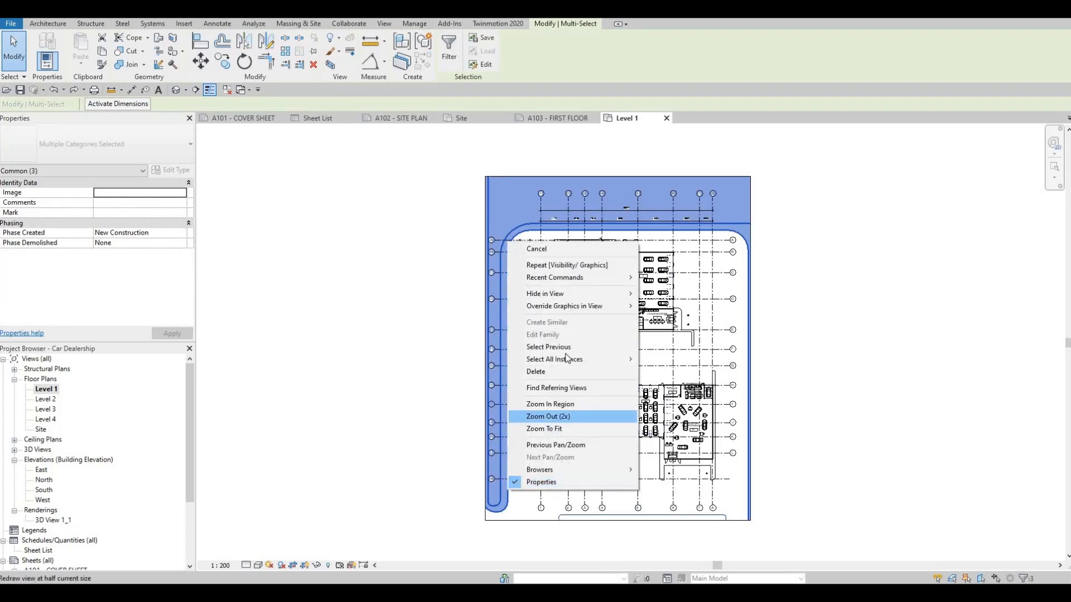
pyautogui.moveTo(625, 293)
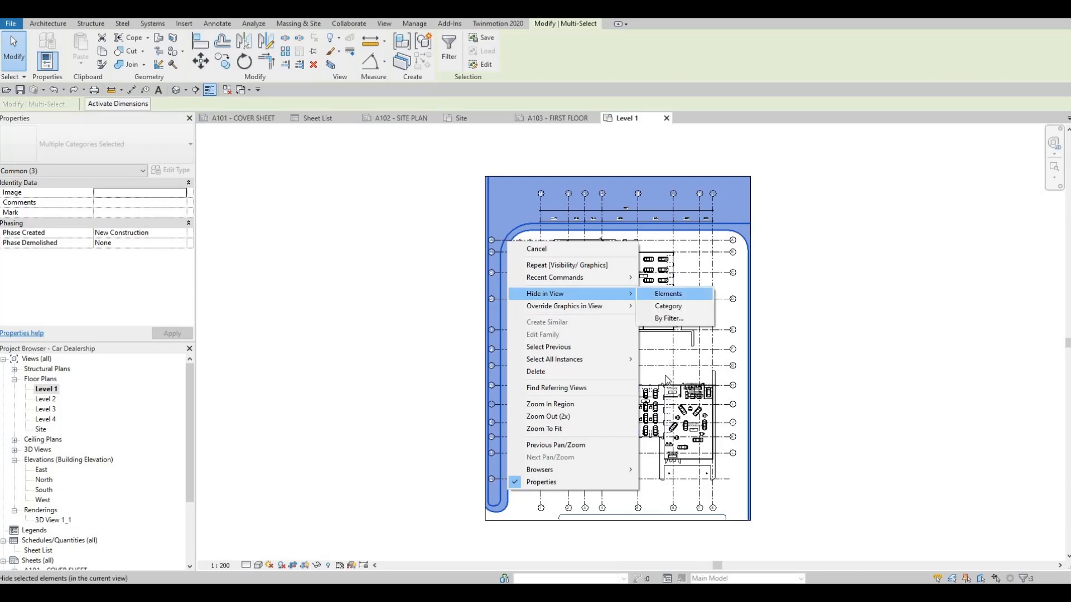
pyautogui.click(667, 294)
pyautogui.press('Escape')
# Step: Examine the cropped Level 1 plan, checking the rooms, tags, dimensions and grids inside the crop region
pyautogui.scroll(3, 601, 430)
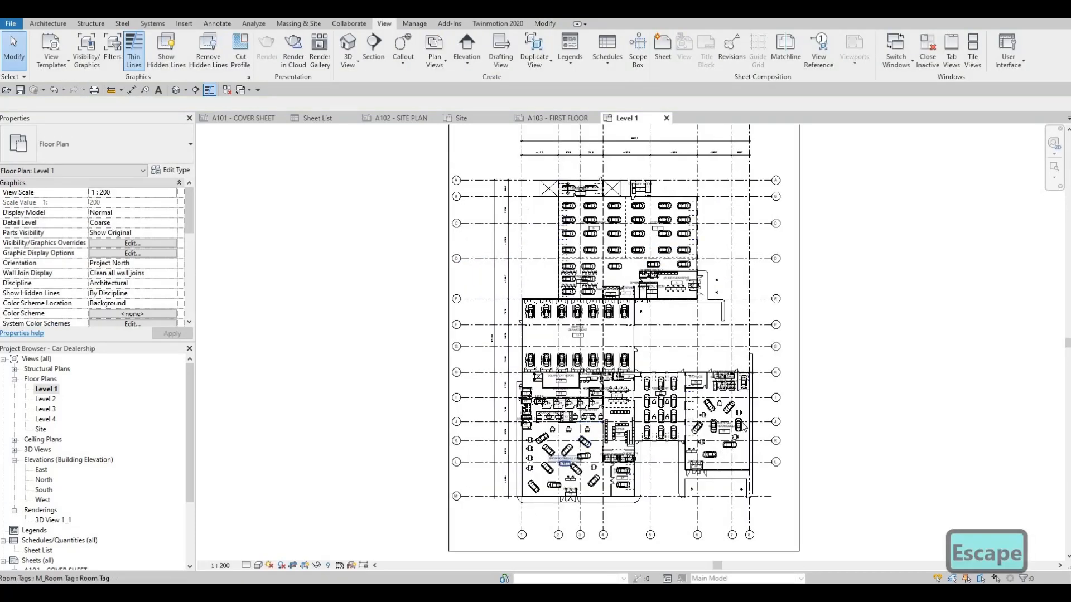
pyautogui.moveTo(684, 304); pyautogui.dragTo(662, 362, button='middle')
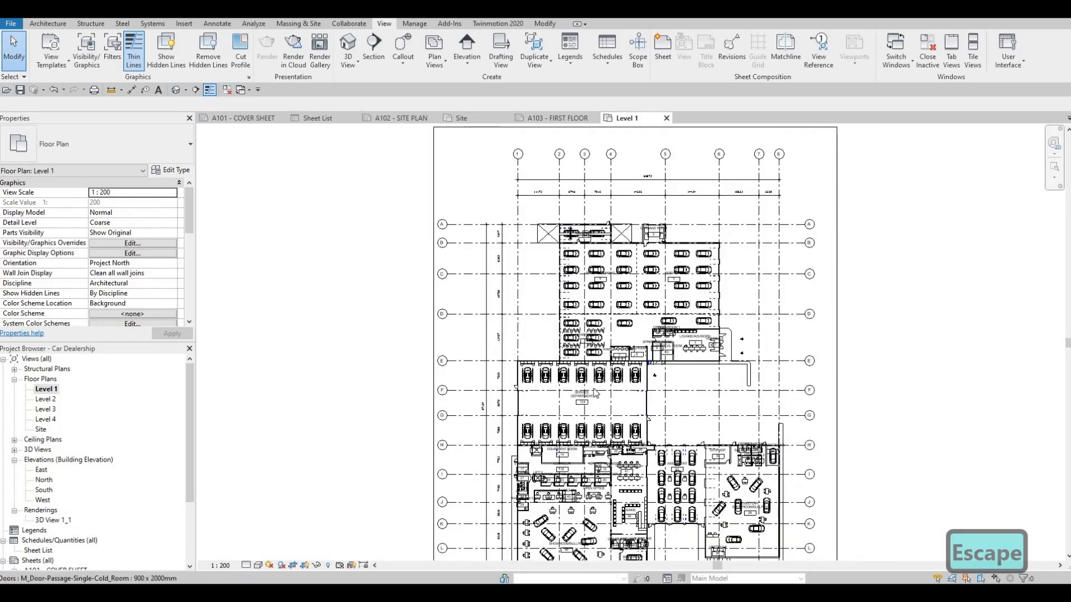
pyautogui.scroll(-2, 601, 375)
pyautogui.moveTo(601, 375); pyautogui.dragTo(603, 342, button='middle')
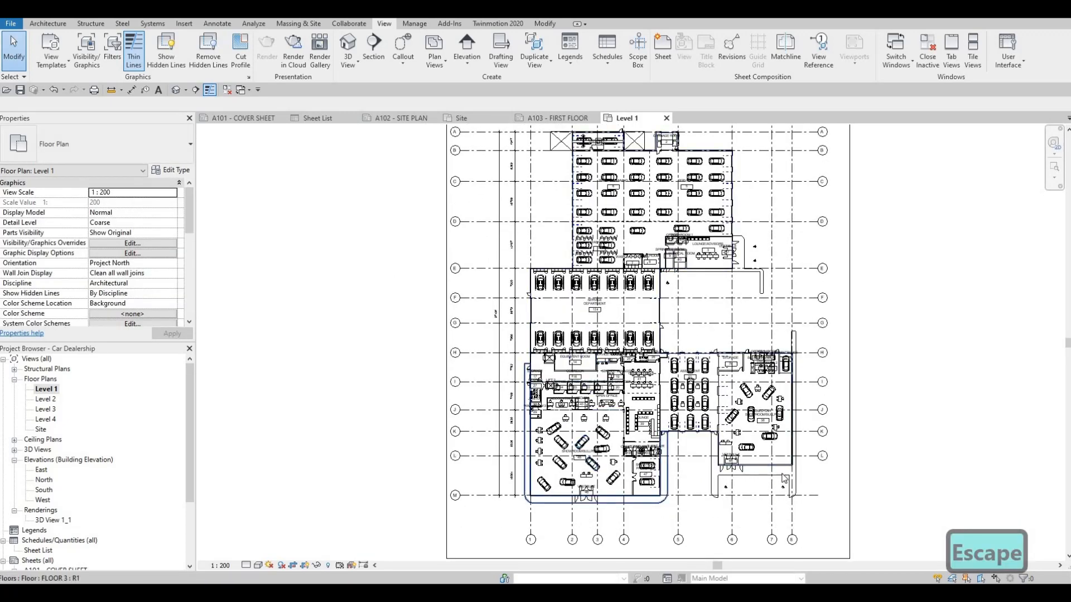
pyautogui.scroll(5, 624, 382)
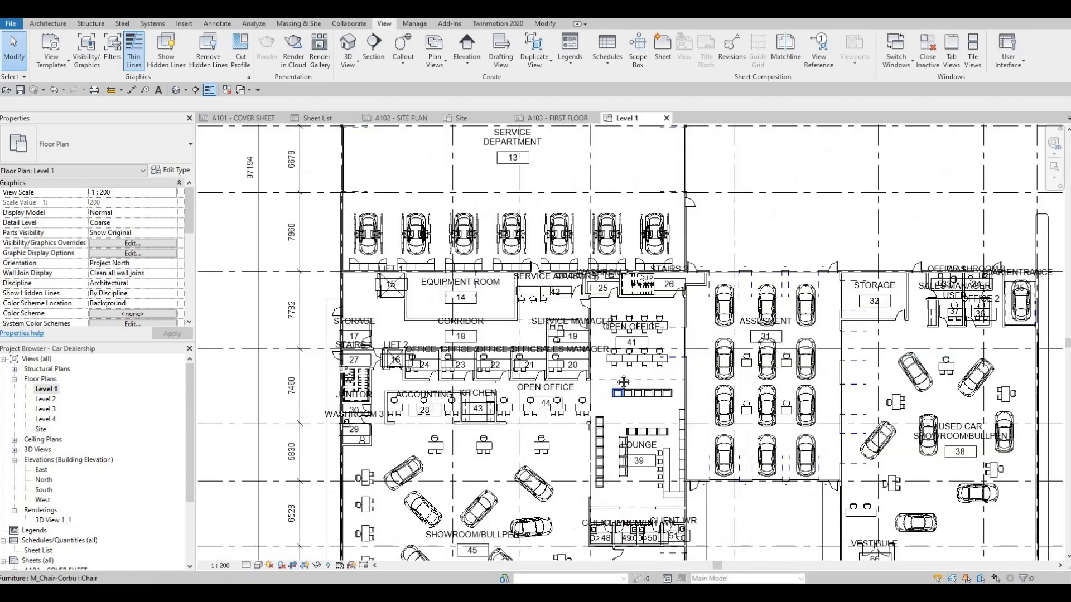
pyautogui.scroll(-6, 624, 382)
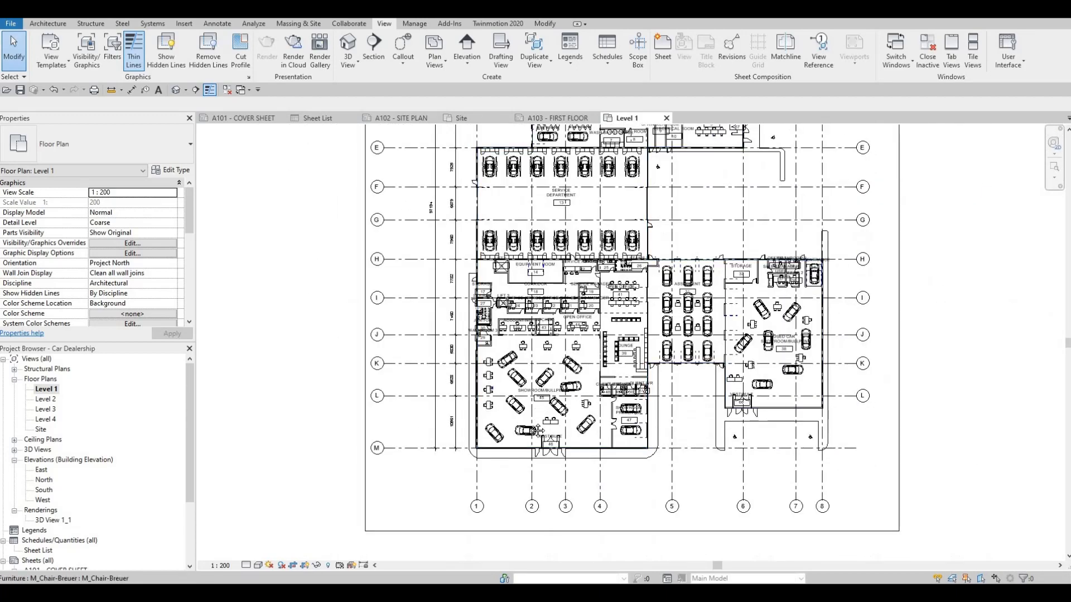
pyautogui.scroll(-4, 535, 430)
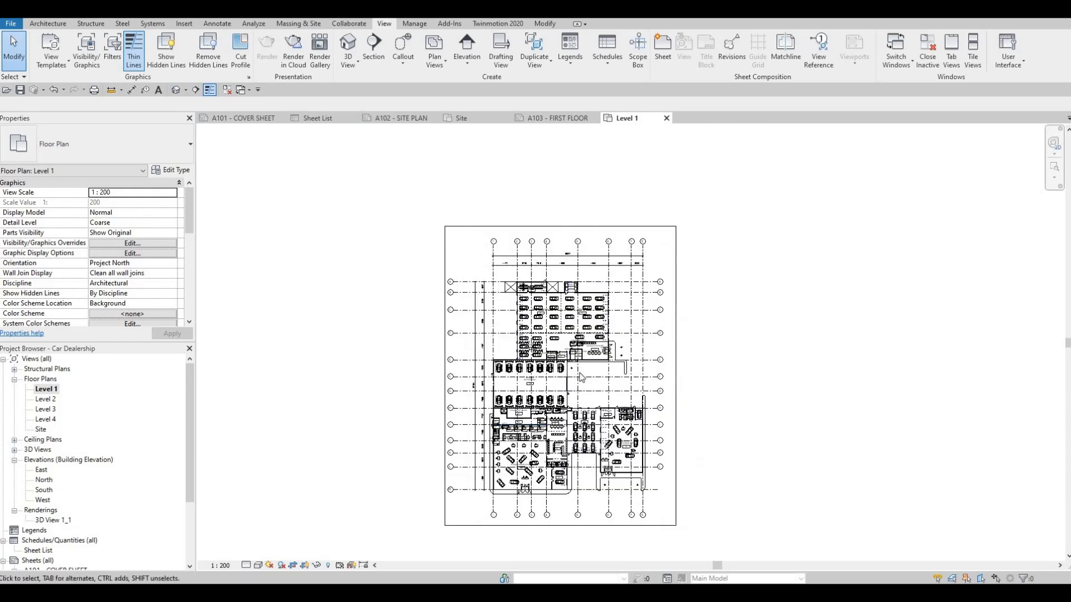
pyautogui.moveTo(580, 374); pyautogui.dragTo(639, 325, button='middle')
pyautogui.scroll(1, 446, 389)
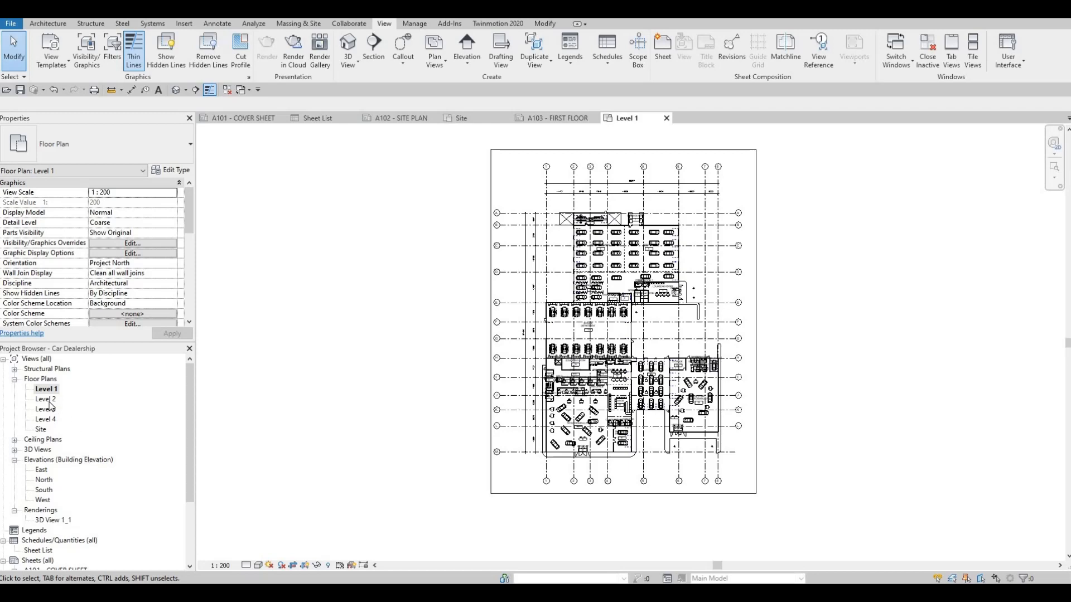
# Step: Place the Level 1 floor plan on sheet A103 - FIRST FLOOR, roughly centred in the drawing area
pyautogui.click(555, 117)
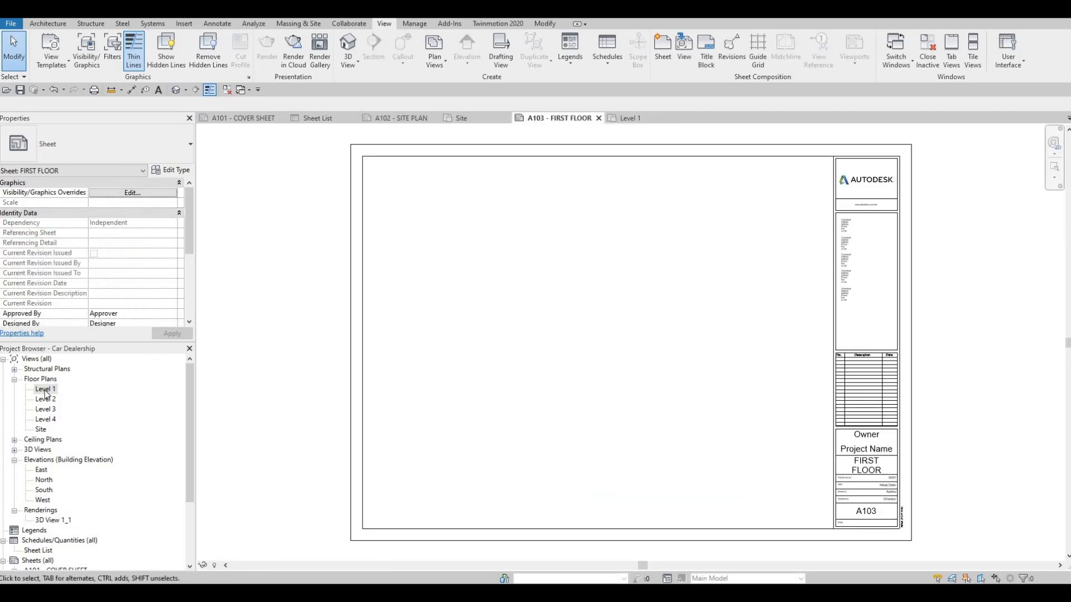
pyautogui.click(46, 389)
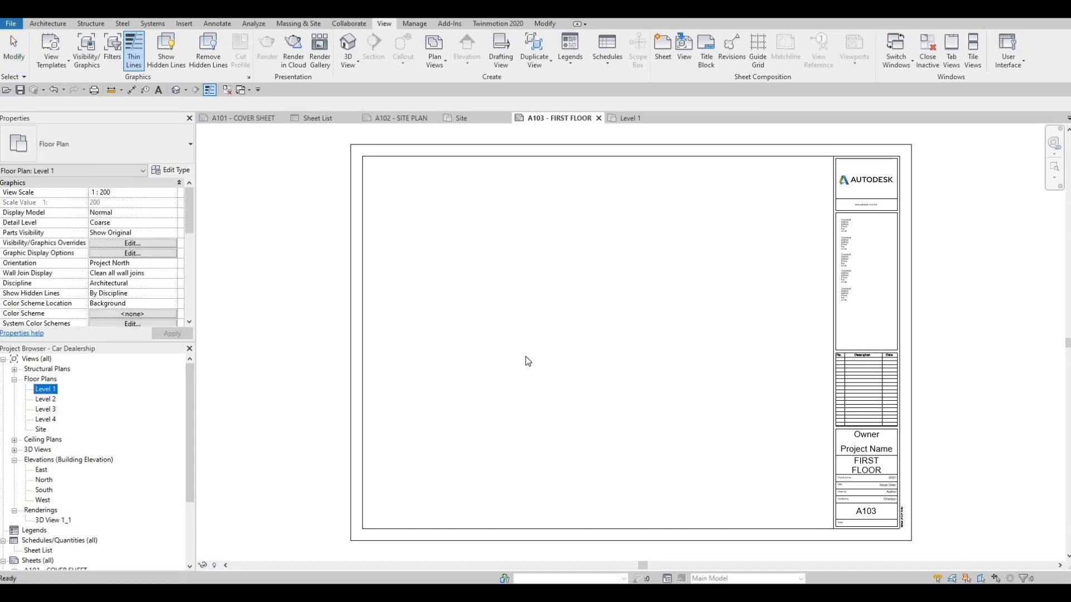
pyautogui.click(613, 334)
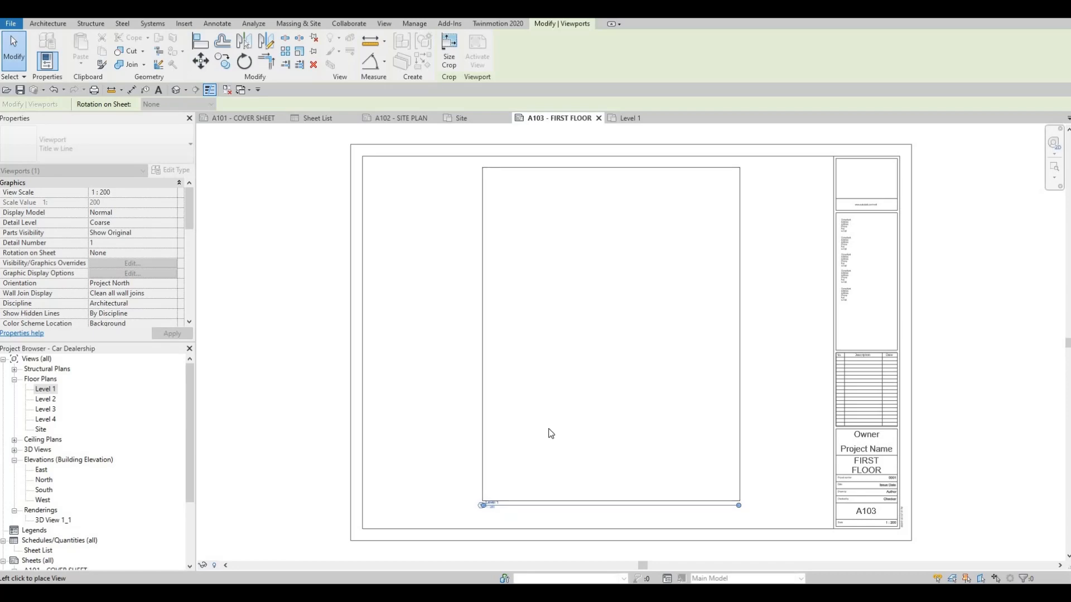
# Step: Set the Level 1 viewport's title on sheet A103 to FIRST FLOOR
pyautogui.press('Escape')
pyautogui.press('Escape')
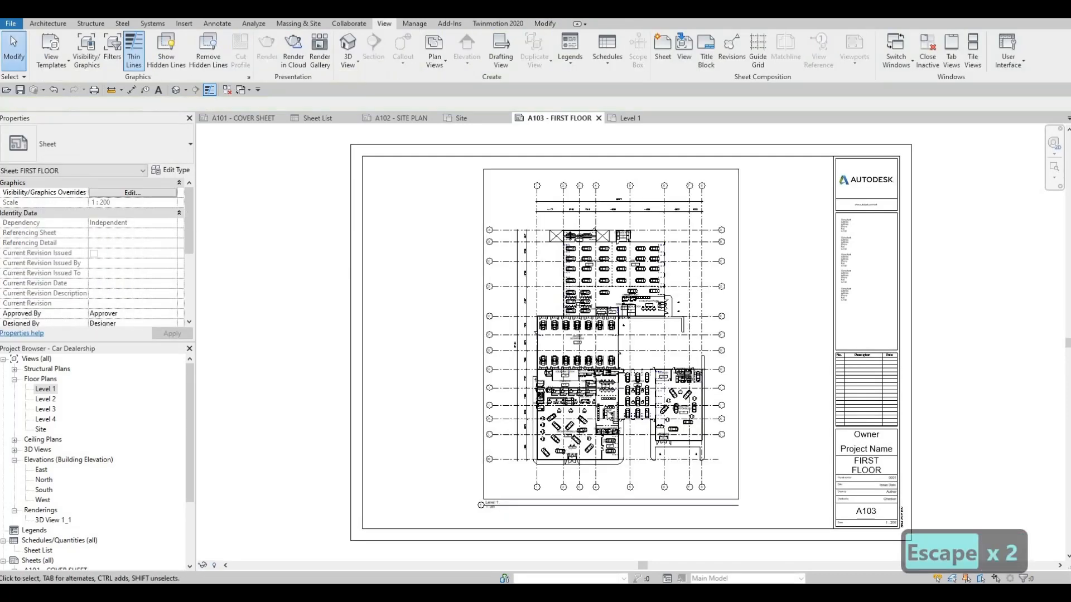
pyautogui.moveTo(506, 516); pyautogui.dragTo(517, 442, button='middle')
pyautogui.scroll(5, 517, 443)
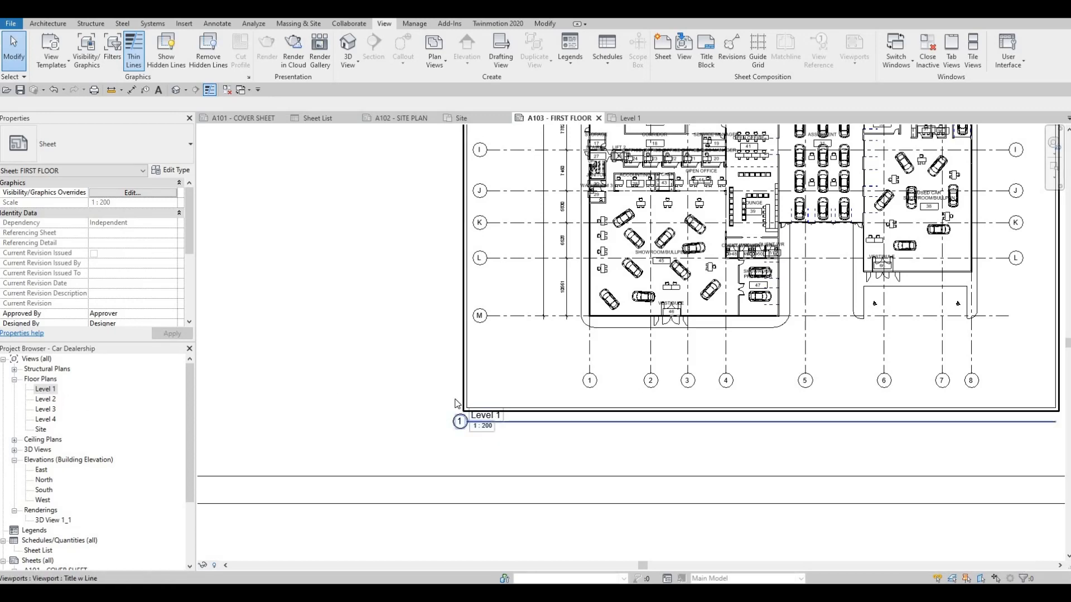
pyautogui.click(581, 322)
pyautogui.press('Escape')
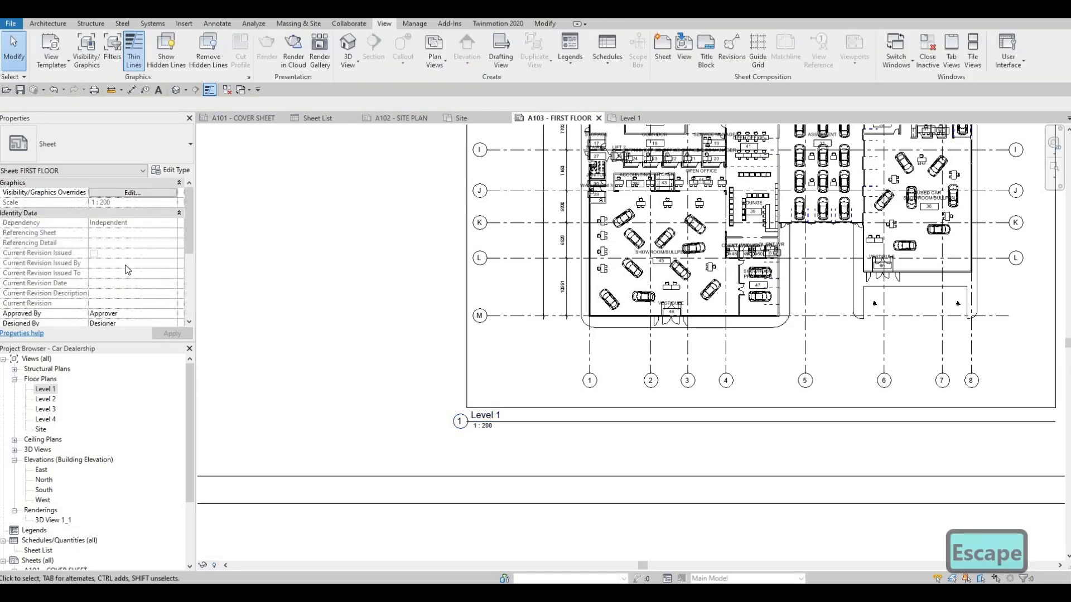
pyautogui.scroll(-5, 126, 265)
pyautogui.press('Escape')
pyautogui.click(513, 263)
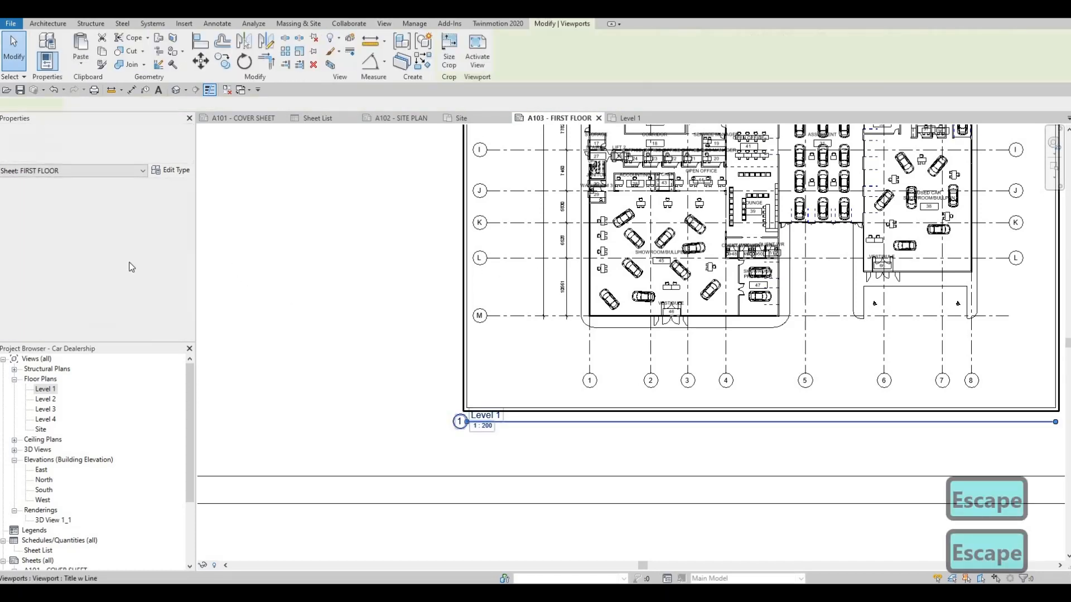
pyautogui.scroll(-5, 125, 269)
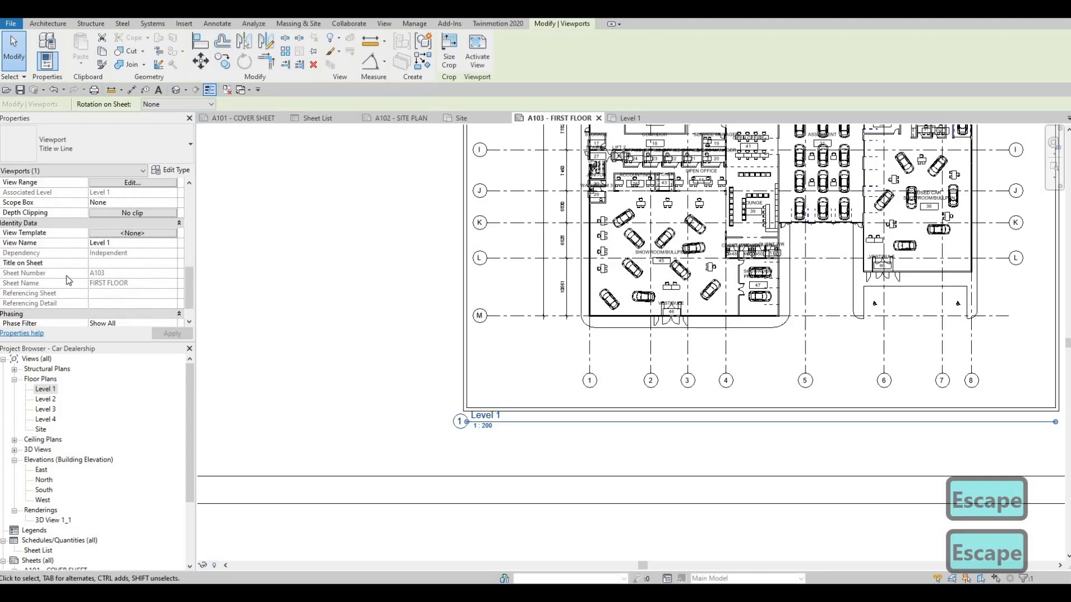
pyautogui.click(44, 264)
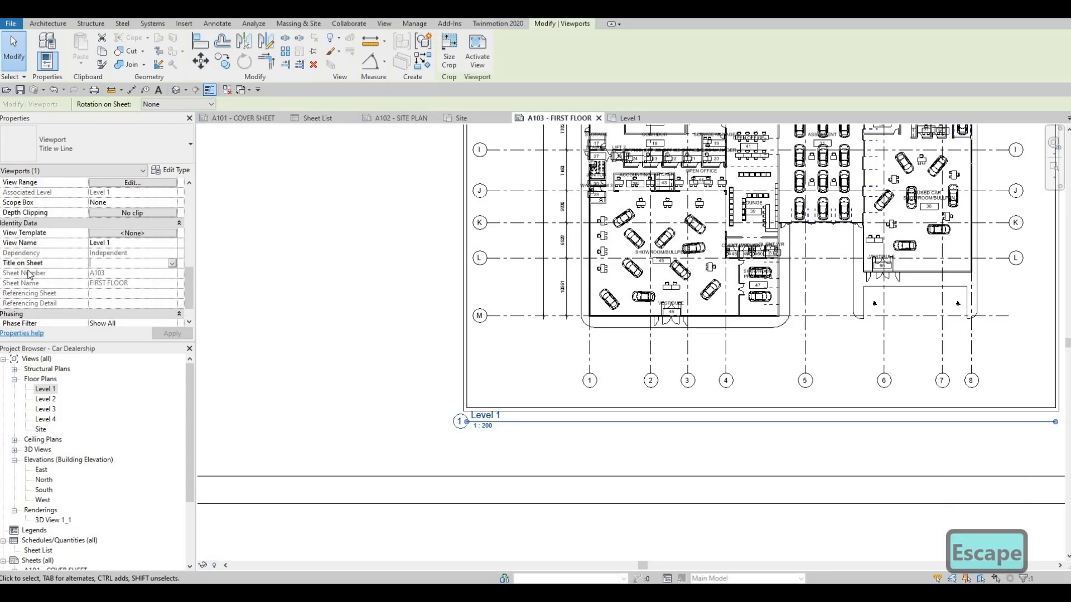
pyautogui.write('FIRST')
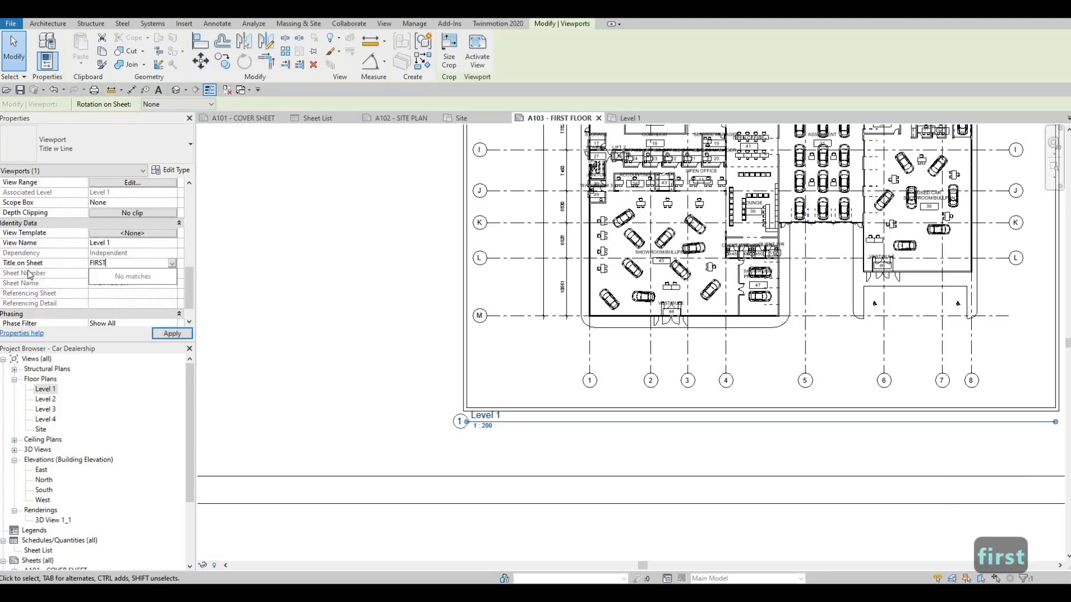
pyautogui.write(' FLOOR')
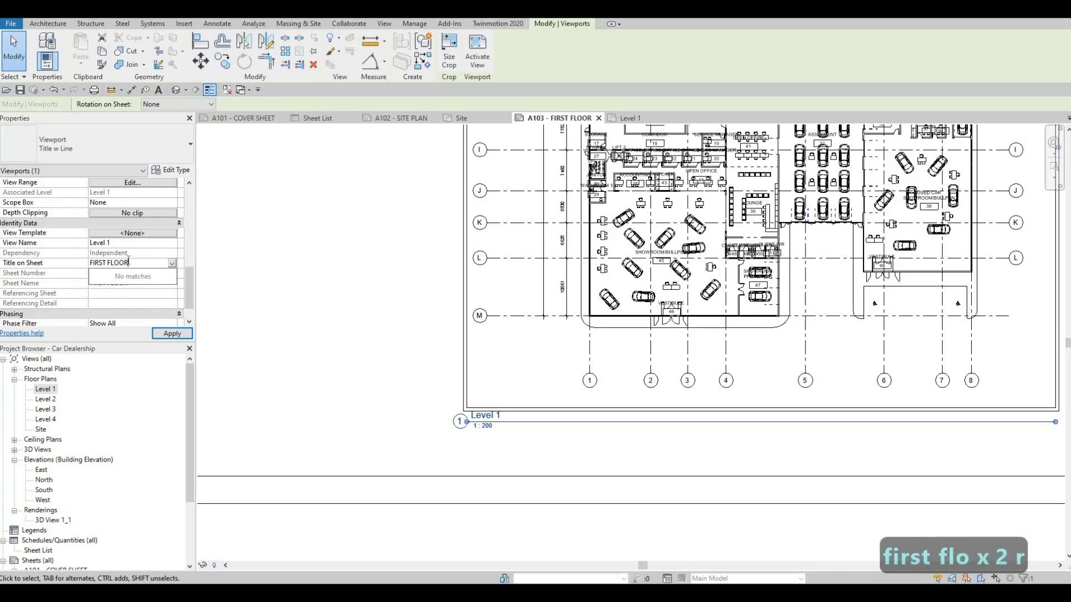
pyautogui.click(178, 333)
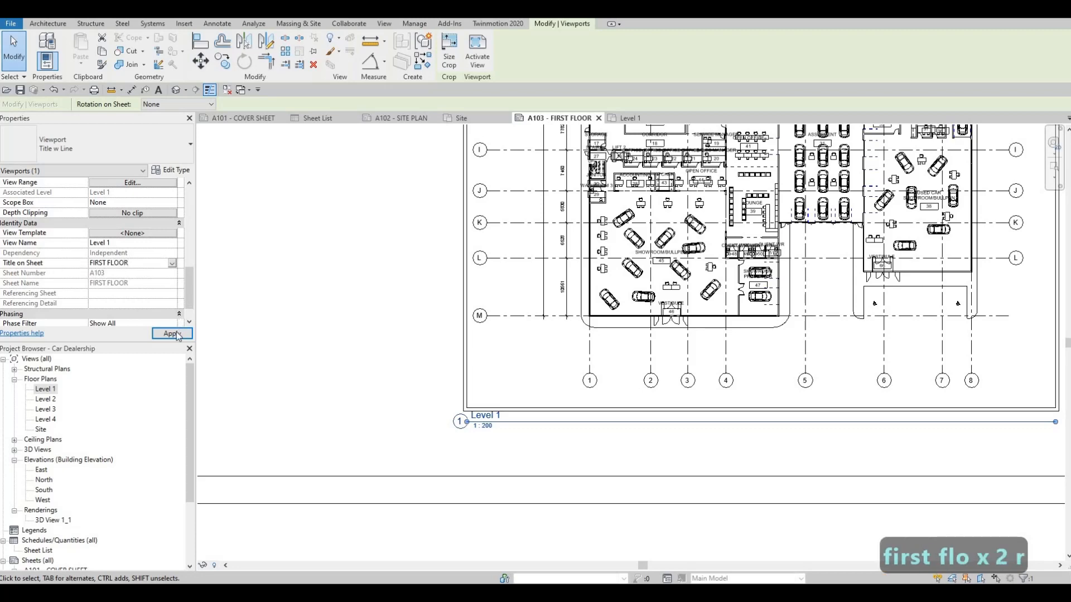
pyautogui.click(168, 333)
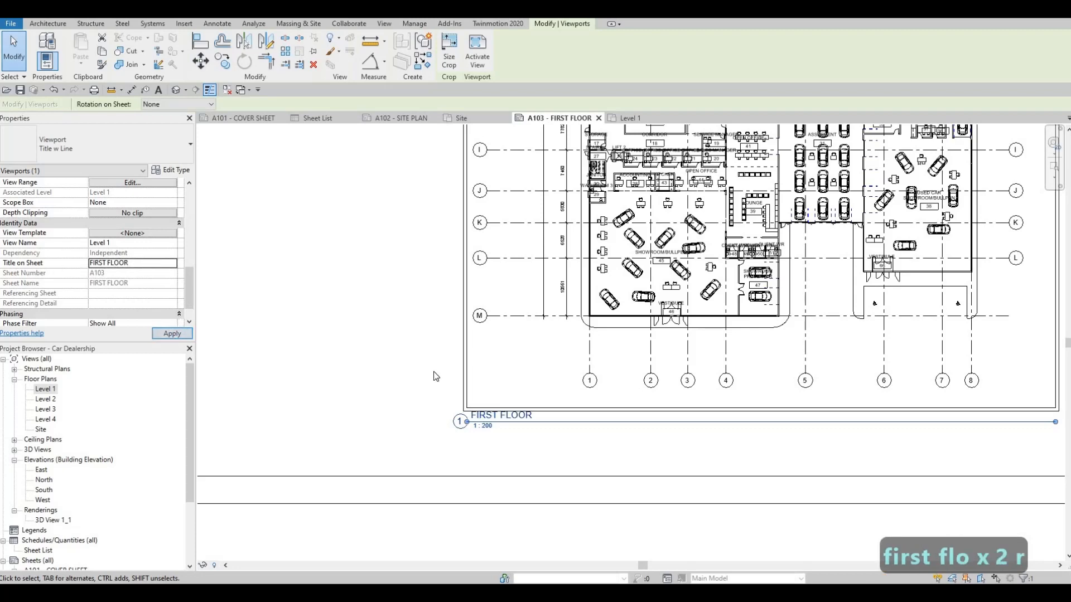
# Step: Shorten the title line beneath the first floor viewport on sheet A103 to just past the title text
pyautogui.scroll(-3, 413, 377)
pyautogui.scroll(-1, 456, 383)
pyautogui.scroll(1, 476, 391)
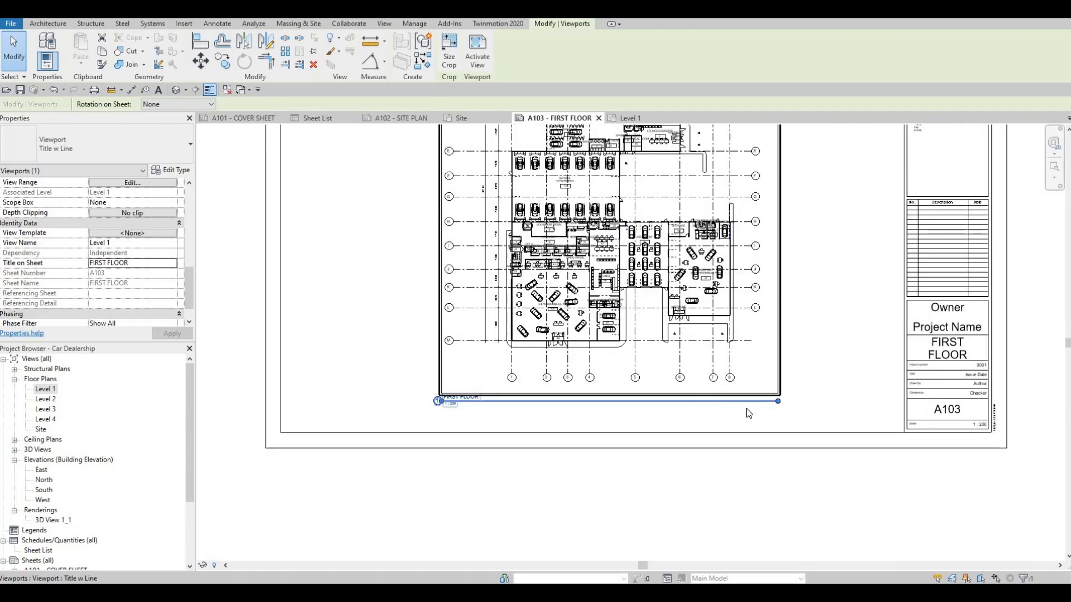
pyautogui.moveTo(776, 403); pyautogui.dragTo(480, 438)
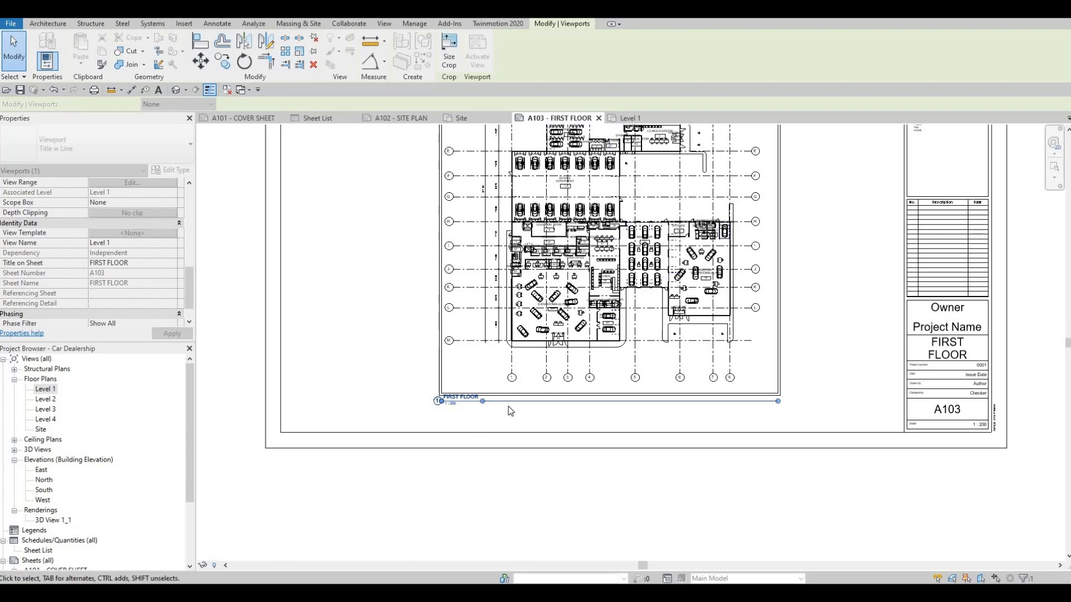
pyautogui.press('Escape')
pyautogui.press('Escape')
pyautogui.scroll(3, 470, 407)
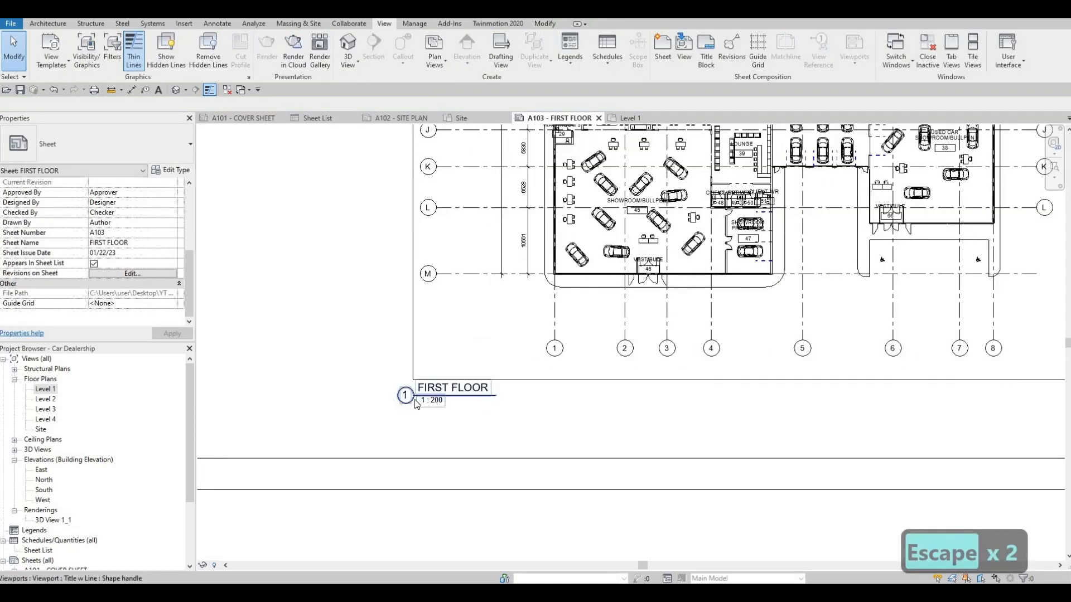
pyautogui.scroll(-4, 602, 396)
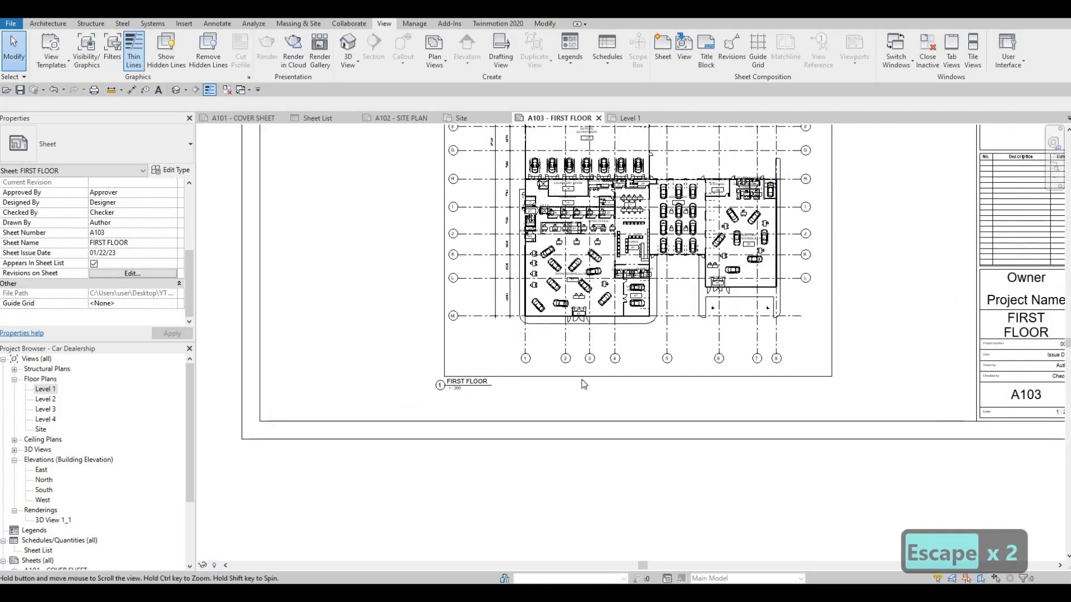
pyautogui.moveTo(568, 467); pyautogui.dragTo(545, 545, button='middle')
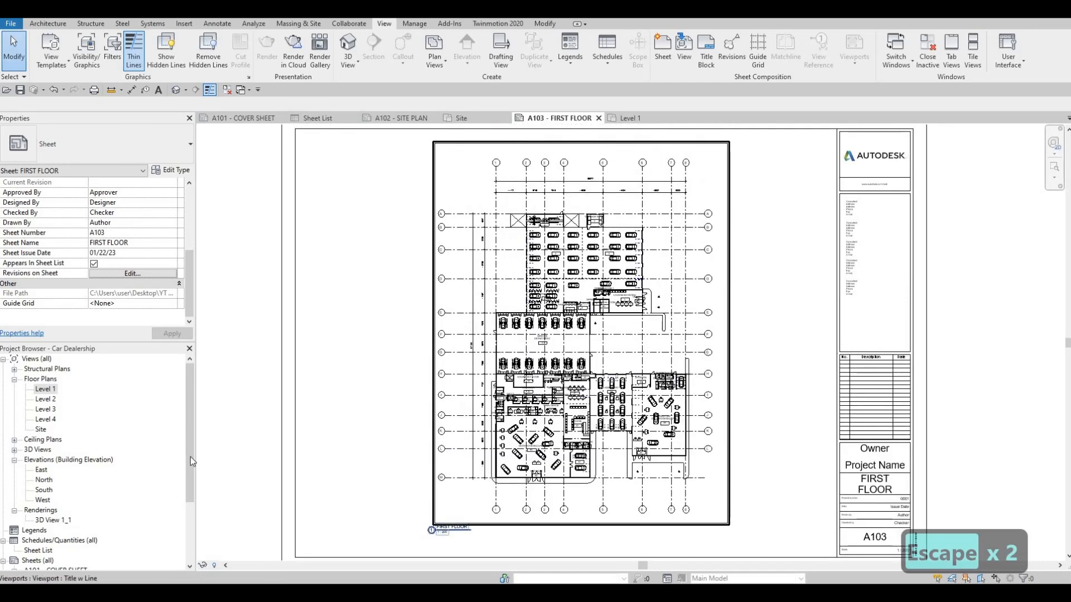
# Step: Open the Level 2 floor plan and set its view scale to 1:200
pyautogui.doubleClick(47, 400)
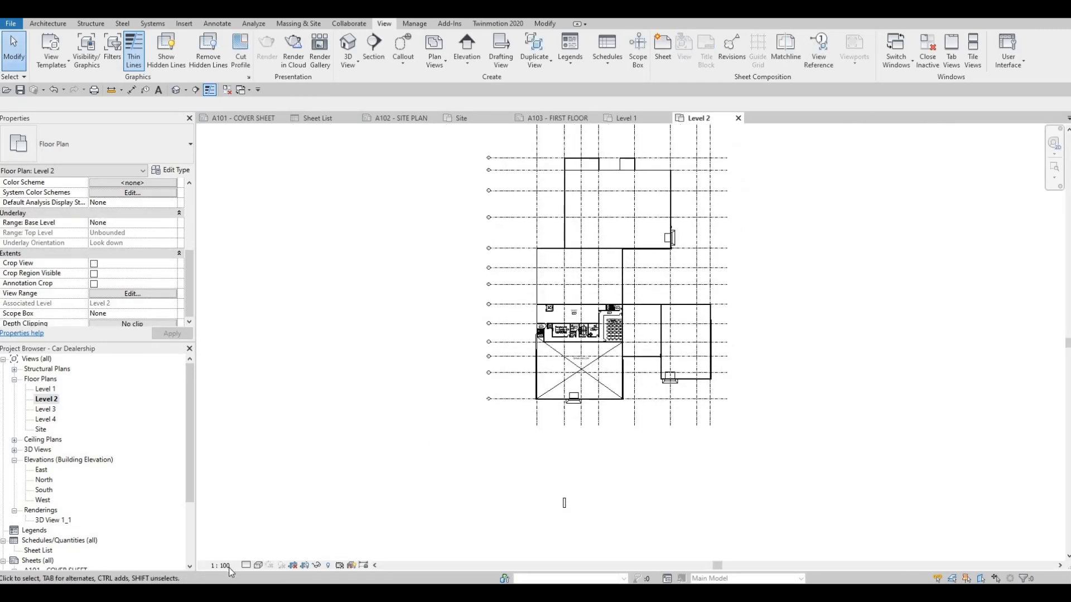
pyautogui.click(226, 565)
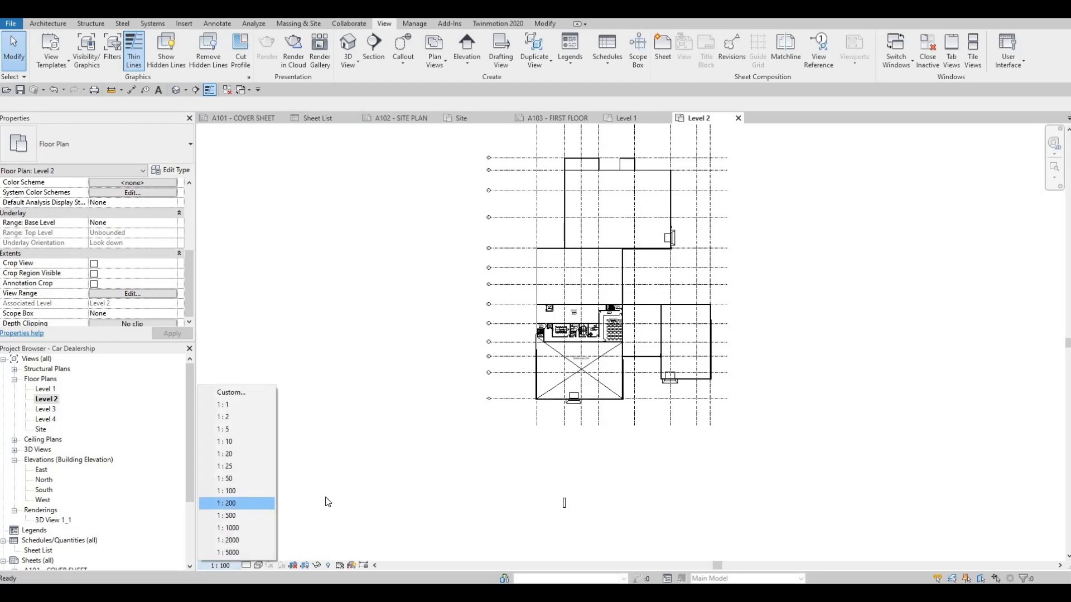
pyautogui.click(237, 503)
pyautogui.moveTo(473, 436); pyautogui.dragTo(459, 453, button='middle')
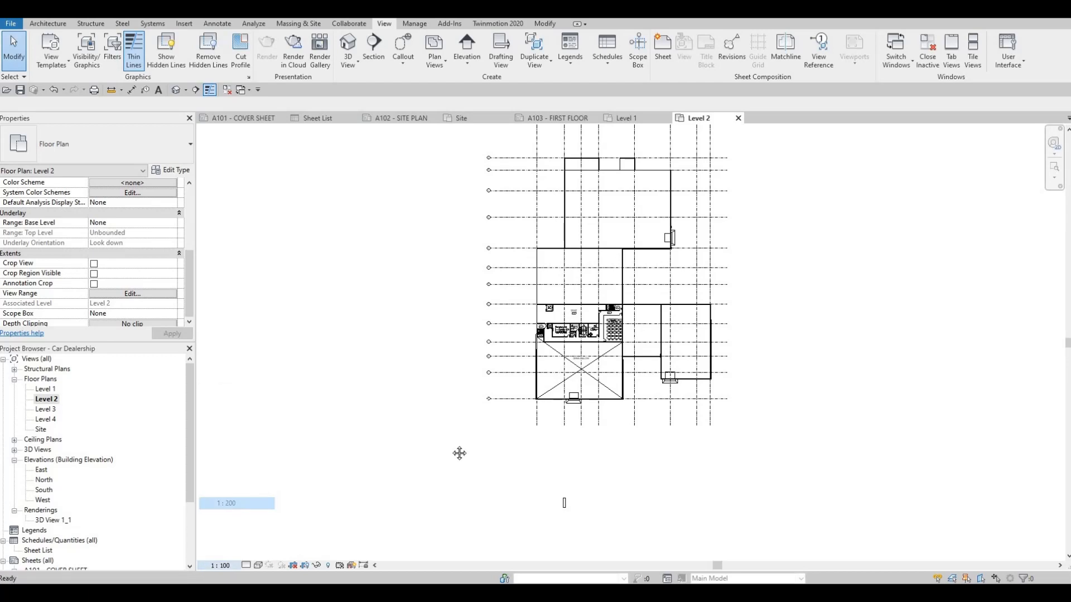
# Step: Turn on Crop View, Crop Region Visible and Annotation Crop for the Level 2 floor plan
pyautogui.click(93, 274)
pyautogui.click(94, 283)
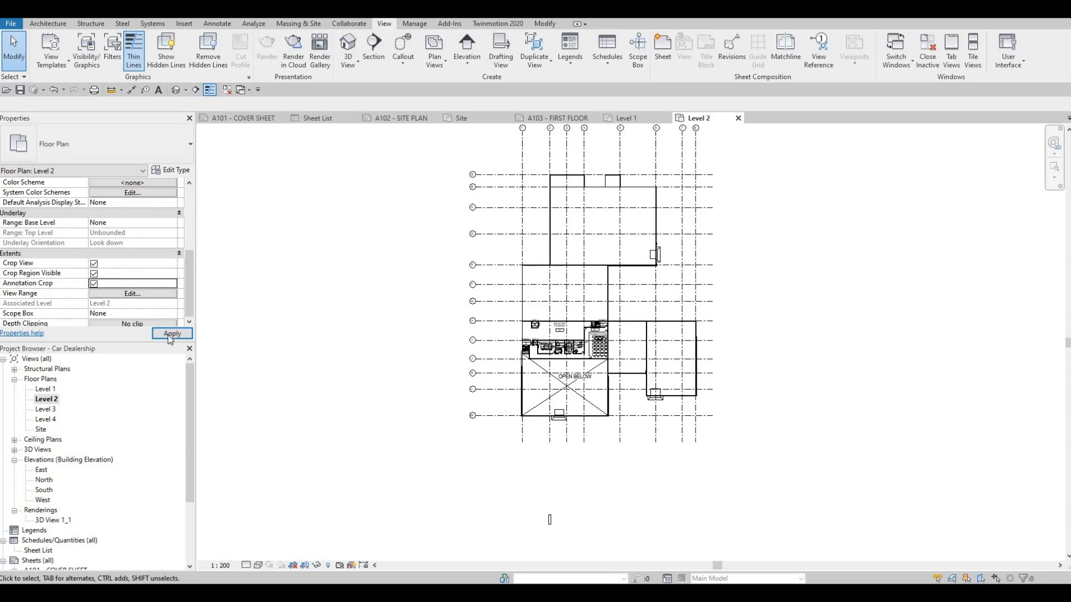
pyautogui.scroll(-2, 424, 396)
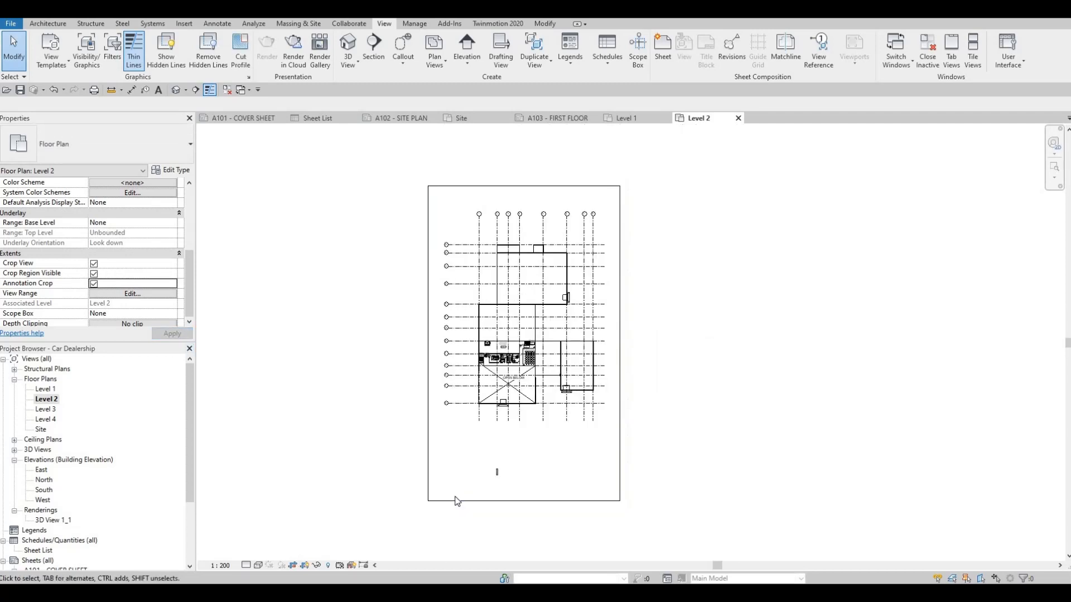
# Step: Tighten all four sides of the Level 2 crop region around the building plan and its grid bubbles
pyautogui.click(527, 500)
pyautogui.moveTo(527, 501); pyautogui.dragTo(533, 420)
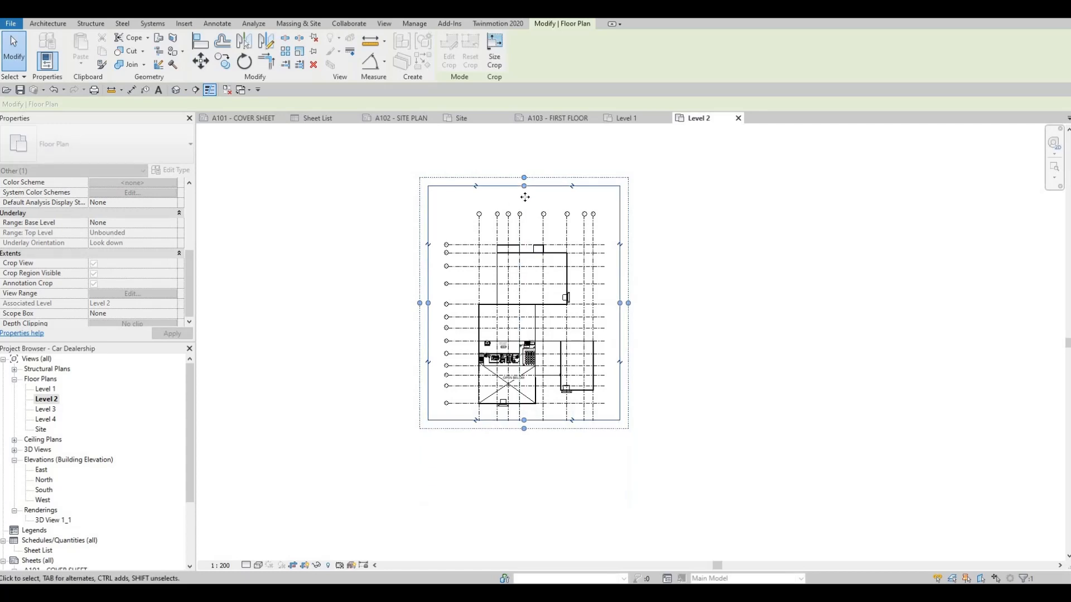
pyautogui.moveTo(428, 308); pyautogui.dragTo(437, 308)
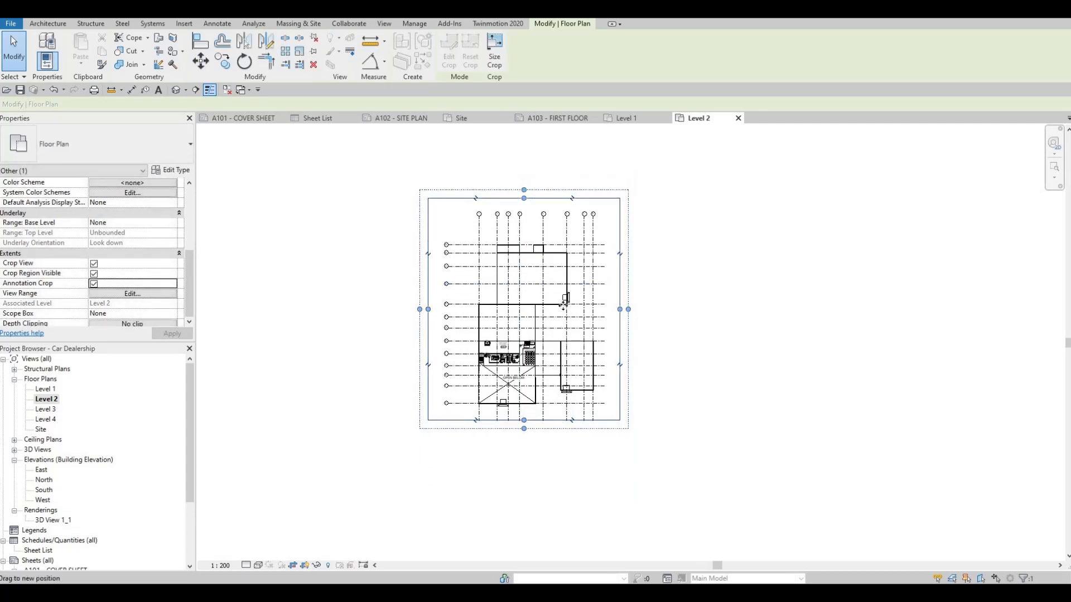
pyautogui.moveTo(615, 308); pyautogui.dragTo(613, 308)
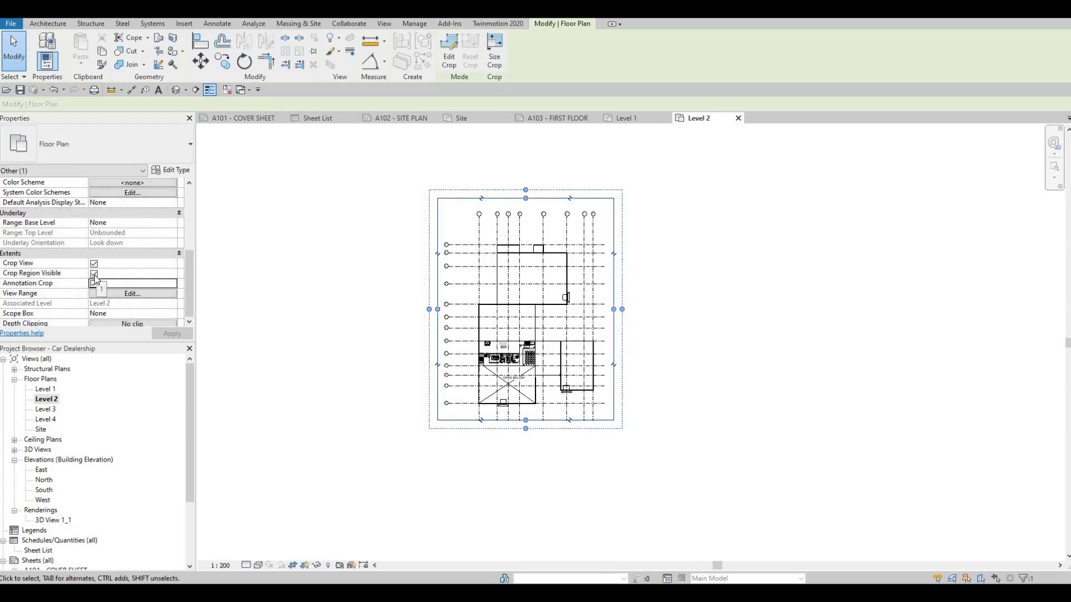
pyautogui.press('Escape')
pyautogui.press('Escape')
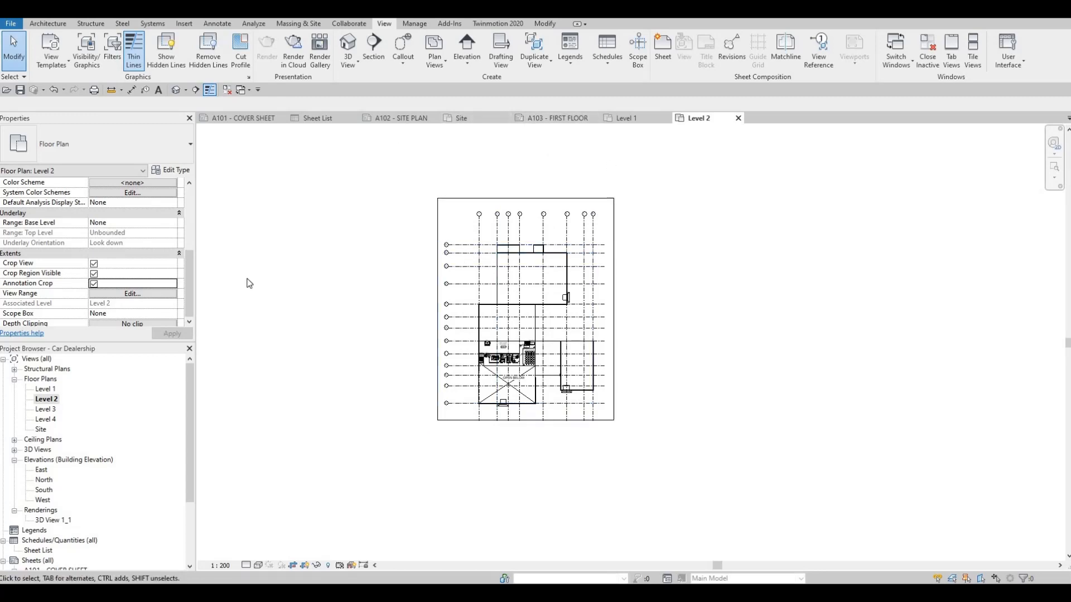
# Step: Place the Level 2 floor plan on sheet A104 - SECOND FLOOR, roughly centred in the drawing area
pyautogui.scroll(-3, 65, 522)
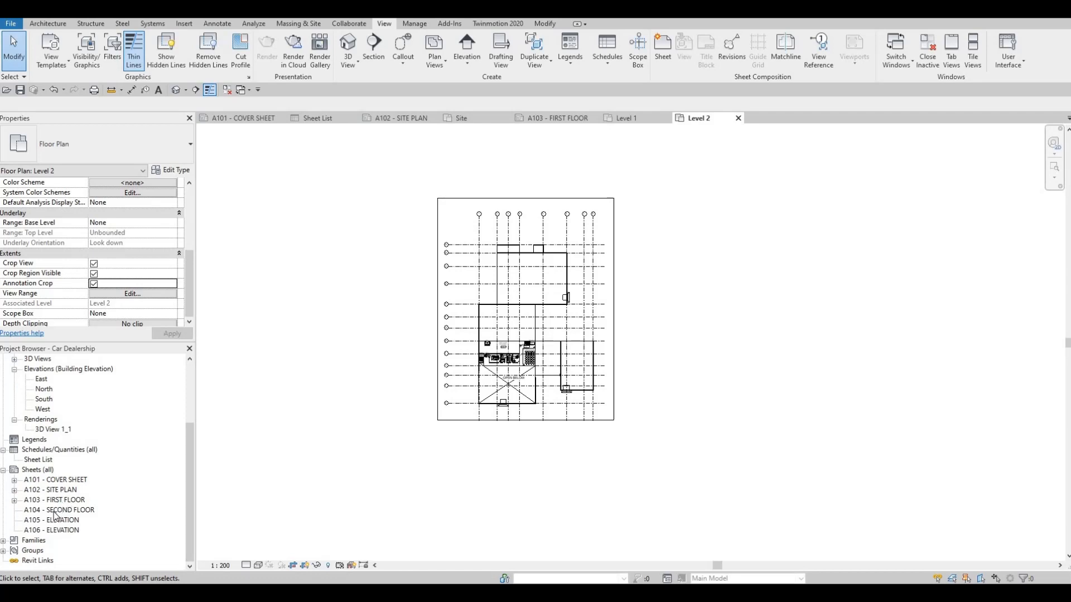
pyautogui.doubleClick(54, 510)
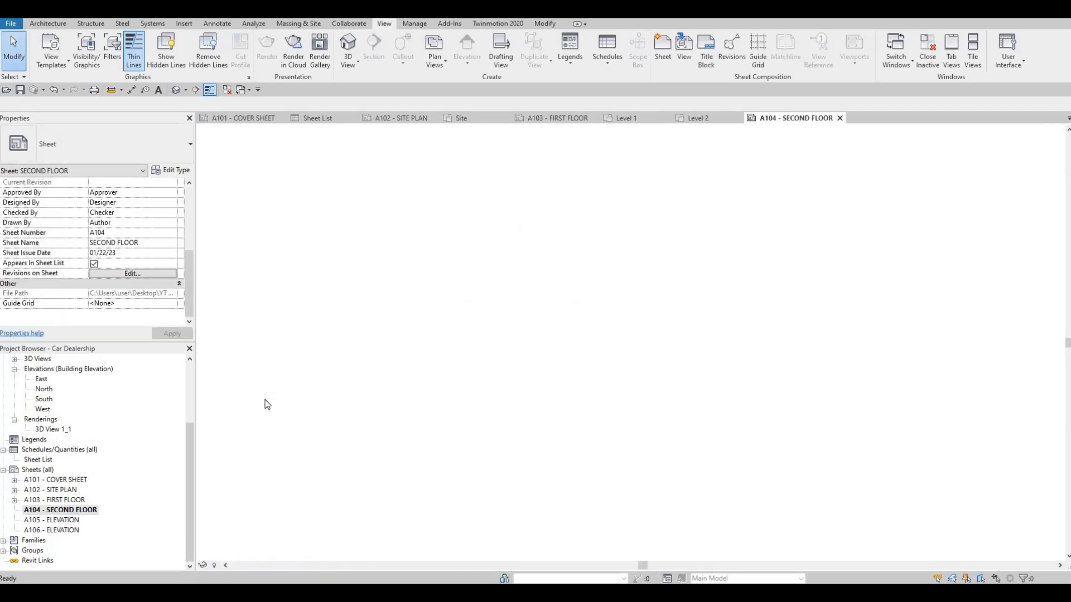
pyautogui.scroll(3, 56, 404)
pyautogui.click(46, 400)
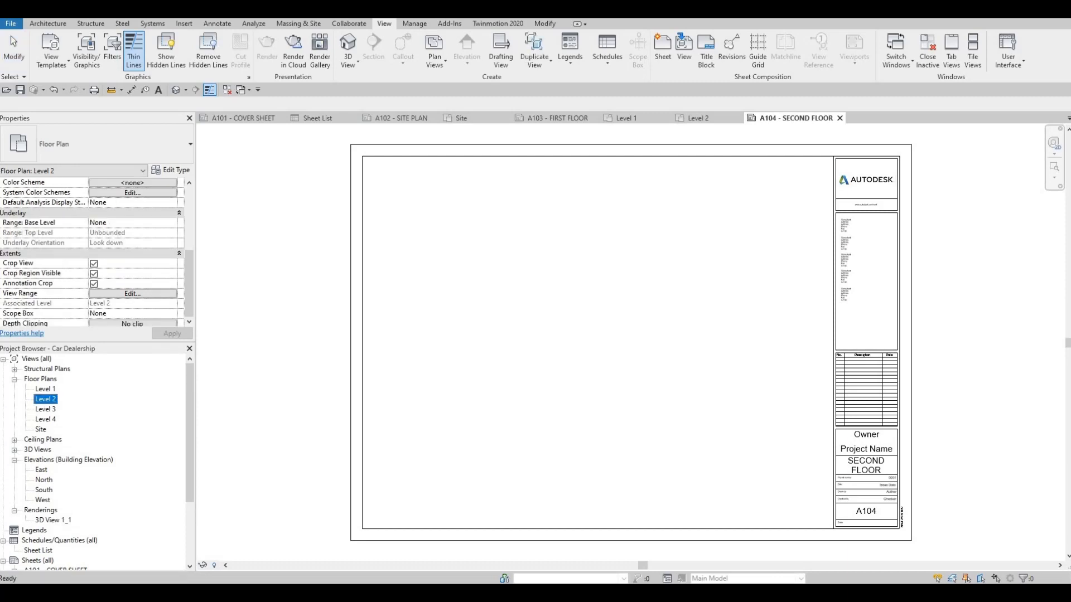
pyautogui.moveTo(552, 361); pyautogui.dragTo(602, 337)
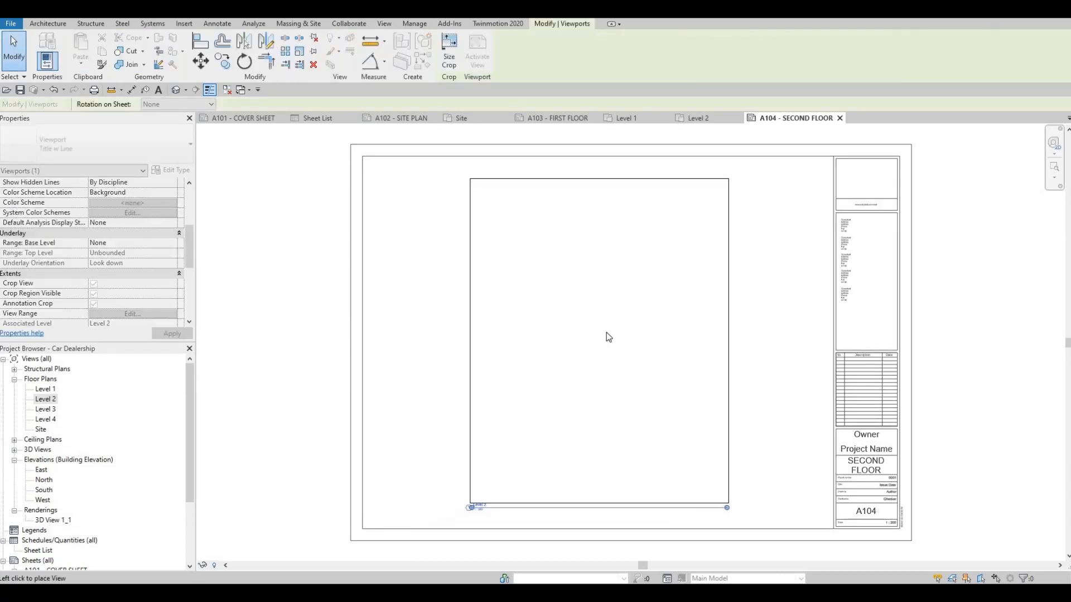
pyautogui.click(577, 373)
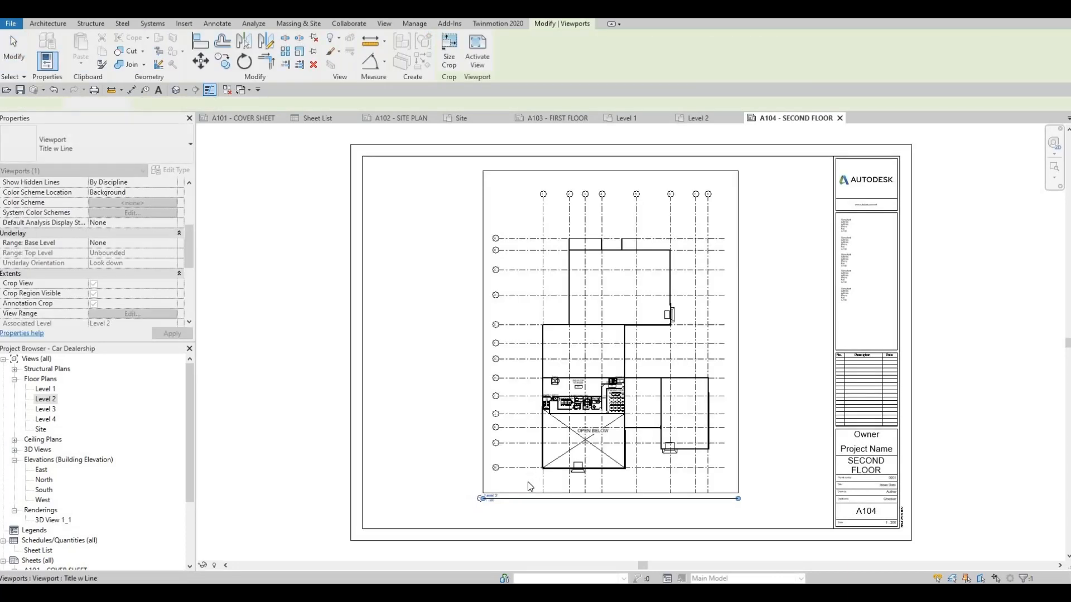
pyautogui.press('Escape')
pyautogui.press('Escape')
# Step: Set the Level 2 viewport's title on sheet A104 to SECOND FLOOR
pyautogui.scroll(2, 498, 507)
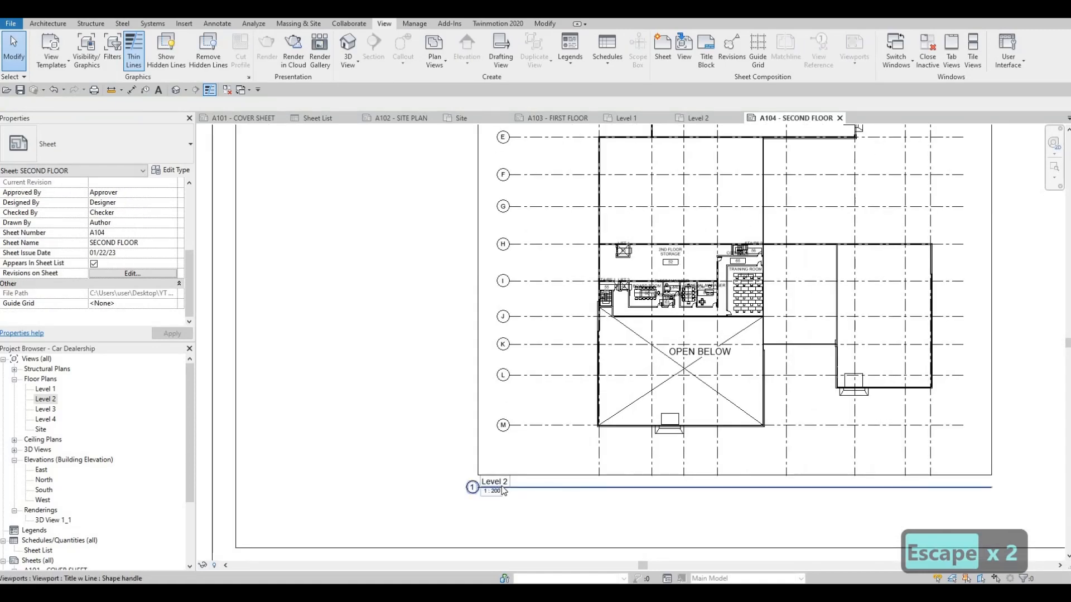
pyautogui.click(559, 379)
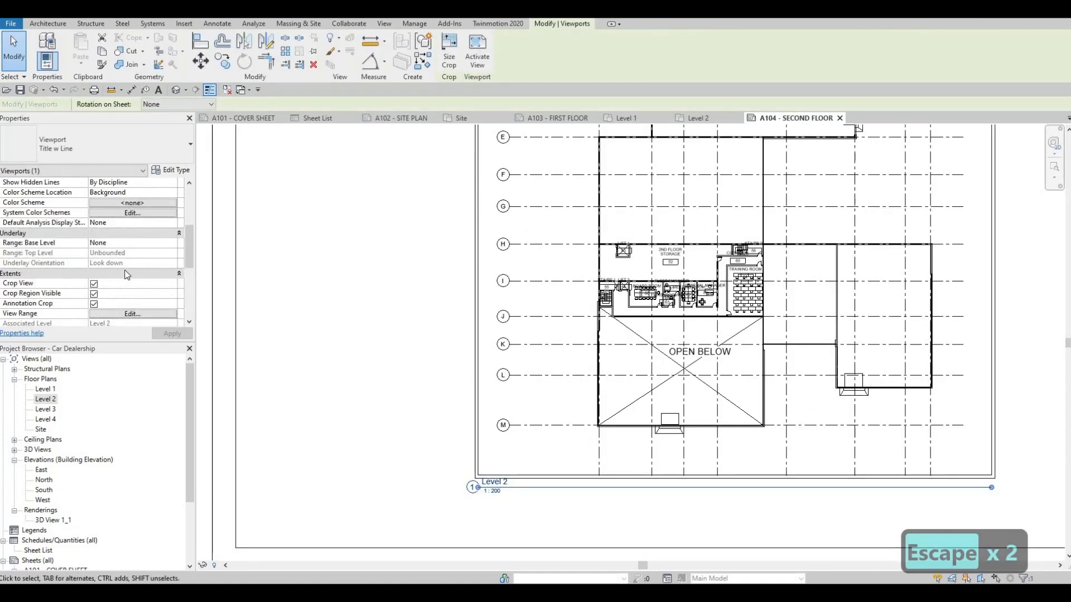
pyautogui.scroll(-5, 132, 256)
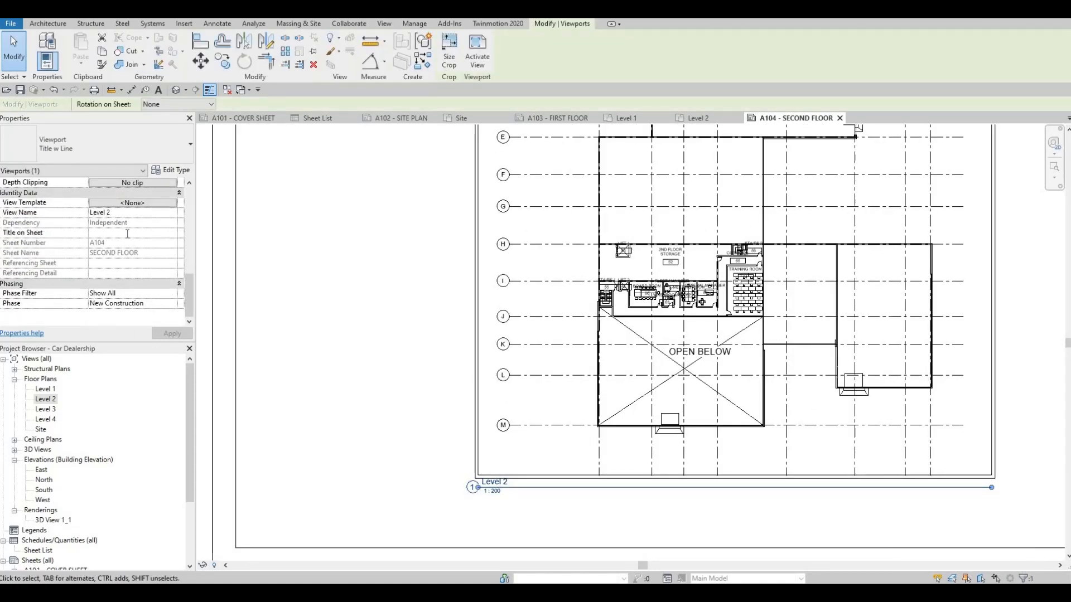
pyautogui.write('SE')
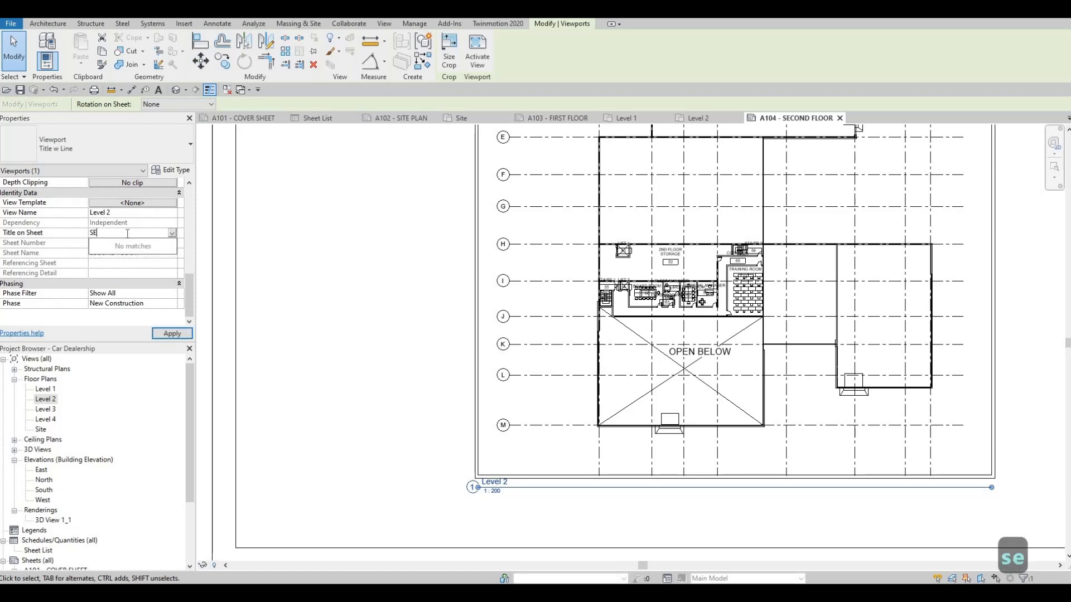
pyautogui.write('COND FLOOR')
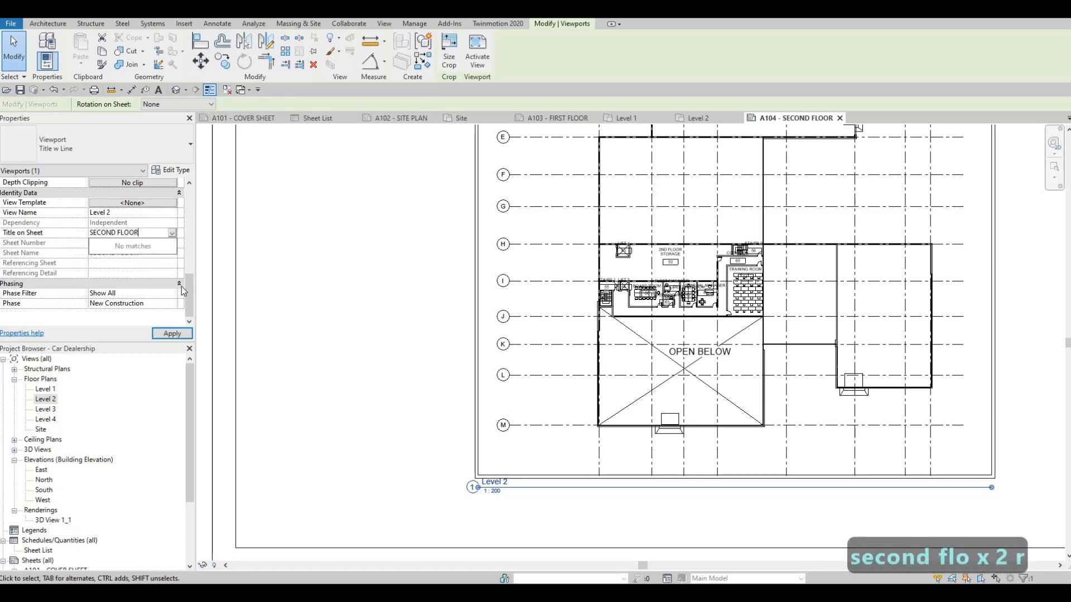
pyautogui.click(173, 334)
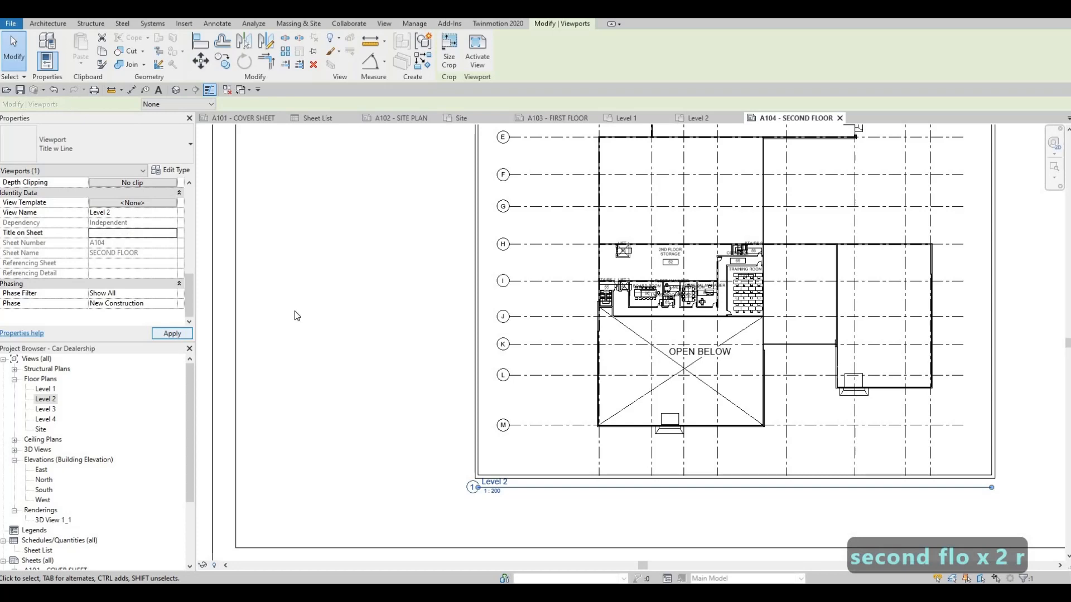
# Step: Re-enter SECOND FLOOR as the Title on Sheet of the Level 2 viewport and apply it
pyautogui.scroll(-1, 283, 316)
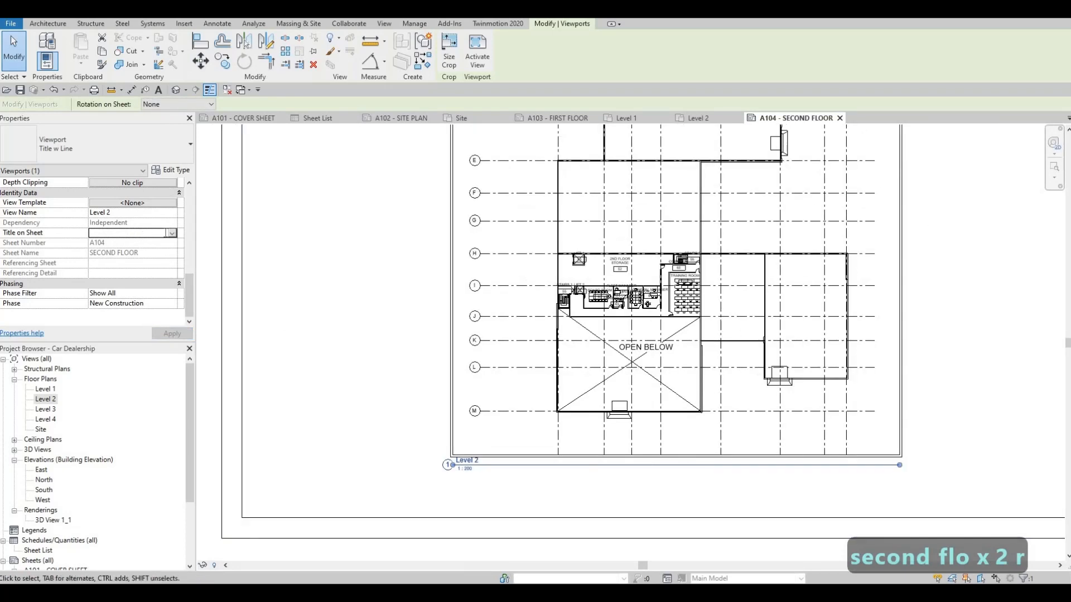
pyautogui.click(130, 233)
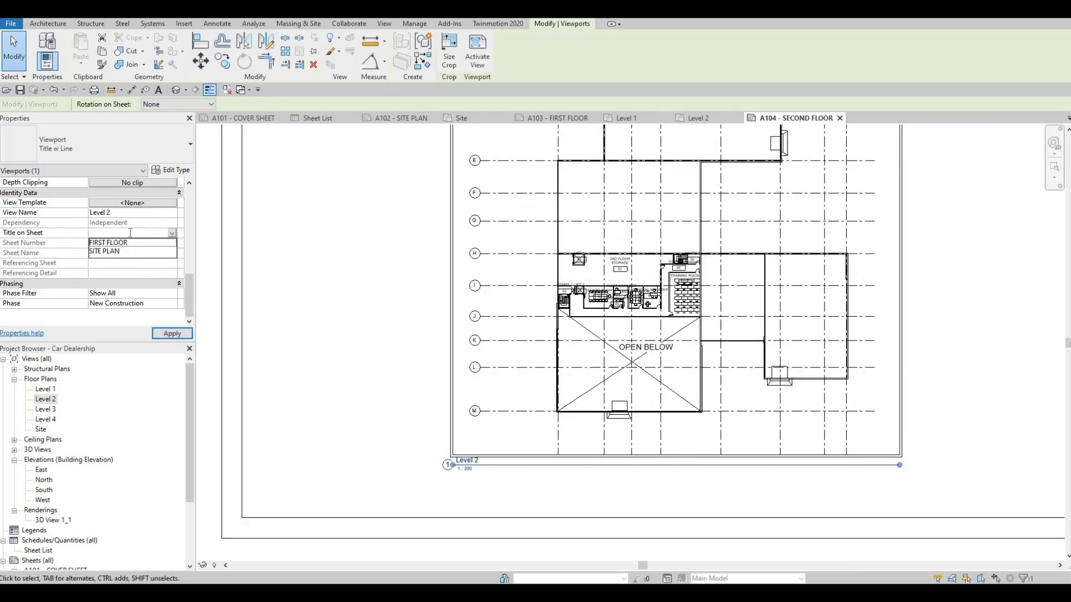
pyautogui.click(130, 233)
pyautogui.write('SEC')
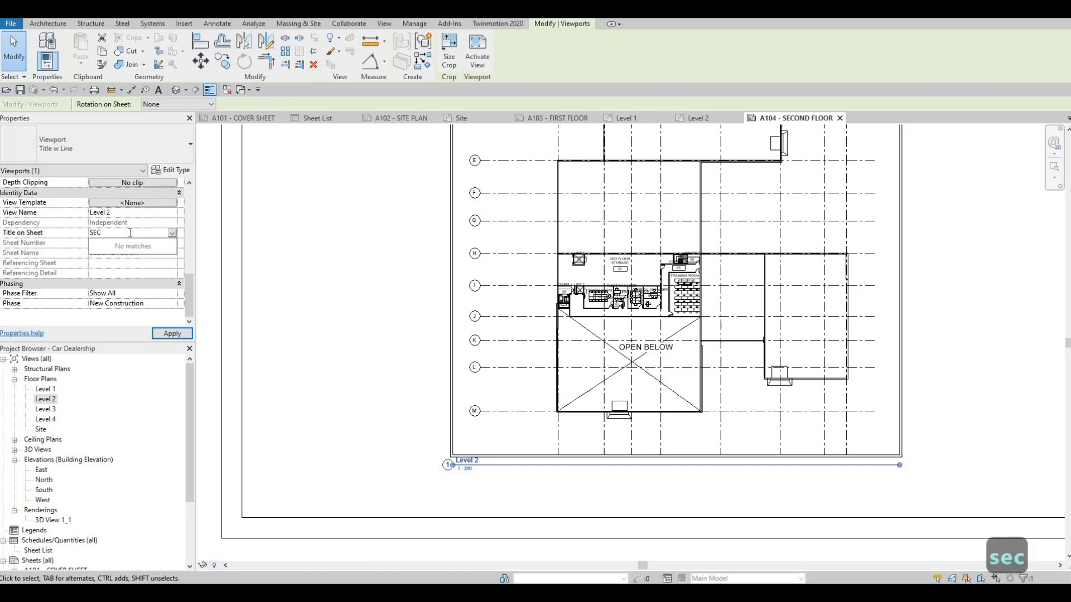
pyautogui.write('OND FLOOR')
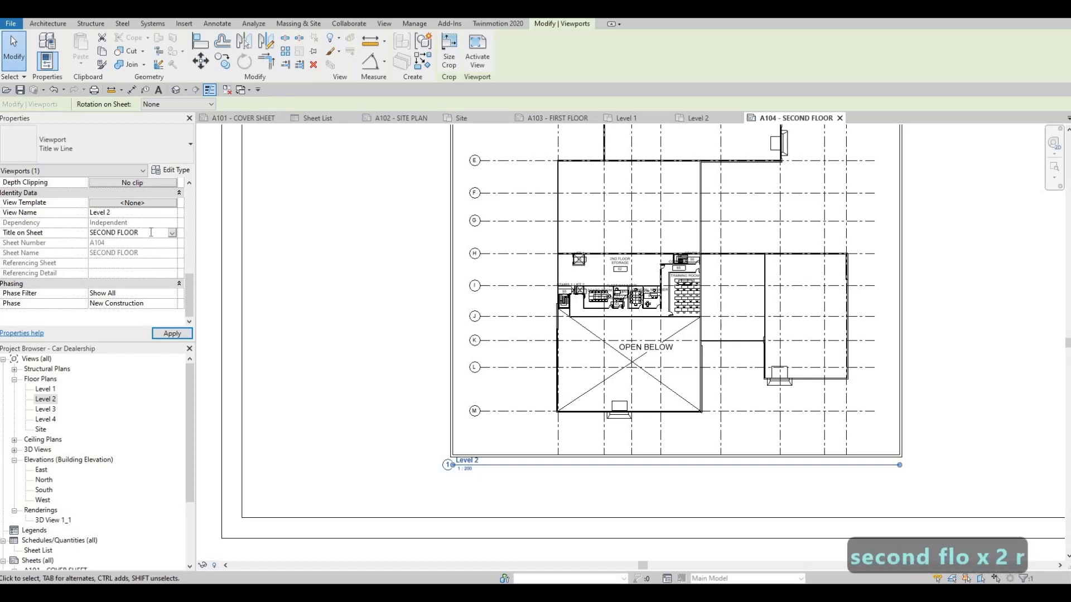
pyautogui.click(160, 332)
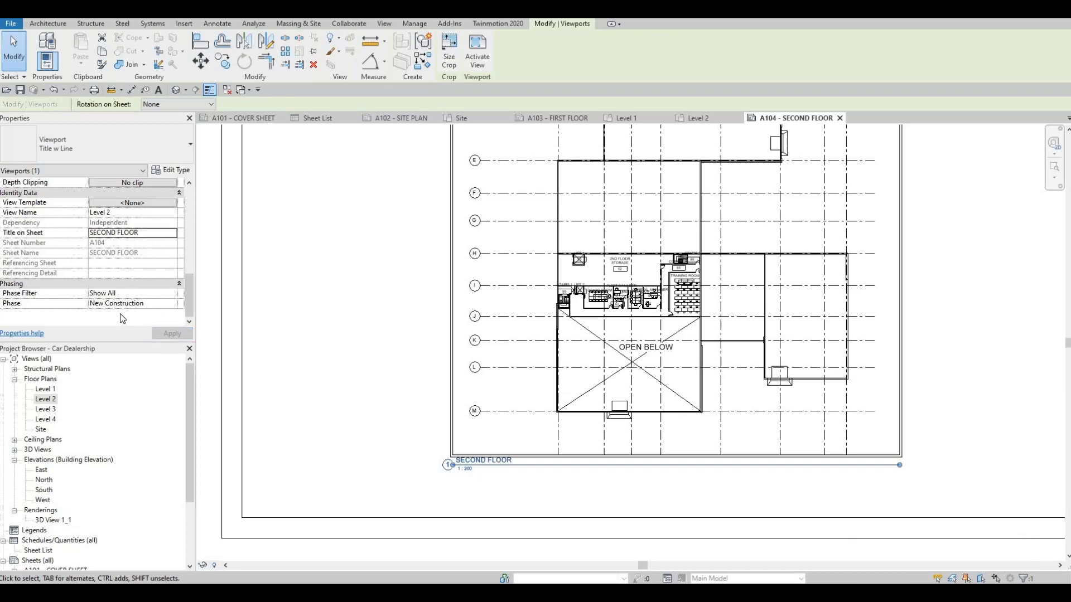
pyautogui.click(636, 334)
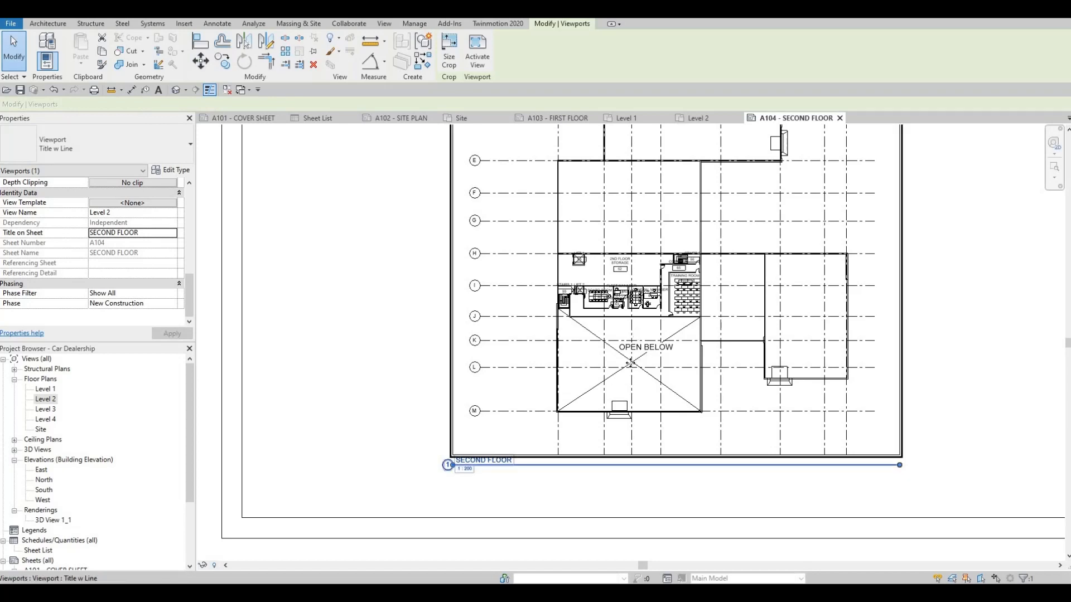
pyautogui.press('Escape')
# Step: Shorten the SECOND FLOOR viewport's title line on sheet A104 to roughly the width of the title text
pyautogui.scroll(2, 533, 451)
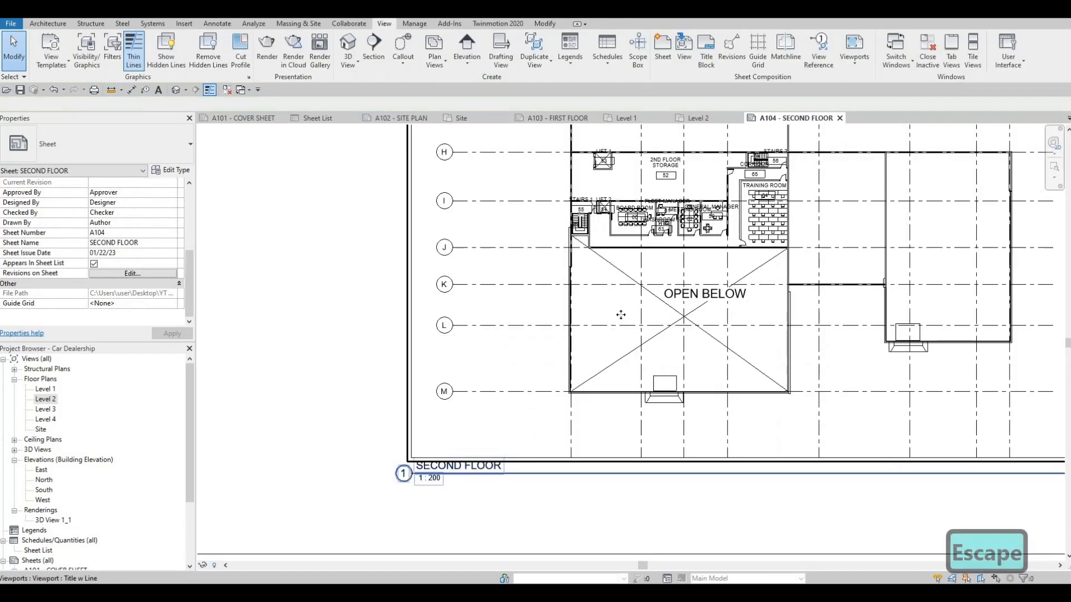
pyautogui.press('Escape')
pyautogui.press('Escape')
pyautogui.moveTo(837, 429); pyautogui.dragTo(747, 404, button='middle')
pyautogui.scroll(-2, 748, 404)
pyautogui.click(748, 404)
pyautogui.moveTo(915, 433); pyautogui.dragTo(529, 461)
pyautogui.press('Escape')
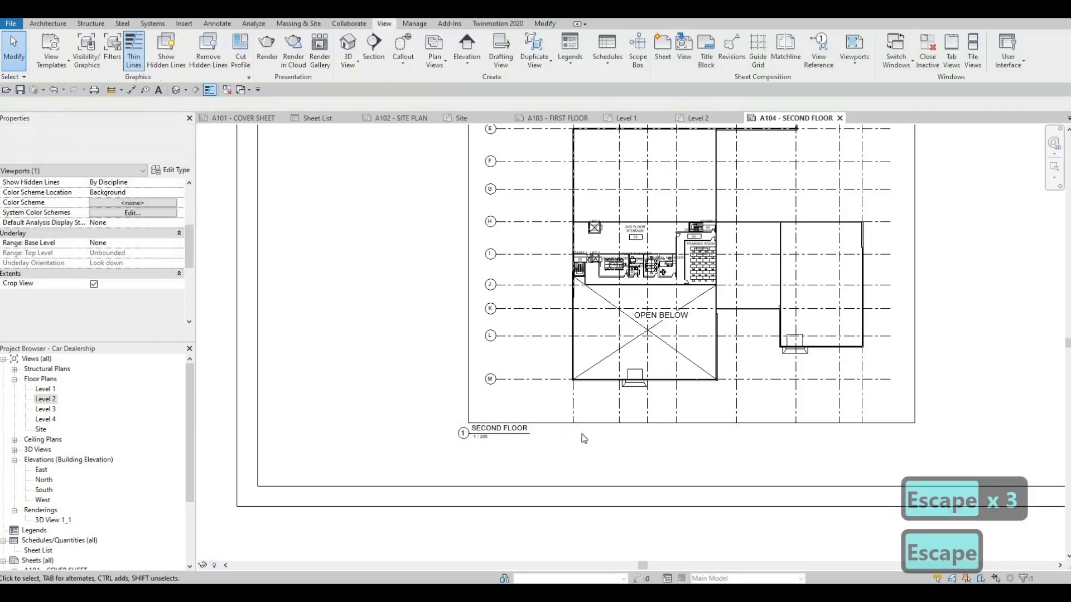
pyautogui.scroll(-4, 550, 429)
pyautogui.scroll(4, 586, 357)
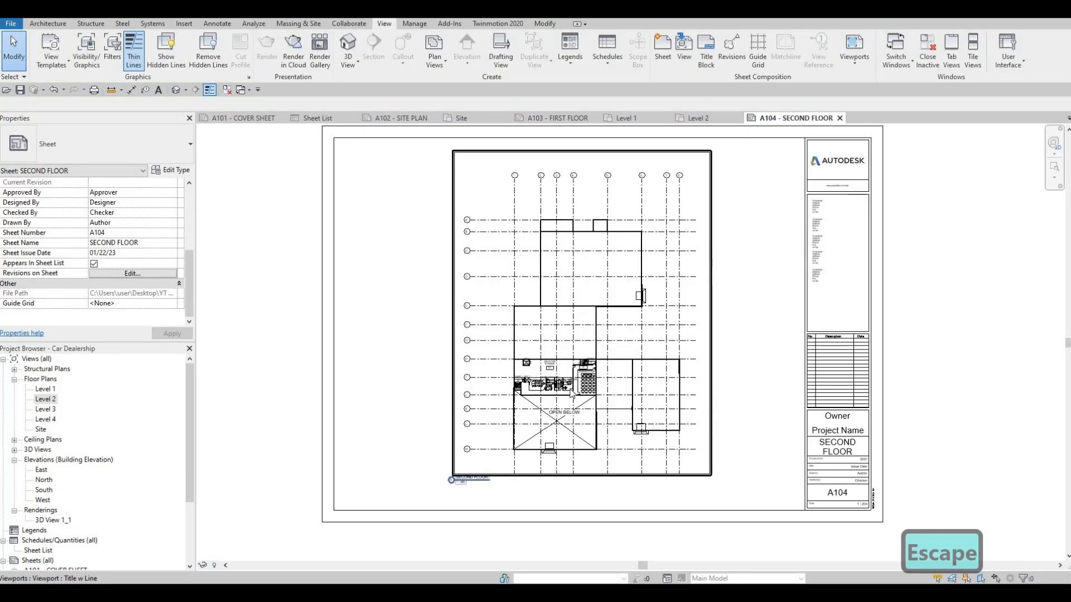
# Step: Examine the second floor rooms, tags and OPEN BELOW label in the plan placed on sheet A104
pyautogui.scroll(4, 526, 373)
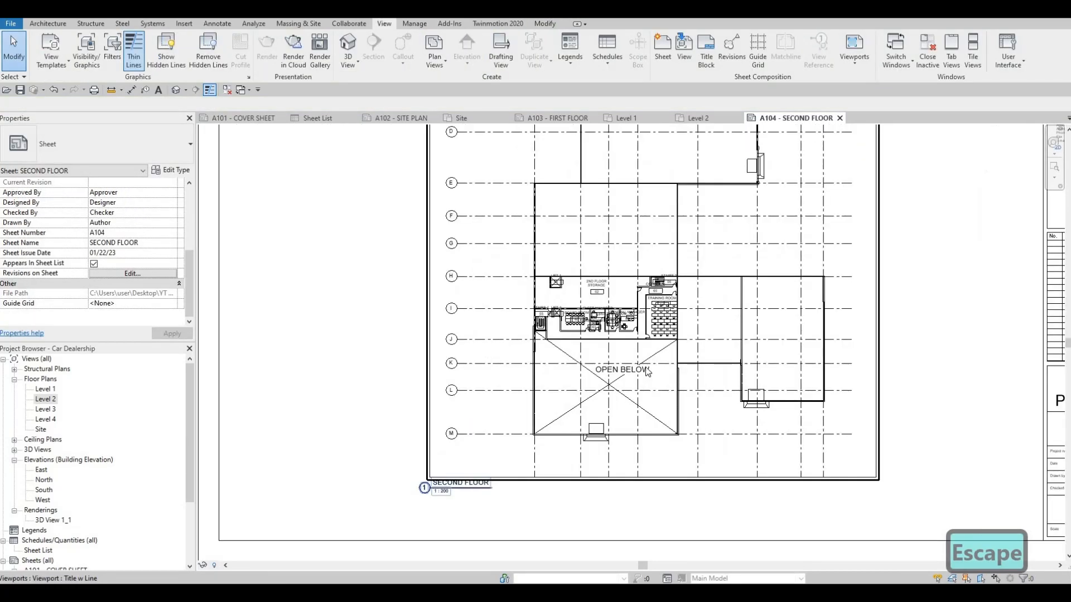
pyautogui.moveTo(854, 293); pyautogui.dragTo(805, 325, button='middle')
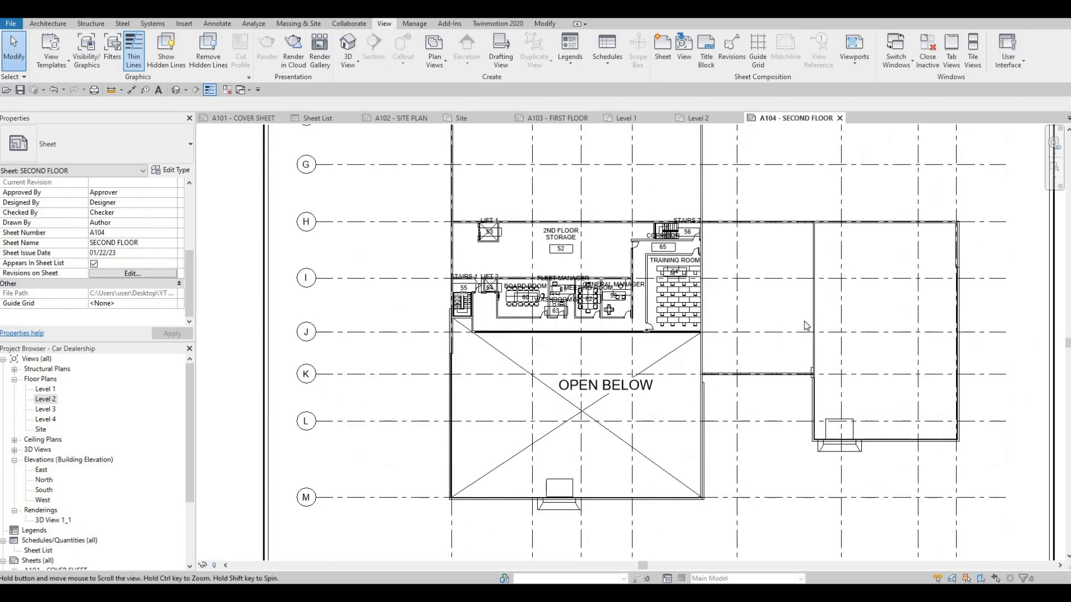
pyautogui.scroll(-1, 566, 265)
pyautogui.moveTo(566, 265); pyautogui.dragTo(577, 300, button='middle')
pyautogui.scroll(-1, 667, 249)
pyautogui.moveTo(407, 307); pyautogui.dragTo(449, 380, button='middle')
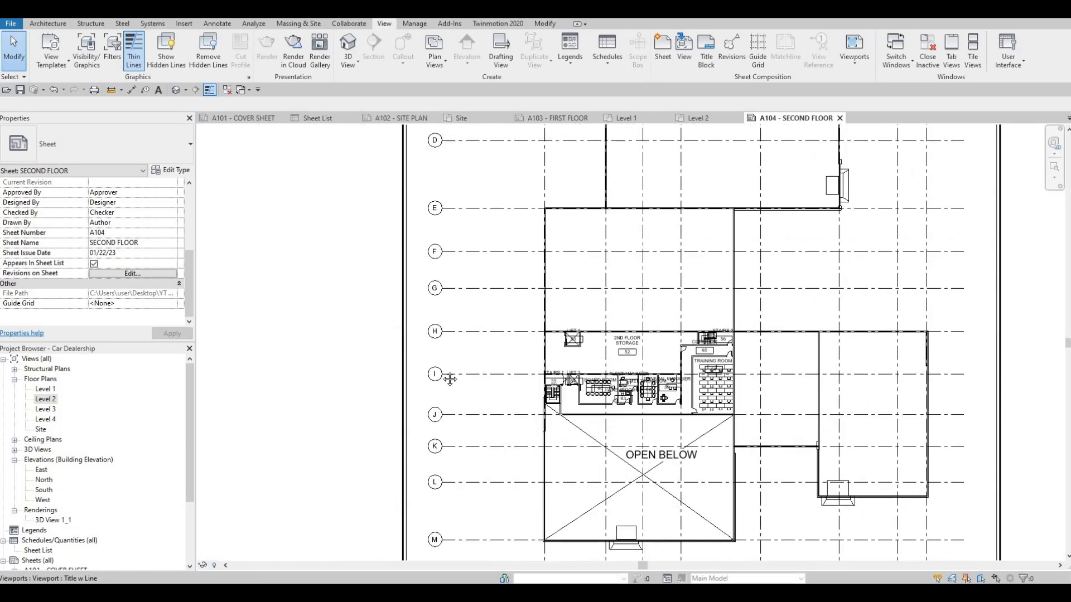
pyautogui.moveTo(566, 353); pyautogui.dragTo(628, 271, button='middle')
pyautogui.scroll(-2, 427, 420)
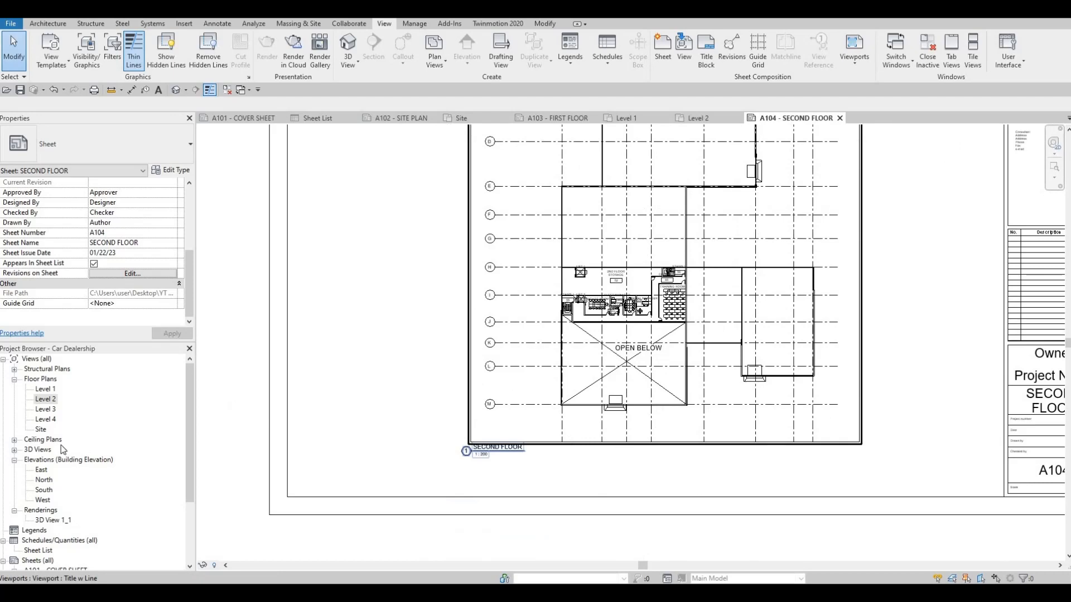
# Step: In the Level 2 floor plan, move the OPEN BELOW text so it sits centred just above the crossing of the void's diagonals
pyautogui.doubleClick(46, 399)
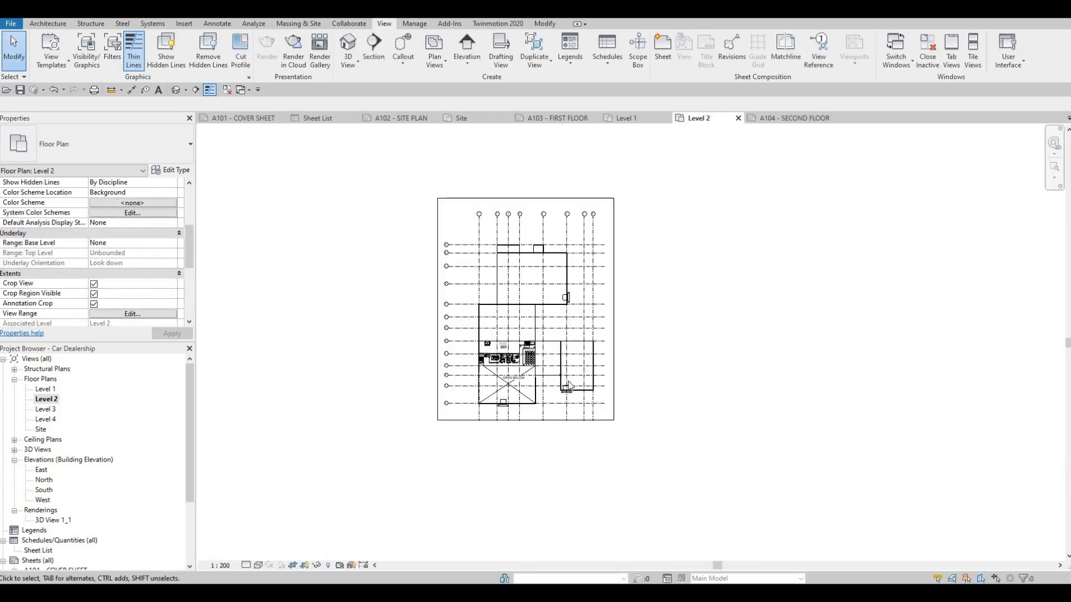
pyautogui.scroll(5, 475, 371)
pyautogui.click(614, 399)
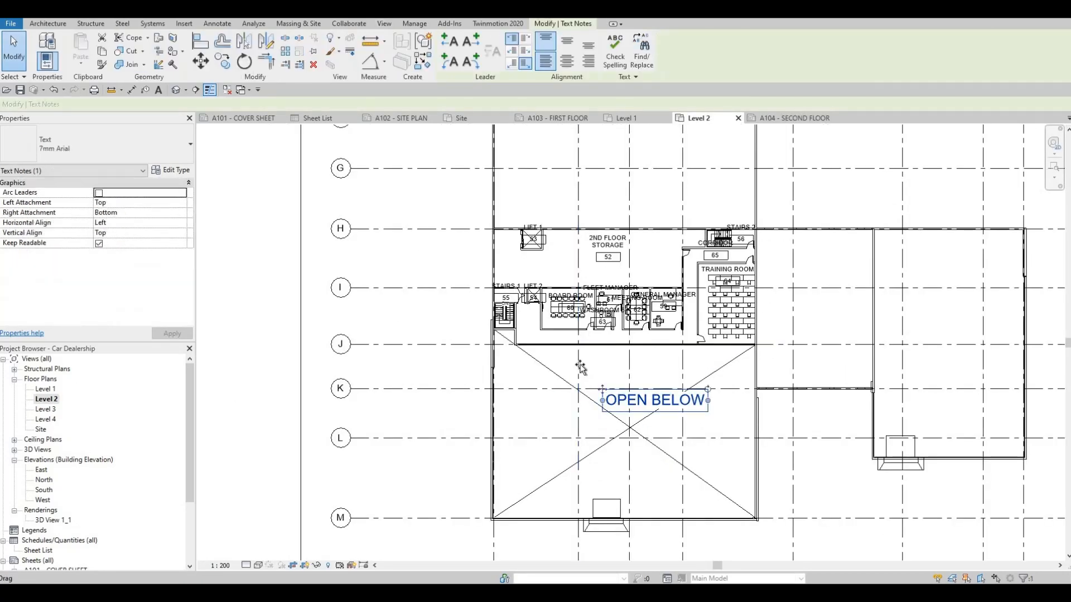
pyautogui.moveTo(580, 366); pyautogui.dragTo(555, 342)
pyautogui.press('Escape')
pyautogui.moveTo(334, 470); pyautogui.dragTo(336, 449, button='middle')
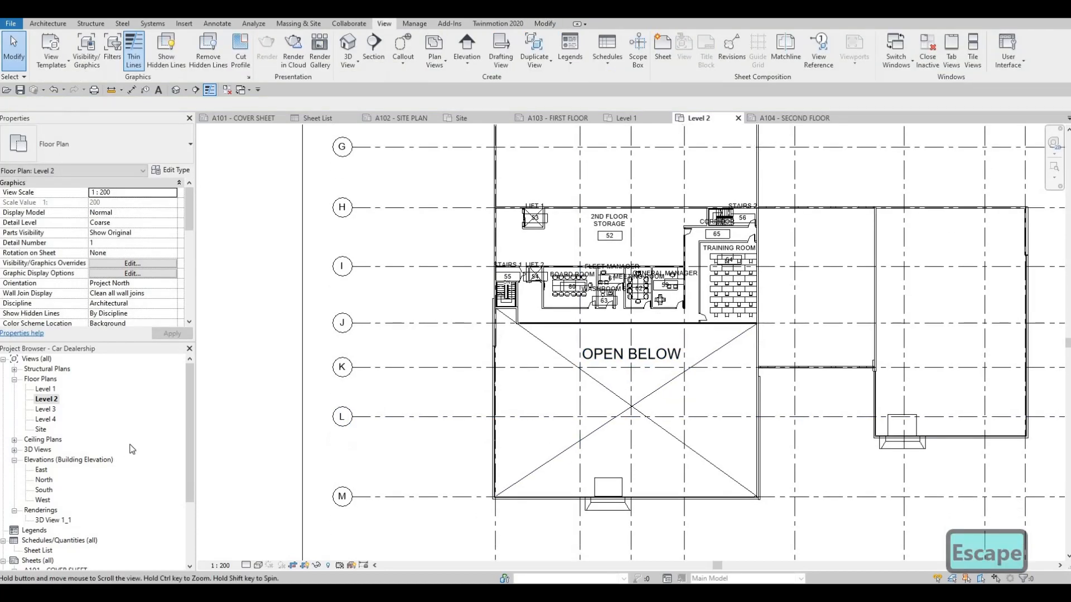
pyautogui.moveTo(507, 300); pyautogui.dragTo(509, 374, button='middle')
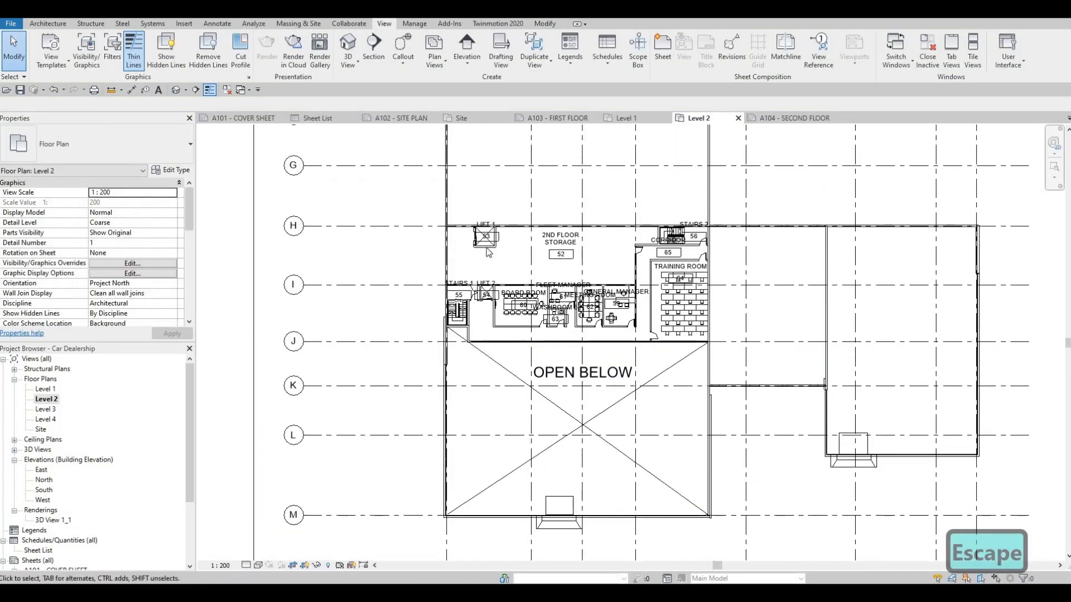
pyautogui.scroll(-3, 560, 307)
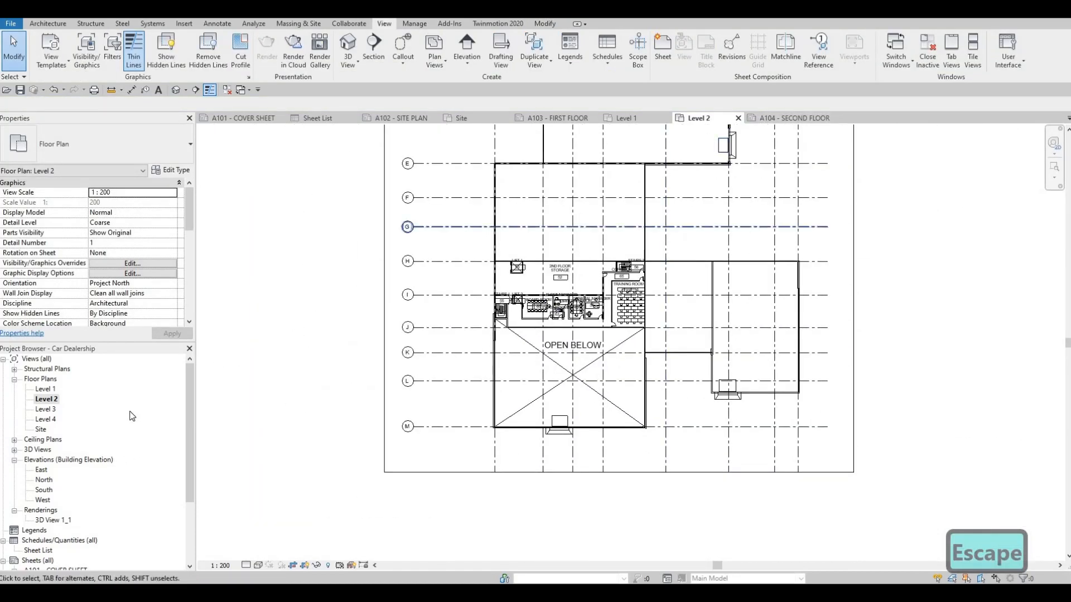
# Step: Open sheet A105 - ELEVATION and try to place the East elevation on it
pyautogui.scroll(-3, 132, 417)
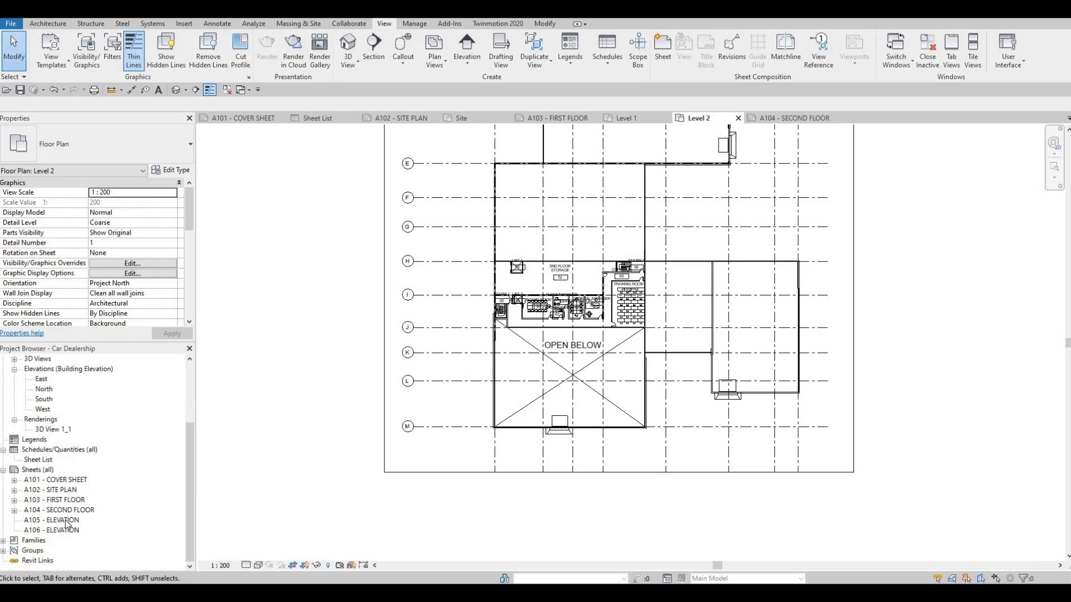
pyautogui.doubleClick(66, 520)
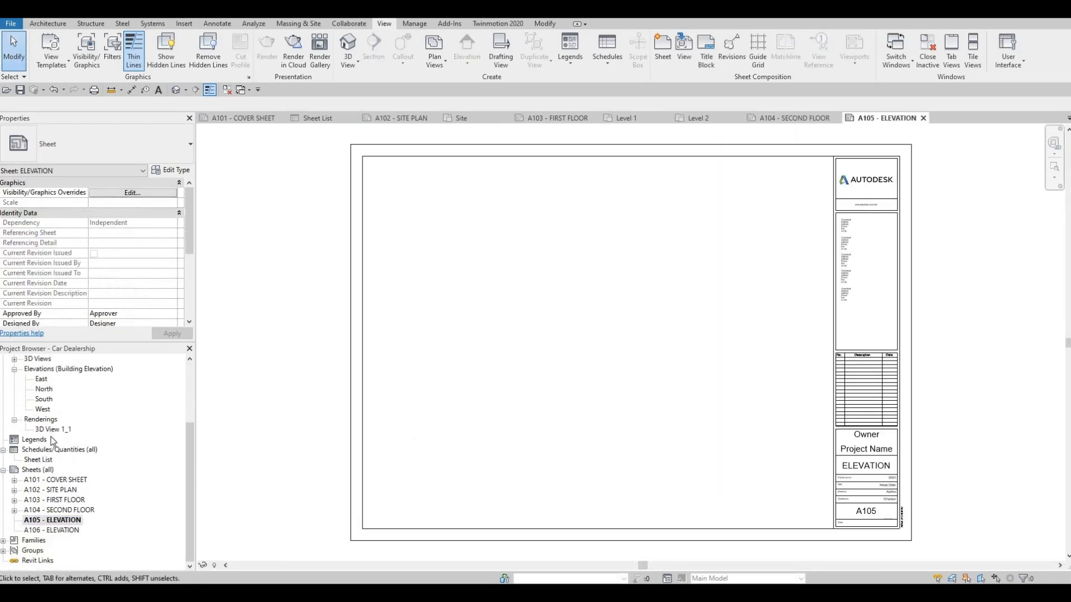
pyautogui.scroll(1, 45, 432)
pyautogui.click(43, 421)
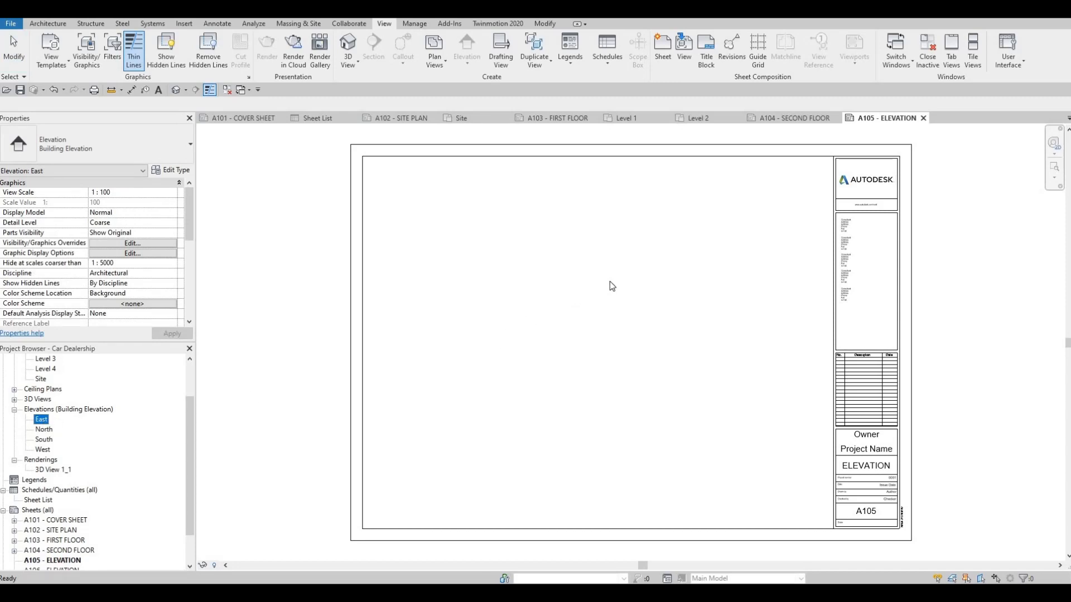
pyautogui.moveTo(611, 286); pyautogui.dragTo(641, 279)
pyautogui.scroll(-3, 639, 280)
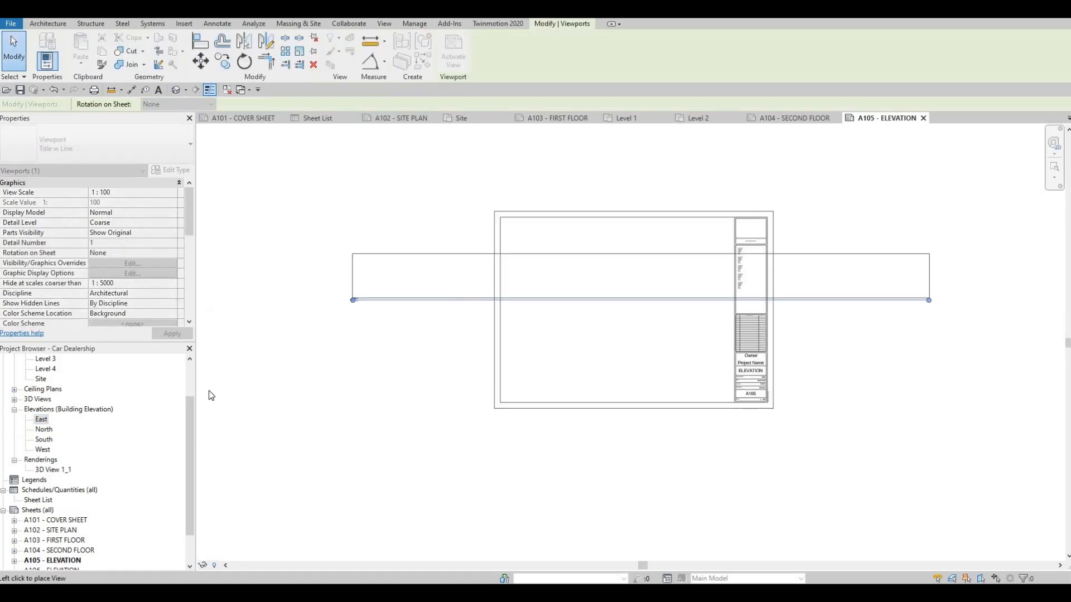
pyautogui.press('Escape')
pyautogui.press('Escape')
# Step: Open the East elevation and set its view scale to 1 : 200
pyautogui.click(42, 421)
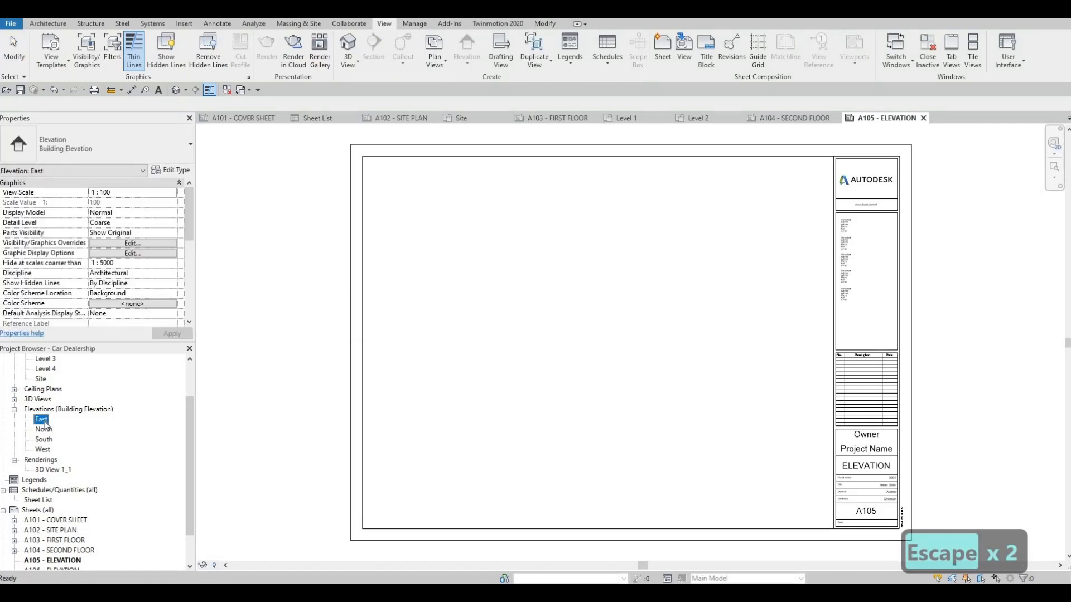
pyautogui.doubleClick(43, 422)
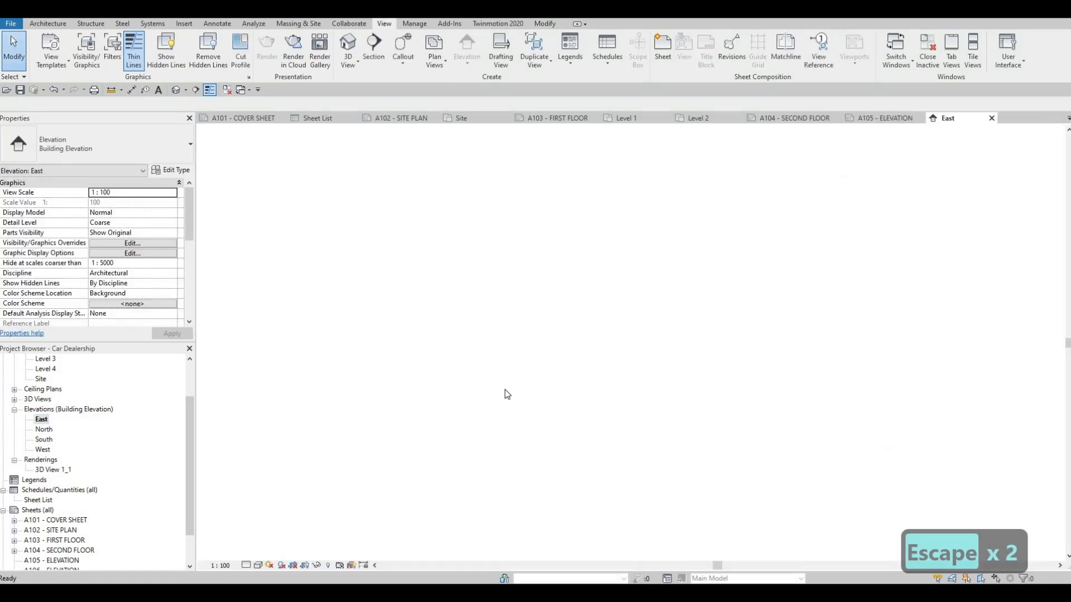
pyautogui.click(221, 566)
pyautogui.press('Down')
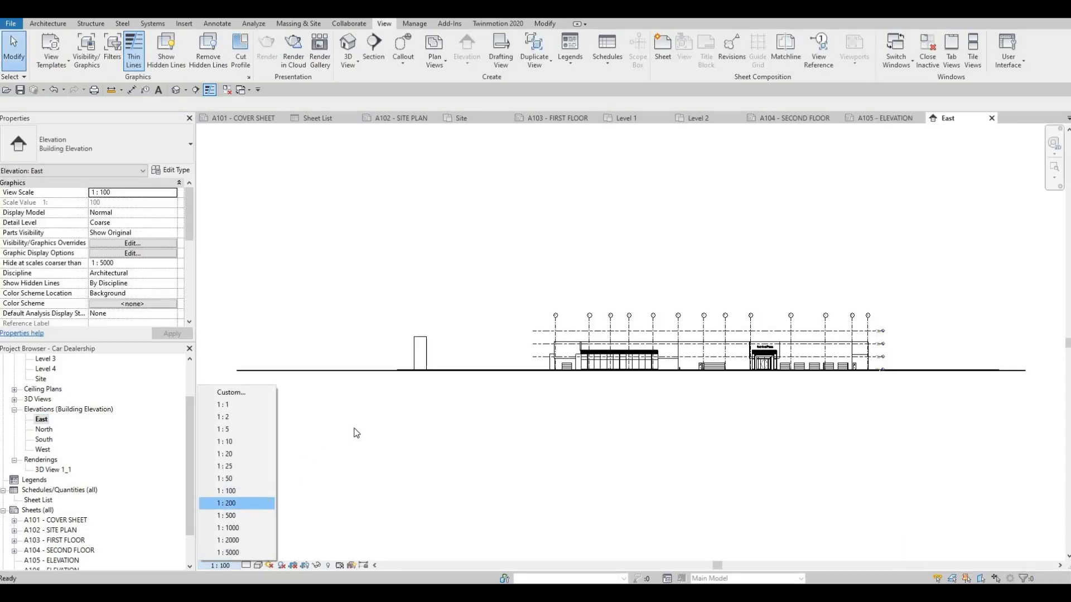
pyautogui.press('Return')
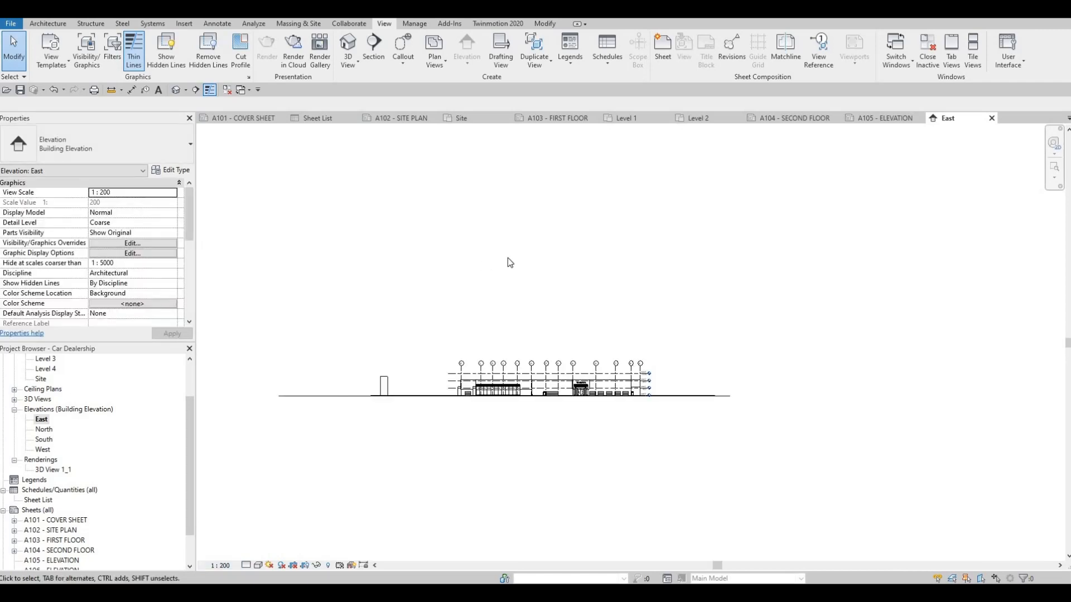
pyautogui.press('Escape')
pyautogui.press('Escape')
# Step: Try placing the 1 : 200 East elevation in the upper part of sheet A105 - ELEVATION and delete its viewport again
pyautogui.click(882, 118)
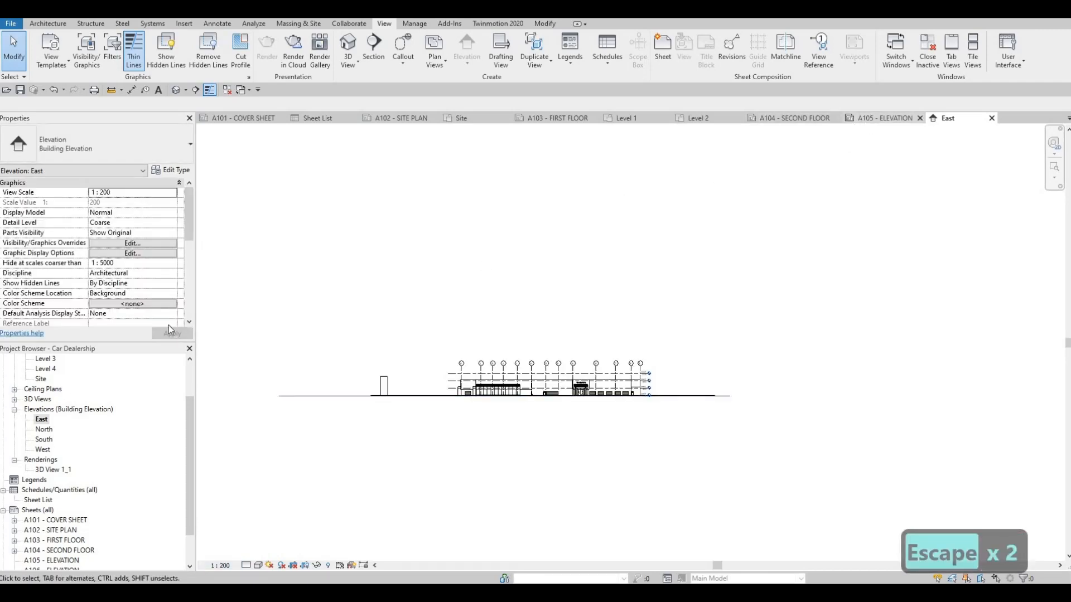
pyautogui.moveTo(42, 428); pyautogui.dragTo(580, 281)
pyautogui.click(609, 239)
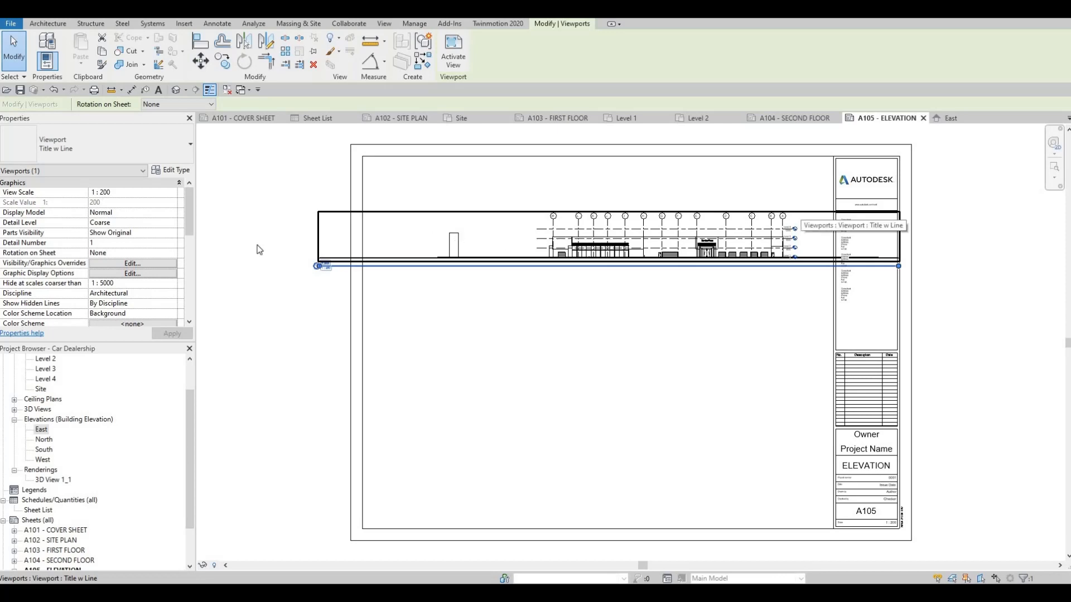
pyautogui.press('Escape')
pyautogui.press('Escape')
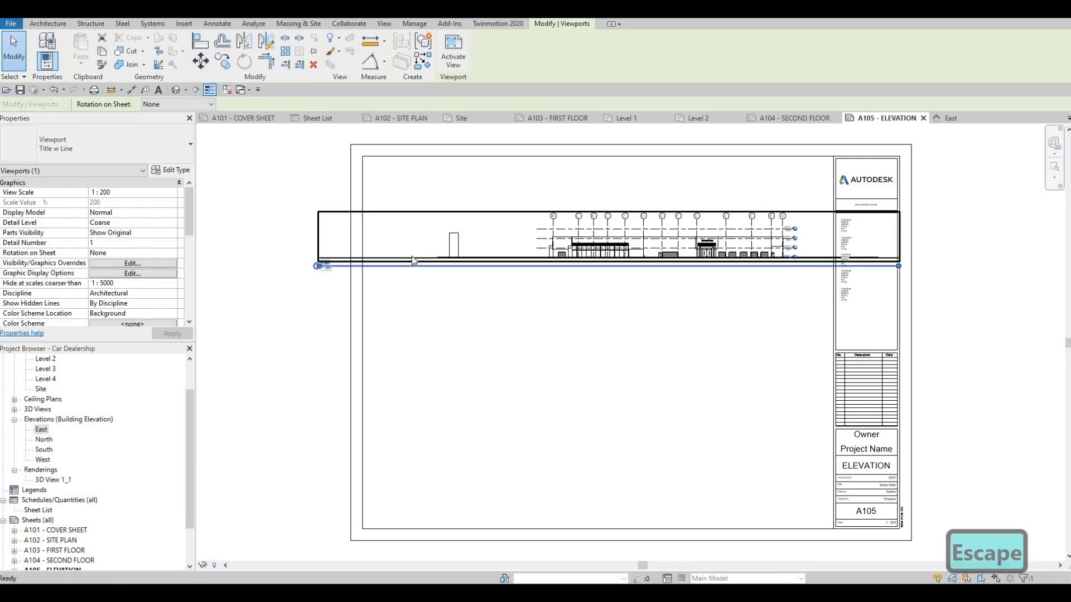
pyautogui.click(412, 260)
pyautogui.press('Delete')
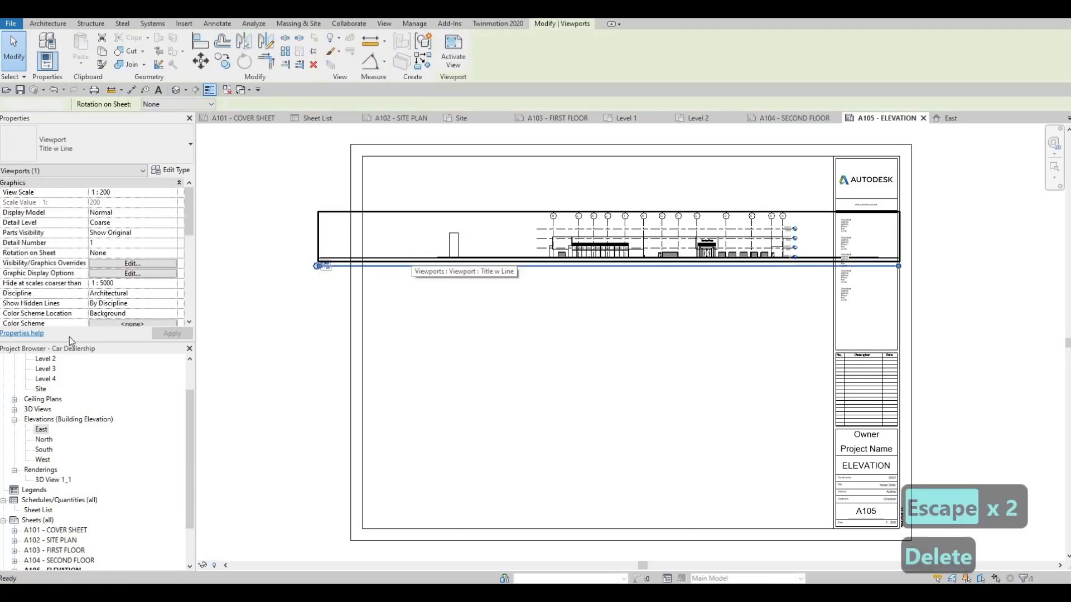
# Step: Turn on Crop View, Crop Region Visible and Annotation Crop for the East elevation
pyautogui.scroll(1, 42, 446)
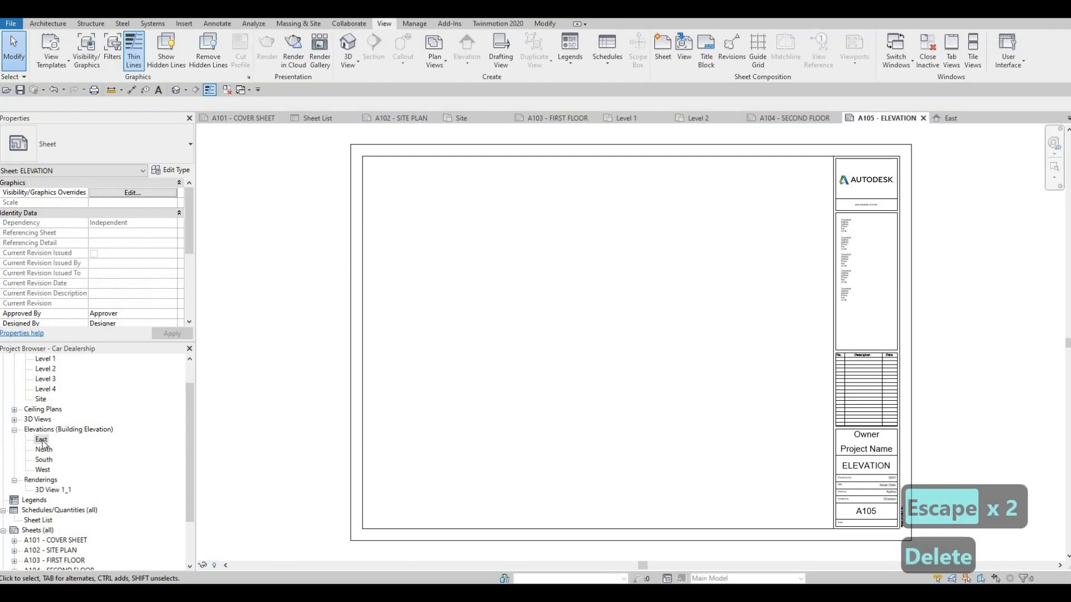
pyautogui.doubleClick(41, 440)
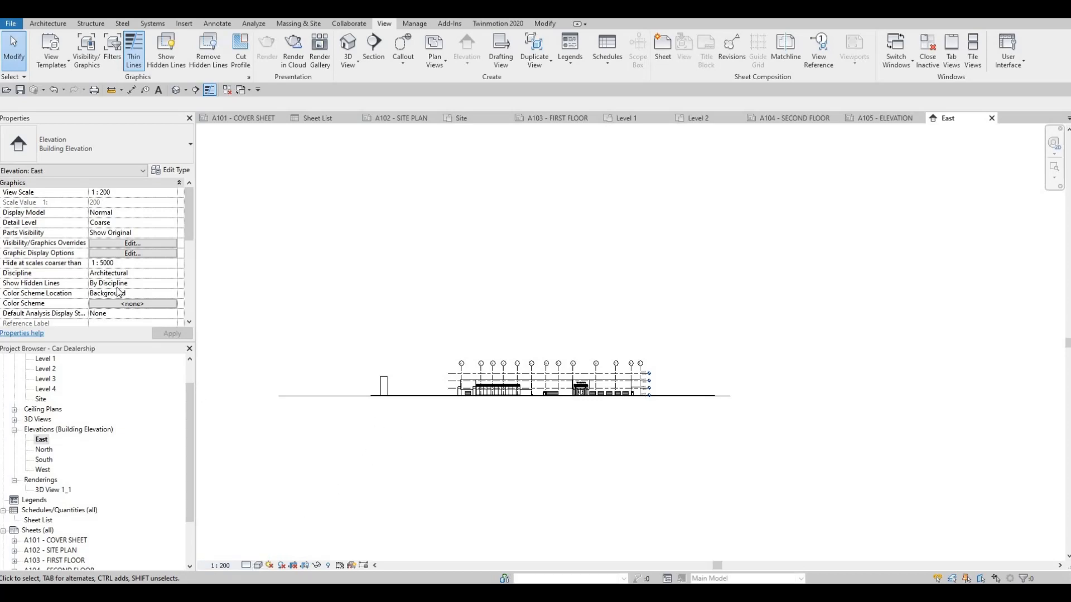
pyautogui.scroll(-6, 118, 293)
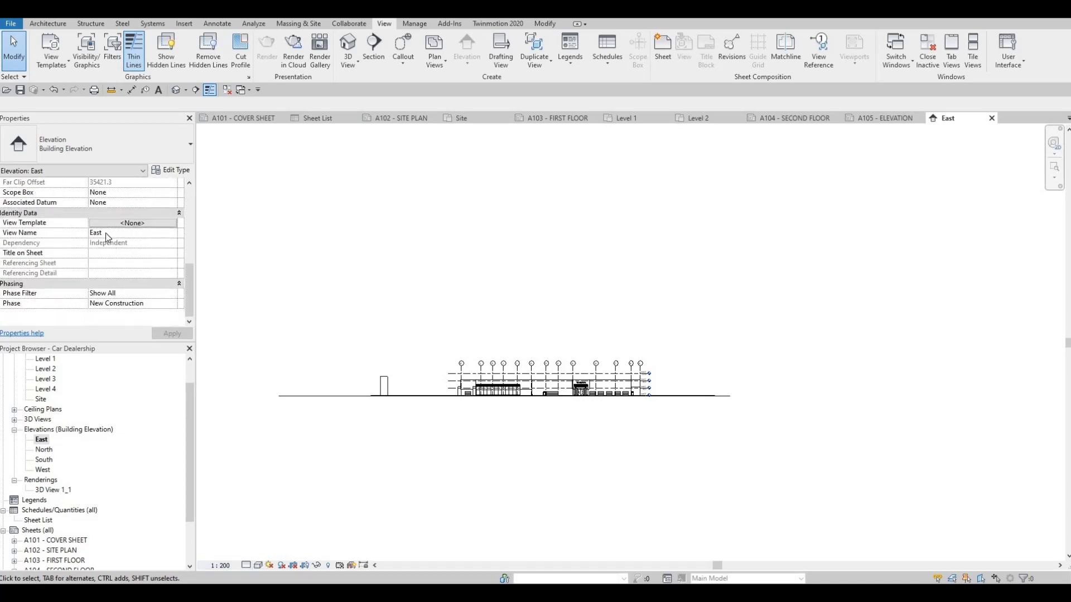
pyautogui.scroll(5, 103, 262)
pyautogui.click(94, 294)
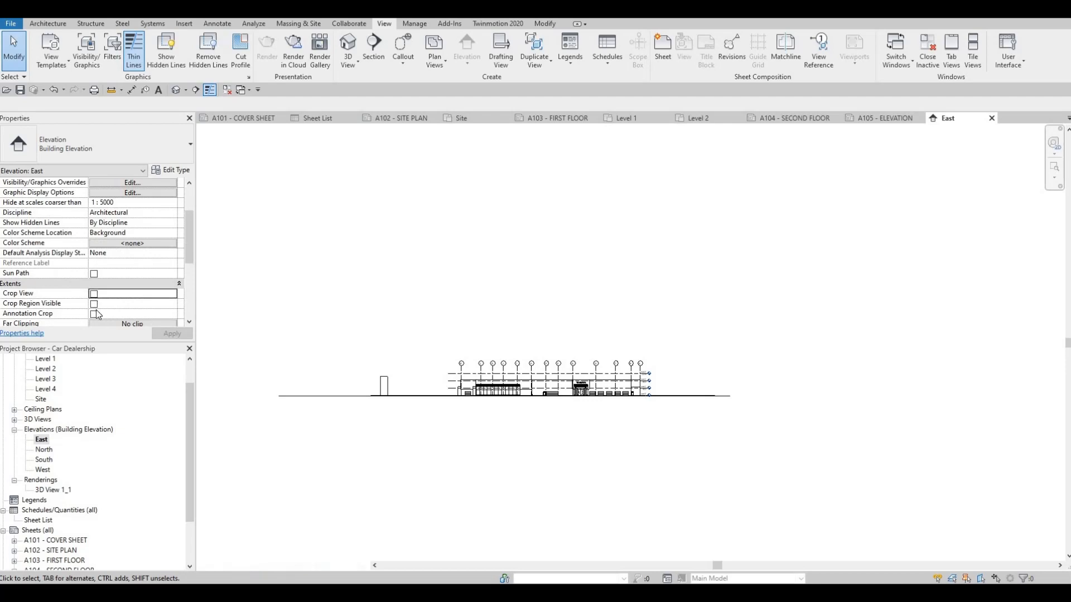
pyautogui.click(94, 304)
pyautogui.click(94, 314)
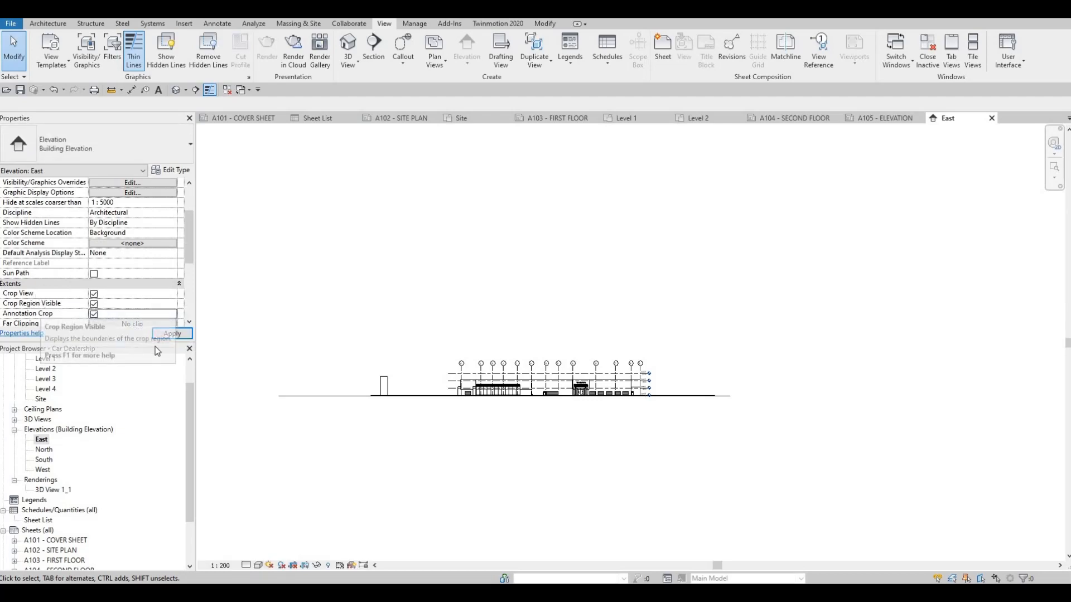
# Step: Apply the crop settings and pull both side edges of the East elevation's crop region in closer to the building
pyautogui.click(171, 334)
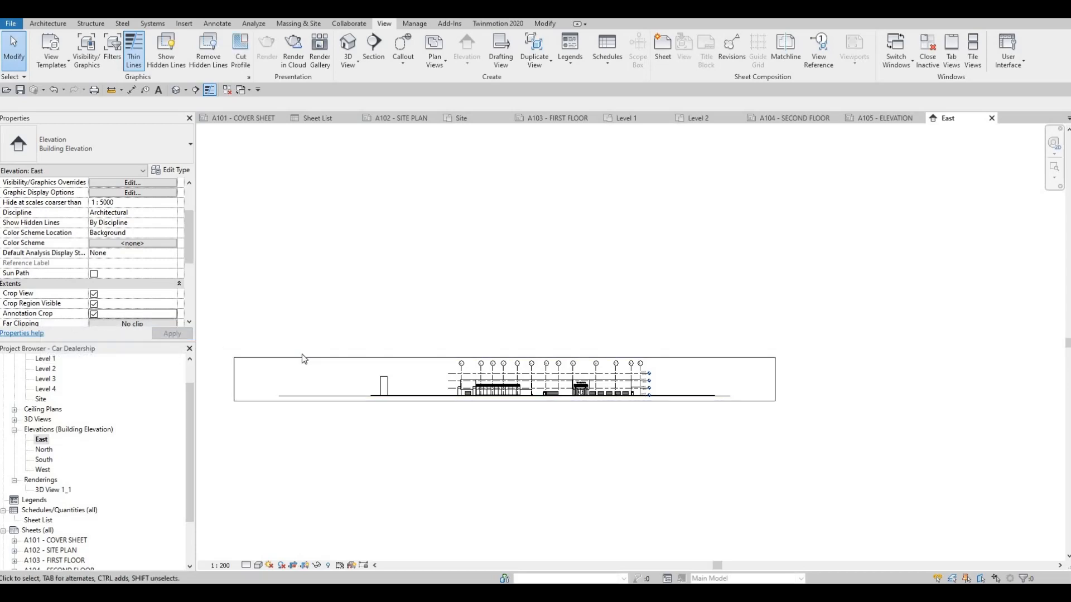
pyautogui.click(233, 385)
pyautogui.moveTo(234, 380); pyautogui.dragTo(365, 379)
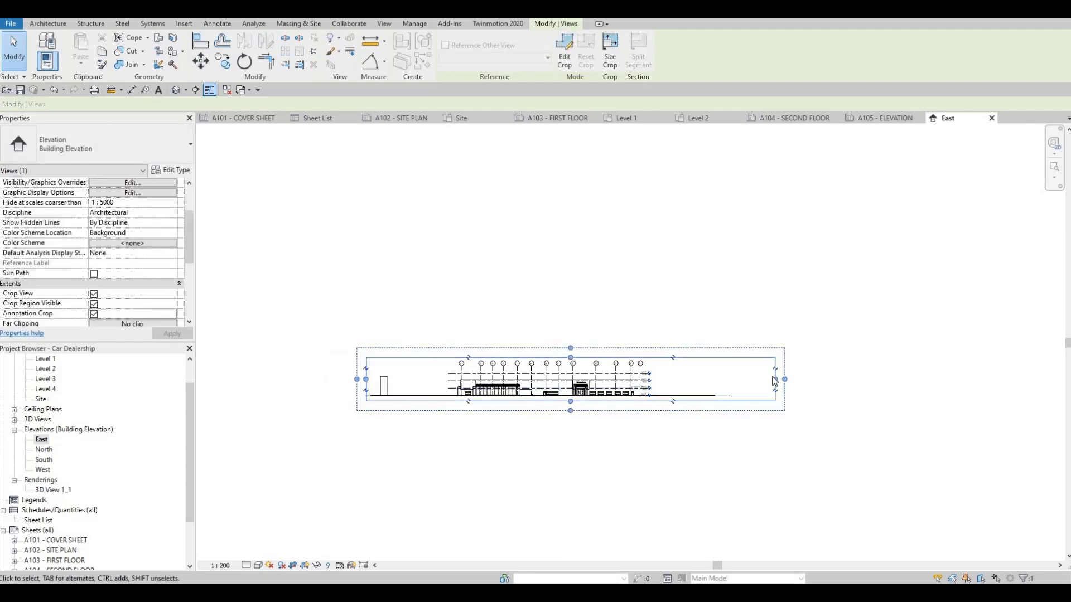
pyautogui.click(669, 379)
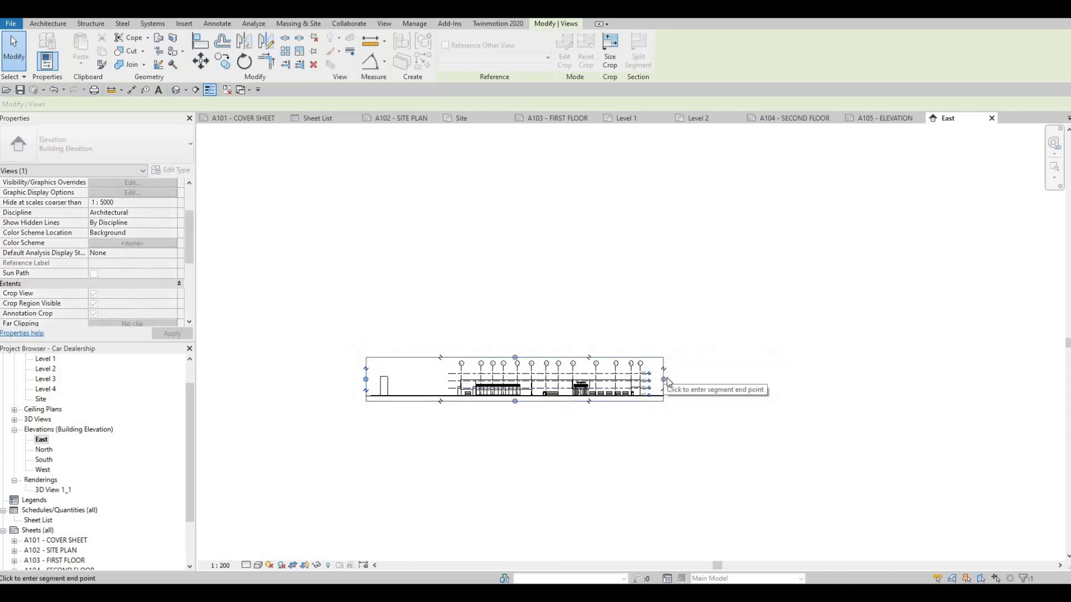
pyautogui.press('Escape')
# Step: Set the East elevation's detail level to Fine
pyautogui.scroll(4, 573, 400)
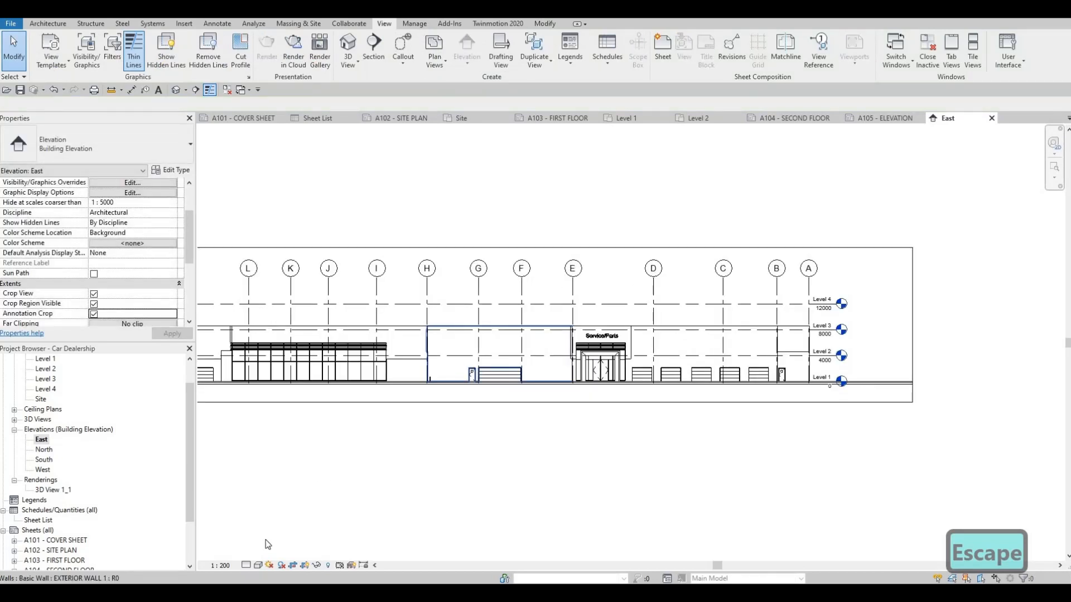
pyautogui.click(251, 565)
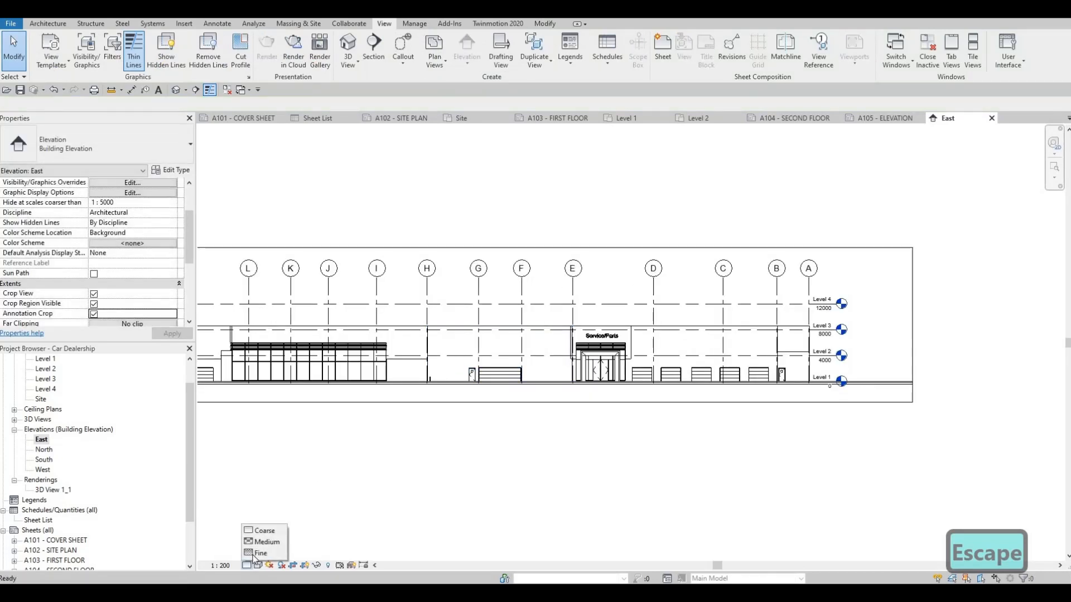
pyautogui.click(262, 556)
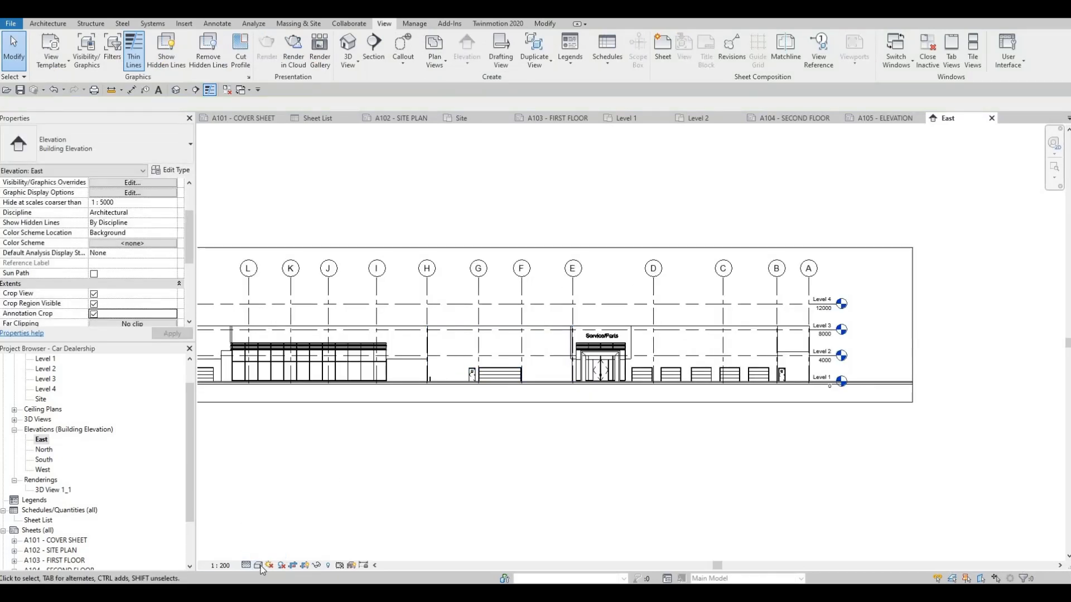
# Step: Try the Shaded visual style on the East elevation and switch it back to Hidden Line
pyautogui.click(258, 565)
pyautogui.click(285, 520)
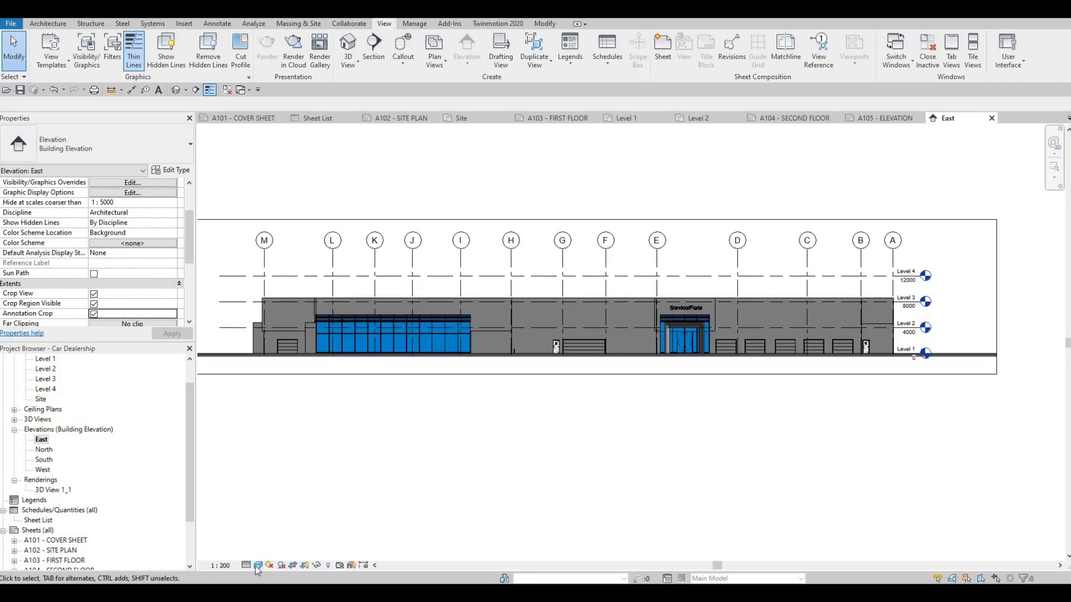
pyautogui.click(258, 565)
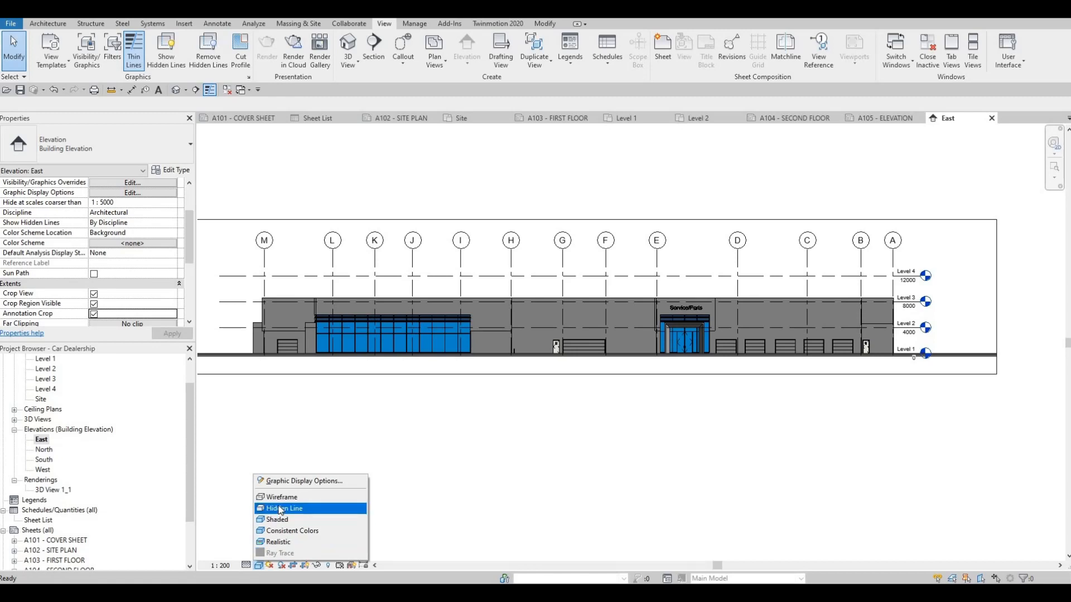
pyautogui.press('Return')
# Step: Give the East elevation a Gradient background in the Graphic Display Options
pyautogui.click(259, 564)
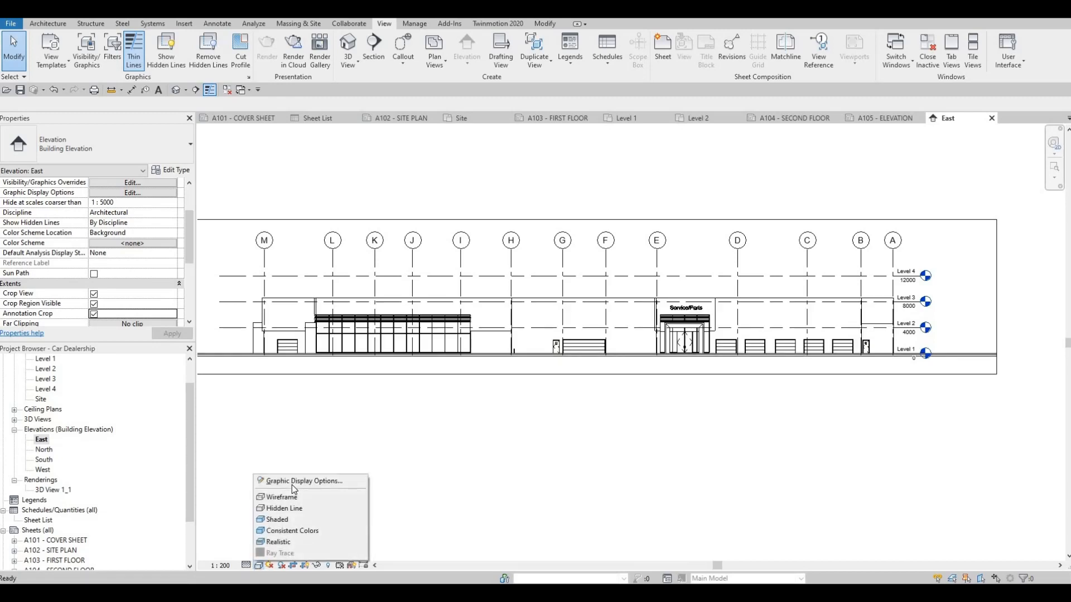
pyautogui.click(296, 481)
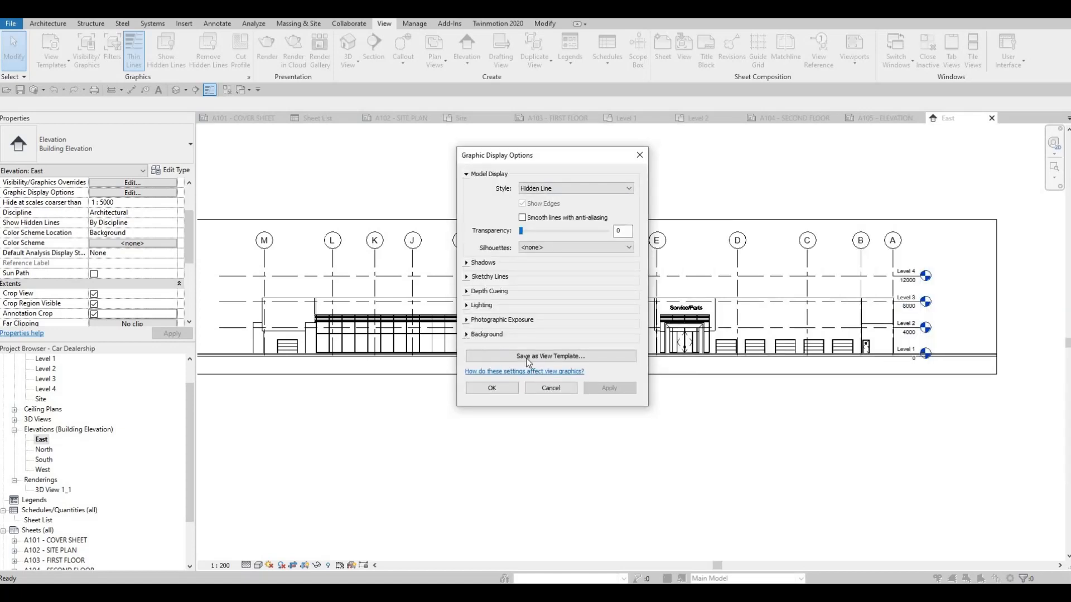
pyautogui.click(485, 334)
pyautogui.click(591, 350)
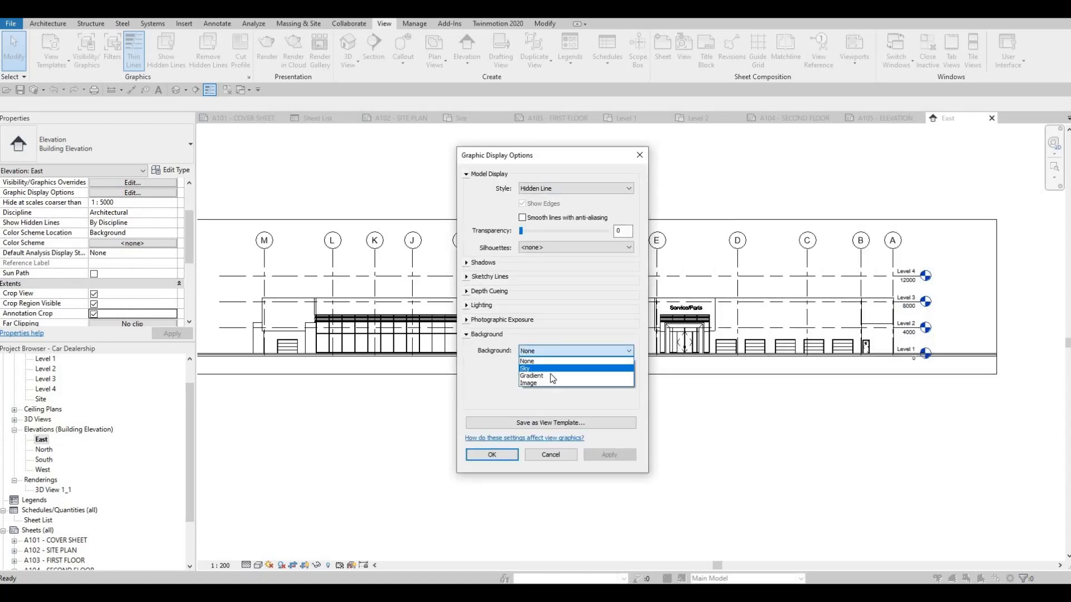
pyautogui.click(558, 375)
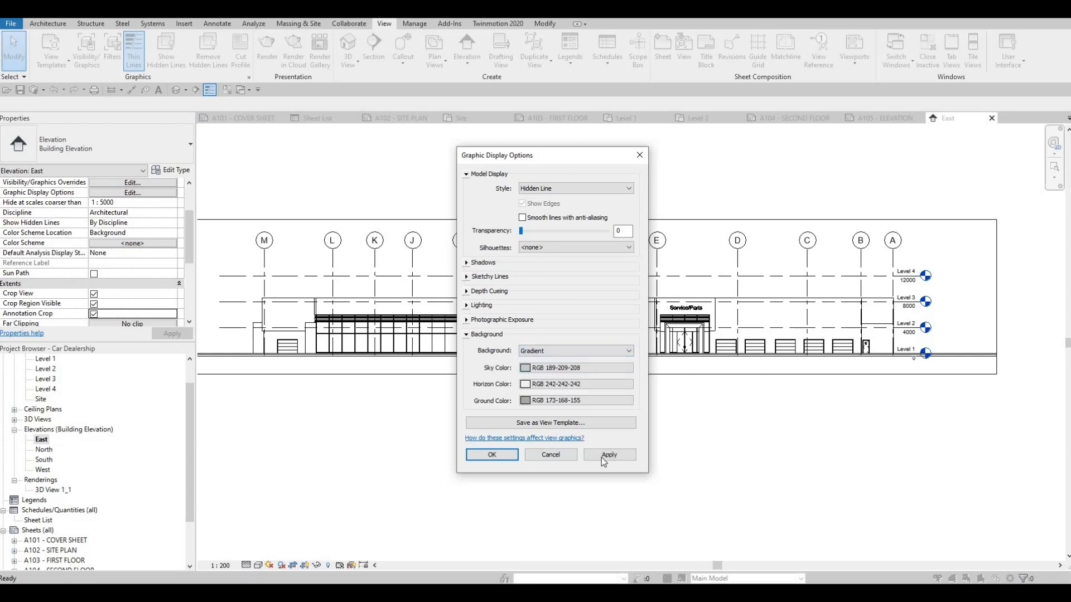
pyautogui.click(607, 456)
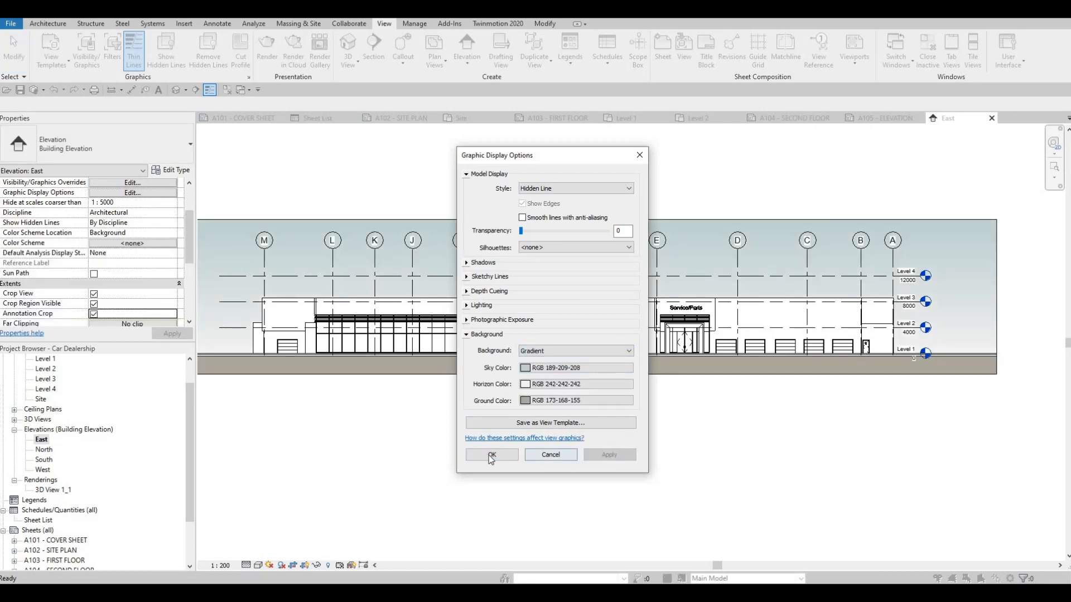
pyautogui.click(492, 456)
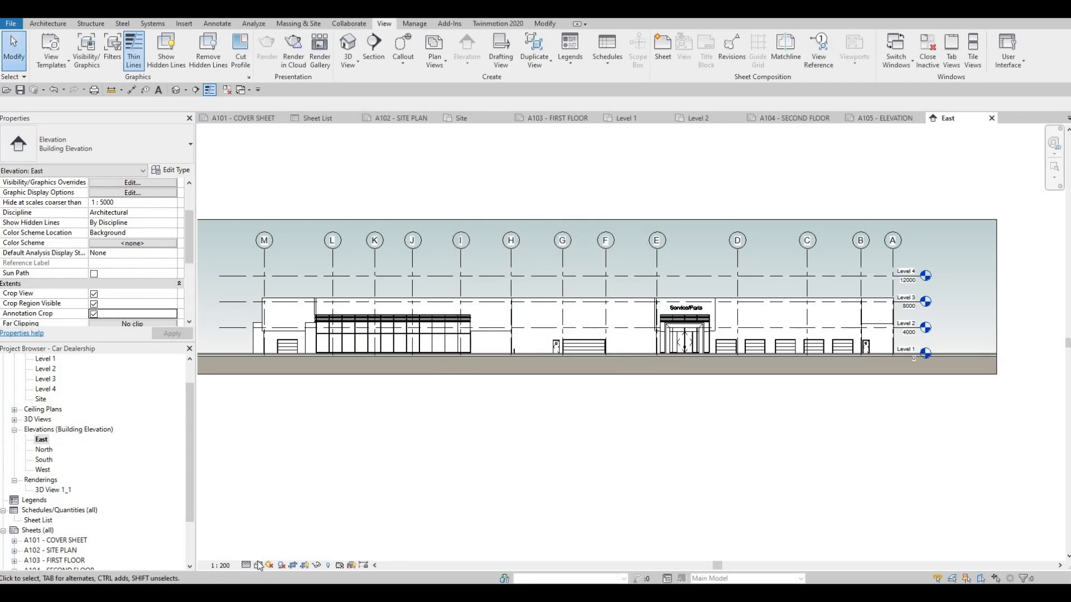
# Step: Set the East elevation's visual style to Shaded
pyautogui.click(257, 565)
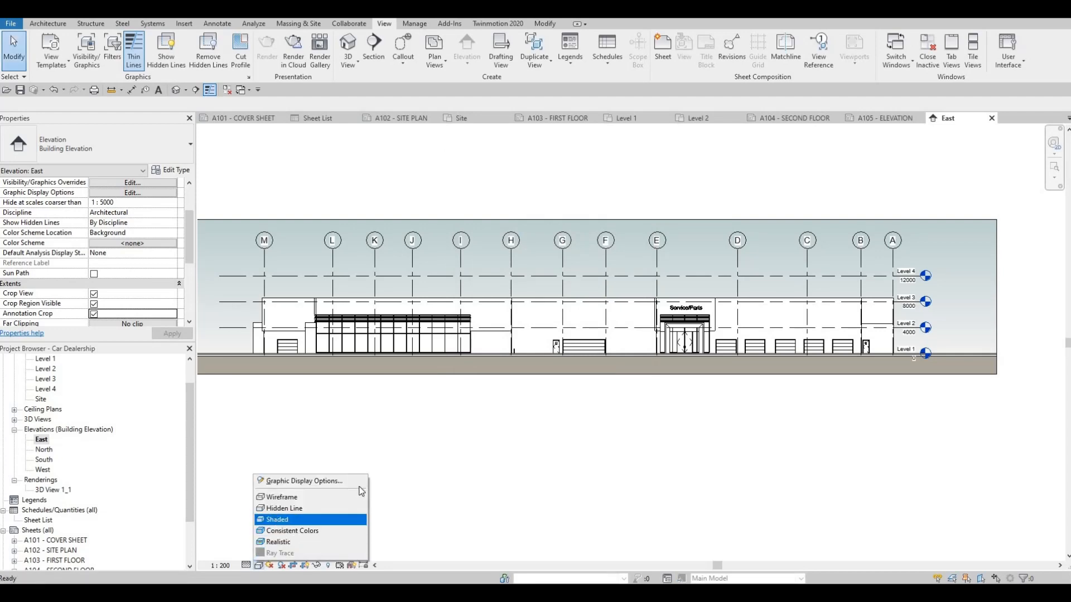
pyautogui.click(276, 520)
pyautogui.scroll(-3, 504, 387)
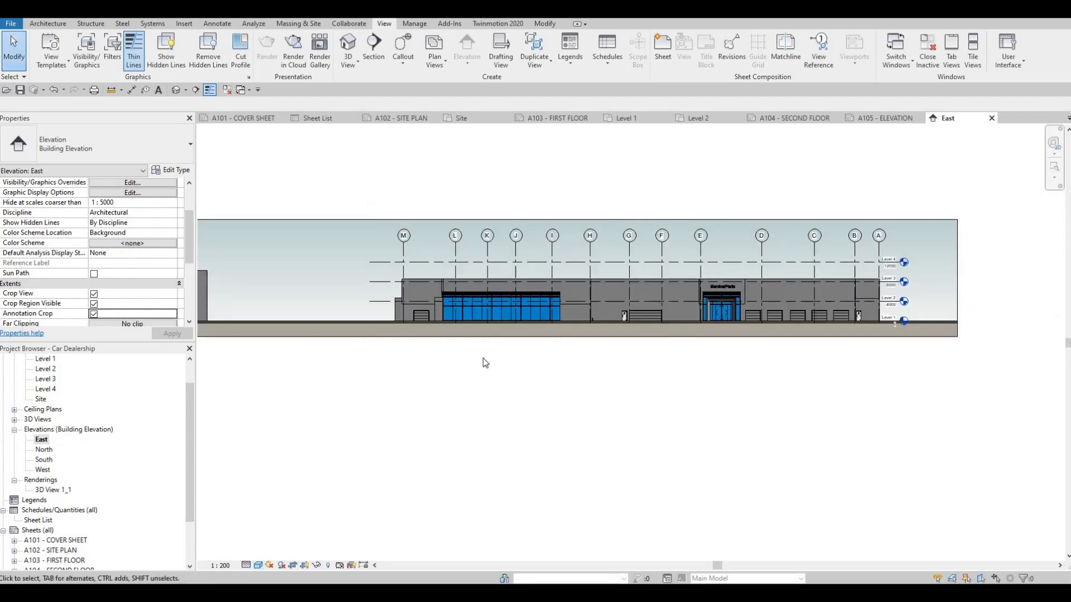
# Step: Open the North elevation and set its view scale to 1 : 200
pyautogui.doubleClick(44, 449)
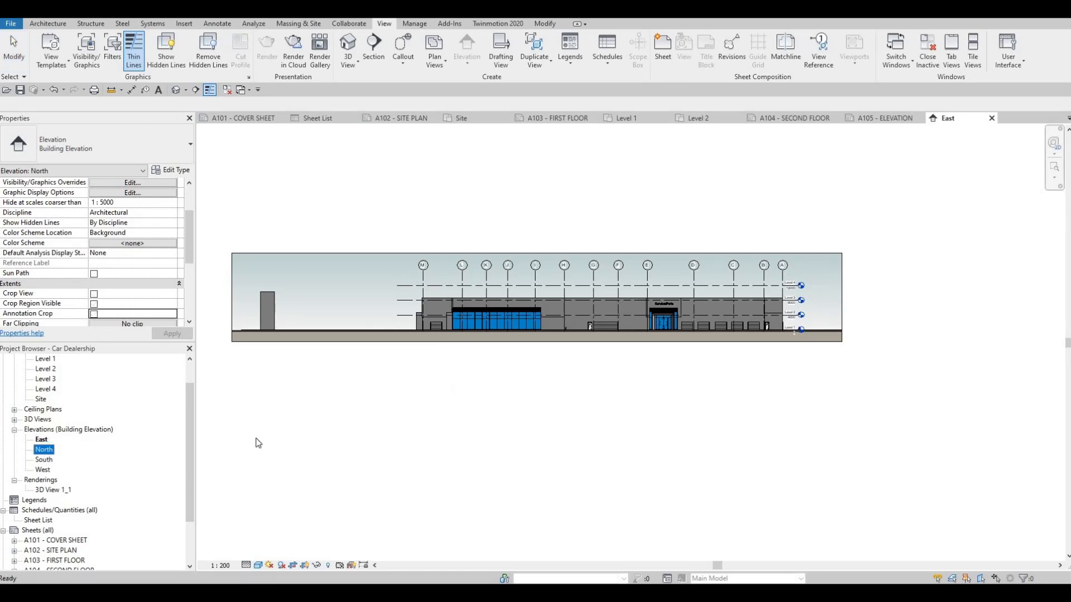
pyautogui.click(220, 566)
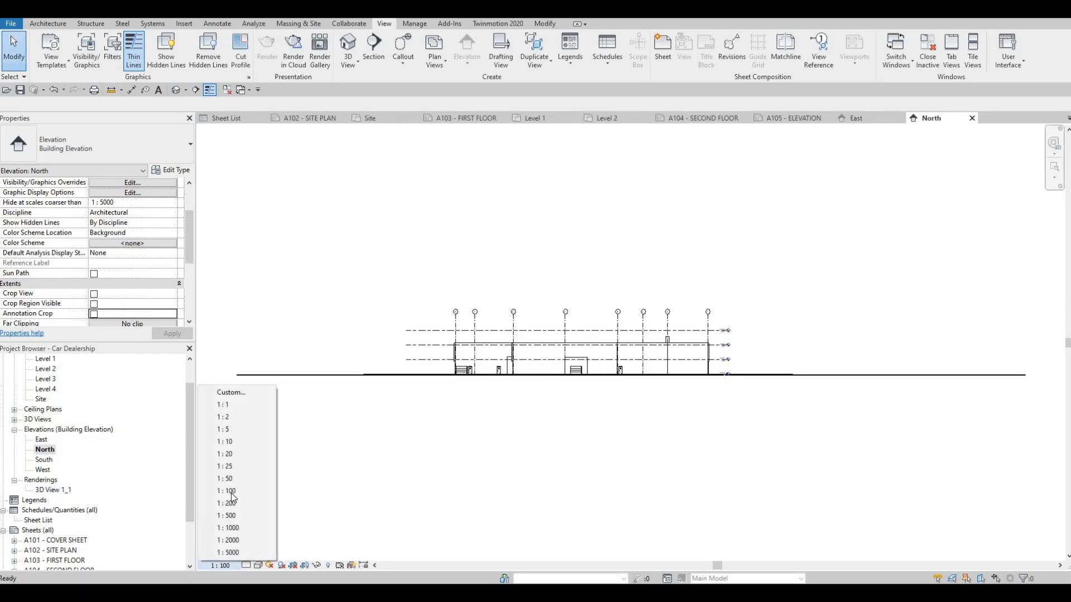
pyautogui.click(237, 503)
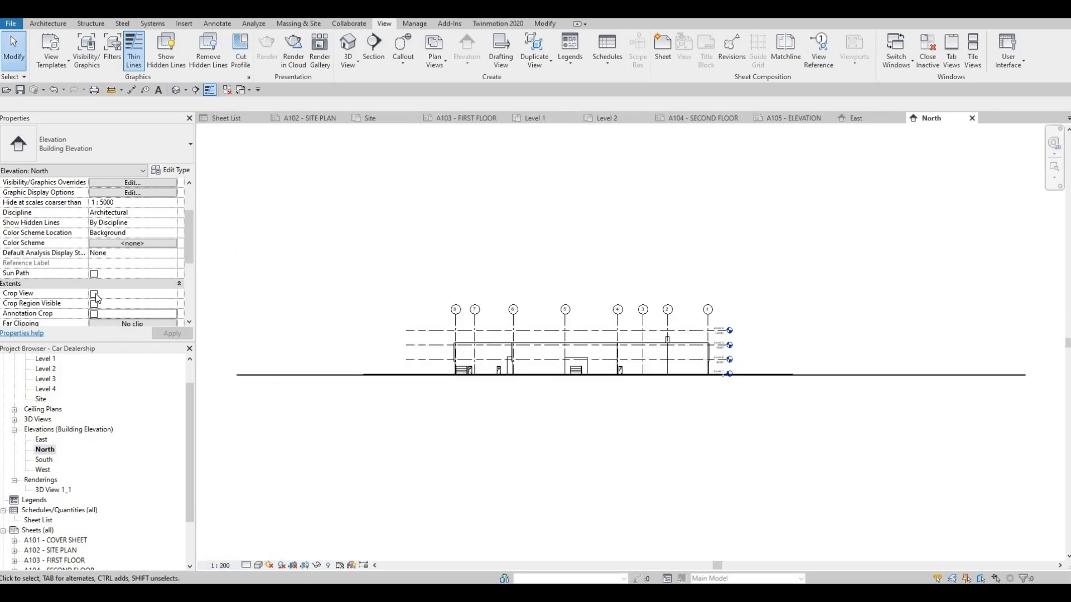
# Step: Turn on Crop View, Crop Region Visible and Annotation Crop for the North elevation and apply the settings
pyautogui.click(94, 294)
pyautogui.click(94, 304)
pyautogui.click(94, 314)
pyautogui.click(160, 331)
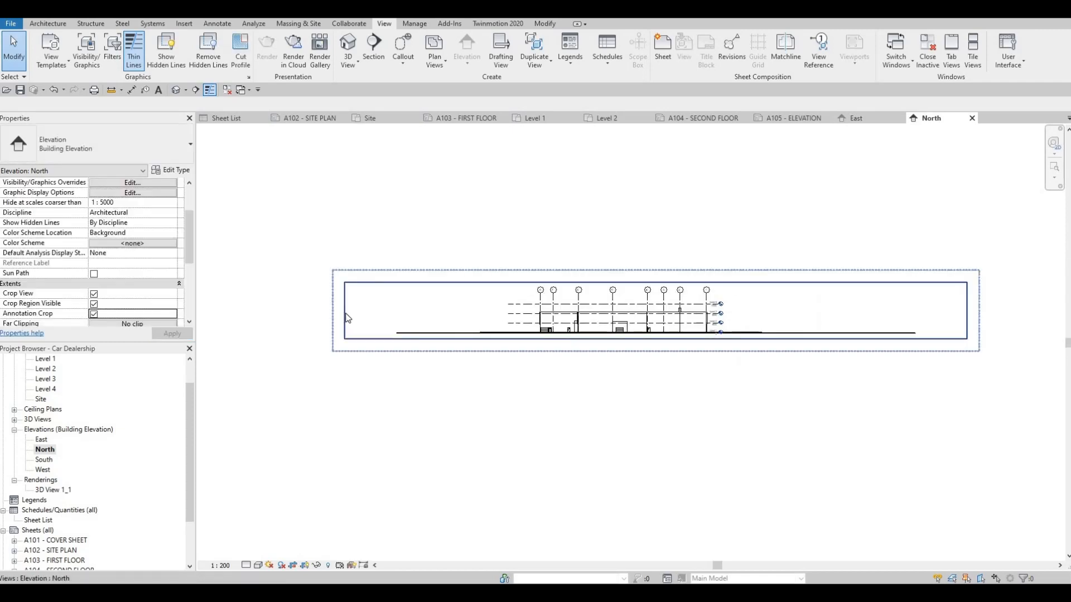
# Step: Narrow the North elevation's crop region from both sides to fit closely around the building and its level markers
pyautogui.click(345, 315)
pyautogui.moveTo(485, 320); pyautogui.dragTo(503, 320)
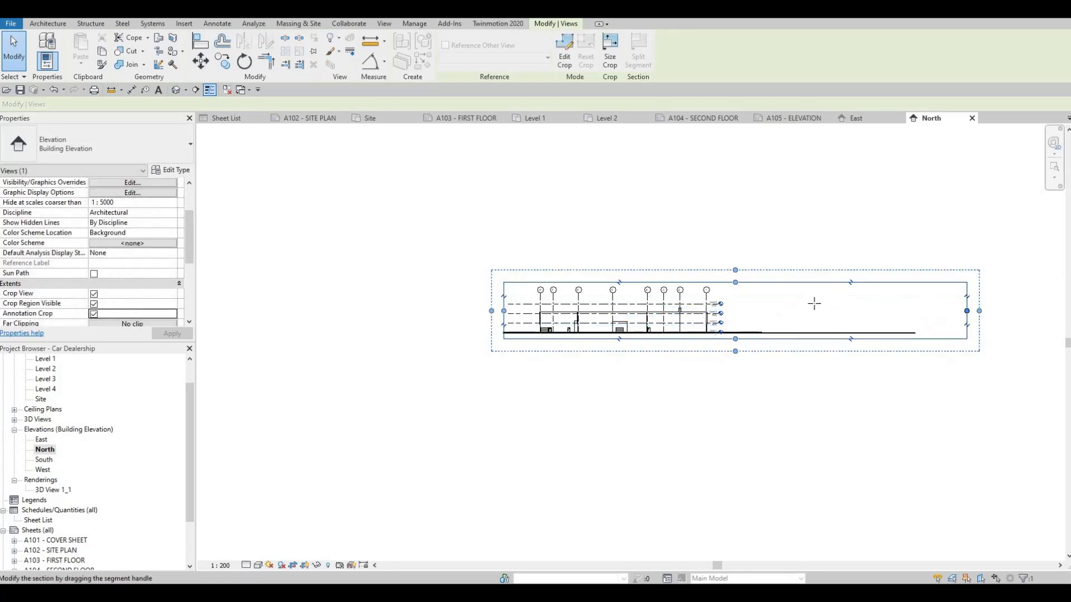
pyautogui.moveTo(814, 304); pyautogui.dragTo(741, 303)
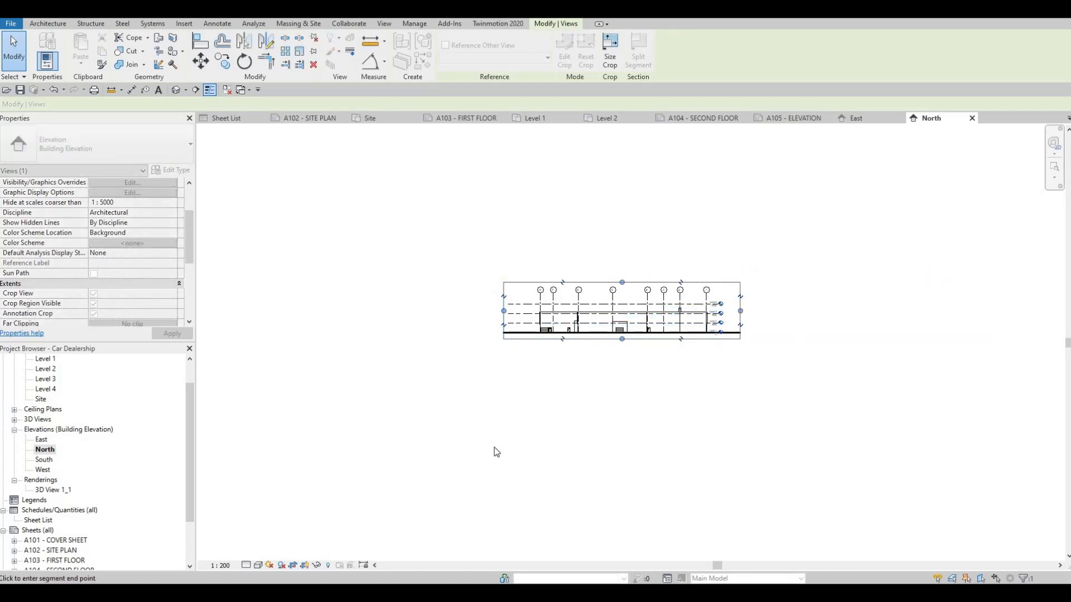
pyautogui.press('Escape')
pyautogui.moveTo(601, 381); pyautogui.dragTo(596, 364, button='middle')
# Step: Set the North elevation's detail level to Fine and its visual style to Shaded
pyautogui.scroll(3, 597, 364)
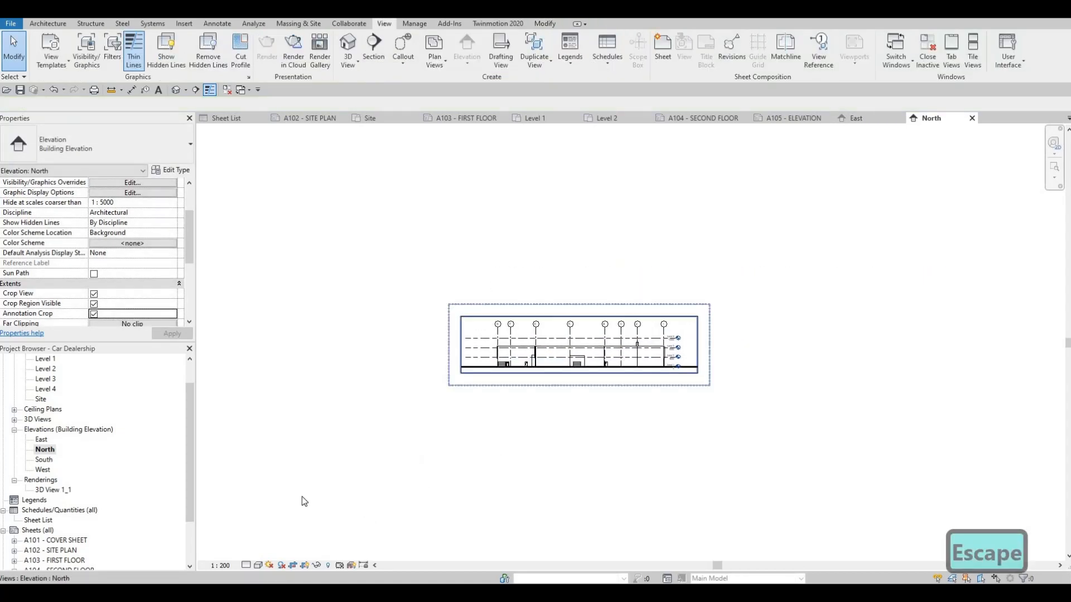
pyautogui.click(247, 565)
pyautogui.click(259, 554)
pyautogui.click(259, 565)
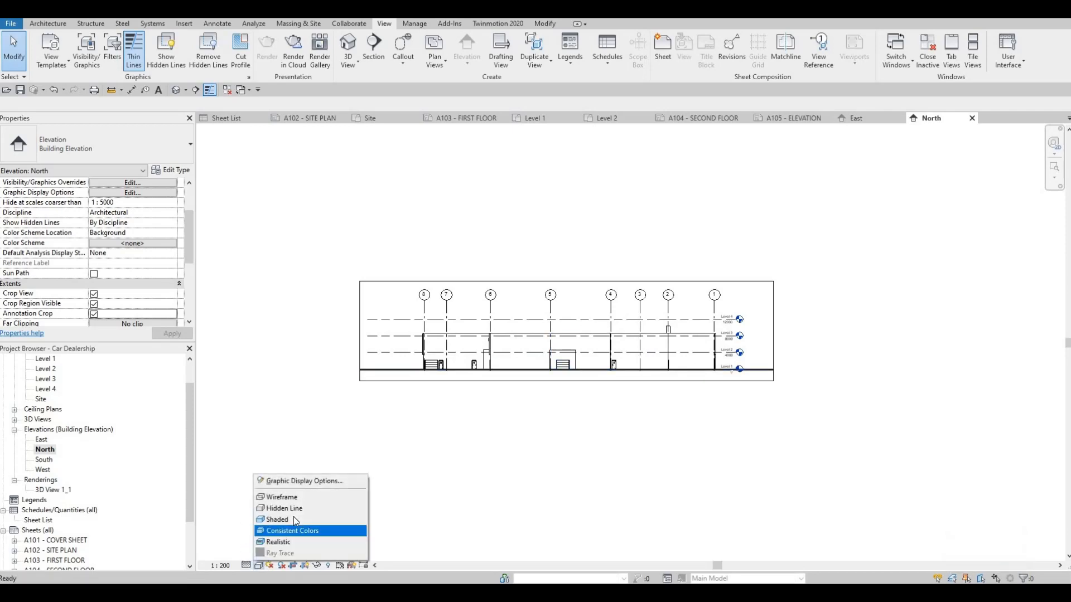
pyautogui.click(294, 519)
# Step: Give the North elevation a Gradient background in the Graphic Display Options
pyautogui.click(259, 565)
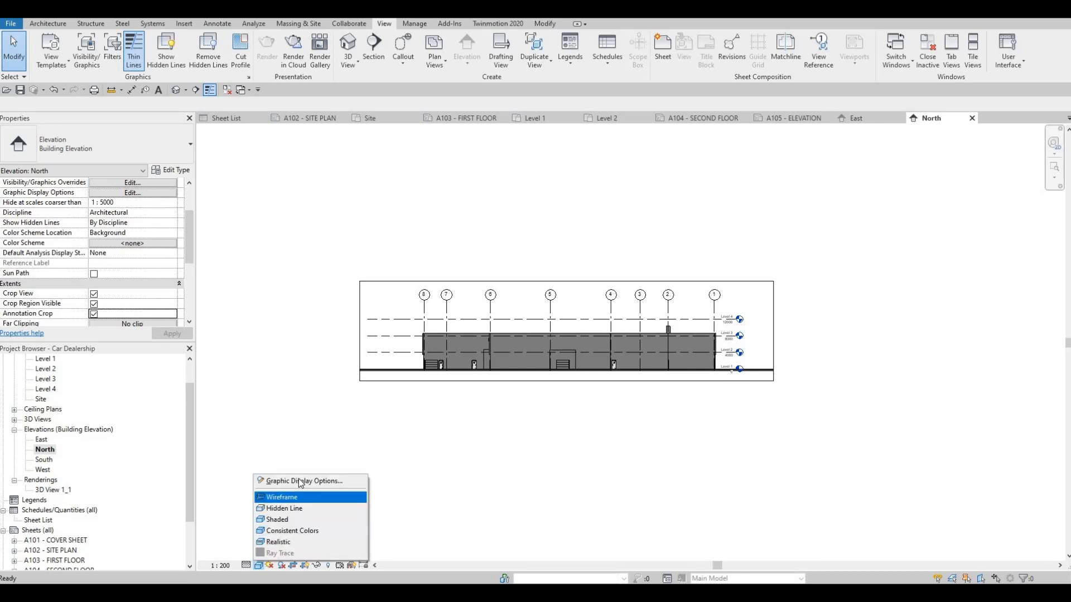
pyautogui.click(296, 481)
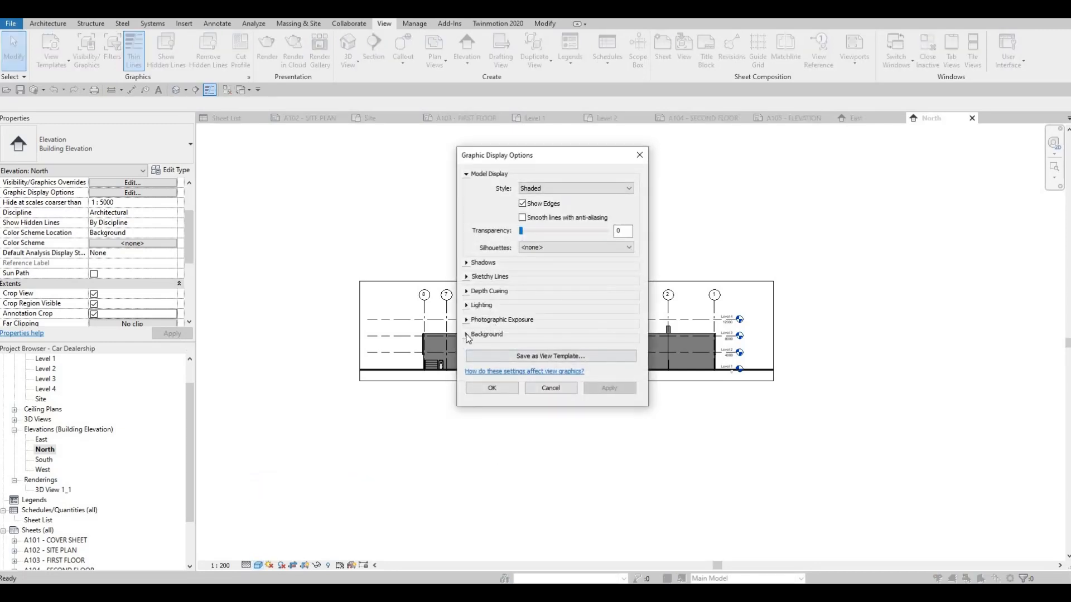
pyautogui.click(553, 335)
pyautogui.click(558, 351)
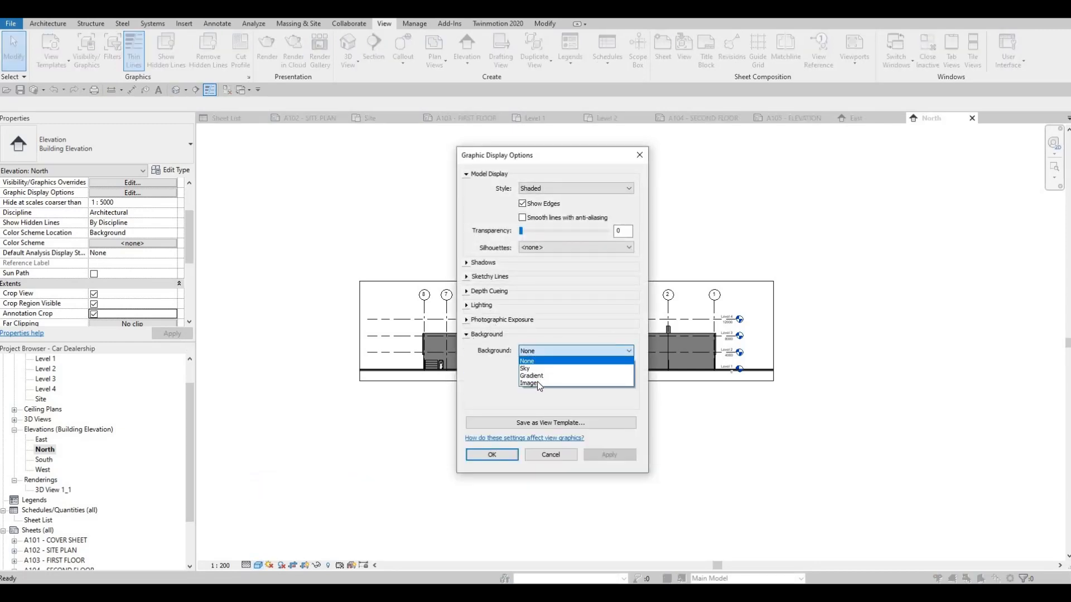
pyautogui.press('Return')
pyautogui.click(610, 454)
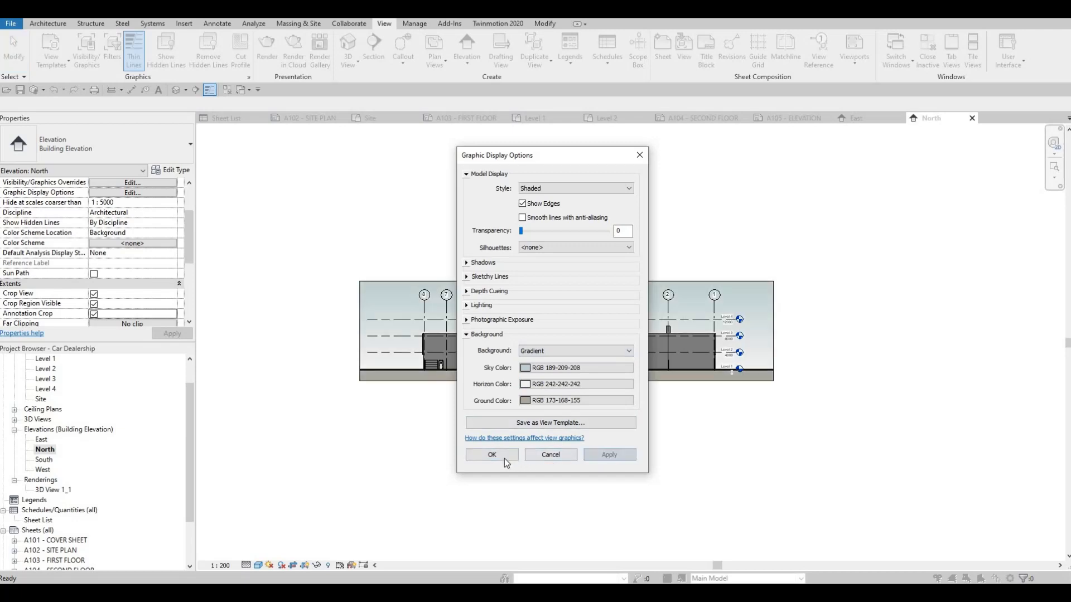
pyautogui.click(509, 455)
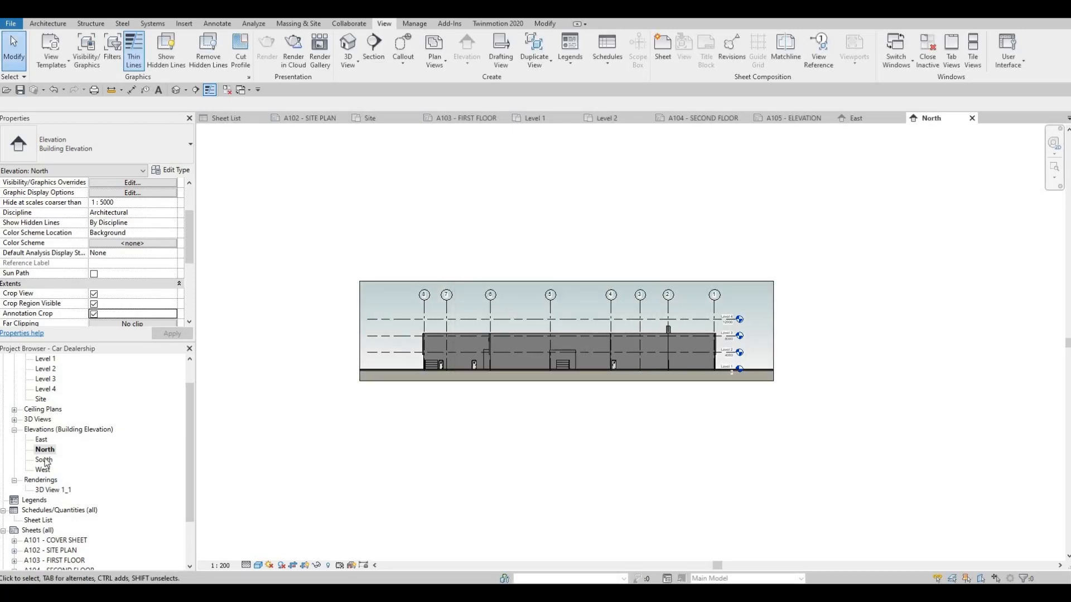
# Step: Open the South elevation and set its view scale to 1 : 200, dismissing the save reminder without saving
pyautogui.doubleClick(45, 461)
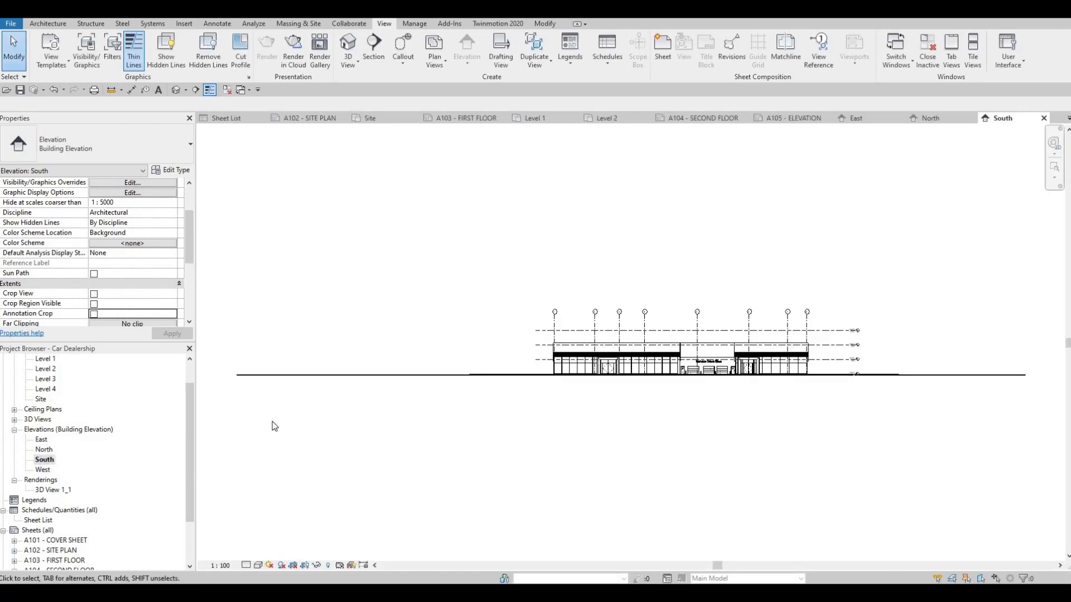
pyautogui.click(221, 565)
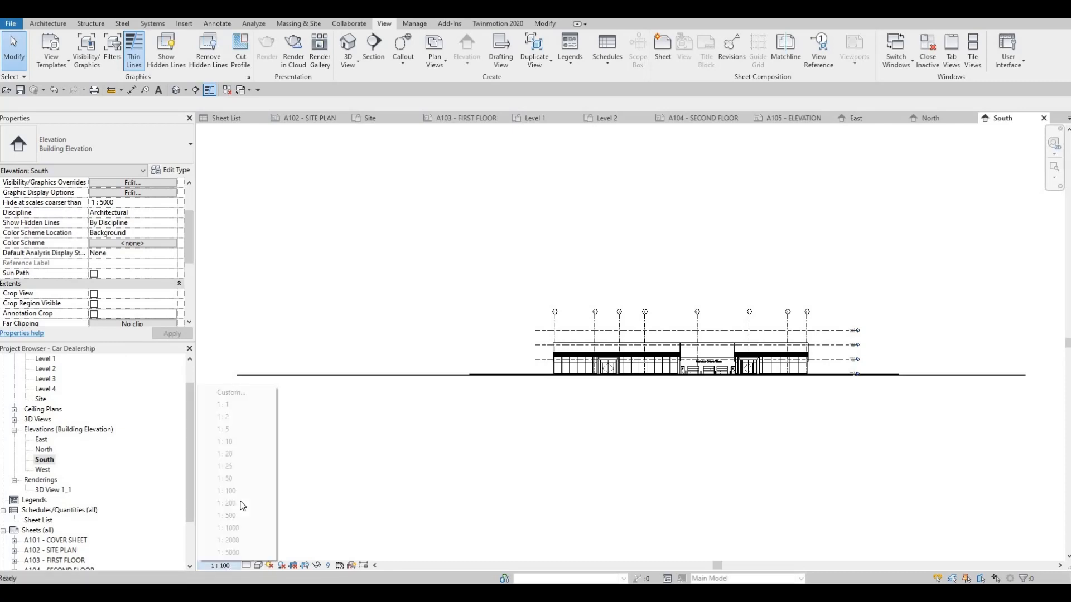
pyautogui.click(226, 504)
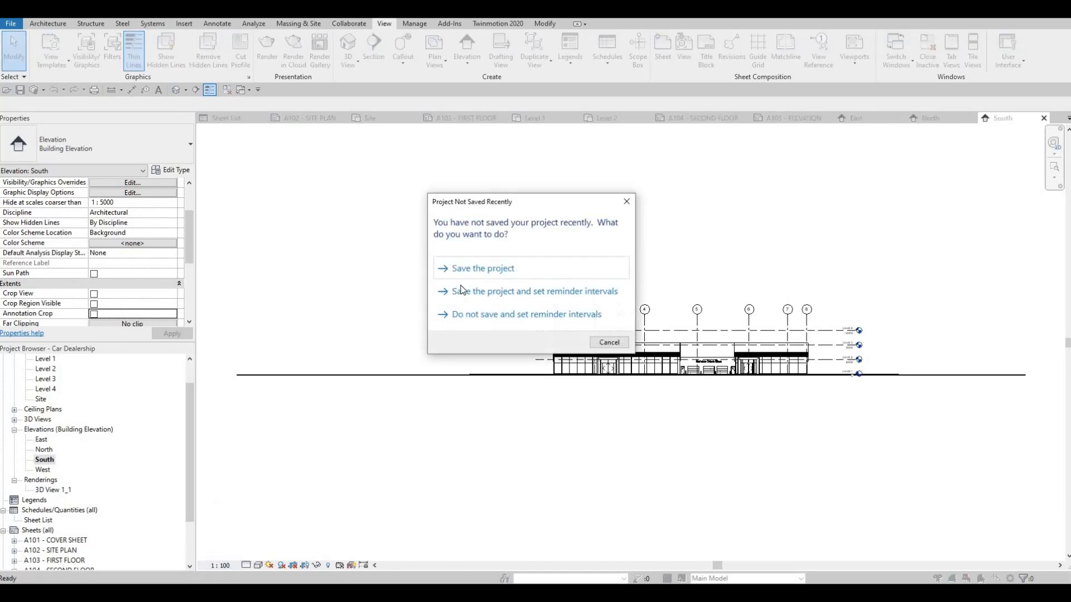
pyautogui.press('Escape')
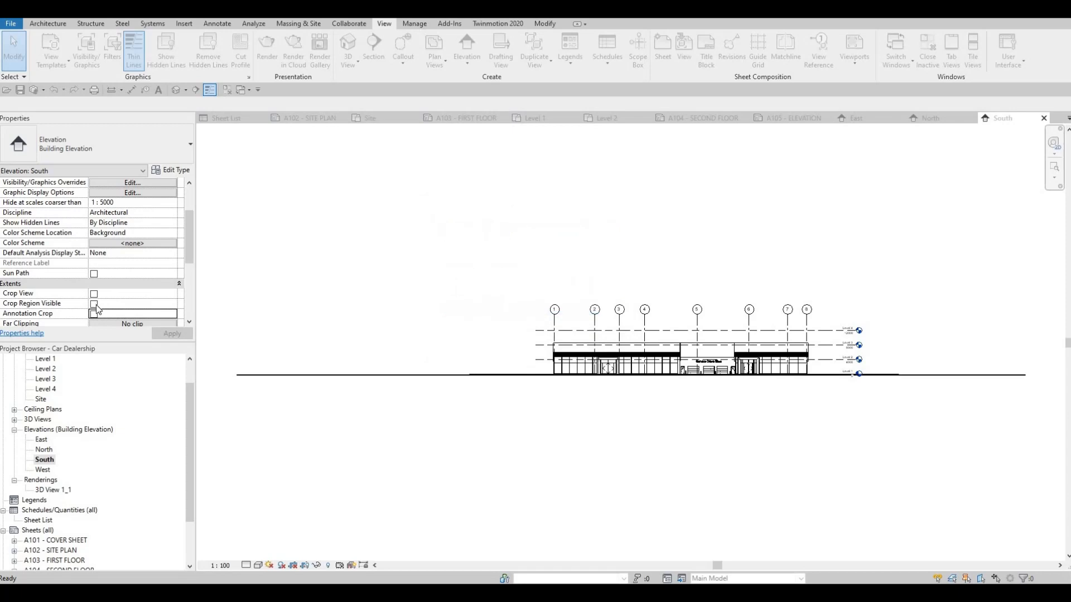
# Step: Turn on Crop View, Crop Region Visible and Annotation Crop for the South elevation and apply the settings
pyautogui.click(94, 295)
pyautogui.click(94, 304)
pyautogui.click(93, 315)
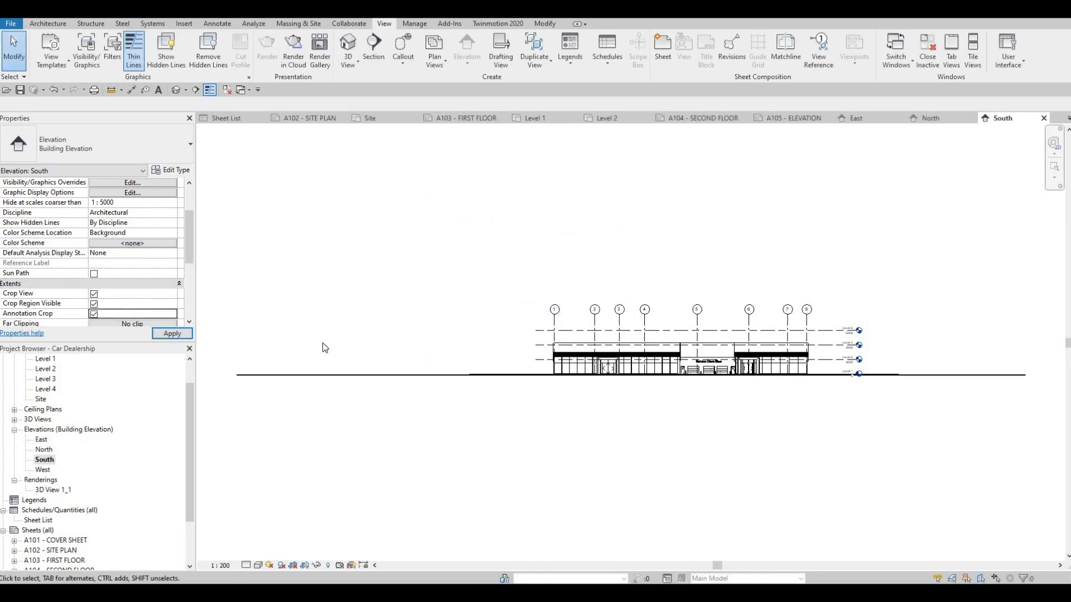
pyautogui.scroll(-1, 387, 336)
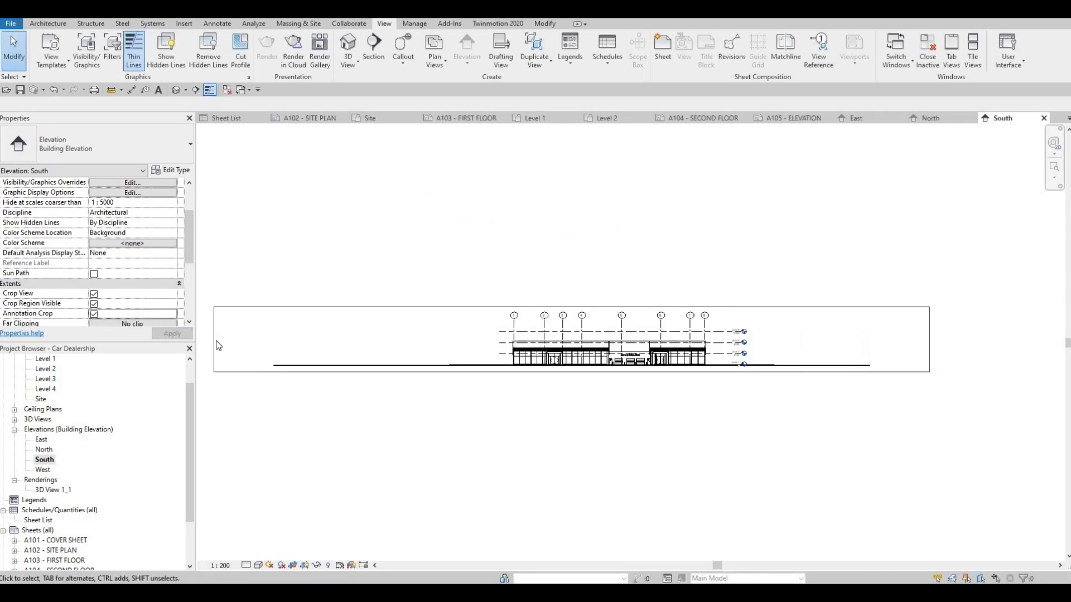
# Step: Pull in both side edges of the South elevation's crop region to fit closely around the building and its level markers
pyautogui.click(215, 344)
pyautogui.moveTo(213, 340); pyautogui.dragTo(457, 338)
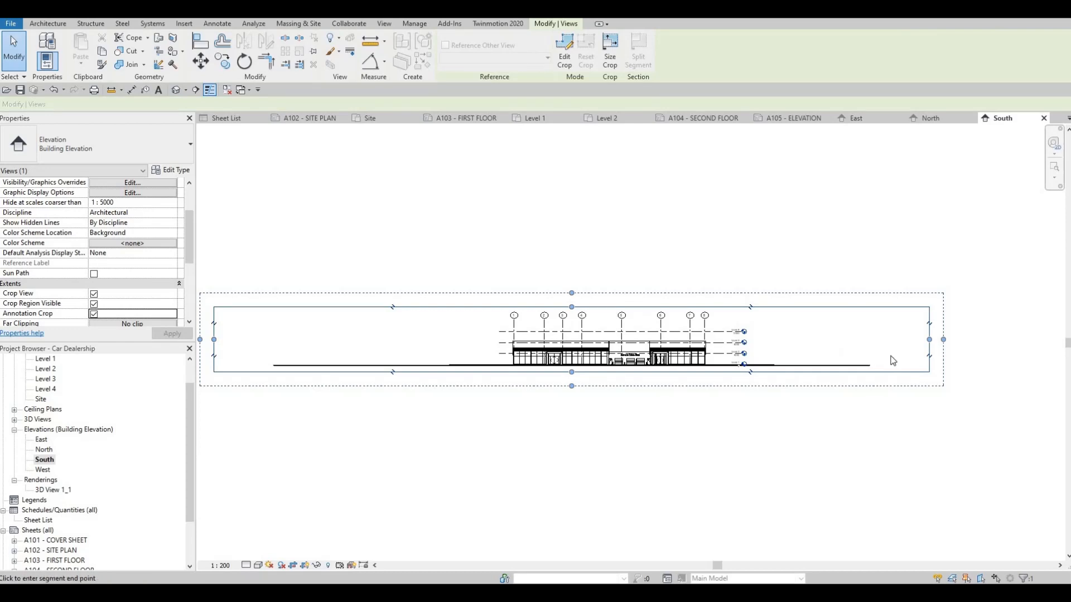
pyautogui.click(837, 342)
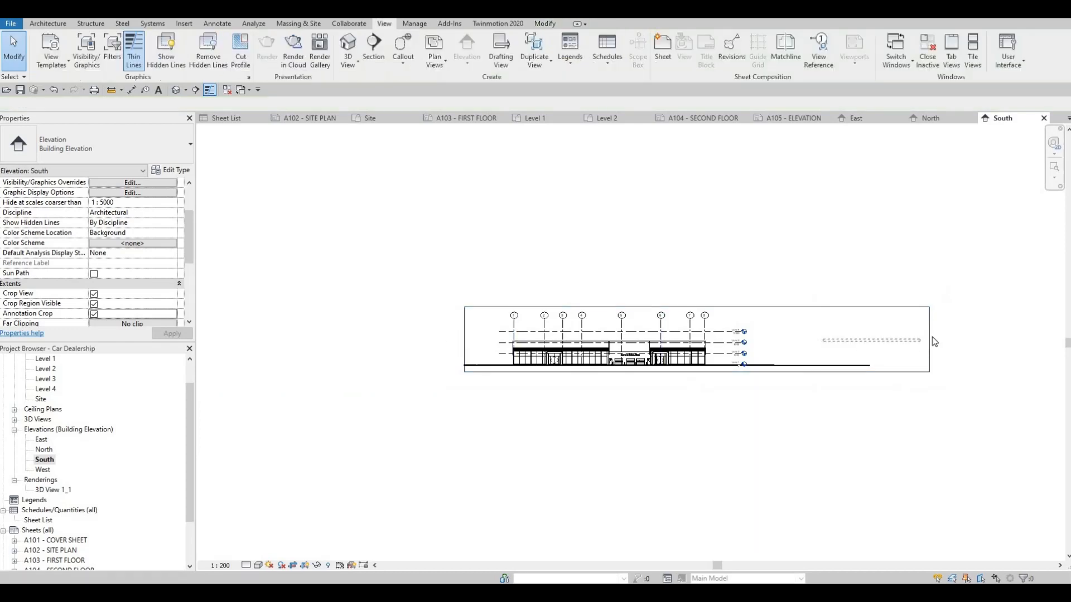
pyautogui.click(929, 342)
pyautogui.moveTo(929, 340); pyautogui.dragTo(779, 341)
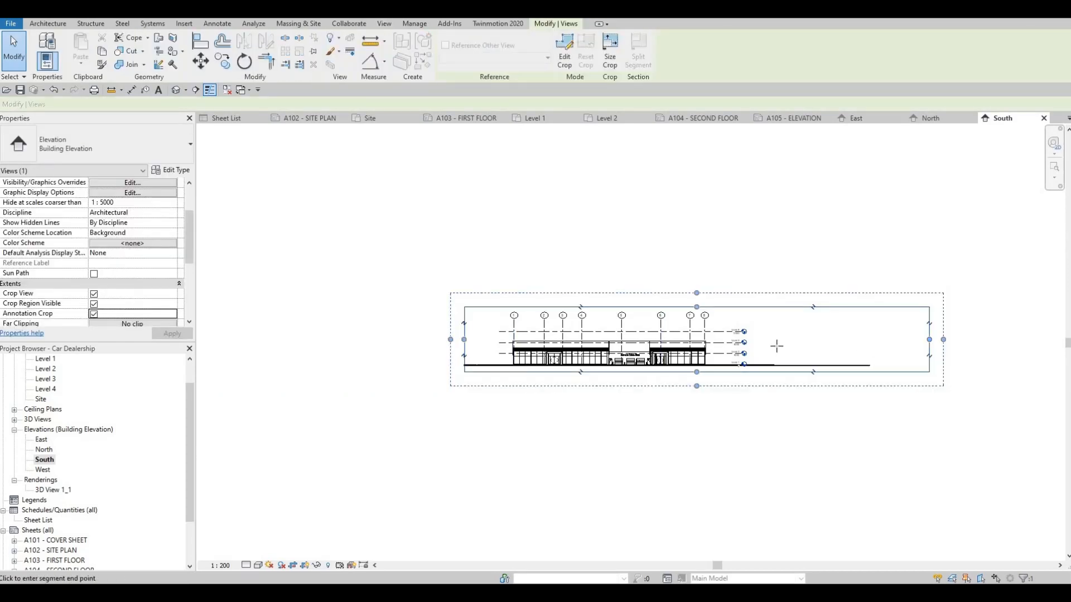
# Step: Set the South elevation's detail level to Fine and its visual style to Shaded
pyautogui.click(246, 565)
pyautogui.click(265, 553)
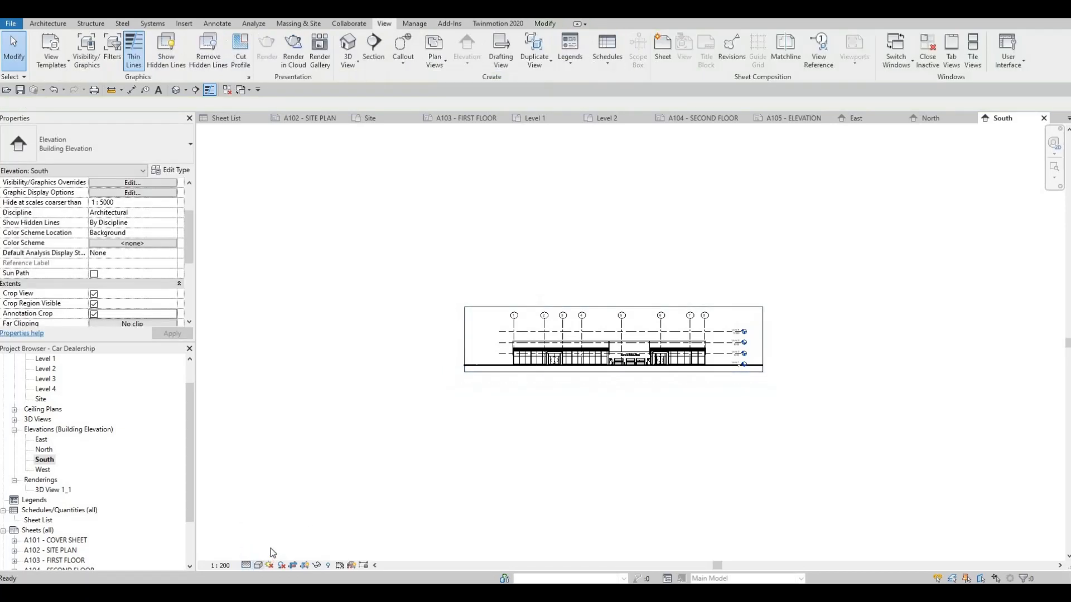
pyautogui.click(259, 565)
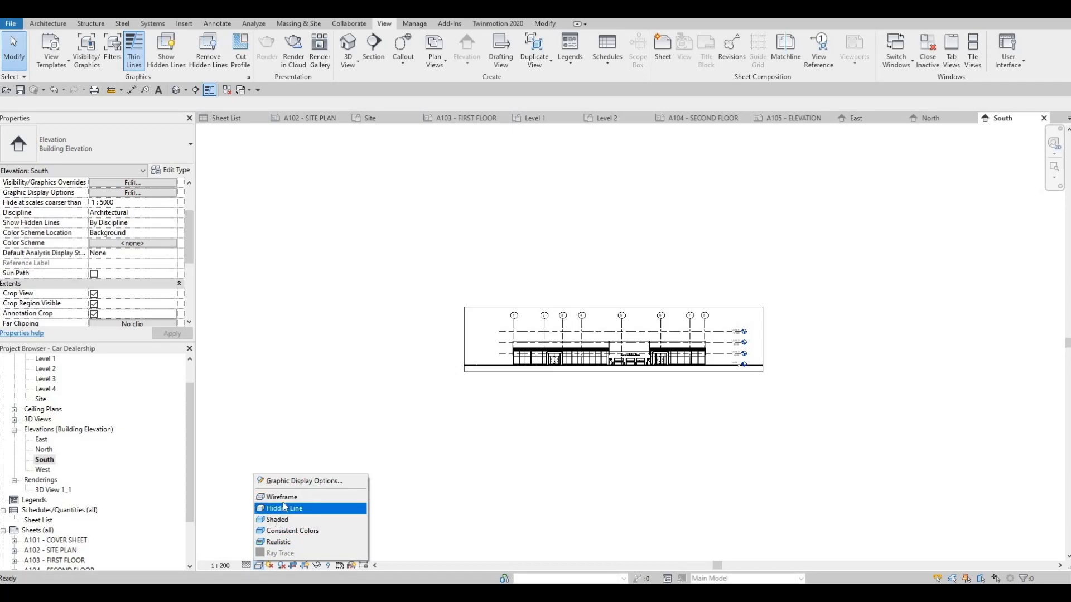
pyautogui.click(278, 519)
# Step: Give the South elevation a Gradient background in the Graphic Display Options
pyautogui.click(258, 566)
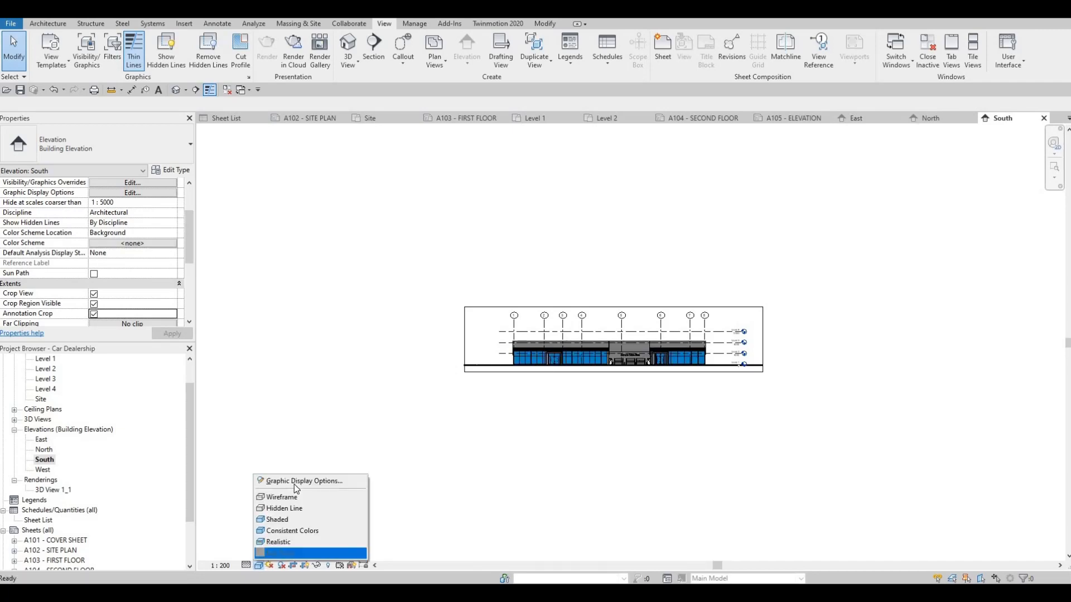
pyautogui.press('Return')
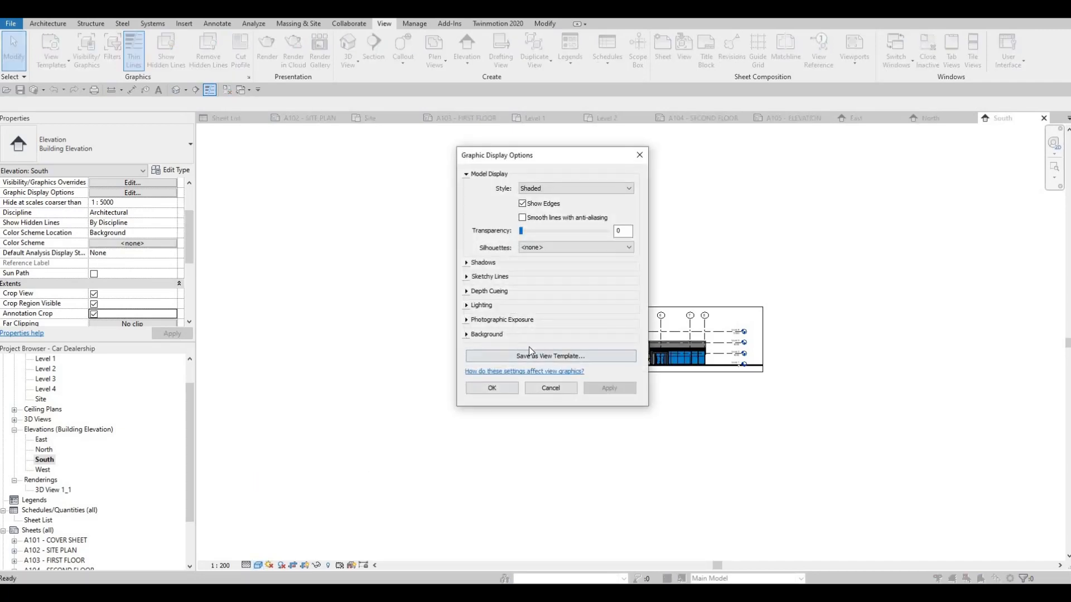
pyautogui.click(529, 338)
pyautogui.click(575, 351)
pyautogui.click(557, 376)
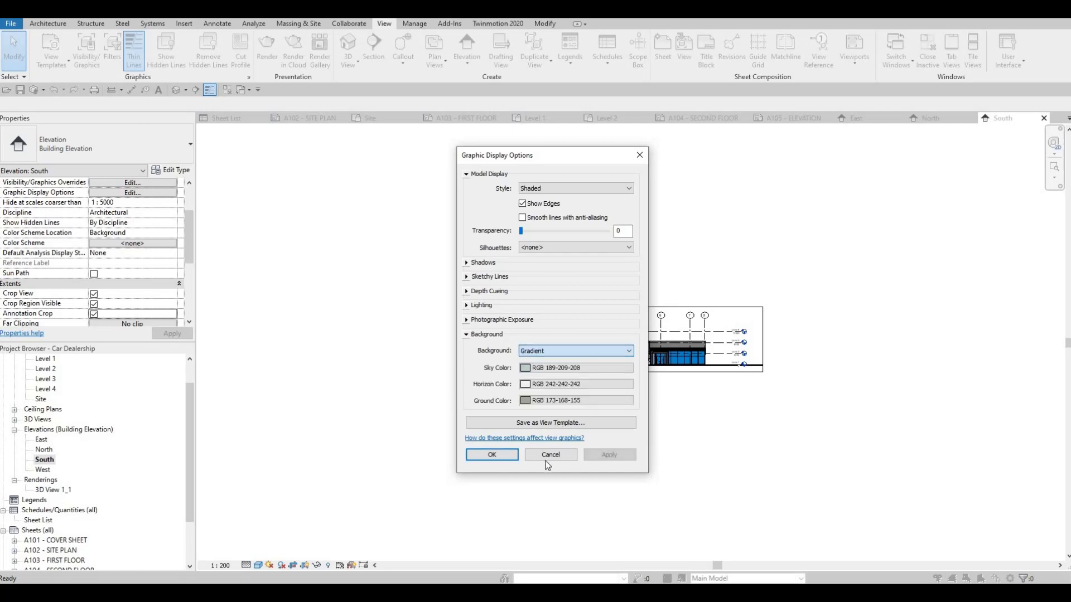
pyautogui.click(597, 454)
pyautogui.click(551, 455)
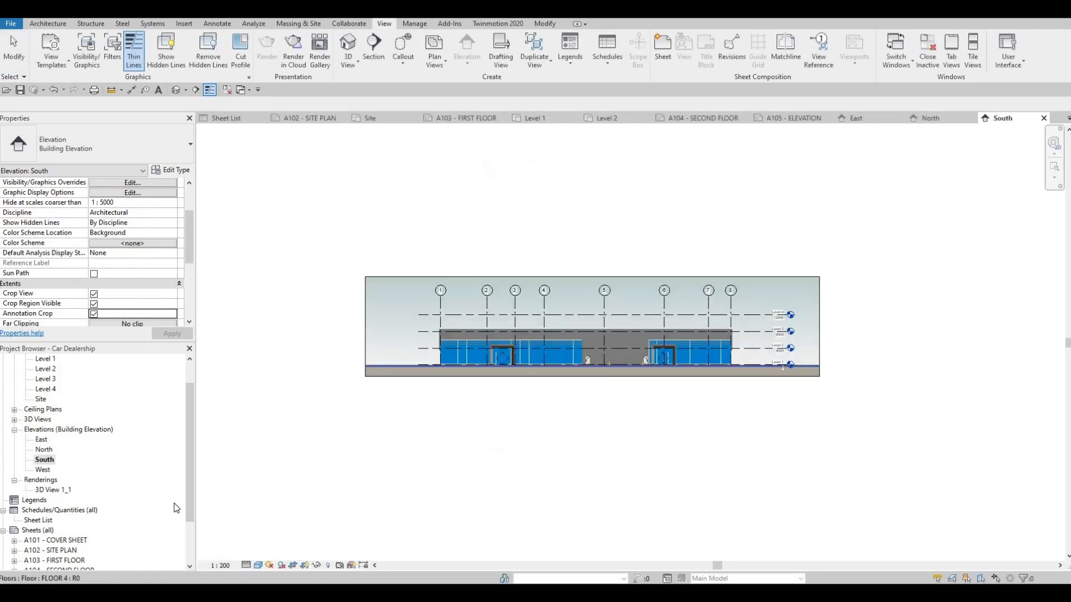
# Step: In the West elevation, turn on Crop View, Crop Region Visible and Annotation Crop, and set the view scale to 1 : 200
pyautogui.doubleClick(43, 470)
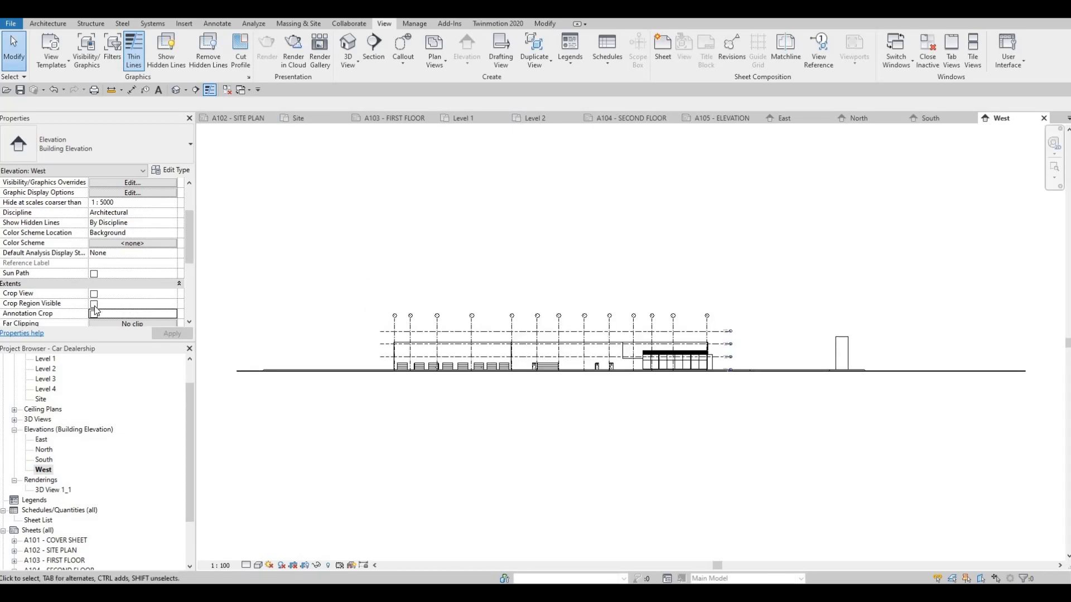
pyautogui.click(94, 293)
pyautogui.click(93, 304)
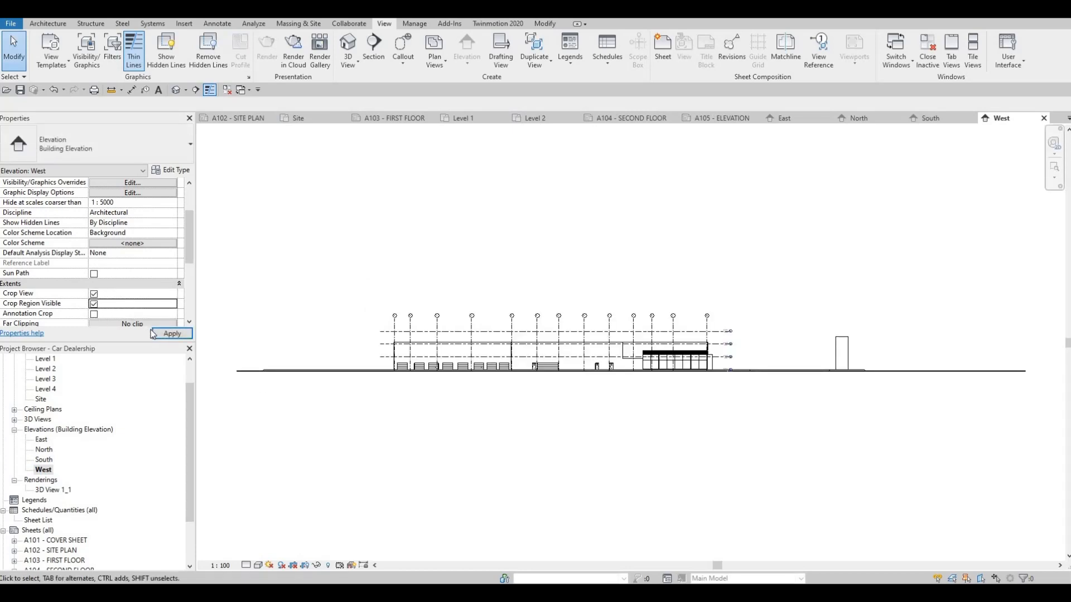
pyautogui.click(221, 566)
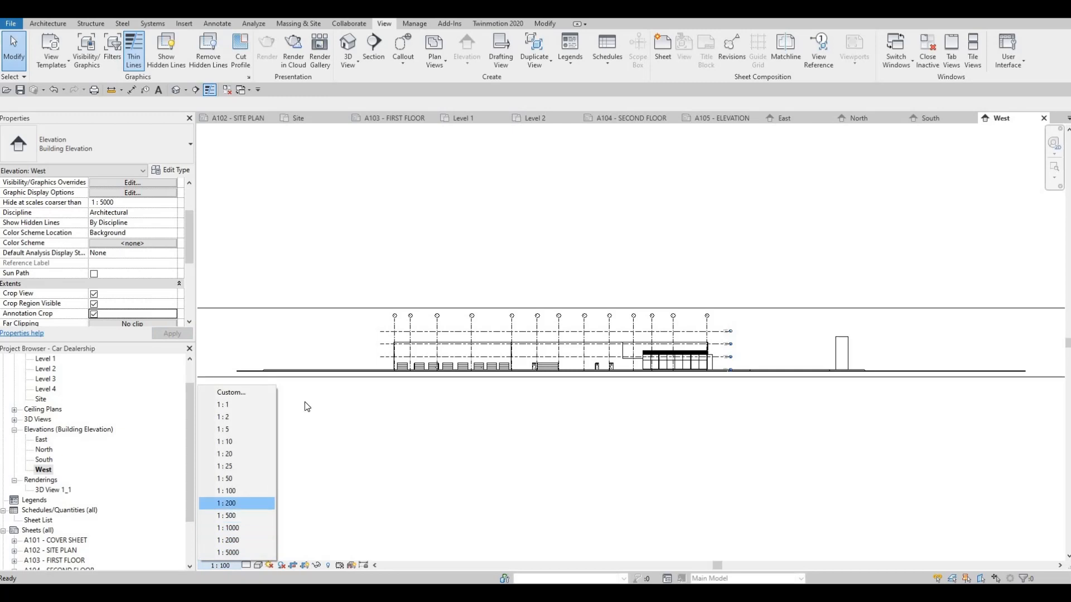
pyautogui.click(226, 503)
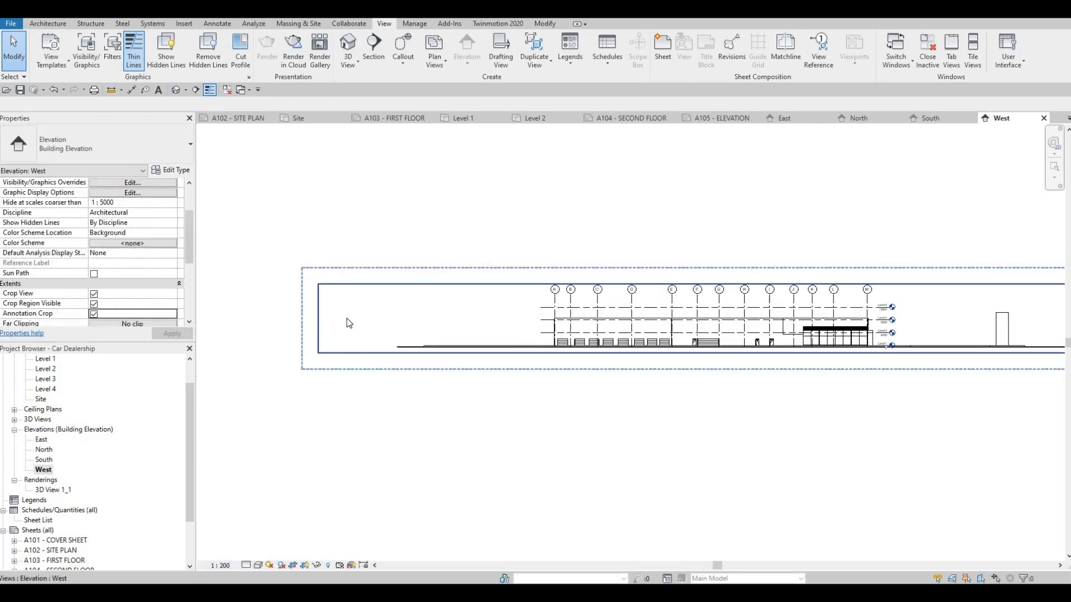
# Step: Pull in both side edges of the West elevation's crop region to frame the building and the freestanding pylon
pyautogui.click(318, 323)
pyautogui.moveTo(318, 318); pyautogui.dragTo(509, 319)
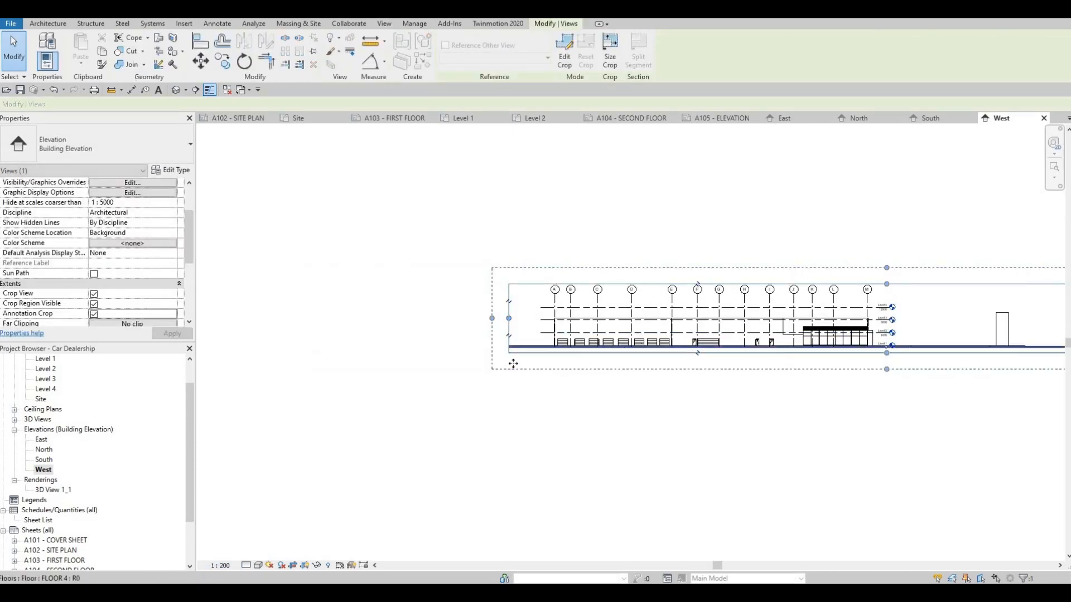
pyautogui.moveTo(649, 352); pyautogui.dragTo(513, 362, button='middle')
pyautogui.scroll(-2, 510, 362)
pyautogui.moveTo(882, 341); pyautogui.dragTo(732, 337)
pyautogui.moveTo(704, 348); pyautogui.dragTo(703, 348)
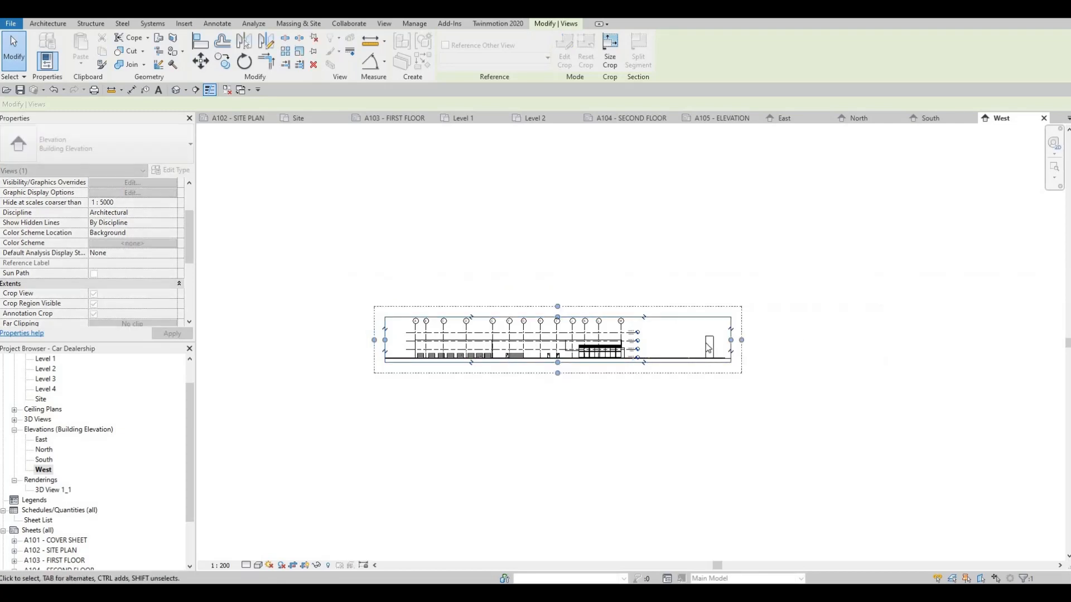
# Step: Set the West elevation's detail level to Fine and its visual style to Shaded
pyautogui.click(245, 566)
pyautogui.click(260, 553)
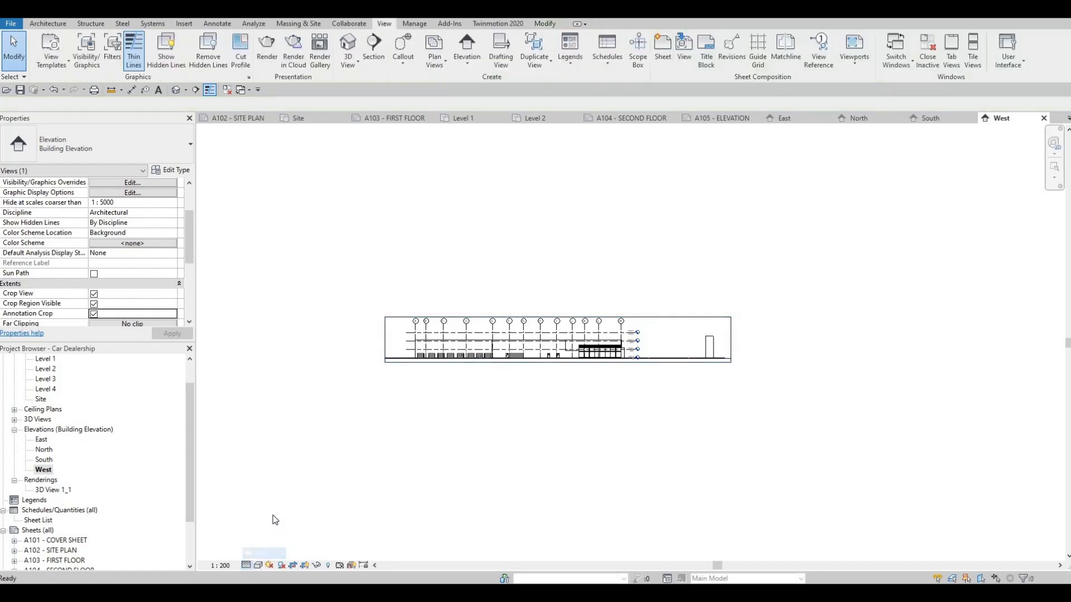
pyautogui.click(259, 566)
pyautogui.click(277, 519)
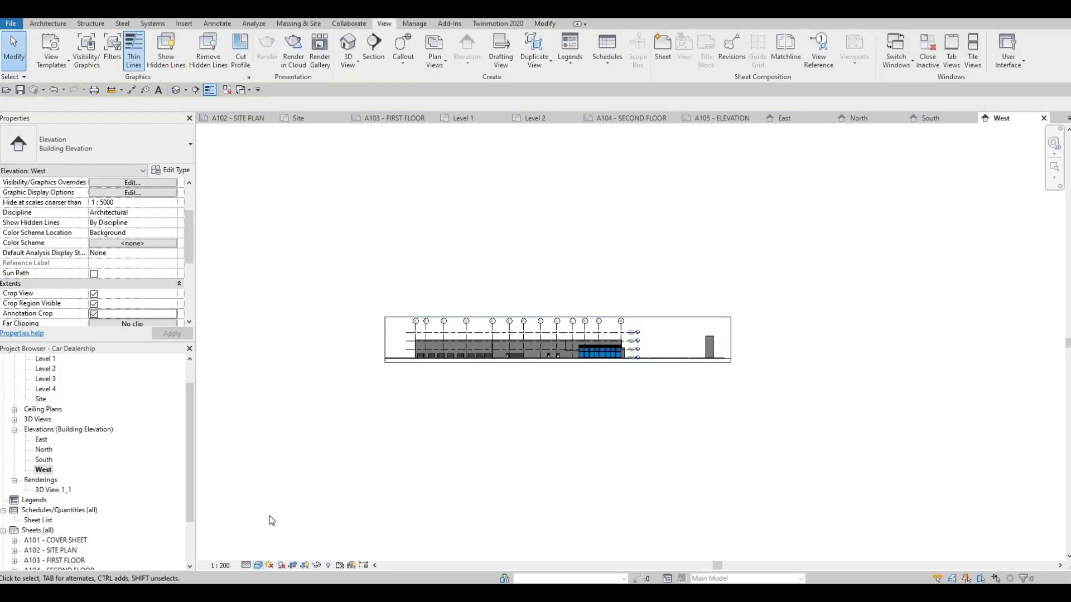
# Step: Give the West elevation a Gradient background in the Graphic Display Options
pyautogui.click(258, 565)
pyautogui.click(335, 481)
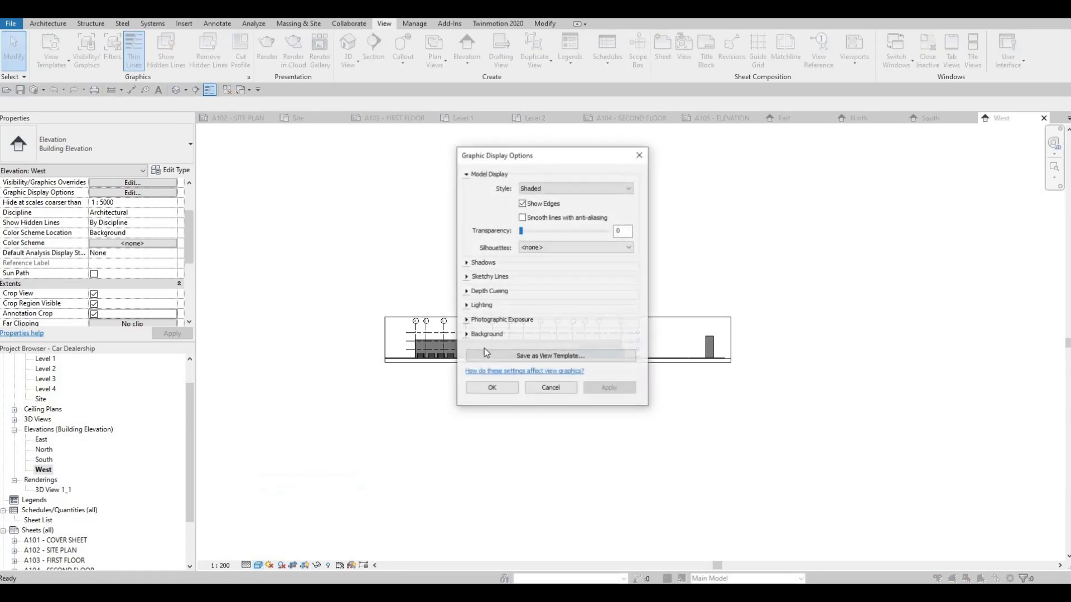
pyautogui.click(487, 334)
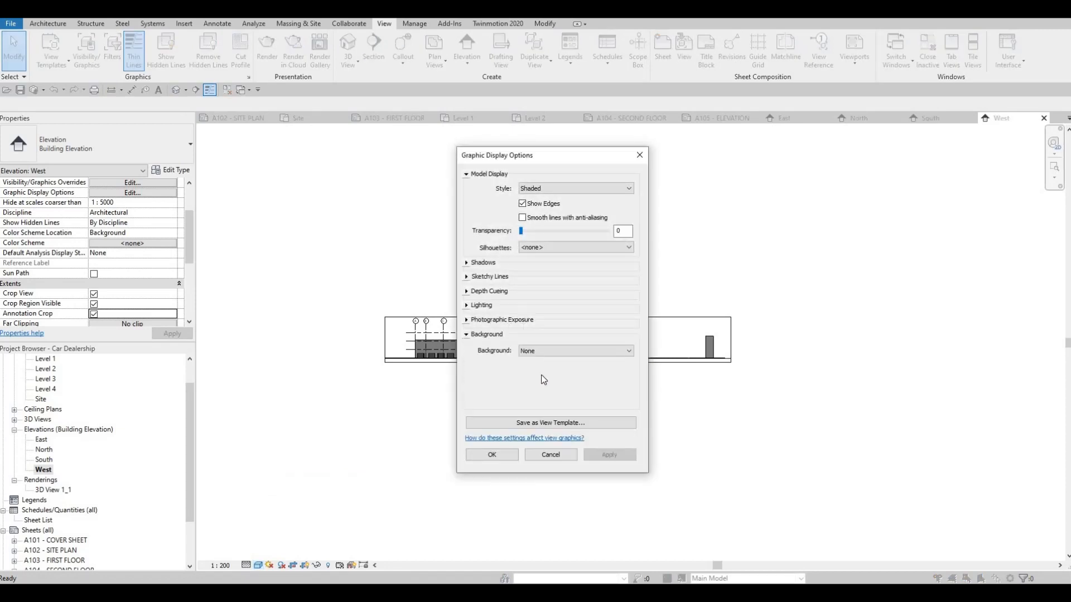
pyautogui.click(558, 350)
pyautogui.click(539, 366)
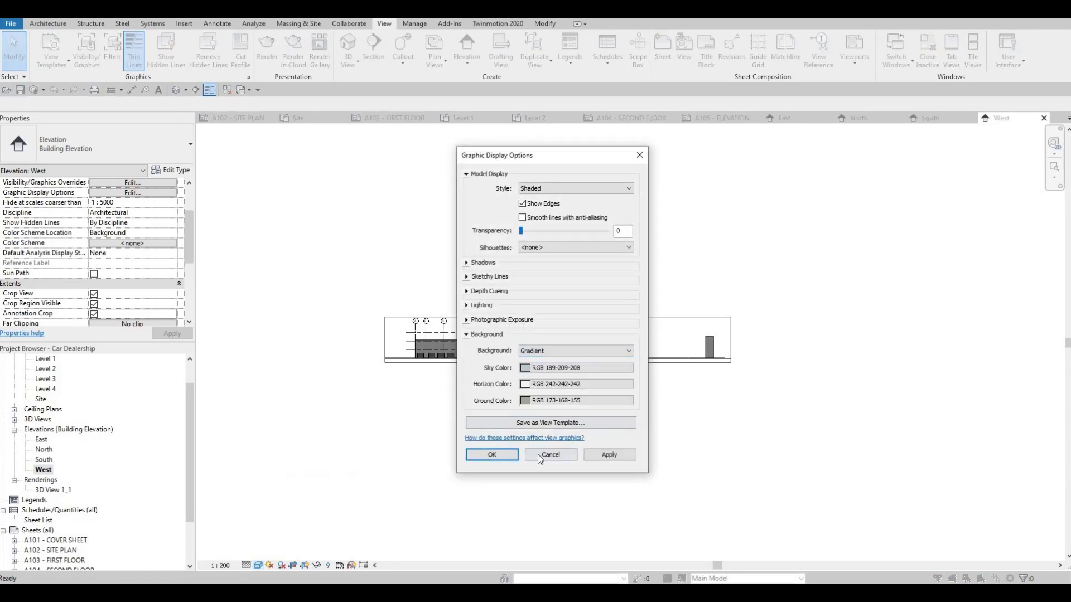
pyautogui.click(490, 454)
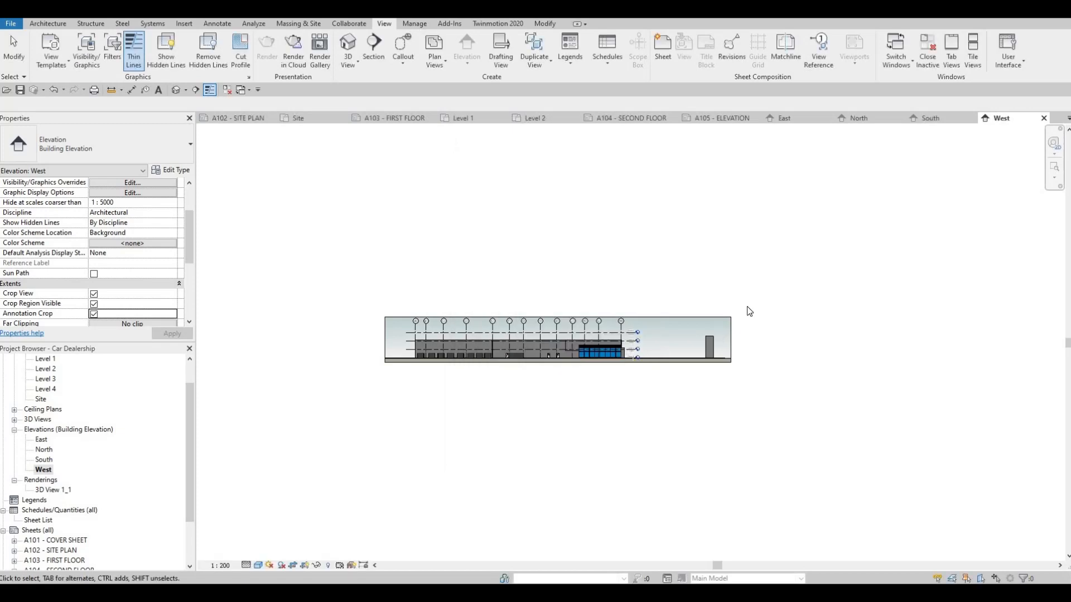
pyautogui.scroll(3, 647, 359)
pyautogui.moveTo(645, 377); pyautogui.dragTo(724, 335, button='middle')
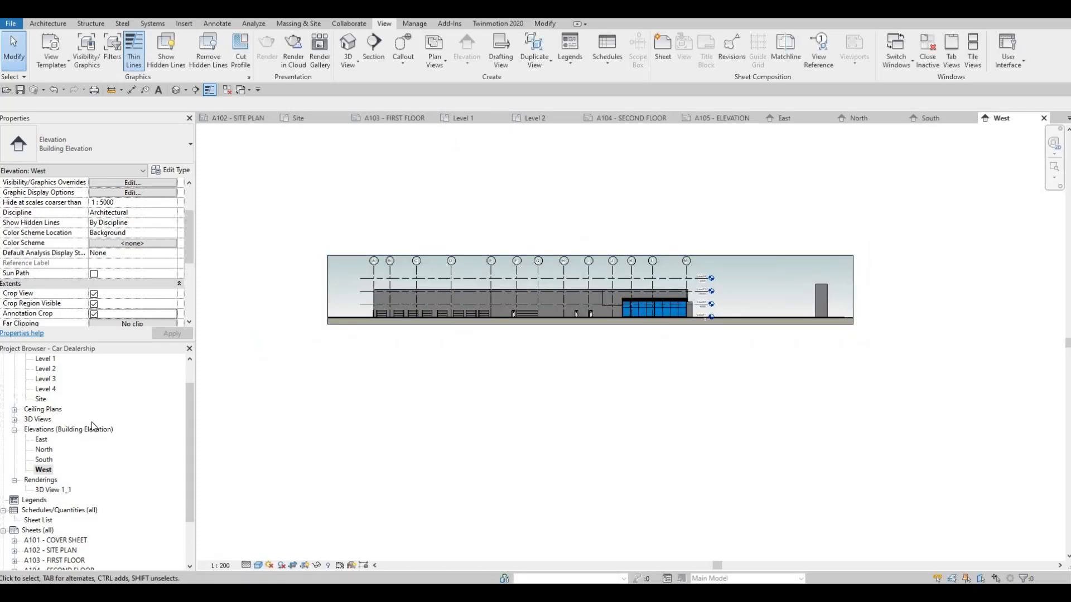
# Step: On sheet A105 - ELEVATION, place the East elevation in the upper half and the North elevation centred below it
pyautogui.scroll(1, 61, 418)
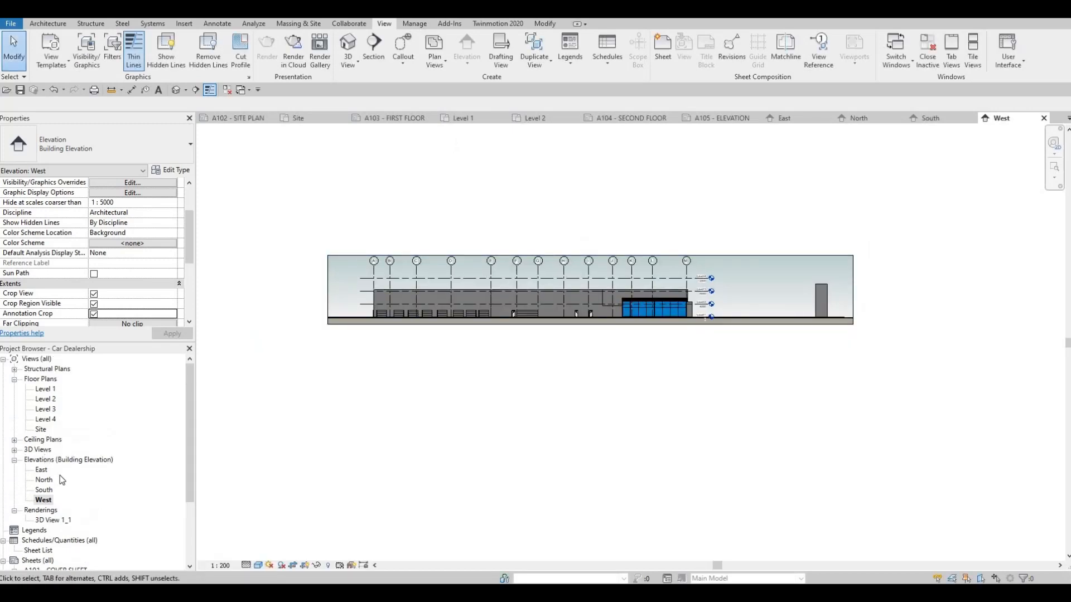
pyautogui.scroll(-2, 62, 474)
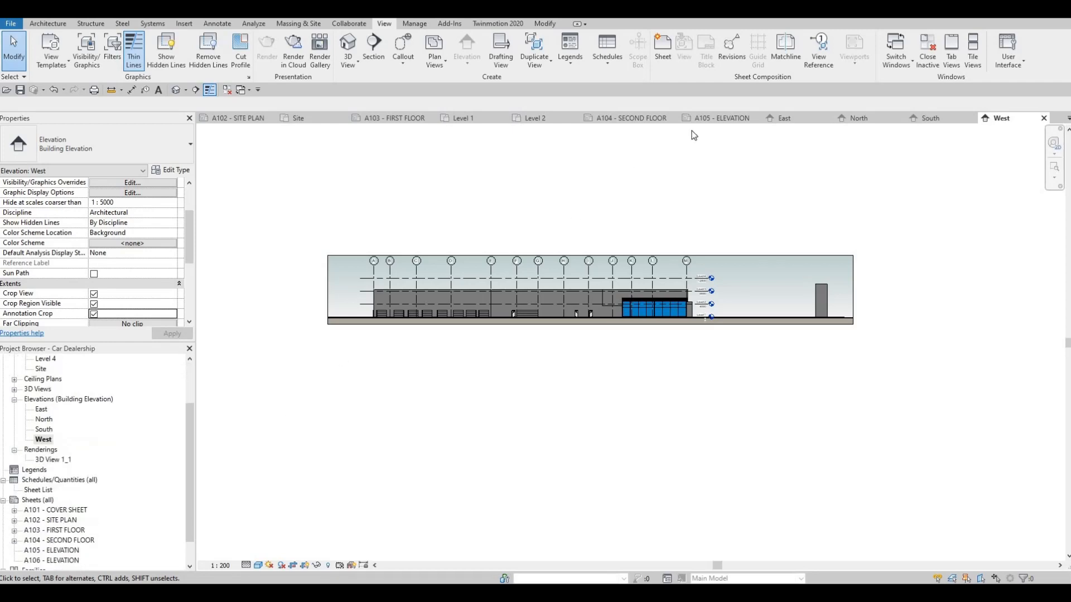
pyautogui.click(719, 118)
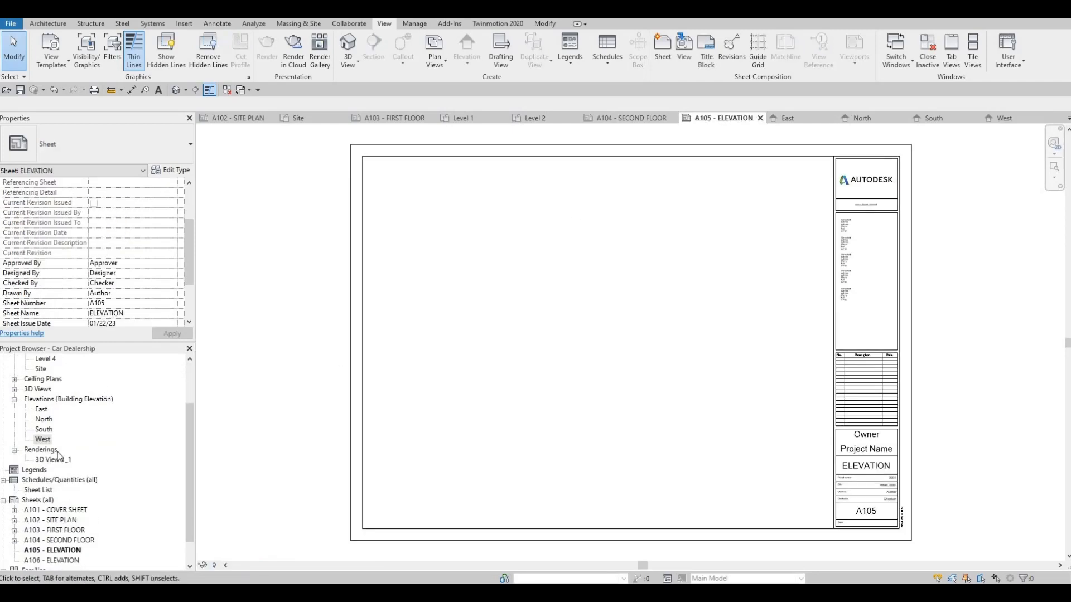
pyautogui.scroll(1, 44, 446)
pyautogui.click(41, 441)
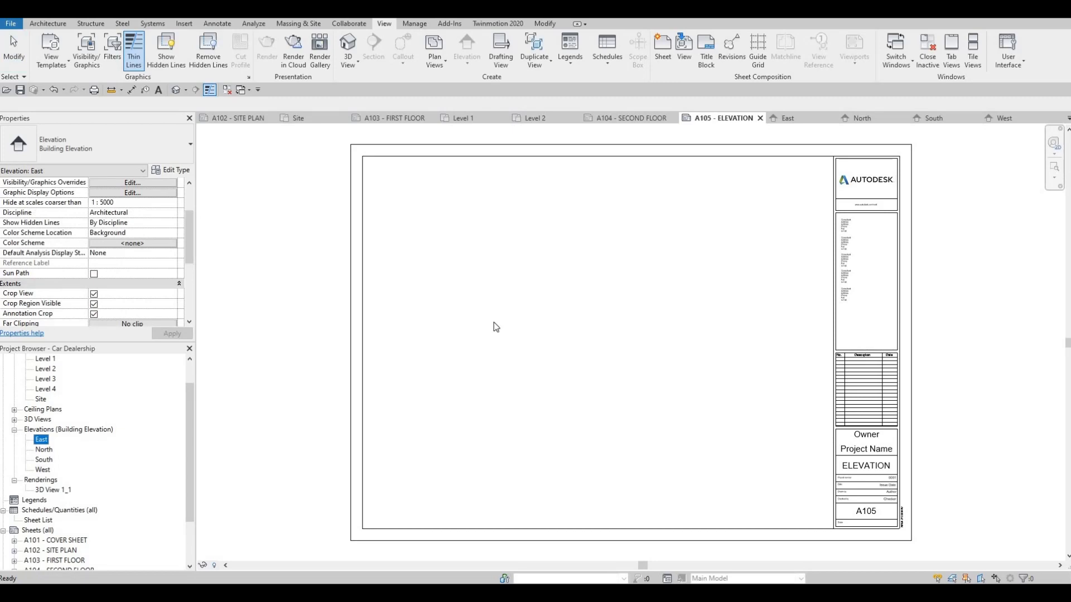
pyautogui.moveTo(634, 263); pyautogui.dragTo(615, 252)
pyautogui.click(613, 247)
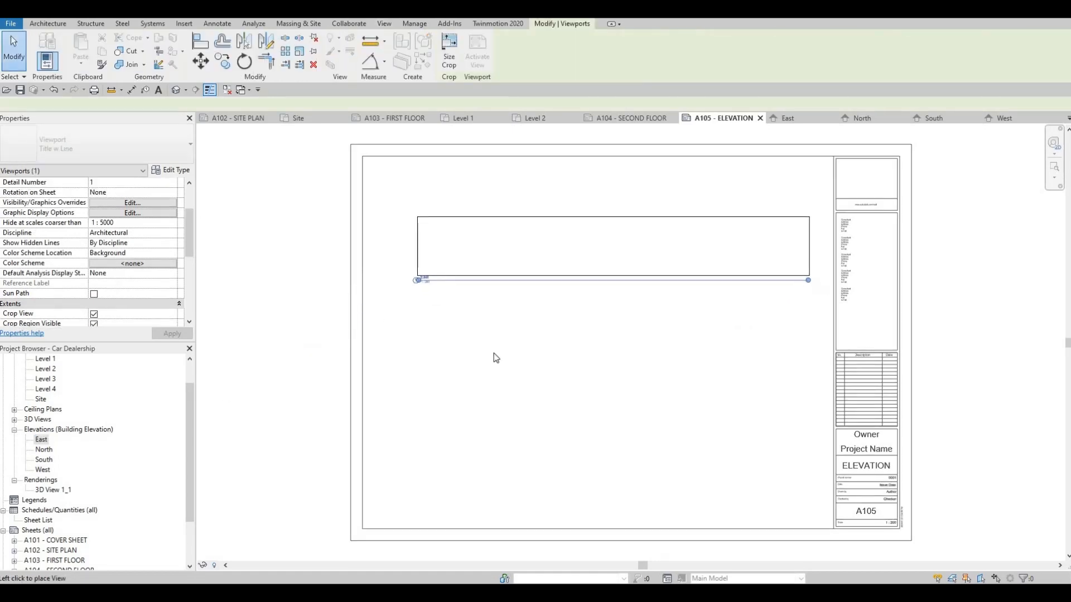
pyautogui.press('Escape')
pyautogui.click(43, 449)
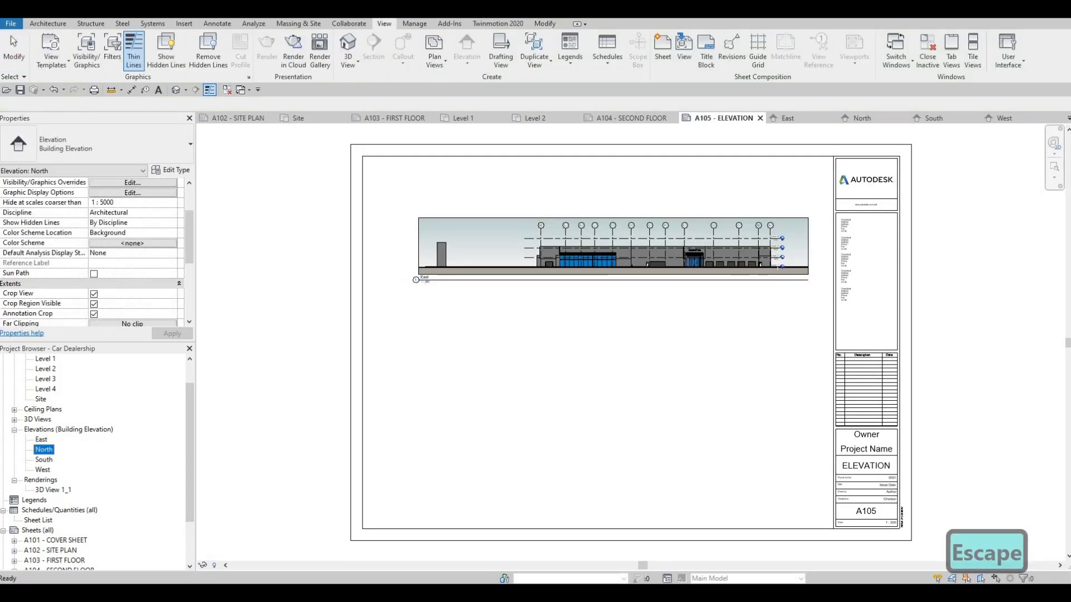
pyautogui.click(615, 377)
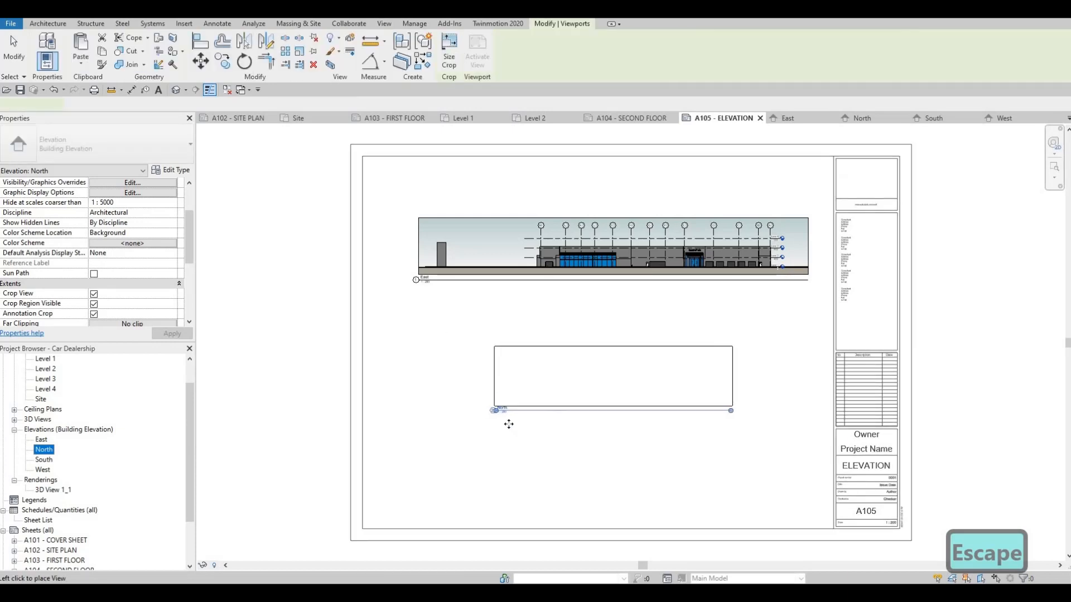
# Step: Open sheet A106 - ELEVATION and place the South elevation in its upper half
pyautogui.scroll(-2, 51, 555)
pyautogui.doubleClick(55, 547)
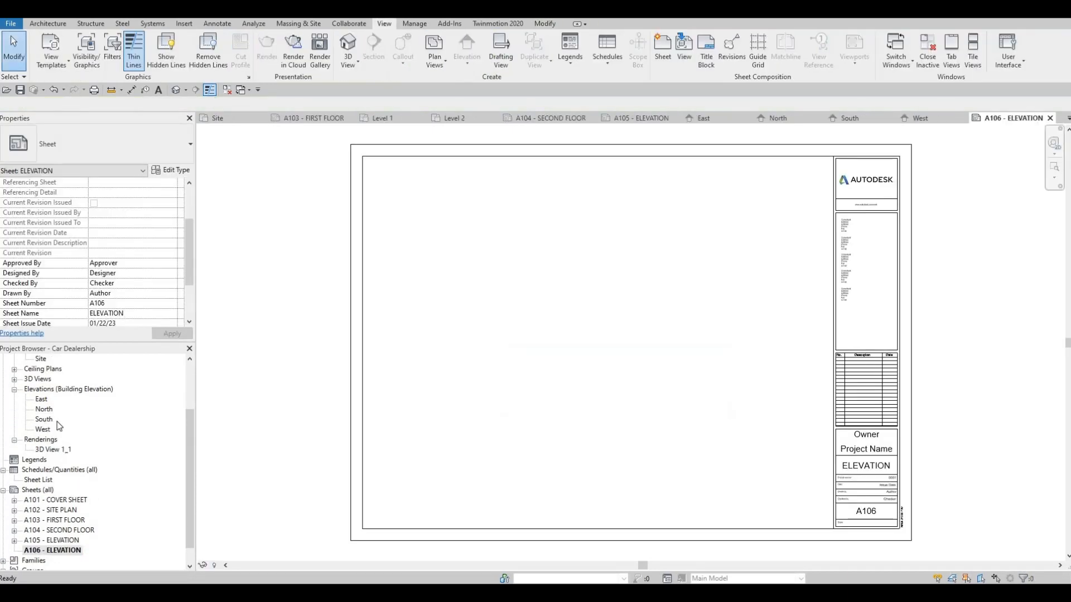
pyautogui.click(52, 420)
pyautogui.moveTo(520, 308); pyautogui.dragTo(597, 274)
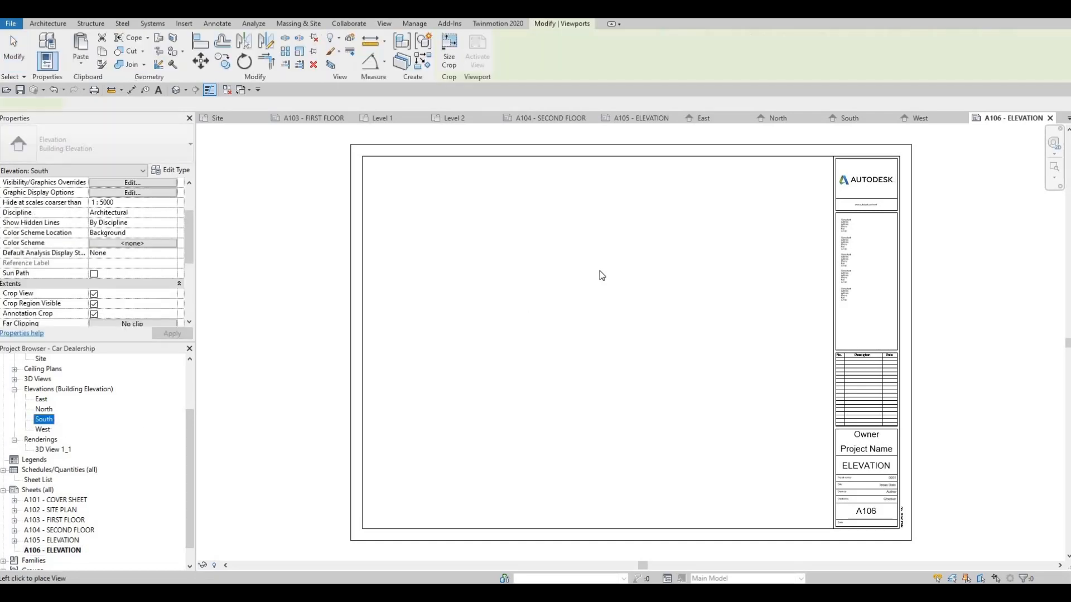
pyautogui.click(600, 269)
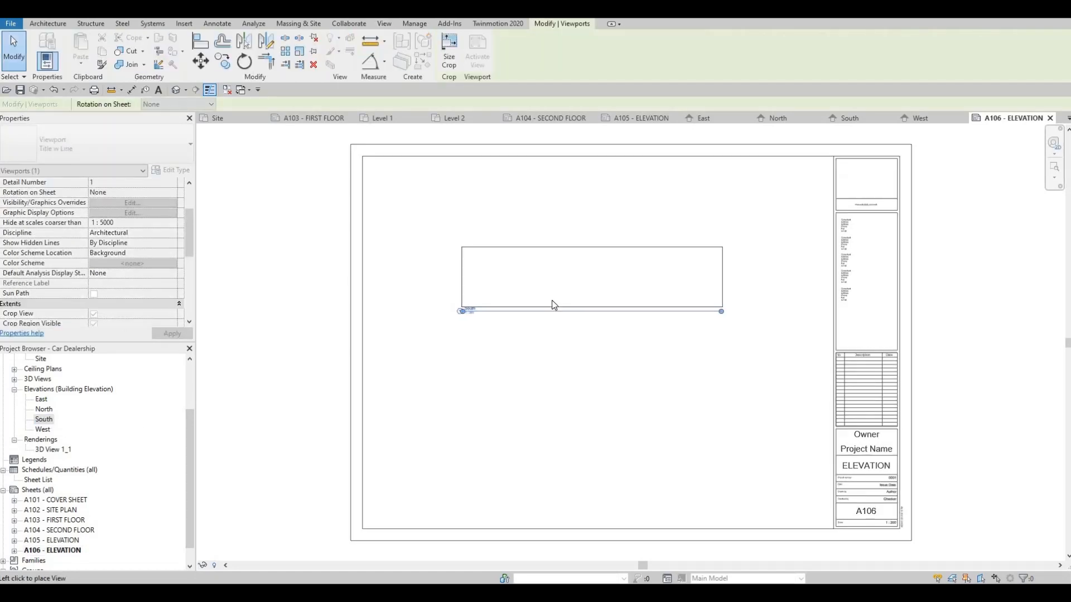
# Step: Place the West elevation below the South elevation on sheet A106 and end the placement
pyautogui.click(43, 430)
pyautogui.moveTo(517, 426); pyautogui.dragTo(607, 405)
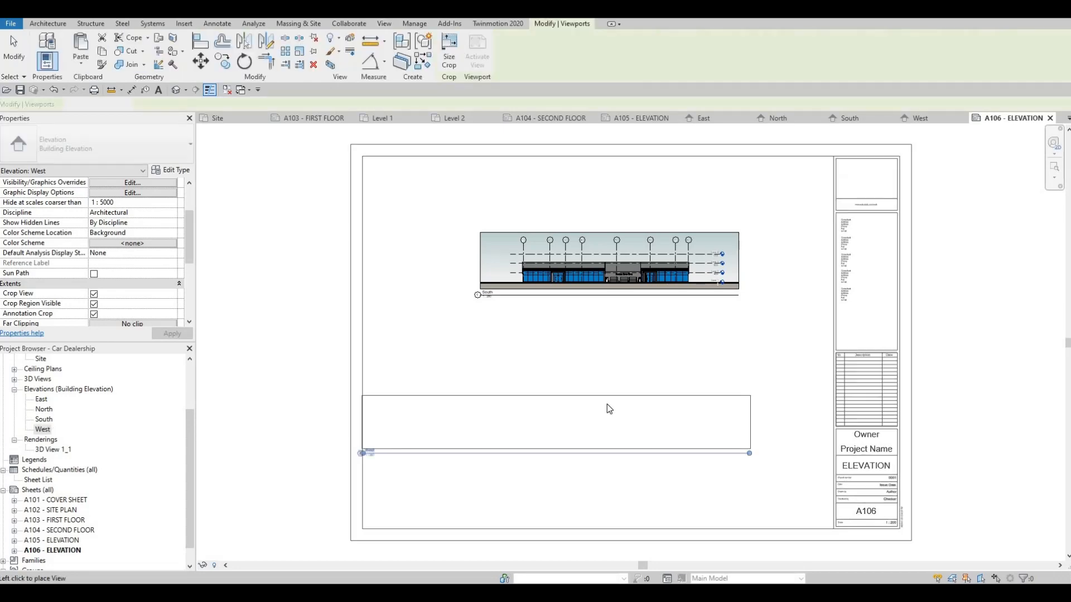
pyautogui.click(633, 448)
pyautogui.press('Escape')
pyautogui.press('Escape')
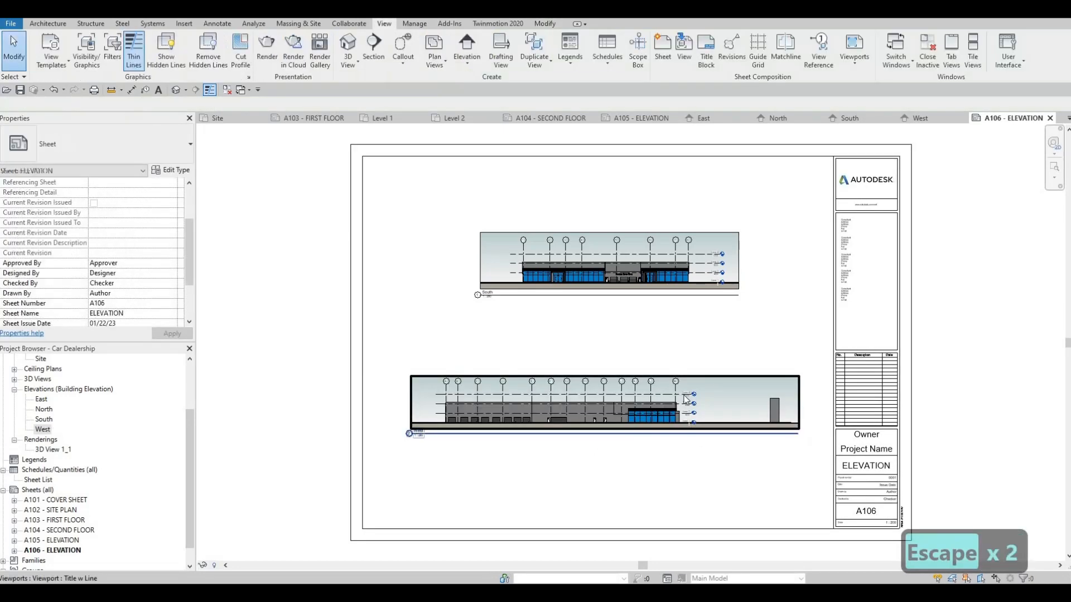
pyautogui.moveTo(687, 444); pyautogui.dragTo(686, 407, button='middle')
pyautogui.scroll(-5, 619, 418)
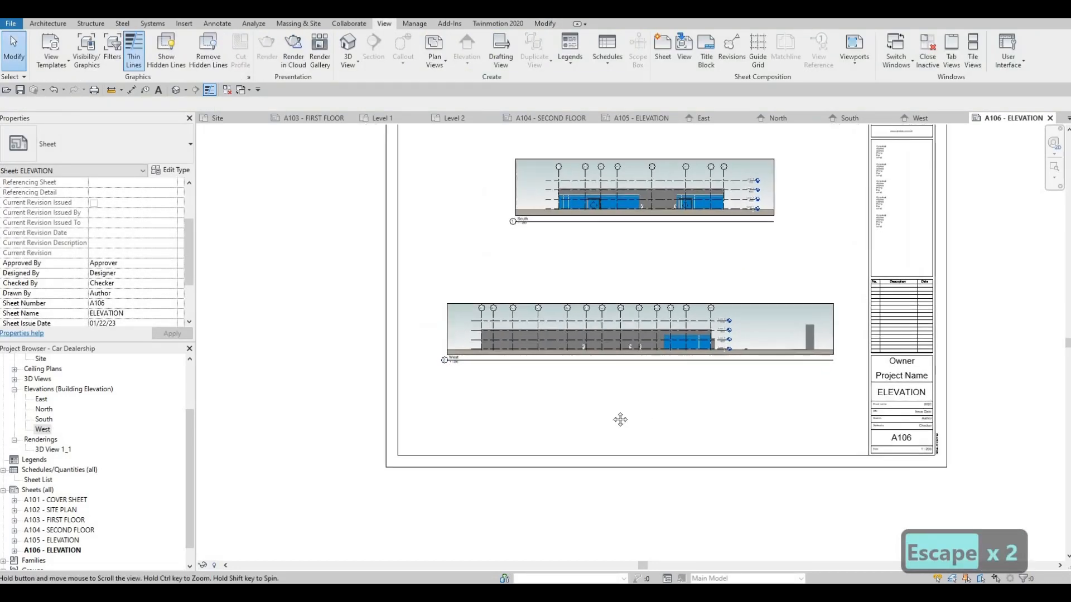
# Step: Set the print range to selected views/sheets, hide the views from the selection list and check all sheets A101 to A106
pyautogui.press('Escape')
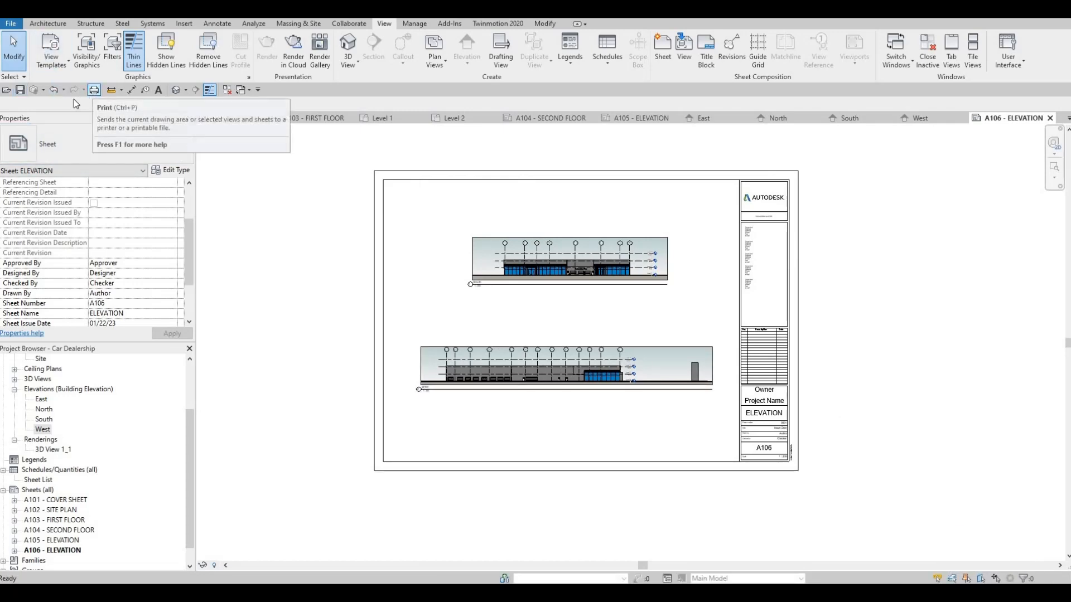
pyautogui.click(93, 90)
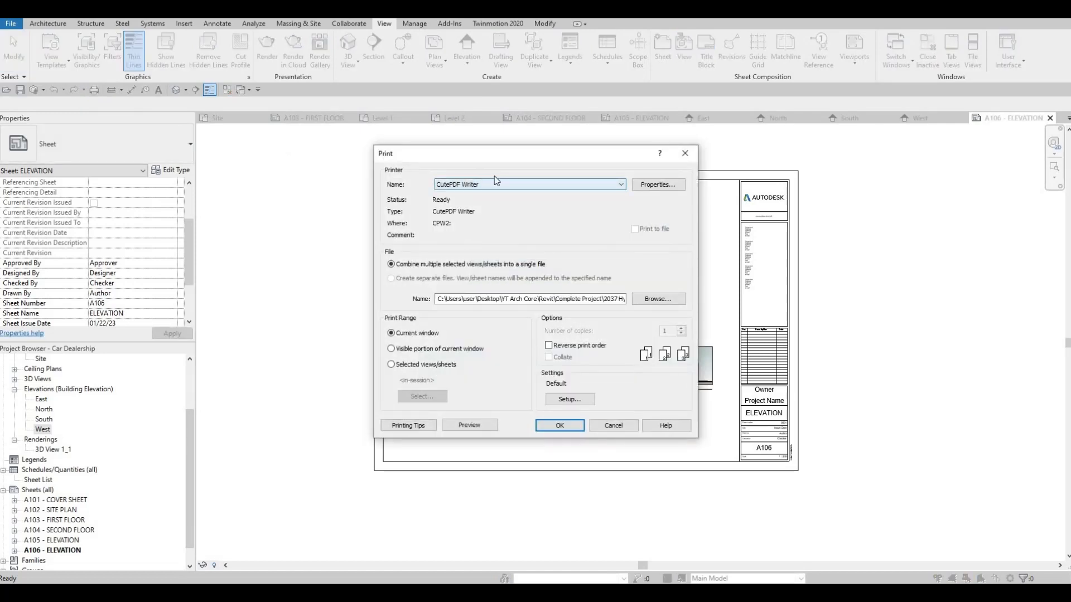
pyautogui.click(392, 365)
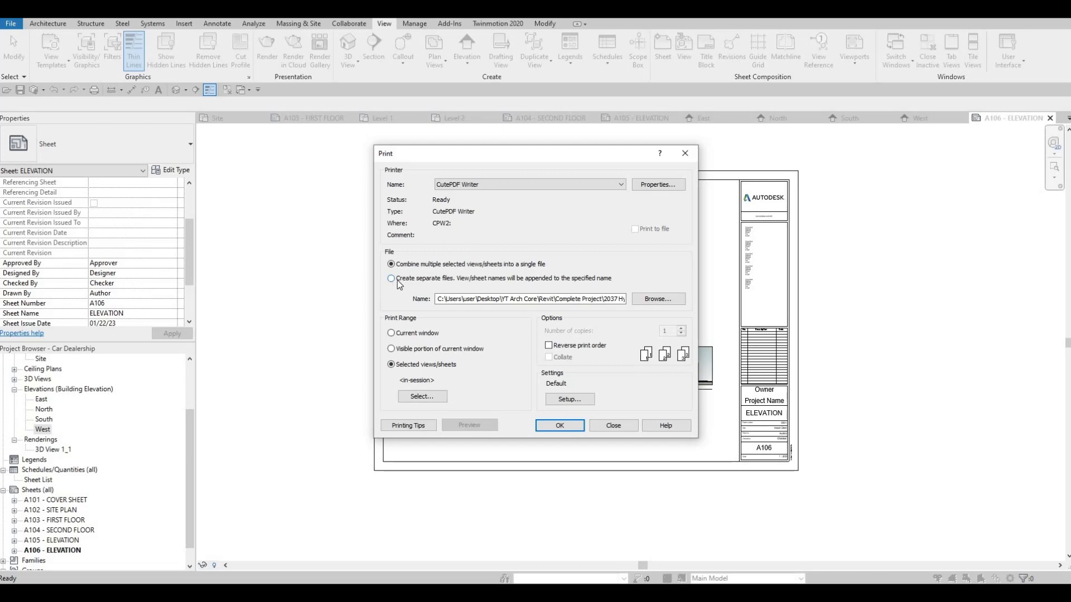
pyautogui.click(420, 399)
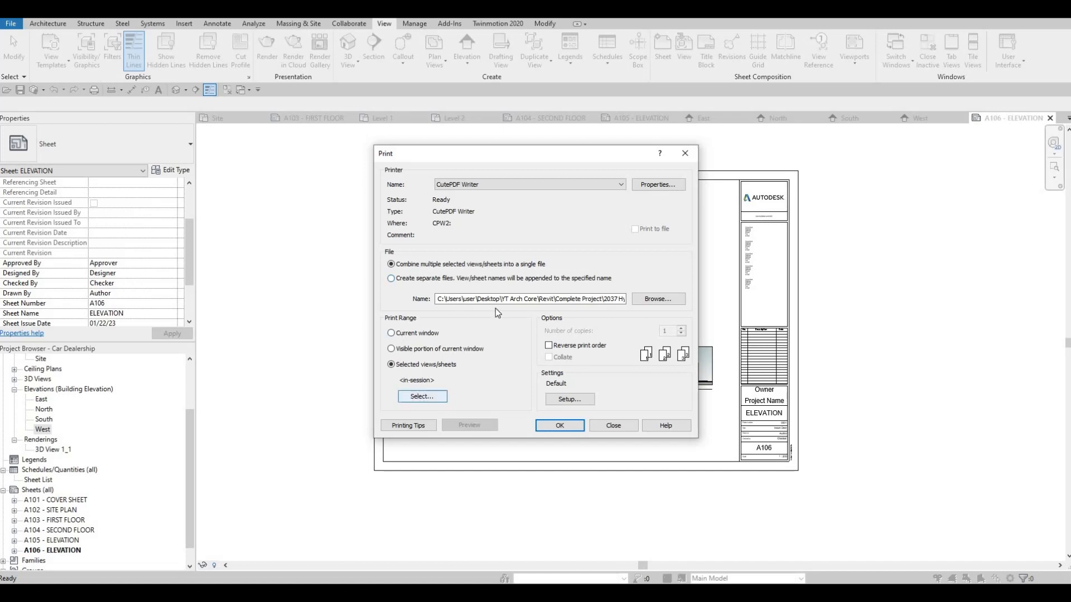
pyautogui.click(509, 432)
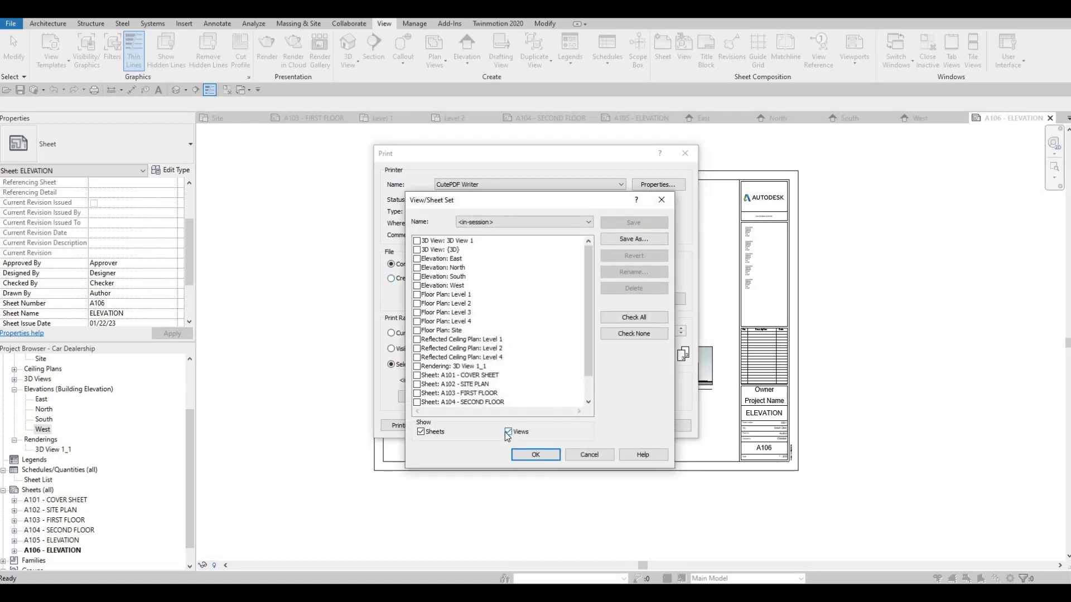
pyautogui.click(634, 319)
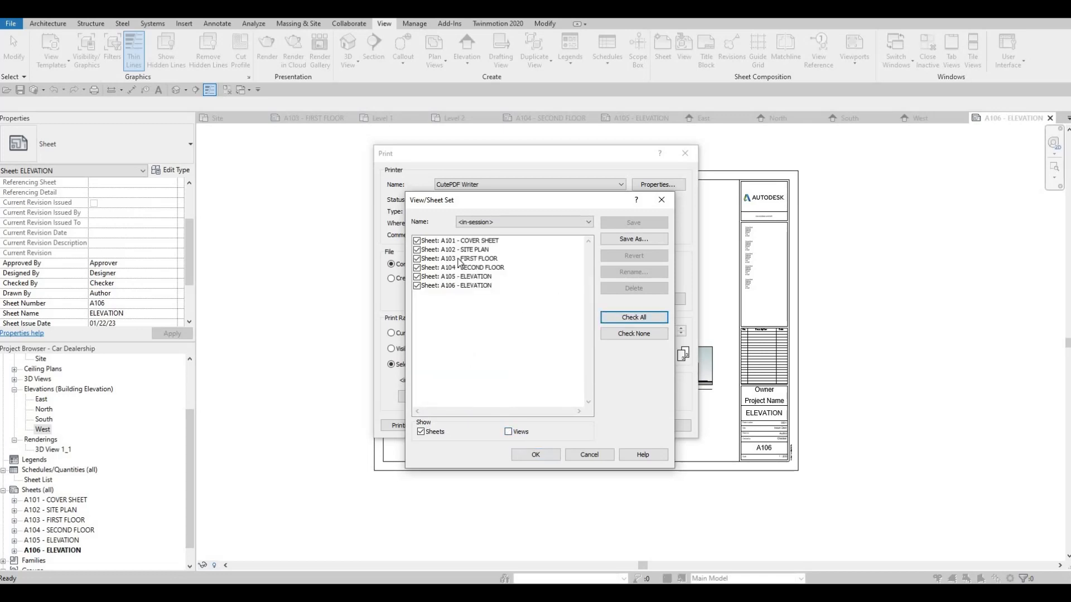
# Step: Save the checked sheets as a new print set named FULLSET
pyautogui.click(633, 240)
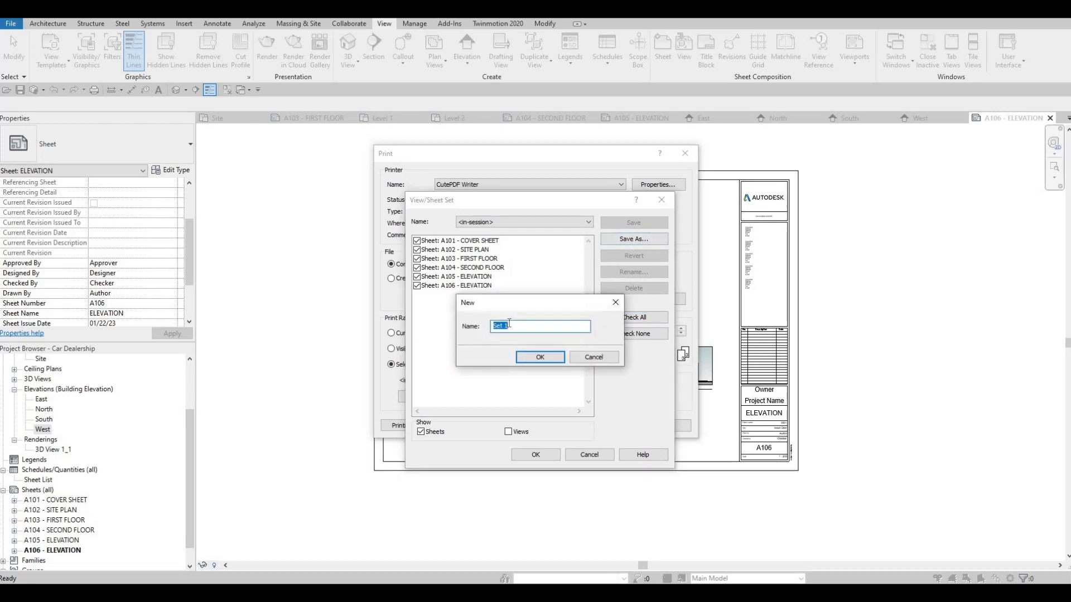
pyautogui.write('FU;L')
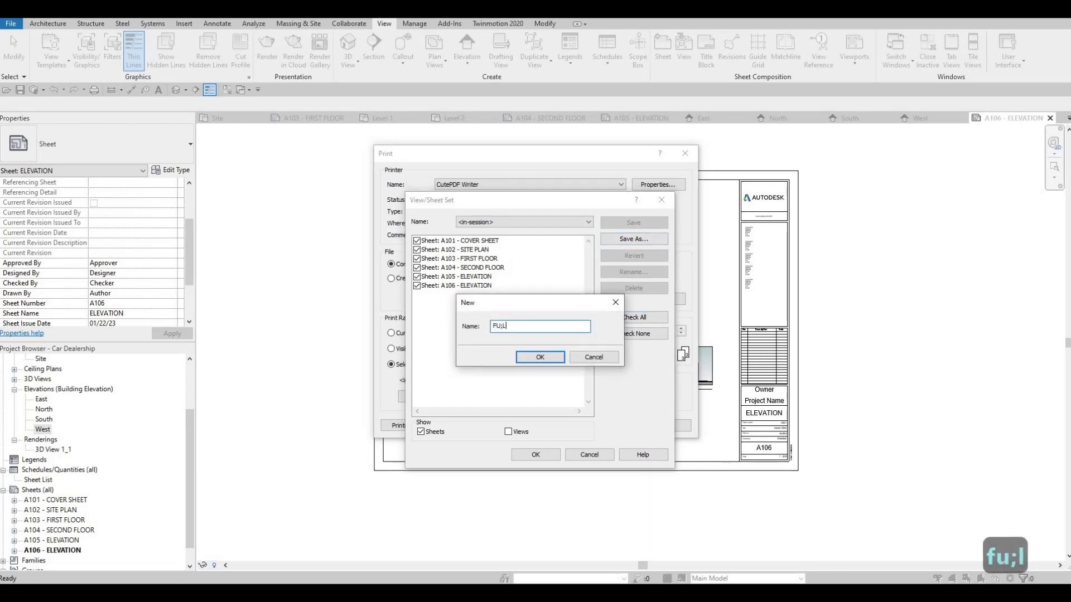
pyautogui.press('BackSpace')
pyautogui.press('BackSpace')
pyautogui.write('LLSET')
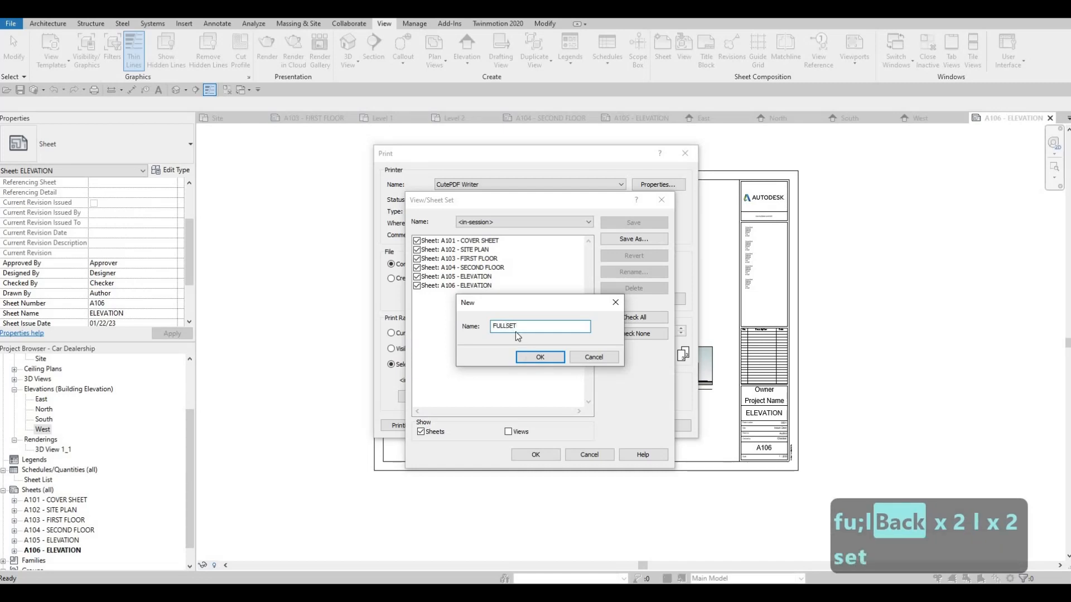
pyautogui.click(539, 357)
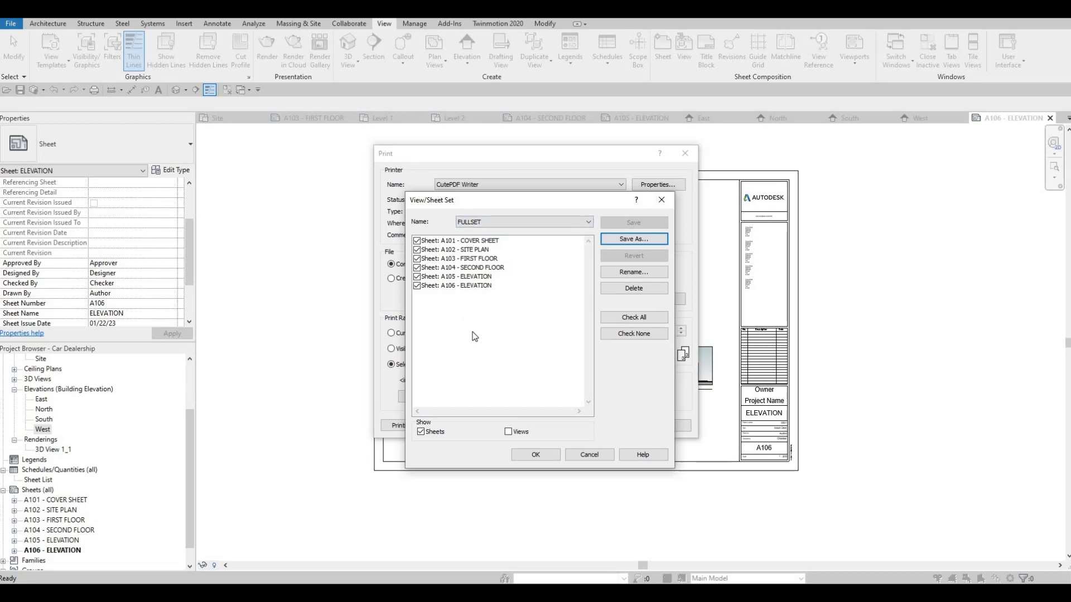
# Step: Accept the FULLSET selection and print it through CutePDF Writer as one combined file
pyautogui.click(533, 223)
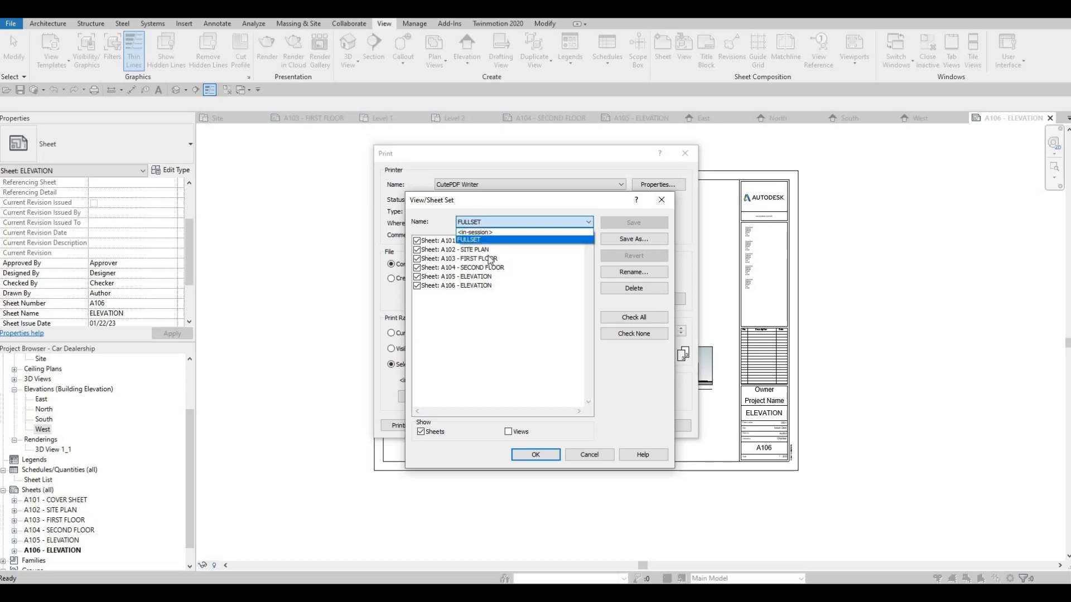
pyautogui.click(530, 457)
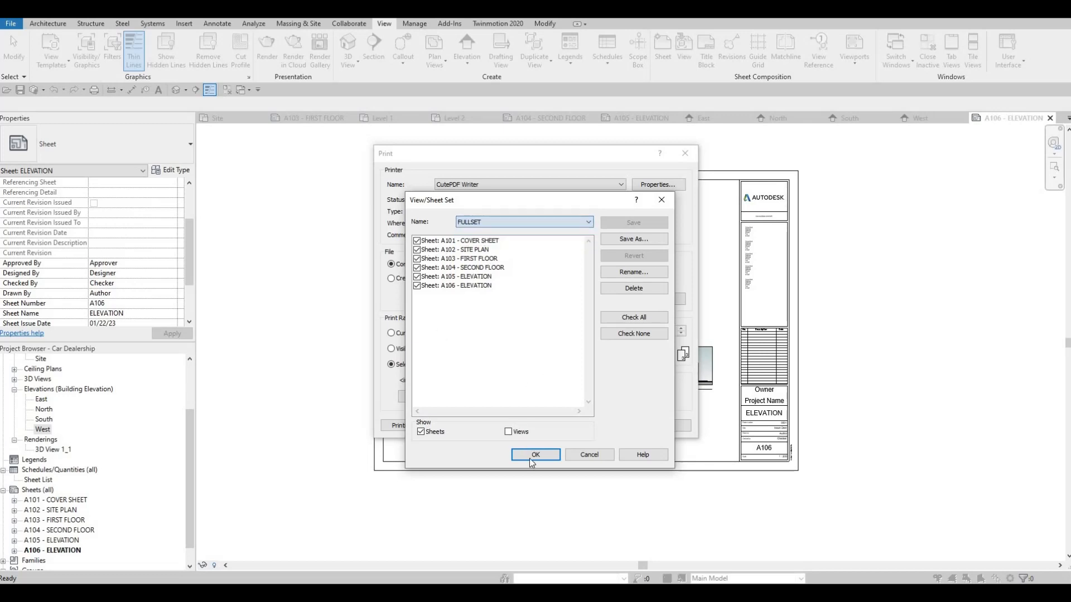
pyautogui.press('Return')
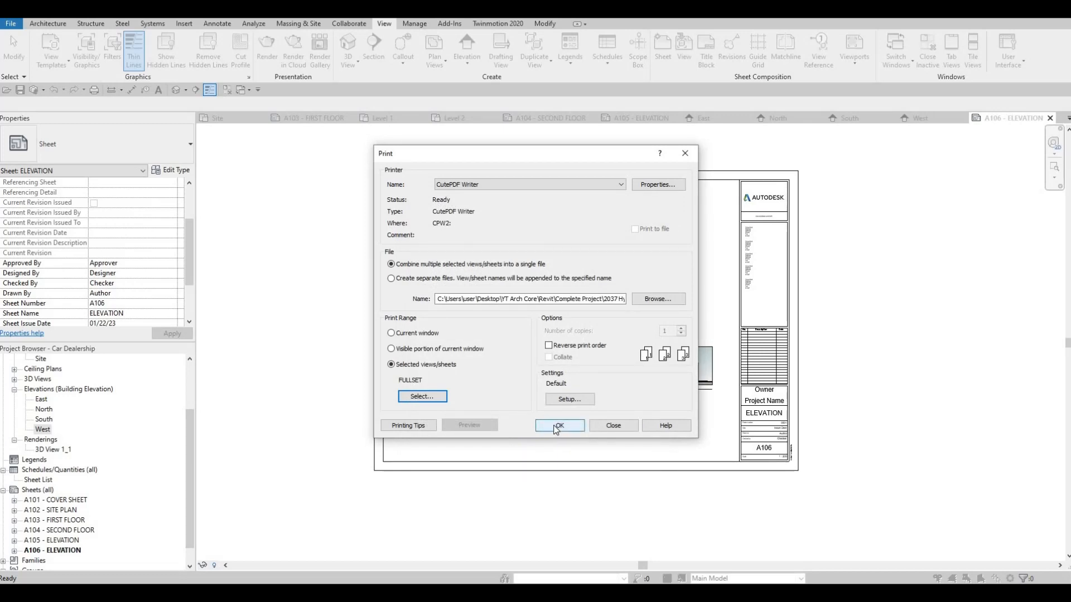
pyautogui.click(557, 427)
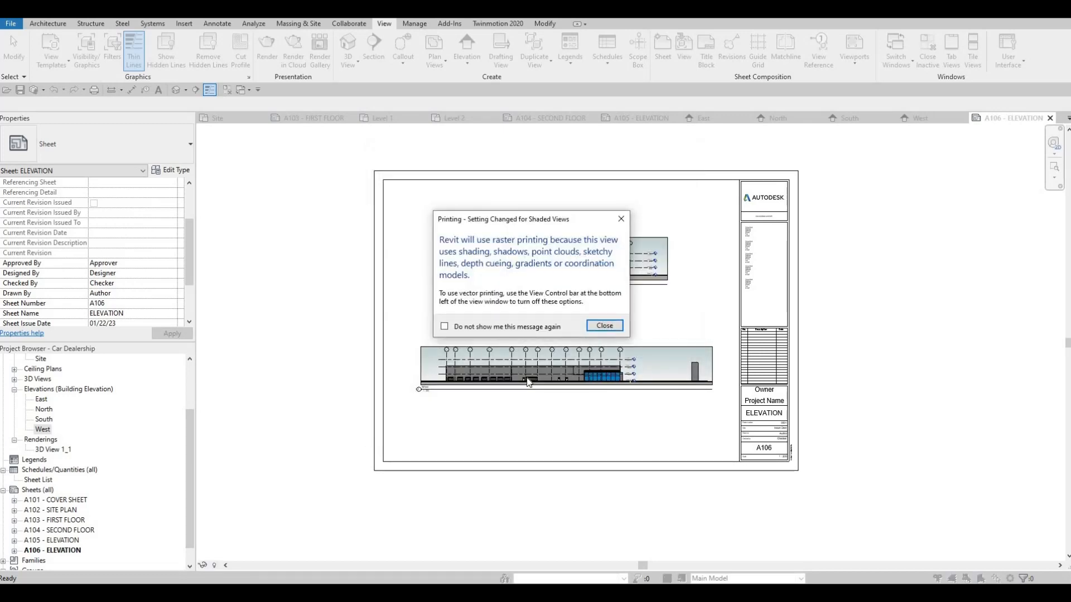
pyautogui.click(605, 328)
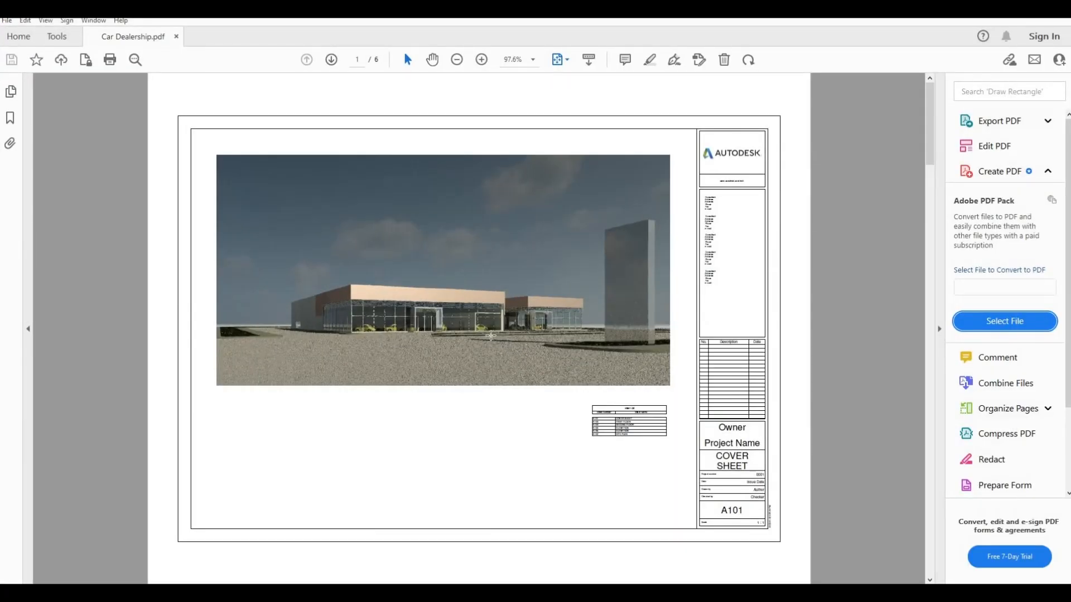
# Step: Examine the rendering and title block on the cover sheet of Car Dealership.pdf
pyautogui.click(493, 374)
pyautogui.keyDown('ctrl'); pyautogui.scroll(3, 497, 370); pyautogui.keyUp('ctrl')
pyautogui.press('Escape')
pyautogui.press('Escape')
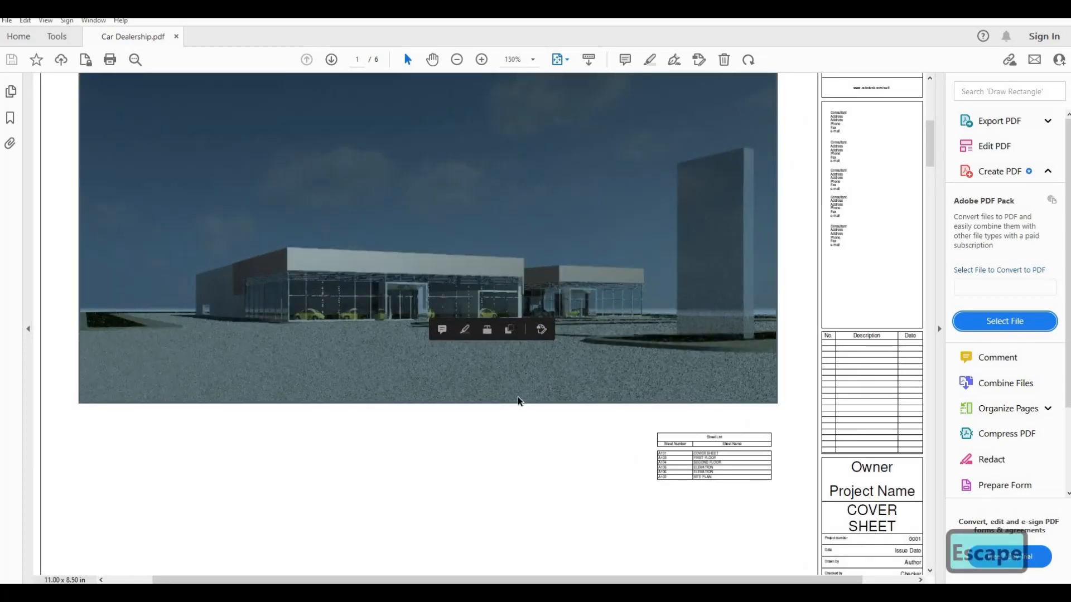
pyautogui.scroll(-1, 535, 350)
pyautogui.scroll(-1, 459, 395)
pyautogui.press('Escape')
pyautogui.keyDown('ctrl'); pyautogui.scroll(-1, 494, 353); pyautogui.keyUp('ctrl')
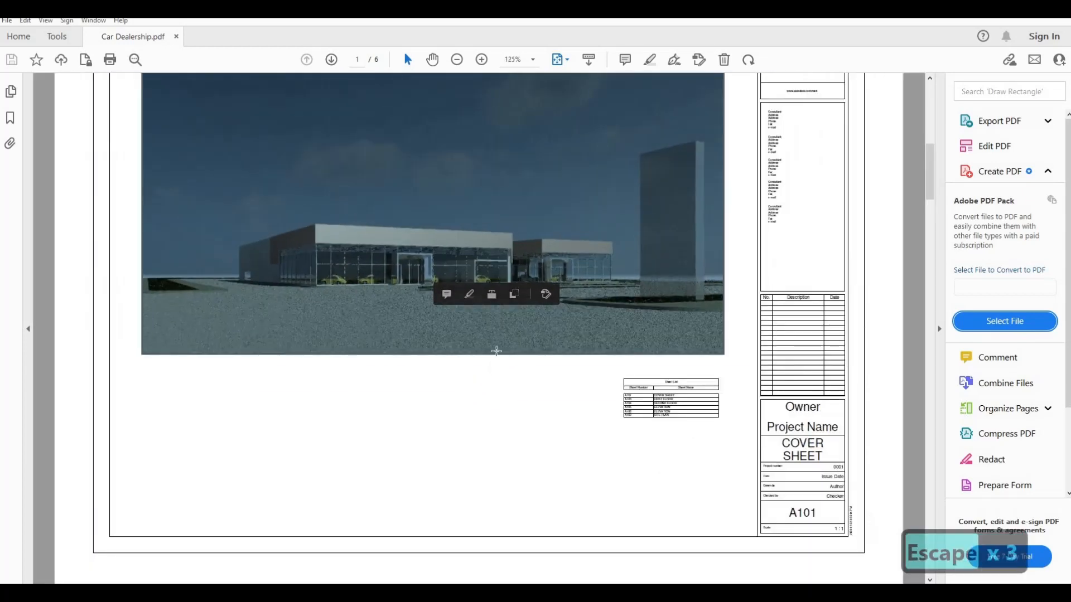
pyautogui.press('Escape')
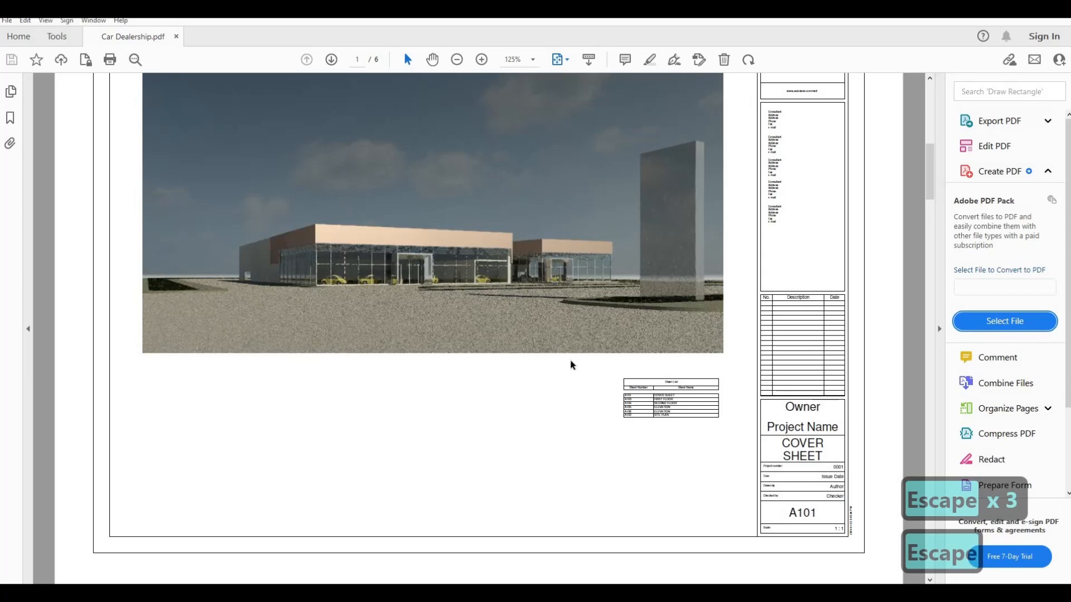
# Step: Check the order of sheet numbers and names in the cover sheet's Sheet List table
pyautogui.scroll(1, 680, 367)
pyautogui.scroll(-3, 677, 370)
pyautogui.keyDown('ctrl'); pyautogui.scroll(-2, 606, 420); pyautogui.keyUp('ctrl')
pyautogui.keyDown('ctrl'); pyautogui.scroll(5, 620, 452); pyautogui.keyUp('ctrl')
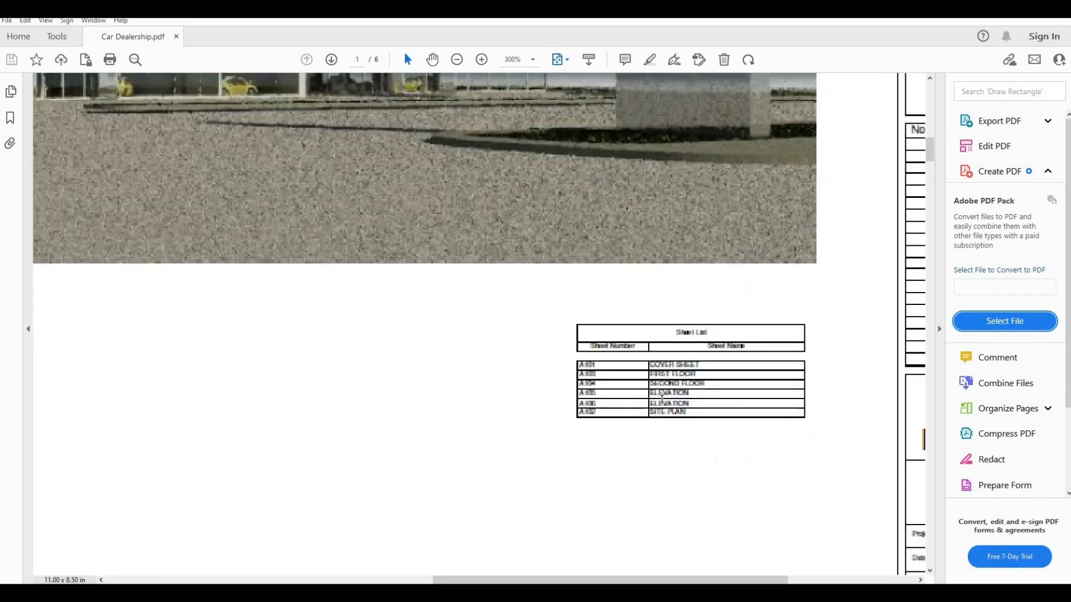
pyautogui.keyDown('ctrl'); pyautogui.scroll(-4, 698, 363); pyautogui.keyUp('ctrl')
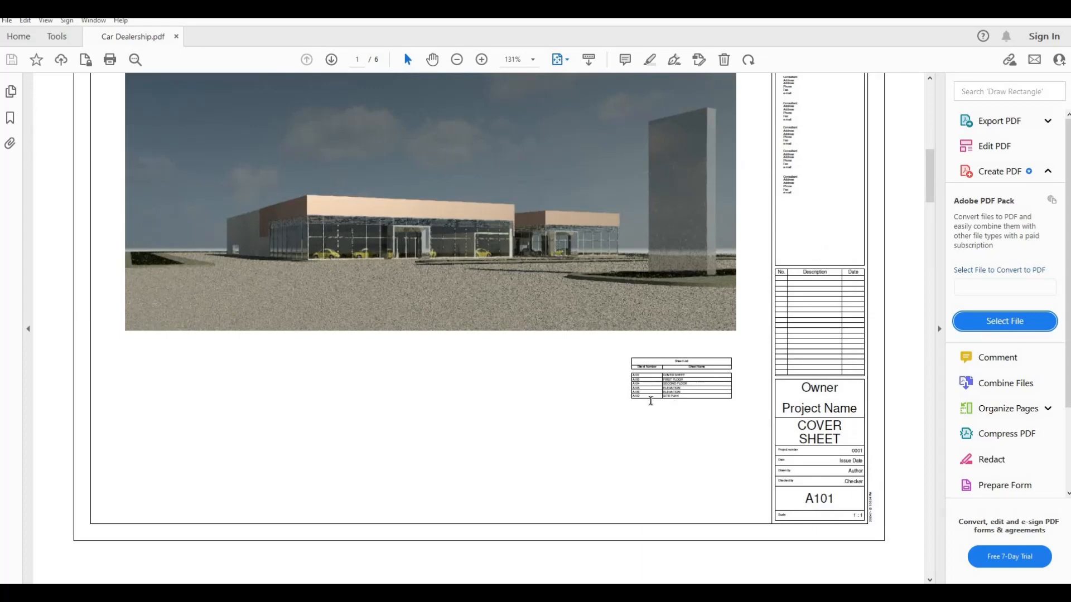
pyautogui.keyDown('ctrl'); pyautogui.scroll(5, 675, 396); pyautogui.keyUp('ctrl')
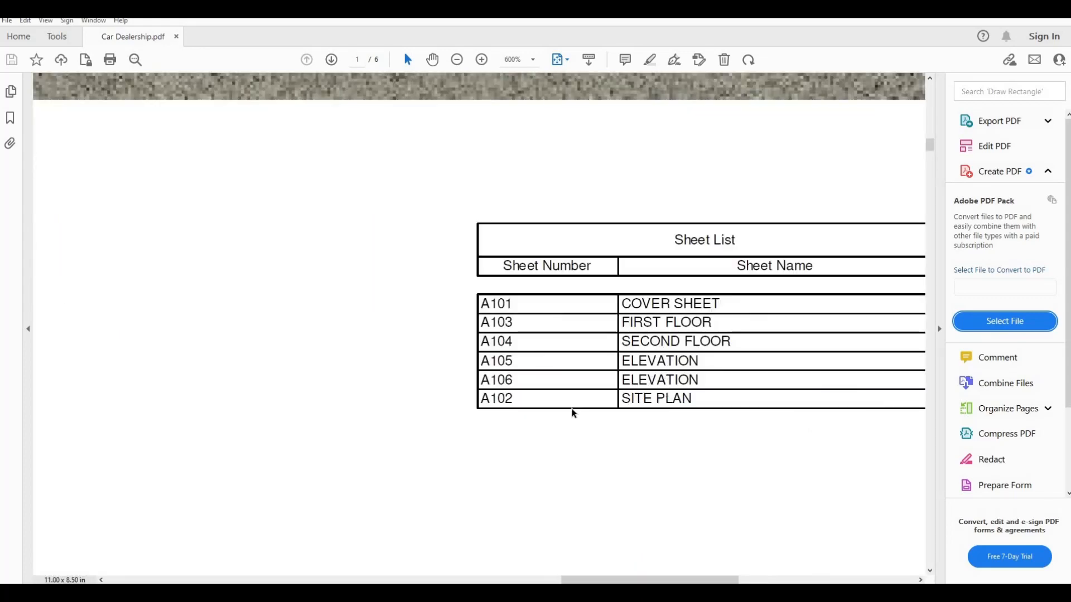
pyautogui.keyDown('ctrl'); pyautogui.scroll(-4, 573, 408); pyautogui.keyUp('ctrl')
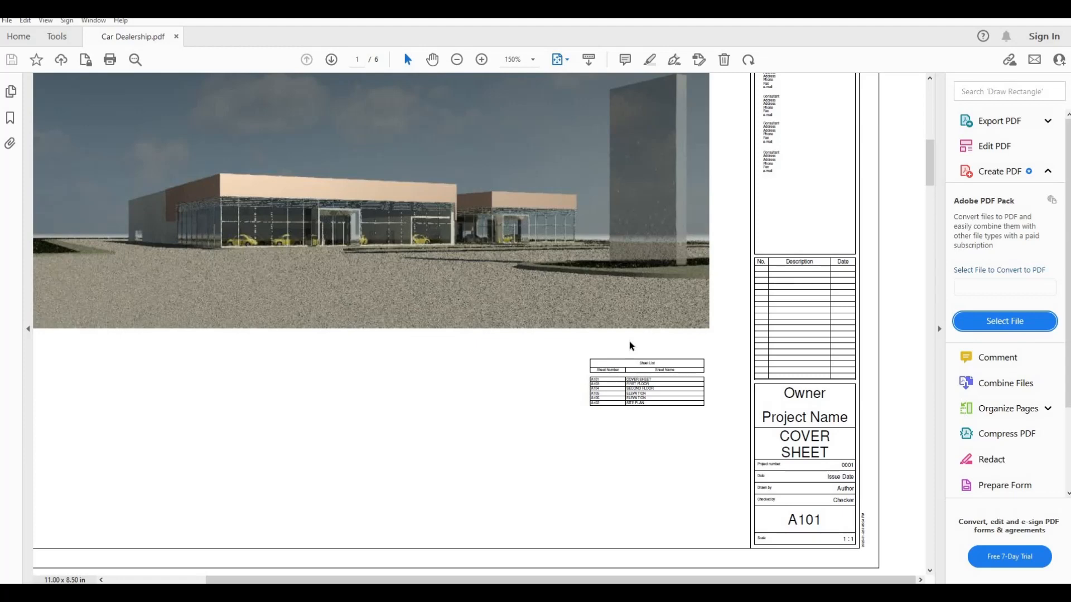
# Step: Review the remaining pages of the PDF, from the cover sheet through the floor plans to elevation sheets A105 and A106
pyautogui.scroll(-2, 624, 340)
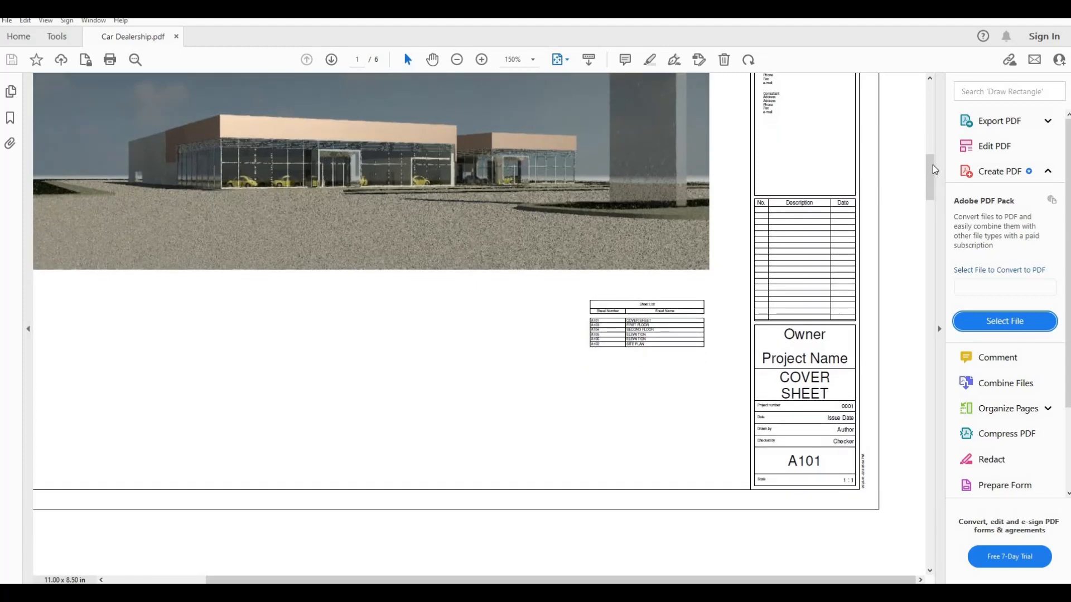
pyautogui.keyDown('ctrl'); pyautogui.scroll(-4, 562, 275); pyautogui.keyUp('ctrl')
pyautogui.keyDown('ctrl'); pyautogui.scroll(1, 904, 162); pyautogui.keyUp('ctrl')
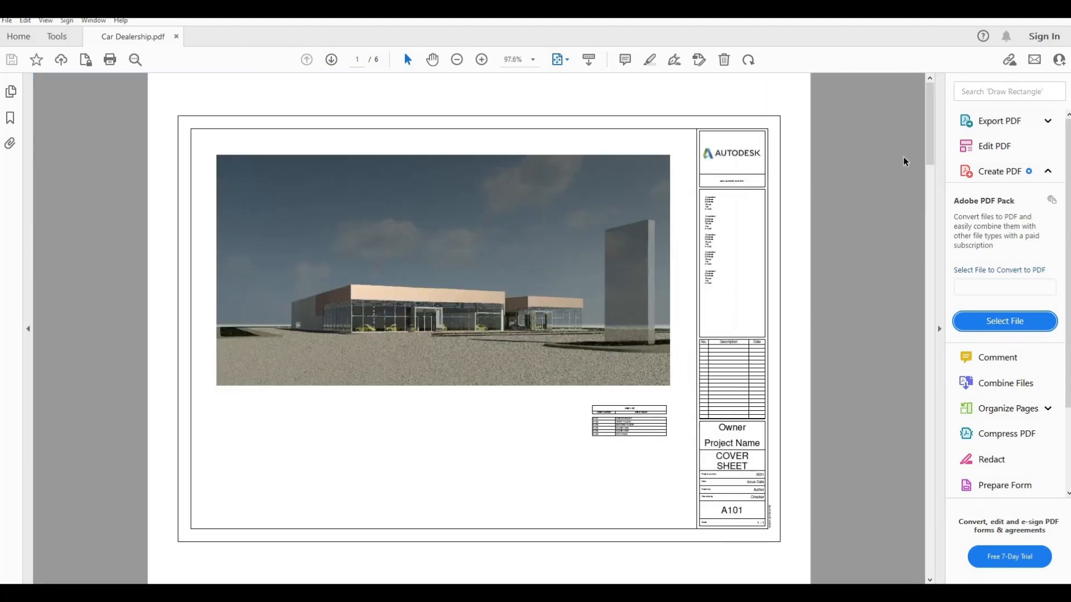
pyautogui.moveTo(931, 128); pyautogui.dragTo(745, 217)
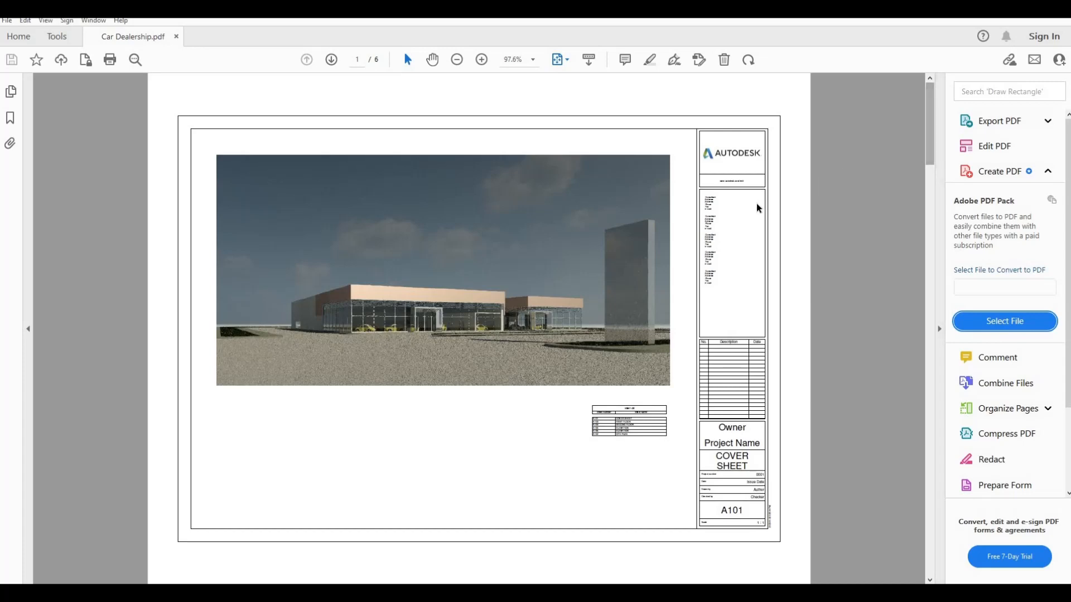
pyautogui.scroll(1, 739, 214)
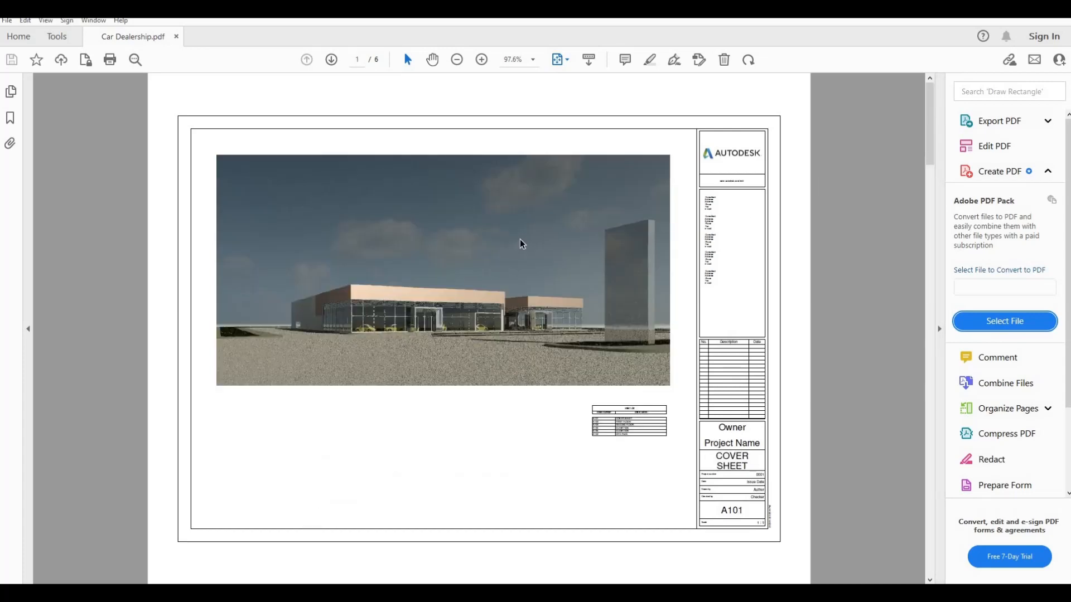
pyautogui.scroll(-1, 525, 267)
pyautogui.scroll(-2, 531, 338)
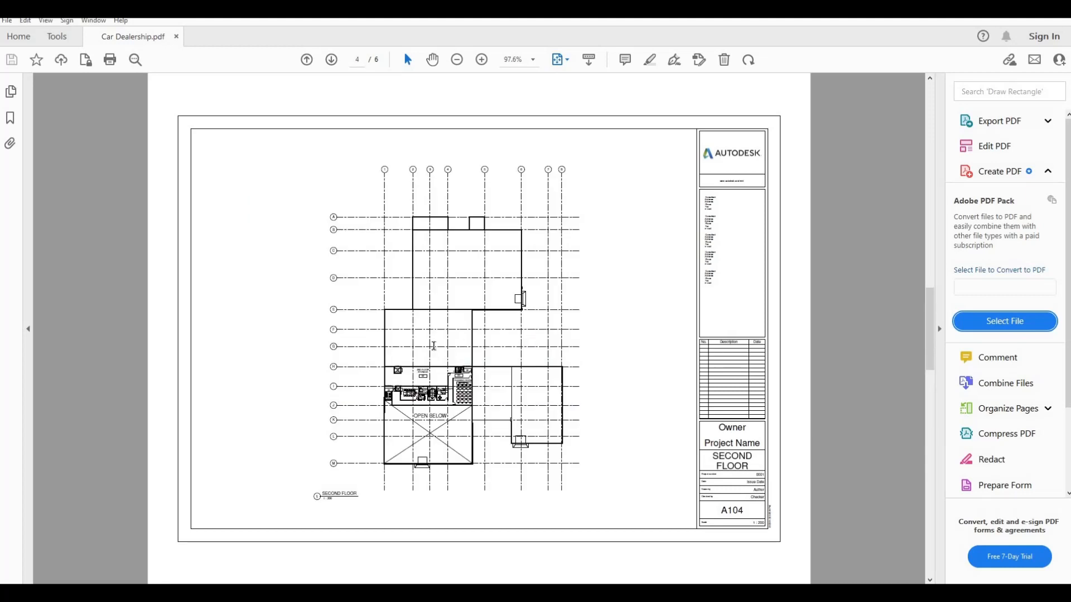
pyautogui.scroll(1, 434, 346)
pyautogui.scroll(-1, 435, 350)
pyautogui.scroll(-1, 313, 337)
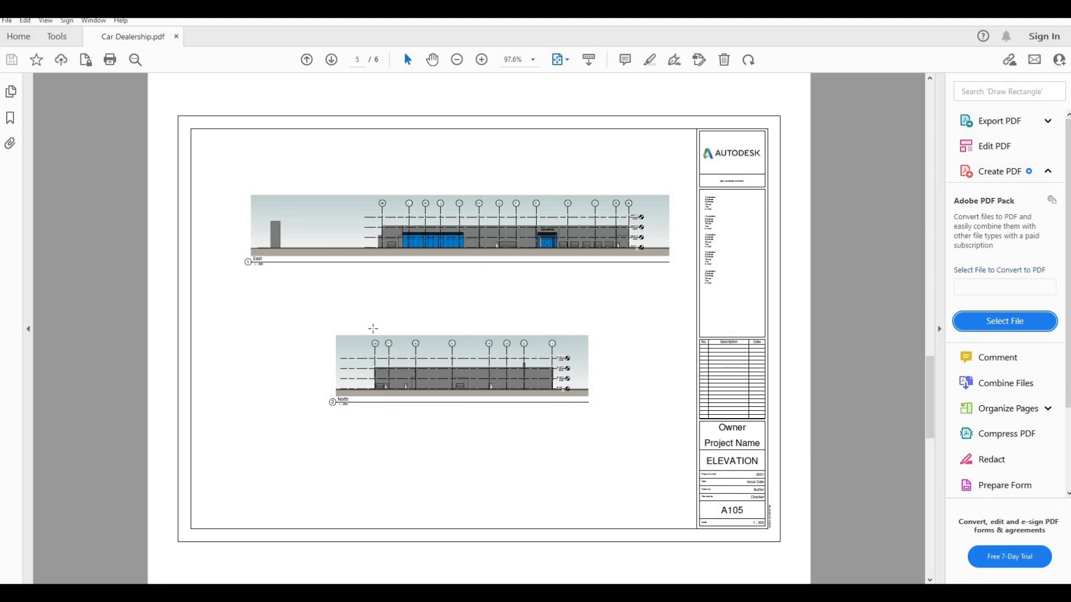
pyautogui.scroll(-1, 373, 329)
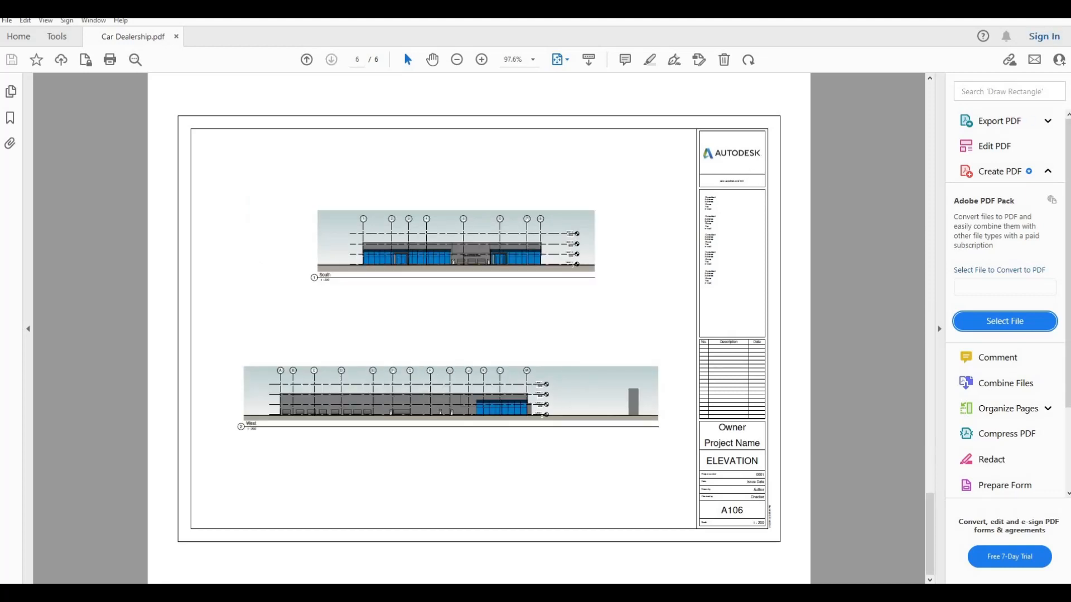
# Step: Switch back to Revit and open the Sheet List schedule placed on sheet A101 - COVER SHEET
pyautogui.hotkey('alt', 'Tab')
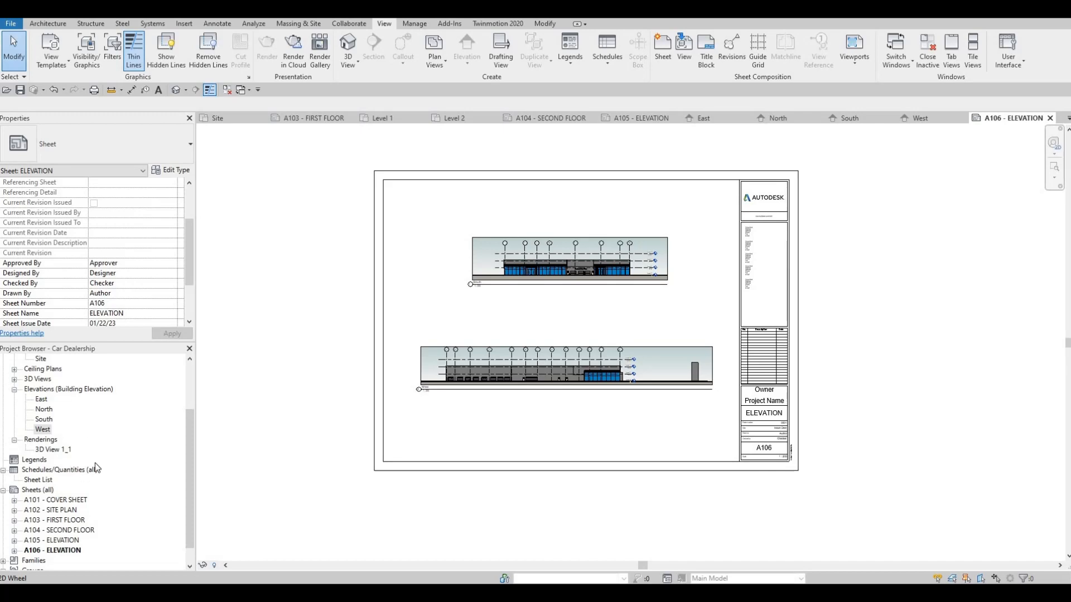
pyautogui.scroll(-1, 17, 500)
pyautogui.click(15, 490)
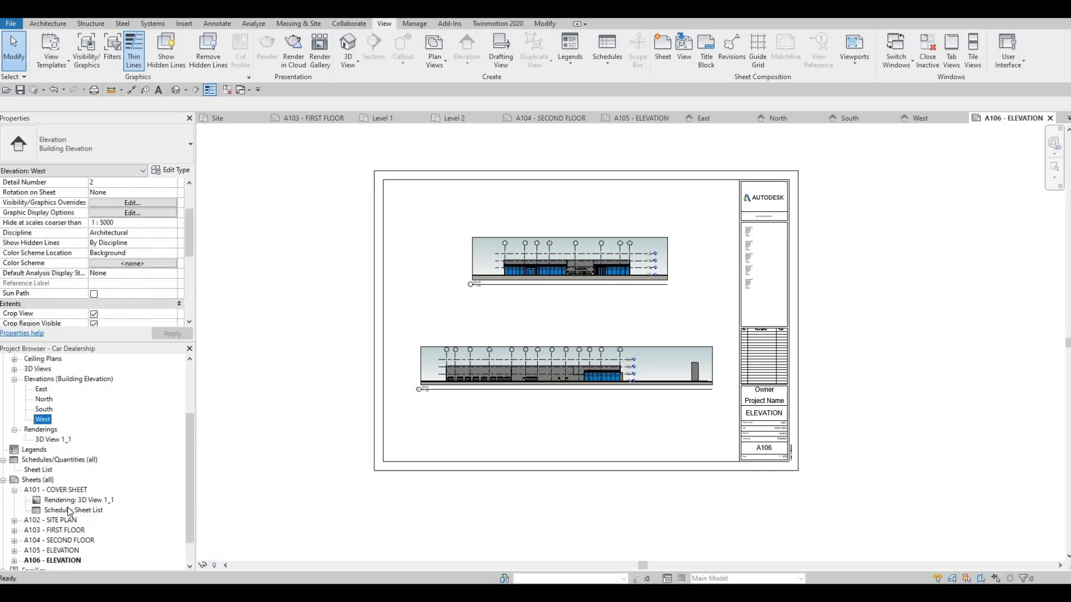
pyautogui.doubleClick(71, 510)
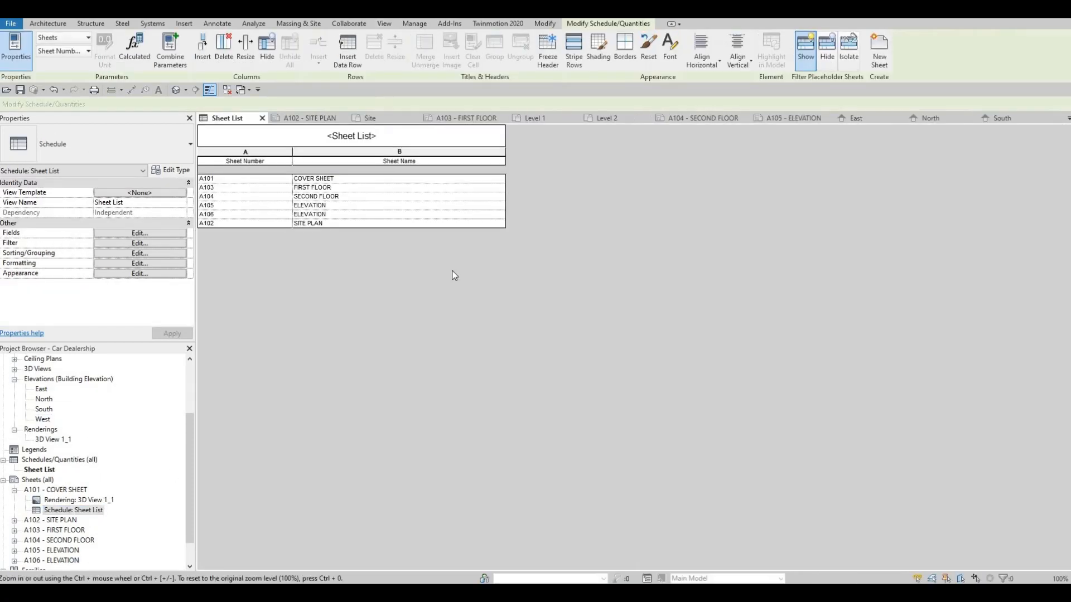
# Step: Sort the Sheet List schedule by Sheet Number in ascending order
pyautogui.press('F1')
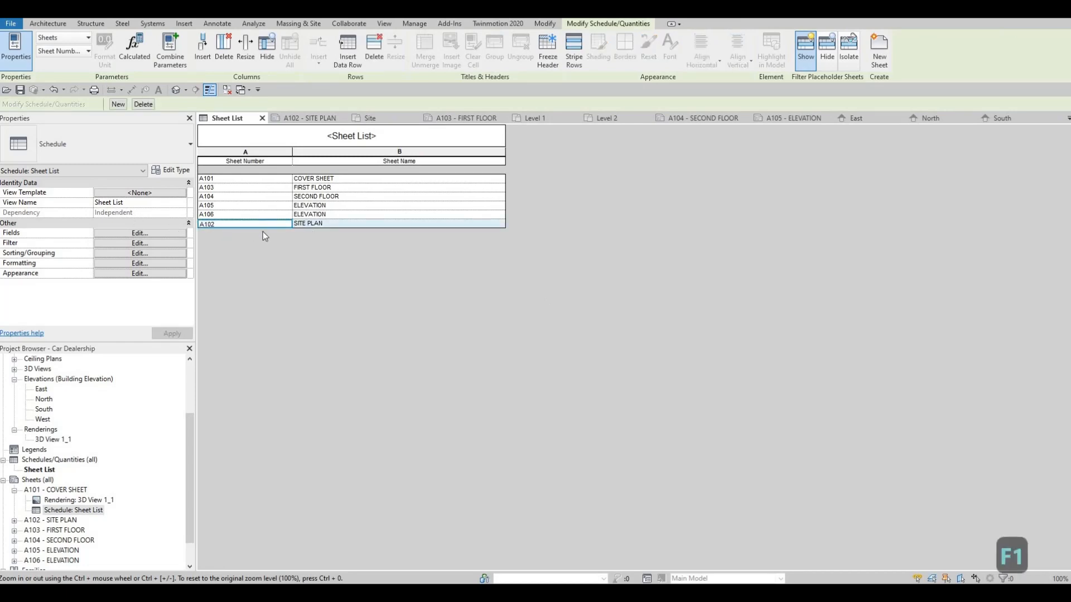
pyautogui.click(495, 225)
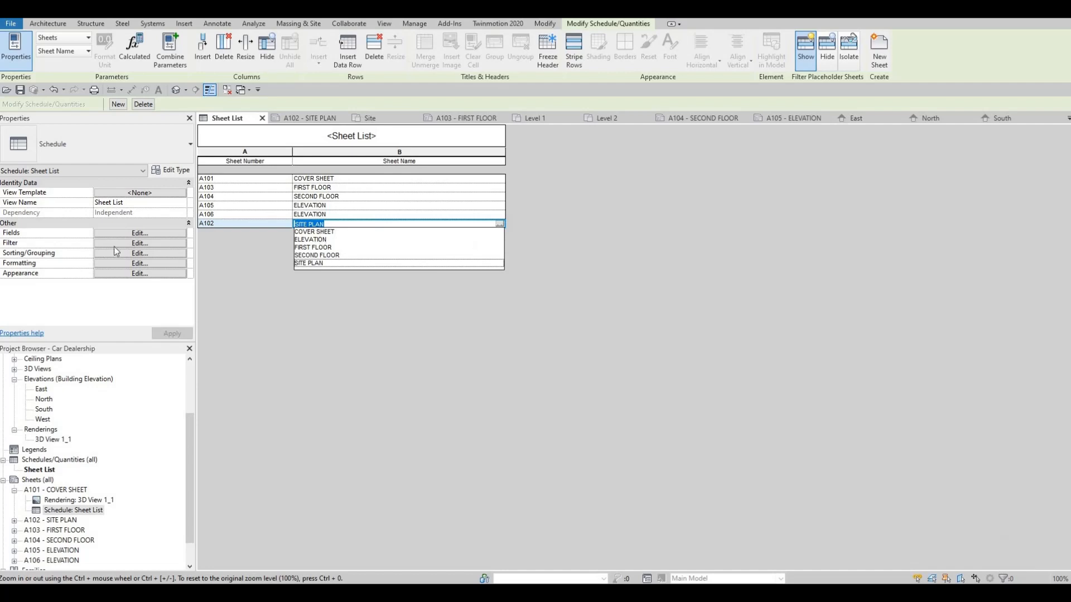
pyautogui.click(133, 231)
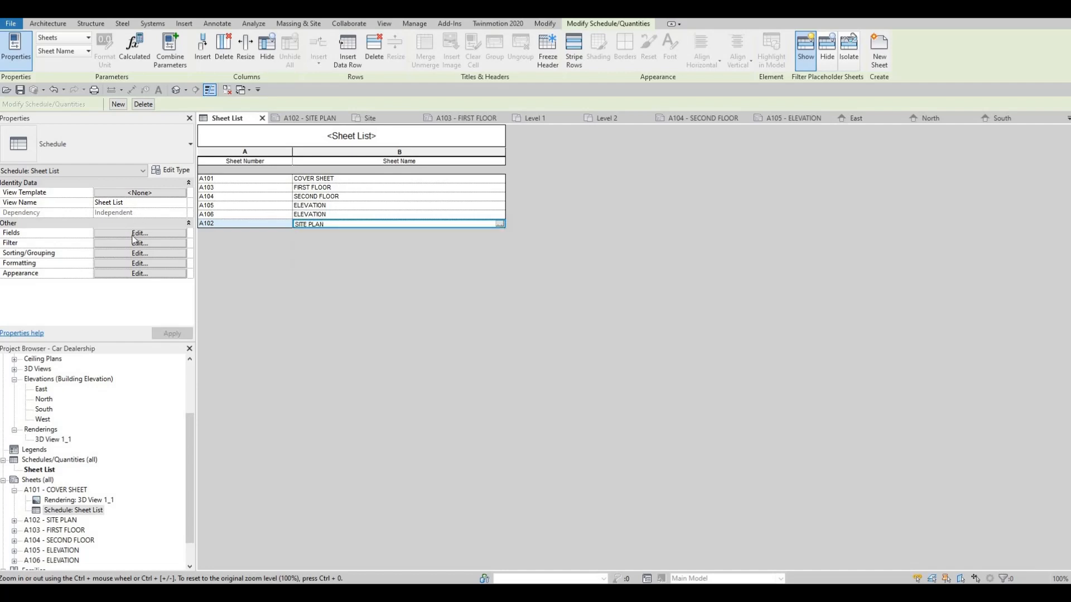
pyautogui.click(135, 233)
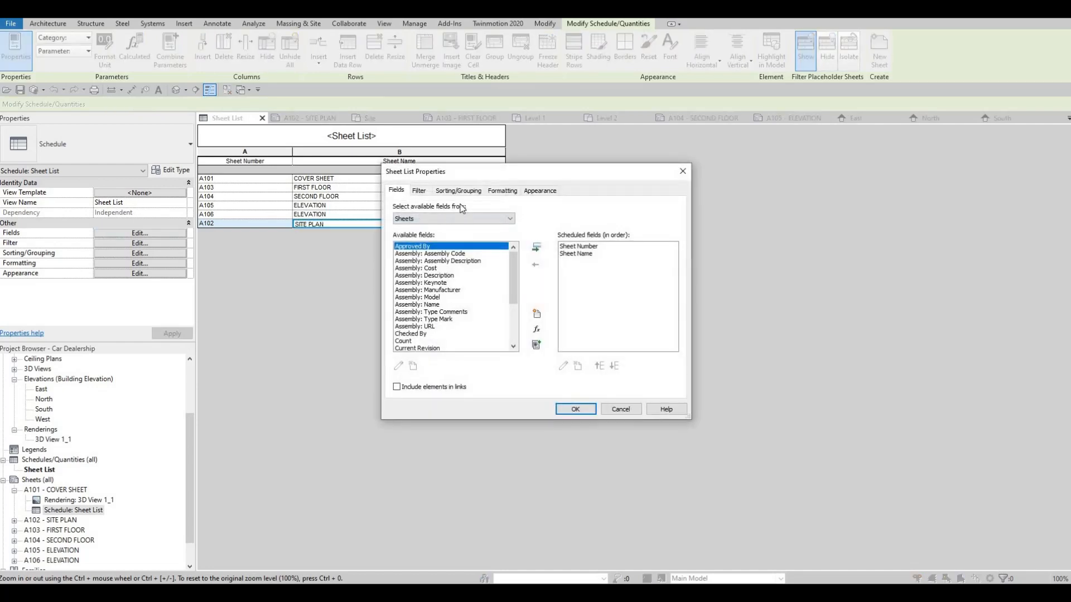
pyautogui.click(455, 190)
pyautogui.click(502, 208)
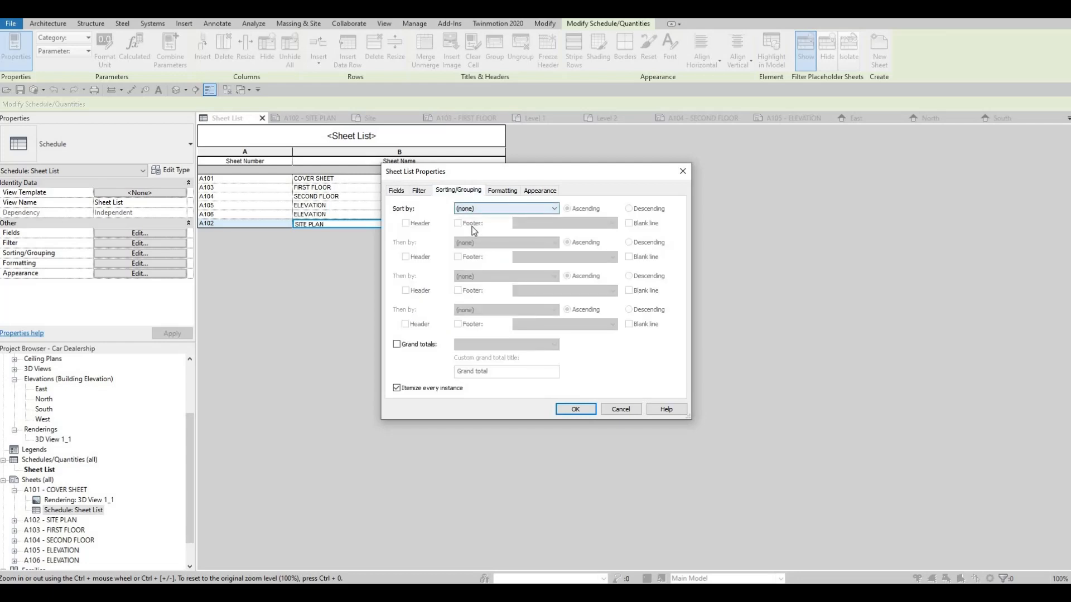
pyautogui.click(471, 228)
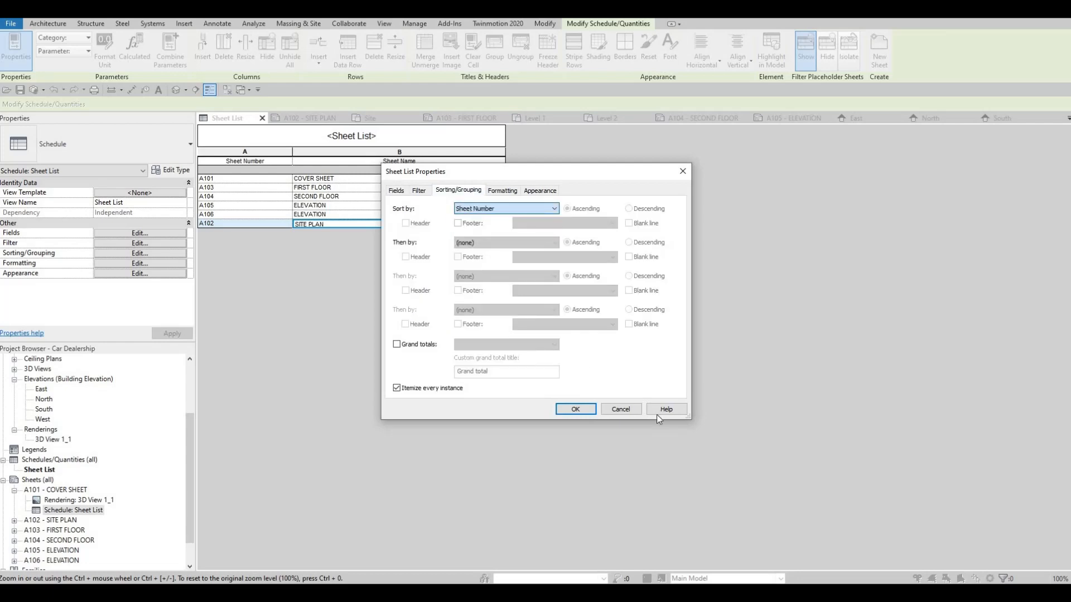
pyautogui.click(575, 409)
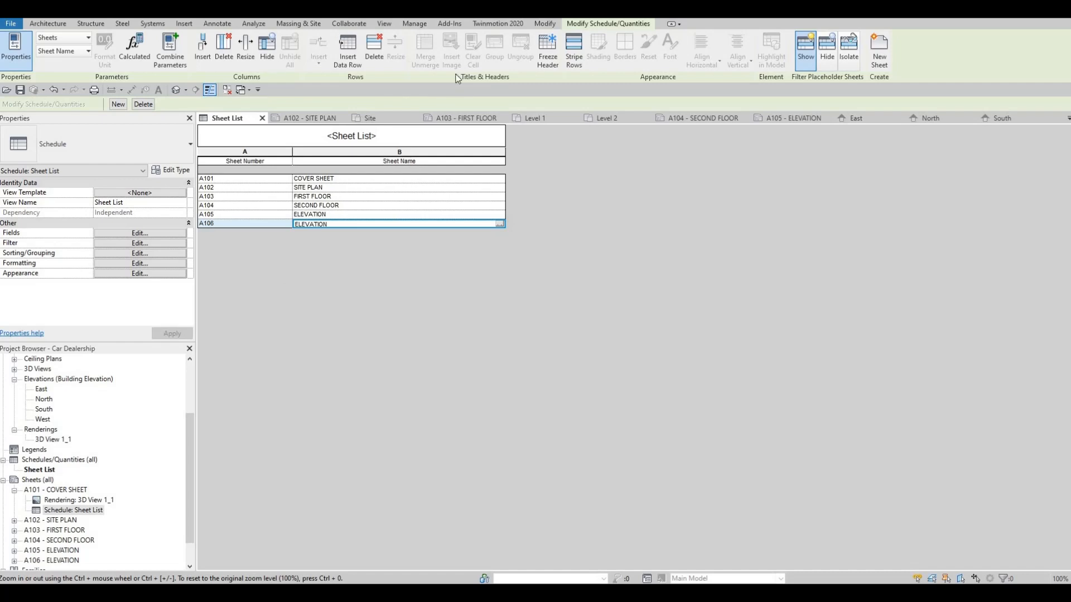
# Step: Set the project's starting view to 3D View: 3D View 1
pyautogui.click(450, 24)
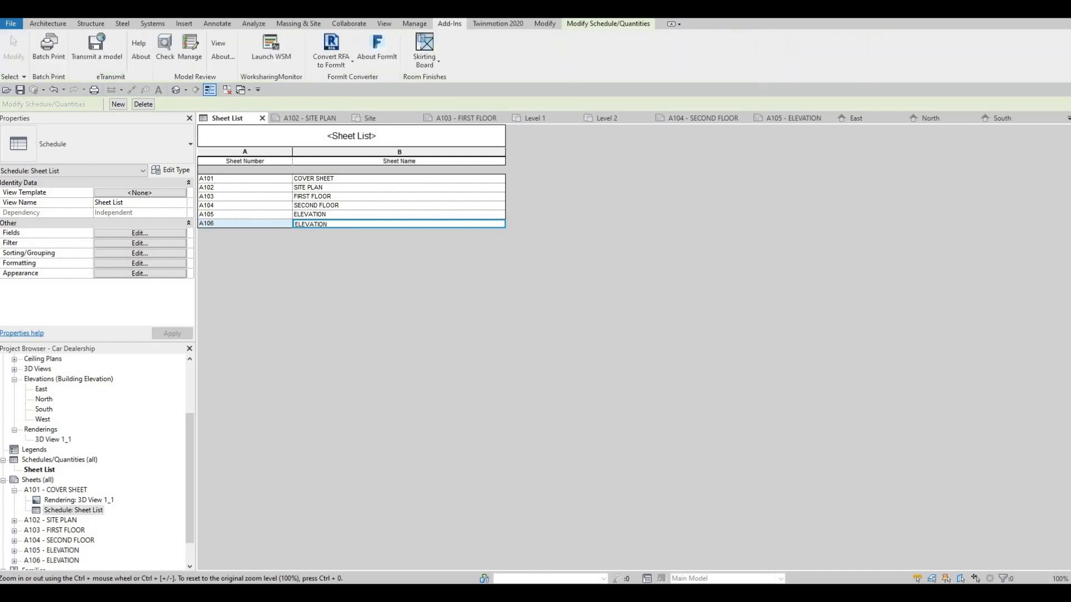
pyautogui.click(384, 23)
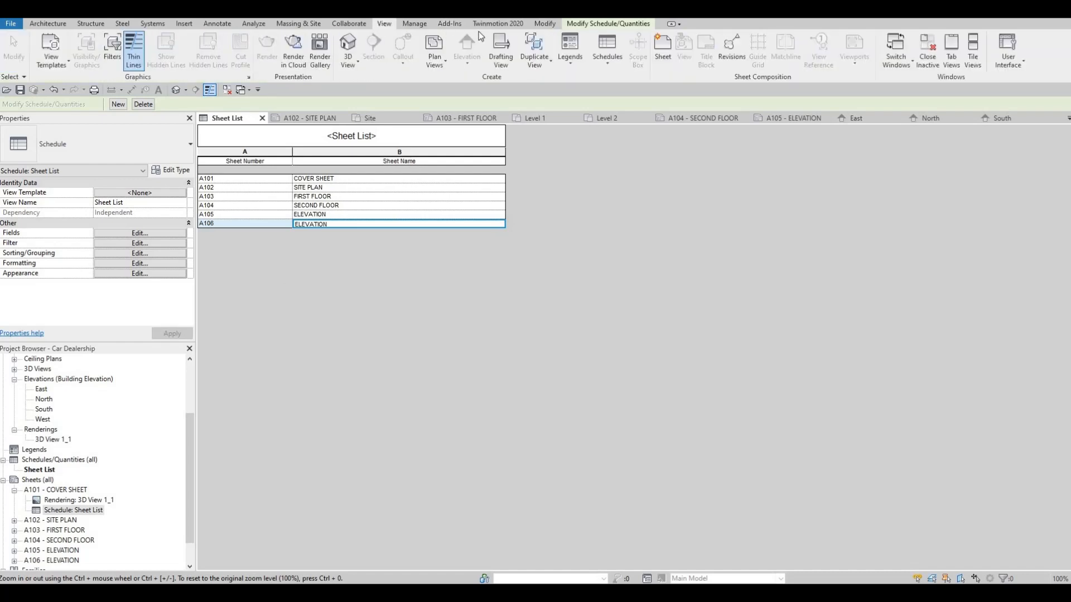
pyautogui.click(543, 24)
pyautogui.click(415, 25)
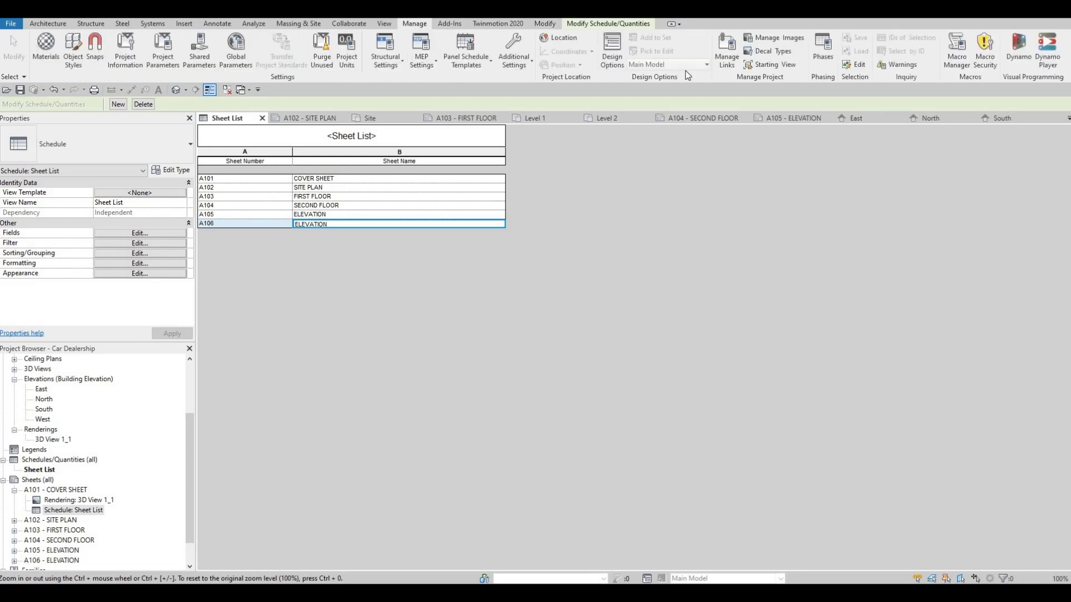
pyautogui.click(773, 65)
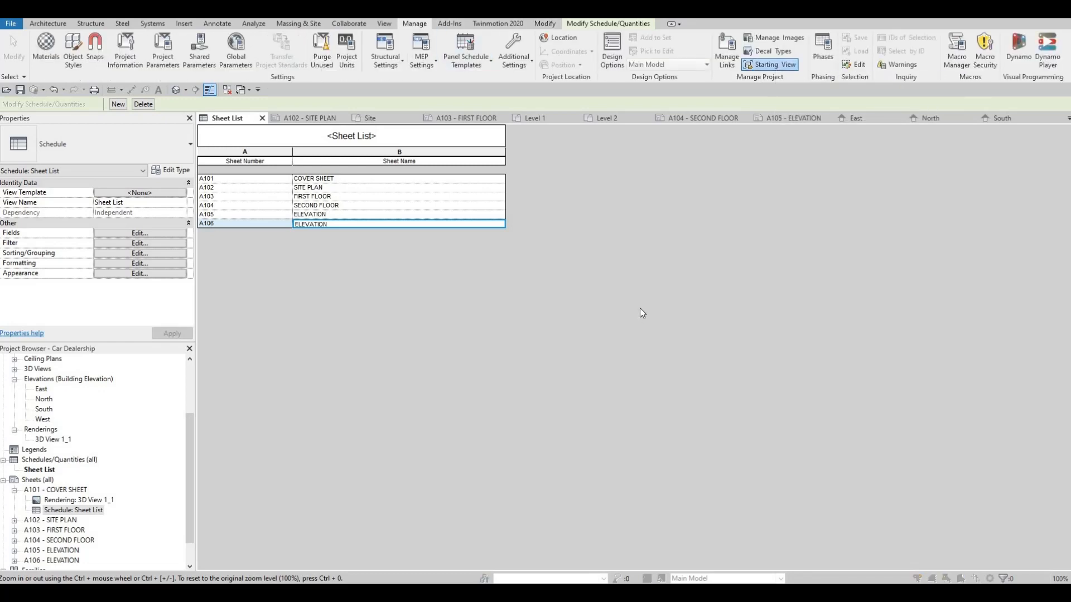
pyautogui.click(575, 317)
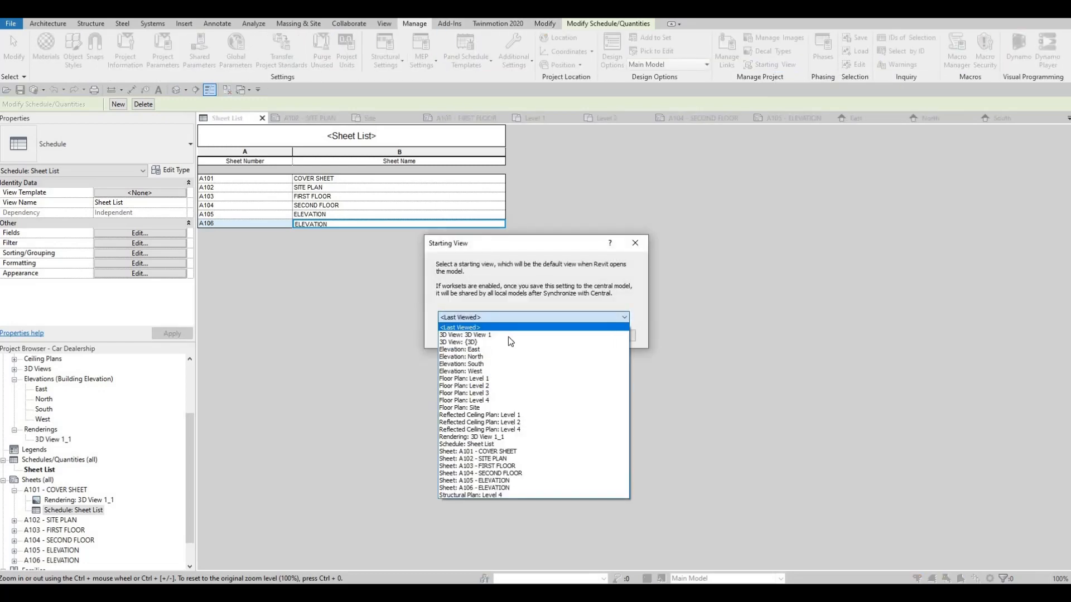
pyautogui.click(509, 336)
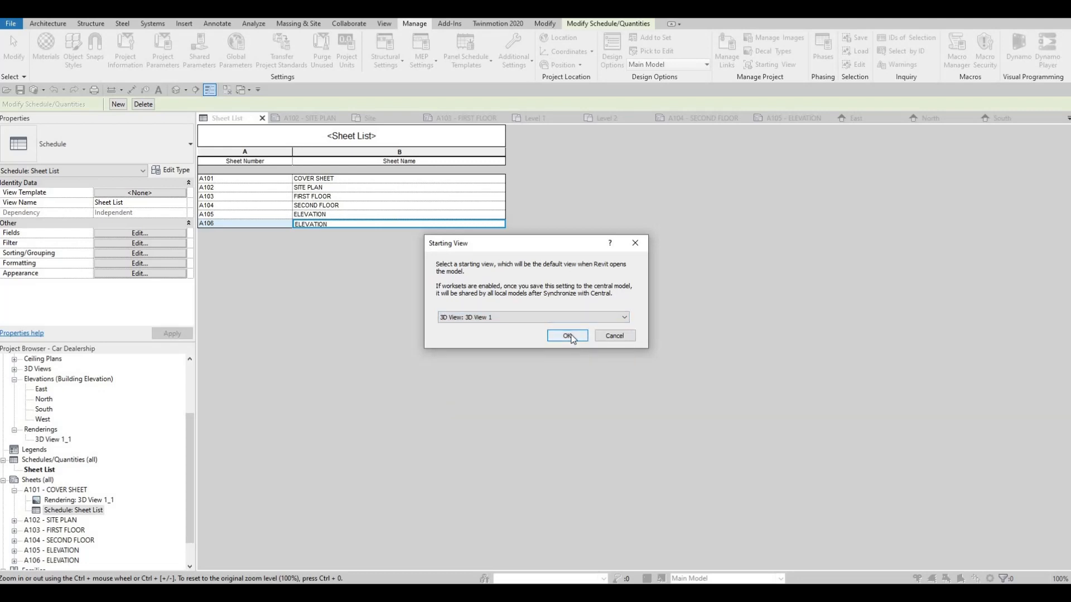
pyautogui.click(570, 336)
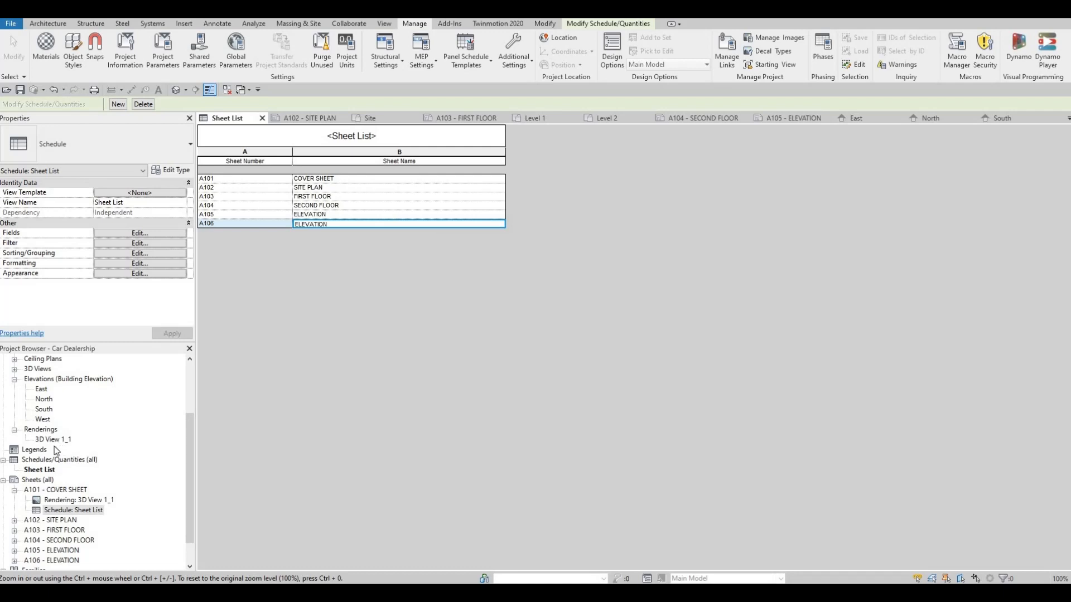
# Step: View the 3D View 1_1 rendering, and open the 3D View 1 perspective view
pyautogui.scroll(-1, 56, 438)
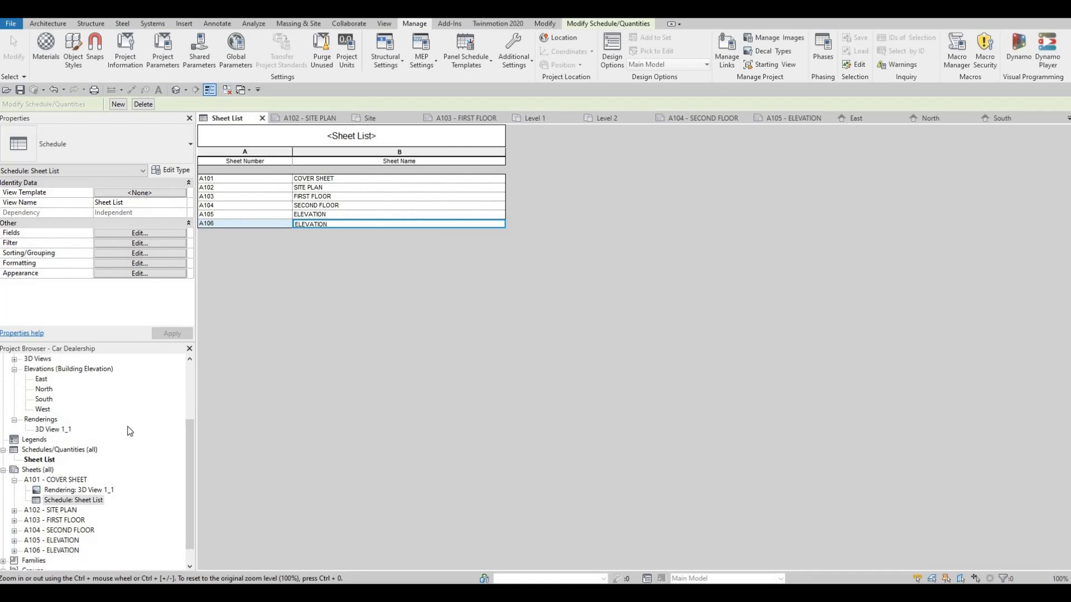
pyautogui.doubleClick(54, 429)
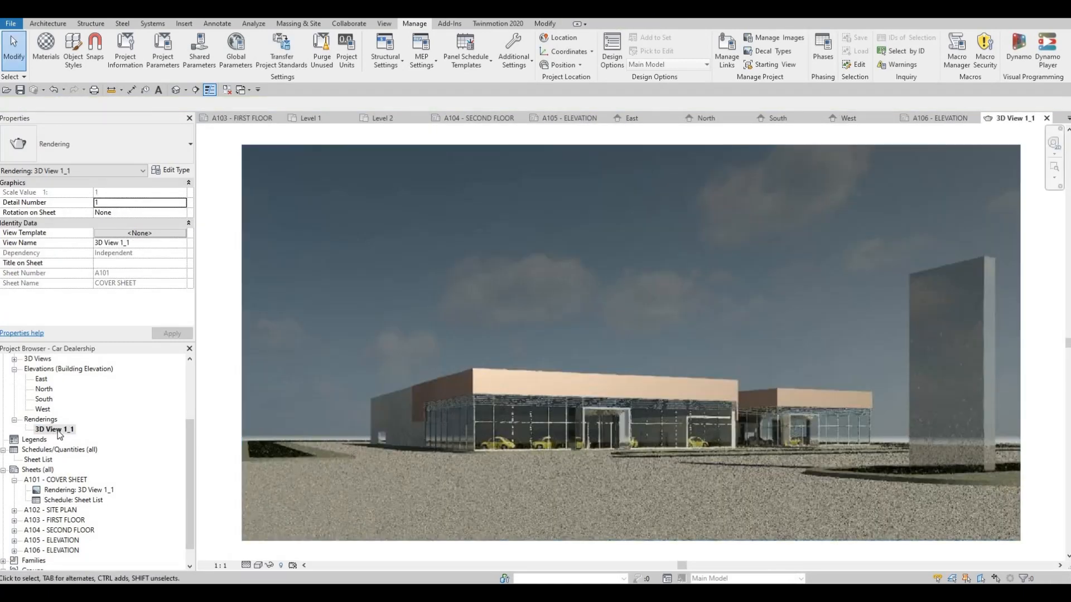
pyautogui.scroll(2, 58, 433)
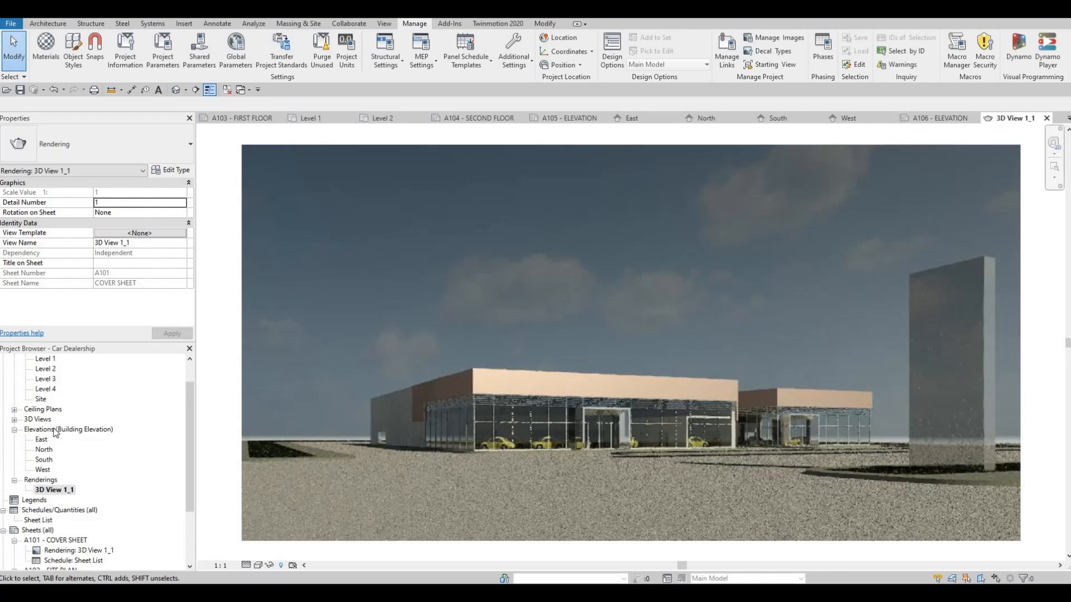
pyautogui.doubleClick(54, 430)
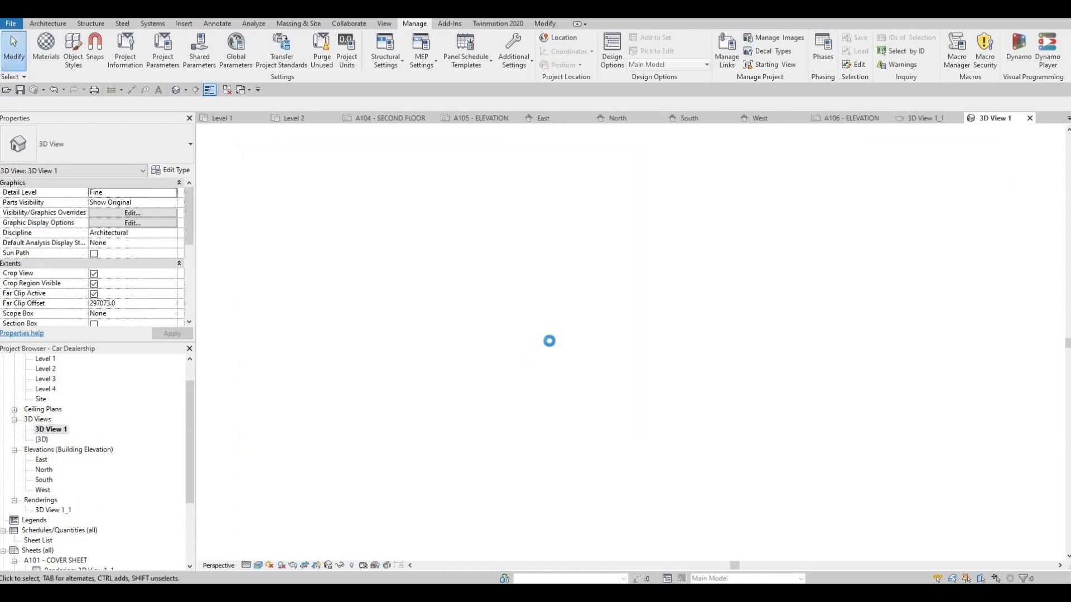